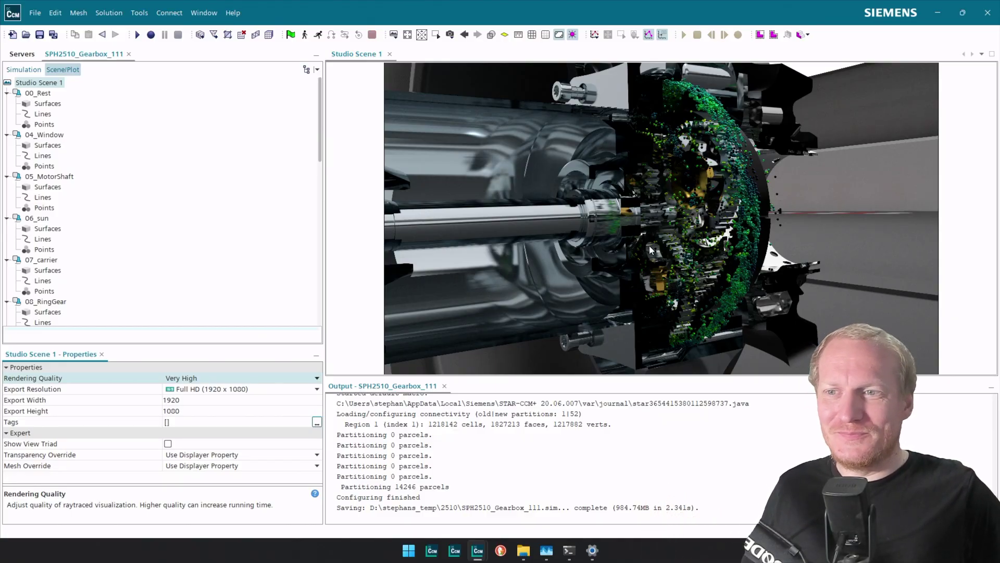
Step: Collapse all displayer nodes of Studio Scene 1, from 00_Rest through Wetting_timeAveraged
{"action": "left_click", "coordinate": [6, 93]}
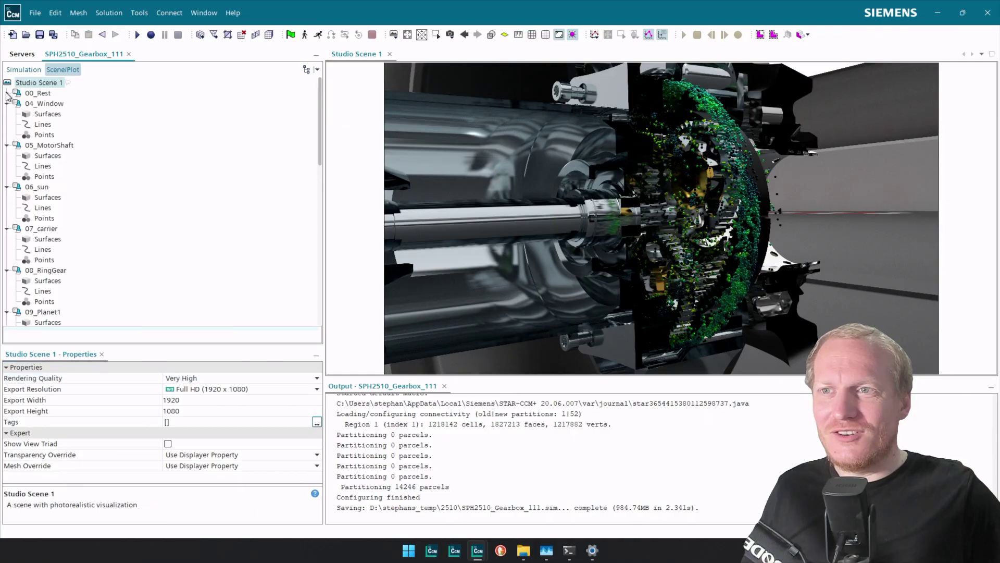
{"action": "left_click", "coordinate": [6, 103]}
{"action": "left_click", "coordinate": [7, 114]}
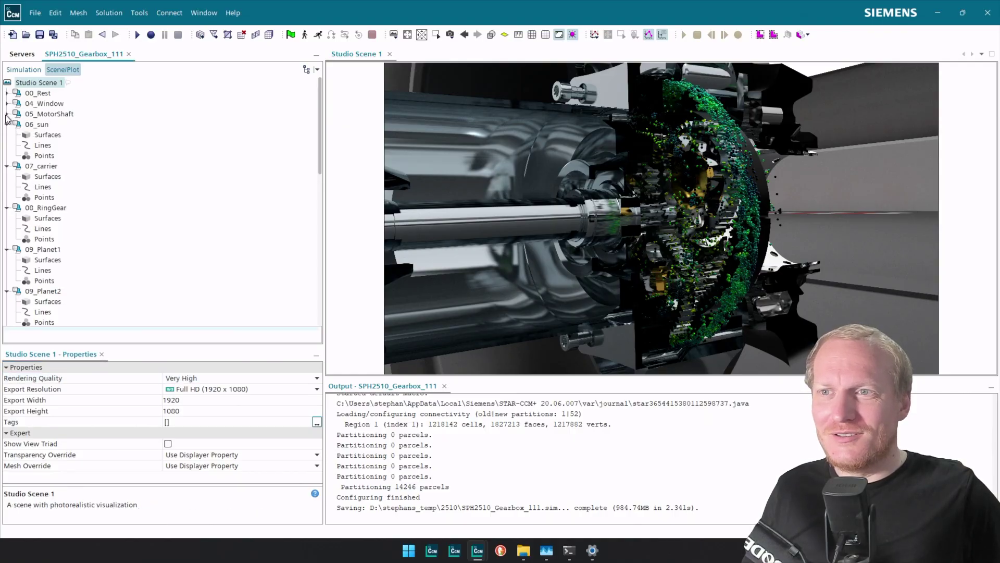
{"action": "left_click", "coordinate": [7, 124]}
{"action": "left_click", "coordinate": [7, 135]}
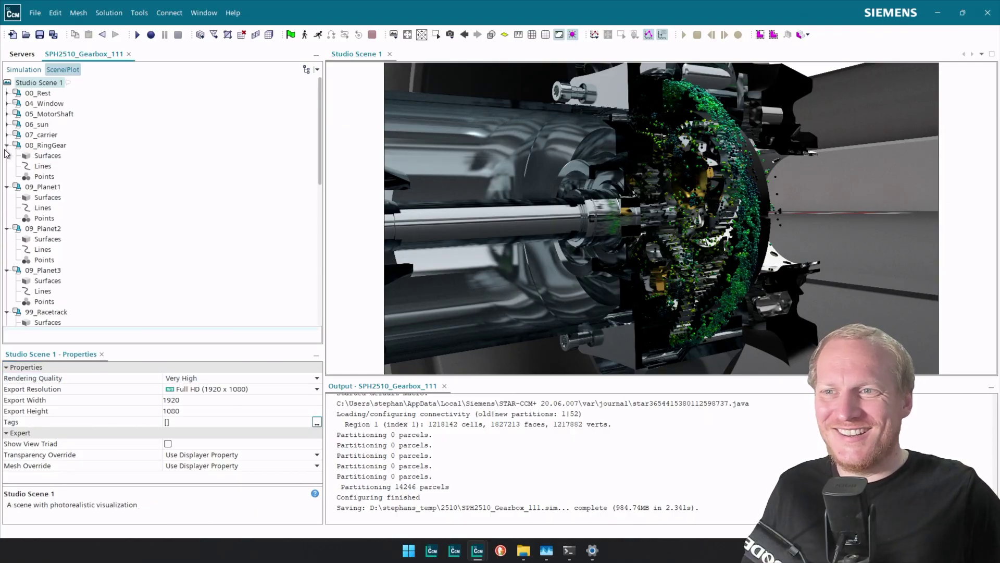
{"action": "left_click", "coordinate": [6, 145]}
{"action": "left_click", "coordinate": [7, 155]}
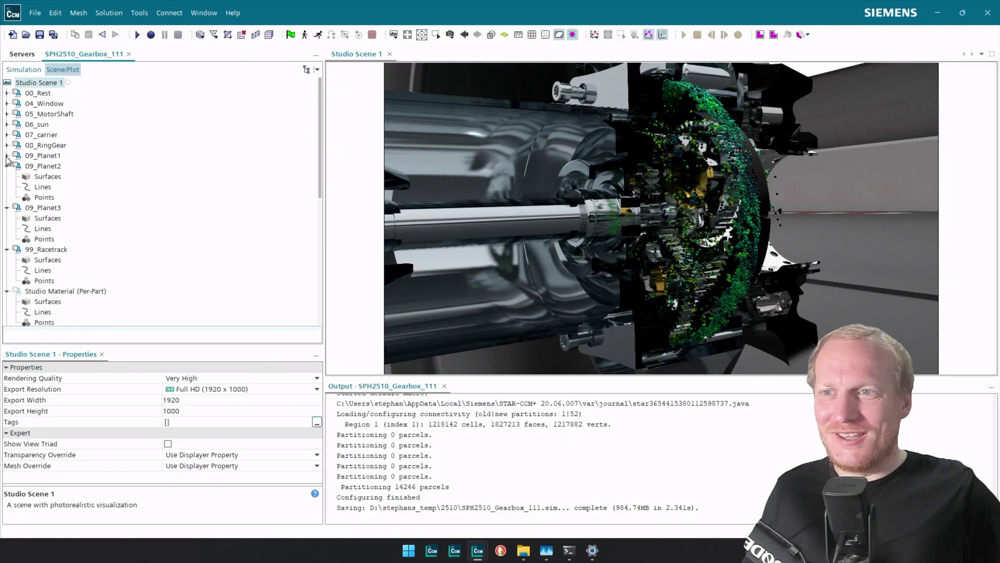
{"action": "left_click", "coordinate": [7, 166]}
{"action": "left_click", "coordinate": [7, 176]}
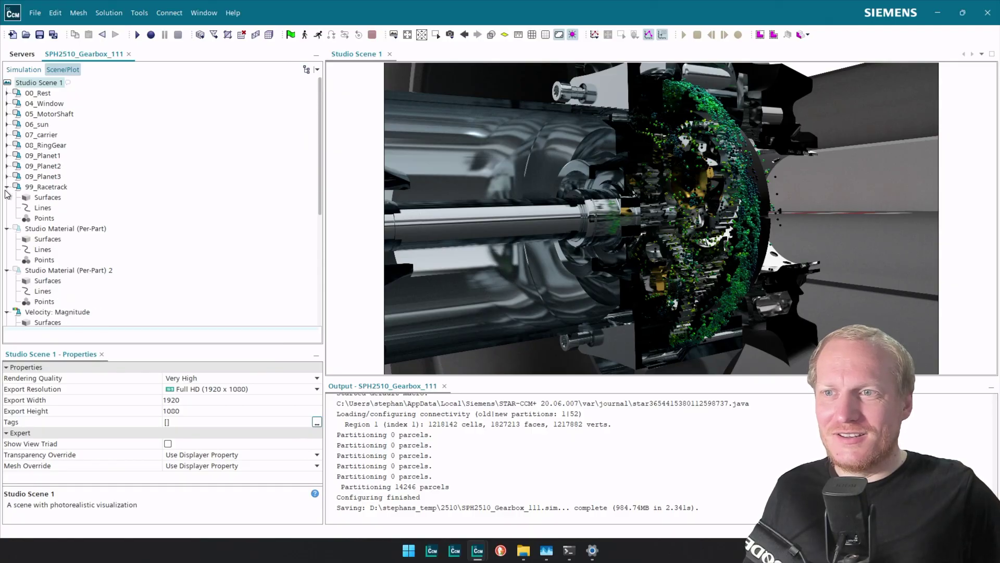
{"action": "left_click", "coordinate": [7, 186]}
{"action": "left_click", "coordinate": [7, 197]}
{"action": "left_click", "coordinate": [6, 207]}
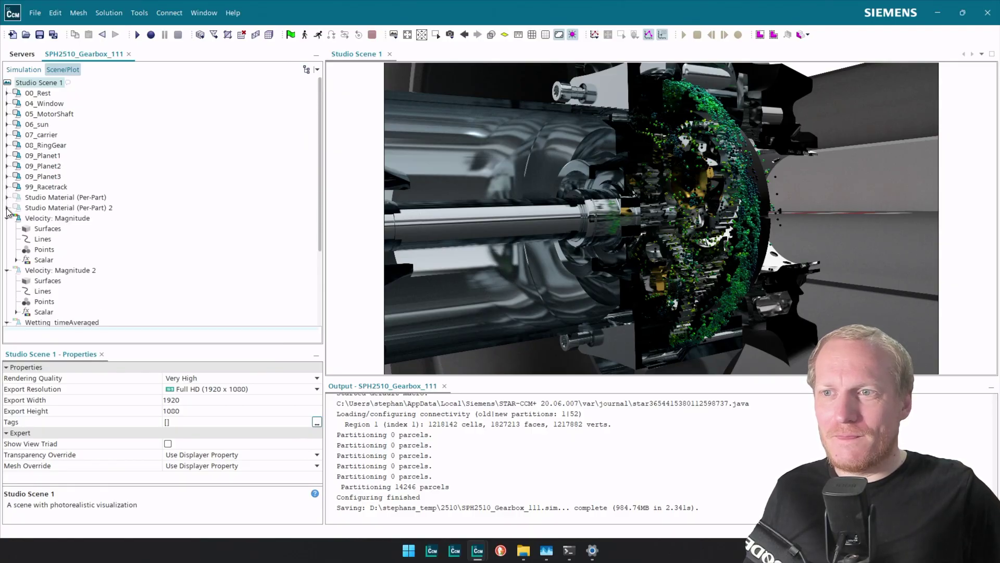
{"action": "left_click", "coordinate": [7, 217]}
{"action": "left_click", "coordinate": [7, 228]}
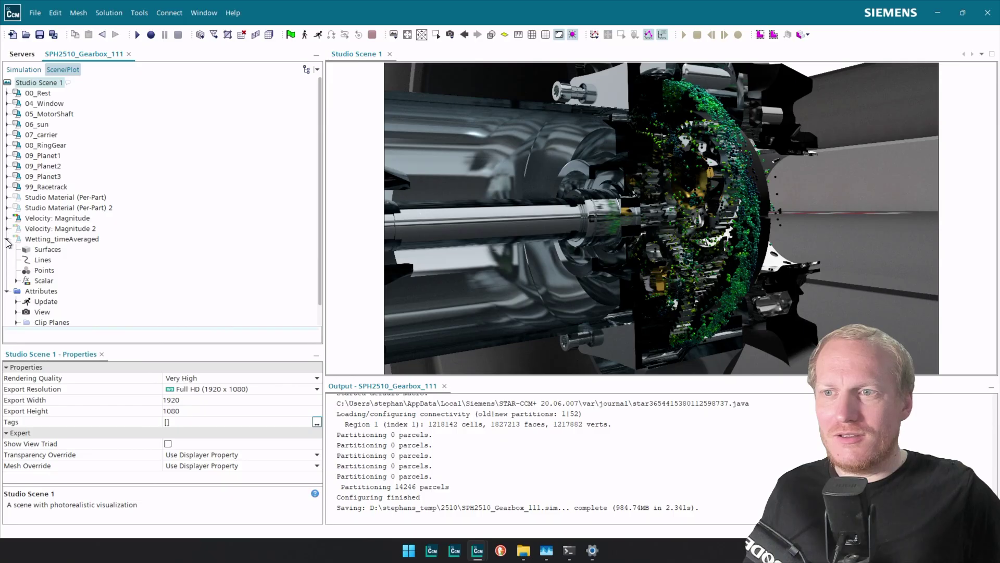
{"action": "left_click", "coordinate": [7, 238]}
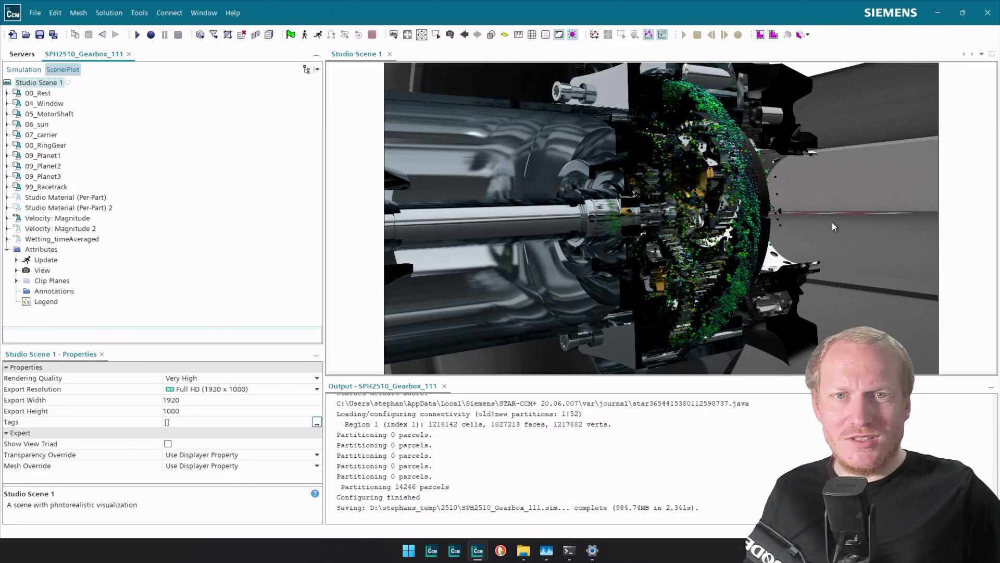
{"action": "left_click", "coordinate": [448, 34]}
{"action": "mouse_move", "coordinate": [542, 68]}
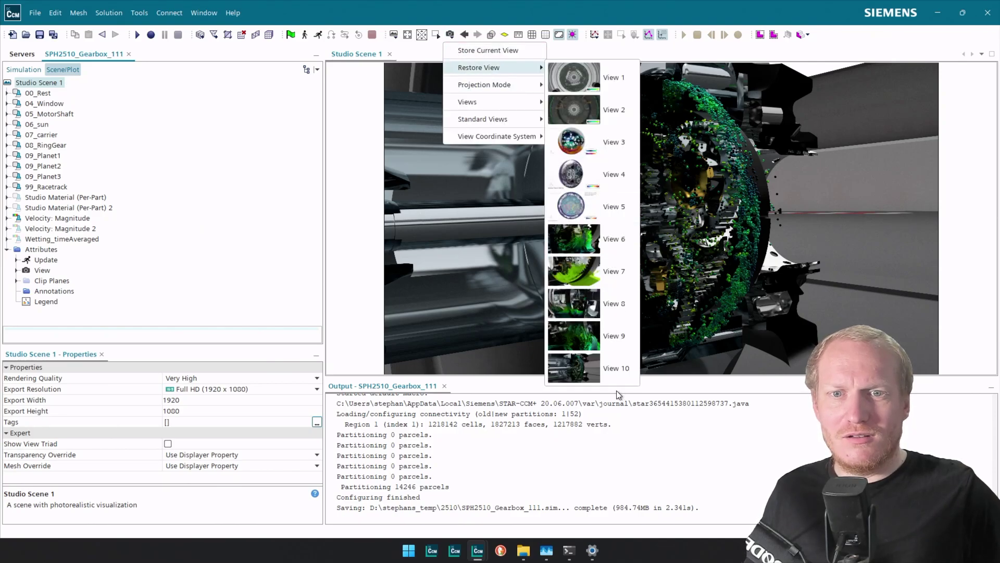
{"action": "left_click", "coordinate": [533, 435]}
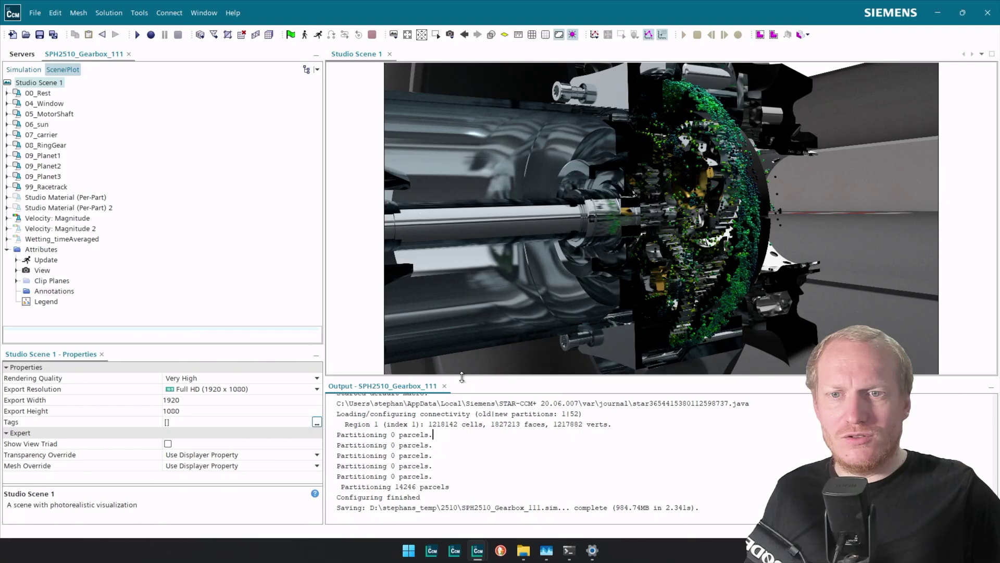
Step: Enlarge the Studio Scene 1 graphics area by shrinking the output area below it
{"action": "left_click_drag", "start_coordinate": [462, 376], "coordinate": [457, 423]}
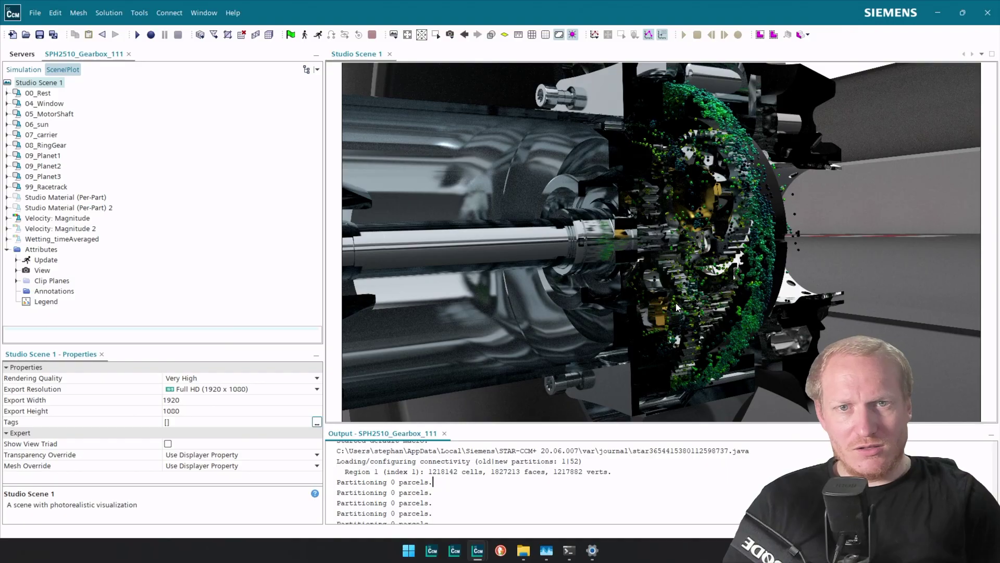
Step: Hide the Velocity: Magnitude displayer and show Velocity: Magnitude 2 temporarily before hiding it as well
{"action": "left_click", "coordinate": [61, 219]}
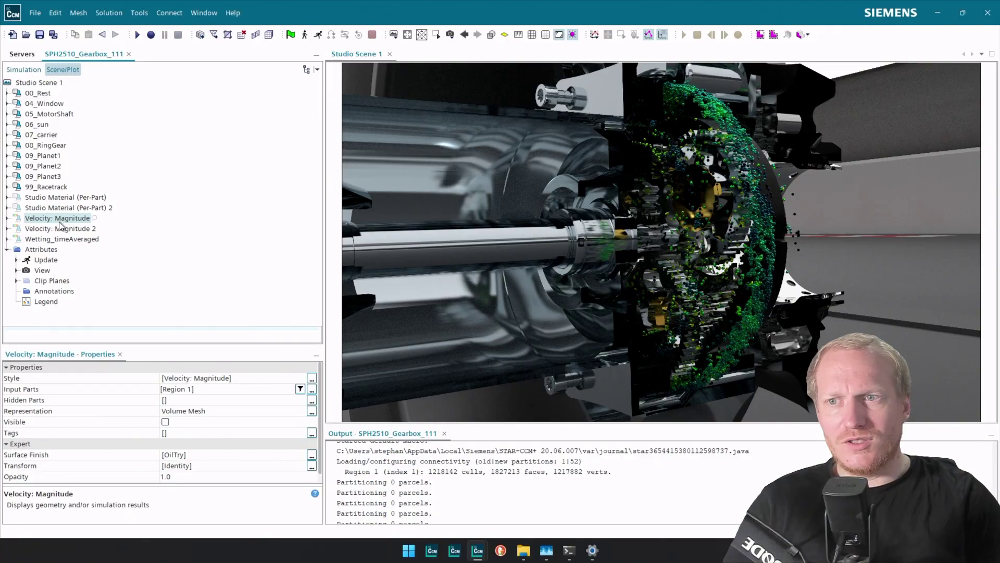
{"action": "left_click", "coordinate": [65, 229]}
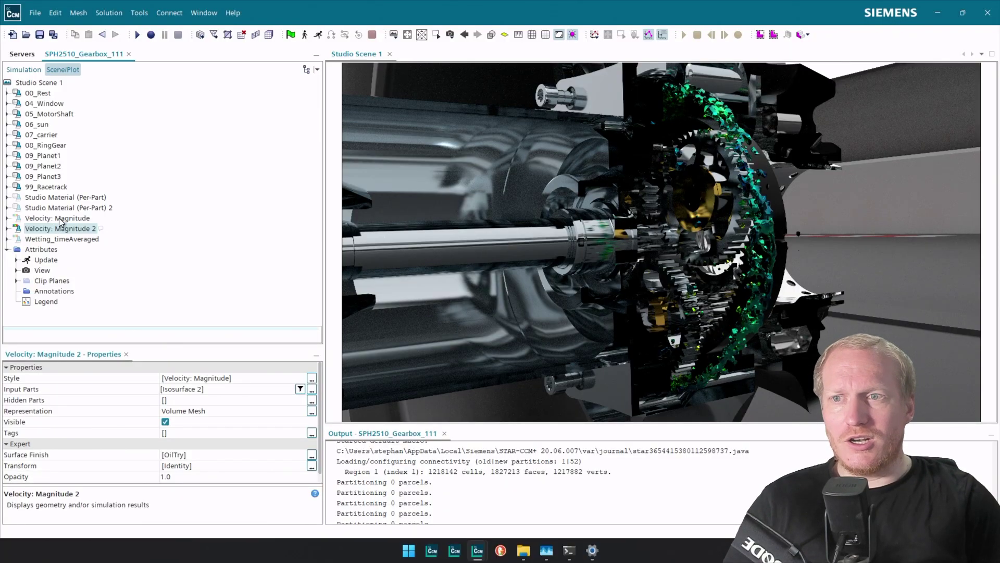
{"action": "double_click", "coordinate": [83, 229]}
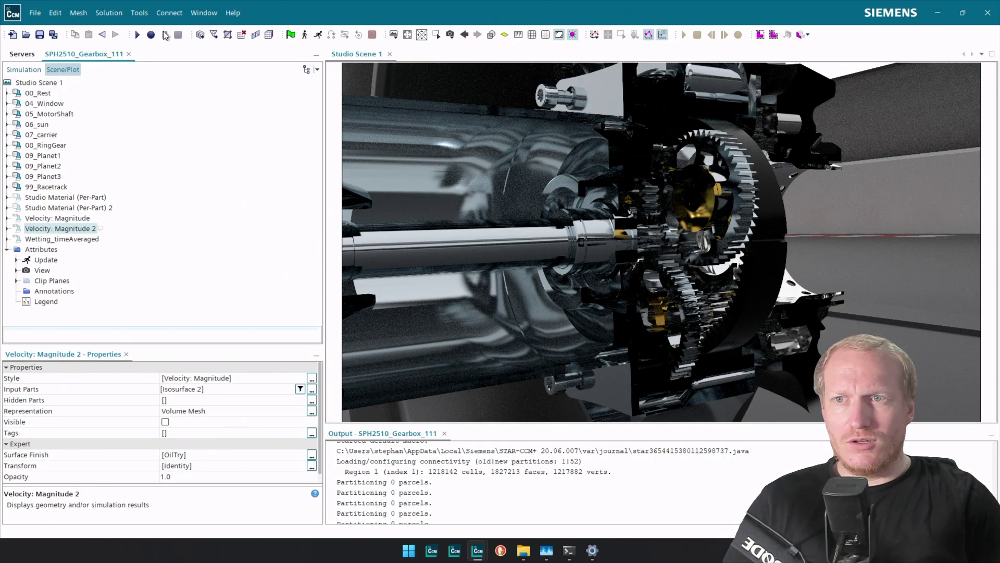
Step: Hide the 00_Rest displayer temporarily to view the gears, restore it, and expand the 00_Rest and 07_carrier nodes
{"action": "left_click", "coordinate": [34, 94]}
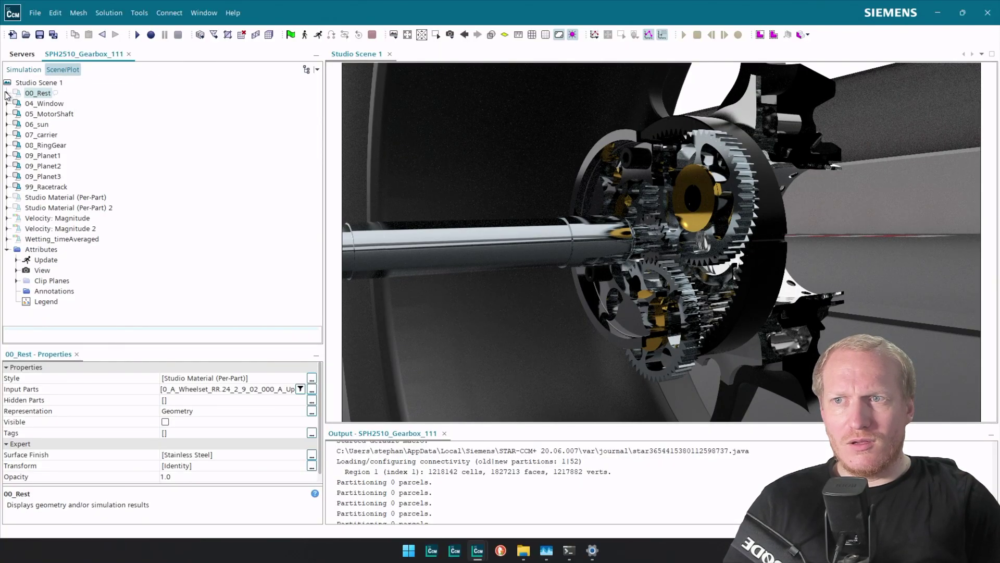
{"action": "double_click", "coordinate": [33, 93]}
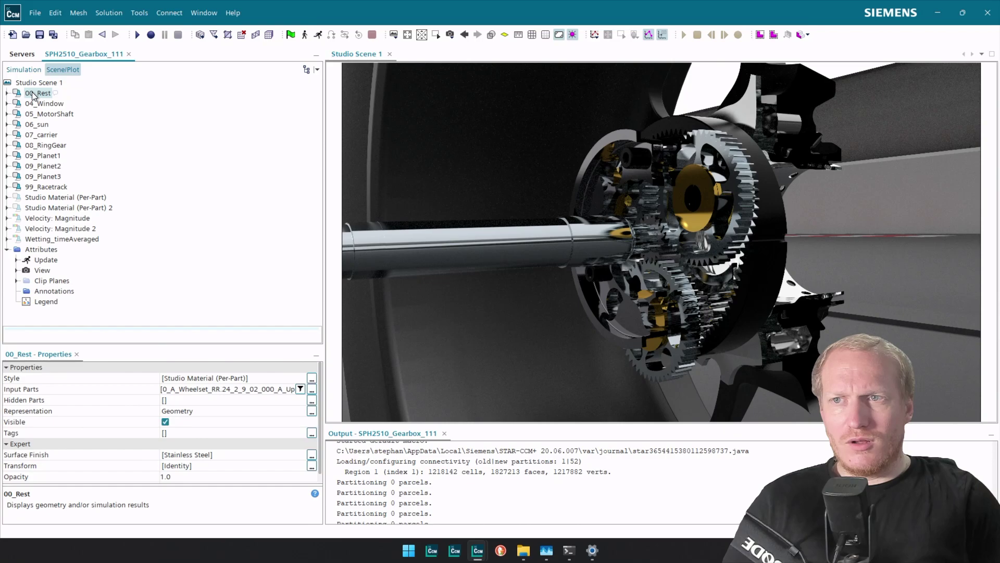
{"action": "left_click", "coordinate": [7, 93]}
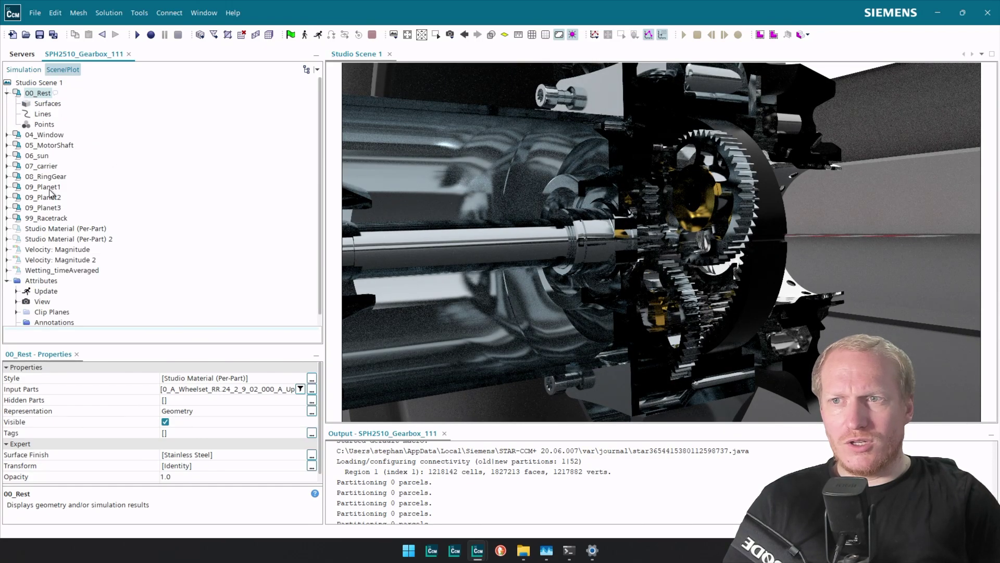
{"action": "left_click", "coordinate": [7, 166]}
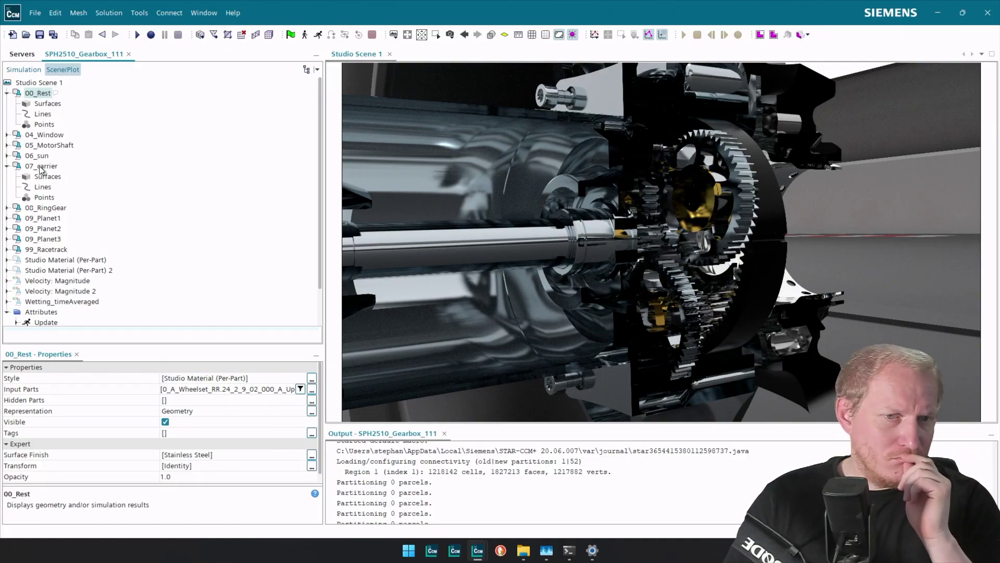
Step: Duplicate Studio Scene 1 within the simulation's Scenes folder and display the copy
{"action": "left_click", "coordinate": [30, 71]}
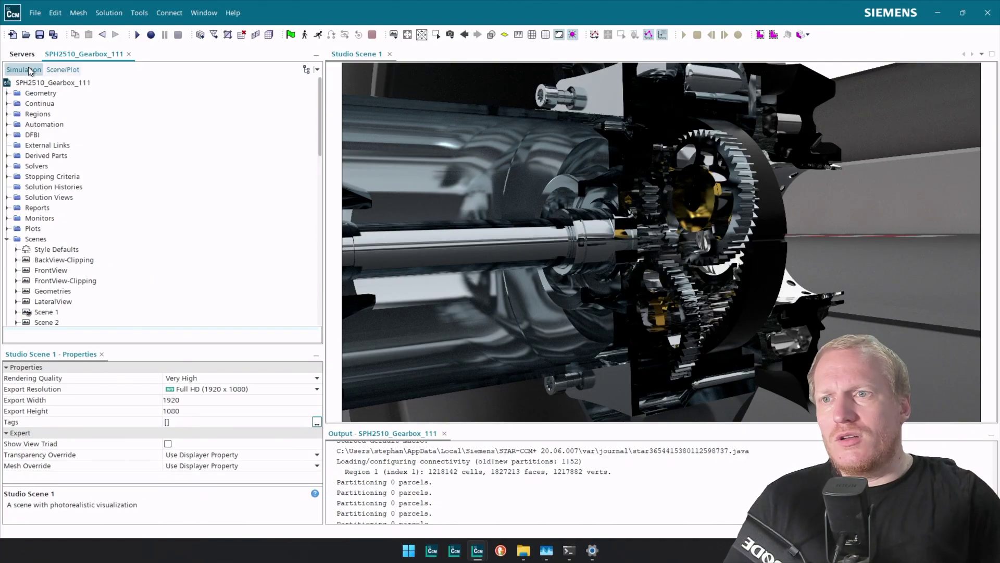
{"action": "scroll", "coordinate": [114, 269], "scroll_direction": "down", "scroll_amount": 7}
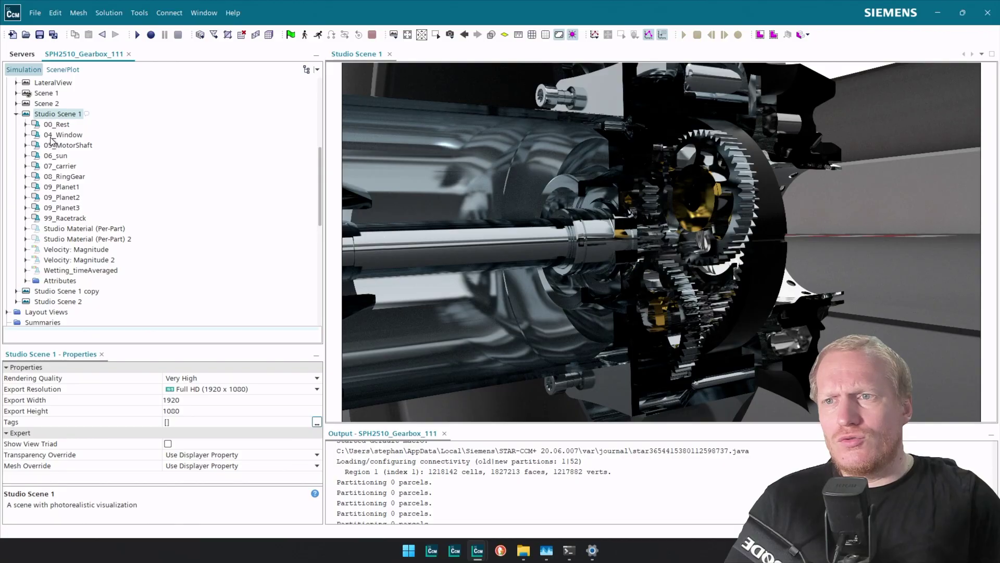
{"action": "scroll", "coordinate": [40, 244], "scroll_direction": "up", "scroll_amount": 2}
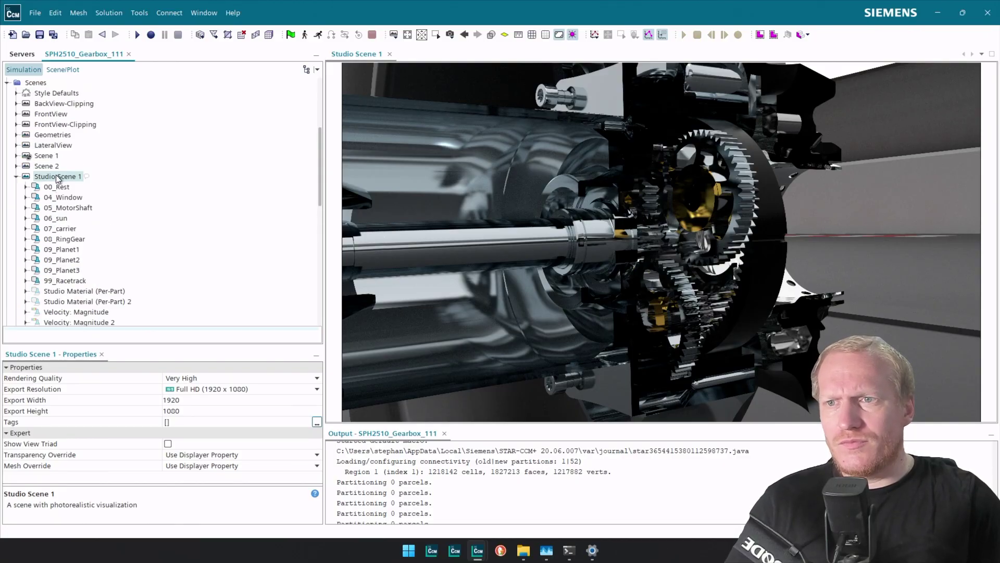
{"action": "scroll", "coordinate": [60, 182], "scroll_direction": "up", "scroll_amount": 1}
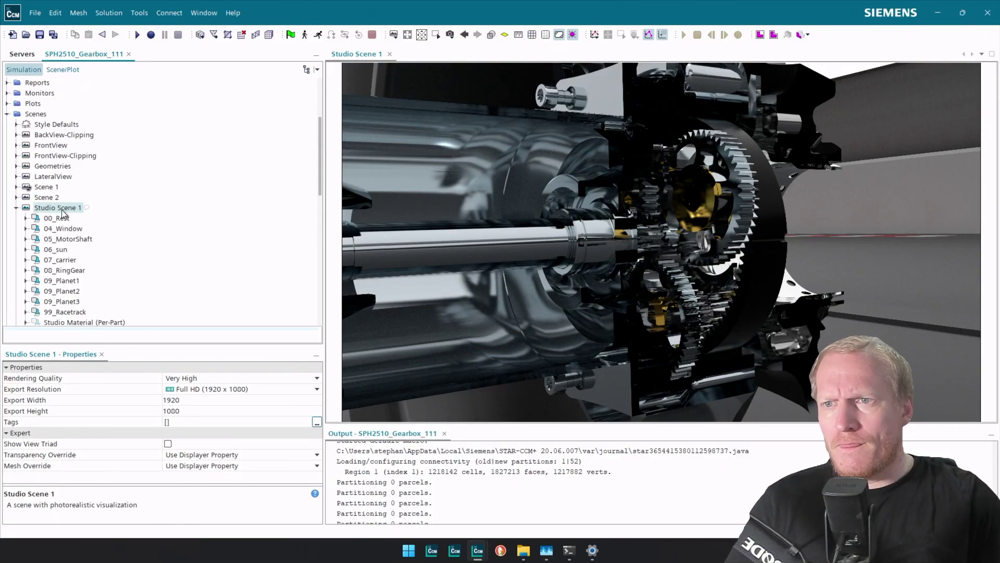
{"action": "left_click_drag", "start_coordinate": [62, 213], "coordinate": [38, 119]}
{"action": "scroll", "coordinate": [96, 277], "scroll_direction": "down", "scroll_amount": 2}
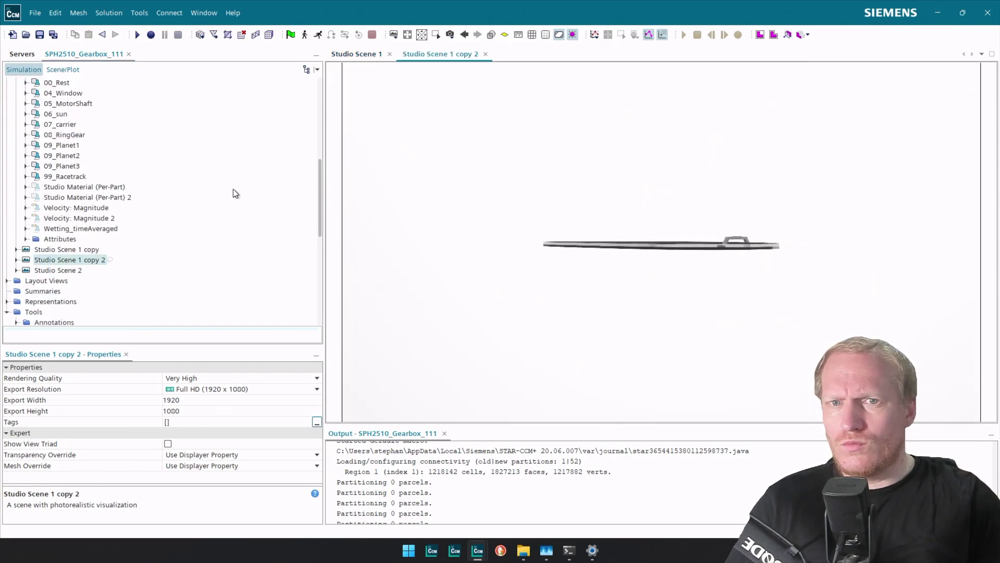
{"action": "mouse_move", "coordinate": [661, 264]}
{"action": "left_mouse_down"}
{"action": "mouse_move", "coordinate": [662, 205]}
{"action": "mouse_move", "coordinate": [609, 186]}
{"action": "mouse_move", "coordinate": [643, 269]}
{"action": "left_mouse_up"}
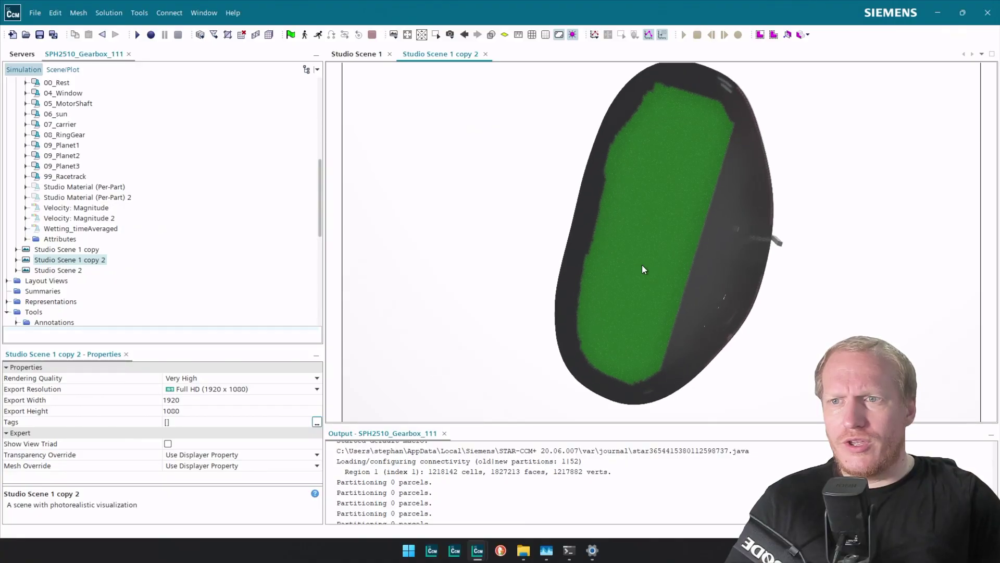
Step: Rename the new scene copy as SPH_feature_focus and close the original Studio Scene 1 display
{"action": "left_click", "coordinate": [95, 259]}
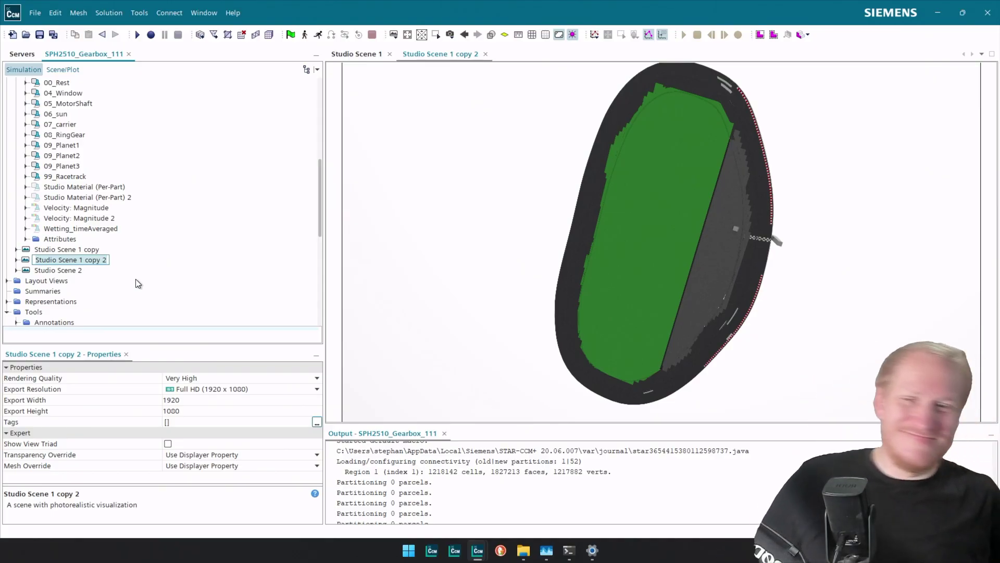
{"action": "type", "text": "S"}
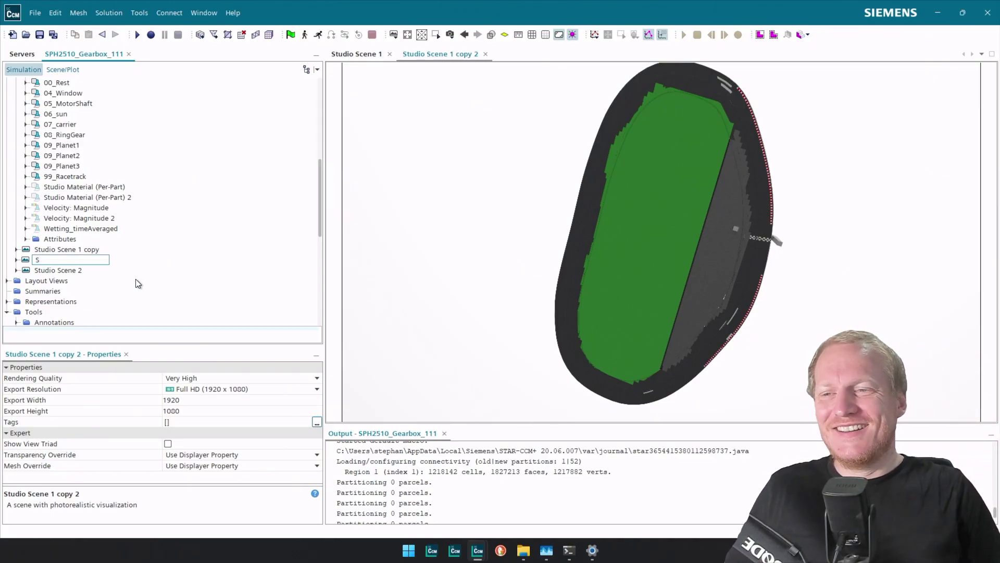
{"action": "type", "text": "P"}
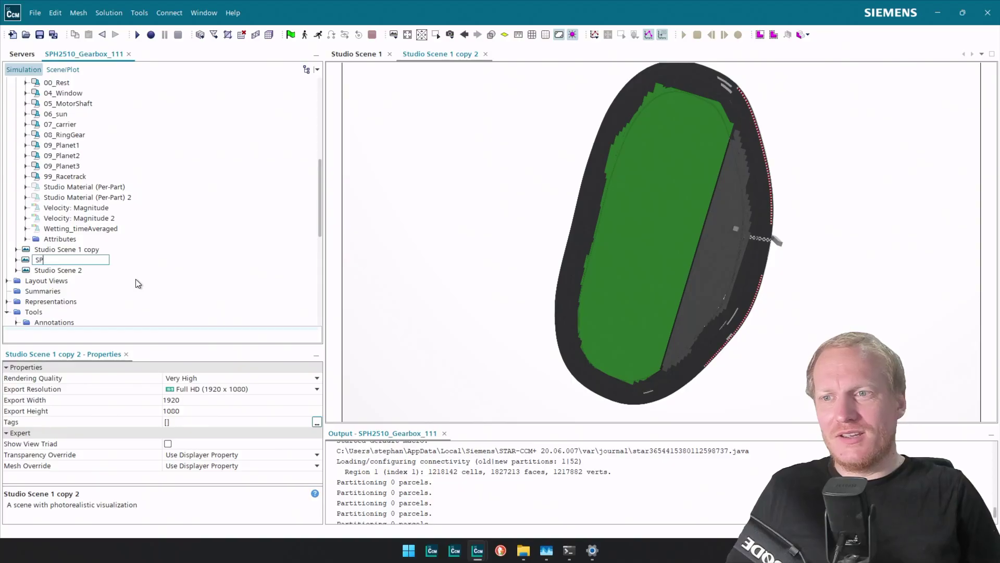
{"action": "type", "text": "H_"}
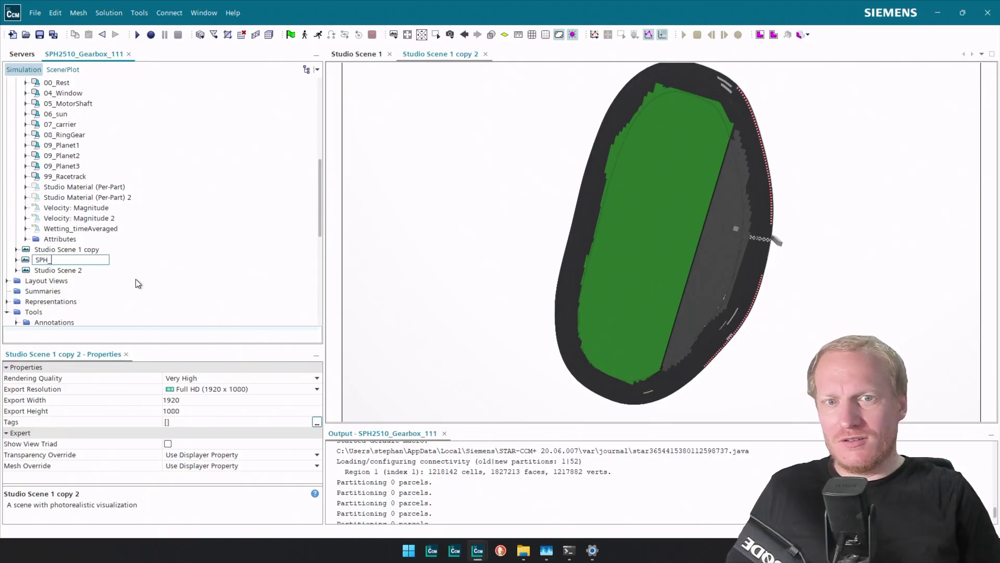
{"action": "type", "text": "feature_"}
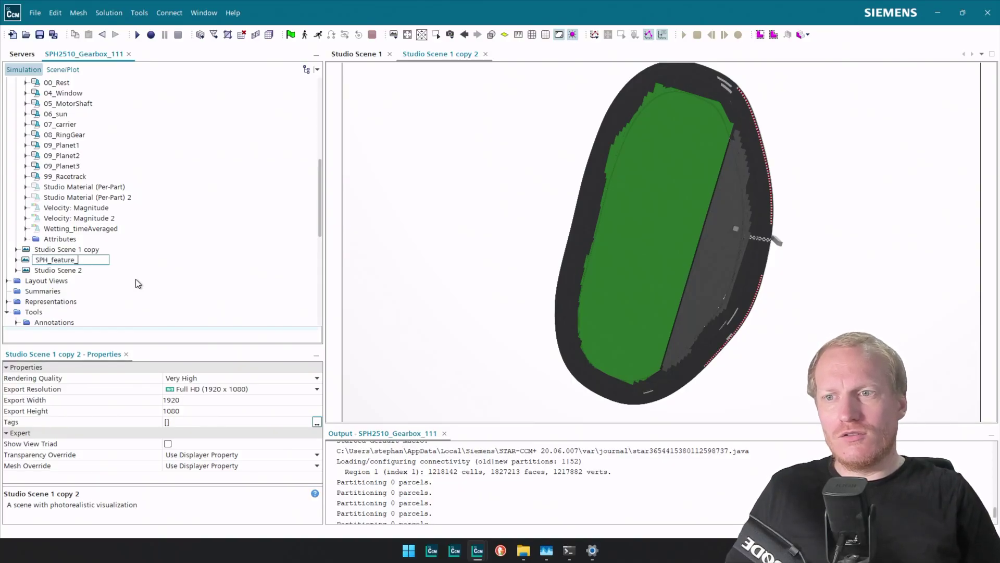
{"action": "type", "text": "focus"}
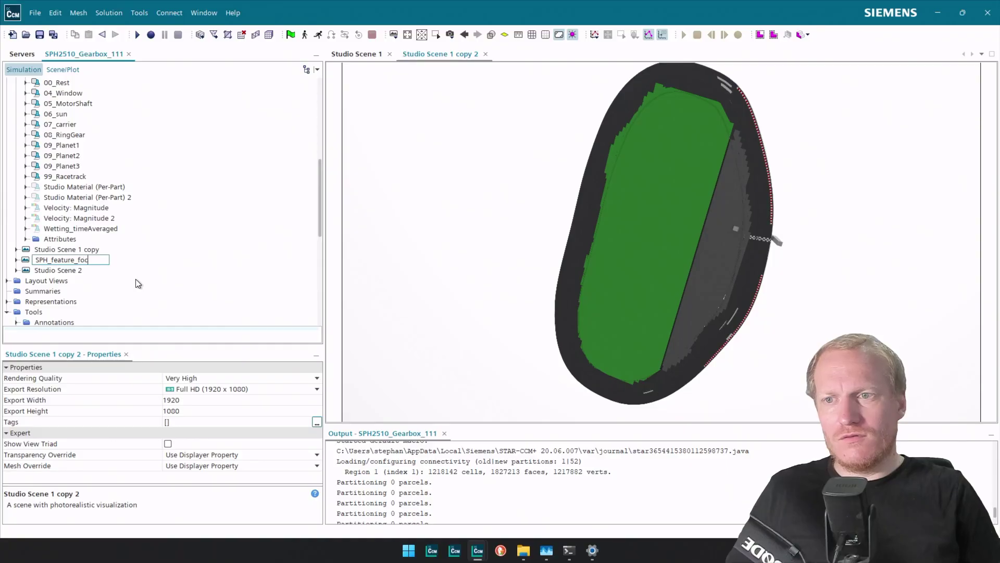
{"action": "key", "text": "Return"}
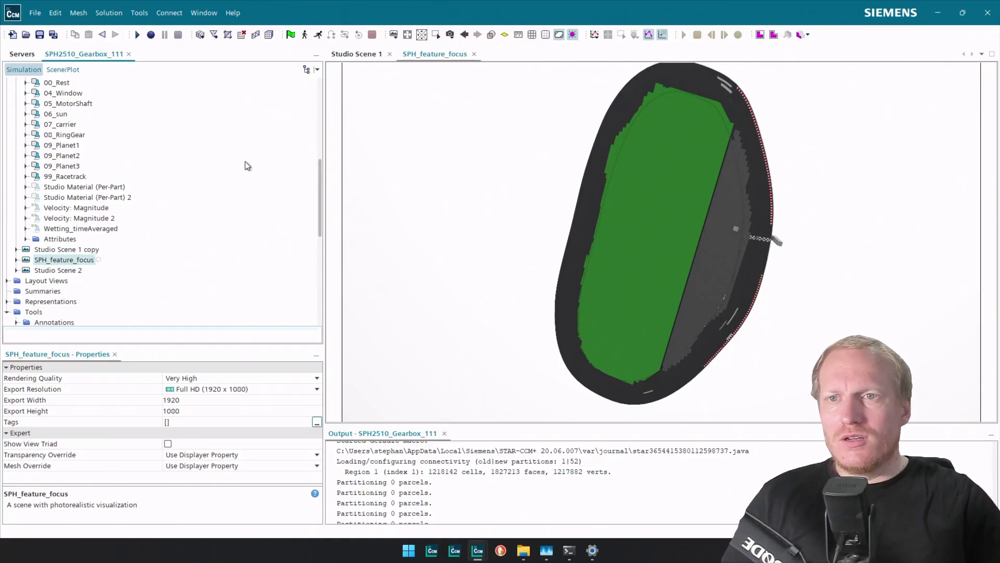
{"action": "left_click", "coordinate": [390, 53]}
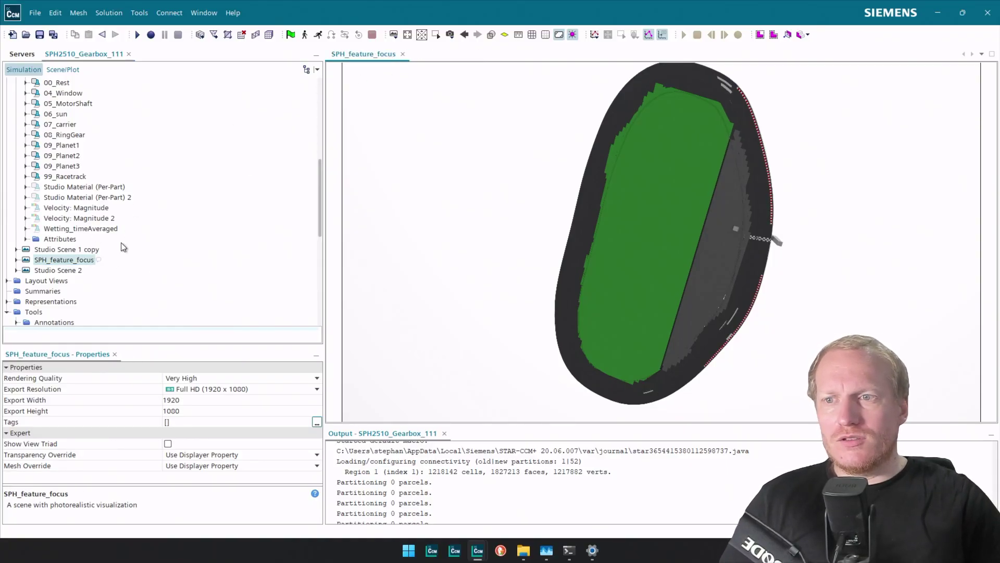
Step: Show the SPH_feature_focus scene's own tree and collapse its displayers from 00_Rest through the first Studio Material (Per-Part)
{"action": "left_click", "coordinate": [63, 70]}
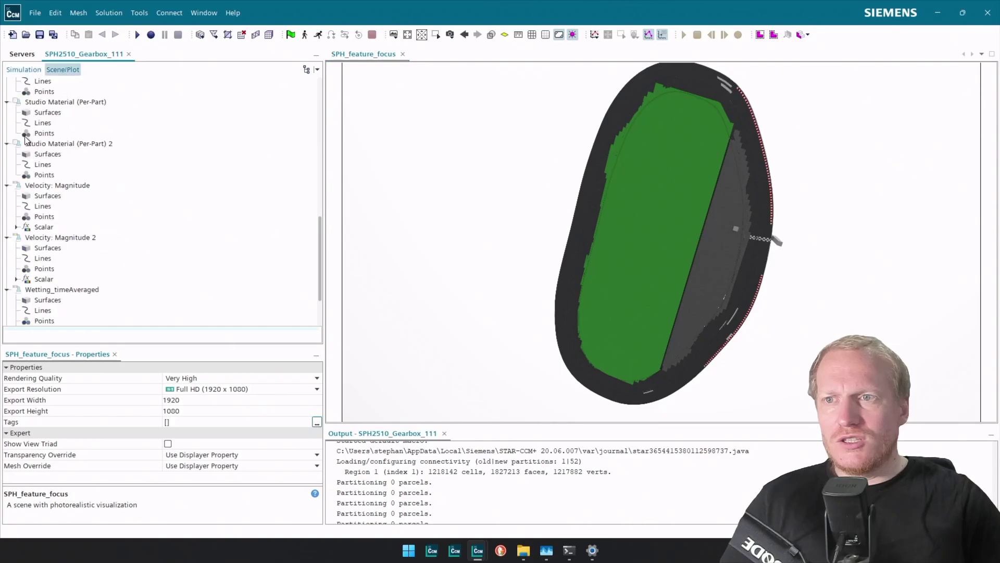
{"action": "scroll", "coordinate": [36, 125], "scroll_direction": "up", "scroll_amount": 10}
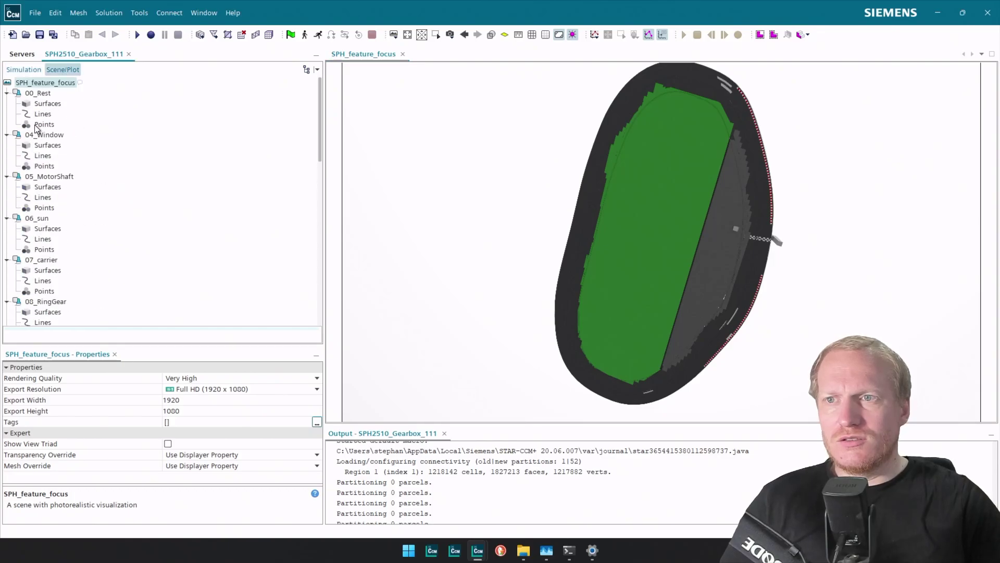
{"action": "left_click", "coordinate": [7, 93]}
{"action": "left_click", "coordinate": [6, 103]}
{"action": "left_click", "coordinate": [7, 113]}
{"action": "left_click", "coordinate": [7, 124]}
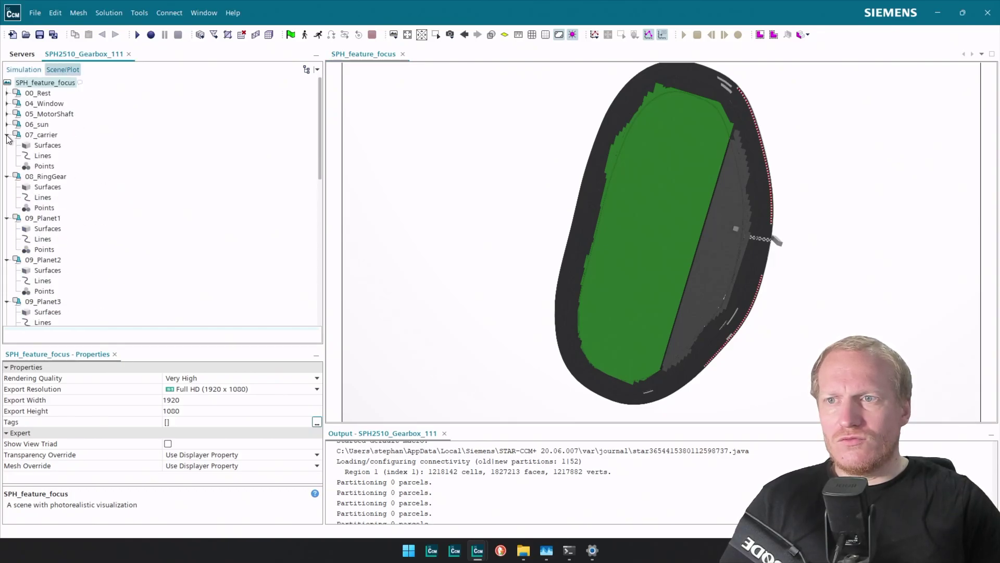
{"action": "left_click", "coordinate": [7, 134]}
{"action": "left_click", "coordinate": [7, 145]}
{"action": "left_click", "coordinate": [7, 155]}
{"action": "left_click", "coordinate": [7, 165]}
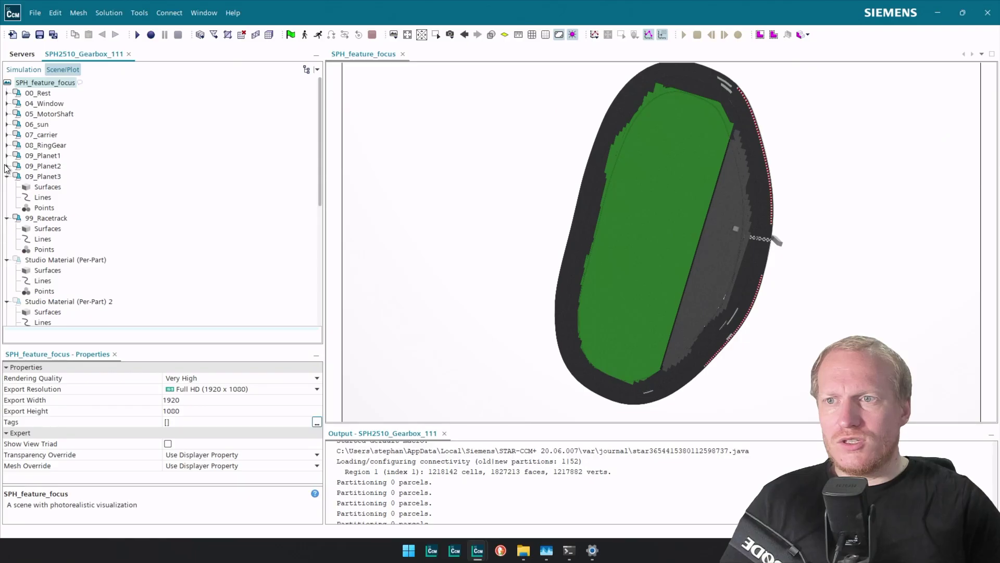
{"action": "left_click", "coordinate": [7, 176]}
{"action": "left_click", "coordinate": [7, 187]}
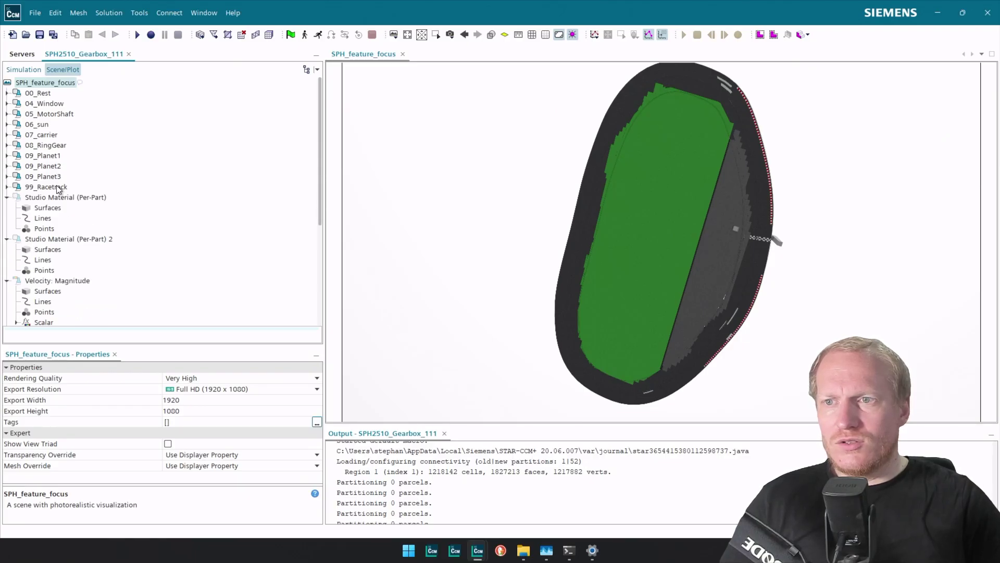
{"action": "left_click", "coordinate": [7, 197]}
Step: Hide the 99_Racetrack displayer and fit the view to the wheel and gearbox assembly
{"action": "left_click", "coordinate": [48, 187]}
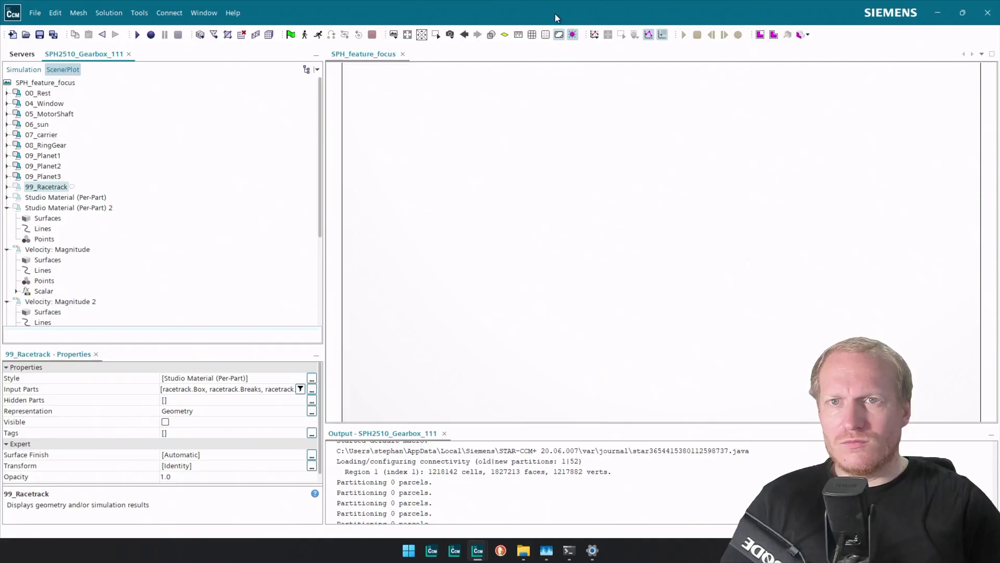
{"action": "left_click", "coordinate": [407, 35]}
{"action": "scroll", "coordinate": [698, 264], "scroll_direction": "up", "scroll_amount": 5}
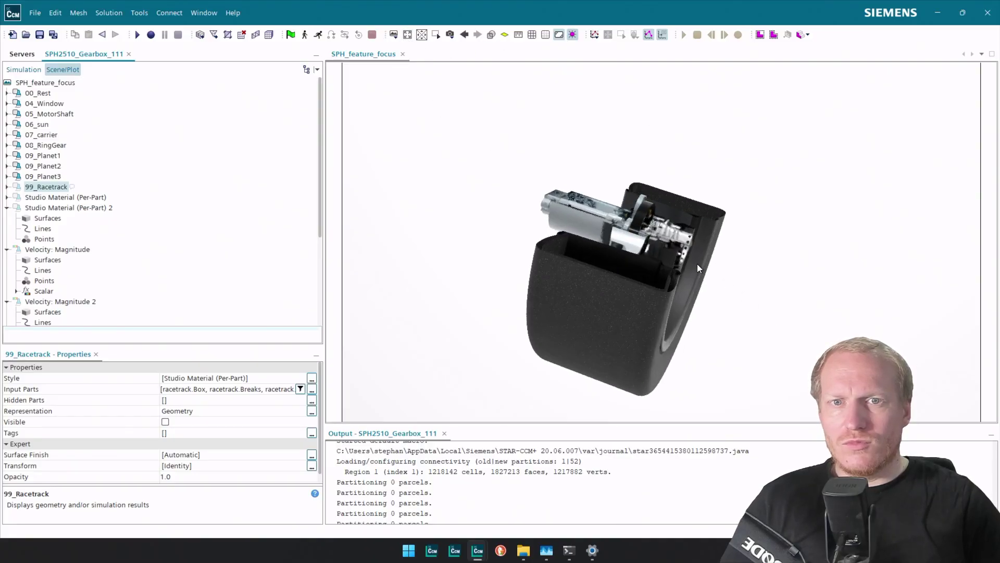
{"action": "left_click_drag", "start_coordinate": [648, 237], "coordinate": [713, 311]}
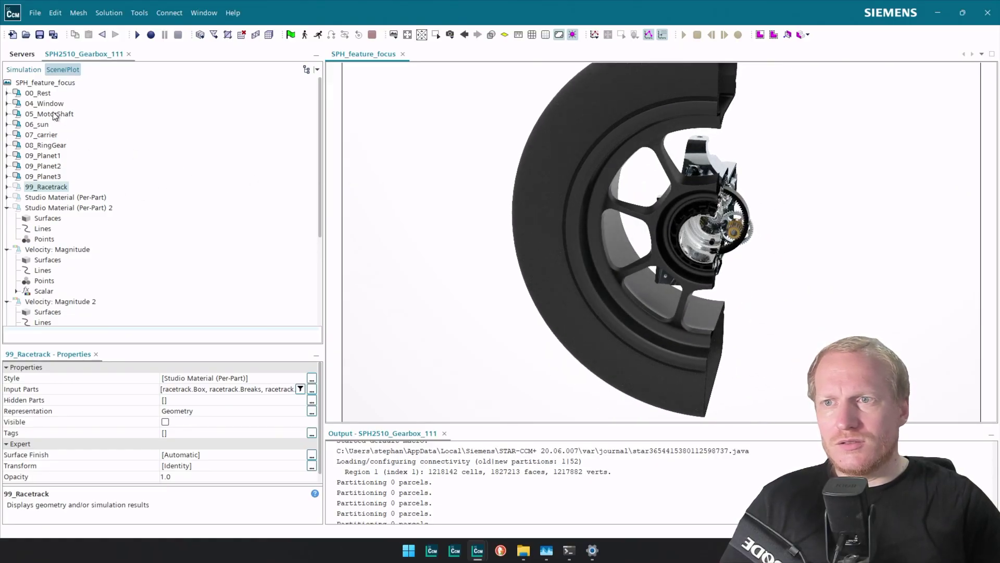
Step: Disable clip Plane 1 in the scene's attributes so the whole wheel assembly is shown uncut
{"action": "scroll", "coordinate": [59, 270], "scroll_direction": "down", "scroll_amount": 4}
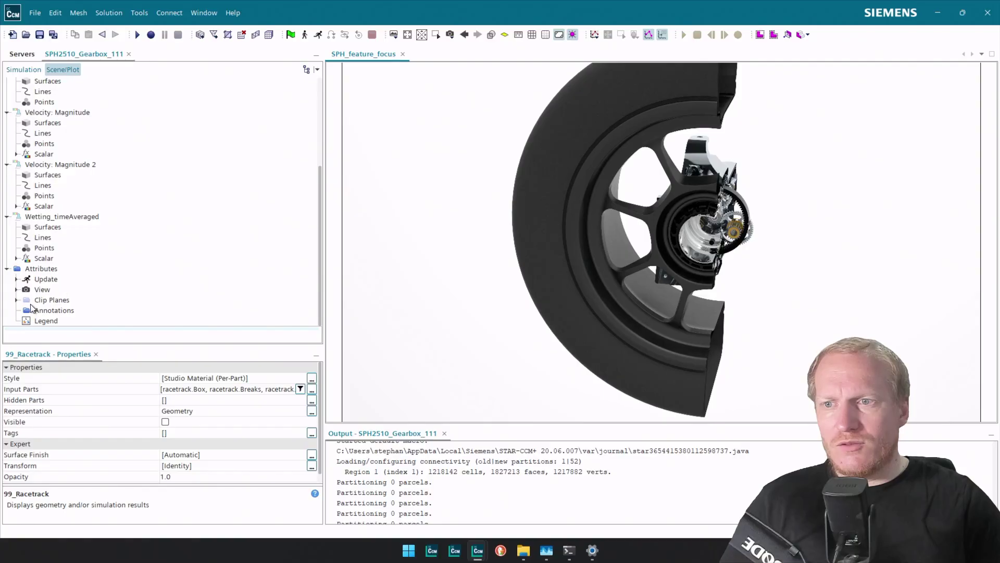
{"action": "left_click", "coordinate": [17, 301]}
{"action": "left_click", "coordinate": [54, 268]}
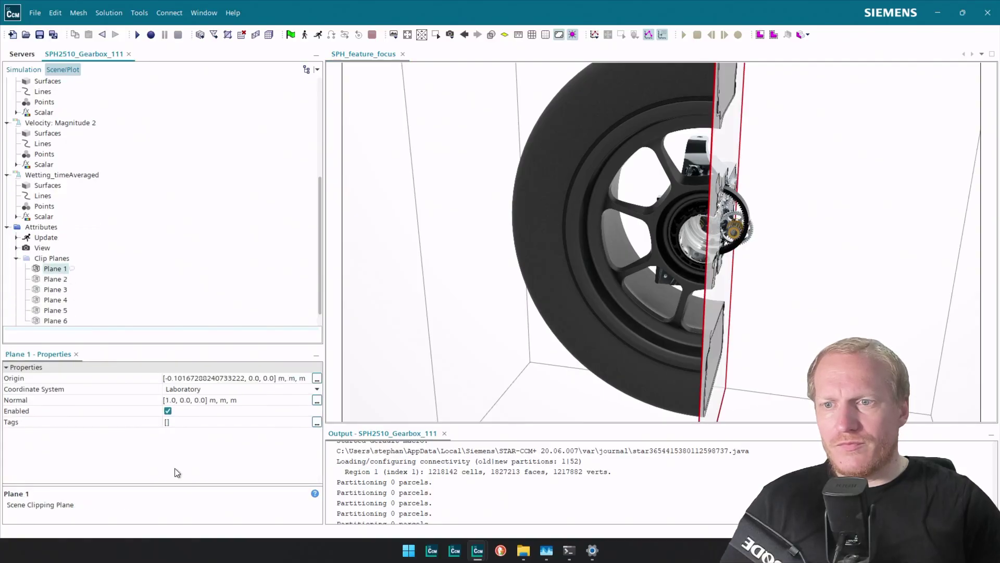
{"action": "left_click", "coordinate": [168, 411]}
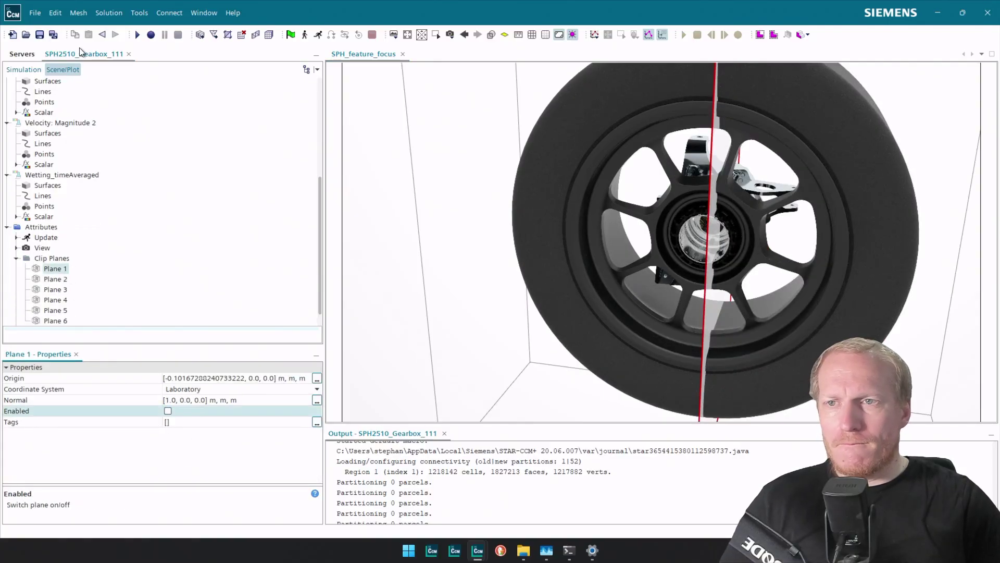
{"action": "left_click", "coordinate": [52, 174]}
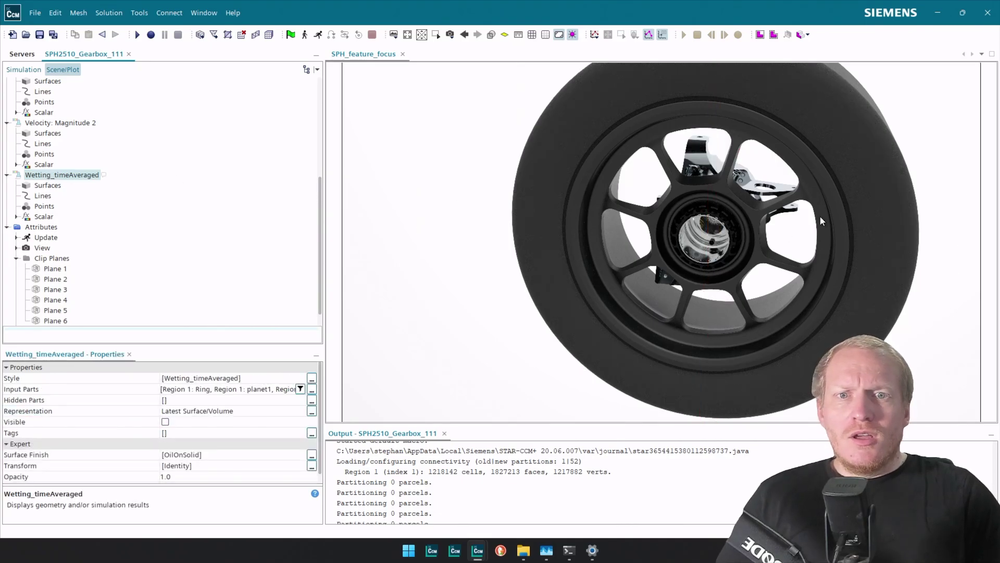
Step: Remove the tire's ColoredFace1 part surface from the scene
{"action": "left_click_drag", "start_coordinate": [821, 217], "coordinate": [608, 148]}
{"action": "right_click_drag", "start_coordinate": [608, 148], "coordinate": [696, 179]}
{"action": "scroll", "coordinate": [705, 134], "scroll_direction": "up", "scroll_amount": 2}
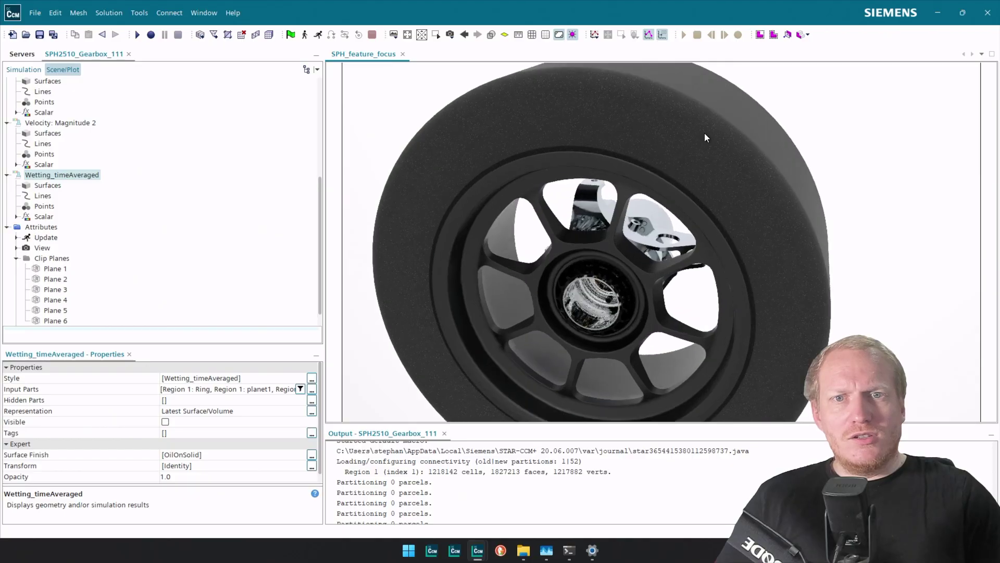
{"action": "left_click", "coordinate": [704, 130]}
{"action": "right_click", "coordinate": [704, 130]}
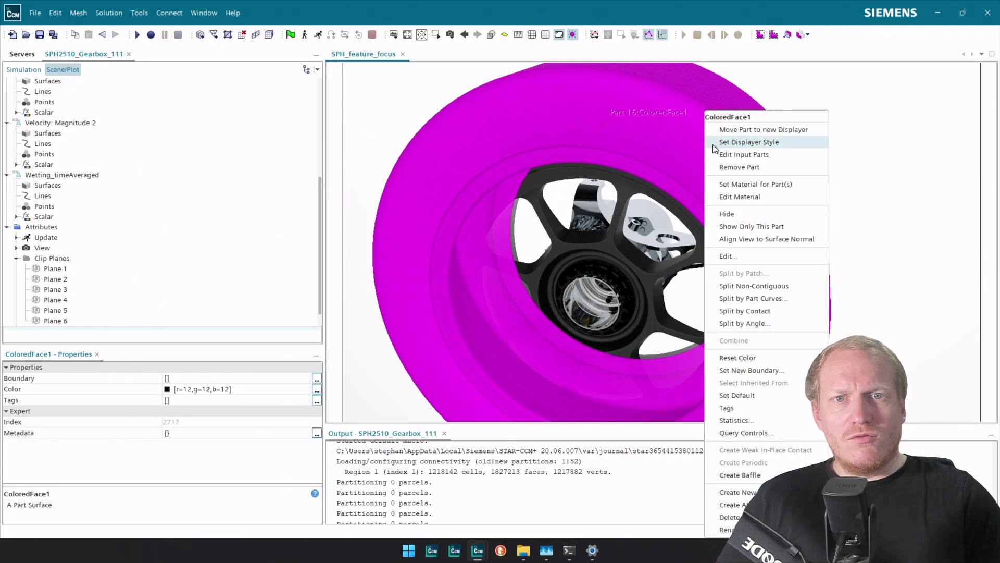
{"action": "left_click", "coordinate": [761, 168]}
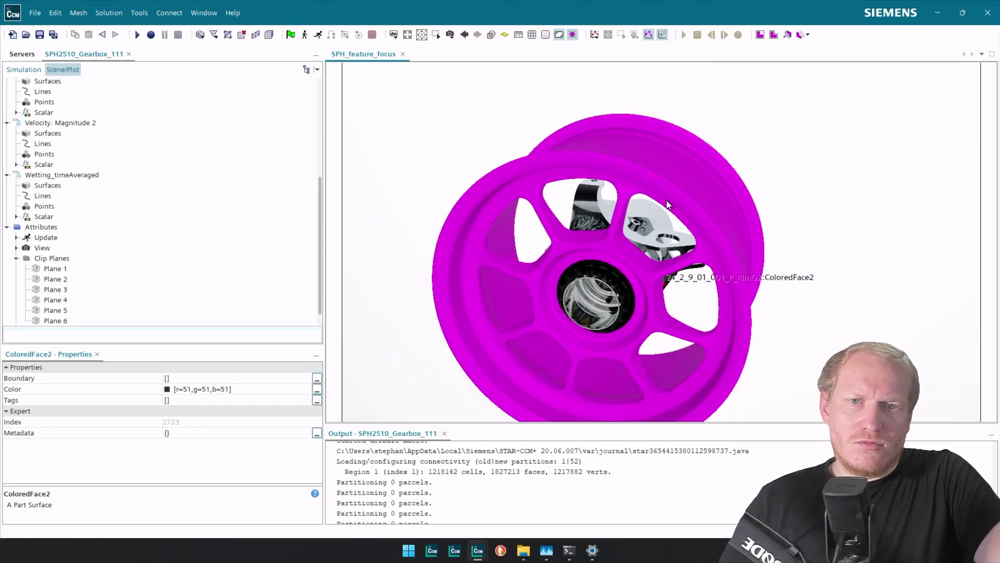
Step: Remove the wheel rim's ColoredFace2 part surface from the scene and clear the selection
{"action": "scroll", "coordinate": [667, 200], "scroll_direction": "up", "scroll_amount": 3}
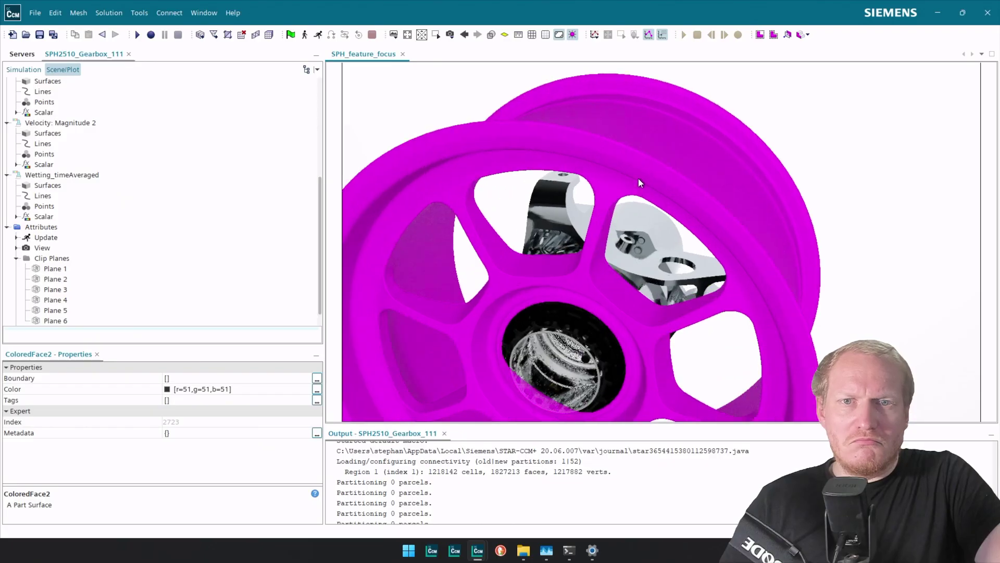
{"action": "right_click", "coordinate": [640, 170]}
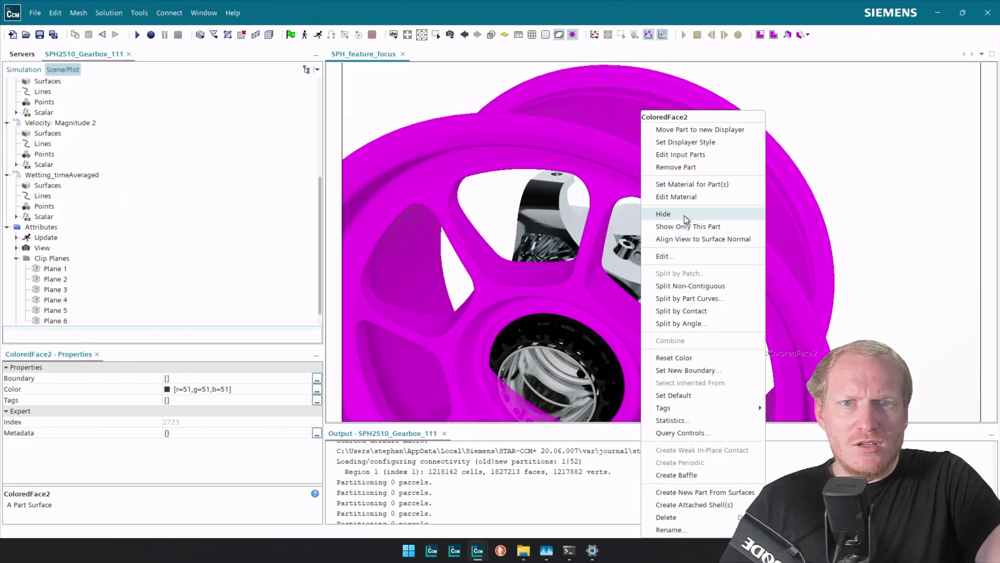
{"action": "left_click", "coordinate": [695, 167]}
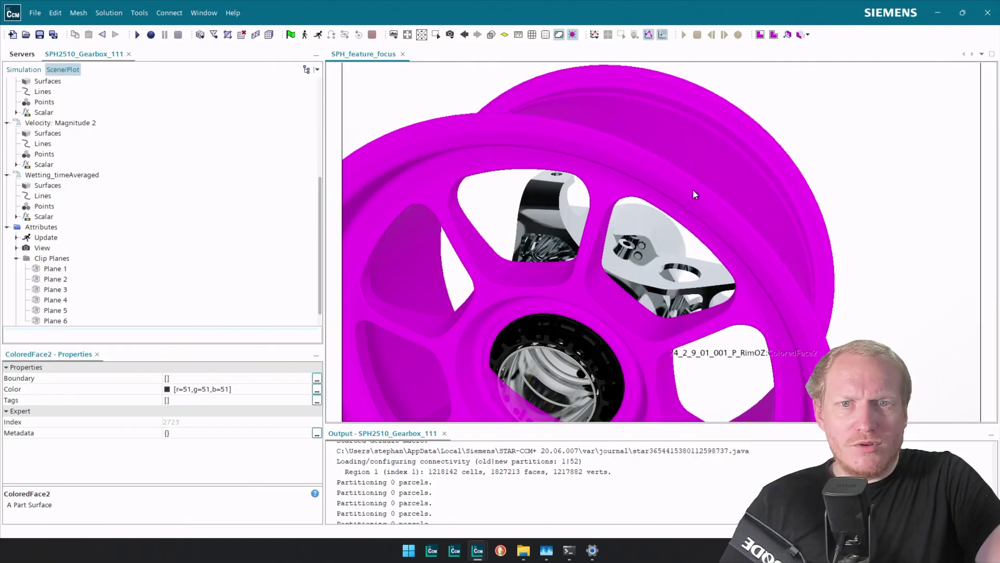
{"action": "left_click", "coordinate": [877, 181]}
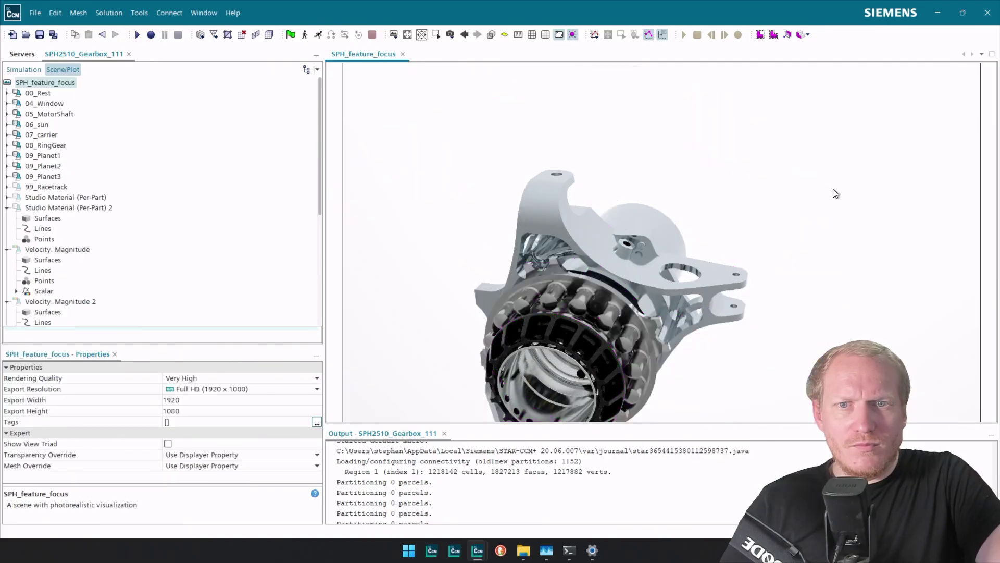
Step: Remove the black wheel nut's ColoredFace1 part surface from the scene and clear the selection
{"action": "left_click_drag", "start_coordinate": [835, 190], "coordinate": [860, 124]}
{"action": "scroll", "coordinate": [714, 345], "scroll_direction": "up", "scroll_amount": 5}
{"action": "left_click_drag", "start_coordinate": [640, 273], "coordinate": [518, 228]}
{"action": "scroll", "coordinate": [656, 242], "scroll_direction": "up", "scroll_amount": 3}
{"action": "left_click_drag", "start_coordinate": [655, 242], "coordinate": [445, 189]}
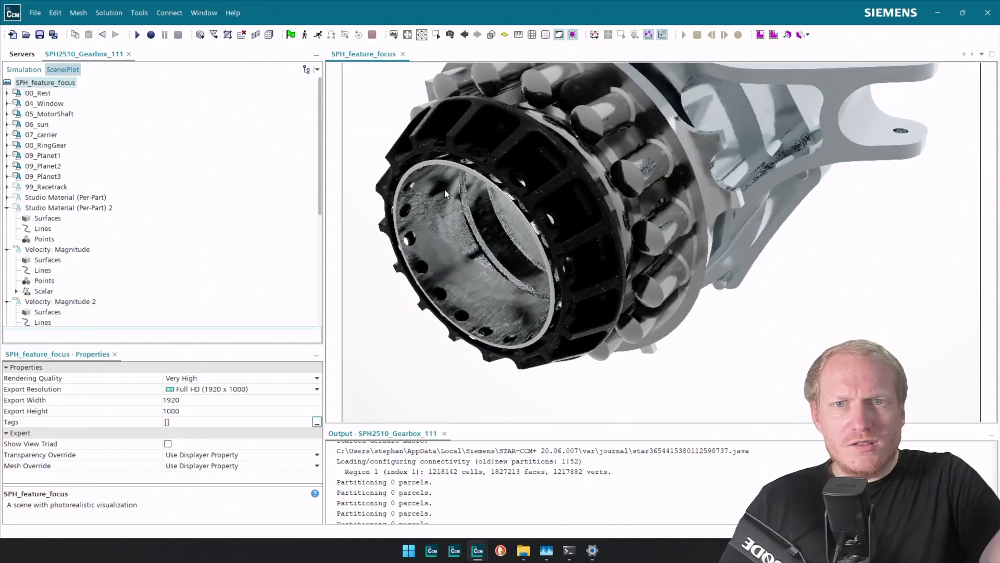
{"action": "left_click", "coordinate": [547, 165]}
{"action": "right_click", "coordinate": [547, 164]}
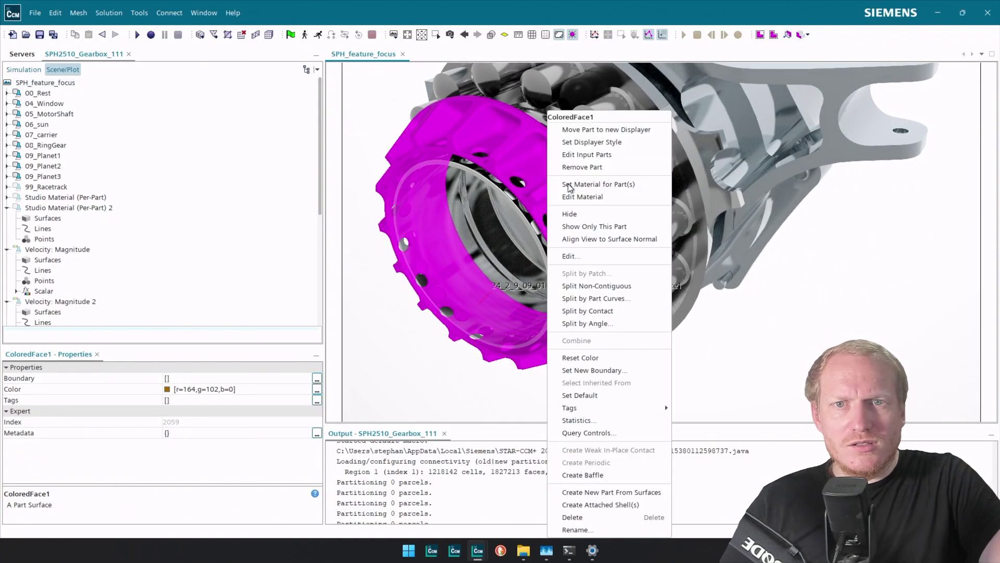
{"action": "left_click", "coordinate": [611, 168]}
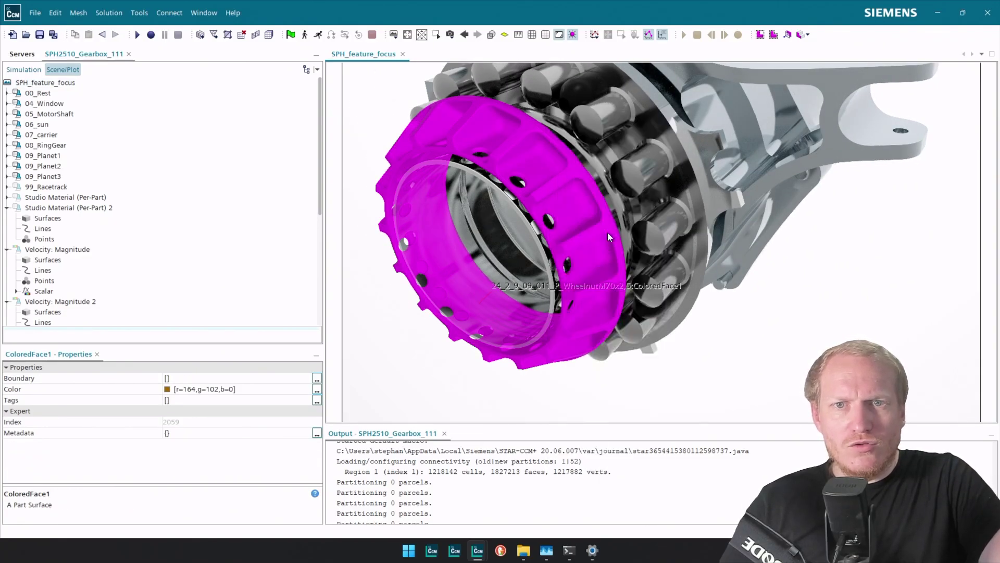
{"action": "left_click_drag", "start_coordinate": [624, 229], "coordinate": [711, 204]}
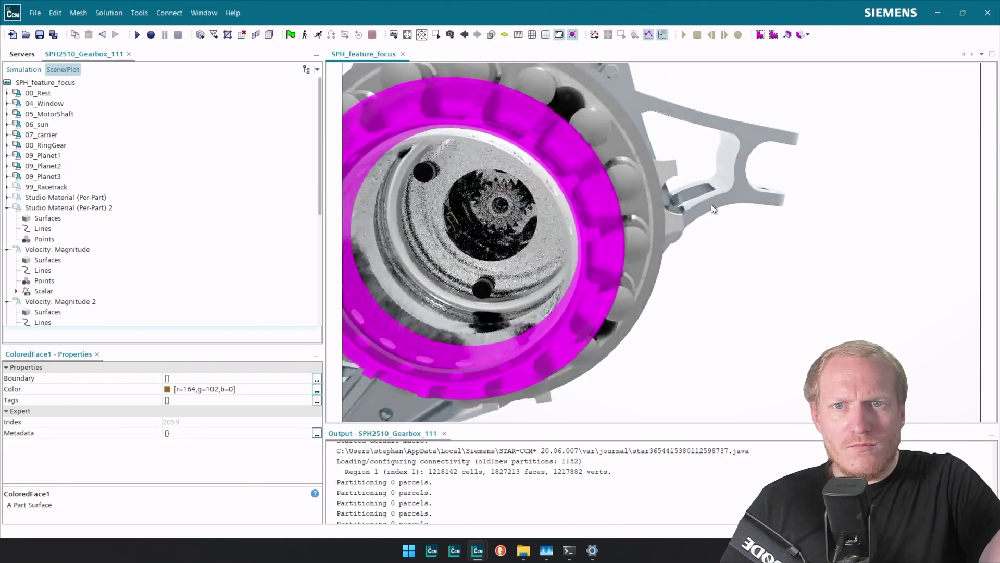
{"action": "left_click", "coordinate": [831, 221]}
{"action": "left_click_drag", "start_coordinate": [811, 226], "coordinate": [762, 220]}
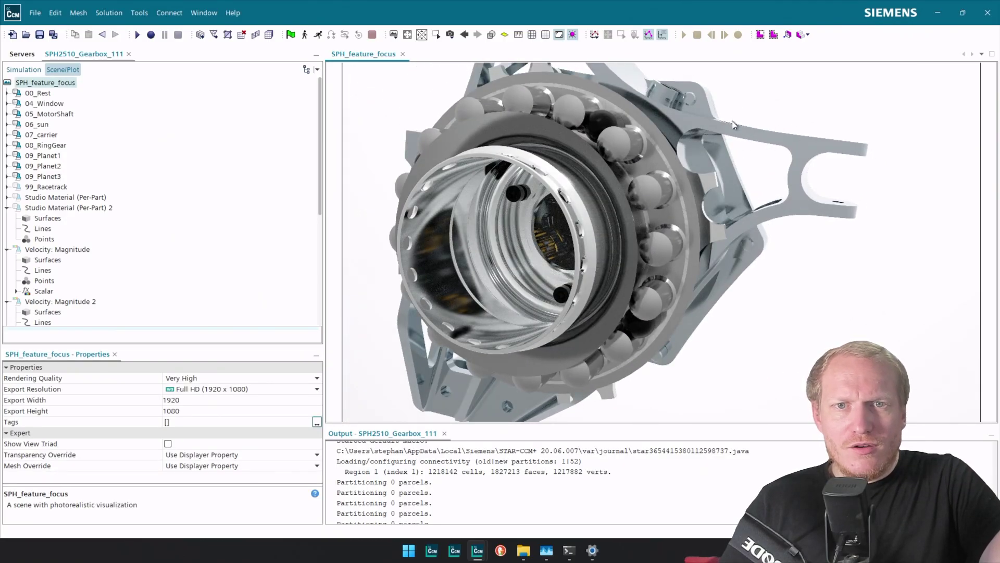
Step: Hide the Upright_RR bracket's ColoredFace1 surface in the scene to expose the gearbox behind it
{"action": "left_click_drag", "start_coordinate": [732, 124], "coordinate": [515, 180]}
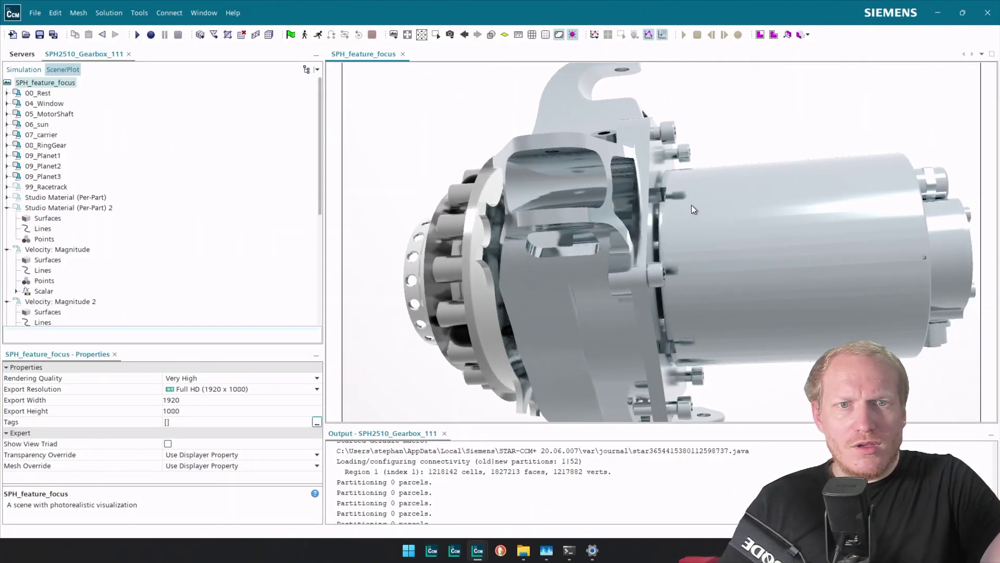
{"action": "left_click_drag", "start_coordinate": [692, 205], "coordinate": [739, 272]}
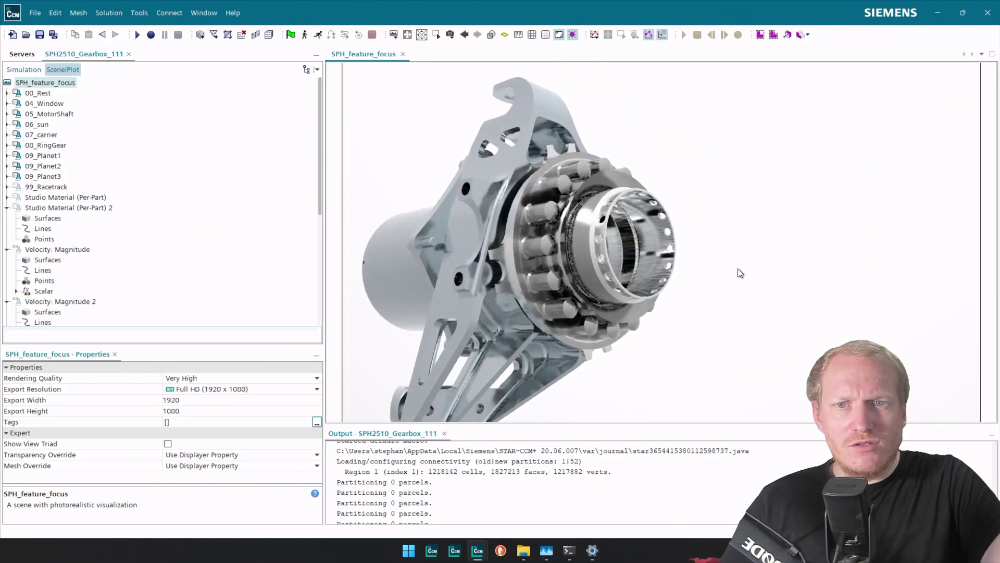
{"action": "left_click", "coordinate": [461, 292]}
{"action": "right_click", "coordinate": [461, 291]}
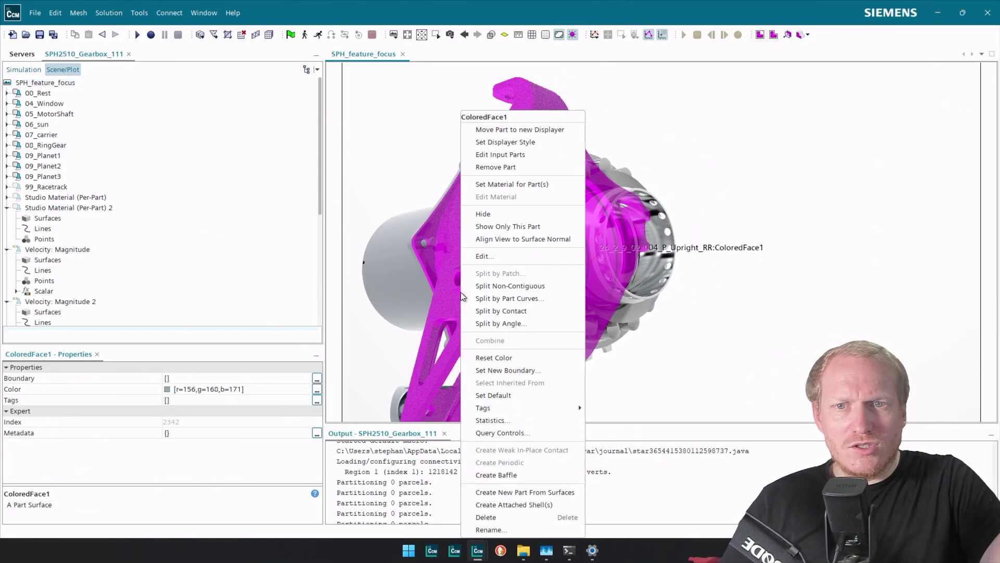
{"action": "left_click", "coordinate": [506, 214]}
Step: Remove the detached WishbonesConsole bracket below the gearbox from the scene
{"action": "left_click_drag", "start_coordinate": [815, 201], "coordinate": [673, 210]}
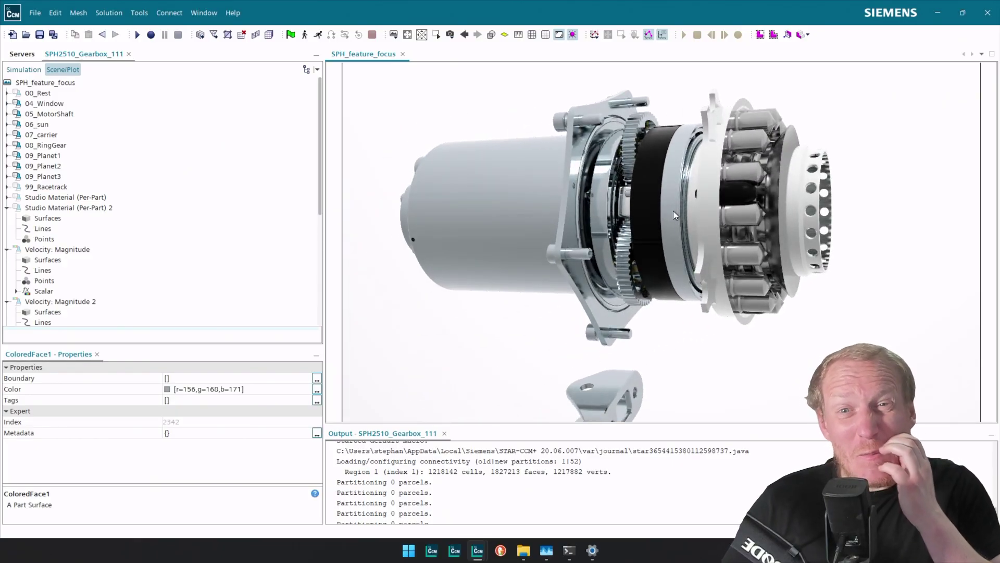
{"action": "left_click_drag", "start_coordinate": [673, 211], "coordinate": [989, 167]}
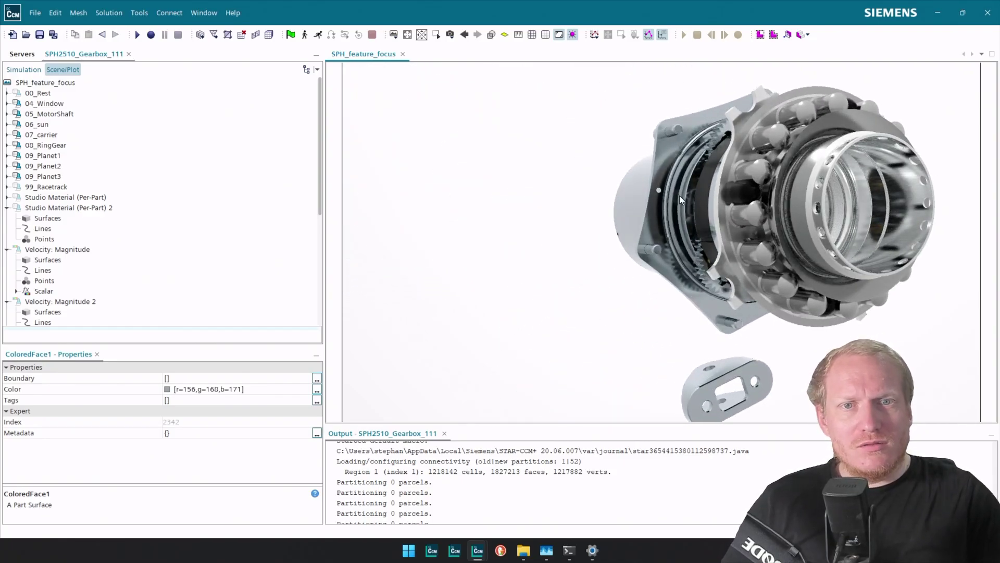
{"action": "left_click_drag", "start_coordinate": [679, 196], "coordinate": [654, 333]}
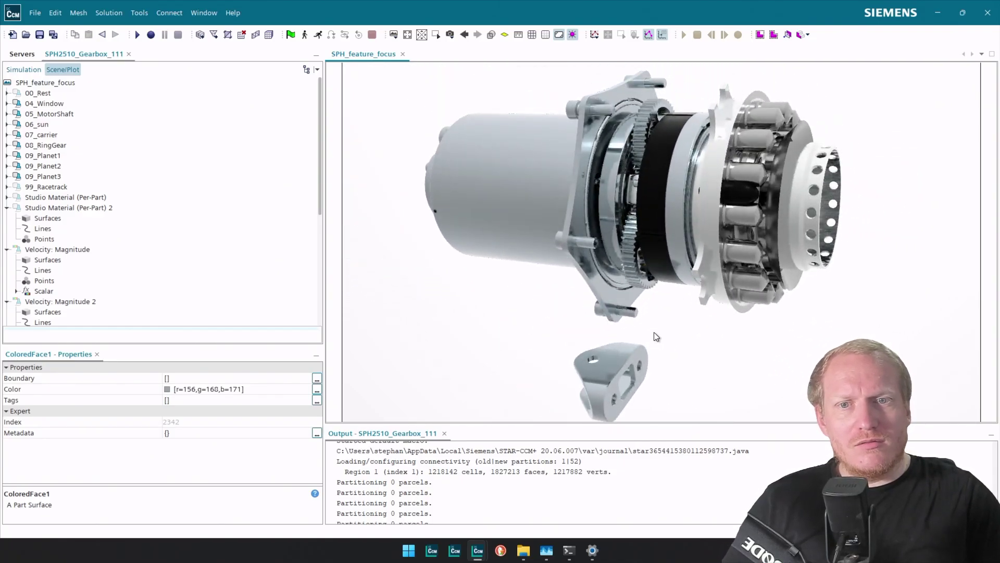
{"action": "right_click", "coordinate": [636, 355]}
{"action": "left_click", "coordinate": [700, 167]}
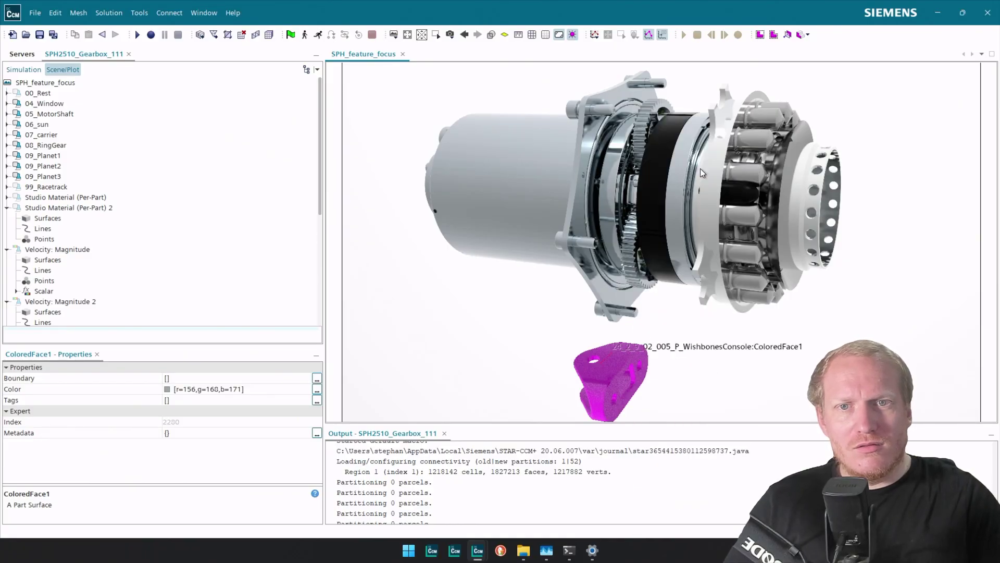
Step: Remove the RimOZ part surface ColoredFace1 at the wheel end of the gearbox from the scene
{"action": "mouse_move", "coordinate": [484, 198]}
{"action": "left_mouse_down"}
{"action": "mouse_move", "coordinate": [668, 200]}
{"action": "mouse_move", "coordinate": [485, 211]}
{"action": "left_mouse_up"}
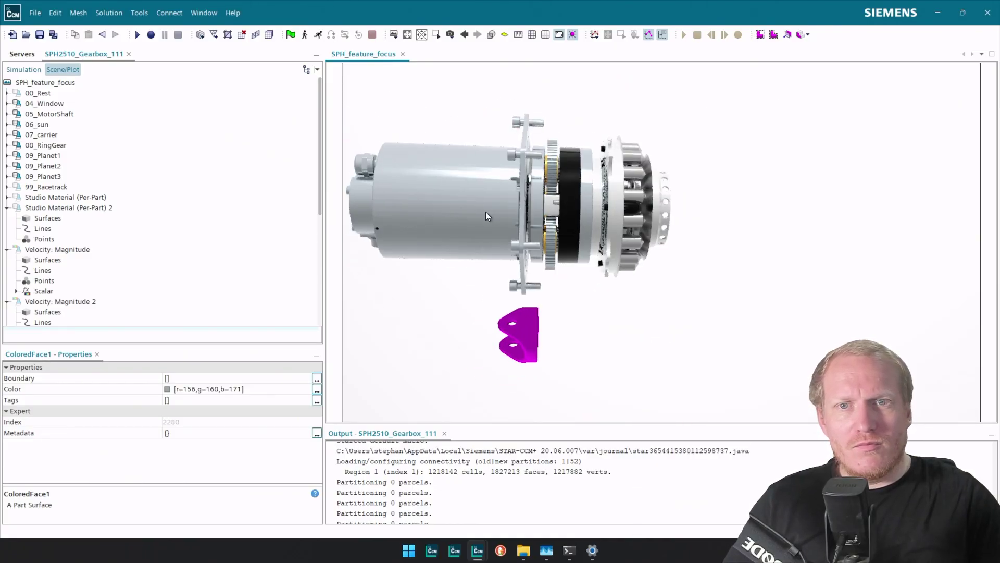
{"action": "right_click_drag", "start_coordinate": [755, 187], "coordinate": [801, 203]}
{"action": "scroll", "coordinate": [742, 214], "scroll_direction": "up", "scroll_amount": 3}
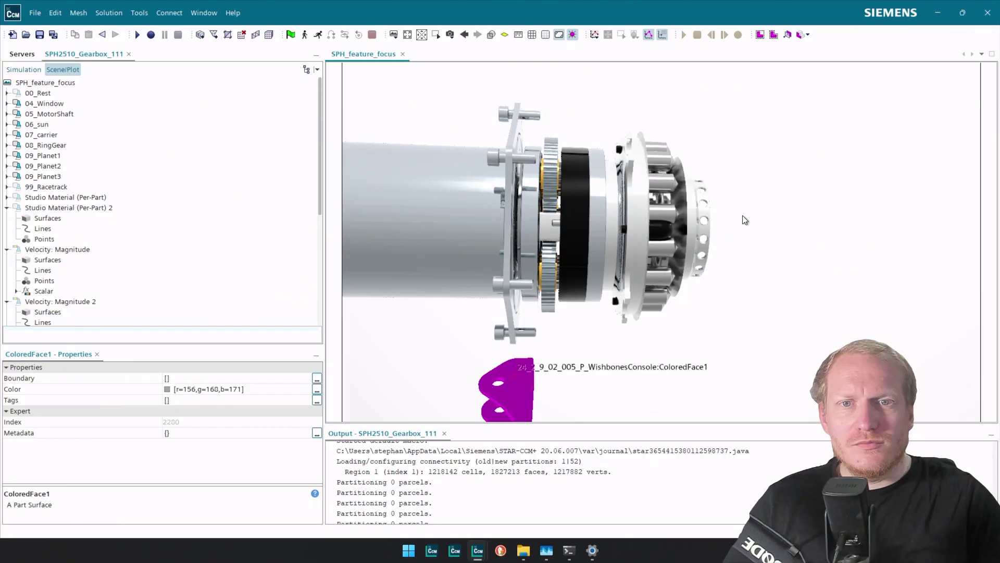
{"action": "left_click_drag", "start_coordinate": [742, 214], "coordinate": [640, 233]}
{"action": "left_click", "coordinate": [679, 208]}
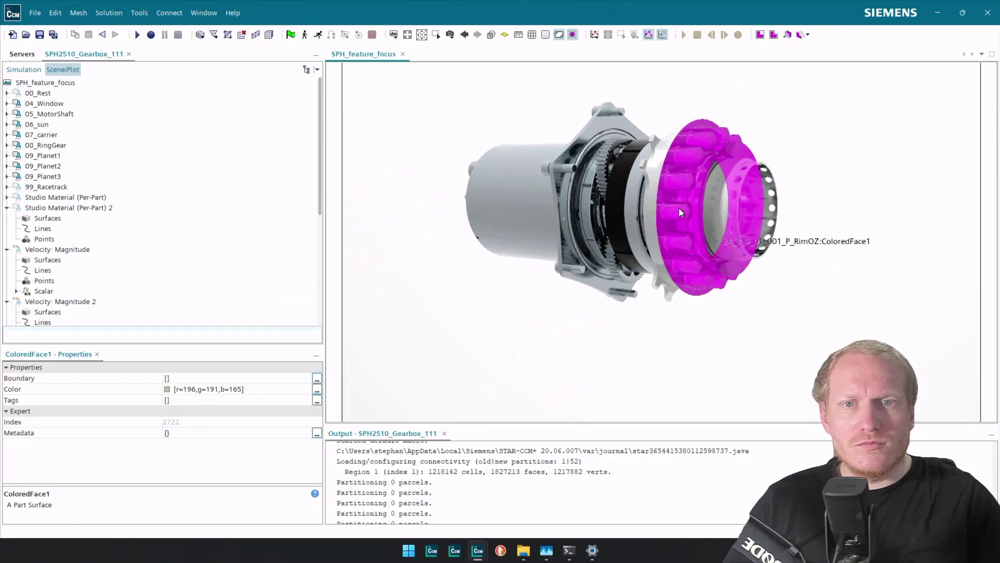
{"action": "right_click", "coordinate": [686, 186]}
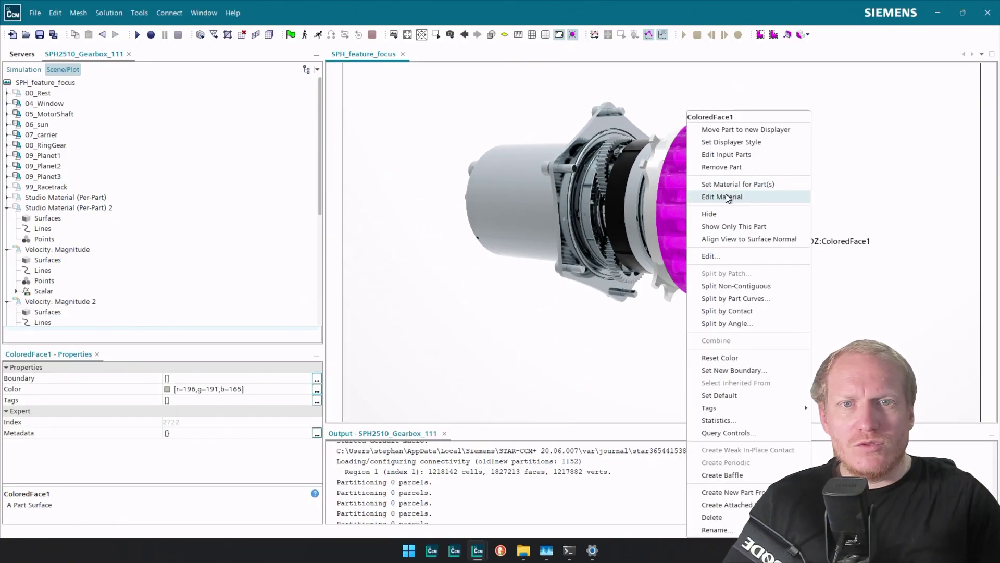
{"action": "left_click", "coordinate": [741, 171]}
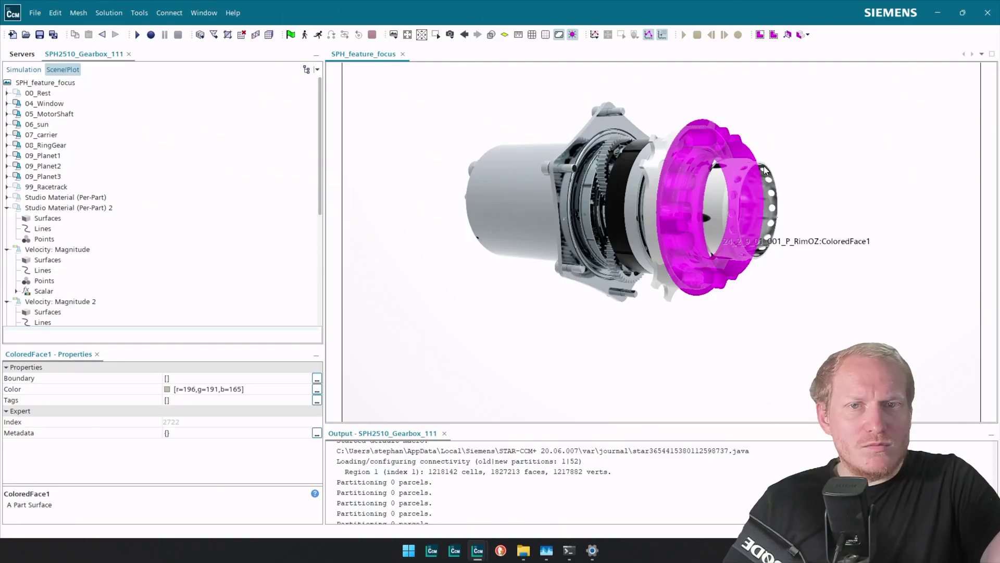
Step: Hide the Wheelhub_input_RL surface ColoredFace1 in front of the ring gear
{"action": "scroll", "coordinate": [781, 180], "scroll_direction": "up", "scroll_amount": 3}
{"action": "scroll", "coordinate": [775, 163], "scroll_direction": "up", "scroll_amount": 2}
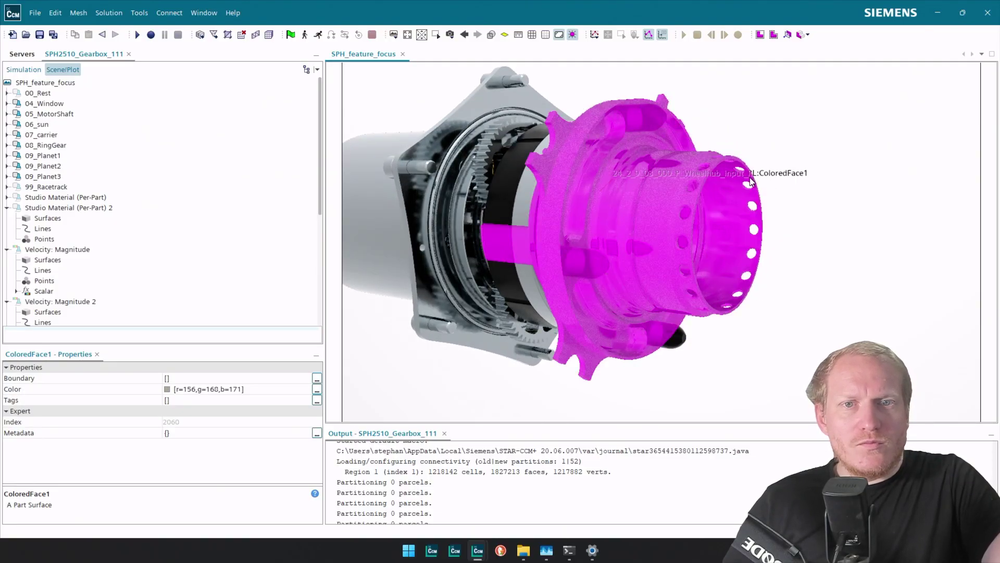
{"action": "left_click_drag", "start_coordinate": [730, 175], "coordinate": [698, 178]}
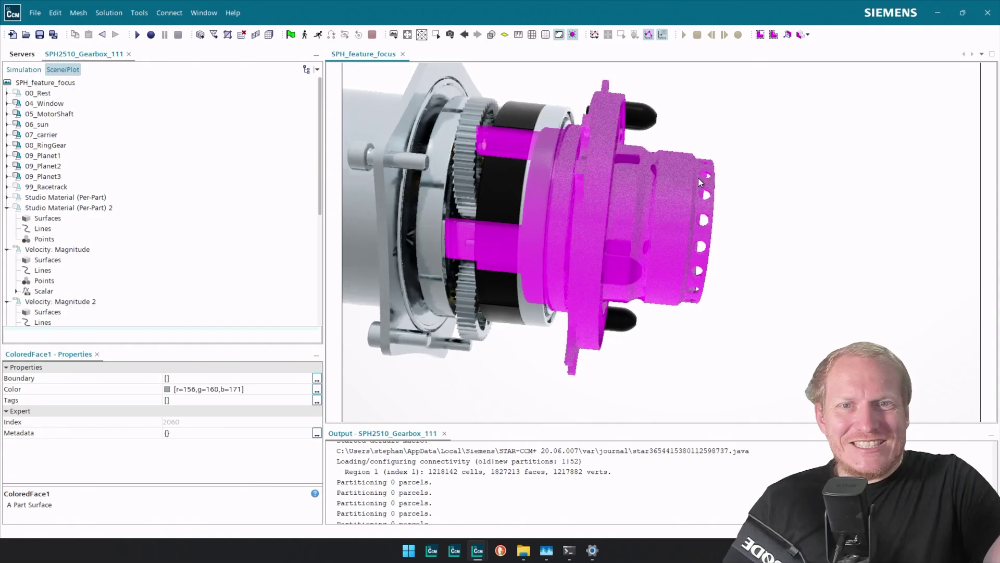
{"action": "right_click", "coordinate": [686, 171]}
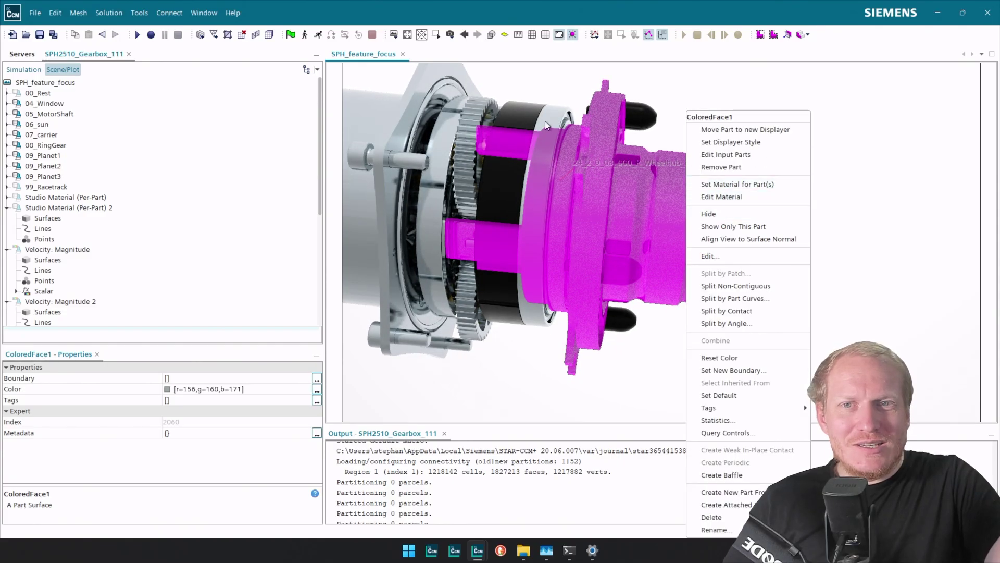
{"action": "left_click", "coordinate": [743, 214]}
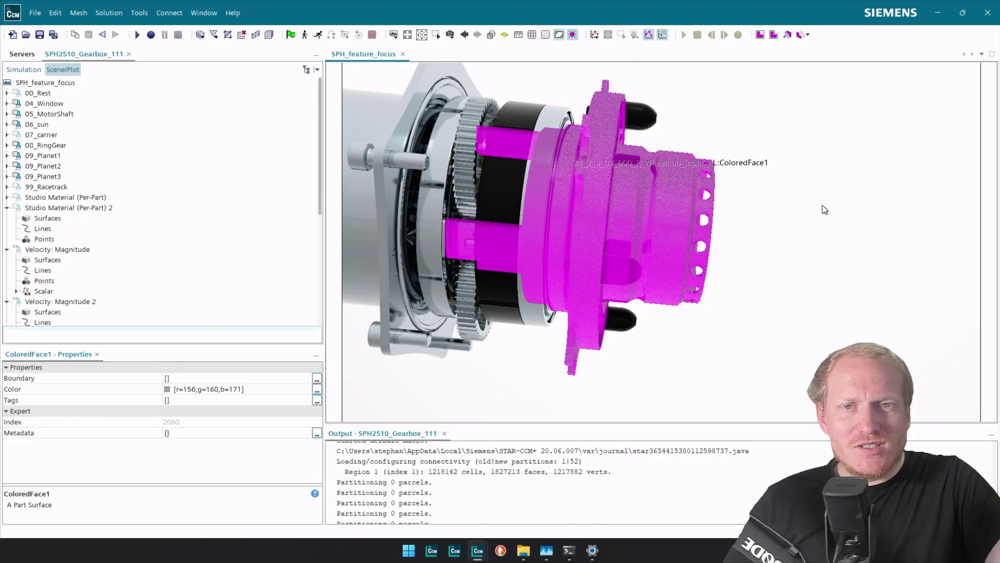
Step: Select all four black wheelbolts in front of the gearbox and hide them
{"action": "left_click_drag", "start_coordinate": [825, 209], "coordinate": [613, 123]}
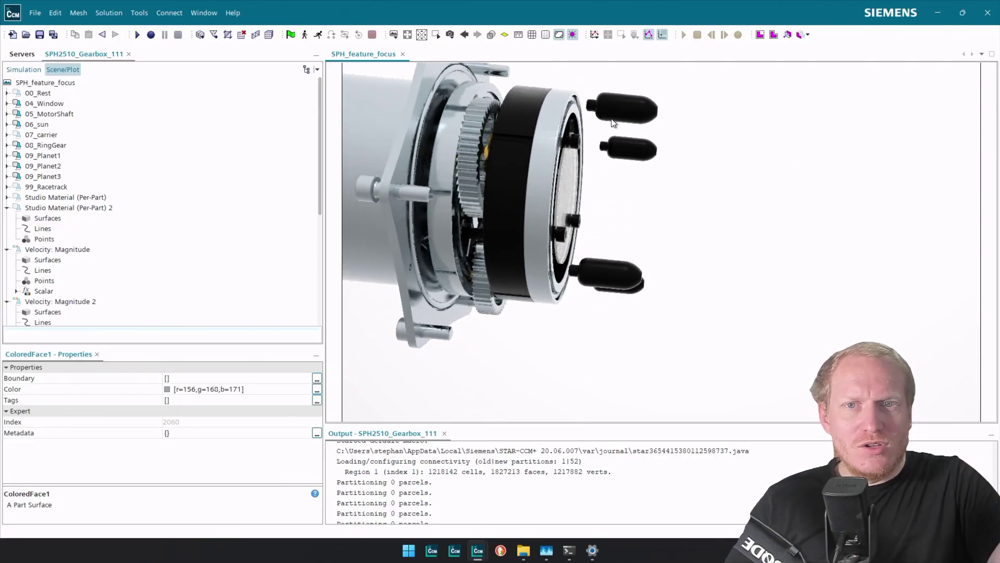
{"action": "left_click", "coordinate": [626, 107]}
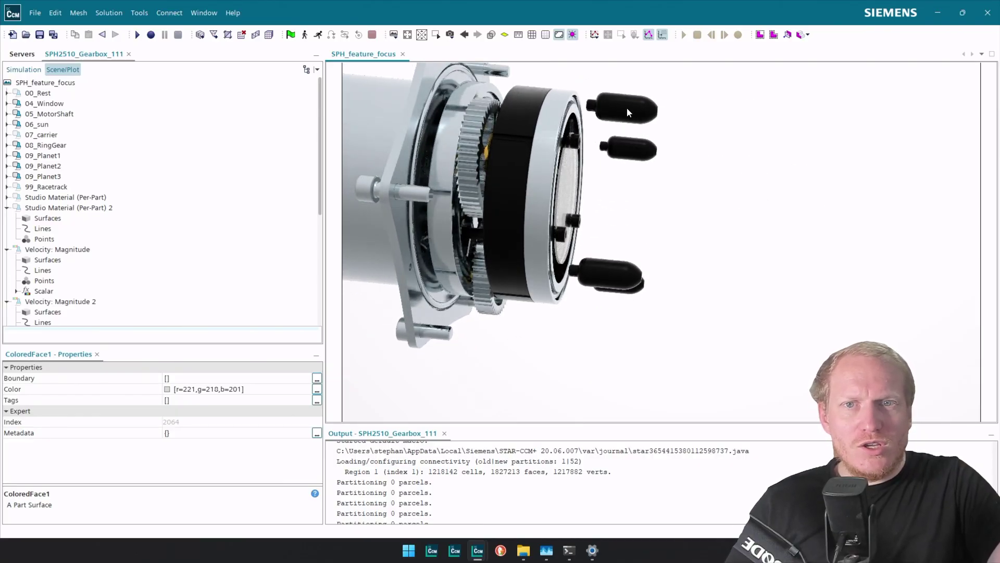
{"action": "left_click", "coordinate": [648, 153], "text": "ctrl"}
{"action": "left_click", "coordinate": [618, 279], "text": "ctrl"}
{"action": "left_click", "coordinate": [637, 291], "text": "ctrl"}
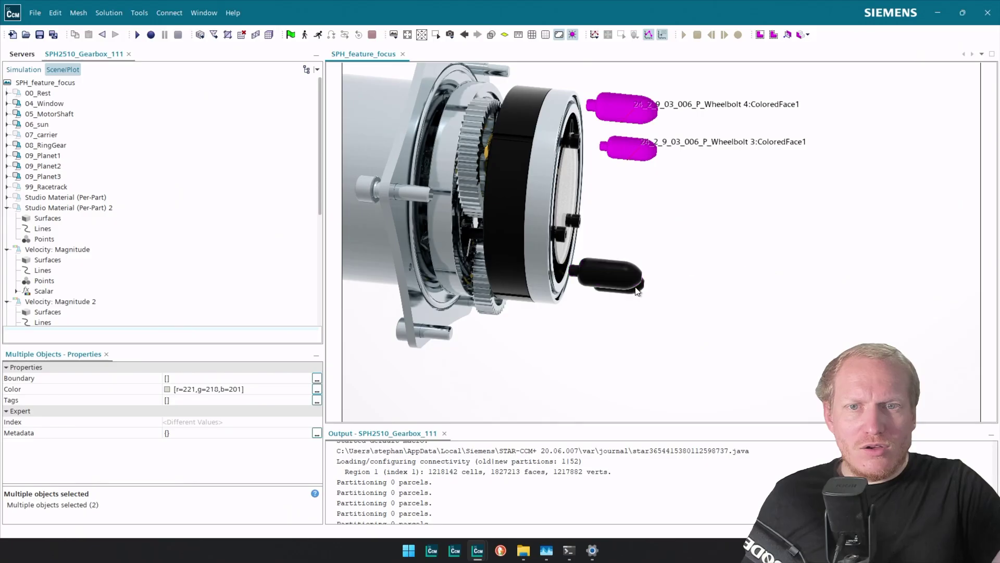
{"action": "left_click_drag", "start_coordinate": [639, 294], "coordinate": [617, 264]}
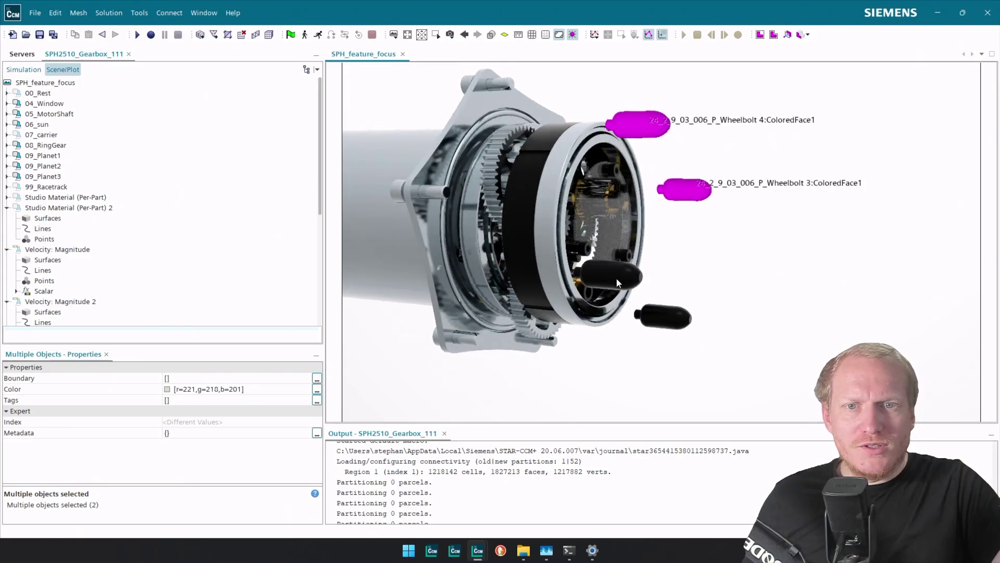
{"action": "left_click", "coordinate": [617, 278], "text": "ctrl"}
{"action": "left_click", "coordinate": [669, 326], "text": "ctrl"}
{"action": "right_click", "coordinate": [665, 318]}
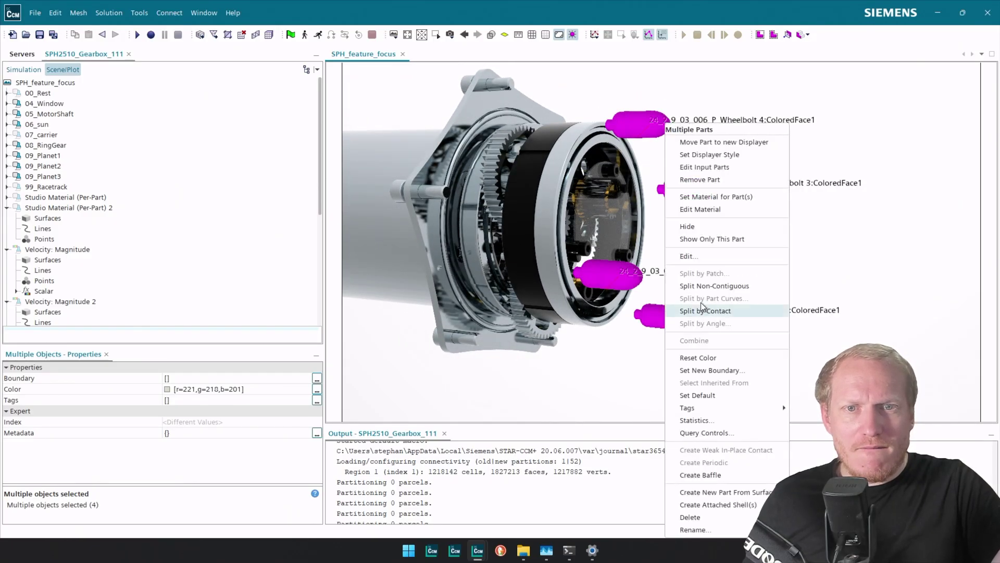
{"action": "left_click", "coordinate": [715, 225]}
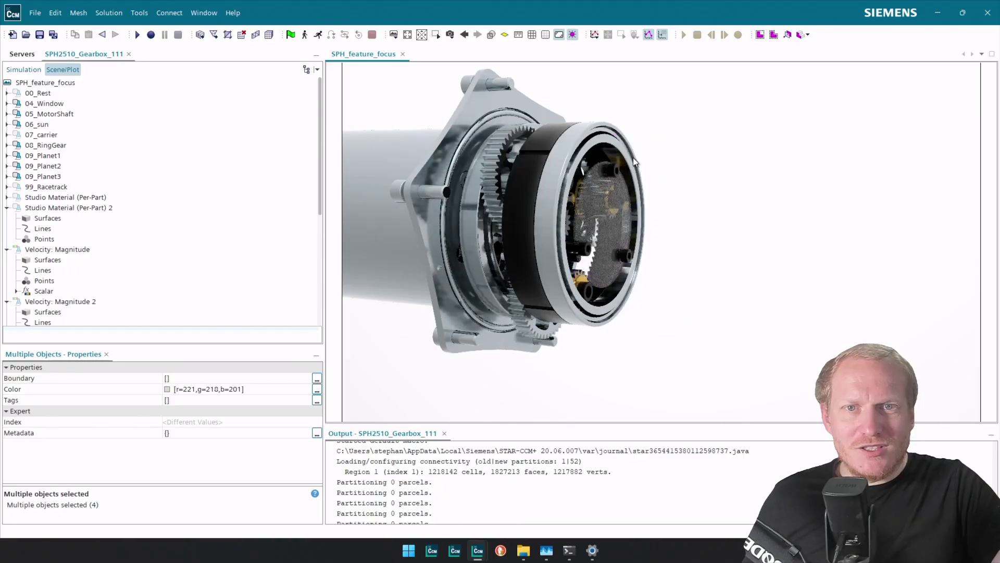
Step: Remove the two rear cover surfaces and the cable connector at the back end of the motor from the scene
{"action": "left_click_drag", "start_coordinate": [614, 155], "coordinate": [639, 189]}
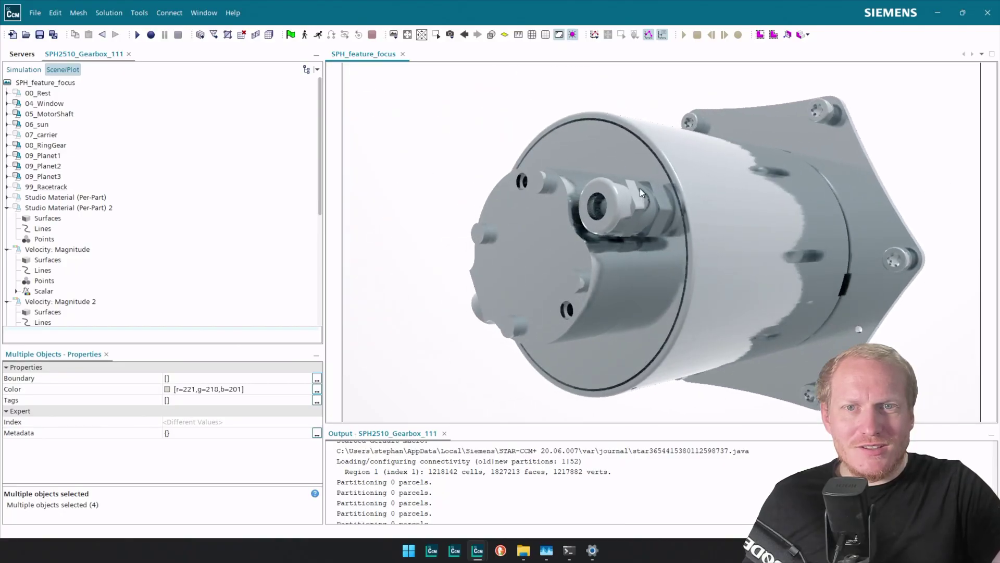
{"action": "left_click", "coordinate": [543, 265]}
{"action": "left_click_drag", "start_coordinate": [575, 212], "coordinate": [513, 219]}
{"action": "left_click", "coordinate": [586, 161], "text": "ctrl"}
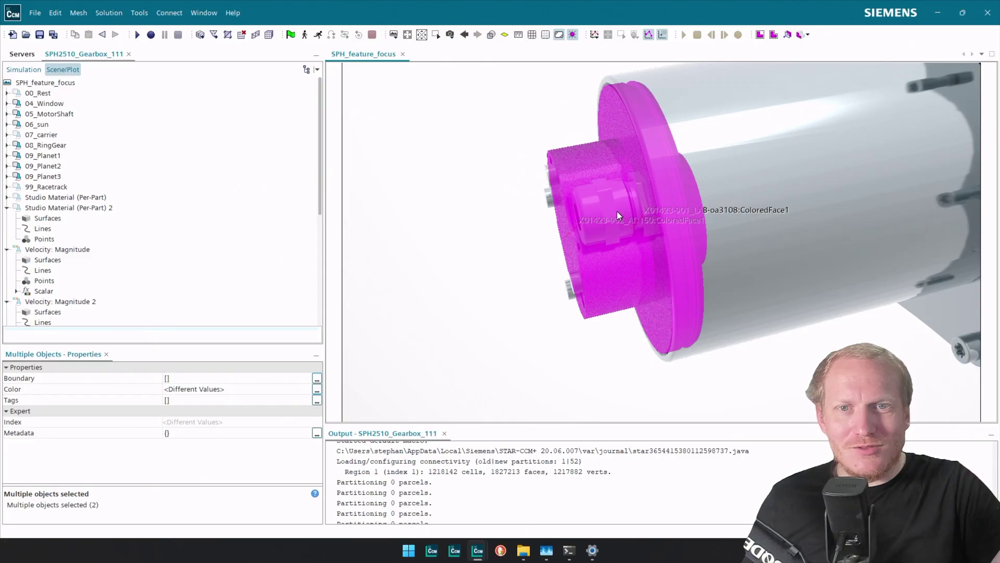
{"action": "left_click", "coordinate": [617, 211], "text": "ctrl"}
{"action": "right_click", "coordinate": [617, 211]}
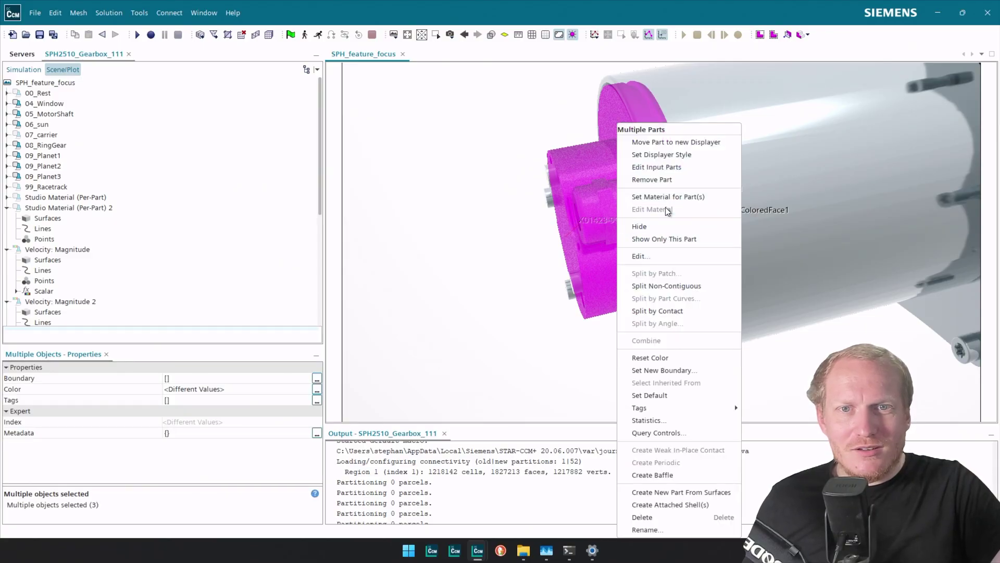
{"action": "left_click", "coordinate": [670, 183]}
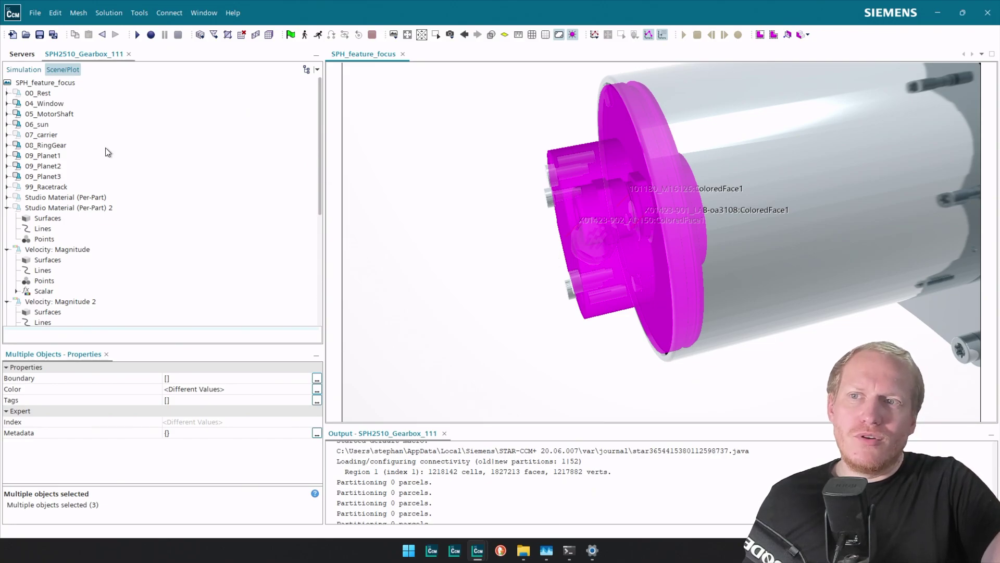
Step: Examine which parts are hidden in the 00_Rest and 07_carrier displayers, listing only the selected ones
{"action": "left_click", "coordinate": [37, 94]}
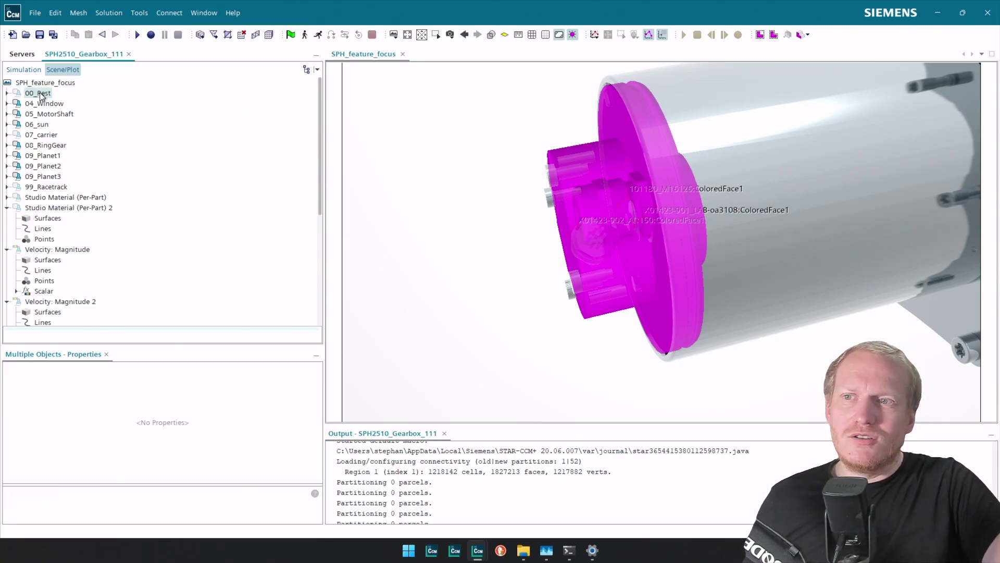
{"action": "left_click", "coordinate": [313, 399]}
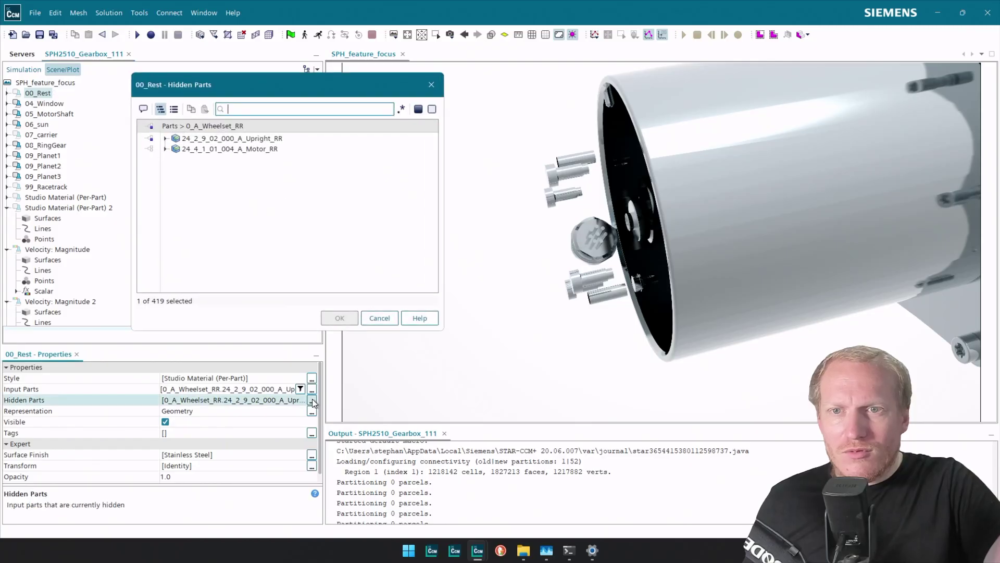
{"action": "left_click", "coordinate": [417, 110]}
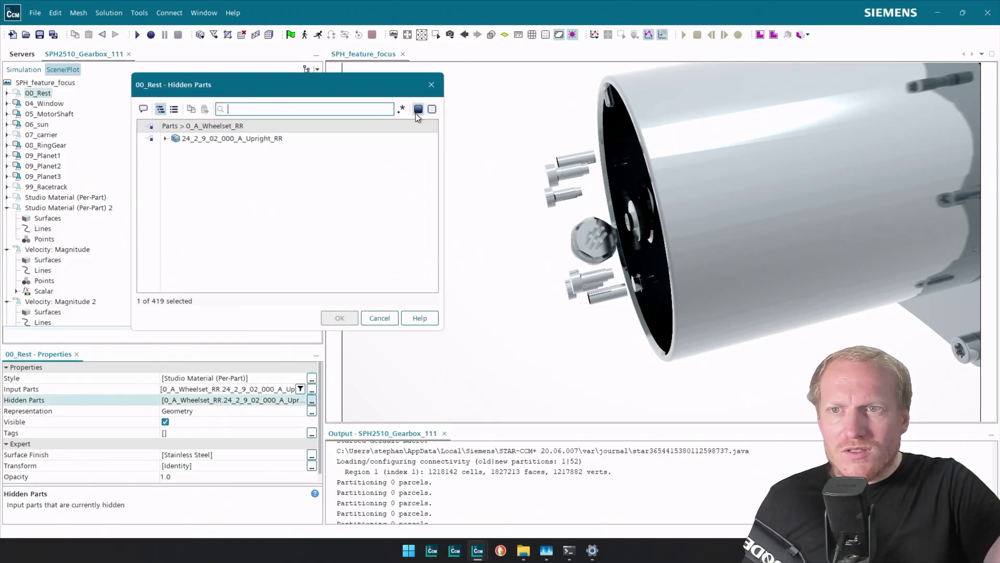
{"action": "left_click", "coordinate": [166, 139]}
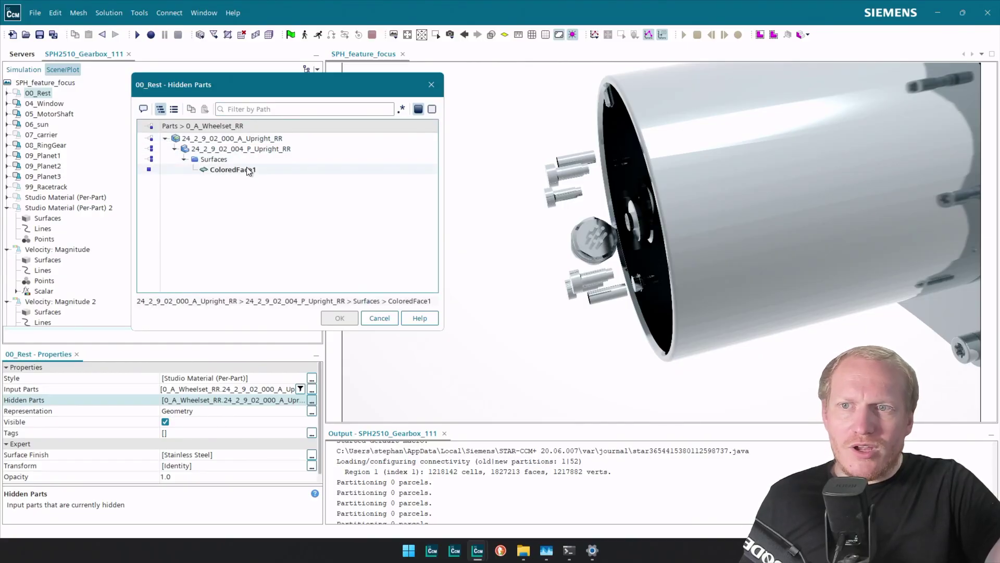
{"action": "key", "text": "Escape"}
{"action": "left_click", "coordinate": [54, 135]}
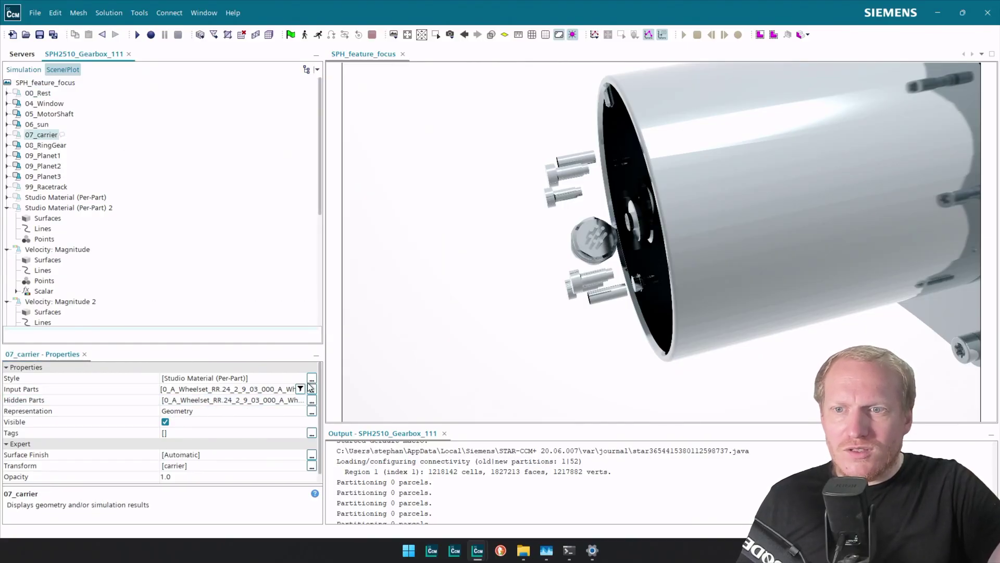
{"action": "left_click", "coordinate": [311, 400]}
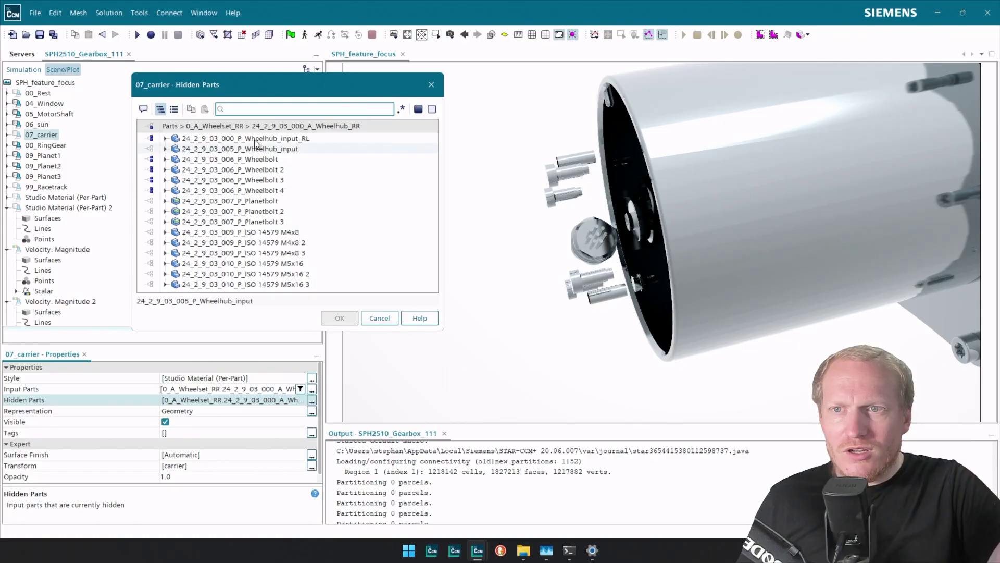
{"action": "left_click", "coordinate": [418, 110]}
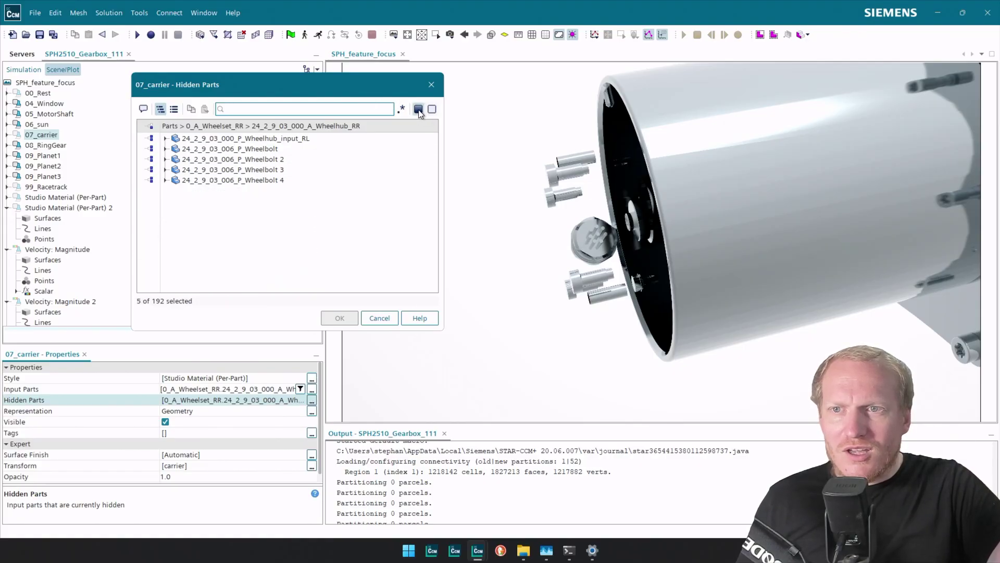
{"action": "key", "text": "Escape"}
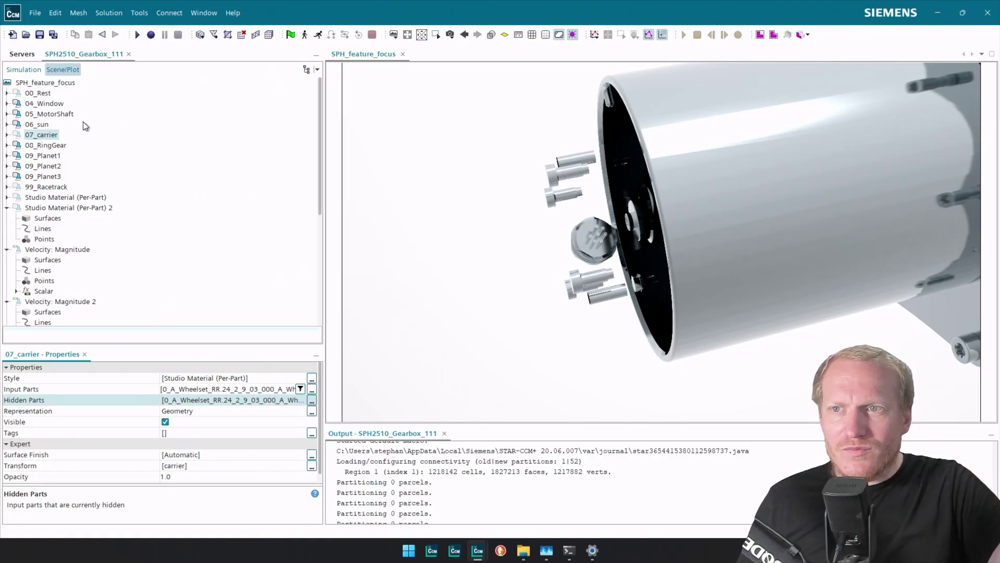
Step: Clear the Hidden Parts list of the 07_carrier displayer to show the wheel hub and wheelbolts again
{"action": "left_click", "coordinate": [312, 401]}
{"action": "left_click", "coordinate": [152, 125]}
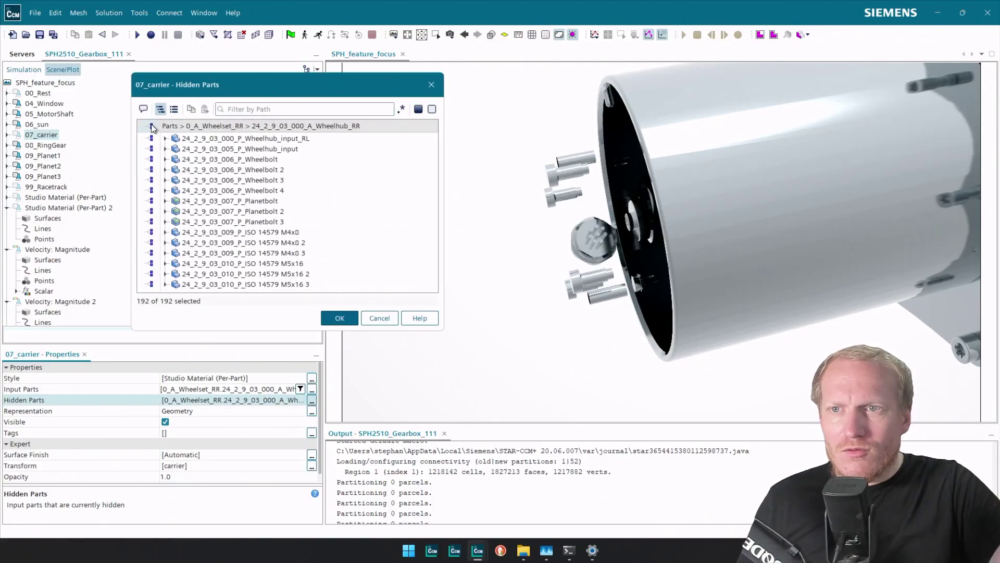
{"action": "left_click", "coordinate": [340, 319]}
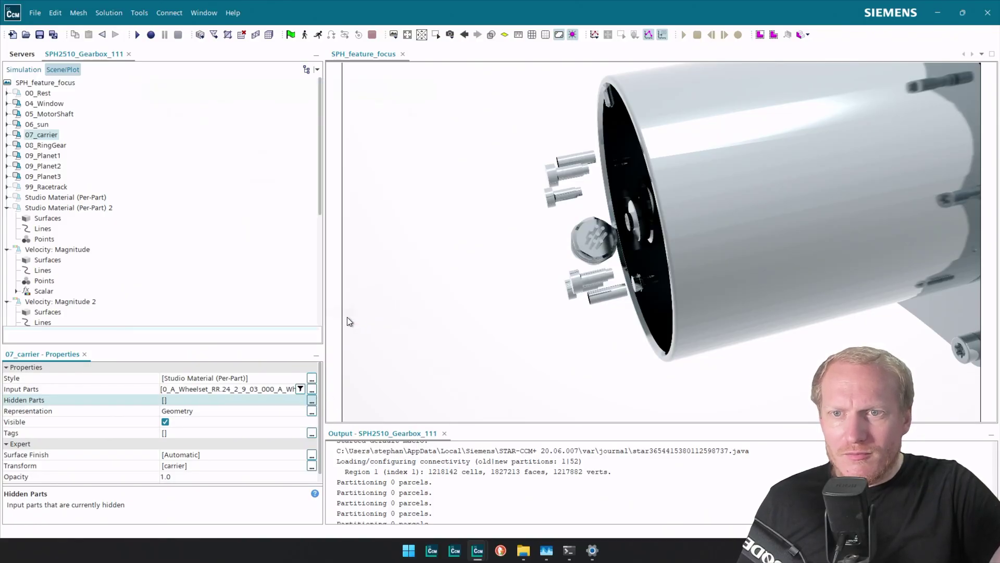
Step: Remove the Wheelhub_input_RL surface ColoredFace1 from the scene
{"action": "scroll", "coordinate": [546, 271], "scroll_direction": "down", "scroll_amount": 5}
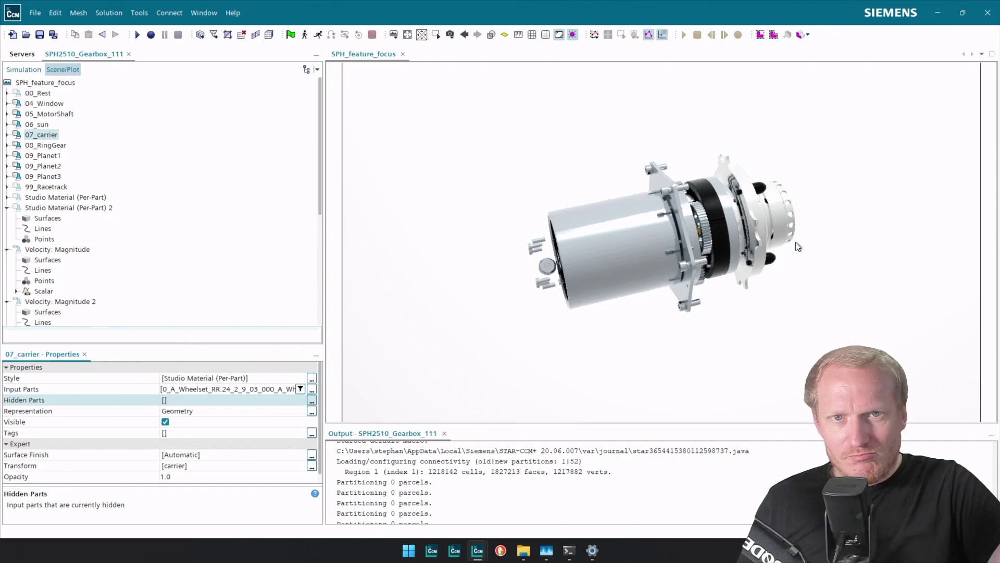
{"action": "scroll", "coordinate": [790, 240], "scroll_direction": "up", "scroll_amount": 3}
{"action": "left_click_drag", "start_coordinate": [786, 239], "coordinate": [730, 102]}
{"action": "left_click", "coordinate": [689, 152]}
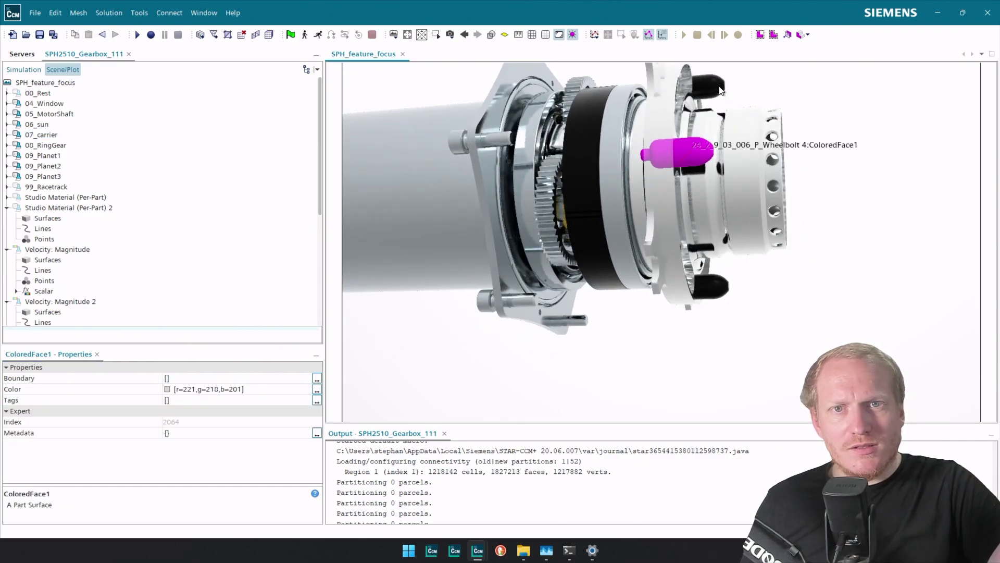
{"action": "left_click", "coordinate": [749, 196]}
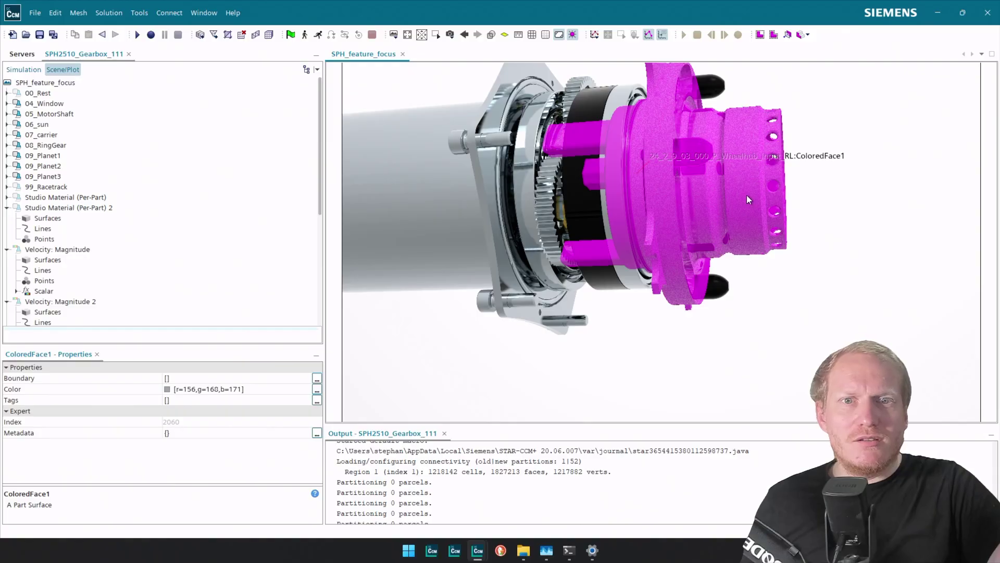
{"action": "right_click", "coordinate": [748, 199]}
{"action": "left_click", "coordinate": [741, 196]}
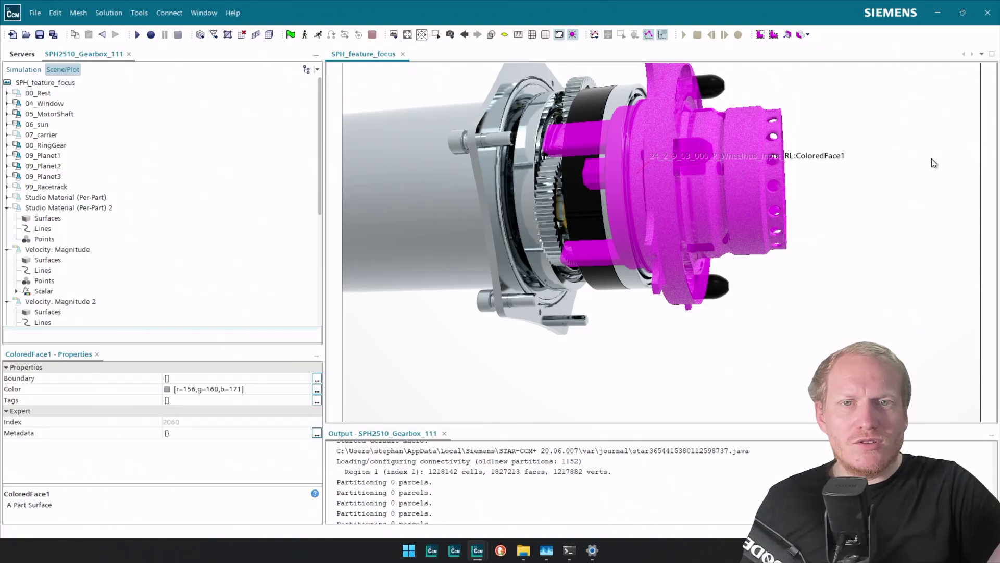
{"action": "left_click", "coordinate": [802, 159]}
Step: Hide the ColoredFace1 surfaces of the four wheelbolts in the scene
{"action": "left_click", "coordinate": [660, 157]}
{"action": "left_click", "coordinate": [705, 93], "text": "ctrl"}
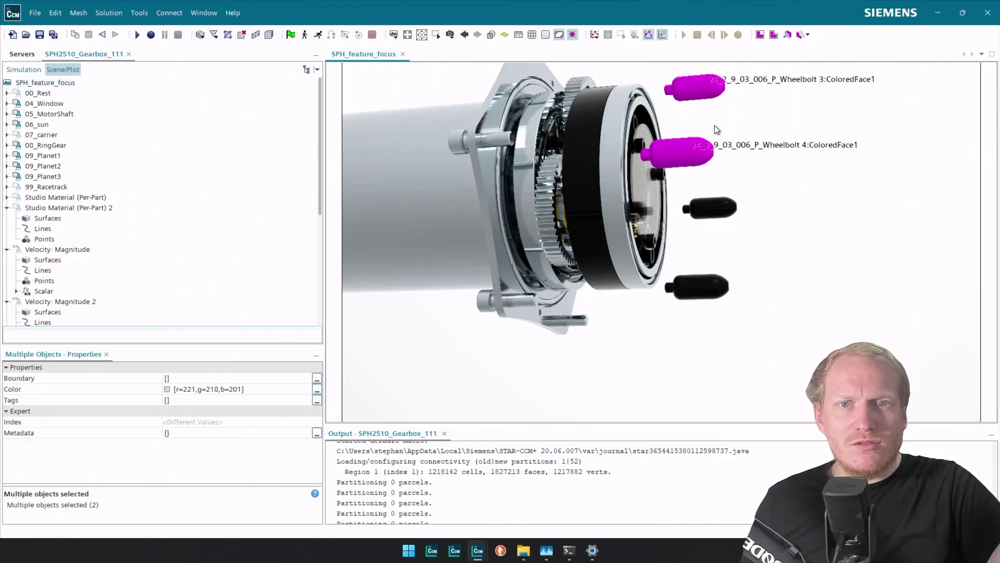
{"action": "left_click", "coordinate": [718, 218], "text": "ctrl"}
{"action": "left_click", "coordinate": [707, 277], "text": "ctrl"}
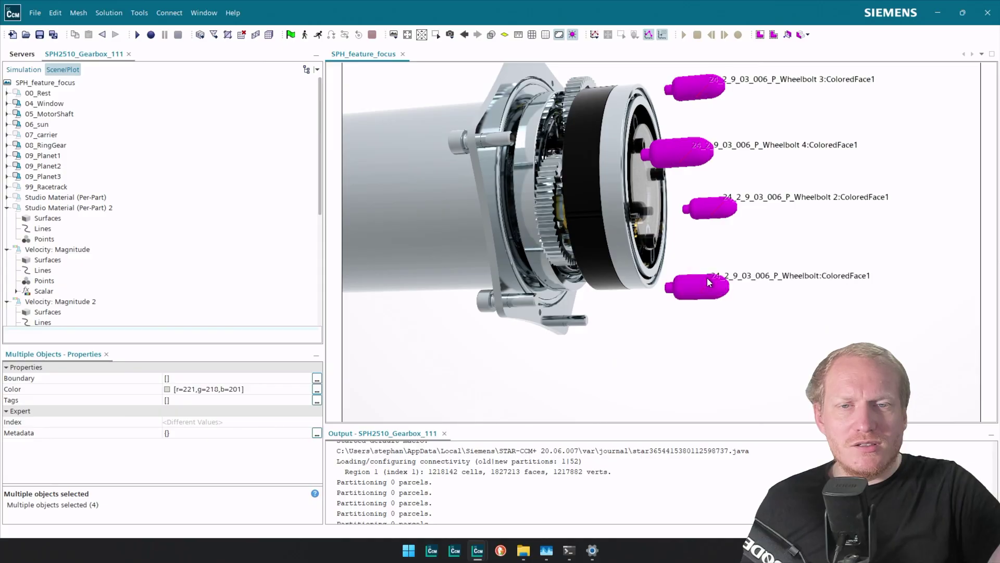
{"action": "right_click", "coordinate": [708, 277]}
{"action": "left_click", "coordinate": [752, 227]}
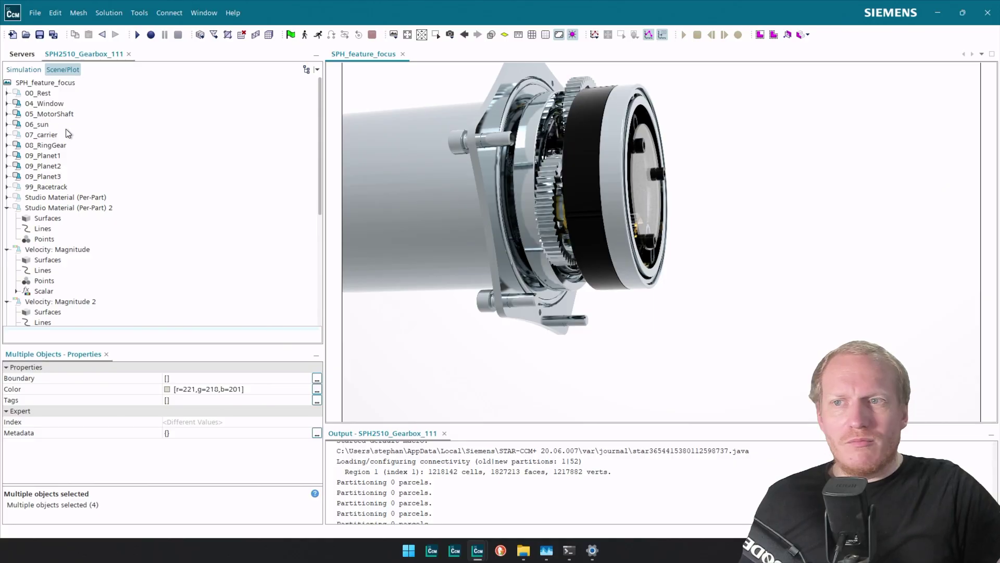
Step: Take the four wheelbolts off the Hidden Parts list of the 07_carrier displayer, keeping only Wheelhub_input_RL hidden
{"action": "left_click", "coordinate": [44, 134]}
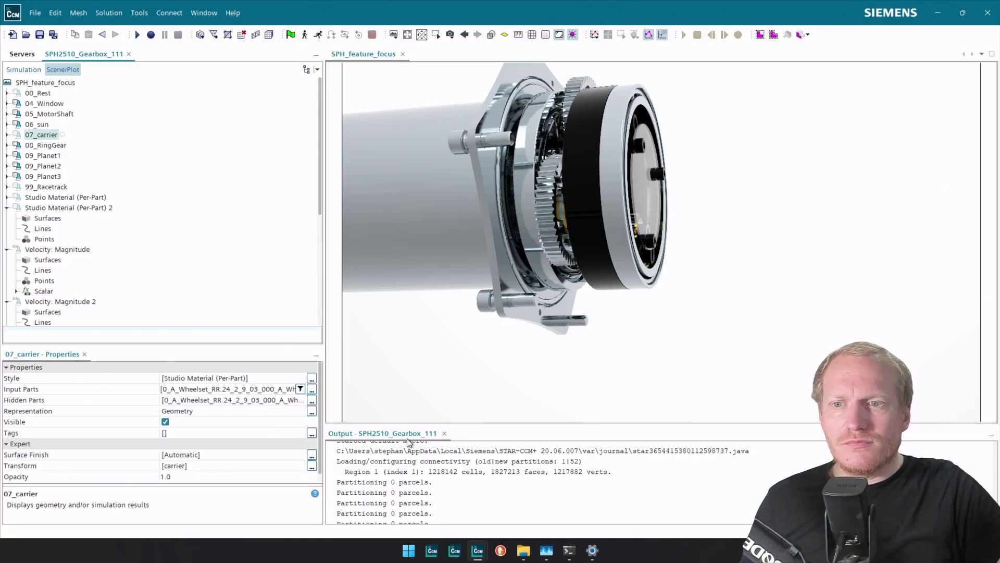
{"action": "left_click", "coordinate": [312, 400]}
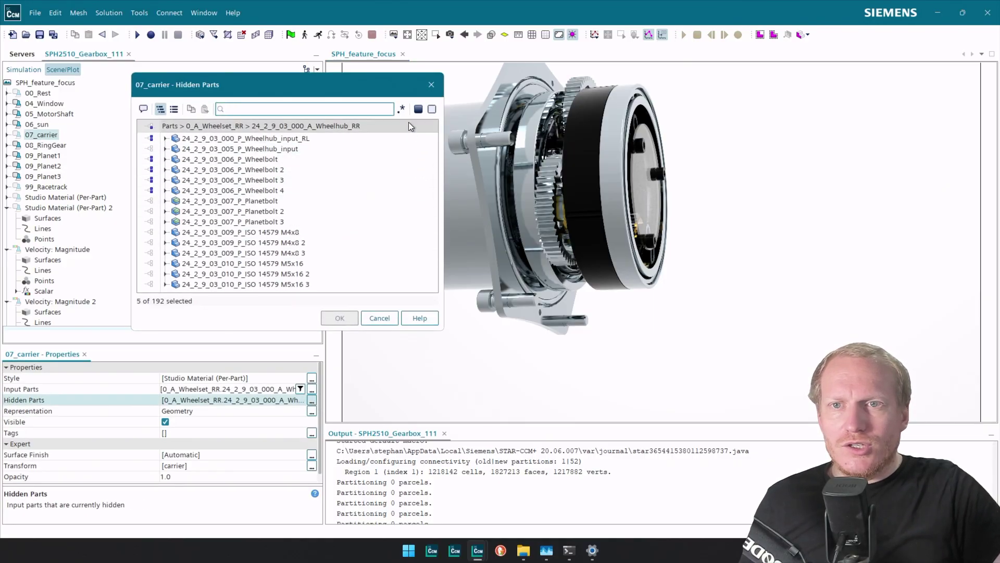
{"action": "left_click", "coordinate": [302, 148]}
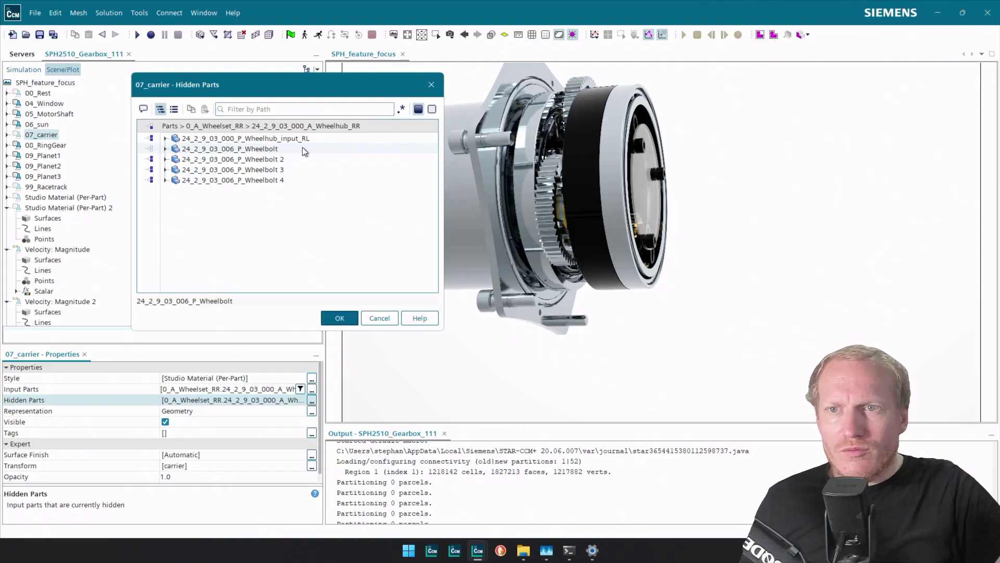
{"action": "left_click", "coordinate": [285, 159]}
{"action": "left_click", "coordinate": [282, 168]}
{"action": "left_click", "coordinate": [276, 179]}
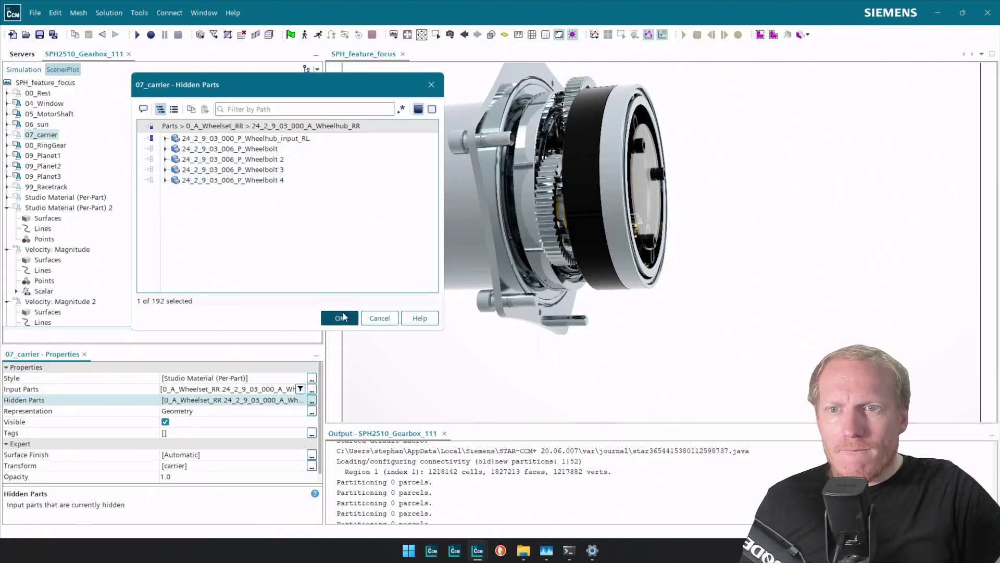
{"action": "left_click", "coordinate": [340, 318]}
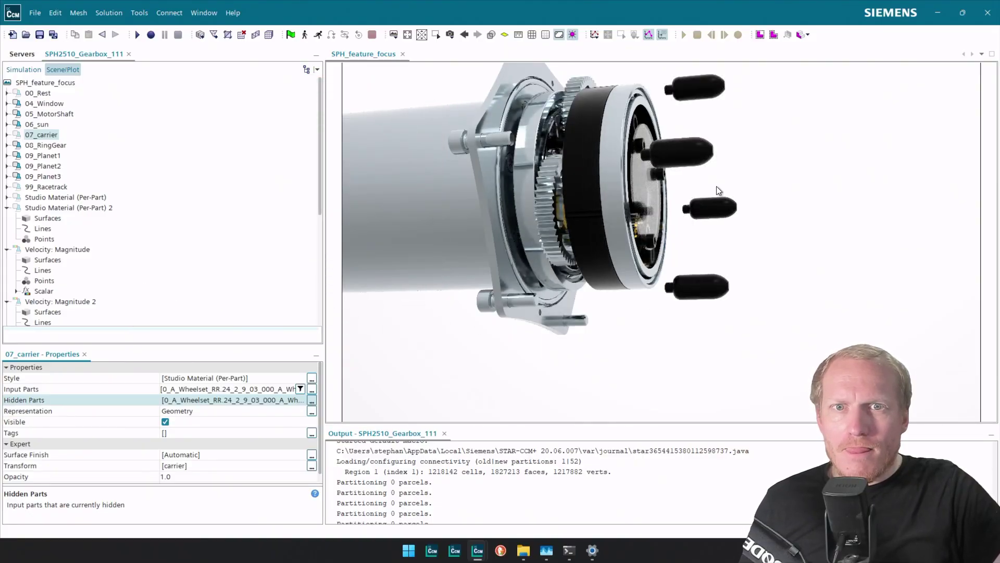
Step: Remove the ColoredFace1 surfaces of the four wheelbolts from the scene
{"action": "left_click", "coordinate": [701, 151]}
{"action": "left_click", "coordinate": [714, 83], "text": "ctrl"}
{"action": "left_click", "coordinate": [713, 286], "text": "ctrl"}
{"action": "left_click", "coordinate": [721, 207], "text": "ctrl"}
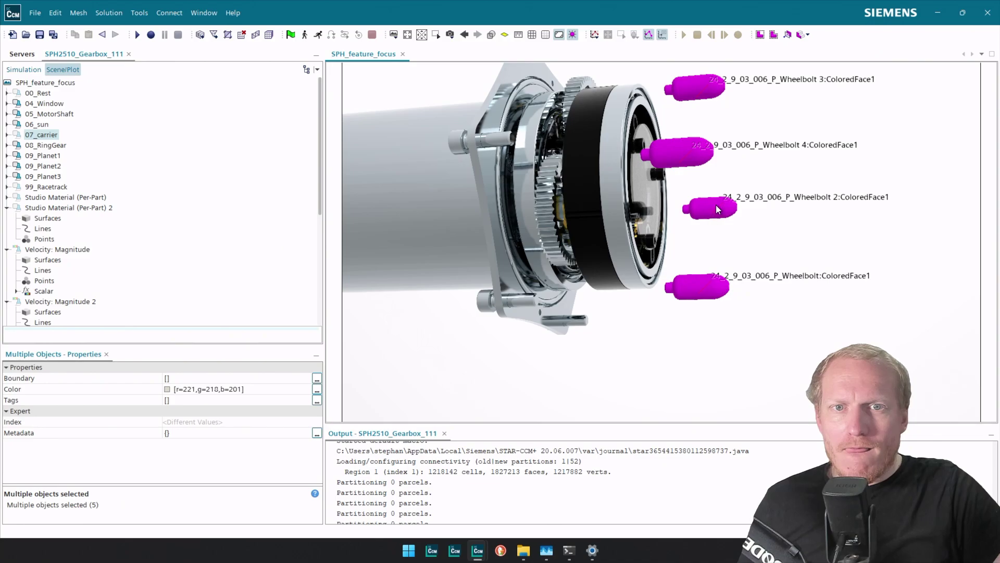
{"action": "right_click", "coordinate": [717, 204]}
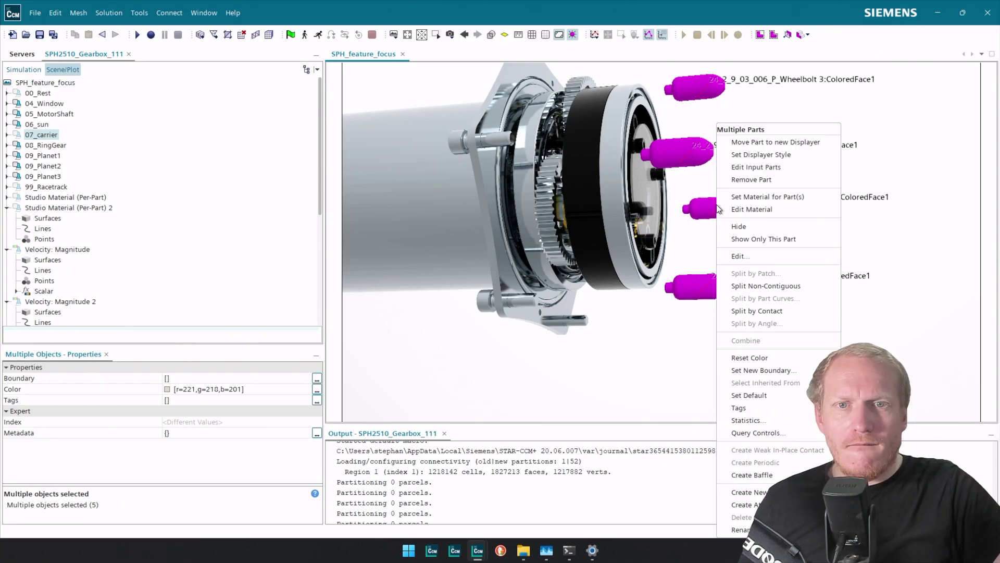
{"action": "left_click", "coordinate": [767, 180]}
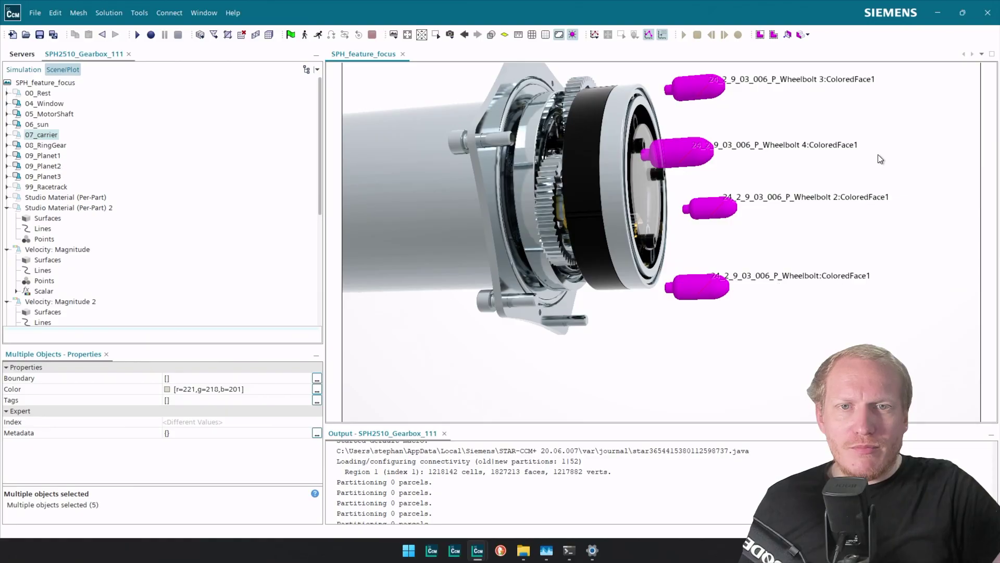
Step: Examine which geometry the carrier boundary of Region 1 covers by highlighting it in the scene
{"action": "left_click_drag", "start_coordinate": [901, 178], "coordinate": [733, 202]}
{"action": "scroll", "coordinate": [731, 173], "scroll_direction": "up", "scroll_amount": 3}
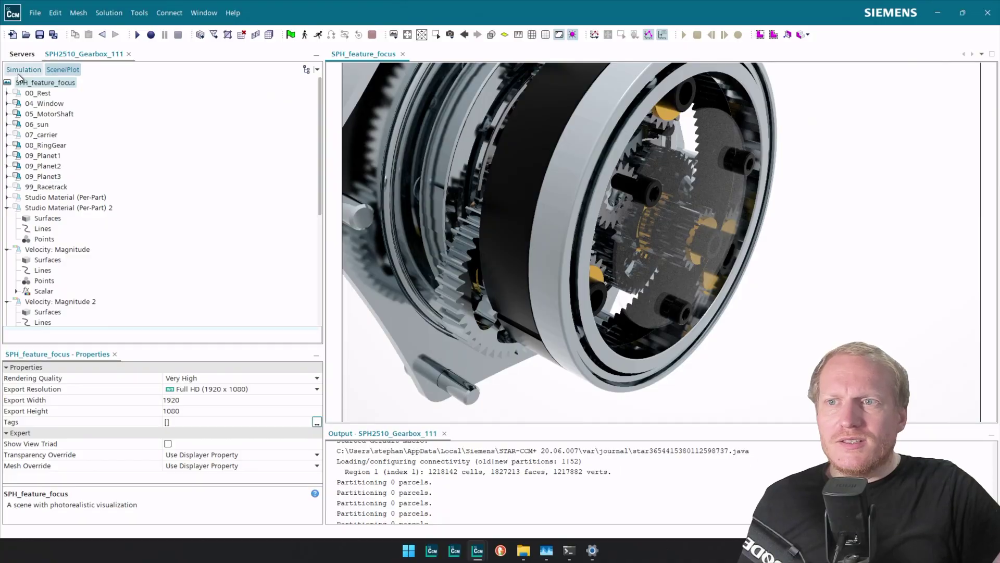
{"action": "left_click", "coordinate": [18, 74]}
{"action": "scroll", "coordinate": [95, 152], "scroll_direction": "up", "scroll_amount": 20}
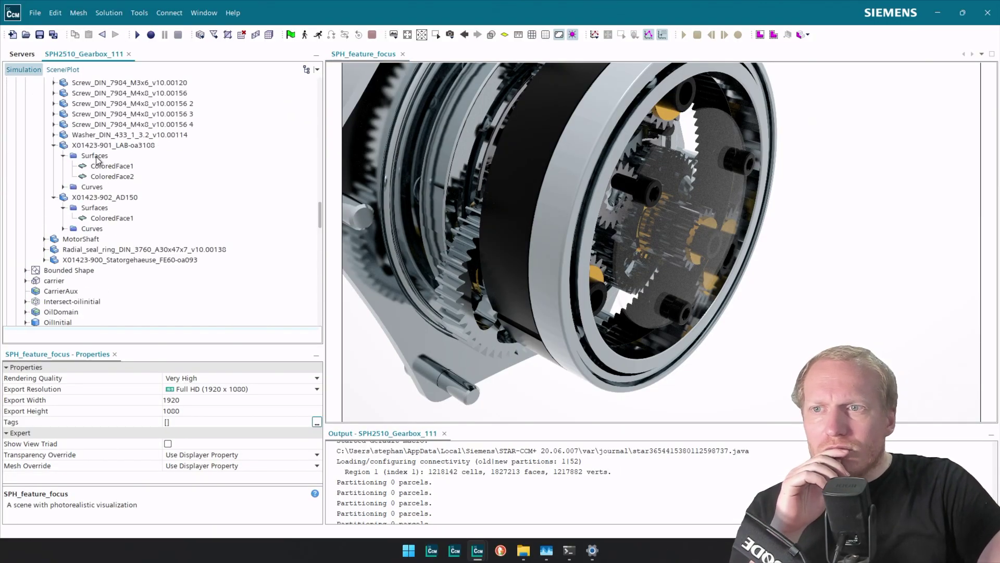
{"action": "scroll", "coordinate": [96, 156], "scroll_direction": "down", "scroll_amount": 10}
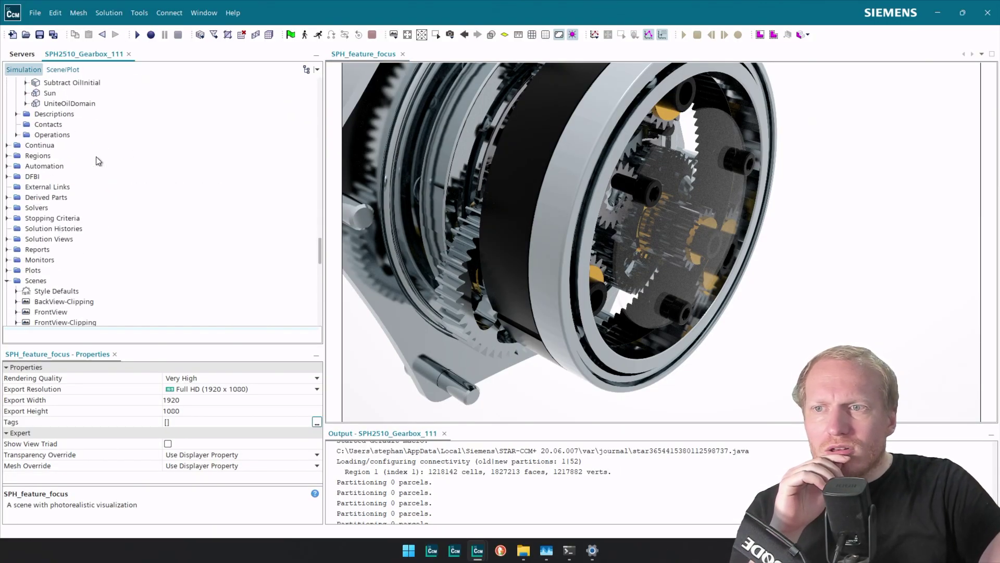
{"action": "left_click", "coordinate": [6, 156]}
{"action": "left_click", "coordinate": [16, 165]}
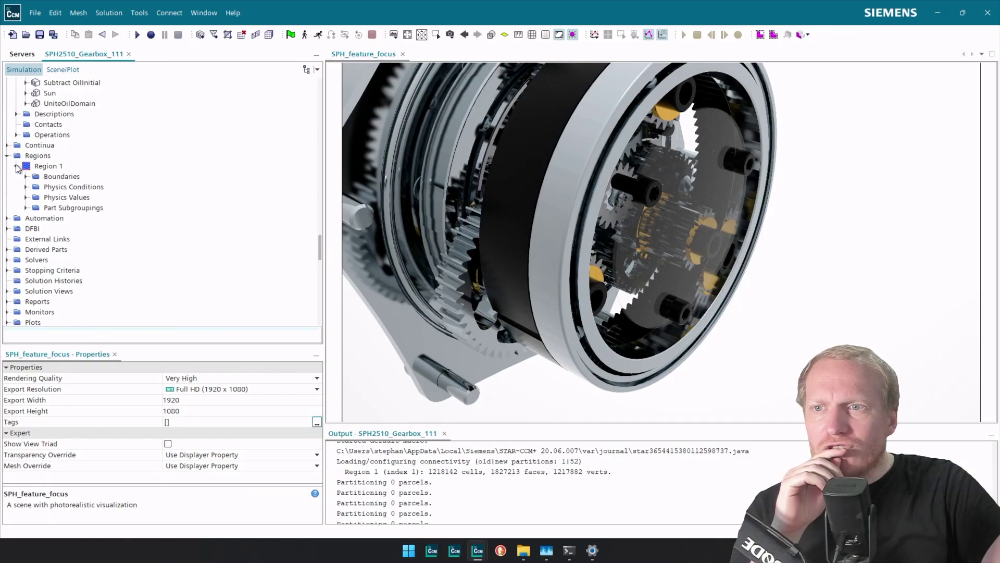
{"action": "left_click", "coordinate": [26, 176]}
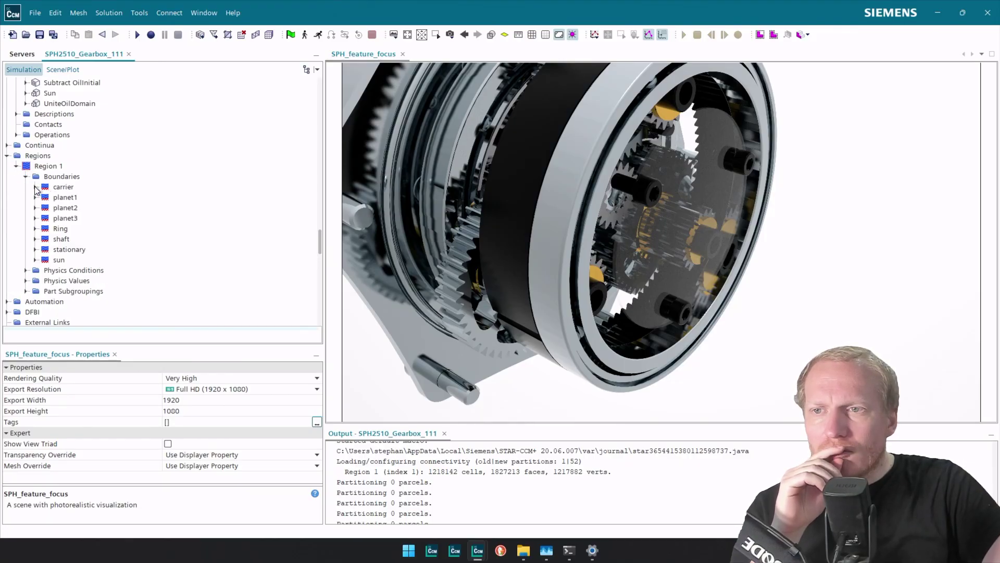
{"action": "left_click", "coordinate": [36, 187]}
{"action": "left_click", "coordinate": [66, 188]}
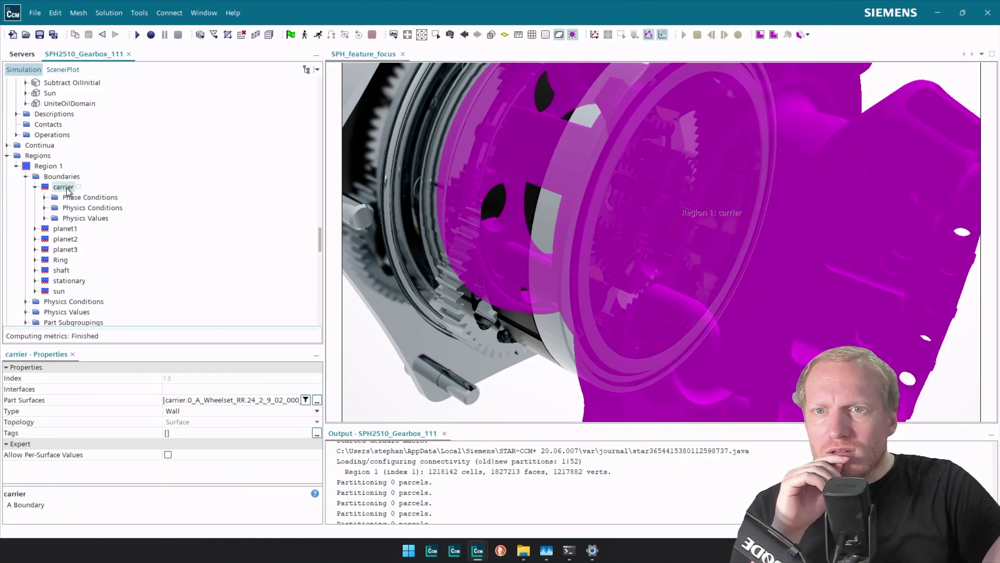
{"action": "scroll", "coordinate": [777, 221], "scroll_direction": "down", "scroll_amount": 5}
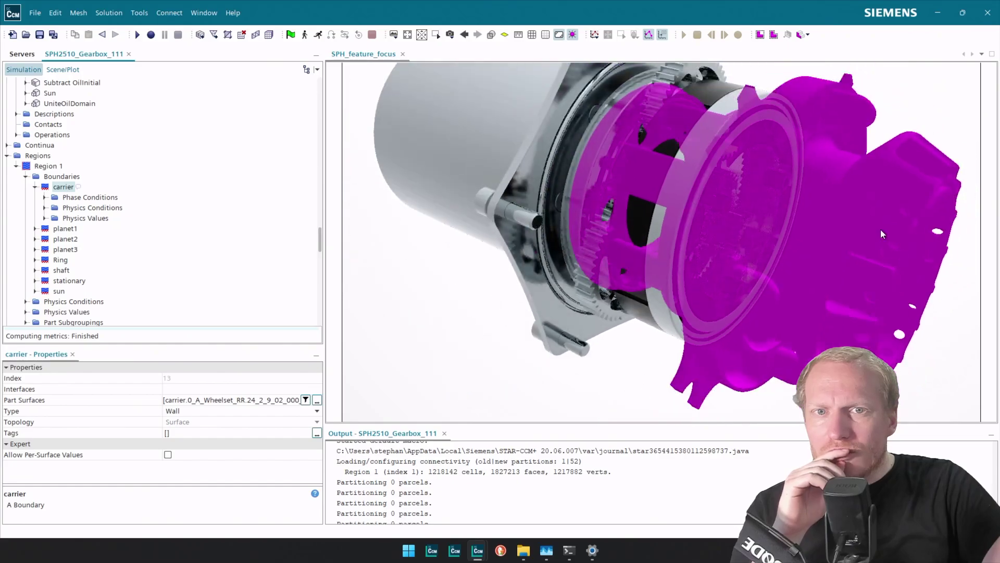
{"action": "mouse_move", "coordinate": [924, 161]}
{"action": "left_mouse_down"}
{"action": "mouse_move", "coordinate": [985, 137]}
{"action": "mouse_move", "coordinate": [945, 128]}
{"action": "mouse_move", "coordinate": [973, 129]}
{"action": "mouse_move", "coordinate": [913, 148]}
{"action": "mouse_move", "coordinate": [931, 147]}
{"action": "mouse_move", "coordinate": [923, 148]}
{"action": "left_mouse_up"}
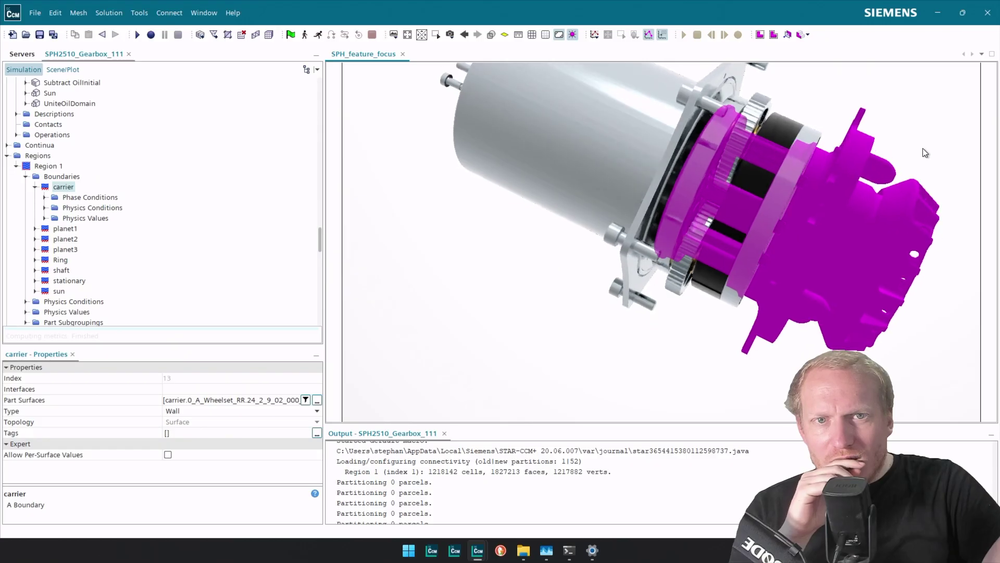
{"action": "left_click", "coordinate": [905, 133]}
Step: Remove the cylindrical motor housing surface, Statorgehaeuse_FE60 ColoredFace1, from the scene
{"action": "left_click_drag", "start_coordinate": [803, 165], "coordinate": [840, 239]}
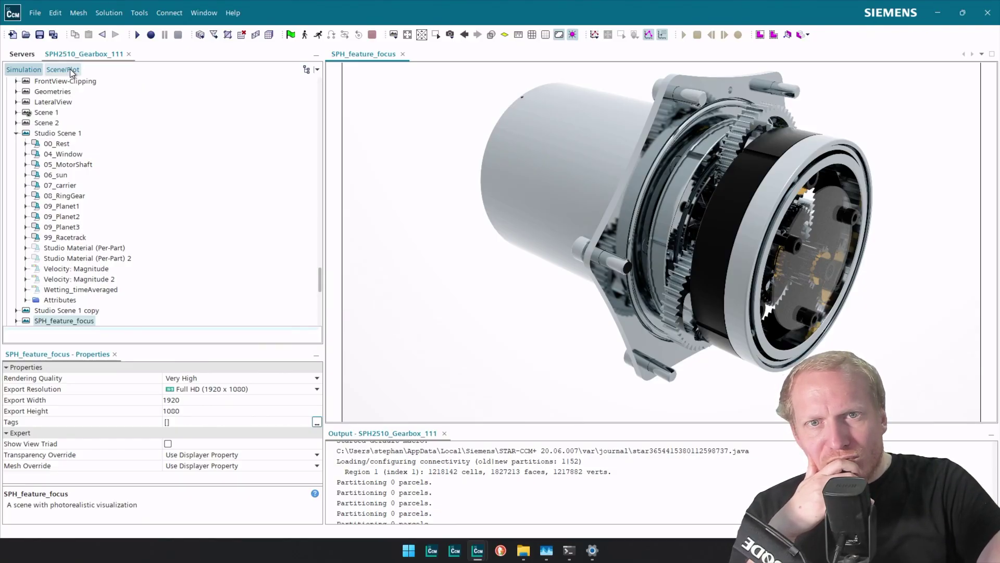
{"action": "left_click_drag", "start_coordinate": [735, 183], "coordinate": [753, 166]}
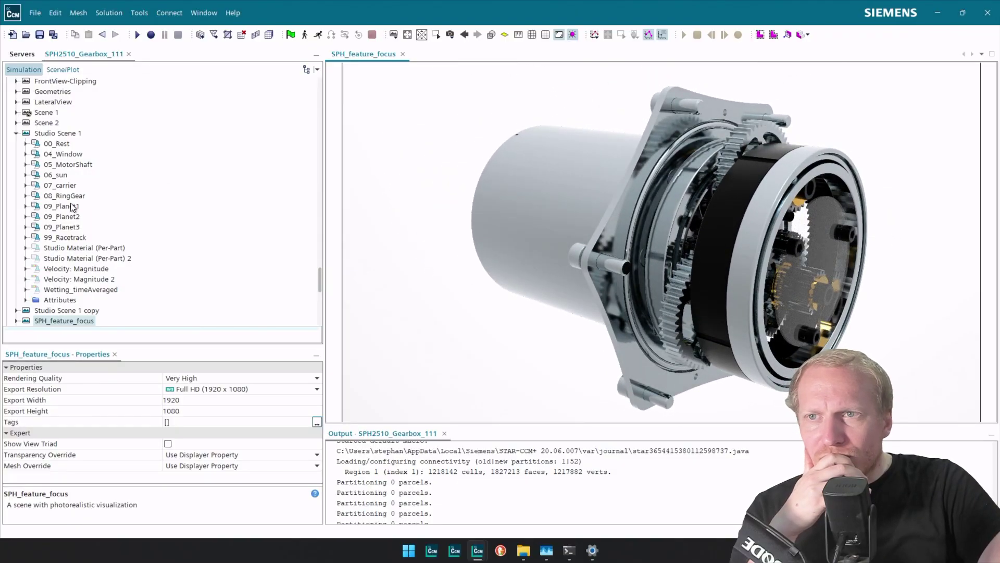
{"action": "scroll", "coordinate": [72, 206], "scroll_direction": "up", "scroll_amount": 5}
{"action": "left_click_drag", "start_coordinate": [687, 189], "coordinate": [787, 199]}
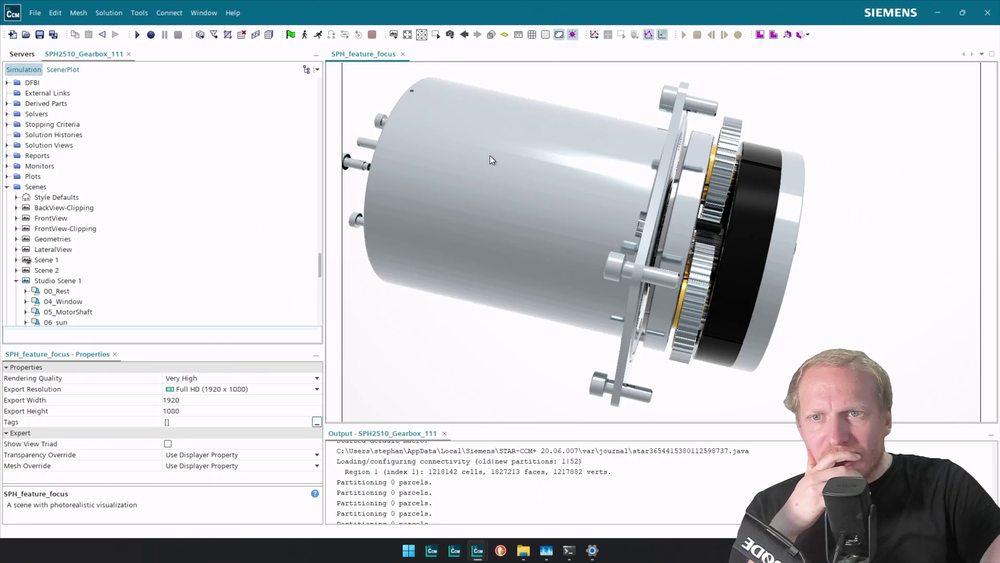
{"action": "left_click_drag", "start_coordinate": [490, 156], "coordinate": [605, 252]}
{"action": "left_click", "coordinate": [570, 162]}
{"action": "right_click", "coordinate": [571, 163]}
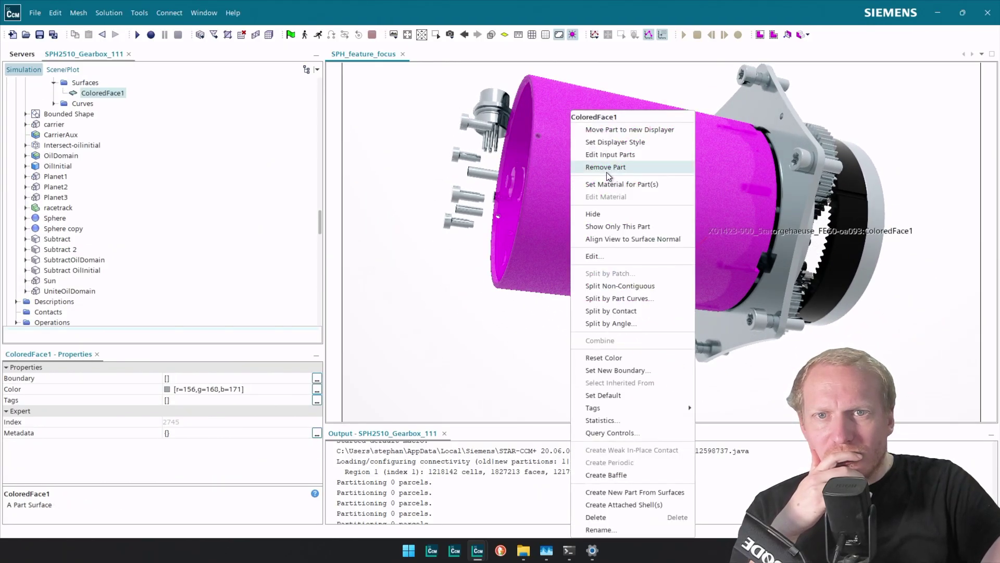
{"action": "left_click", "coordinate": [607, 171]}
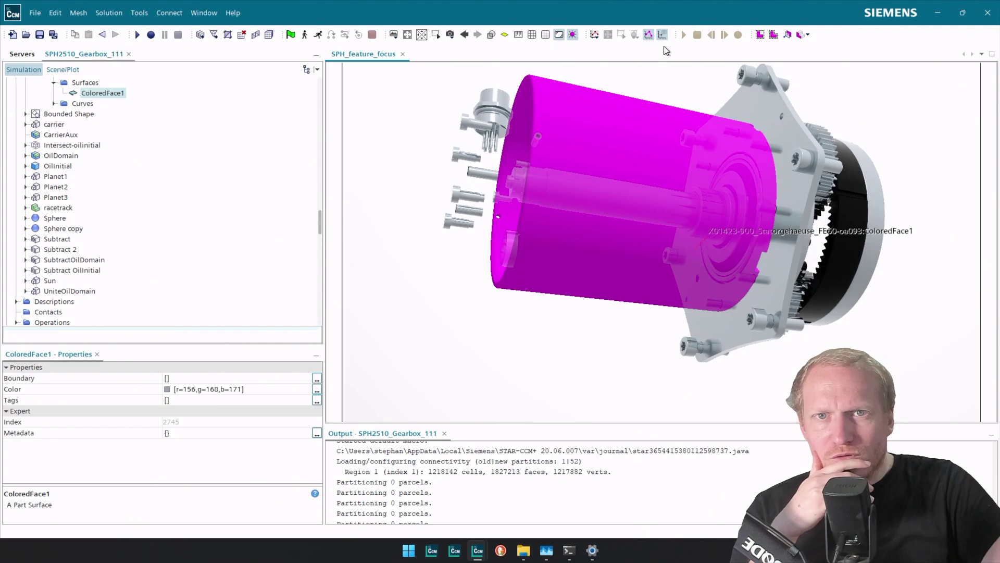
Step: Hide the MotorShaft surface ColoredFace1 in the scene
{"action": "left_click", "coordinate": [595, 201]}
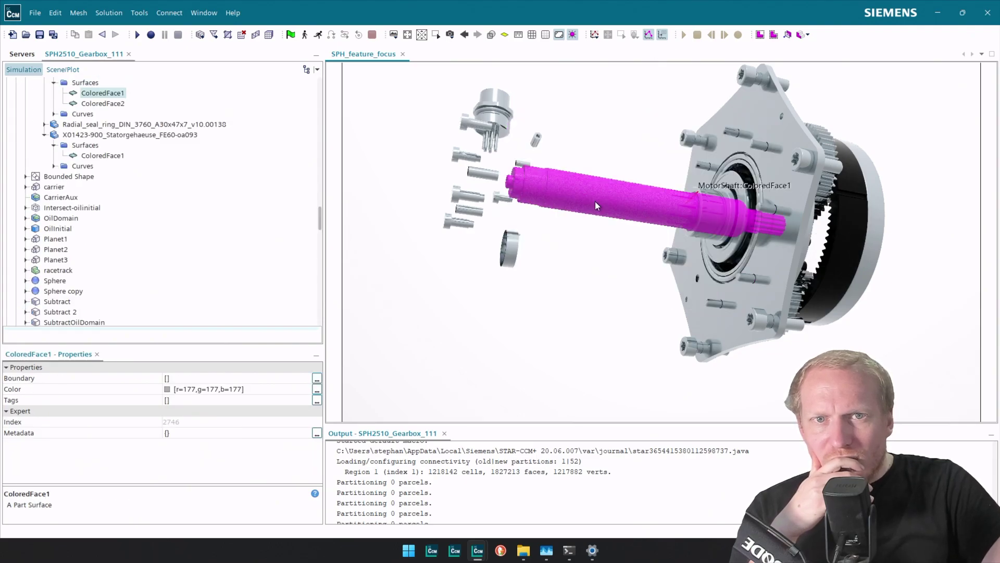
{"action": "mouse_move", "coordinate": [595, 201]}
{"action": "left_mouse_down"}
{"action": "mouse_move", "coordinate": [589, 161]}
{"action": "mouse_move", "coordinate": [628, 143]}
{"action": "mouse_move", "coordinate": [586, 197]}
{"action": "mouse_move", "coordinate": [707, 182]}
{"action": "mouse_move", "coordinate": [603, 188]}
{"action": "left_mouse_up"}
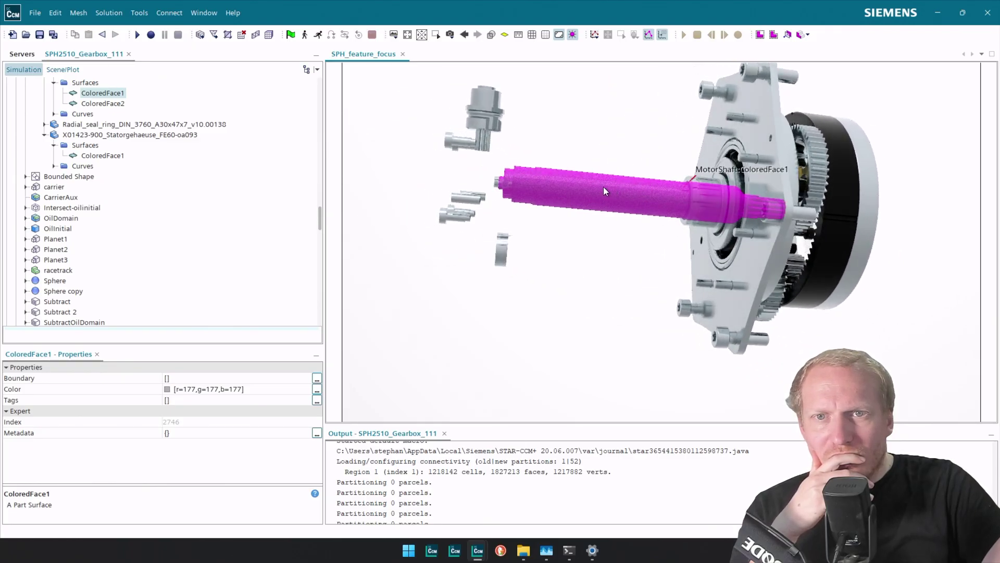
{"action": "right_click", "coordinate": [603, 190]}
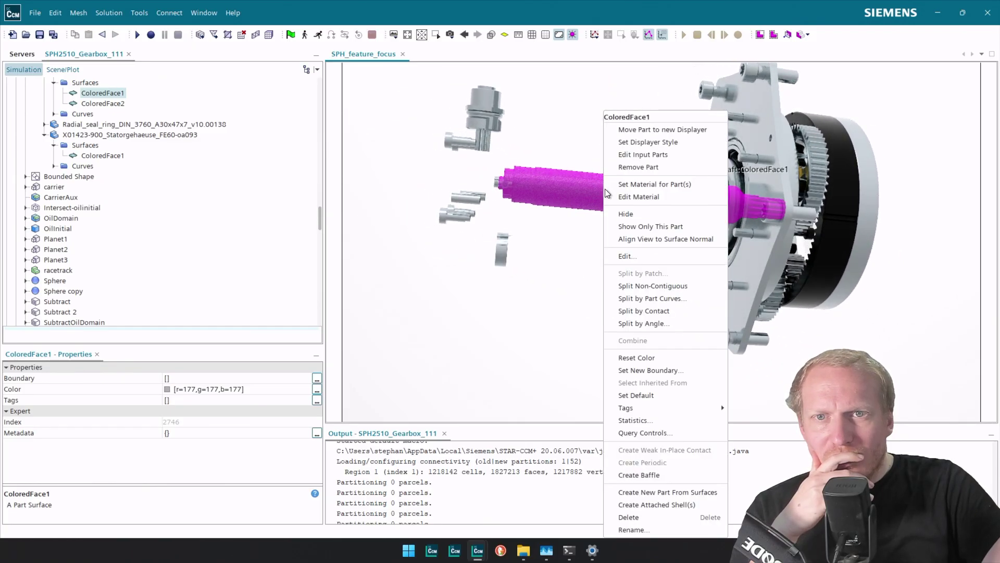
{"action": "left_click", "coordinate": [640, 216]}
Step: Box-select the connector, screws, washer and ring left floating behind the mounting plate and remove them from the scene
{"action": "left_click_drag", "start_coordinate": [777, 210], "coordinate": [613, 168]}
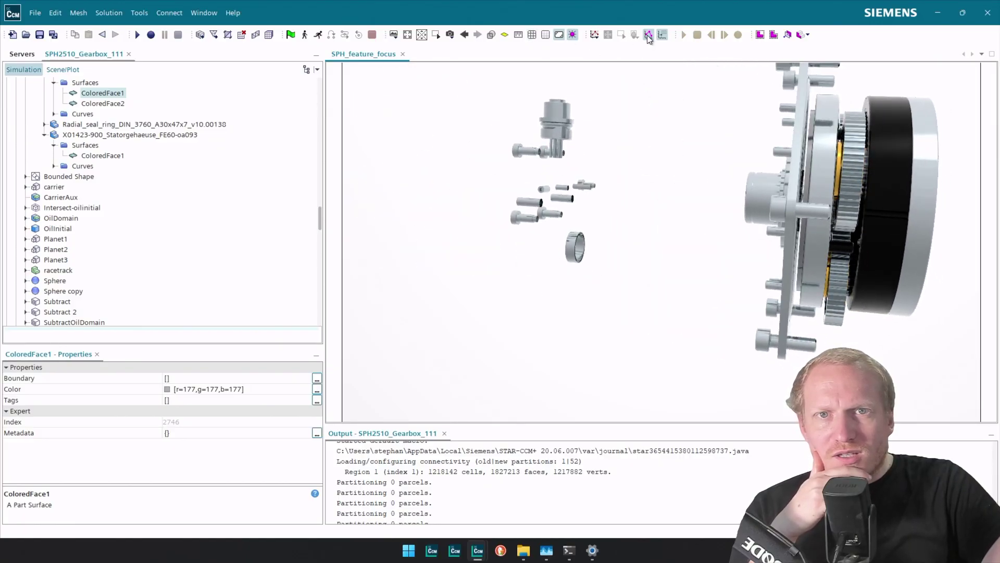
{"action": "left_click", "coordinate": [760, 35]}
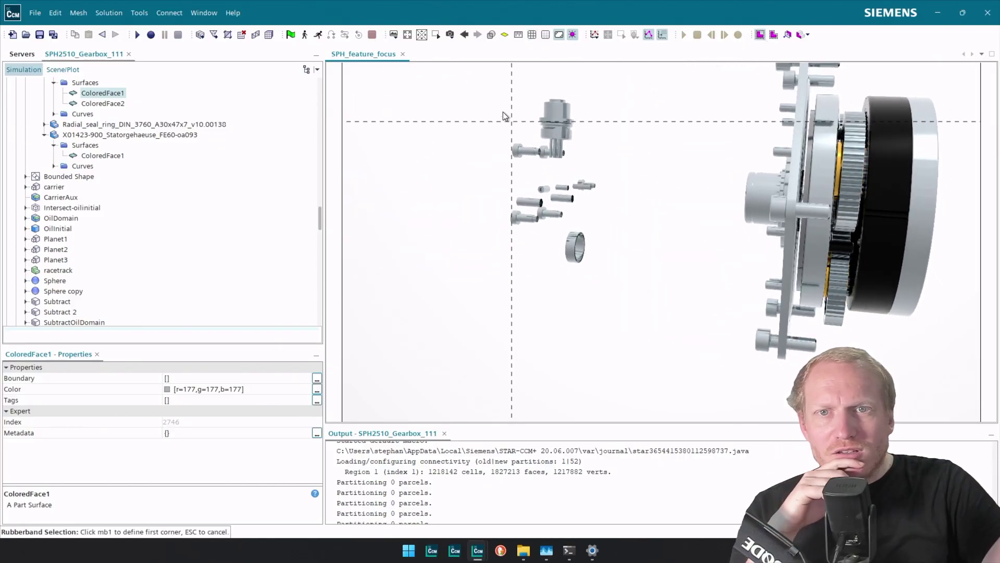
{"action": "left_click", "coordinate": [474, 83]}
{"action": "left_click", "coordinate": [664, 354]}
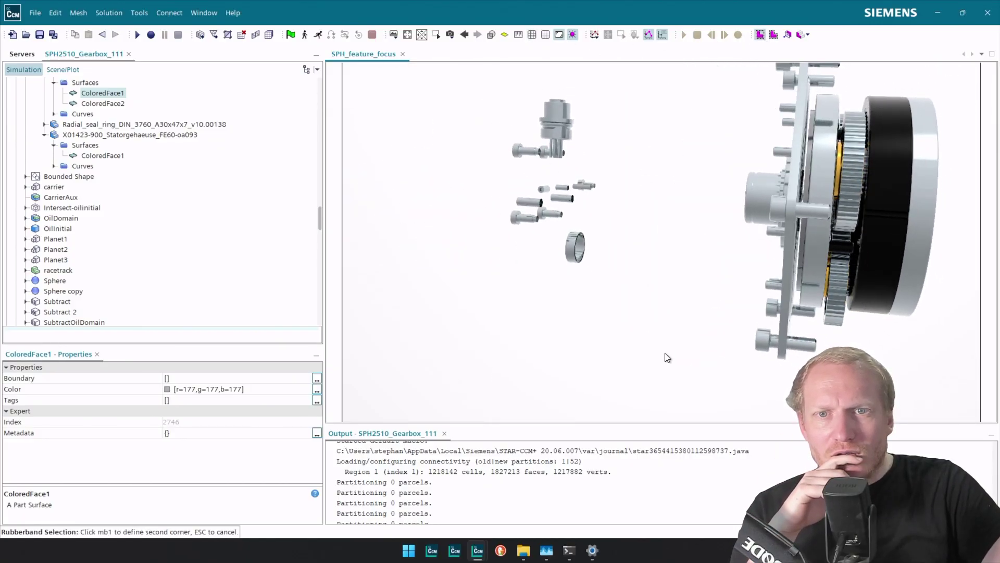
{"action": "right_click", "coordinate": [556, 107]}
{"action": "left_click", "coordinate": [582, 164]}
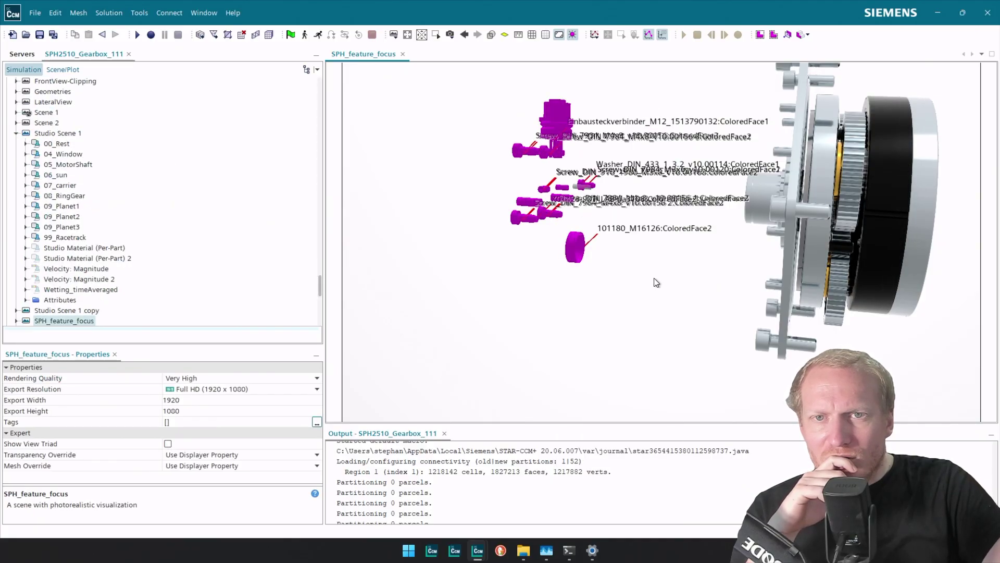
Step: Hide the small MotorShaft surface ColoredFace2 left floating behind the mounting plate
{"action": "left_click", "coordinate": [583, 186]}
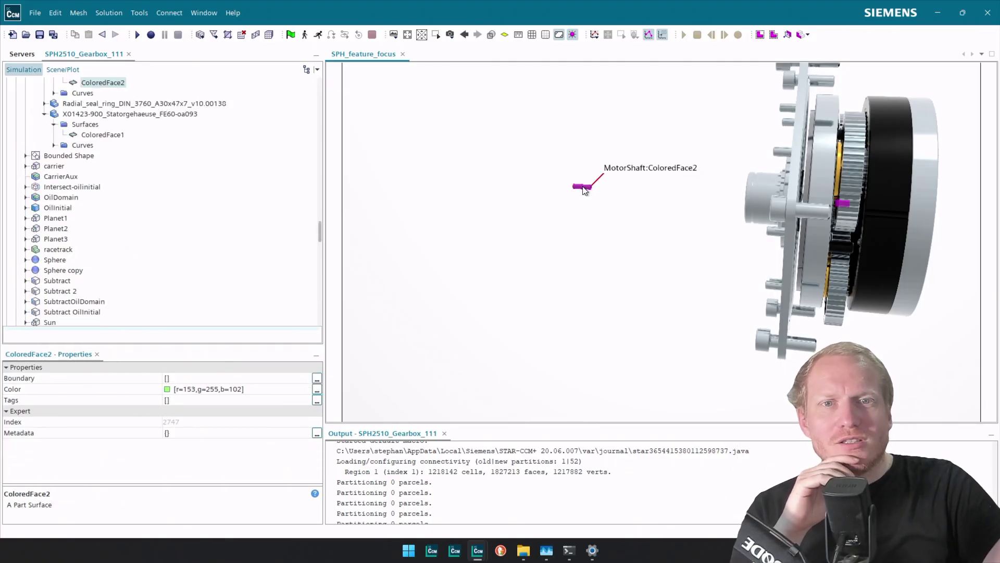
{"action": "right_click", "coordinate": [584, 191]}
{"action": "left_click", "coordinate": [474, 140]}
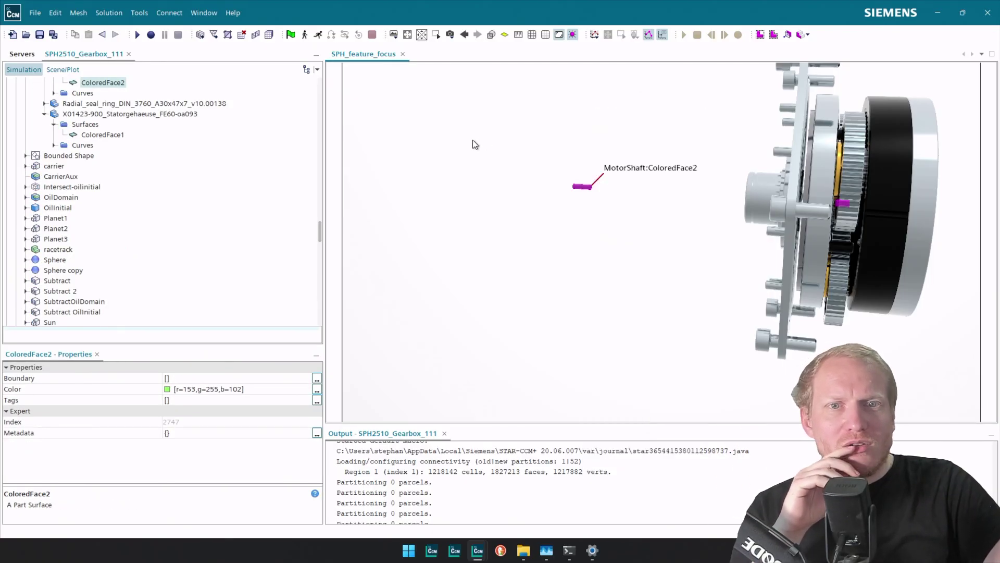
{"action": "left_click_drag", "start_coordinate": [473, 142], "coordinate": [645, 196]}
{"action": "left_click", "coordinate": [449, 148]}
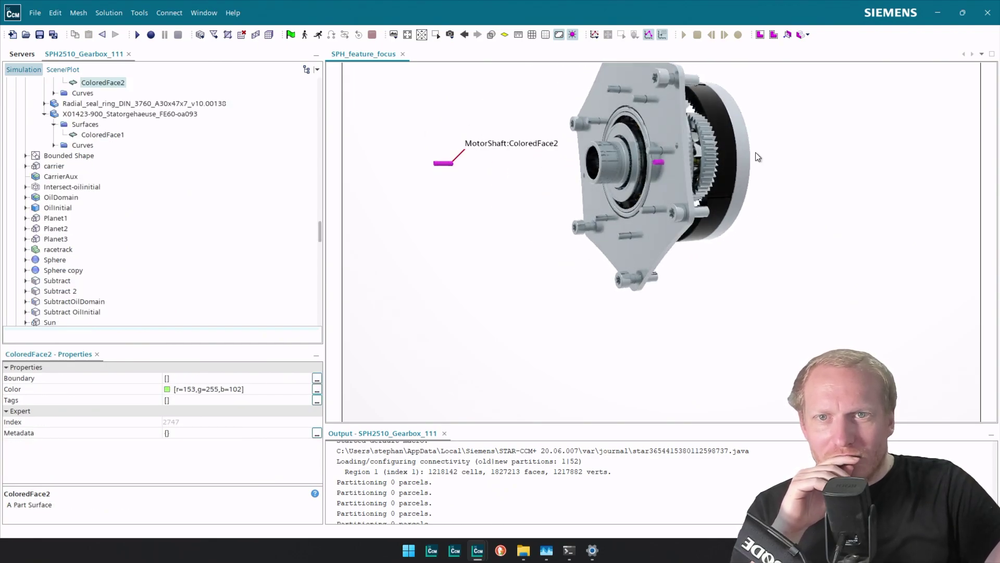
{"action": "right_click", "coordinate": [449, 166]}
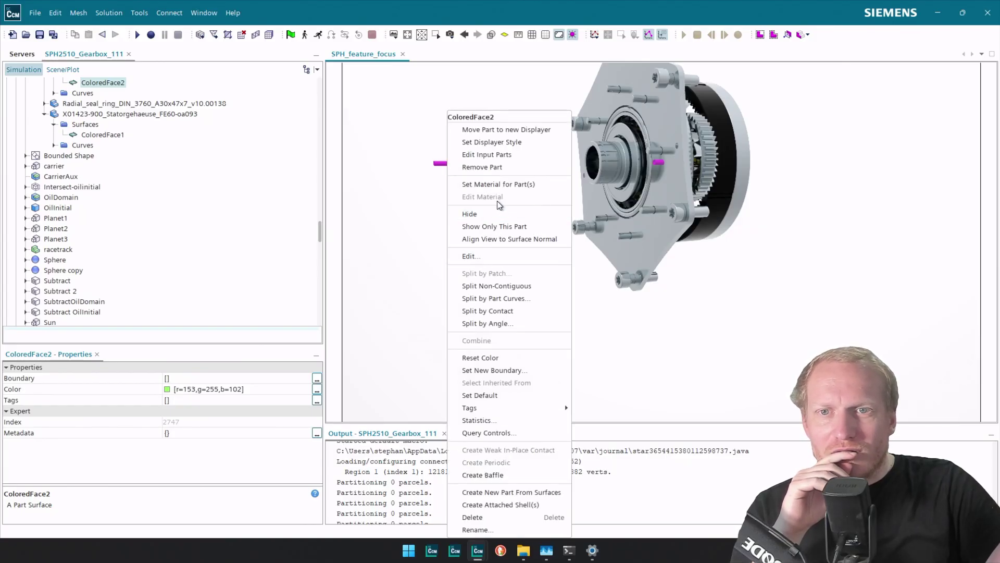
{"action": "left_click", "coordinate": [480, 214]}
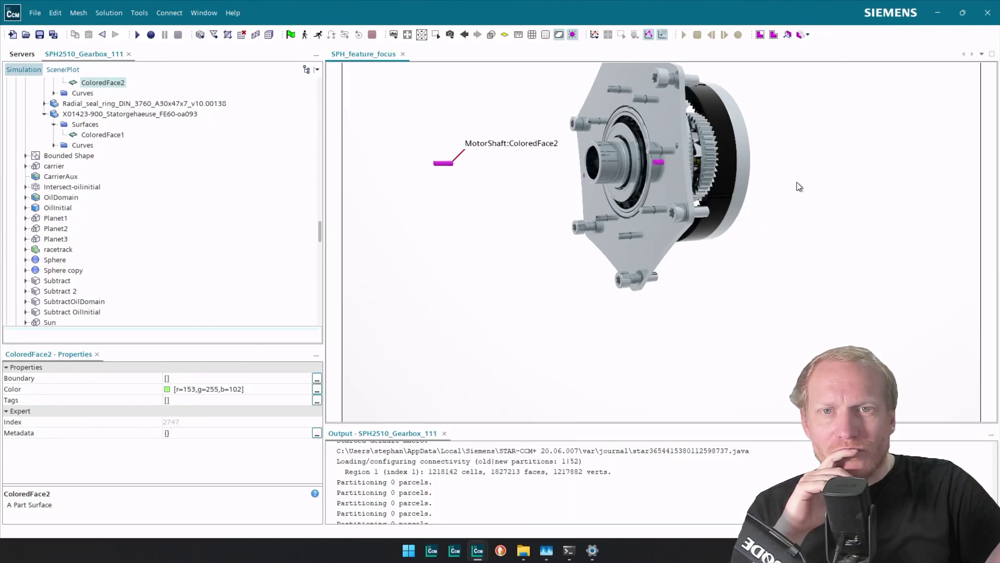
Step: Remove the adapter plate surface ColoredFace1, the large mounting plate in front of the gearbox, from the scene
{"action": "left_click_drag", "start_coordinate": [800, 186], "coordinate": [652, 141]}
{"action": "right_click", "coordinate": [674, 192]}
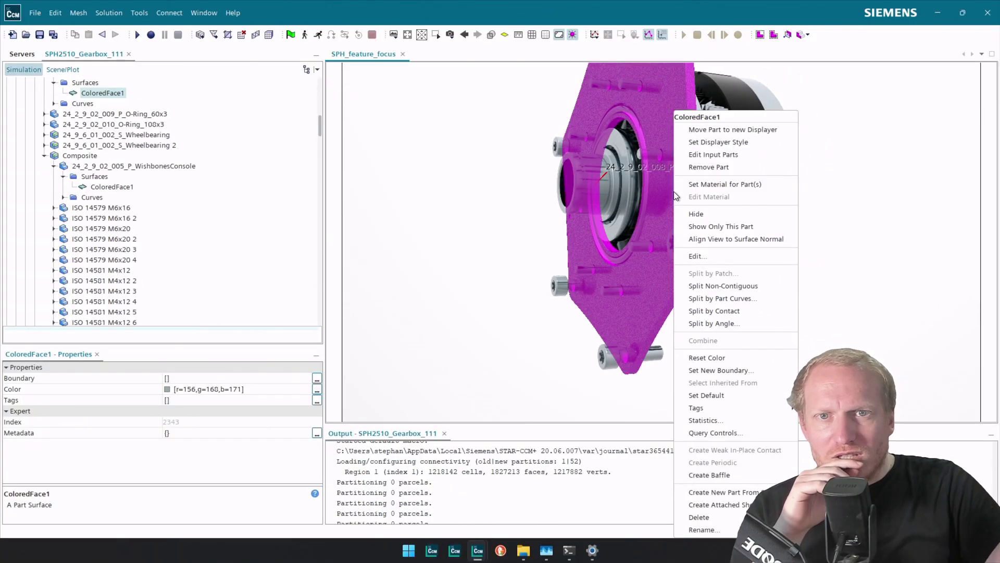
{"action": "left_click", "coordinate": [729, 167]}
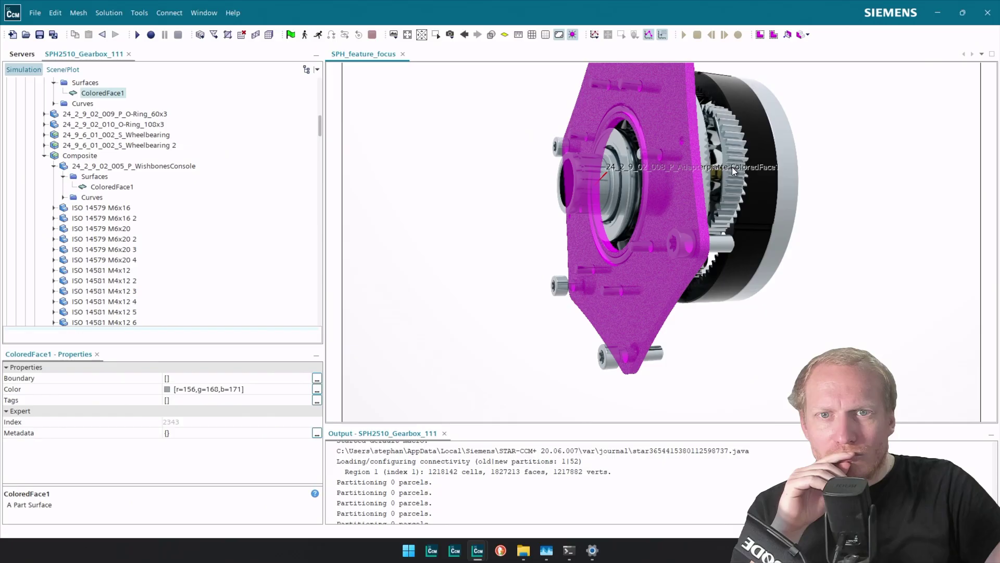
{"action": "left_click", "coordinate": [877, 185]}
{"action": "left_click_drag", "start_coordinate": [829, 186], "coordinate": [778, 150]}
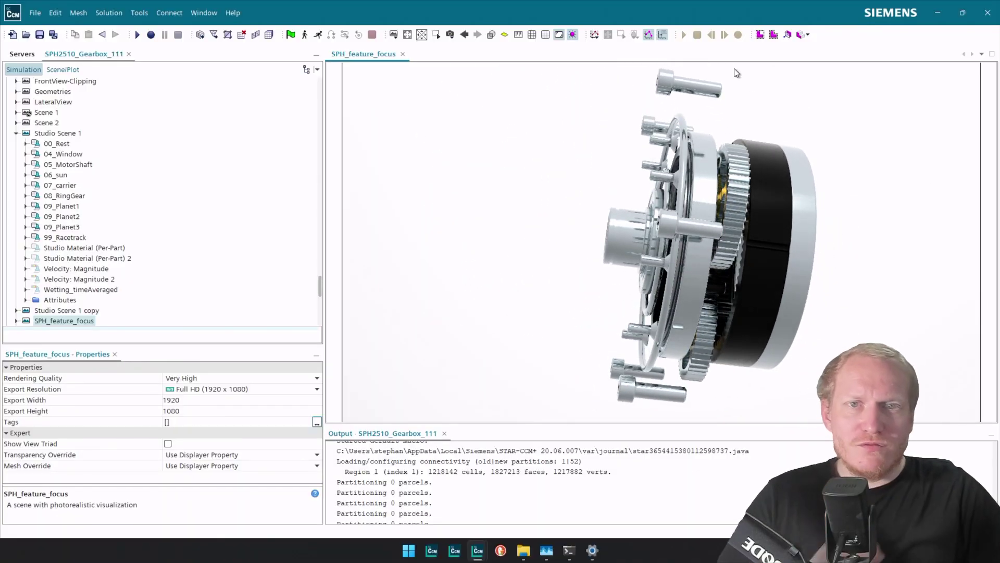
Step: Identify the topmost loose bolt in the scene and locate its part among the geometry parts
{"action": "left_click", "coordinate": [699, 92]}
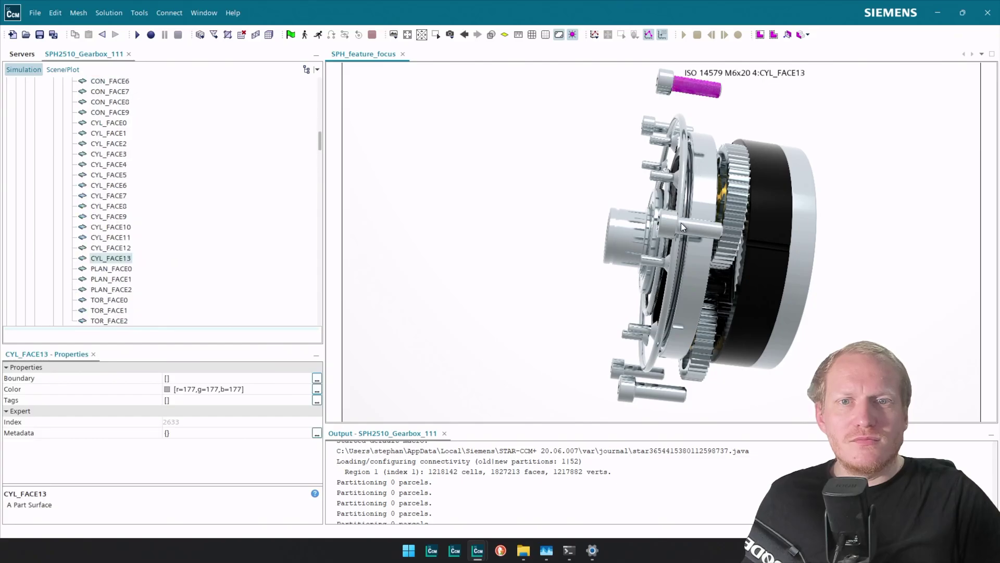
{"action": "scroll", "coordinate": [51, 213], "scroll_direction": "up", "scroll_amount": 6}
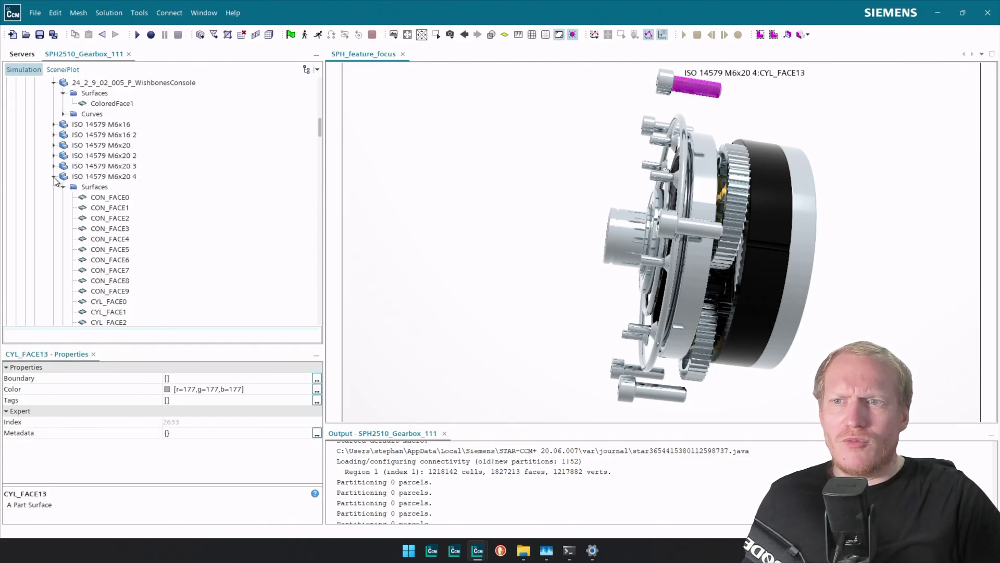
{"action": "left_click", "coordinate": [54, 177]}
{"action": "left_click_drag", "start_coordinate": [592, 215], "coordinate": [623, 205]}
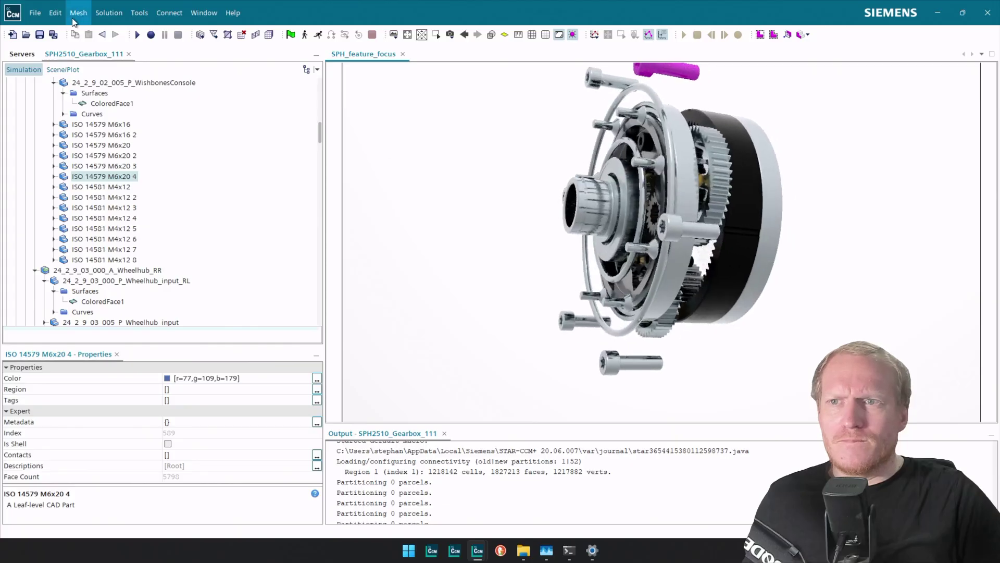
Step: Exclude the Composite group of ISO 14579 and ISO 14581 screws from the input parts of the 00_Rest displayer
{"action": "left_click", "coordinate": [63, 69]}
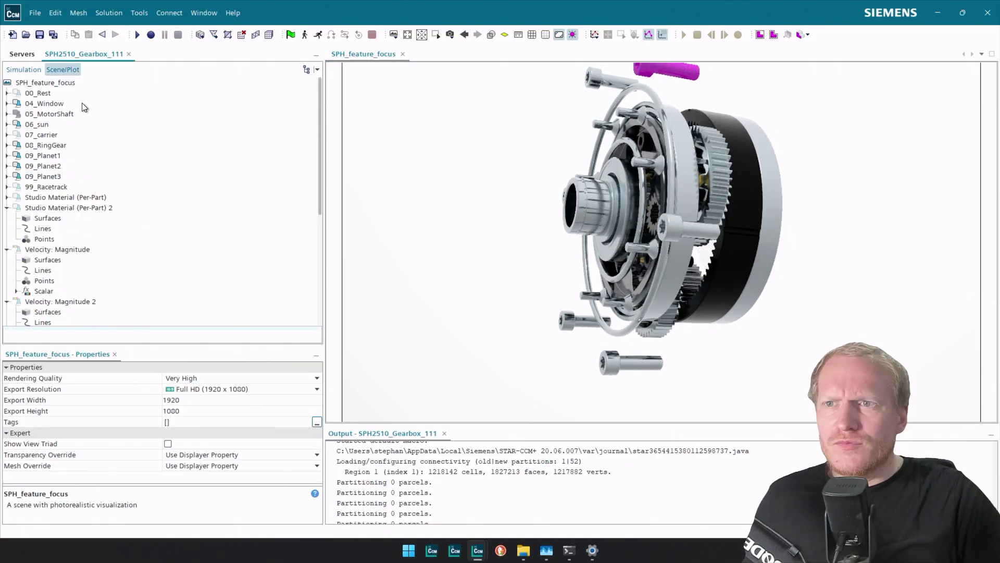
{"action": "left_click", "coordinate": [40, 93]}
{"action": "left_click", "coordinate": [313, 391]}
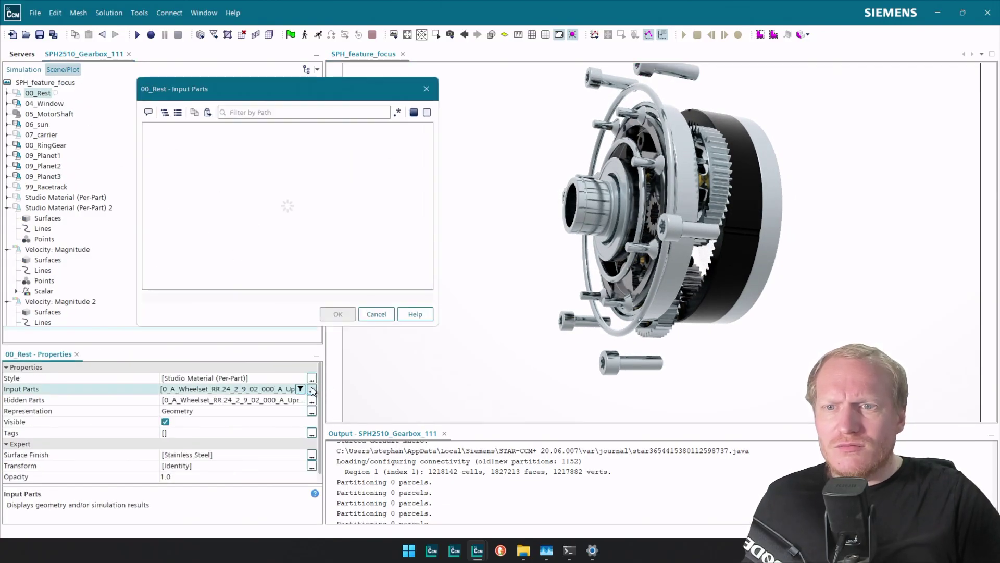
{"action": "left_click", "coordinate": [419, 109]}
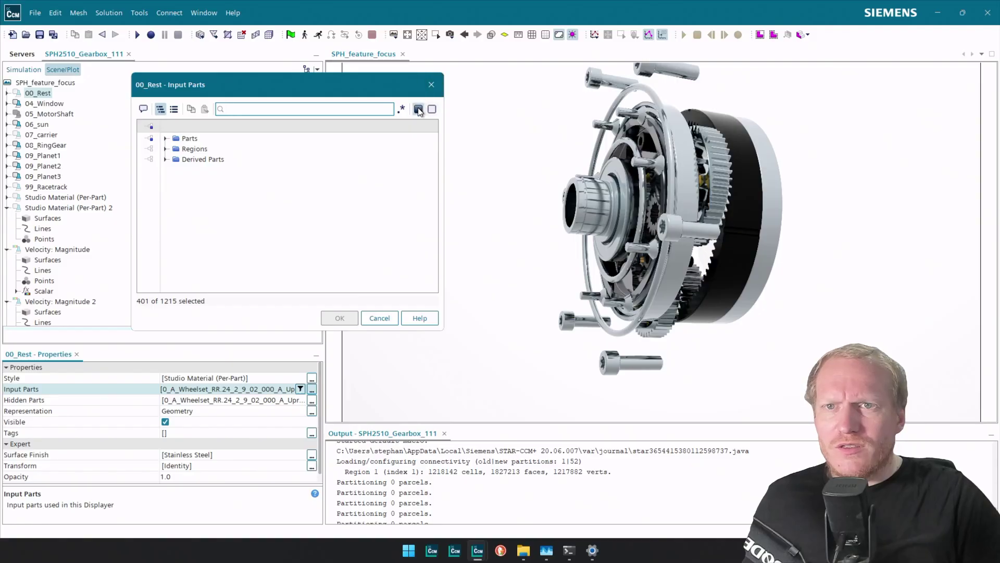
{"action": "left_click", "coordinate": [165, 140]}
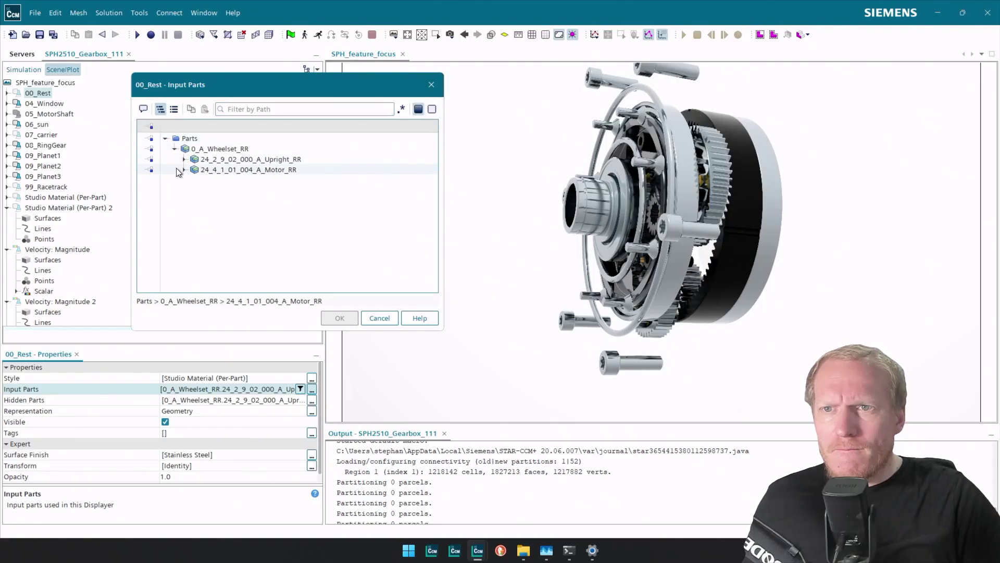
{"action": "left_click", "coordinate": [184, 171]}
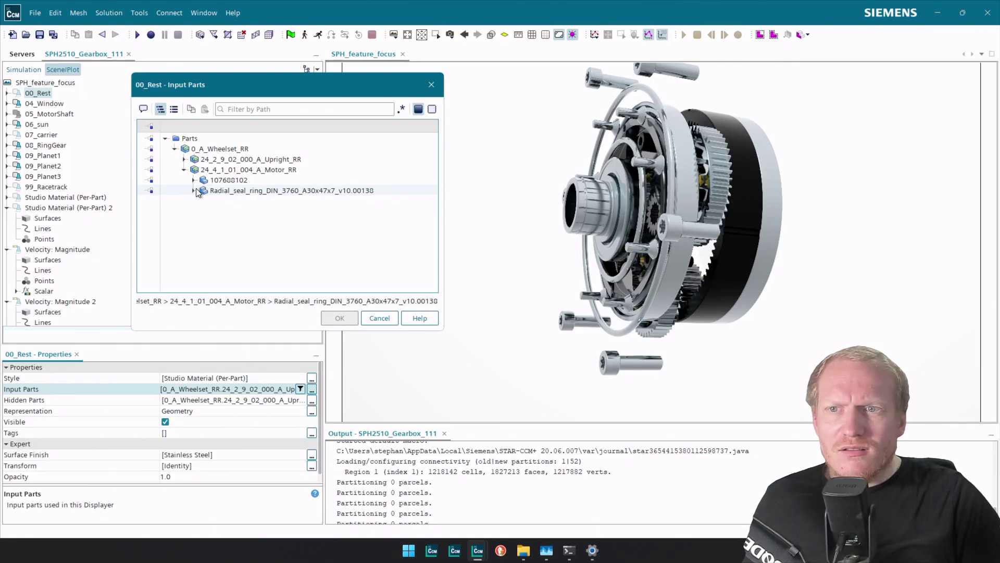
{"action": "left_click", "coordinate": [194, 191]}
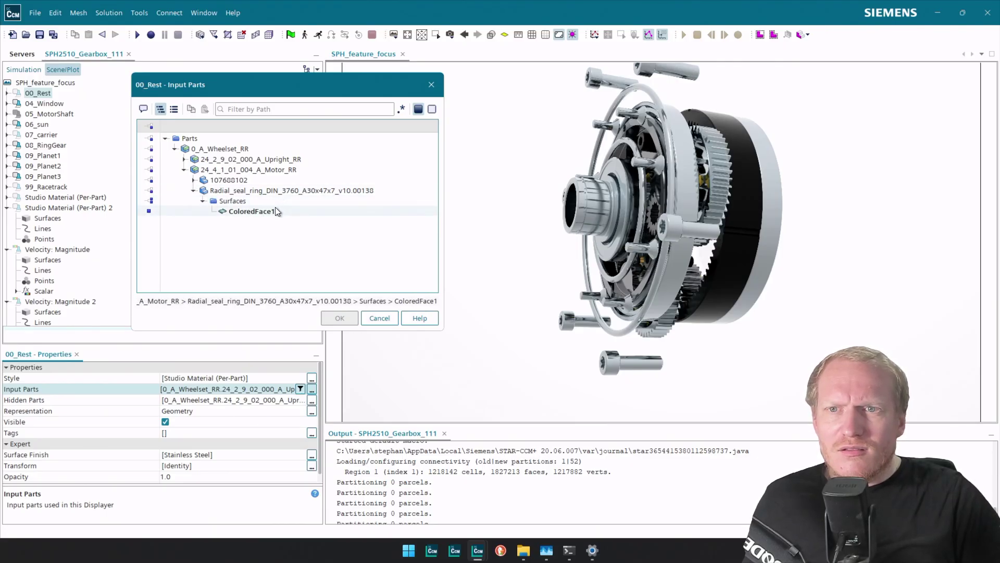
{"action": "left_click", "coordinate": [193, 181]}
{"action": "left_click", "coordinate": [186, 159]}
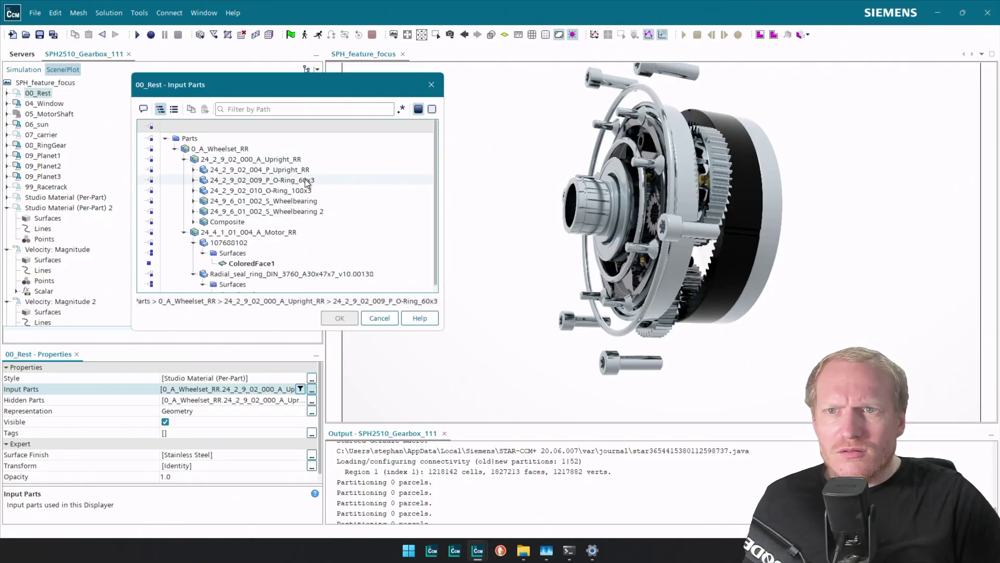
{"action": "left_click", "coordinate": [194, 222]}
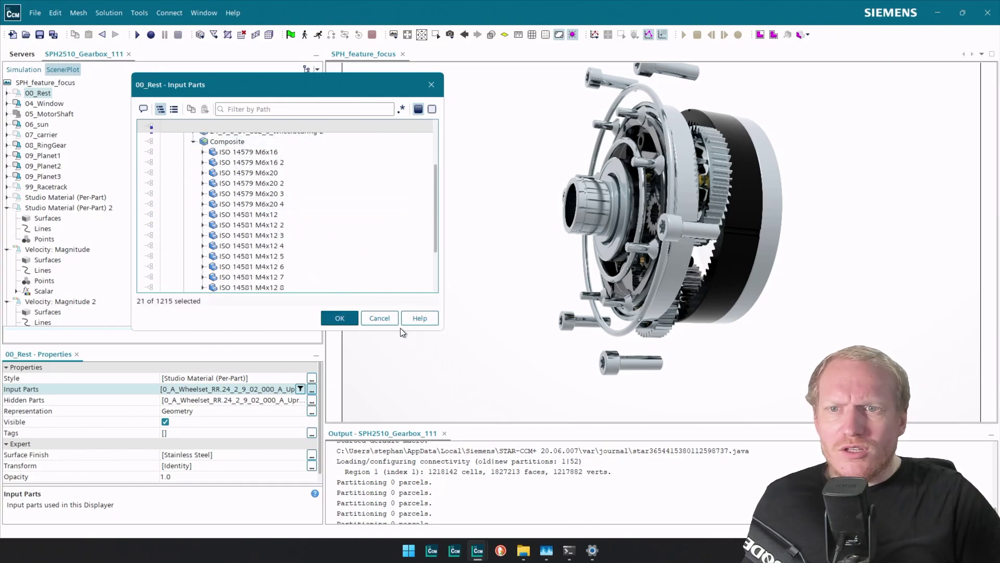
{"action": "left_click", "coordinate": [356, 318]}
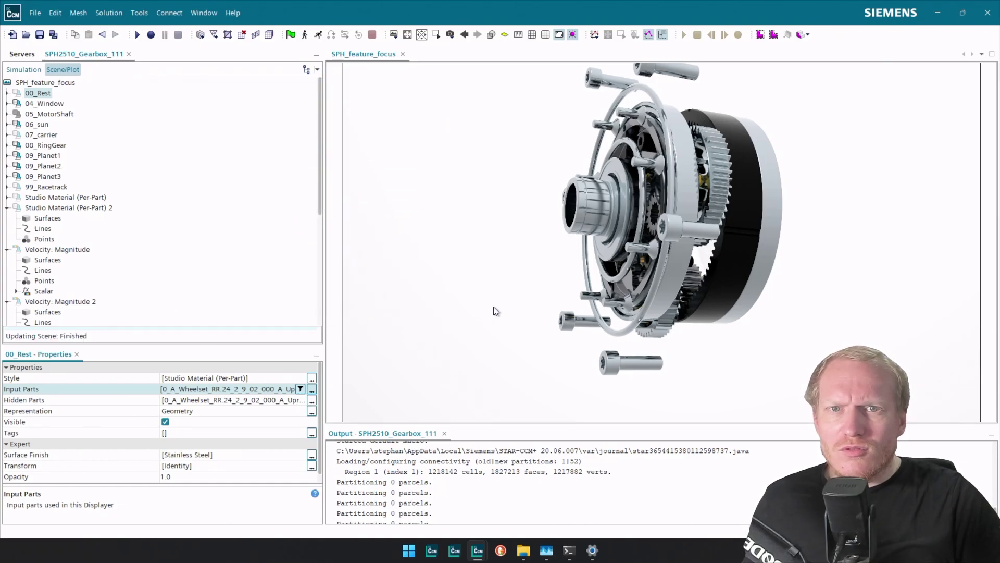
Step: Set the surface finish of the 00_Rest displayer to Clear Glass (Shell)
{"action": "left_click_drag", "start_coordinate": [883, 239], "coordinate": [641, 256]}
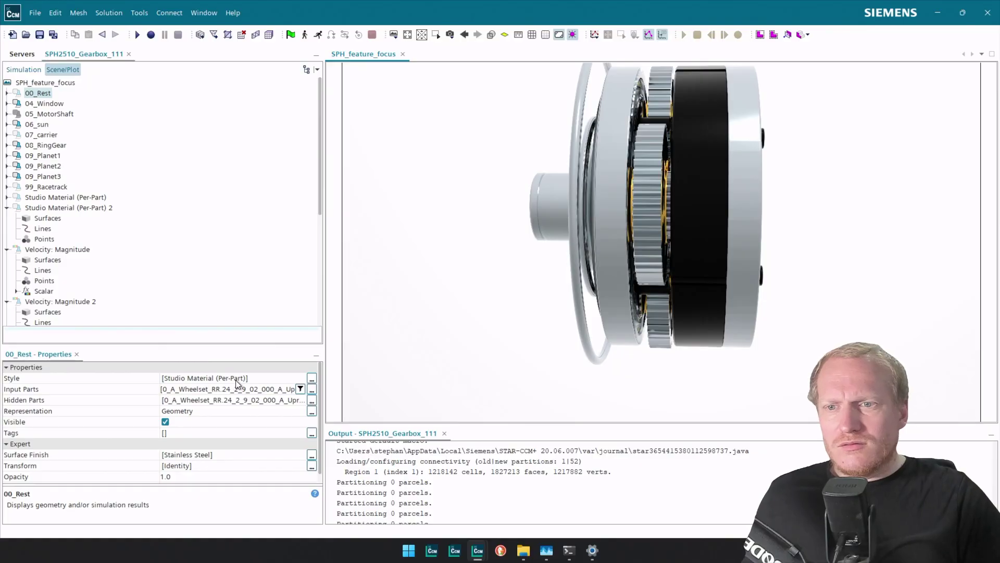
{"action": "left_click", "coordinate": [210, 456]}
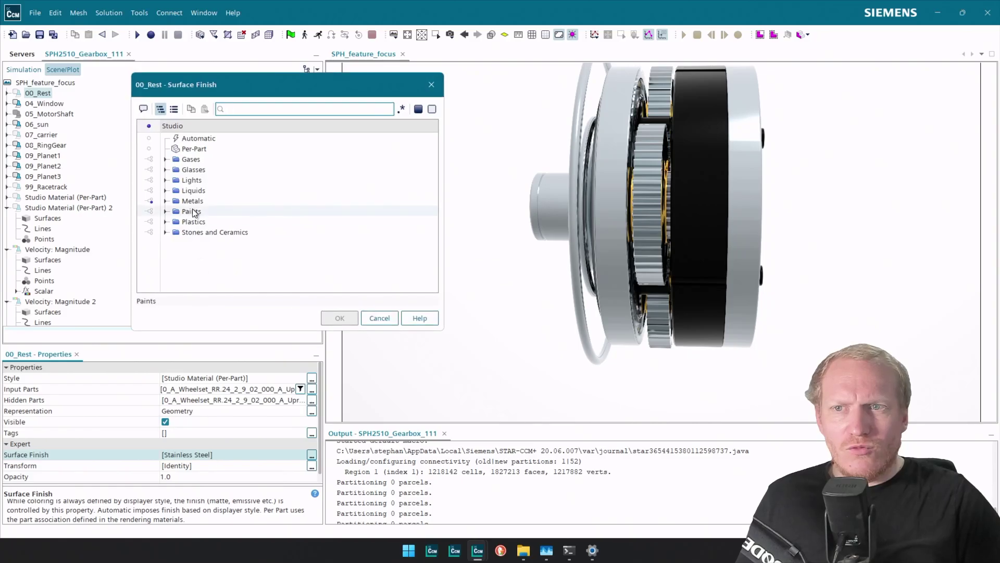
{"action": "left_click", "coordinate": [166, 169]}
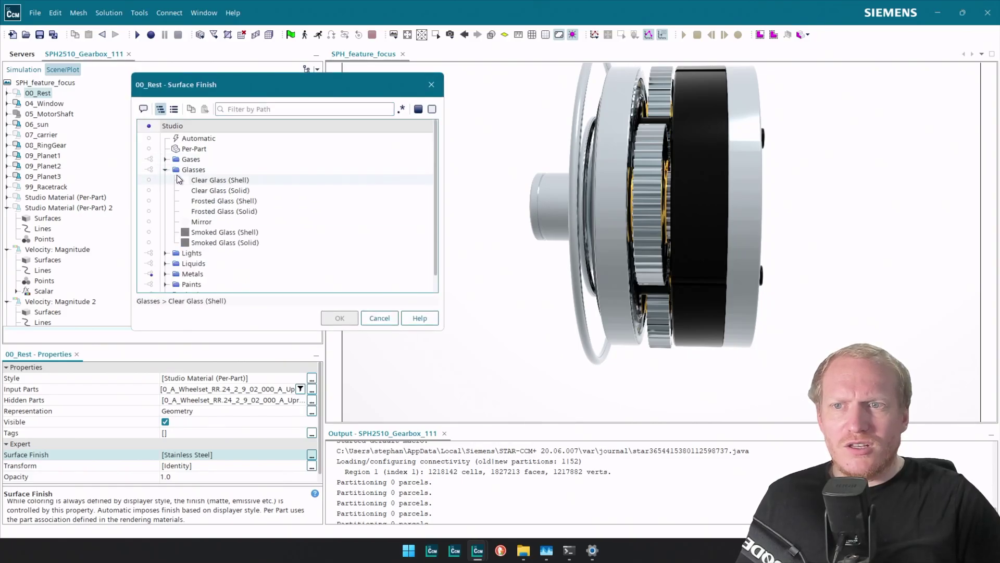
{"action": "left_click", "coordinate": [214, 181]}
{"action": "left_click", "coordinate": [334, 314]}
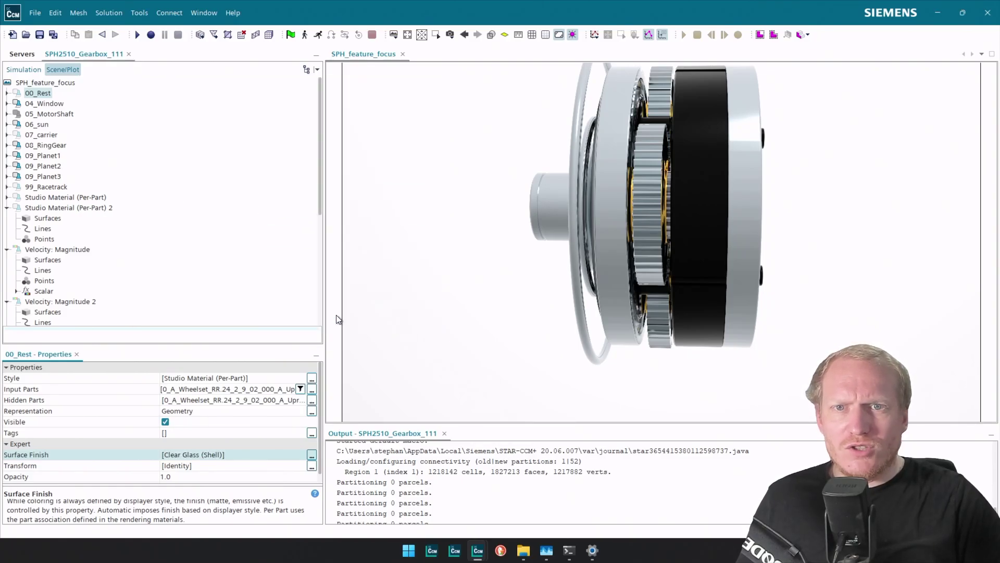
Step: Examine the glass-rendered gearbox from several angles and identify the opaque grey ring with round holes in front of the gears
{"action": "left_click_drag", "start_coordinate": [566, 252], "coordinate": [607, 236]}
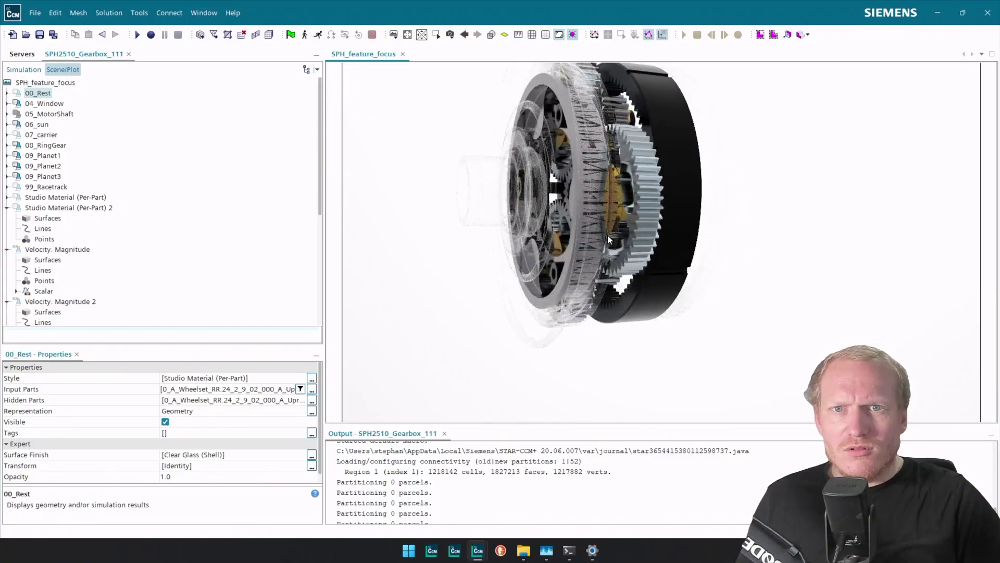
{"action": "left_click_drag", "start_coordinate": [780, 209], "coordinate": [760, 208]}
{"action": "scroll", "coordinate": [630, 194], "scroll_direction": "up", "scroll_amount": 4}
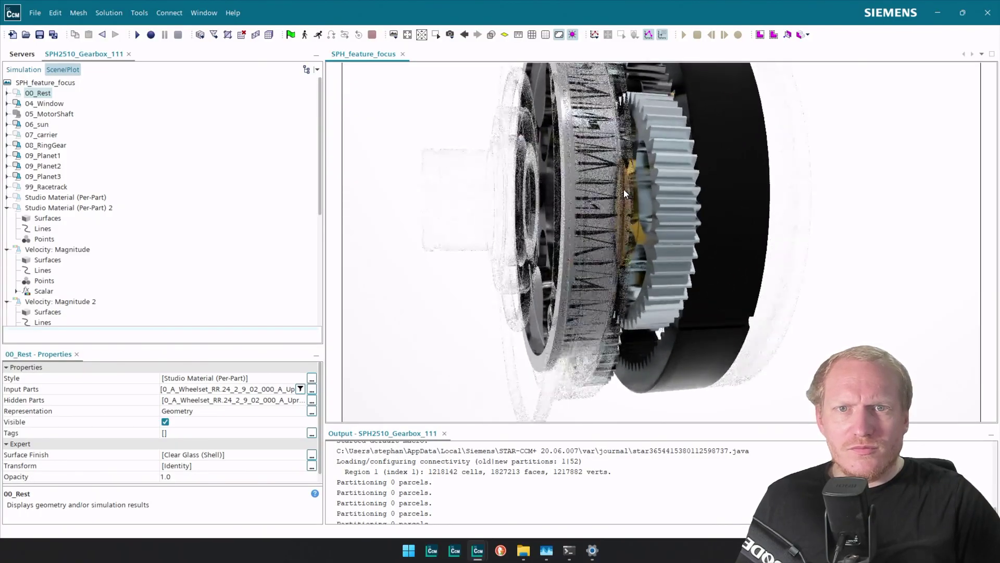
{"action": "left_click_drag", "start_coordinate": [624, 189], "coordinate": [791, 171]}
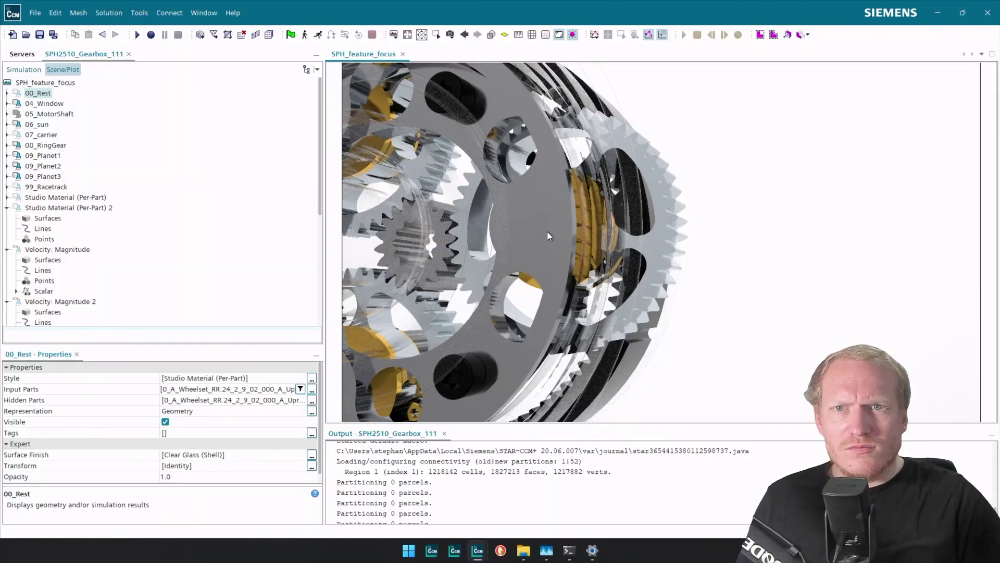
{"action": "left_click_drag", "start_coordinate": [561, 258], "coordinate": [652, 309]}
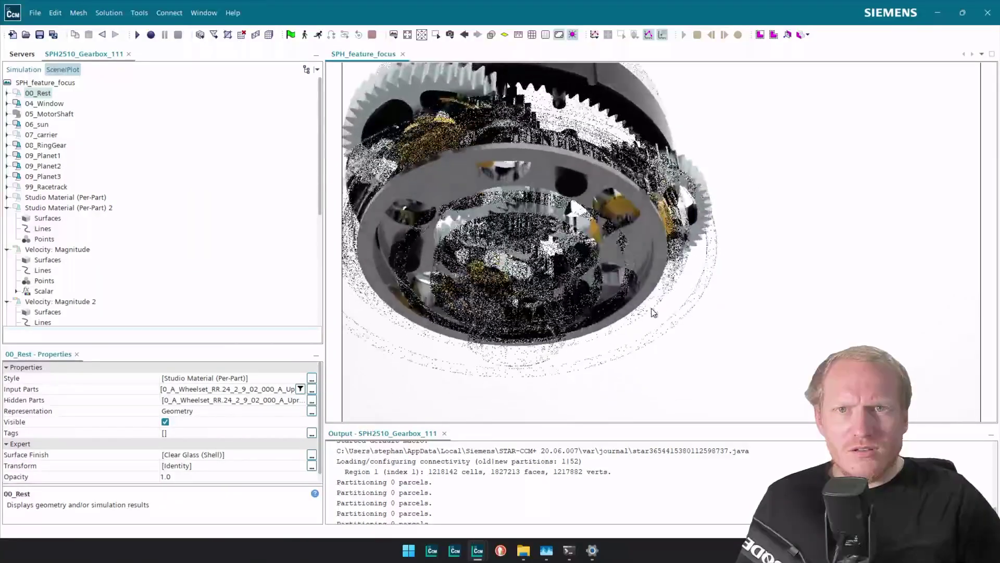
{"action": "left_click", "coordinate": [650, 248]}
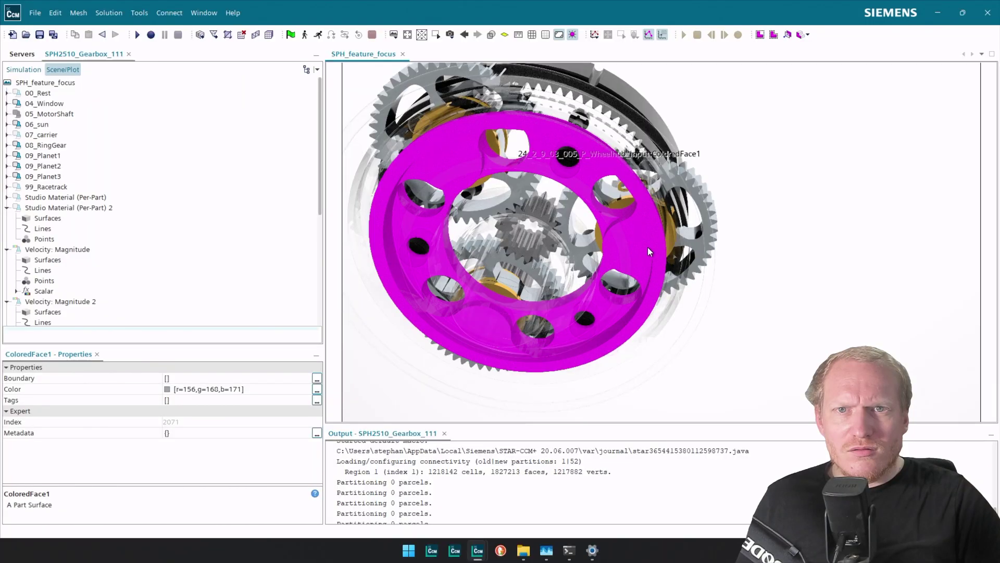
{"action": "left_click_drag", "start_coordinate": [650, 211], "coordinate": [615, 189]}
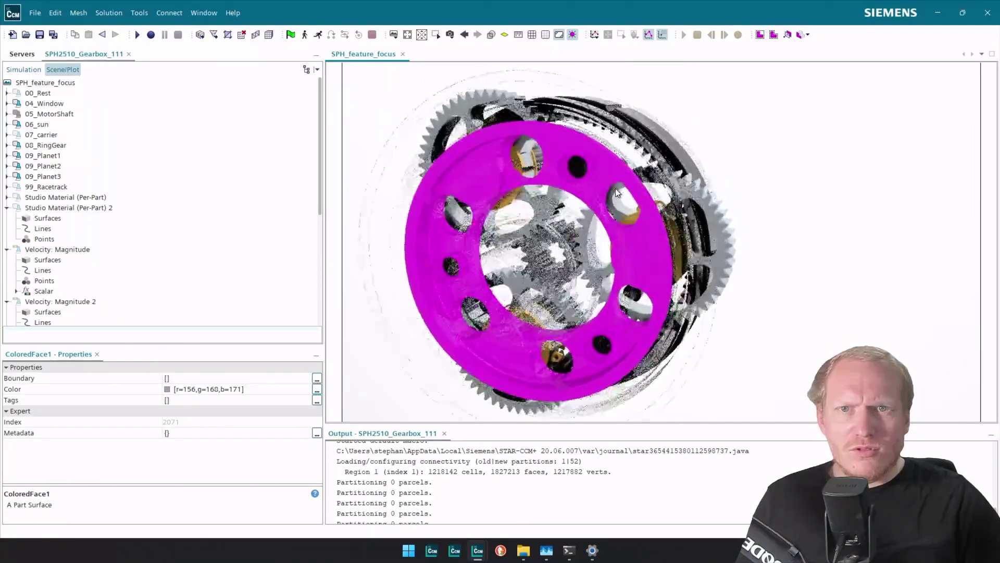
{"action": "scroll", "coordinate": [578, 187], "scroll_direction": "up", "scroll_amount": 4}
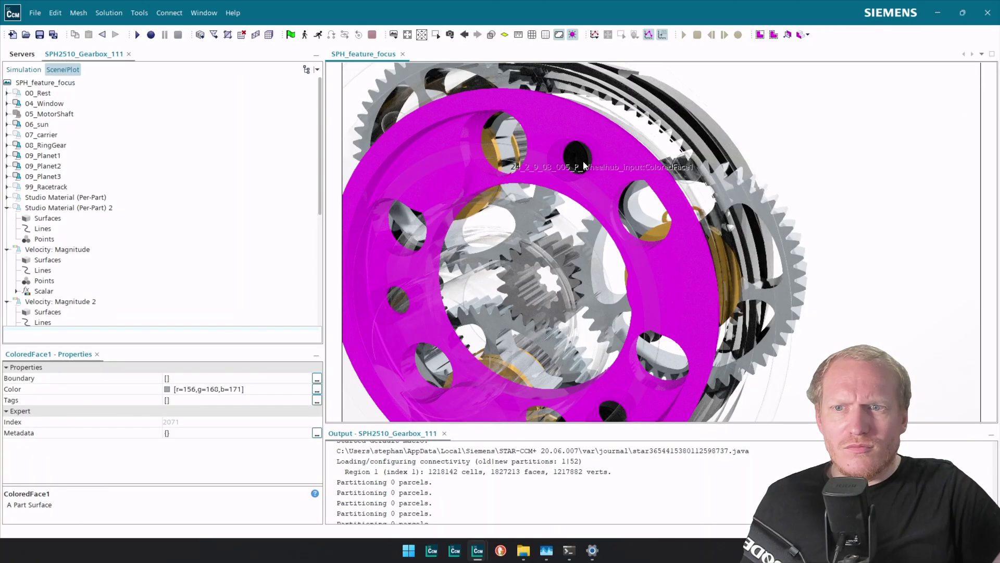
Step: Locate the 24_2_9_03_005_P_Wheelhub_input part of the opaque ring among the geometry parts and check its neighbouring wheelhub and motor parts
{"action": "left_click", "coordinate": [39, 71]}
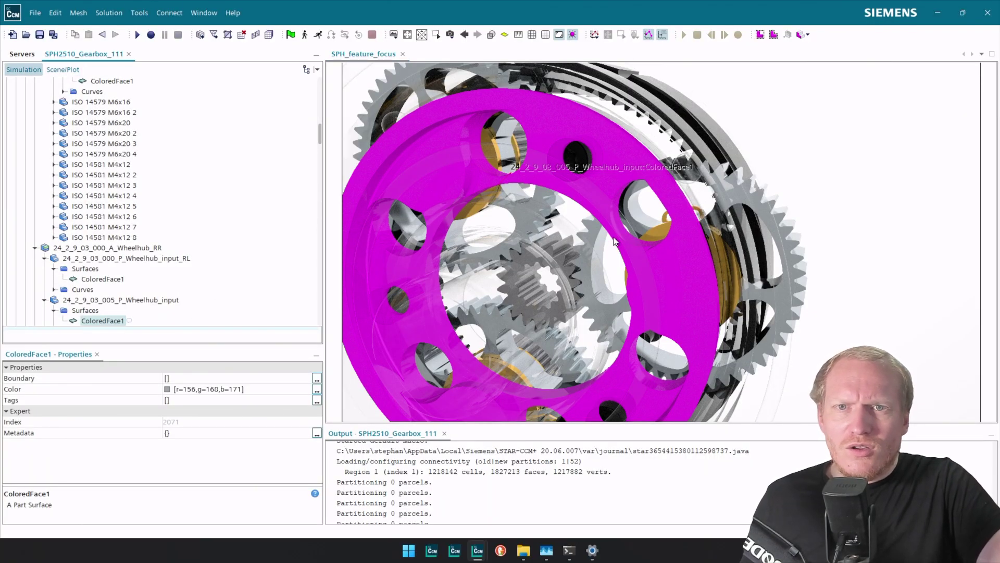
{"action": "left_click_drag", "start_coordinate": [613, 241], "coordinate": [635, 177]}
{"action": "scroll", "coordinate": [86, 238], "scroll_direction": "down", "scroll_amount": 6}
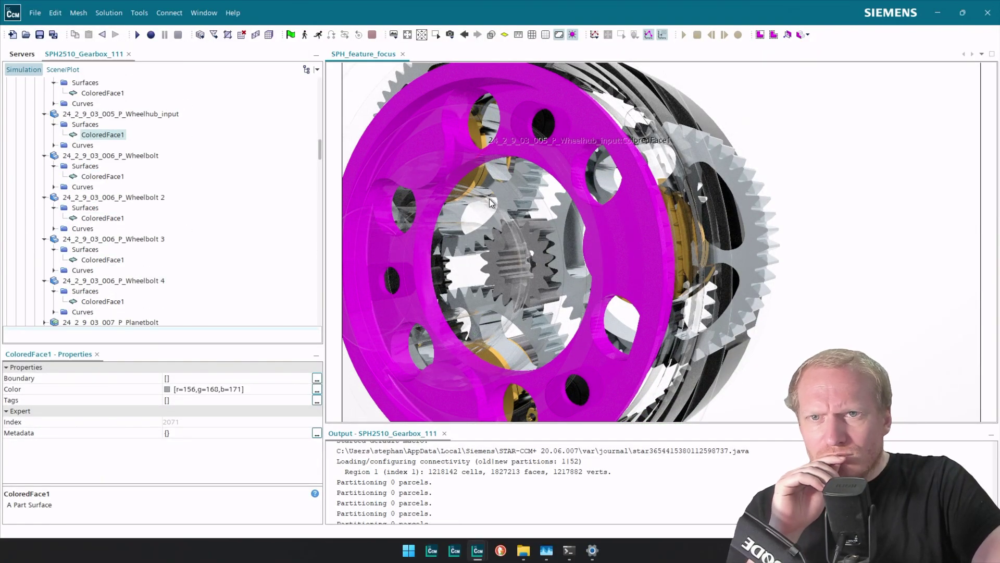
{"action": "left_click_drag", "start_coordinate": [490, 204], "coordinate": [248, 239]}
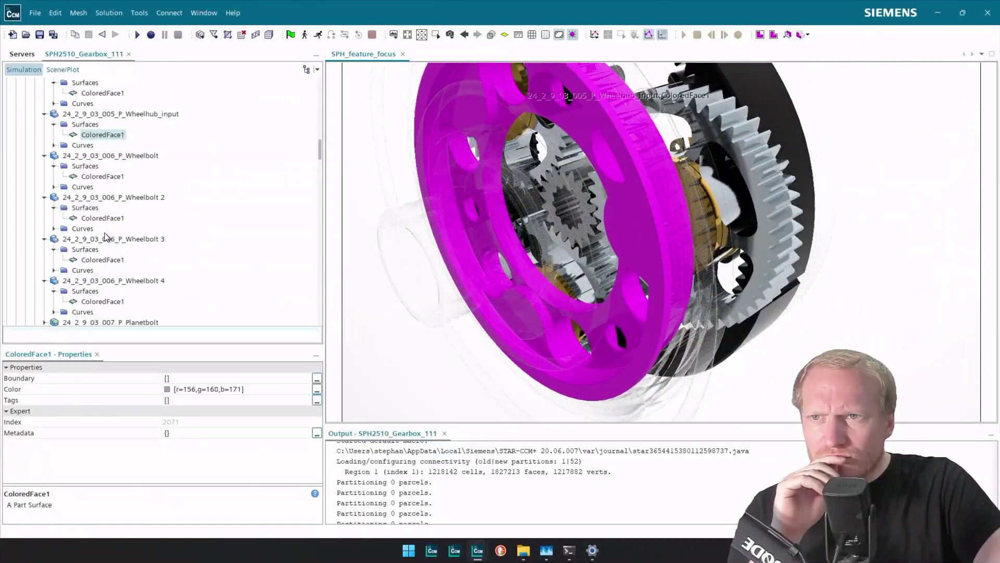
{"action": "scroll", "coordinate": [110, 237], "scroll_direction": "down", "scroll_amount": 6}
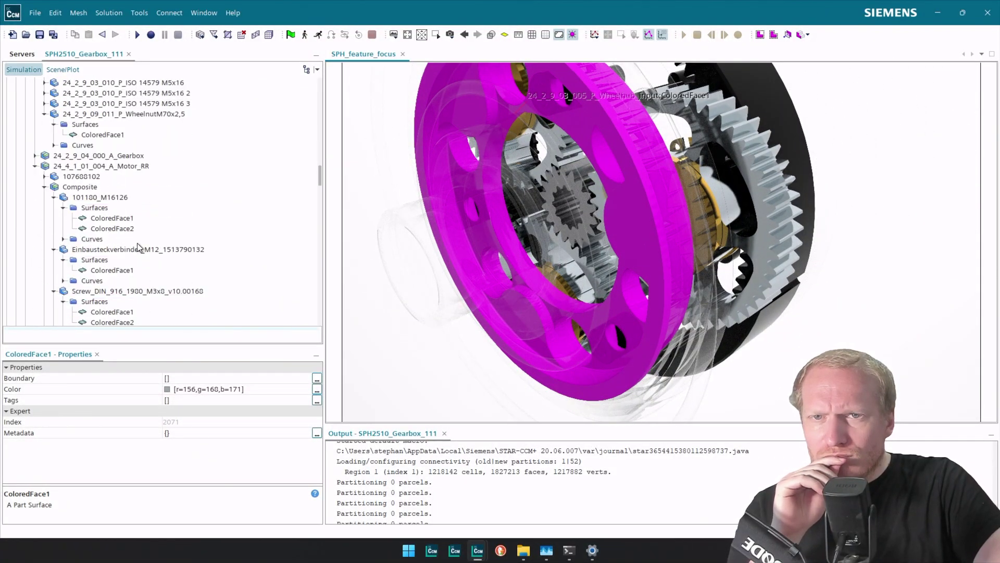
{"action": "scroll", "coordinate": [626, 200], "scroll_direction": "down", "scroll_amount": 3}
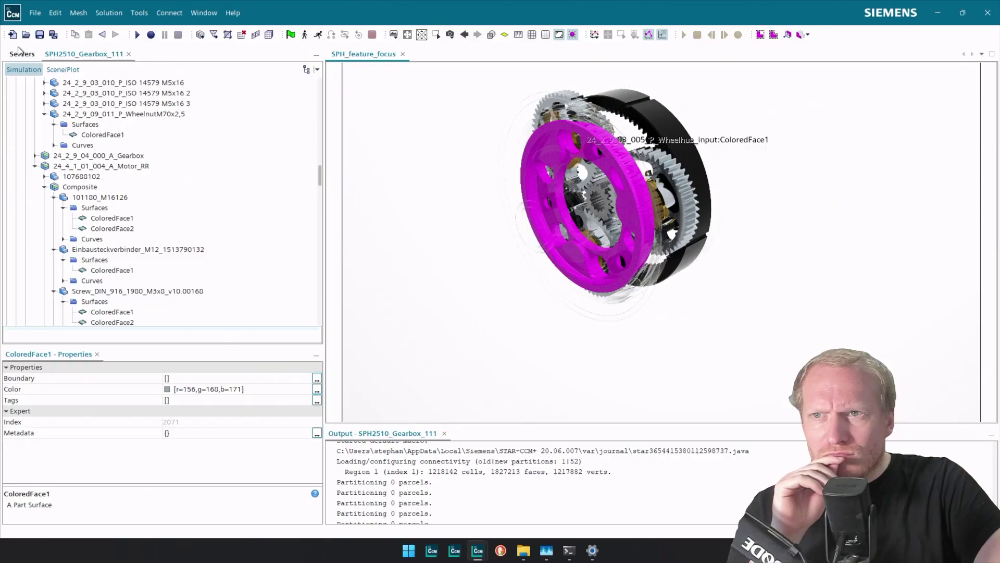
{"action": "scroll", "coordinate": [201, 234], "scroll_direction": "up", "scroll_amount": 5}
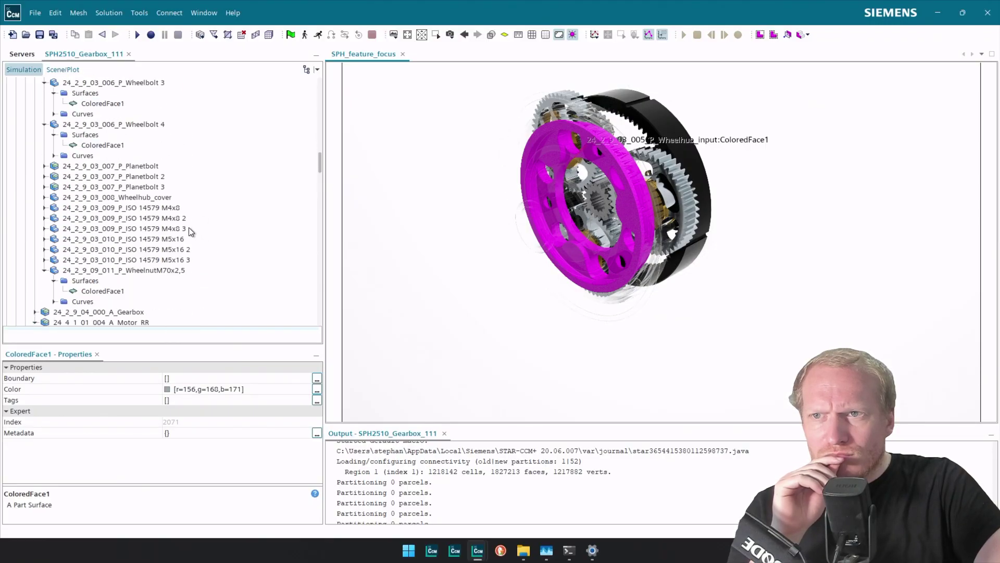
{"action": "scroll", "coordinate": [188, 228], "scroll_direction": "up", "scroll_amount": 5}
{"action": "left_click_drag", "start_coordinate": [105, 136], "coordinate": [511, 174]}
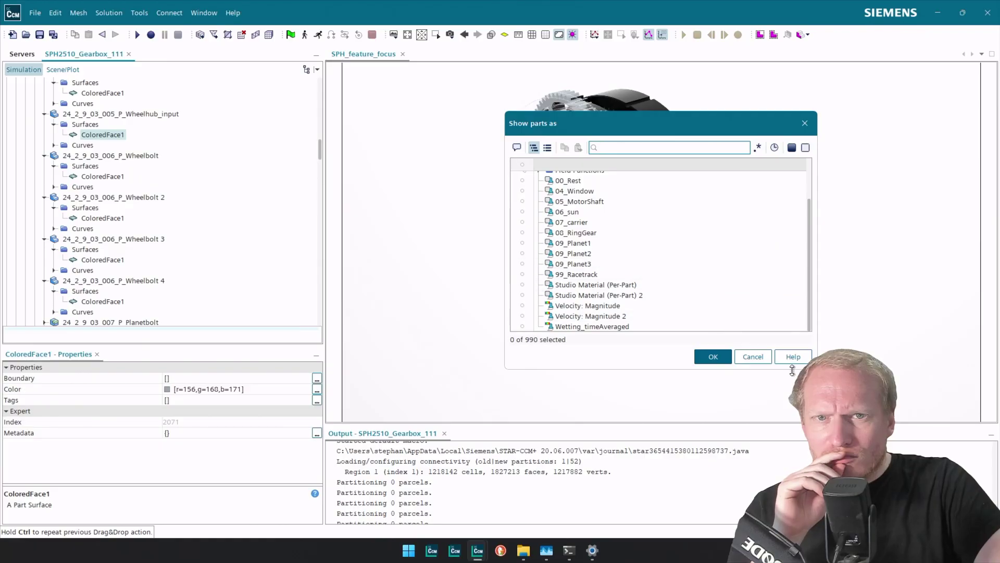
{"action": "left_click", "coordinate": [753, 357]}
Step: Search the remaining geometry parts, from the wheelhub bolts through the motor screws to the carrier, planet and sun parts
{"action": "left_click_drag", "start_coordinate": [736, 208], "coordinate": [852, 189]}
{"action": "scroll", "coordinate": [694, 183], "scroll_direction": "up", "scroll_amount": 3}
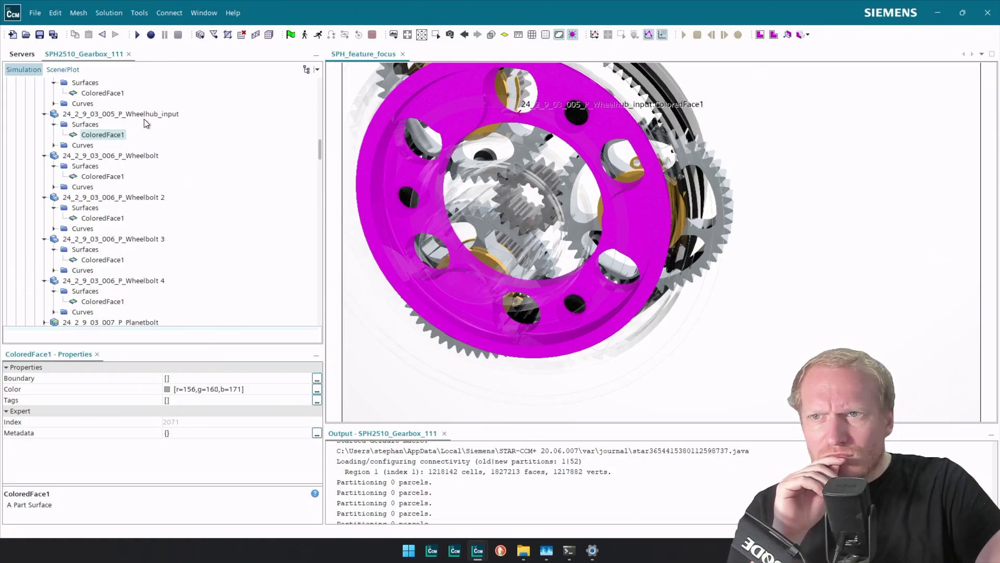
{"action": "scroll", "coordinate": [112, 208], "scroll_direction": "down", "scroll_amount": 14}
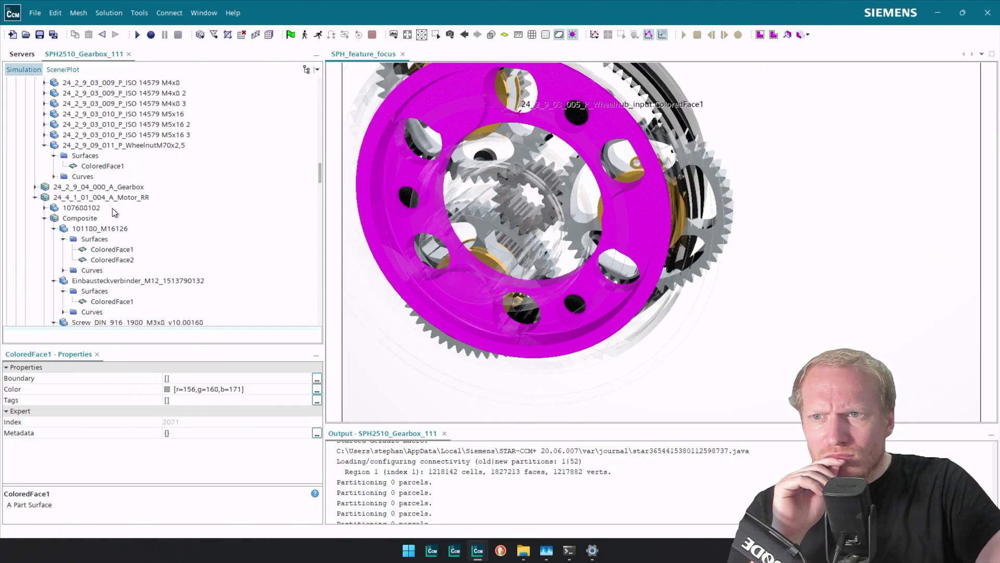
{"action": "scroll", "coordinate": [111, 208], "scroll_direction": "down", "scroll_amount": 4}
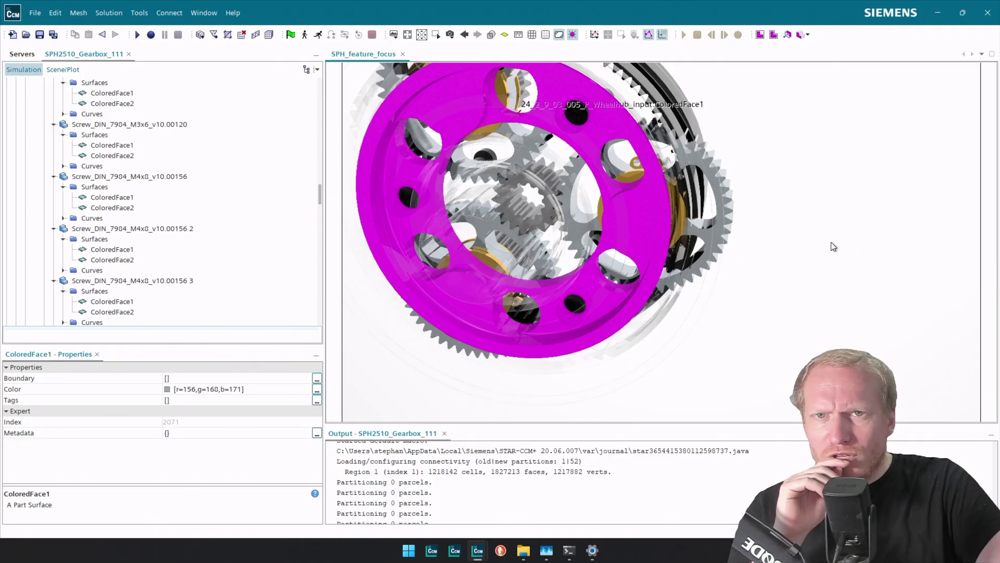
{"action": "left_click_drag", "start_coordinate": [599, 228], "coordinate": [542, 270]}
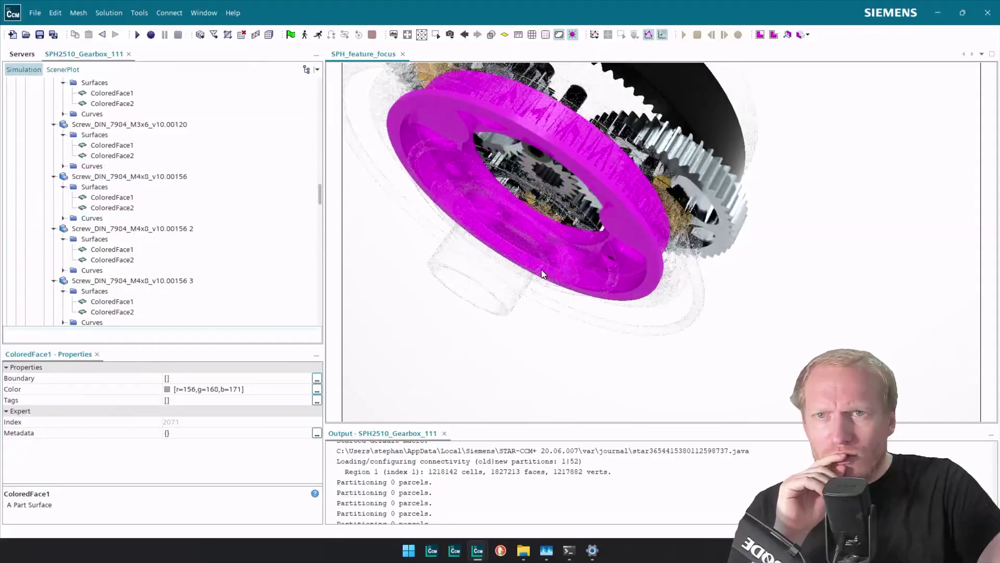
{"action": "scroll", "coordinate": [123, 180], "scroll_direction": "down", "scroll_amount": 7}
{"action": "scroll", "coordinate": [134, 204], "scroll_direction": "up", "scroll_amount": 6}
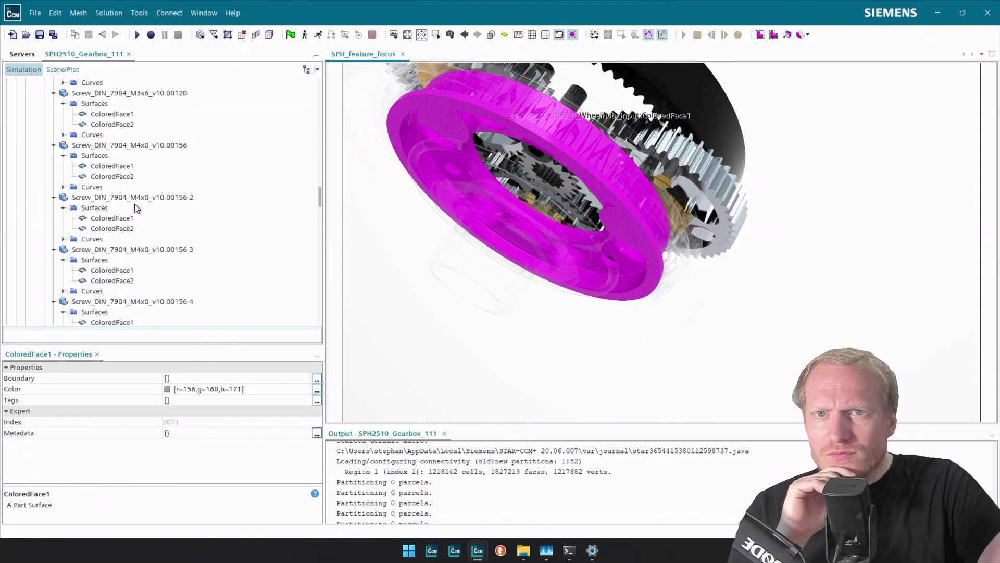
{"action": "scroll", "coordinate": [186, 205], "scroll_direction": "down", "scroll_amount": 10}
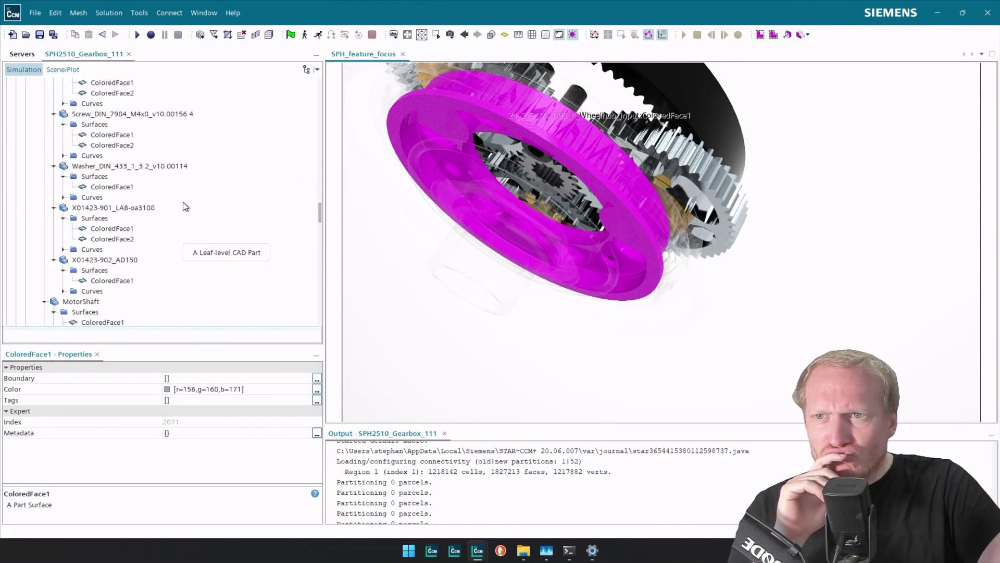
{"action": "scroll", "coordinate": [177, 207], "scroll_direction": "down", "scroll_amount": 1}
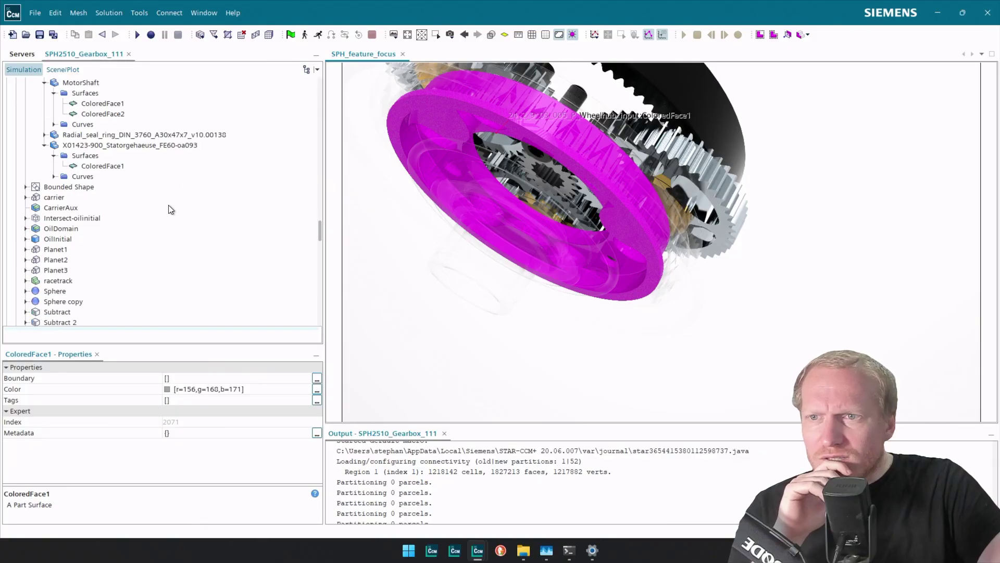
{"action": "scroll", "coordinate": [130, 256], "scroll_direction": "down", "scroll_amount": 2}
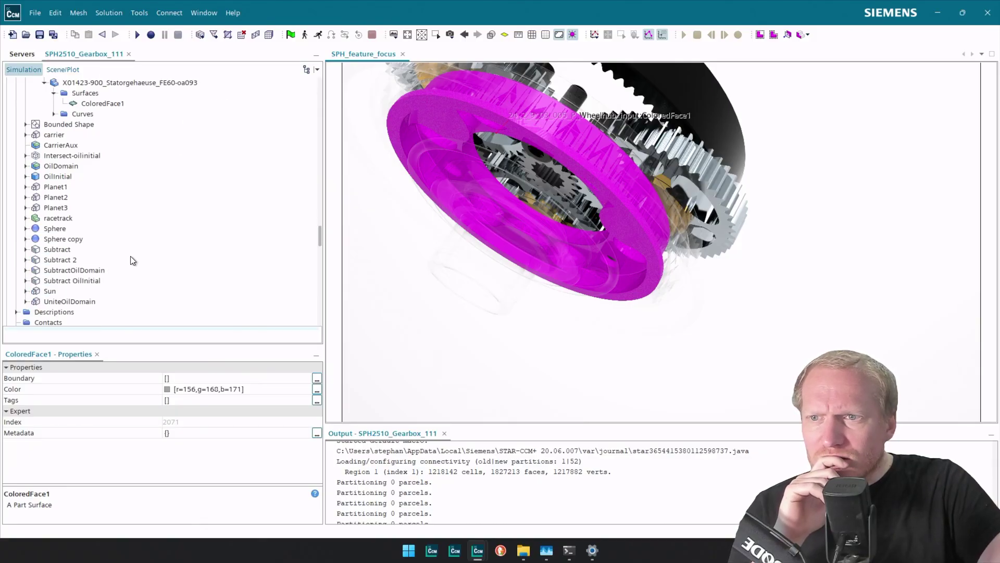
Step: Highlight the carrier mesh part in the scene and examine its extent around the gears from several angles
{"action": "left_click", "coordinate": [45, 135]}
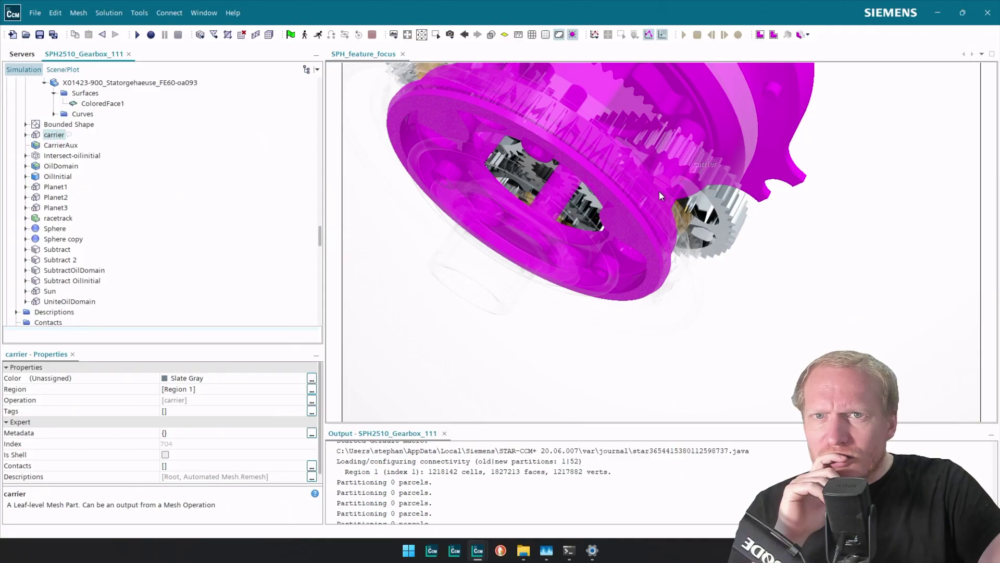
{"action": "left_click_drag", "start_coordinate": [658, 192], "coordinate": [643, 175]}
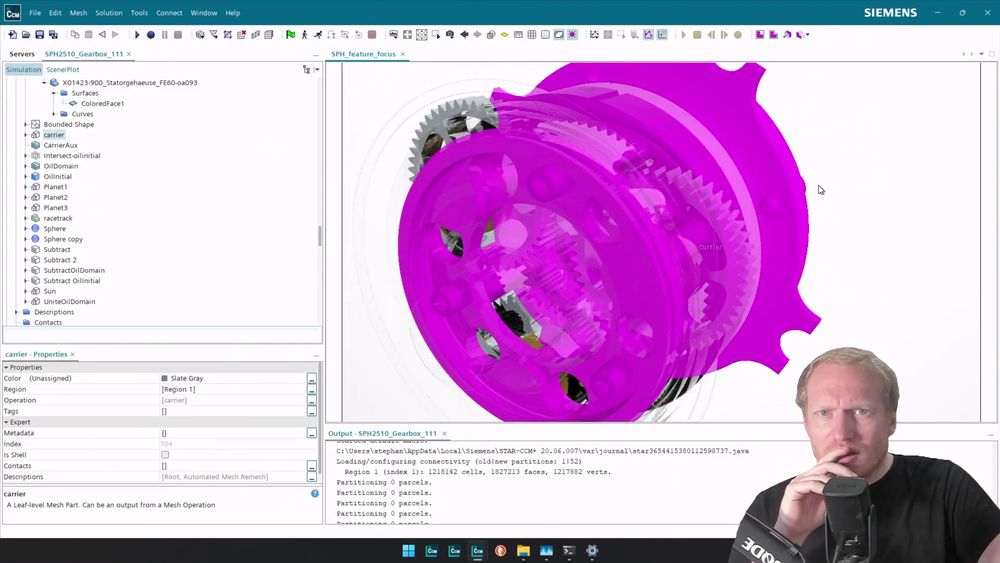
{"action": "left_click_drag", "start_coordinate": [674, 217], "coordinate": [563, 187]}
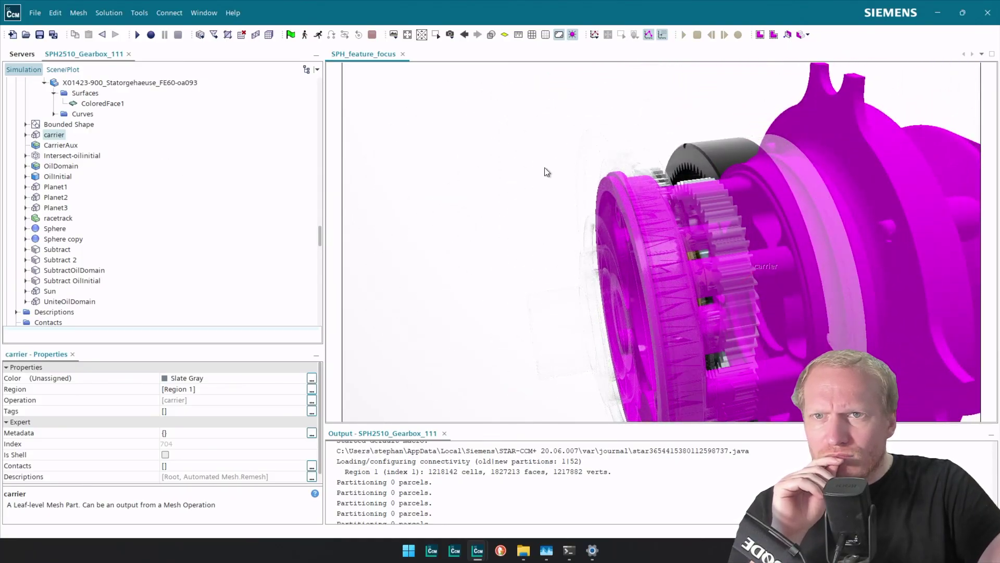
{"action": "scroll", "coordinate": [545, 172], "scroll_direction": "down", "scroll_amount": 2}
{"action": "left_click", "coordinate": [660, 96]}
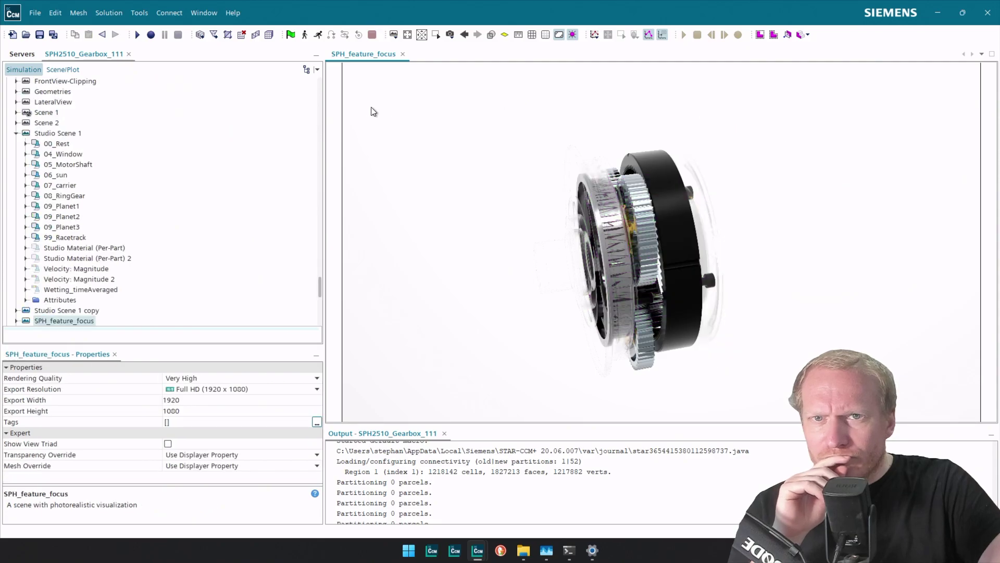
Step: Examine the properties and surface finish options of the 07_carrier displayer alongside the grey ring in the scene
{"action": "left_click", "coordinate": [73, 69]}
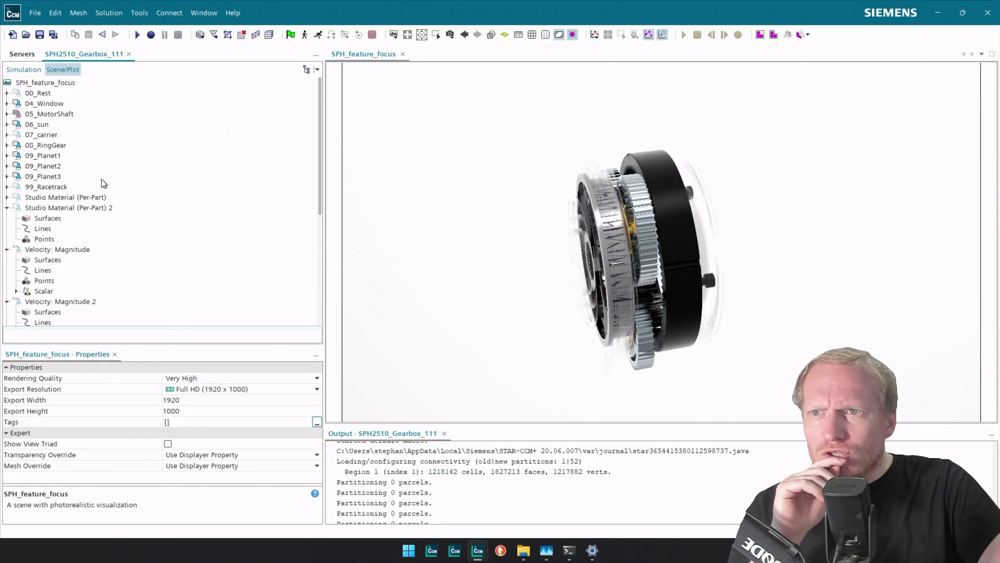
{"action": "left_click", "coordinate": [52, 135]}
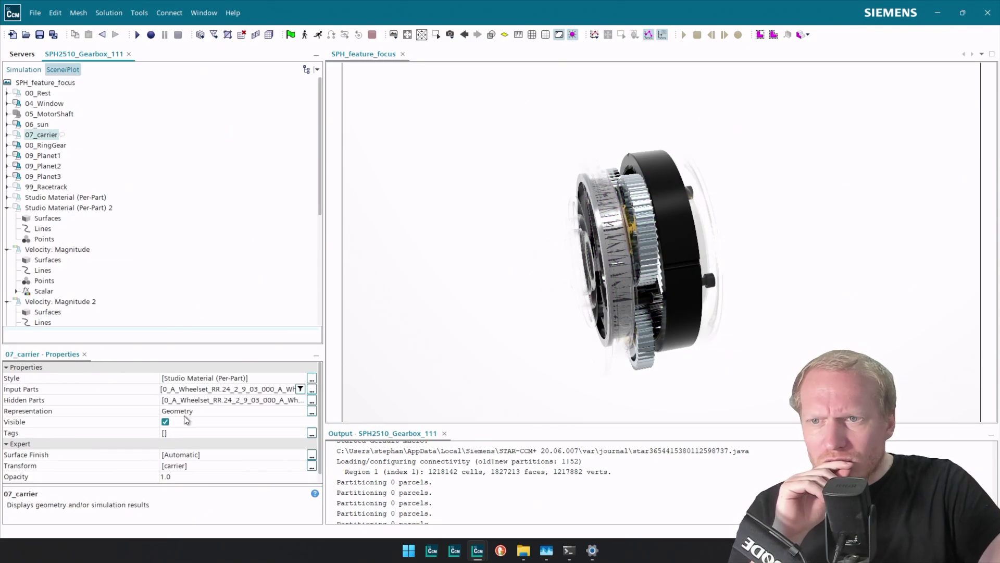
{"action": "scroll", "coordinate": [647, 219], "scroll_direction": "up", "scroll_amount": 5}
{"action": "left_click_drag", "start_coordinate": [605, 239], "coordinate": [703, 259]}
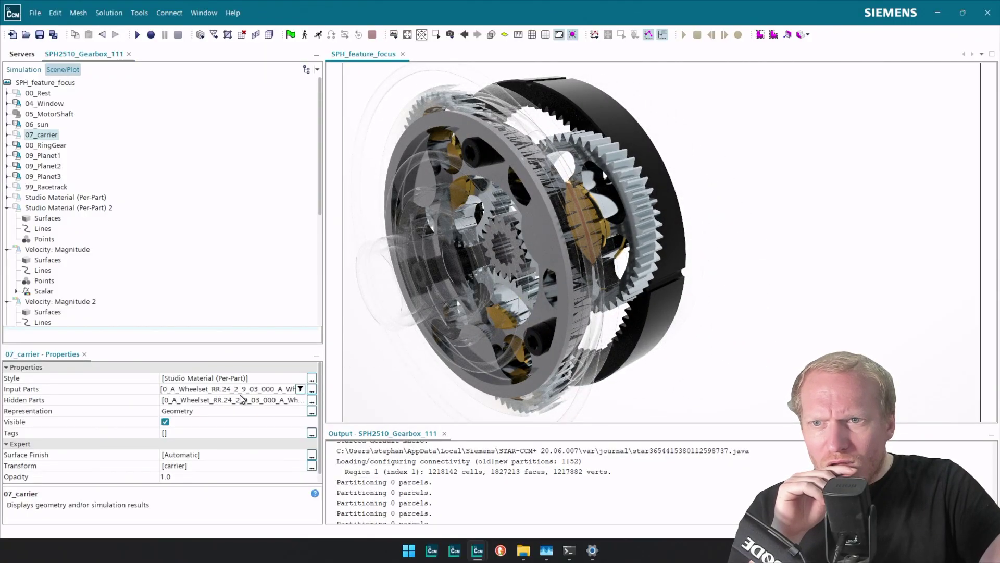
{"action": "left_click", "coordinate": [189, 455]}
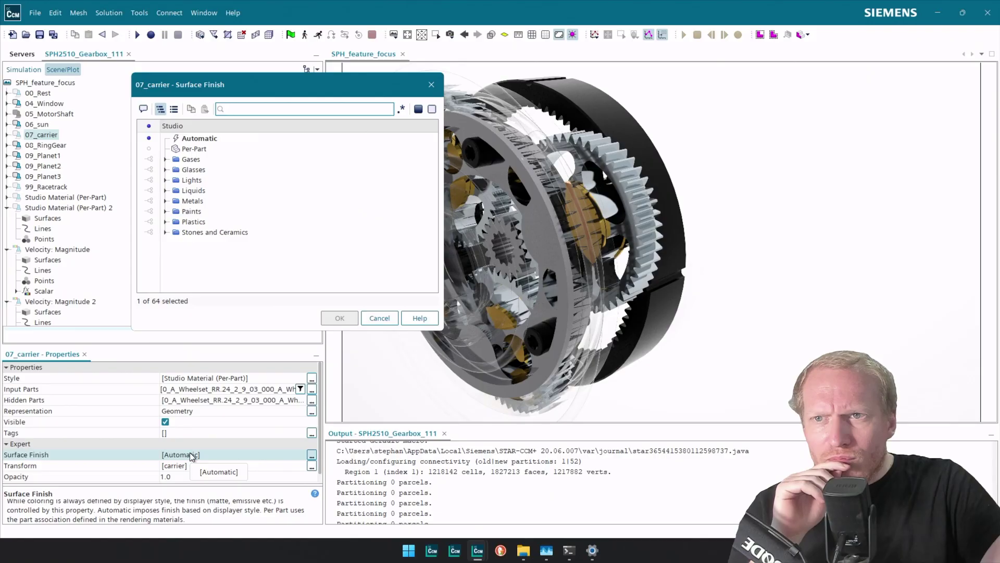
{"action": "left_click", "coordinate": [384, 321]}
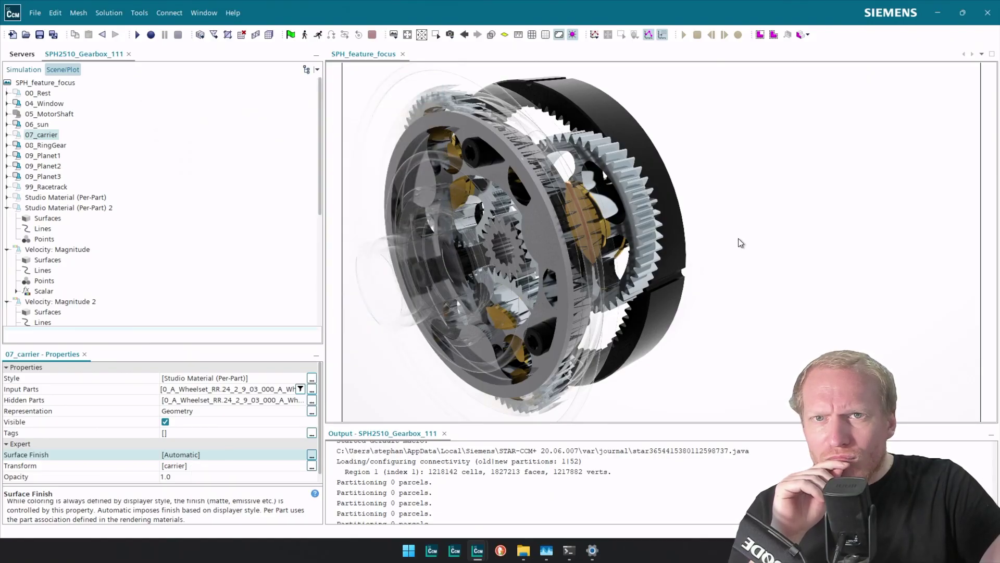
{"action": "left_click_drag", "start_coordinate": [739, 240], "coordinate": [701, 232]}
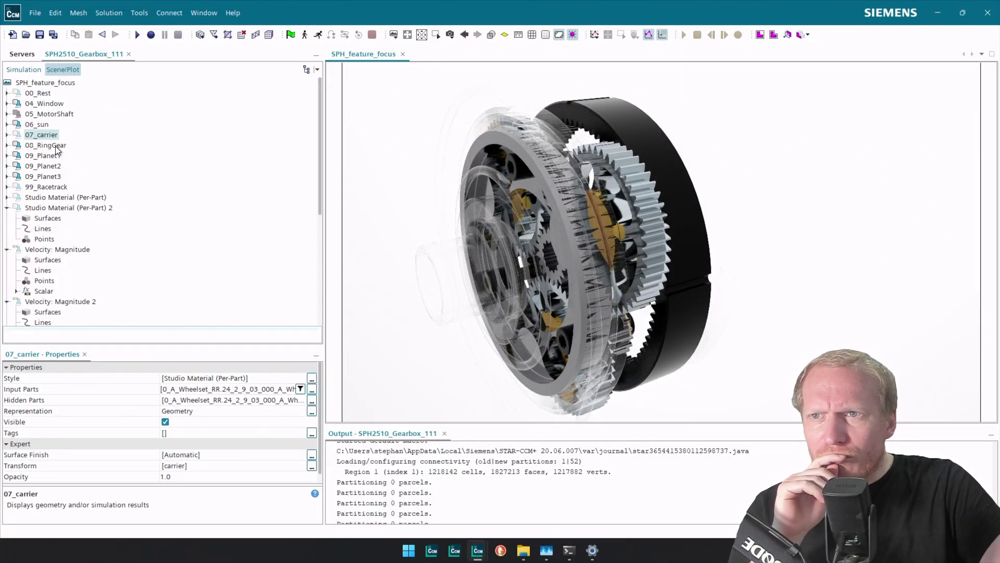
Step: Restore the hidden faces of the 05_MotorShaft displayer and make the motor shaft visible in the scene
{"action": "left_click", "coordinate": [55, 113]}
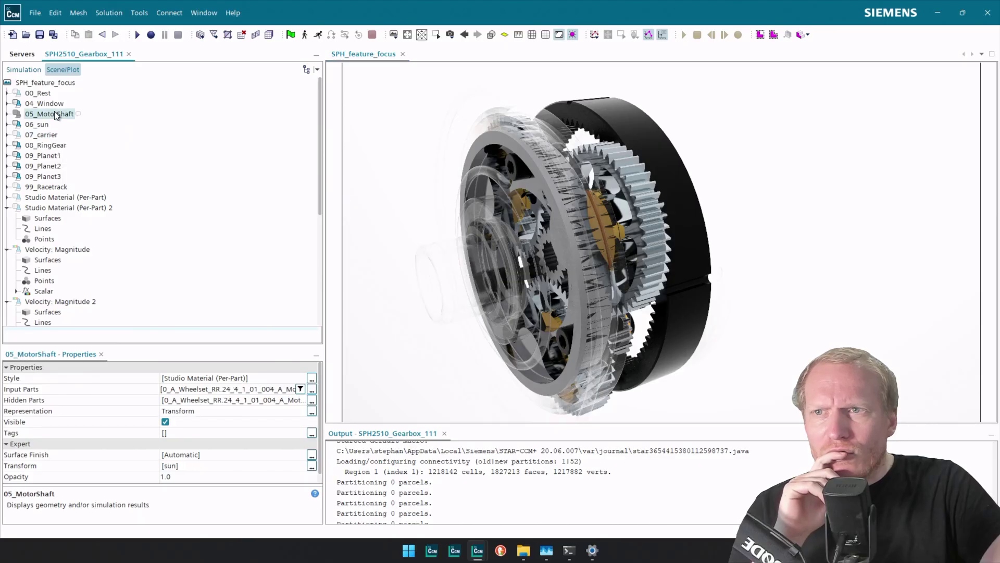
{"action": "left_click", "coordinate": [203, 400]}
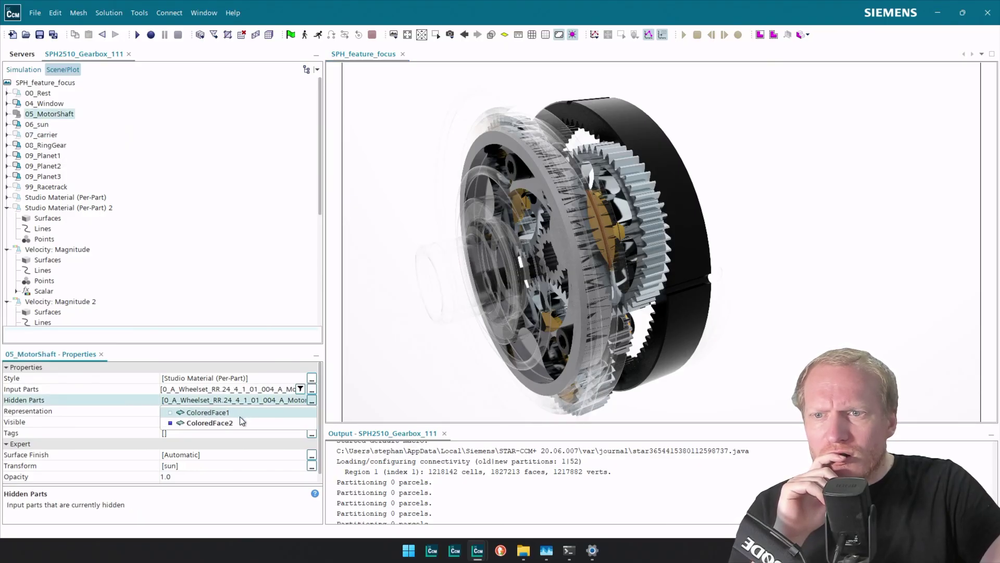
{"action": "left_click", "coordinate": [32, 83]}
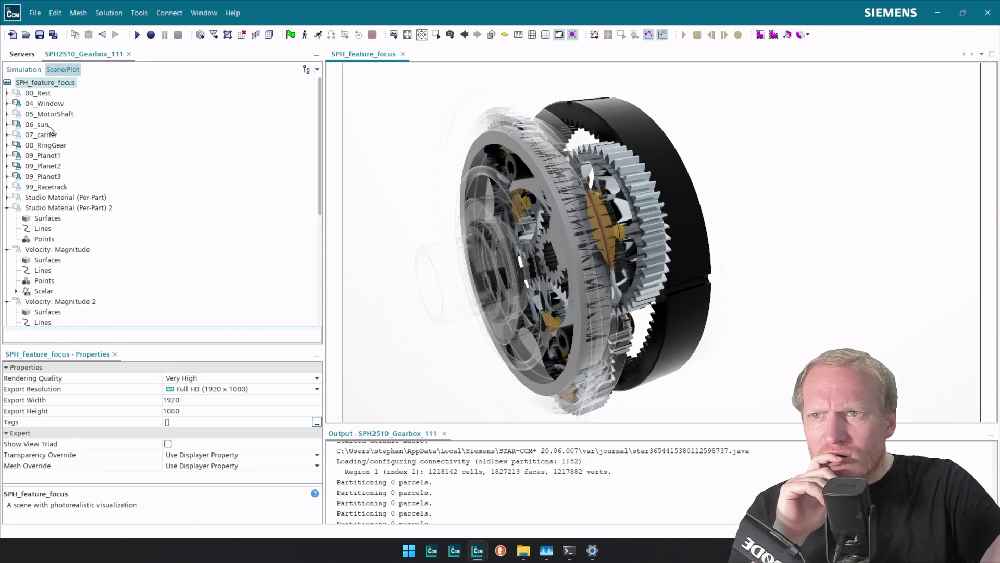
{"action": "left_click", "coordinate": [57, 115]}
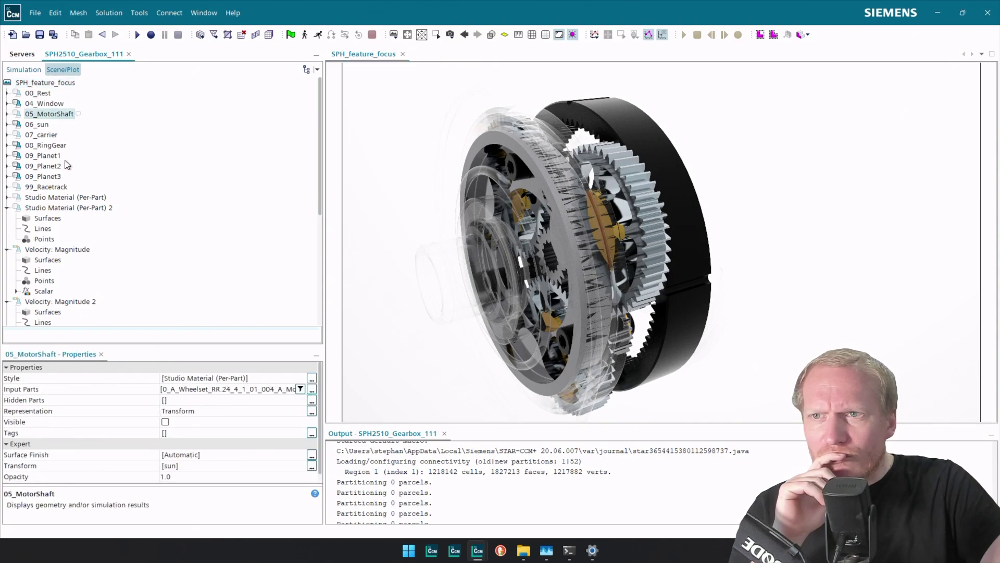
{"action": "double_click", "coordinate": [67, 112]}
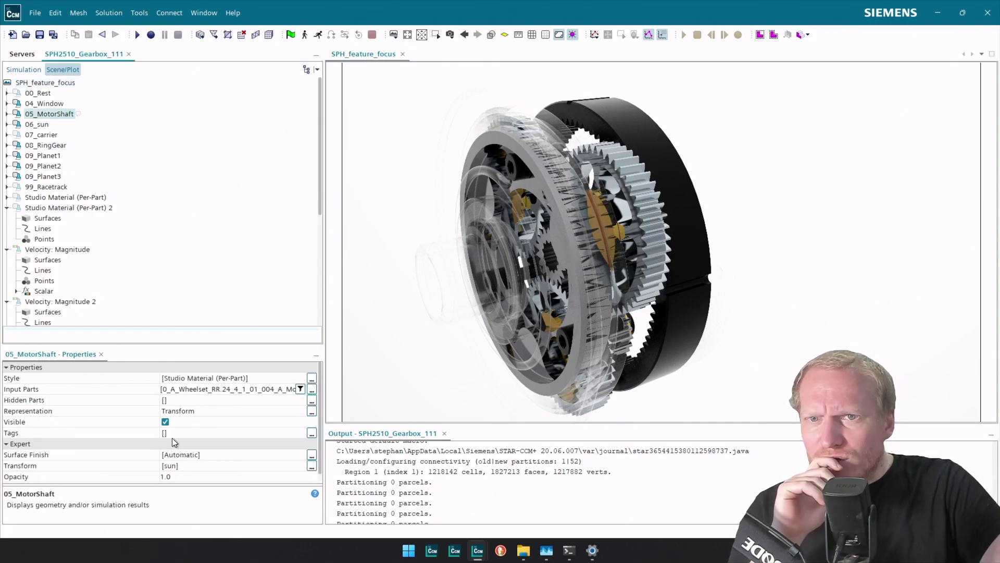
Step: Set the surface finish of the 05_MotorShaft displayer to Clear Glass (Shell)
{"action": "left_click", "coordinate": [190, 453]}
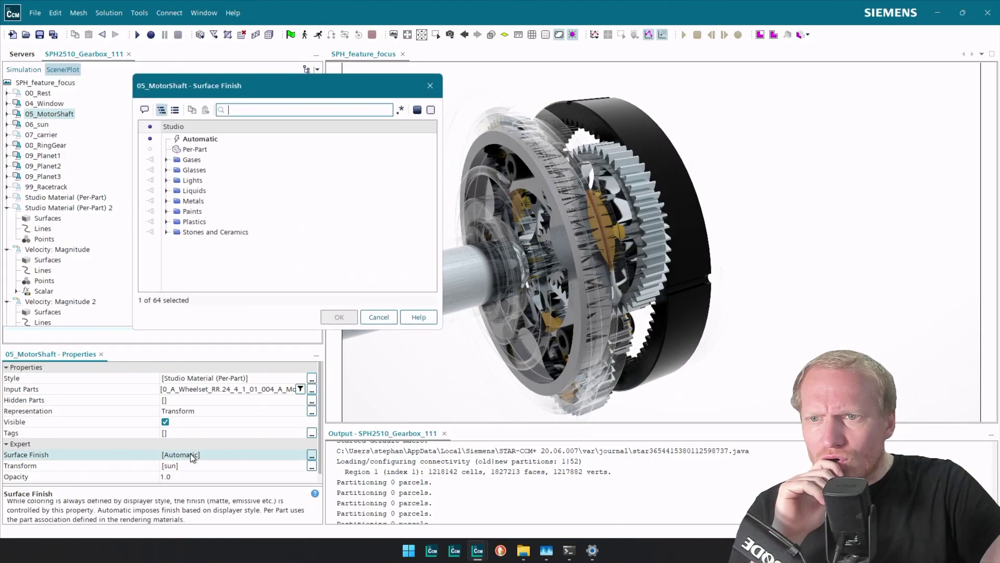
{"action": "left_click", "coordinate": [165, 169]}
{"action": "left_click", "coordinate": [210, 180]}
{"action": "left_click", "coordinate": [339, 318]}
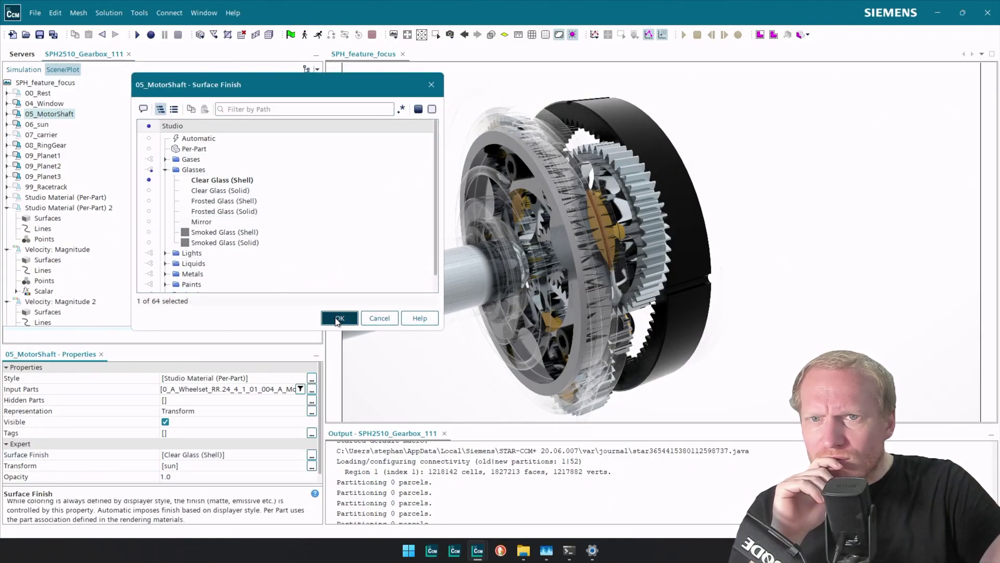
Step: Inspect the glass motor shaft in the scene from two angles and show the properties of the 07_carrier displayer
{"action": "left_click_drag", "start_coordinate": [755, 225], "coordinate": [822, 227]}
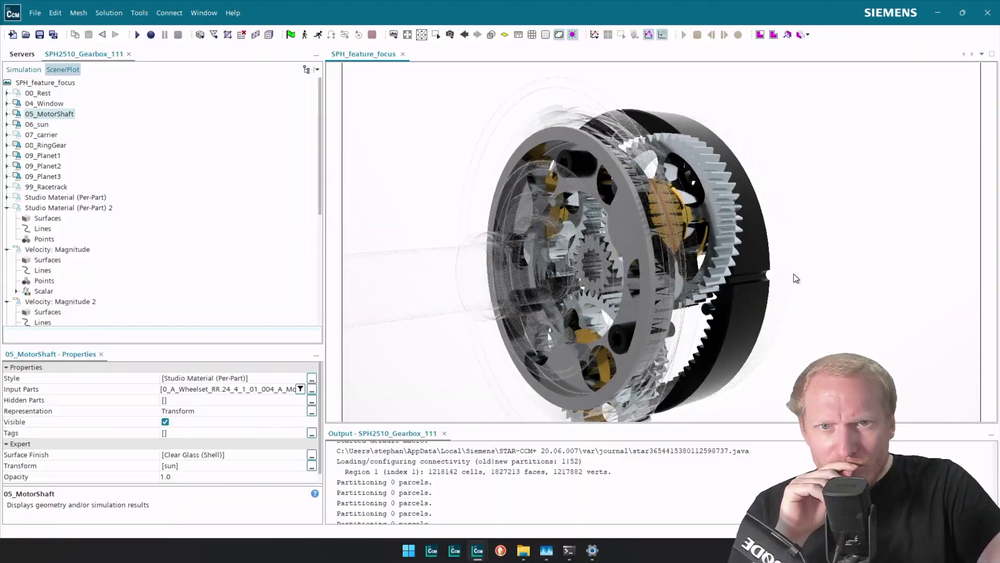
{"action": "left_click_drag", "start_coordinate": [784, 276], "coordinate": [692, 272]}
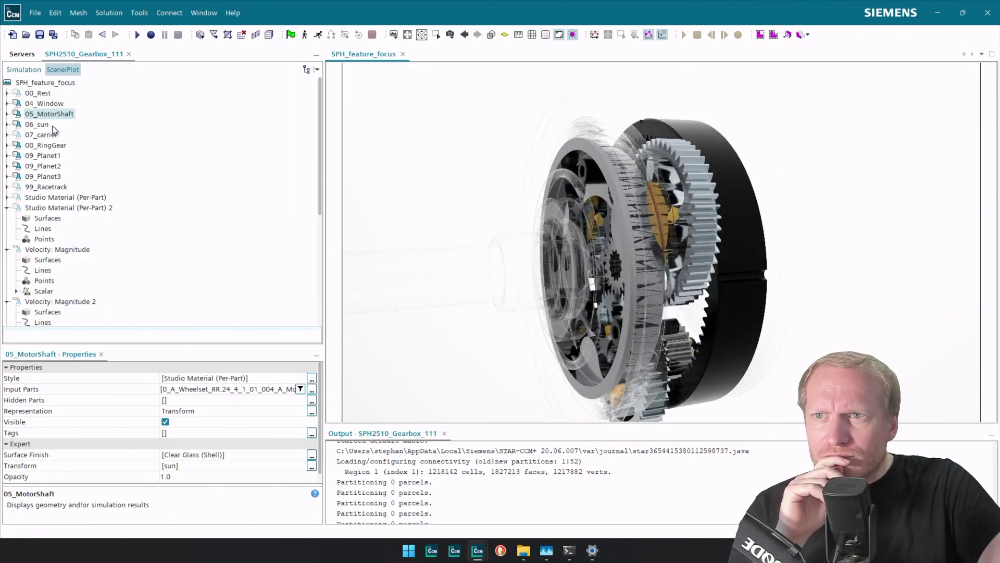
{"action": "left_click", "coordinate": [42, 137]}
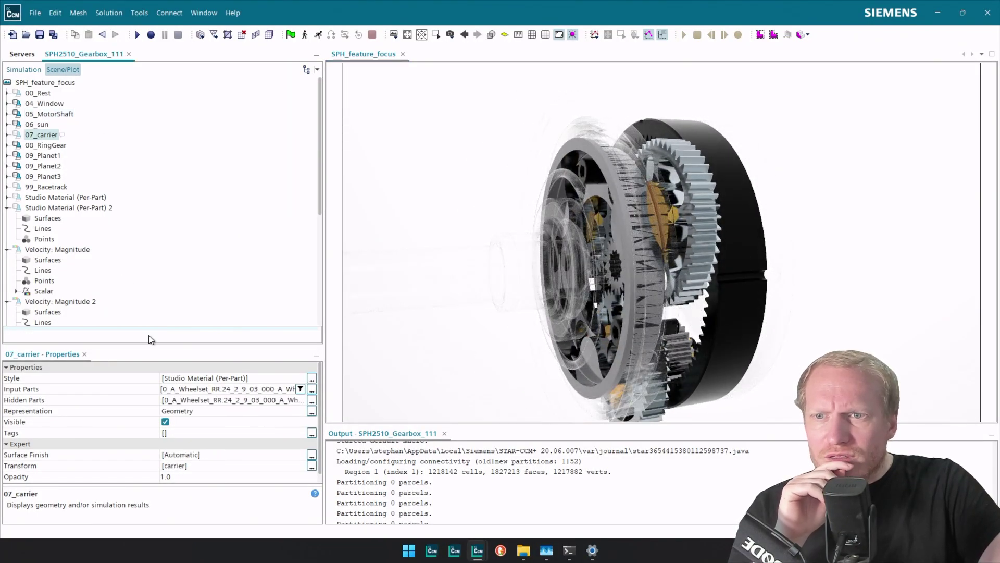
{"action": "double_click", "coordinate": [187, 455]}
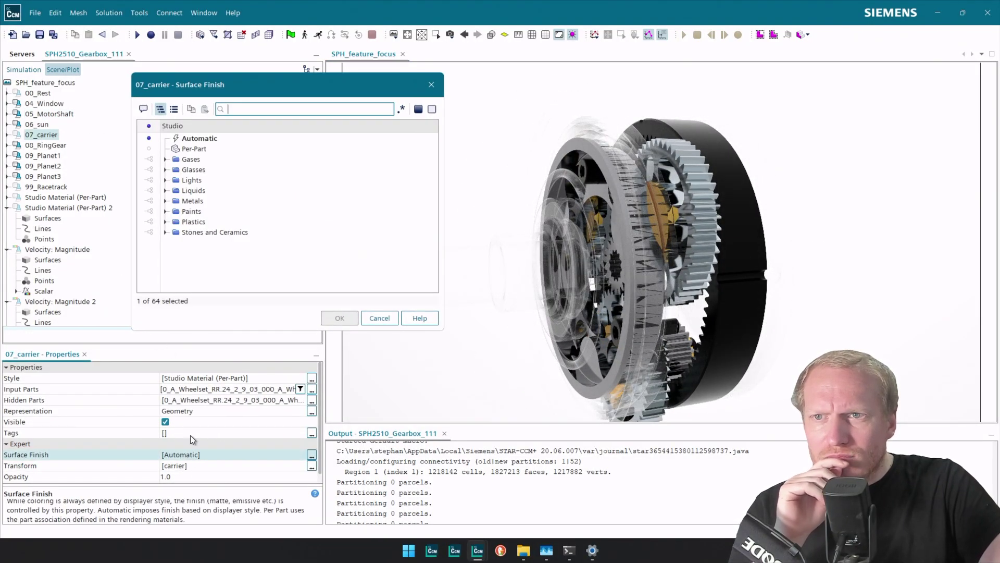
{"action": "left_click", "coordinate": [165, 159]}
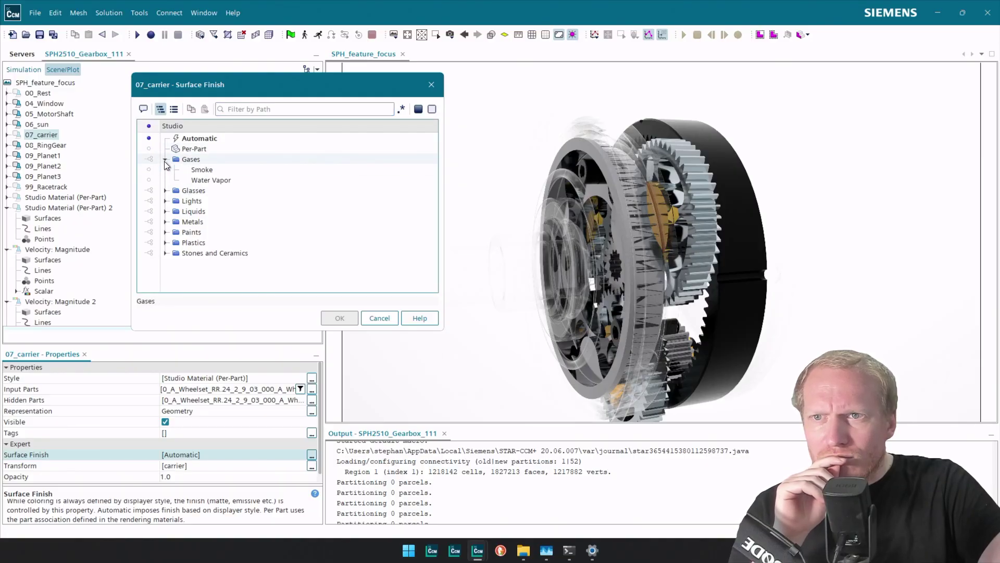
{"action": "left_click", "coordinate": [165, 159]}
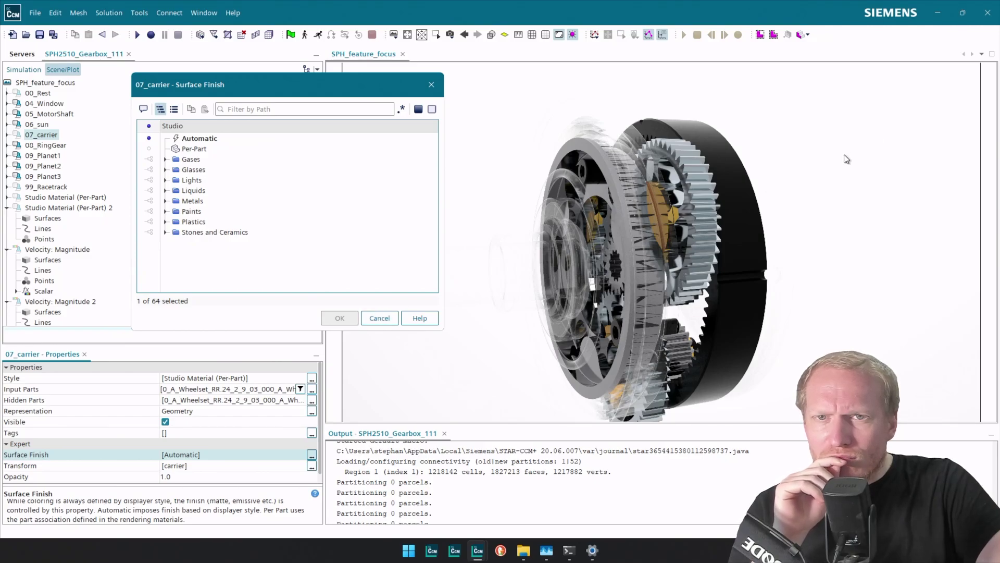
{"action": "left_click", "coordinate": [380, 318]}
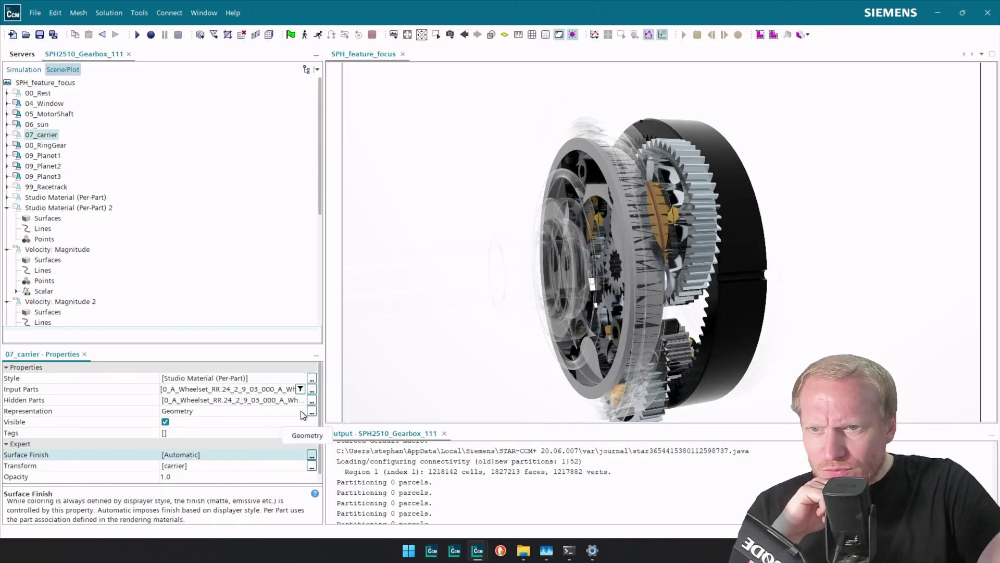
Step: Clear the hidden parts selection of the 07_carrier displayer and check the restored wheel hub parts around the gearbox
{"action": "left_click", "coordinate": [286, 400]}
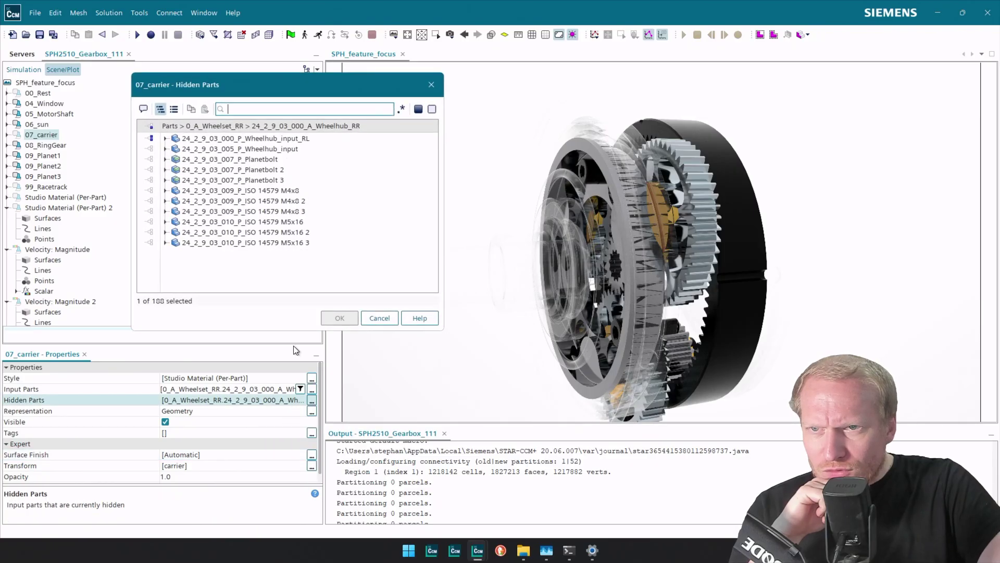
{"action": "left_click", "coordinate": [221, 138]}
{"action": "left_click", "coordinate": [338, 323]}
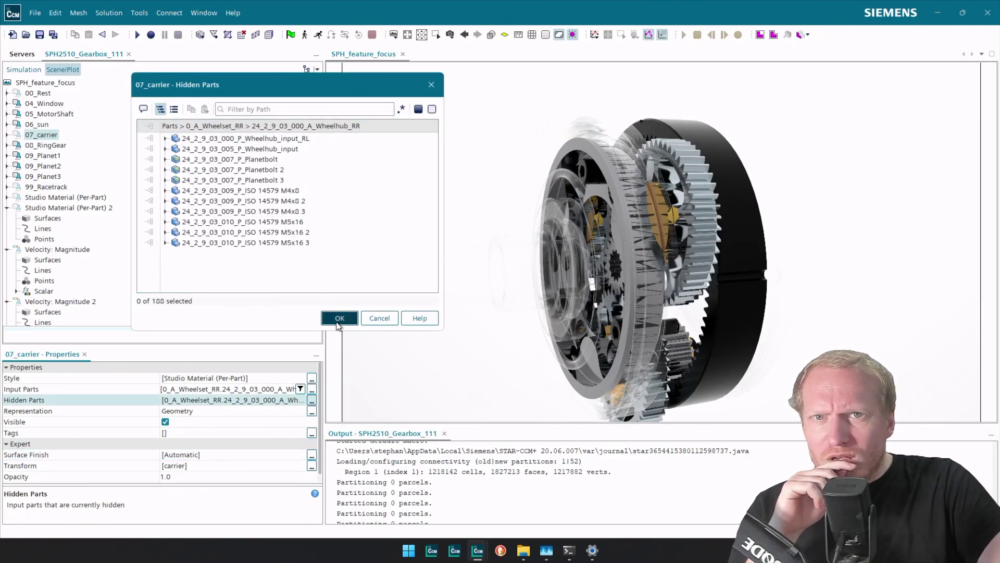
{"action": "left_click", "coordinate": [338, 323]}
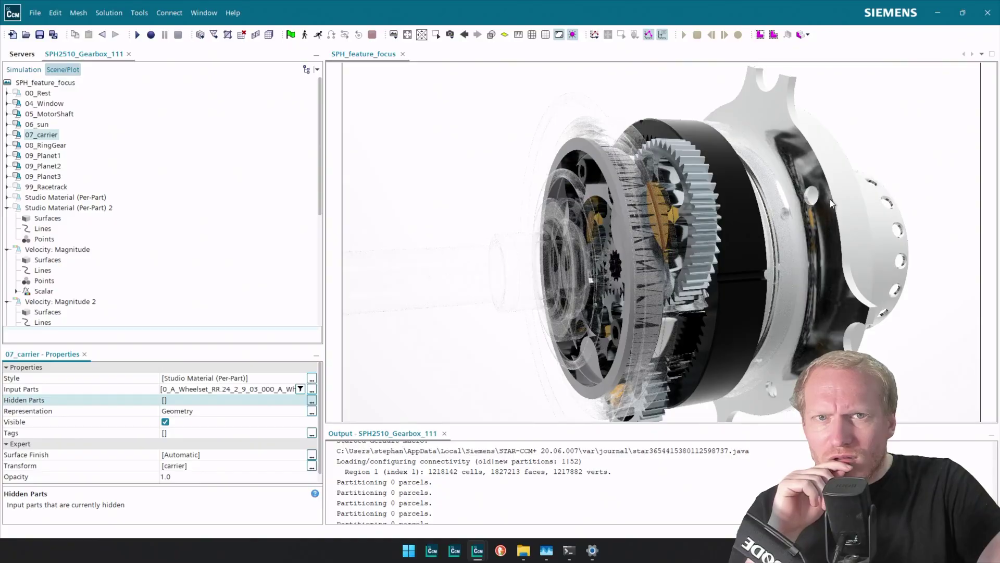
{"action": "left_click_drag", "start_coordinate": [903, 178], "coordinate": [824, 193]}
{"action": "scroll", "coordinate": [173, 431], "scroll_direction": "down", "scroll_amount": 1}
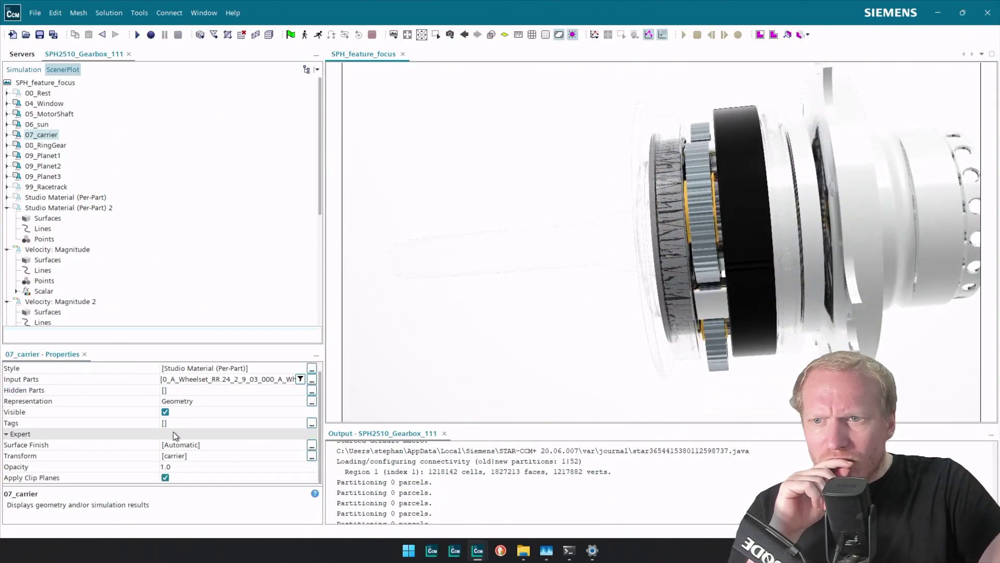
{"action": "scroll", "coordinate": [738, 211], "scroll_direction": "down", "scroll_amount": 2}
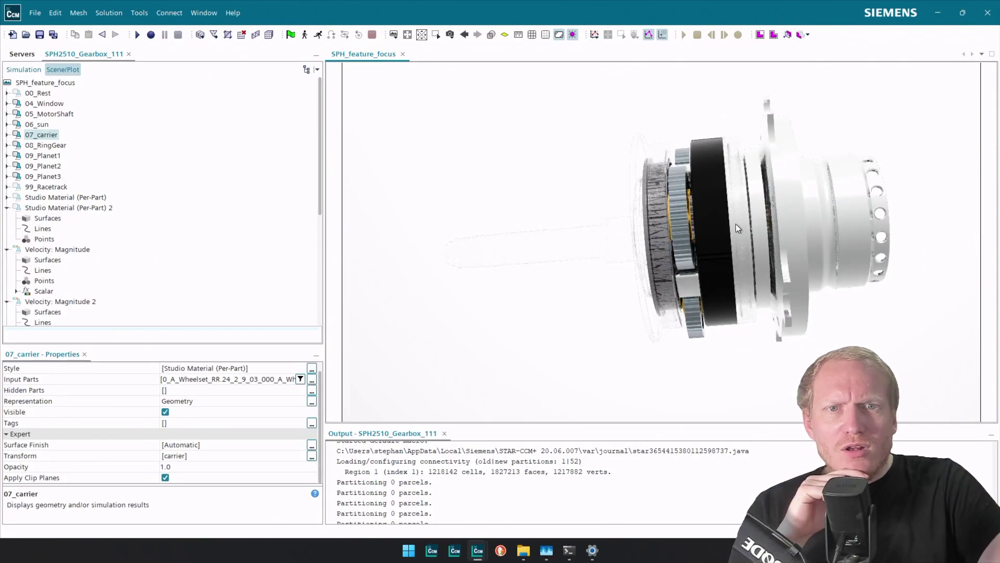
{"action": "left_click_drag", "start_coordinate": [874, 239], "coordinate": [687, 238]}
{"action": "scroll", "coordinate": [688, 238], "scroll_direction": "up", "scroll_amount": 4}
{"action": "scroll", "coordinate": [688, 238], "scroll_direction": "down", "scroll_amount": 3}
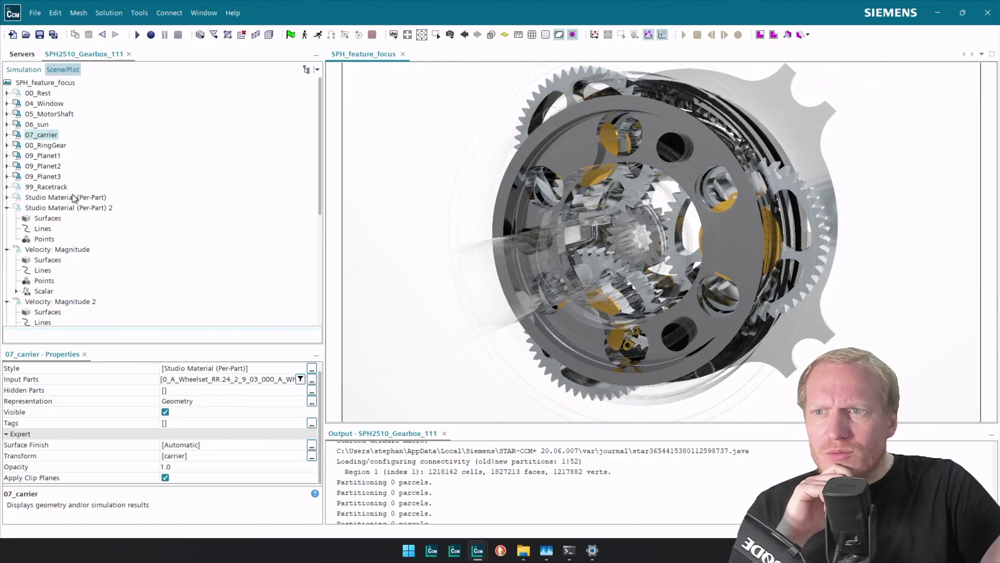
Step: Show the Velocity: Magnitude displayer's particles in the scene and hide the 07_carrier displayer
{"action": "scroll", "coordinate": [72, 211], "scroll_direction": "down", "scroll_amount": 1}
{"action": "left_click", "coordinate": [7, 176]}
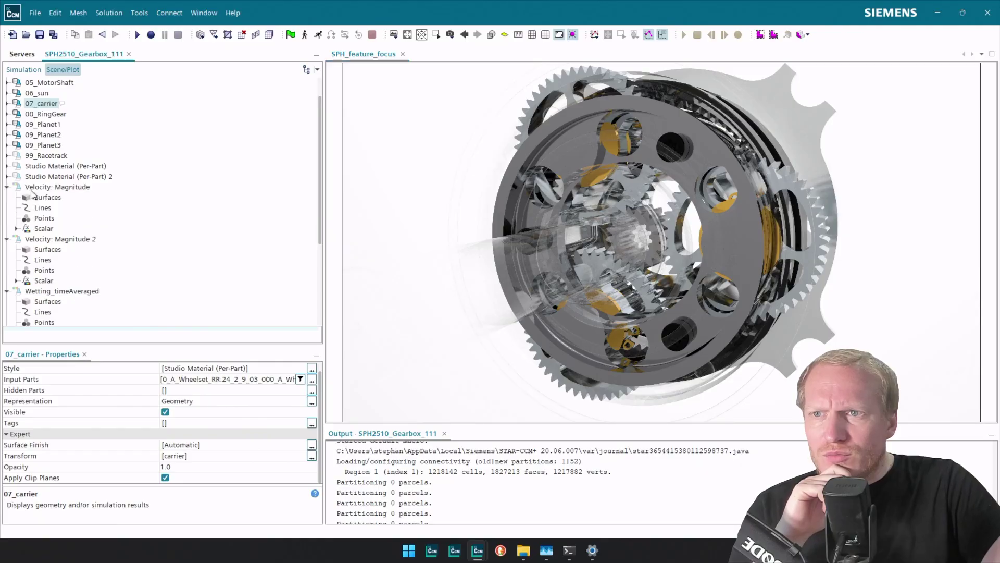
{"action": "left_click", "coordinate": [51, 187]}
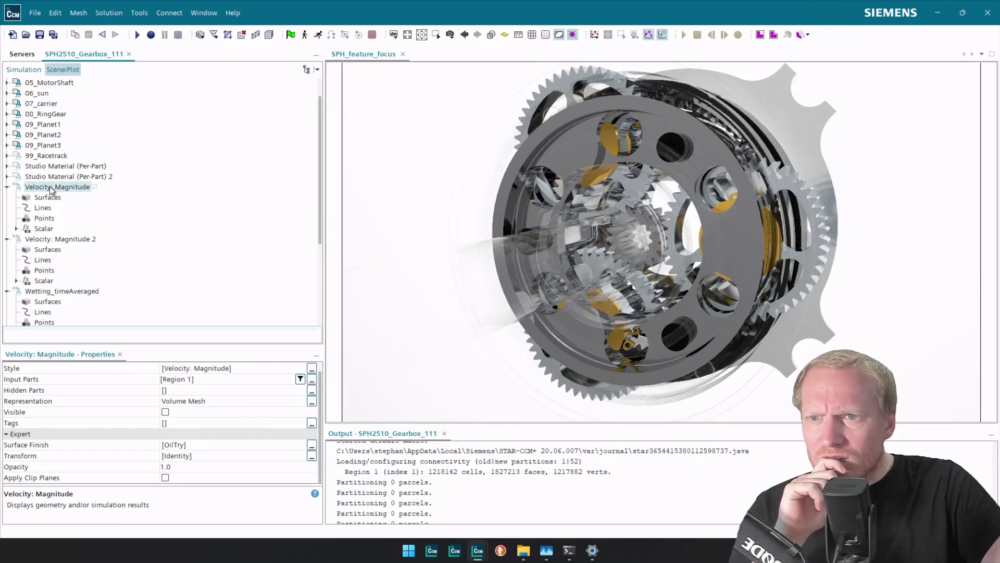
{"action": "double_click", "coordinate": [50, 187]}
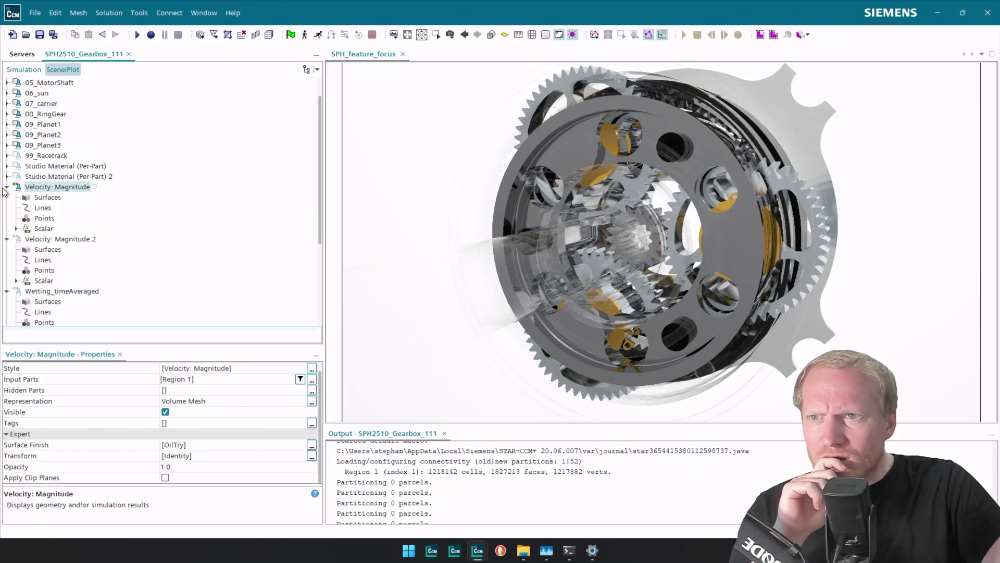
{"action": "left_click", "coordinate": [7, 187]}
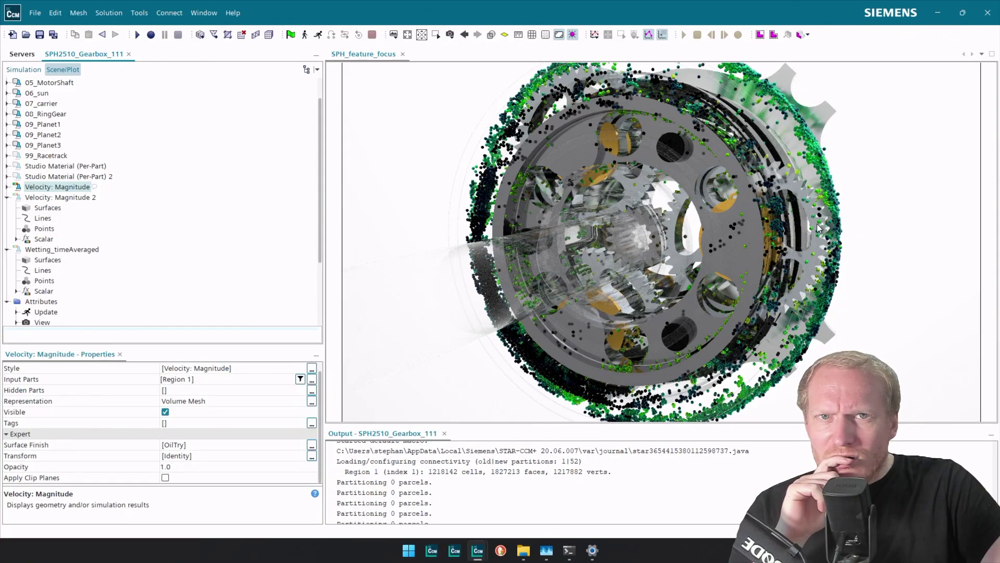
{"action": "left_click_drag", "start_coordinate": [818, 228], "coordinate": [489, 226]}
{"action": "left_click_drag", "start_coordinate": [587, 236], "coordinate": [691, 223]}
{"action": "scroll", "coordinate": [424, 256], "scroll_direction": "up", "scroll_amount": 4}
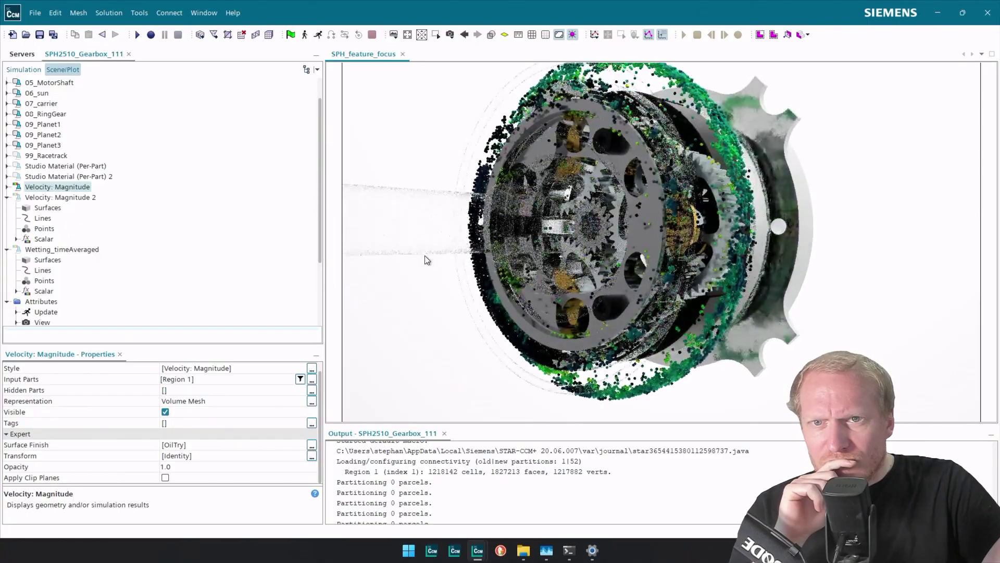
{"action": "left_click_drag", "start_coordinate": [425, 256], "coordinate": [787, 252]}
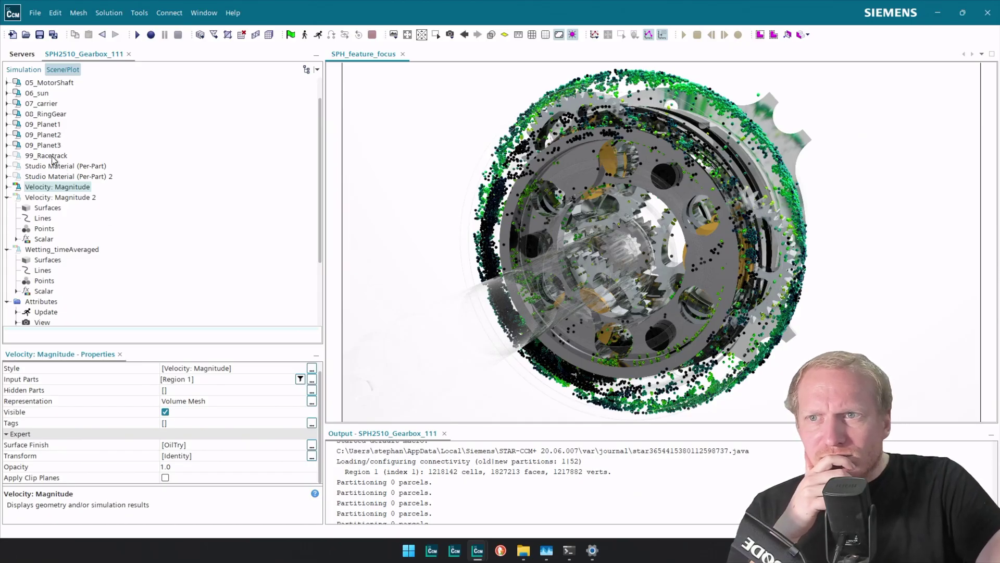
{"action": "left_click", "coordinate": [47, 106]}
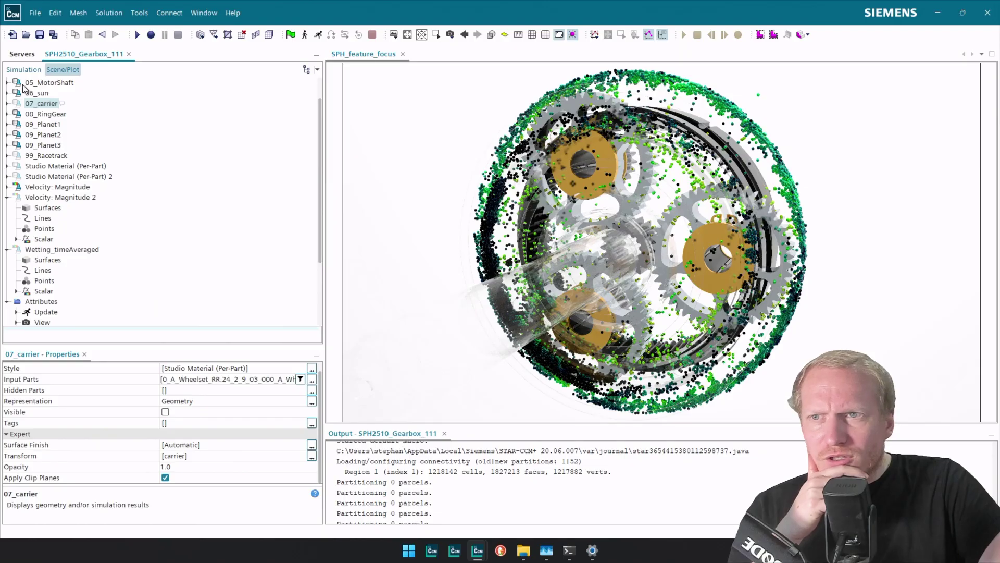
Step: Set the surface finish of the 09_Planet1, 09_Planet2 and 09_Planet3 displayers together to the Stainless Steel metal
{"action": "left_click", "coordinate": [51, 124]}
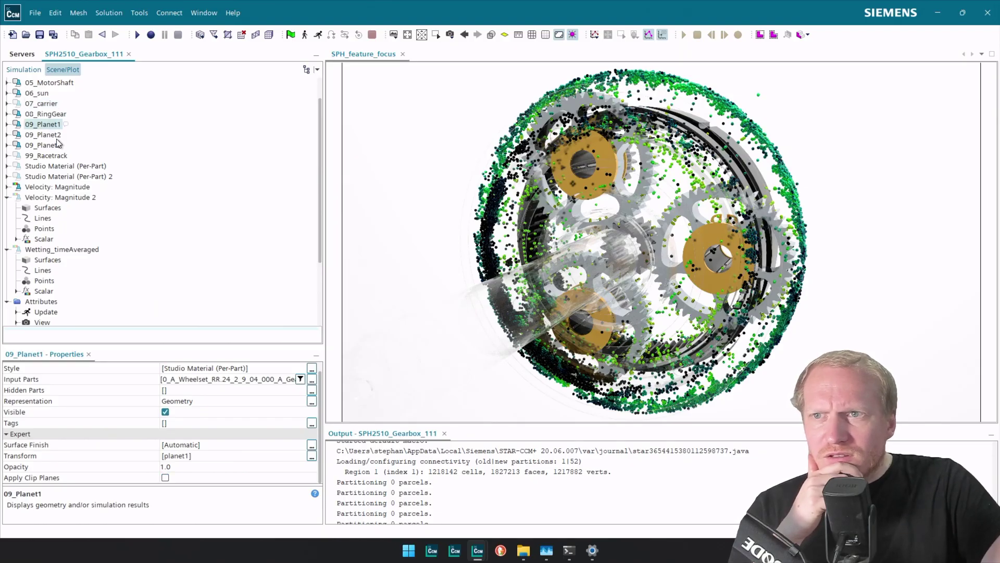
{"action": "left_click", "coordinate": [51, 146], "text": "shift"}
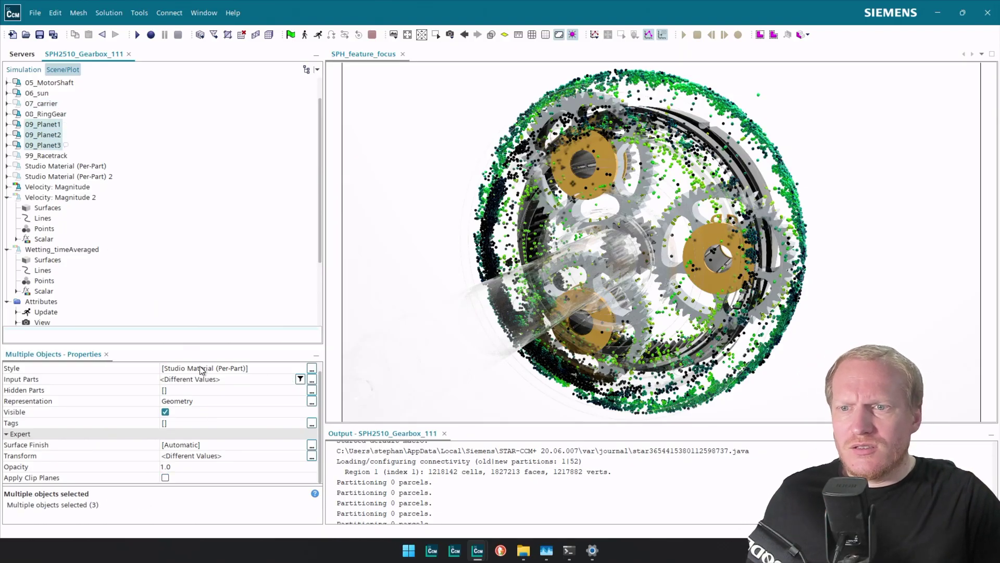
{"action": "left_click", "coordinate": [206, 457]}
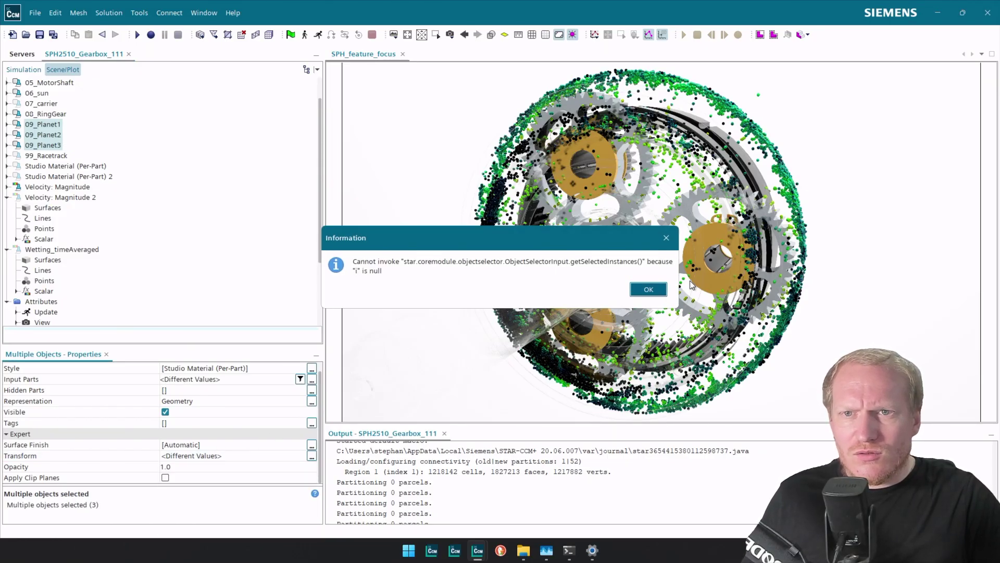
{"action": "left_click", "coordinate": [649, 289]}
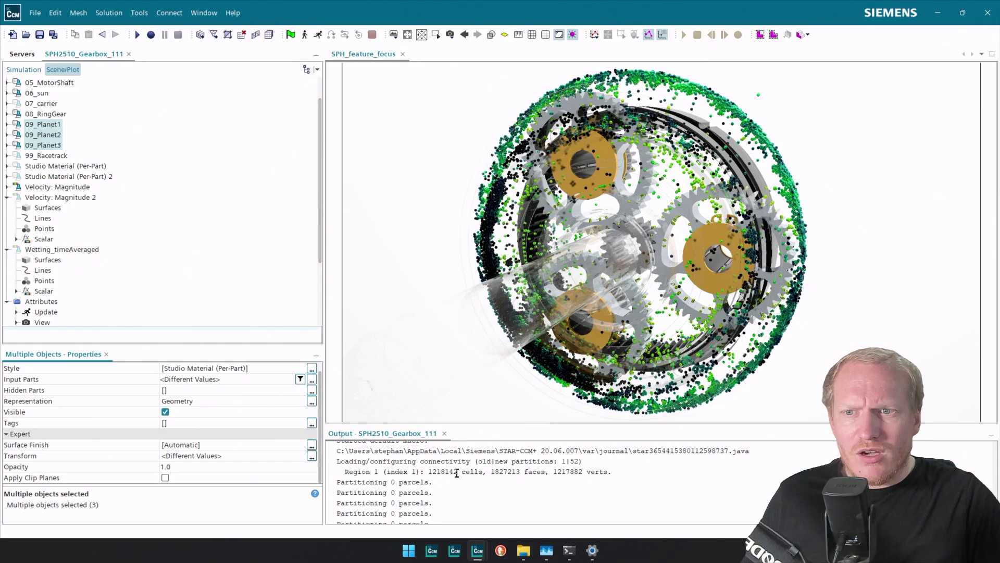
{"action": "left_click", "coordinate": [211, 446]}
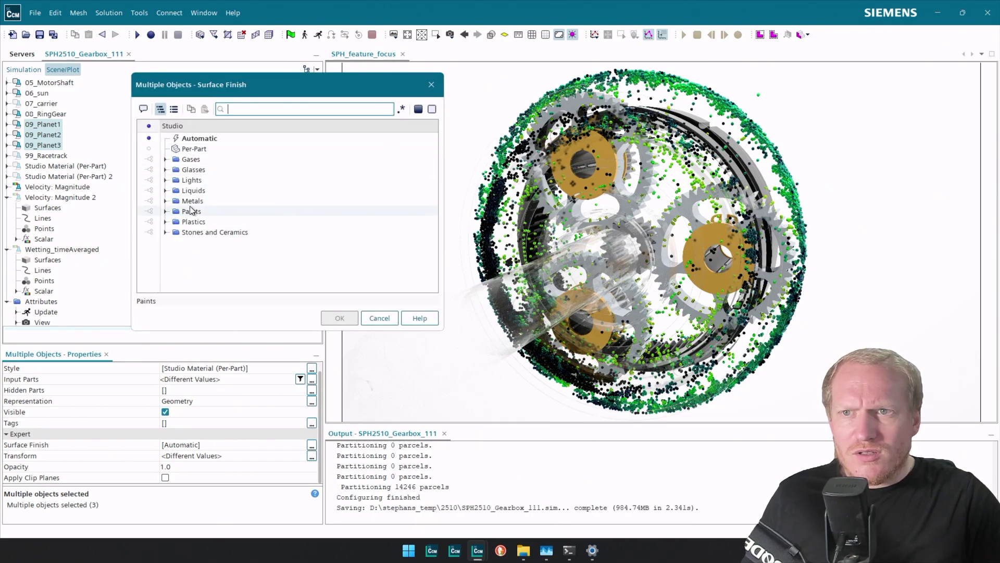
{"action": "left_click", "coordinate": [165, 201]}
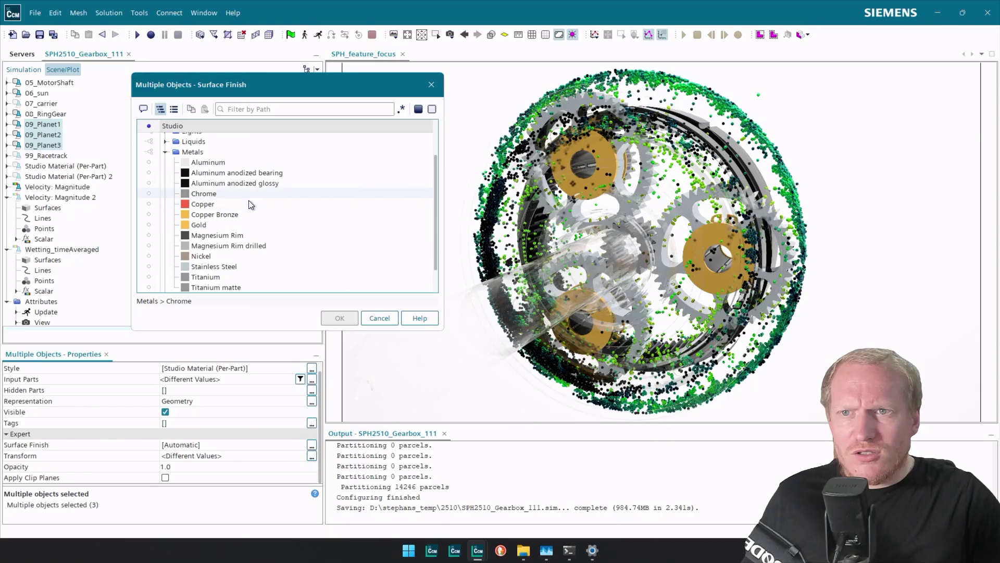
{"action": "left_click", "coordinate": [239, 268]}
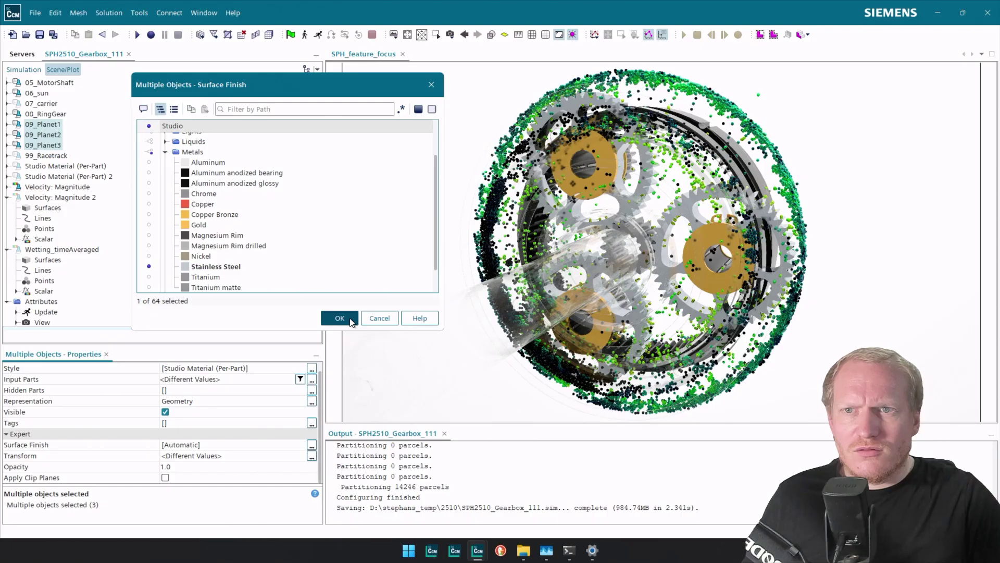
{"action": "left_click", "coordinate": [339, 319]}
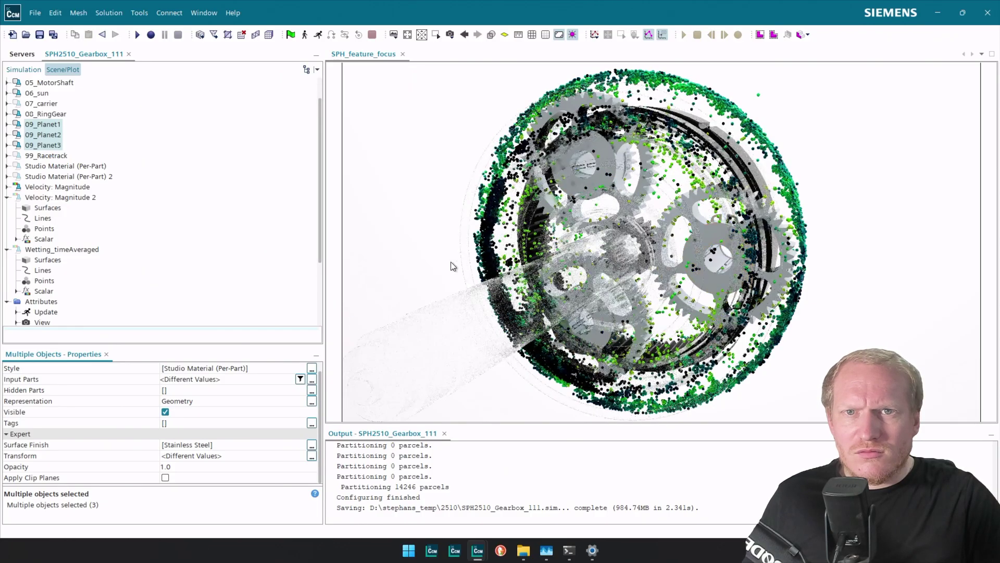
Step: Examine the oil particles around the stainless steel planet gears and sun gear from both sides of the gearbox
{"action": "scroll", "coordinate": [655, 304], "scroll_direction": "up", "scroll_amount": 2}
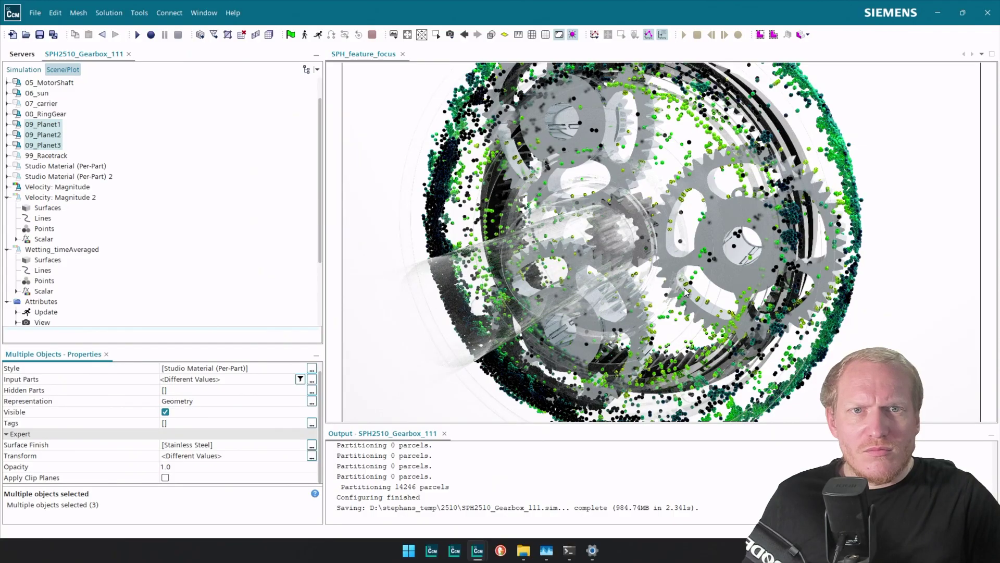
{"action": "mouse_move", "coordinate": [720, 260]}
{"action": "left_mouse_down"}
{"action": "mouse_move", "coordinate": [512, 270]}
{"action": "mouse_move", "coordinate": [756, 251]}
{"action": "mouse_move", "coordinate": [424, 255]}
{"action": "mouse_move", "coordinate": [747, 270]}
{"action": "mouse_move", "coordinate": [753, 258]}
{"action": "mouse_move", "coordinate": [717, 301]}
{"action": "mouse_move", "coordinate": [440, 284]}
{"action": "mouse_move", "coordinate": [914, 253]}
{"action": "mouse_move", "coordinate": [834, 253]}
{"action": "mouse_move", "coordinate": [746, 271]}
{"action": "mouse_move", "coordinate": [718, 252]}
{"action": "left_mouse_up"}
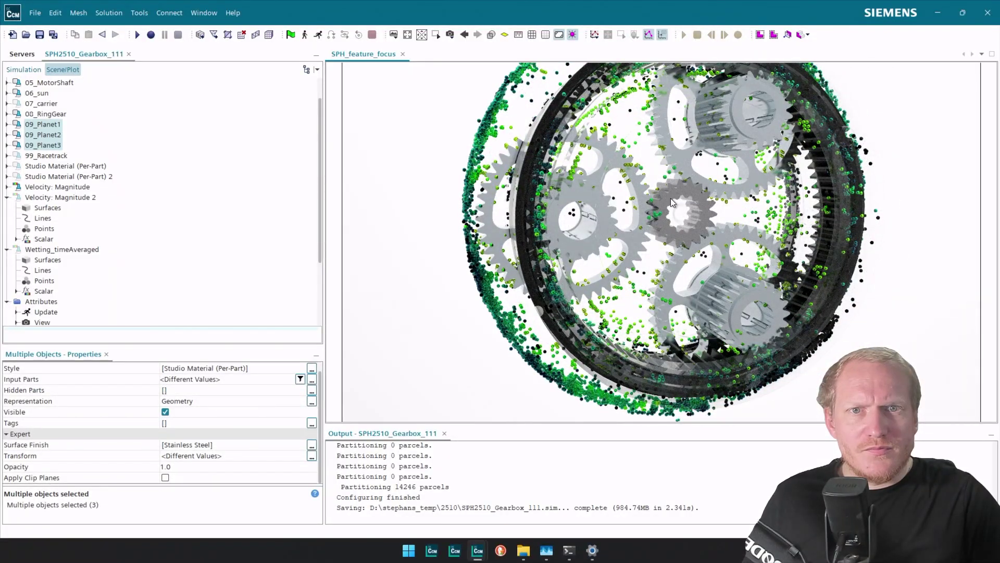
{"action": "left_click_drag", "start_coordinate": [671, 198], "coordinate": [696, 245]}
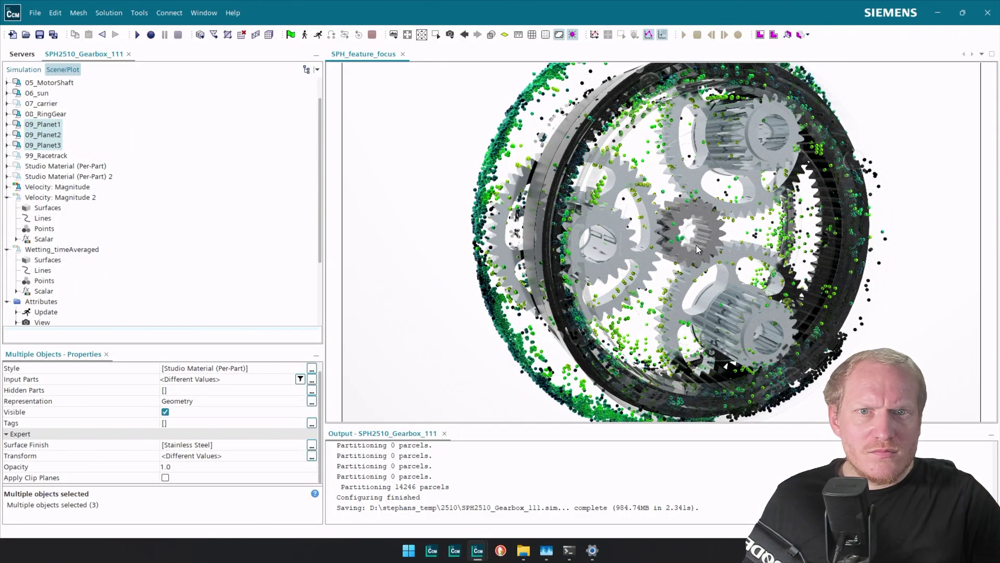
{"action": "scroll", "coordinate": [697, 253], "scroll_direction": "down", "scroll_amount": 2}
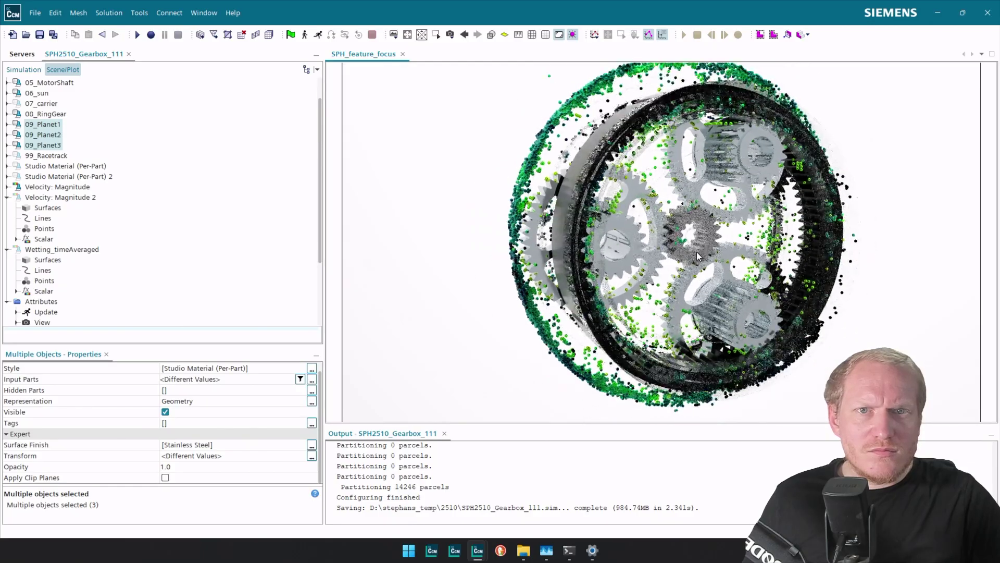
{"action": "scroll", "coordinate": [697, 252], "scroll_direction": "down", "scroll_amount": 1}
{"action": "right_click_drag", "start_coordinate": [697, 252], "coordinate": [683, 256]}
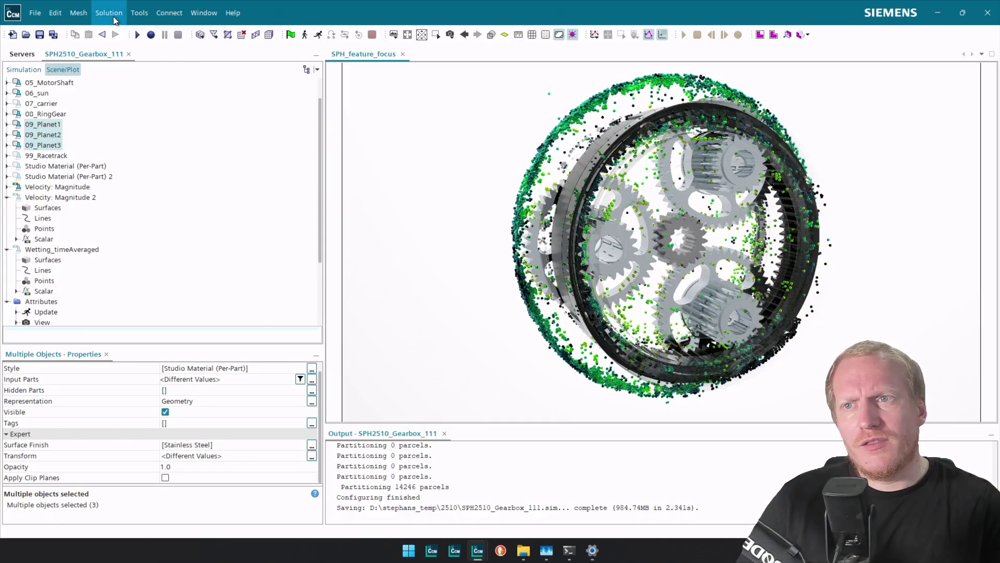
Step: Return to the simulation tree and collapse the Studio Scene 1 node and the geometry Parts node
{"action": "scroll", "coordinate": [74, 114], "scroll_direction": "up", "scroll_amount": 1}
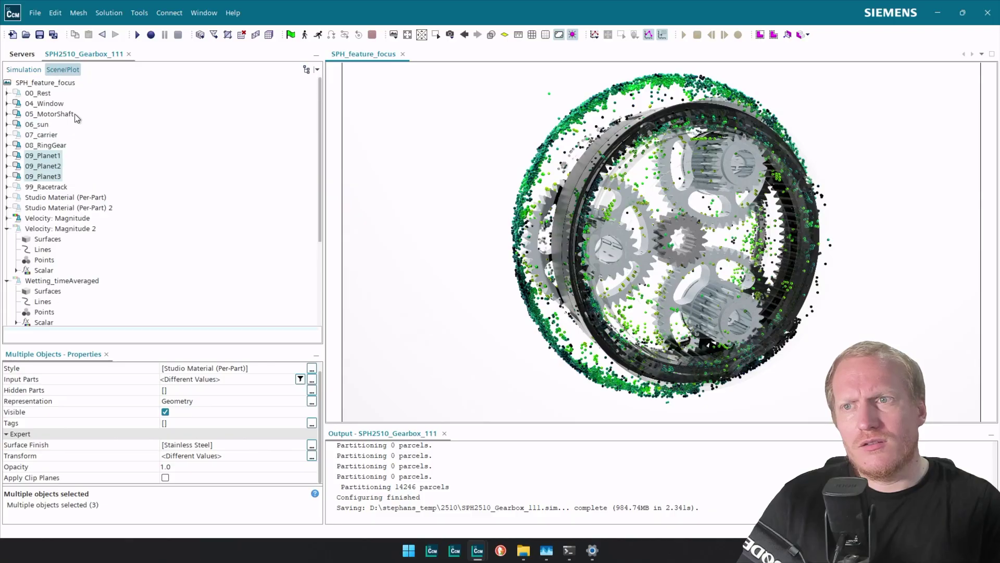
{"action": "left_click", "coordinate": [32, 72]}
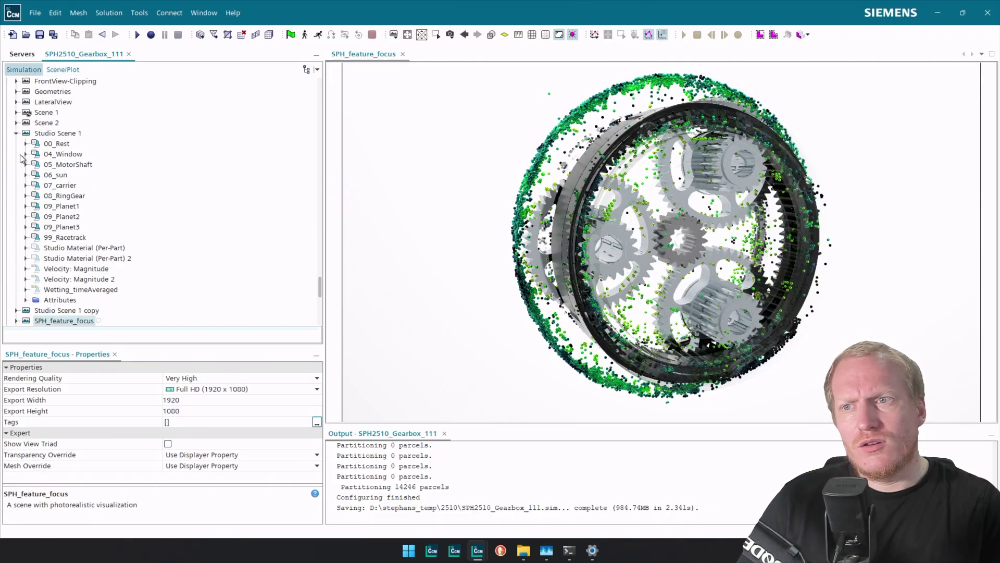
{"action": "left_click", "coordinate": [17, 133]}
{"action": "scroll", "coordinate": [134, 192], "scroll_direction": "up", "scroll_amount": 10}
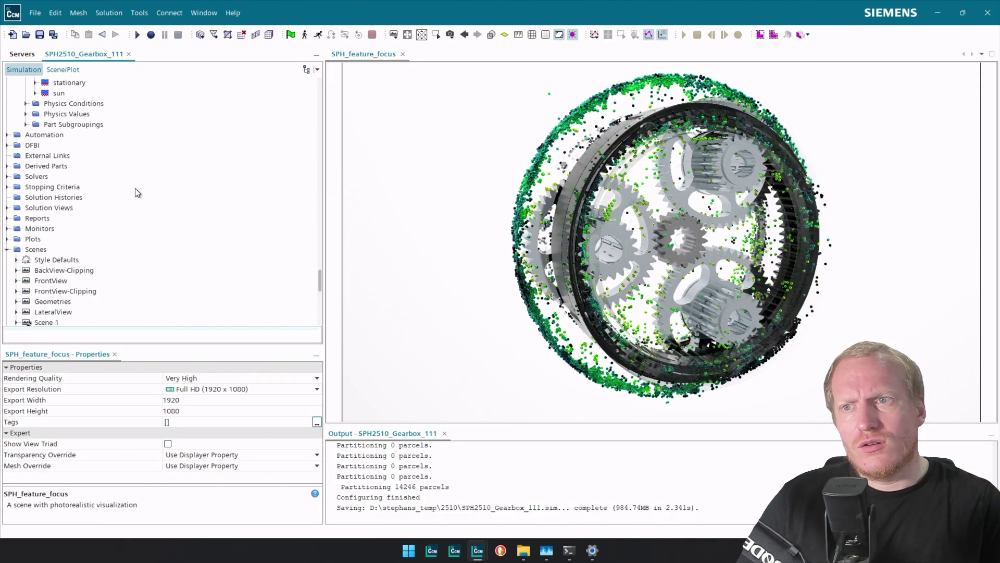
{"action": "scroll", "coordinate": [136, 190], "scroll_direction": "up", "scroll_amount": 10}
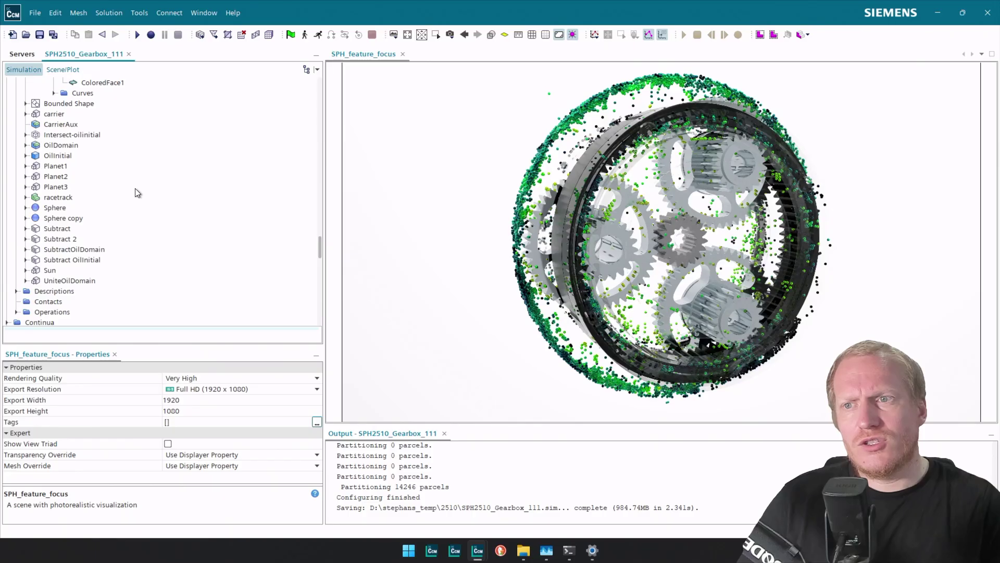
{"action": "scroll", "coordinate": [121, 191], "scroll_direction": "up", "scroll_amount": 15}
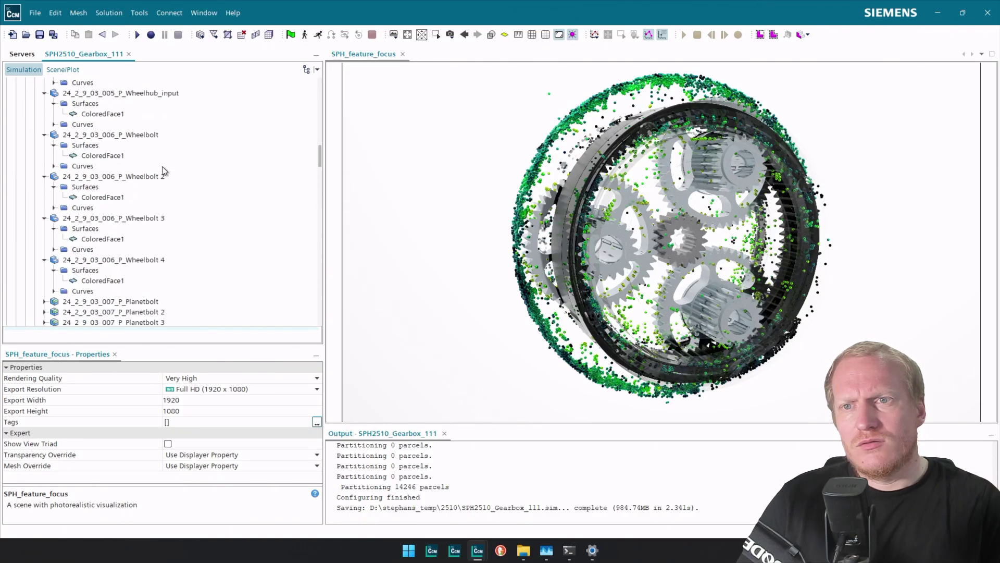
{"action": "left_click_drag", "start_coordinate": [320, 140], "coordinate": [320, 74]}
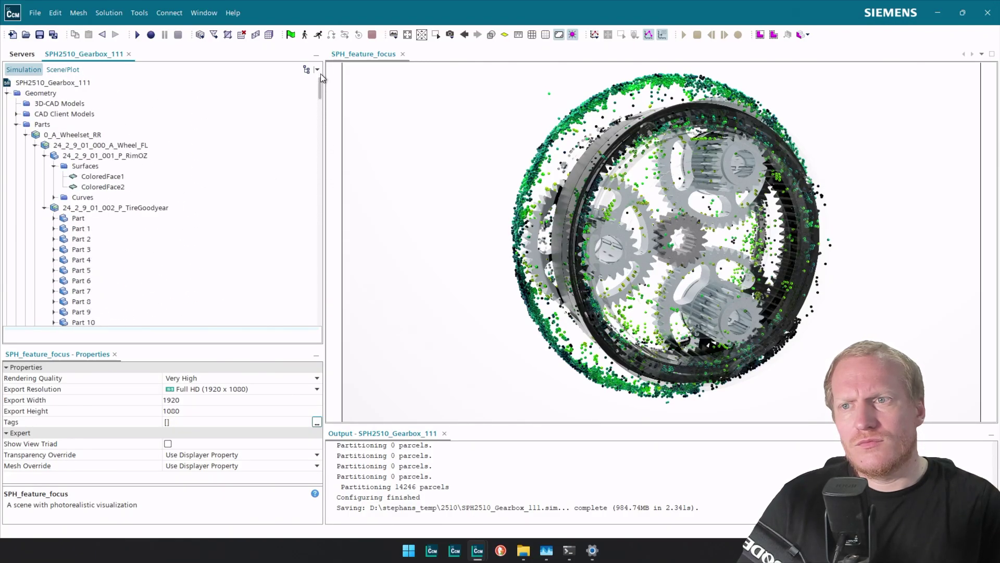
{"action": "left_click", "coordinate": [17, 125]}
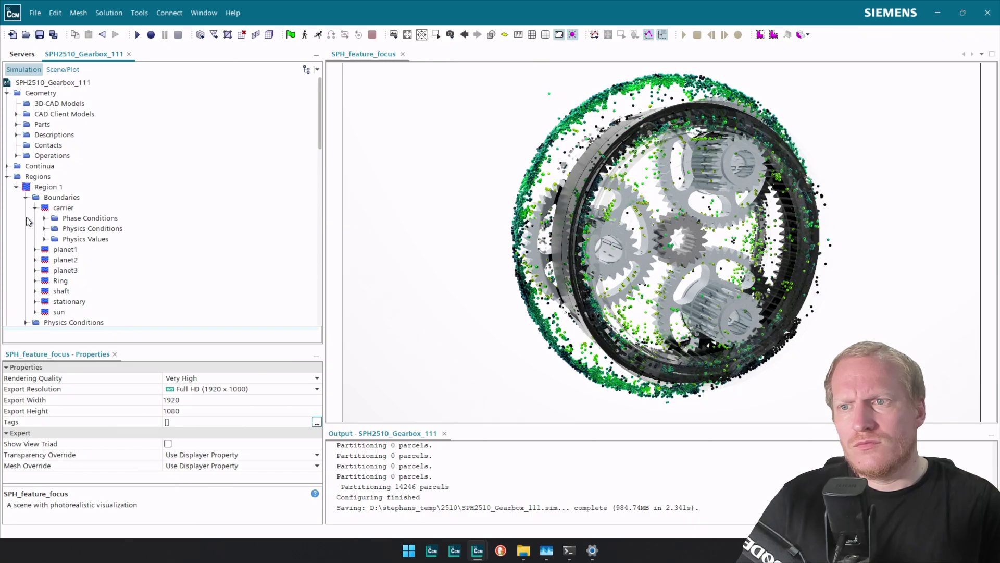
Step: Enable the optional Adaptive Particles model for the Physics 1 continuum
{"action": "left_click", "coordinate": [7, 166]}
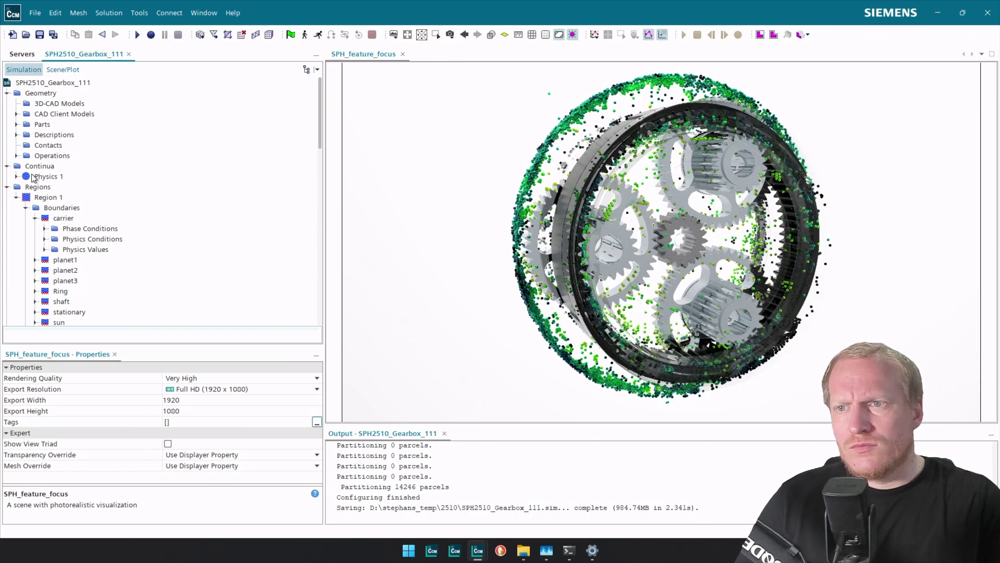
{"action": "left_click", "coordinate": [16, 177]}
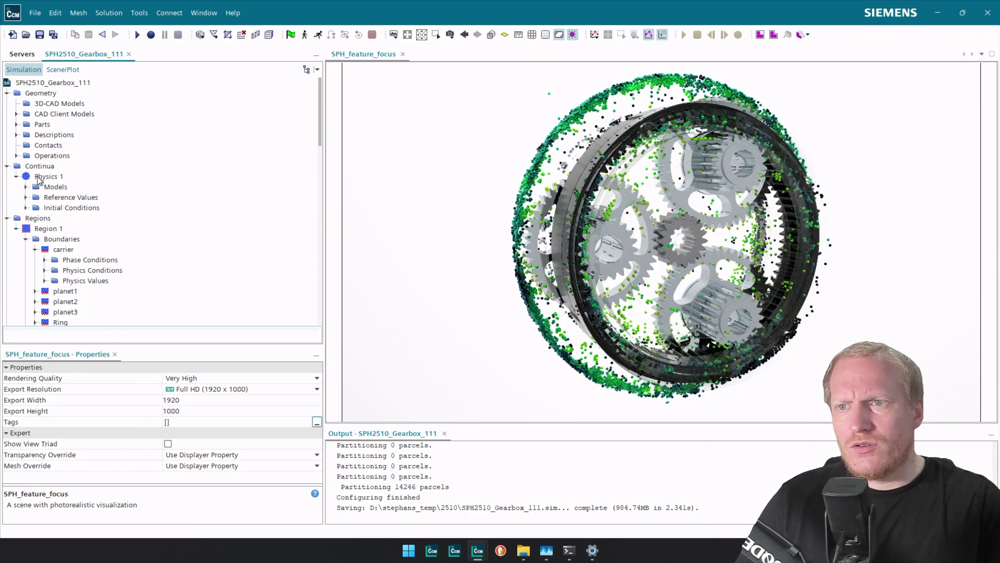
{"action": "left_click", "coordinate": [26, 186]}
{"action": "double_click", "coordinate": [63, 188]}
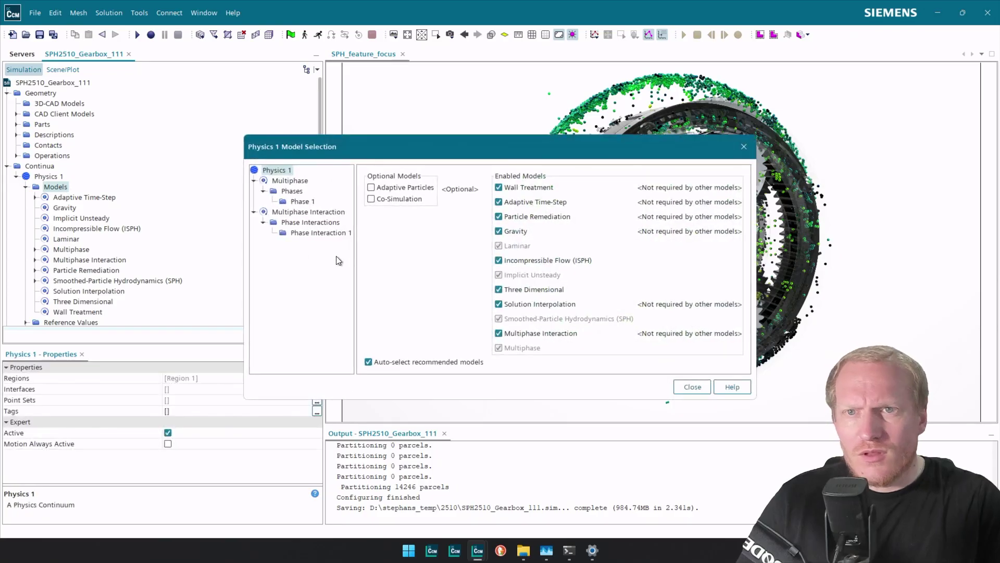
{"action": "left_click", "coordinate": [371, 187]}
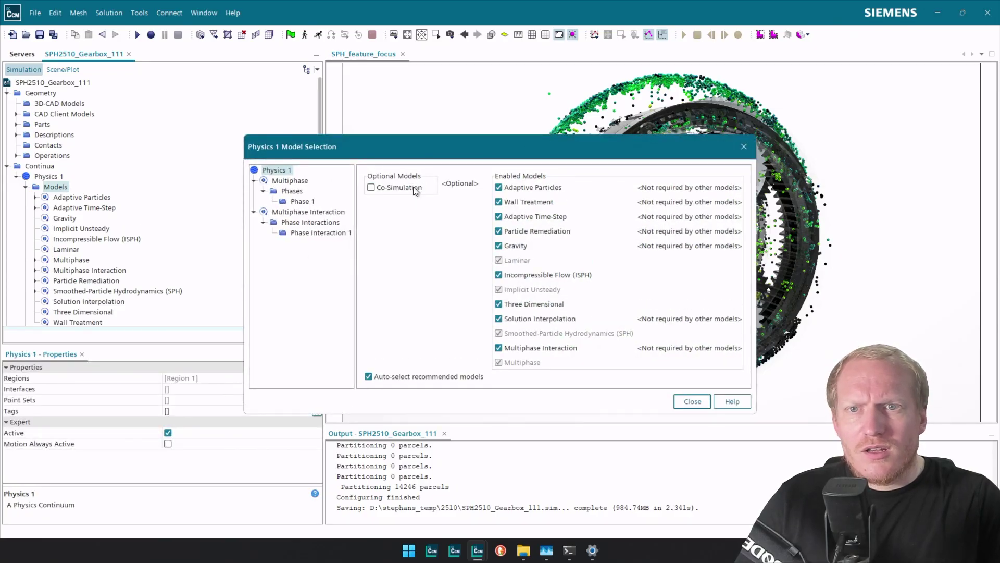
{"action": "left_click", "coordinate": [693, 402]}
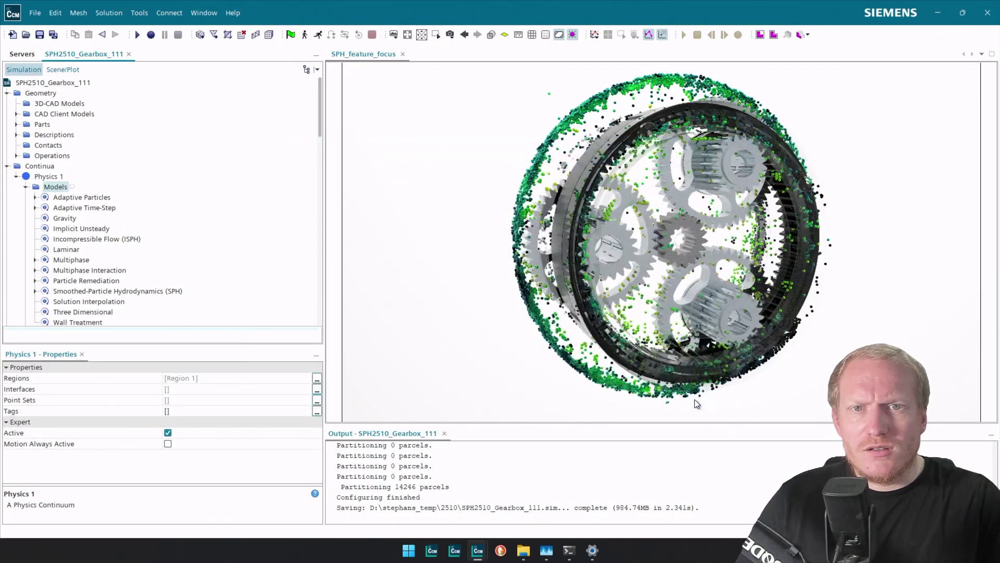
Step: Expand the Adaptive Particles model and select its Adaptive Particle Criteria manager
{"action": "left_click", "coordinate": [35, 197]}
{"action": "left_click", "coordinate": [71, 209]}
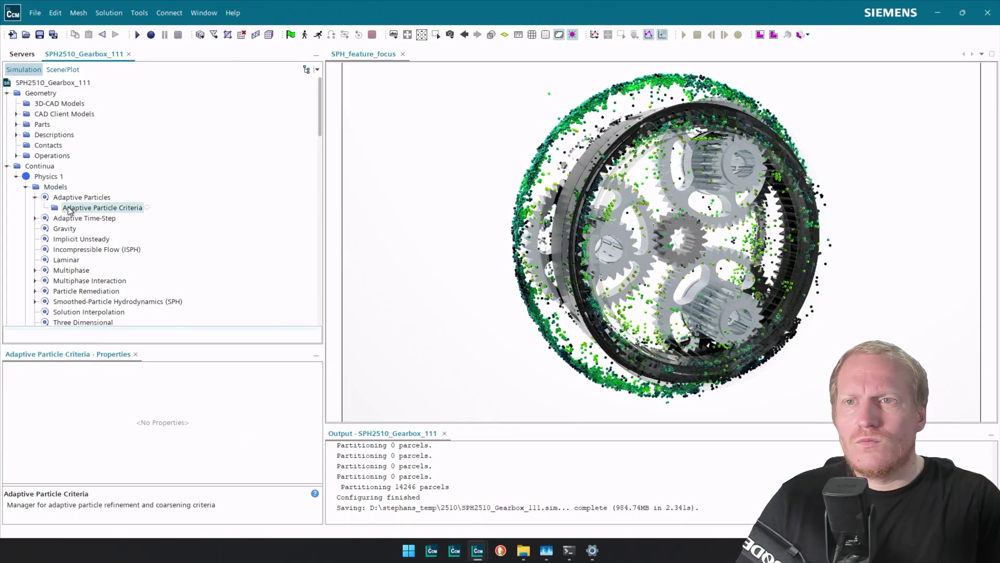
{"action": "left_click", "coordinate": [174, 10]}
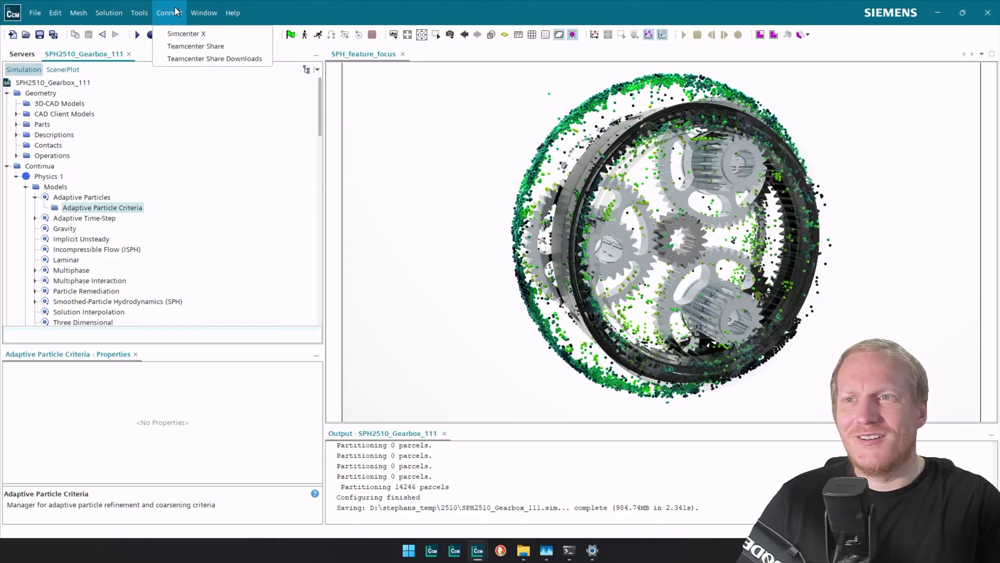
{"action": "left_click", "coordinate": [180, 7]}
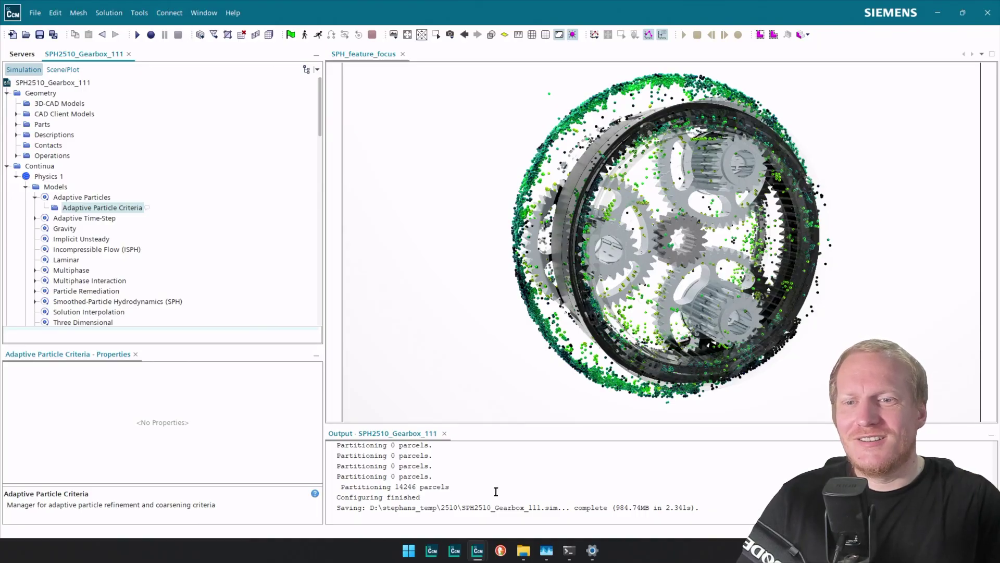
Step: Switch to File Explorer and open the Sim_Files\2510 folder on the siemens network drive (N:)
{"action": "mouse_move", "coordinate": [523, 550]}
{"action": "mouse_move", "coordinate": [567, 500]}
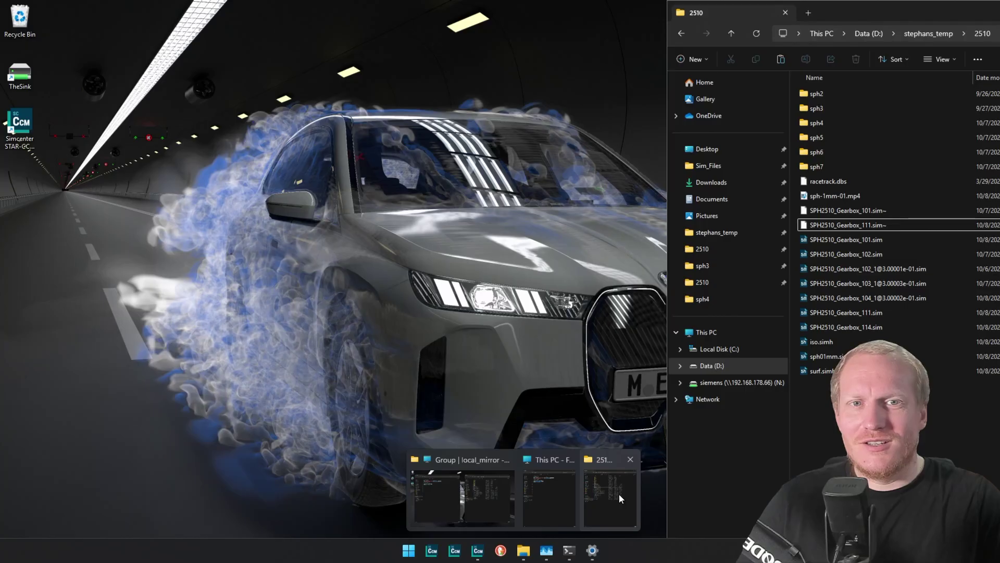
{"action": "left_click", "coordinate": [619, 493]}
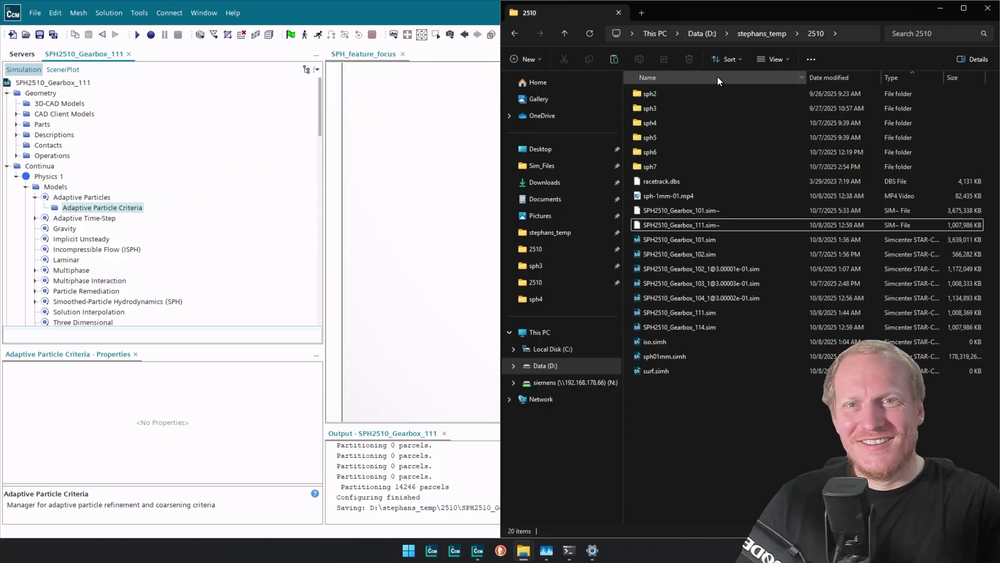
{"action": "left_click", "coordinate": [567, 382]}
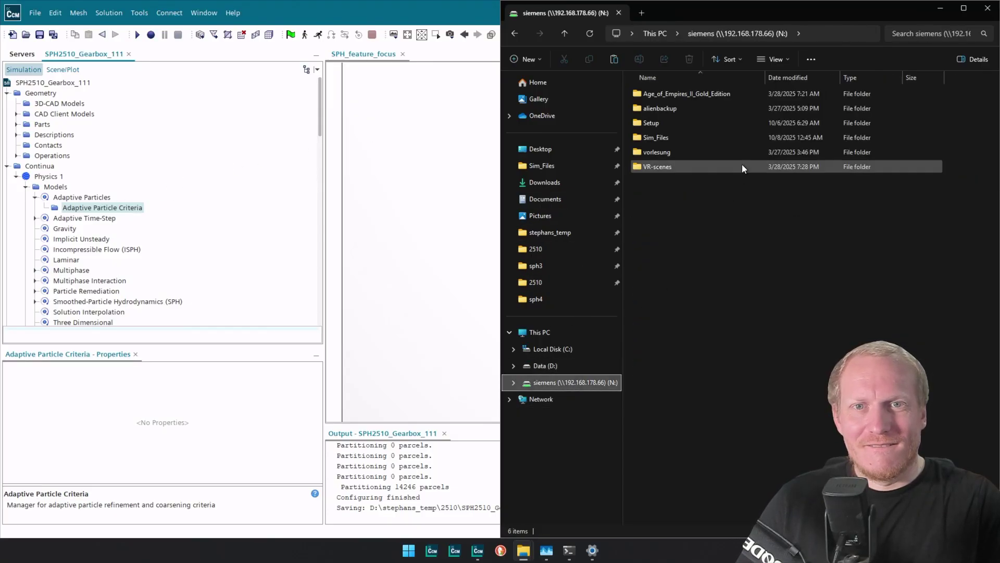
{"action": "double_click", "coordinate": [690, 139]}
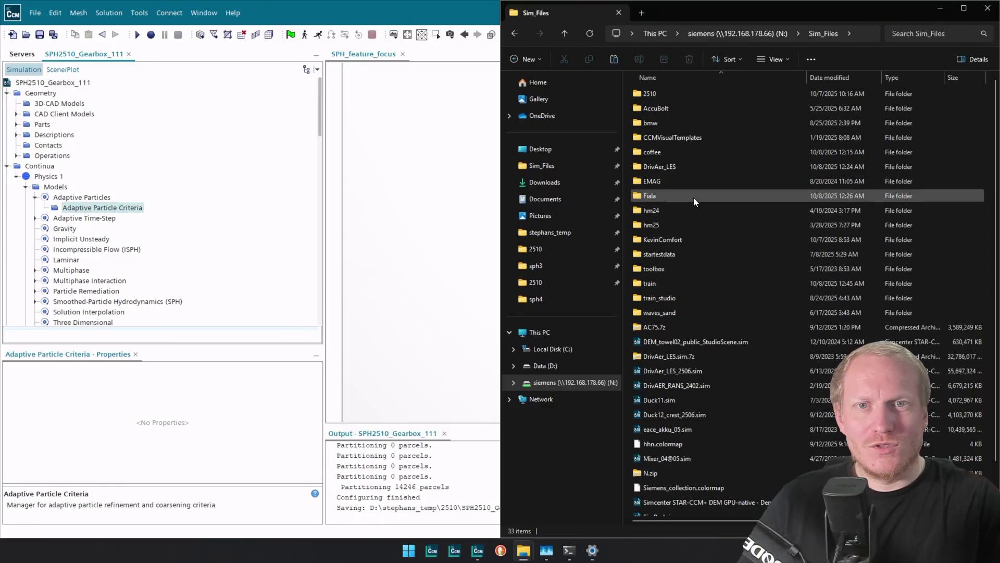
{"action": "double_click", "coordinate": [693, 92]}
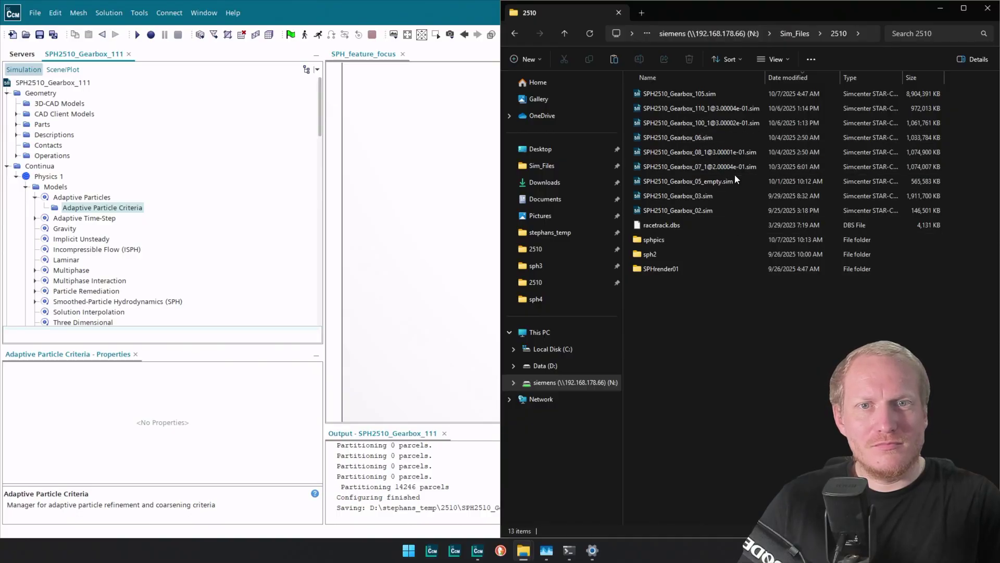
{"action": "left_click", "coordinate": [735, 152]}
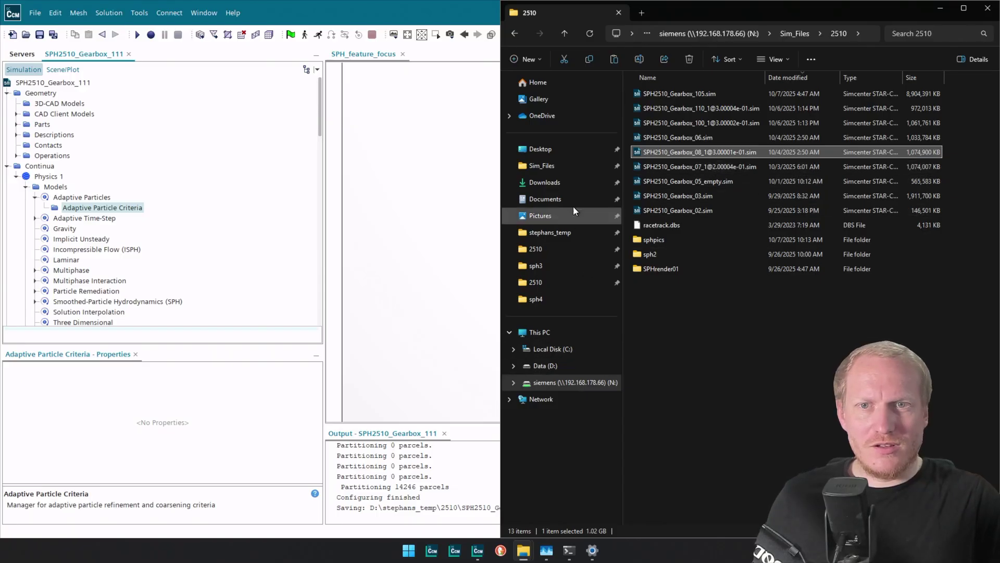
{"action": "left_click", "coordinate": [526, 284]}
{"action": "left_click", "coordinate": [544, 253]}
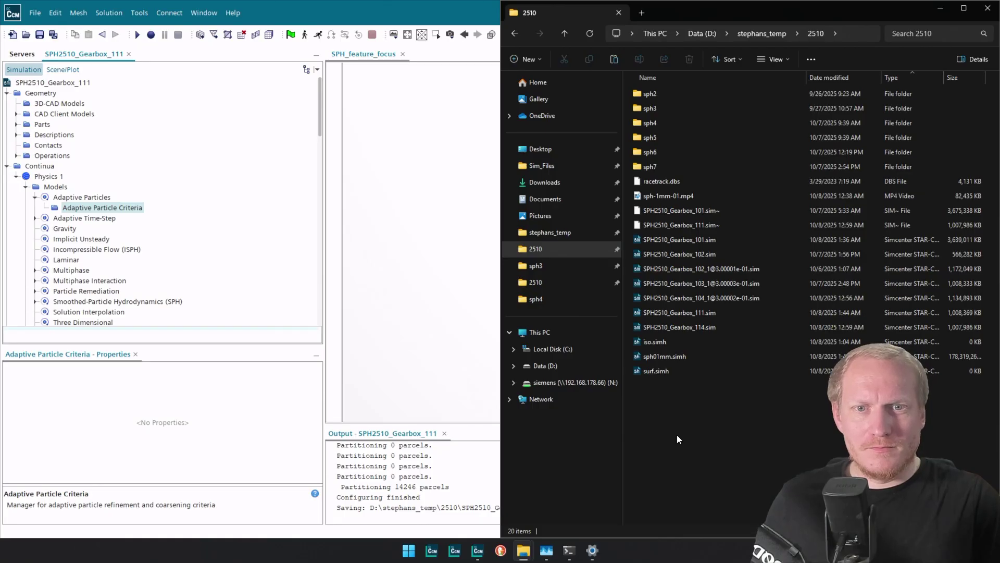
{"action": "key", "text": "ctrl+v"}
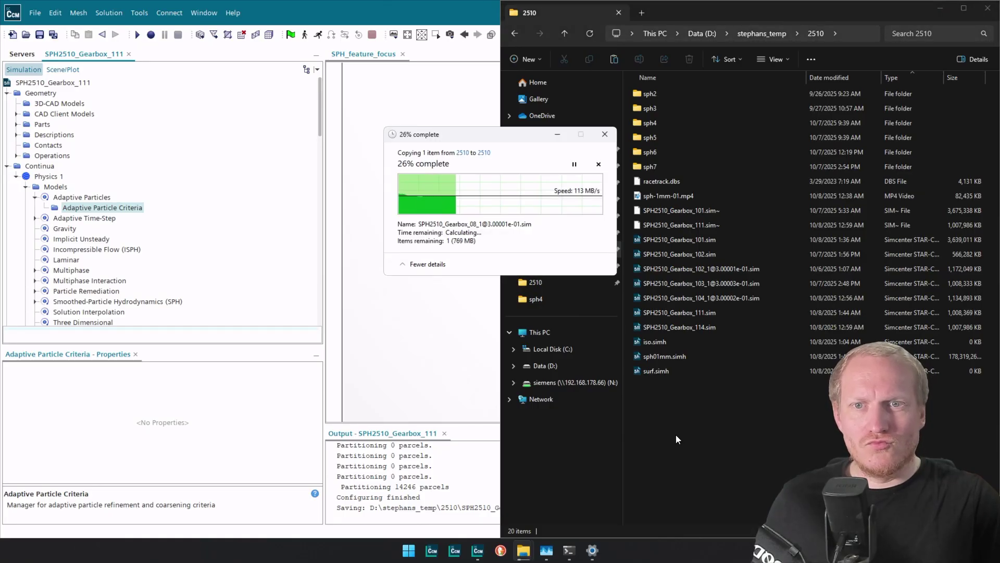
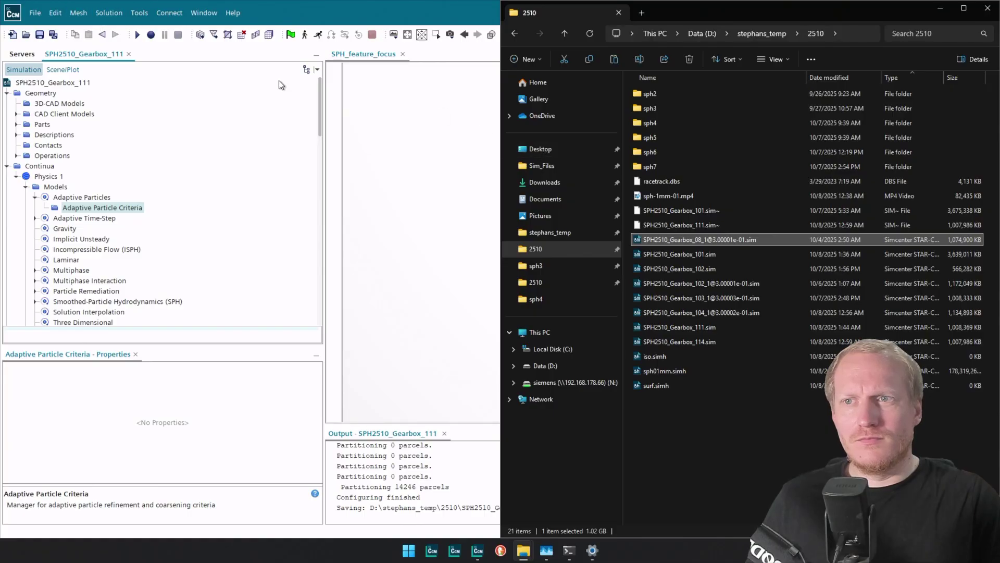
{"action": "left_click_drag", "start_coordinate": [727, 238], "coordinate": [242, 192]}
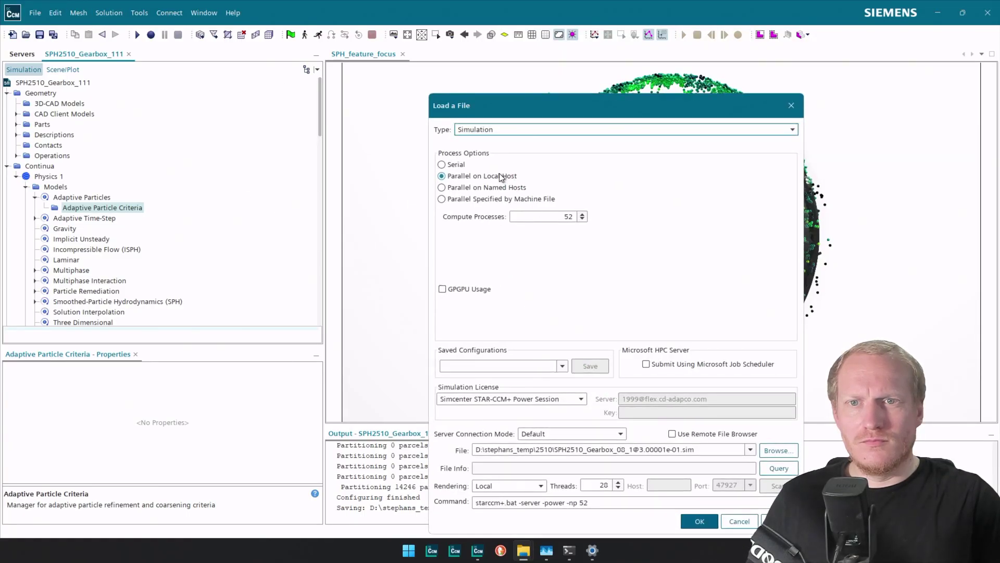
{"action": "left_click", "coordinate": [465, 164]}
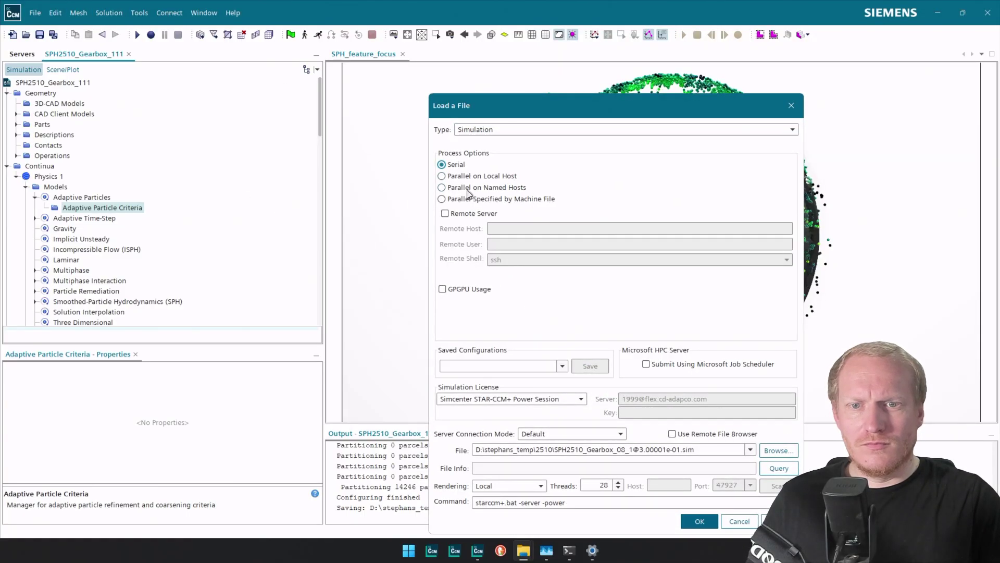
{"action": "left_click", "coordinate": [701, 526]}
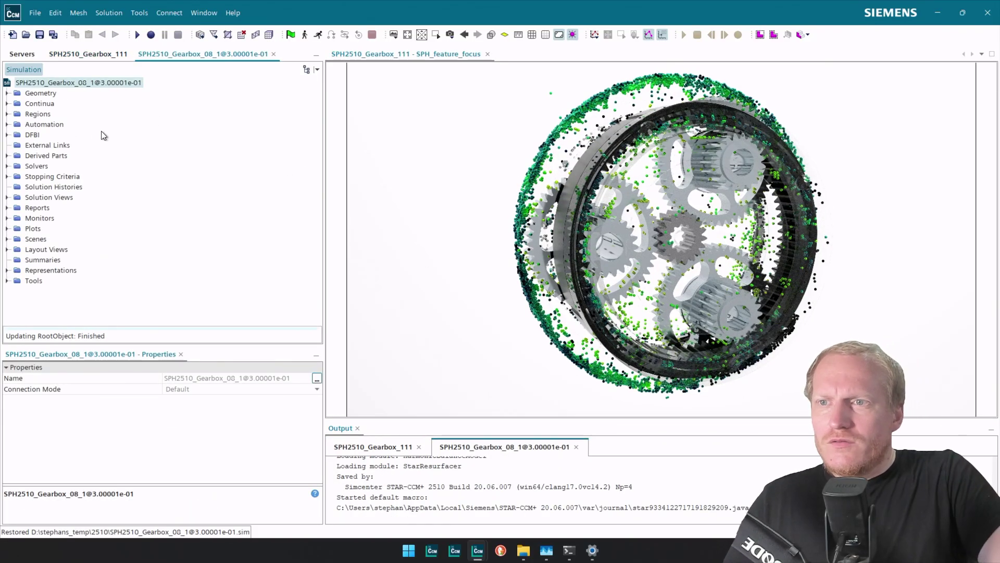
Step: Copy all cylinder particle refinement criteria, Planet-1 through SUN, from the Adaptive Particles model of the loaded SPH2510_Gearbox_08 simulation
{"action": "left_click", "coordinate": [7, 104]}
{"action": "left_click", "coordinate": [17, 114]}
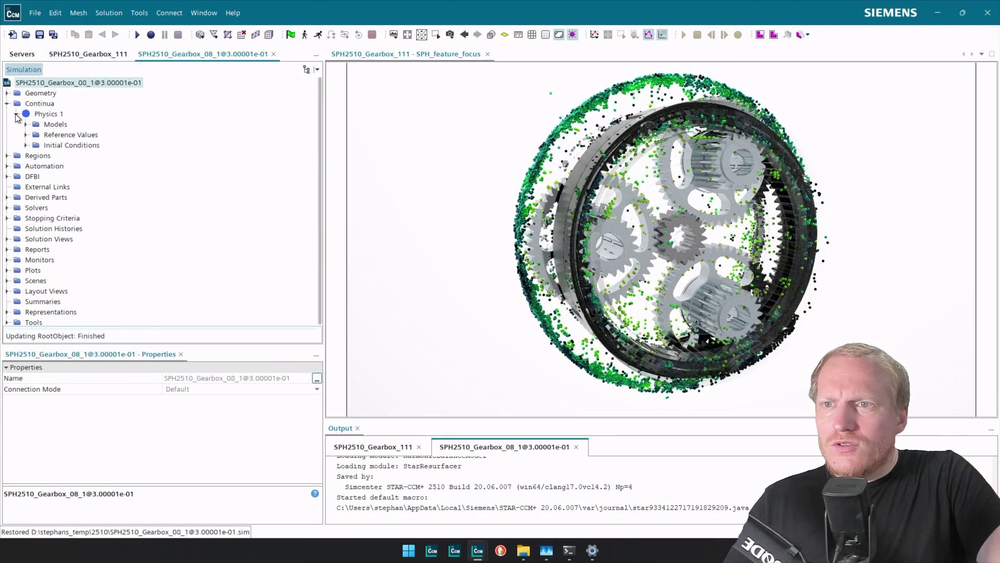
{"action": "left_click", "coordinate": [25, 124]}
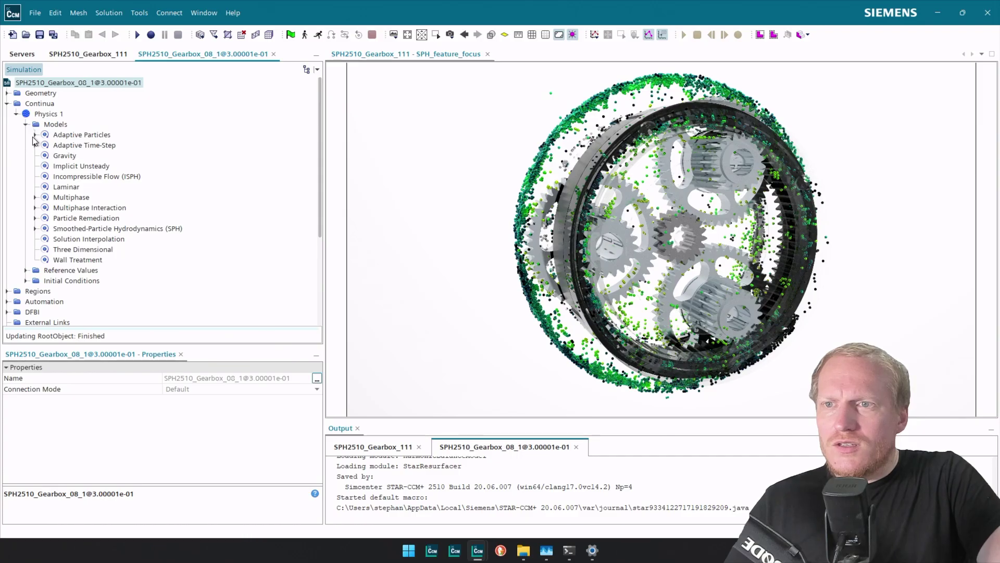
{"action": "left_click", "coordinate": [35, 135]}
{"action": "left_click", "coordinate": [45, 145]}
{"action": "left_click", "coordinate": [110, 156]}
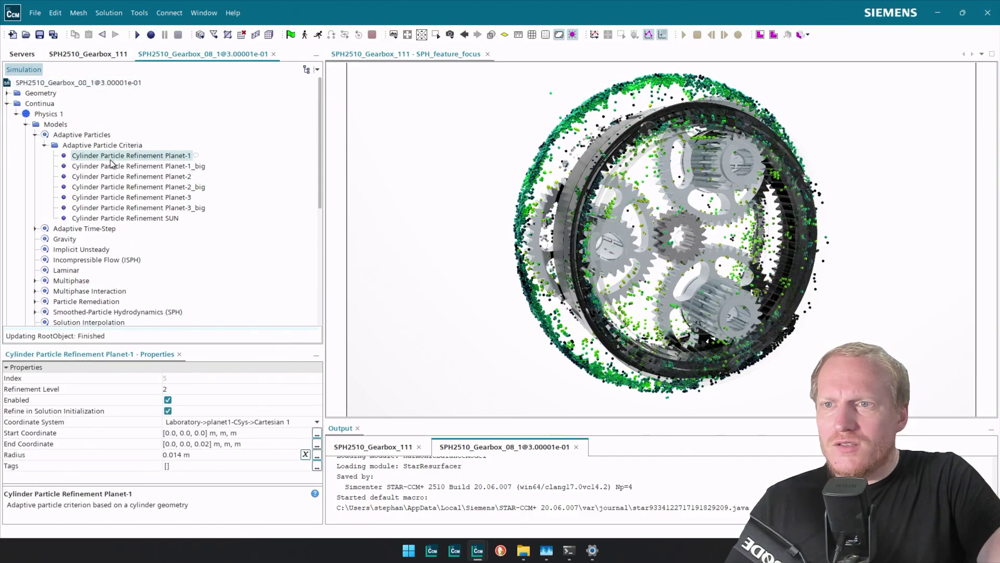
{"action": "left_click", "coordinate": [159, 217], "text": "shift"}
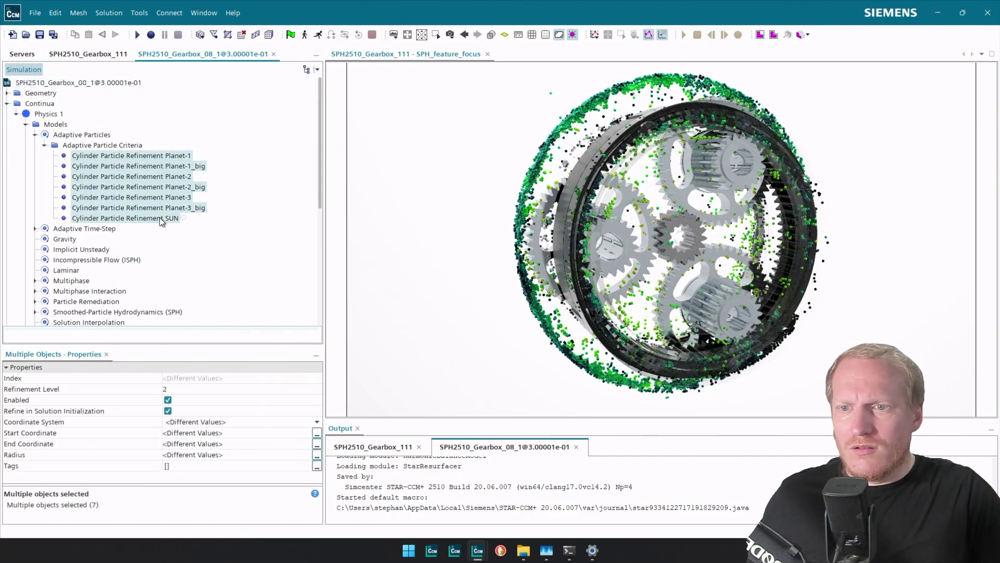
{"action": "right_click", "coordinate": [156, 205]}
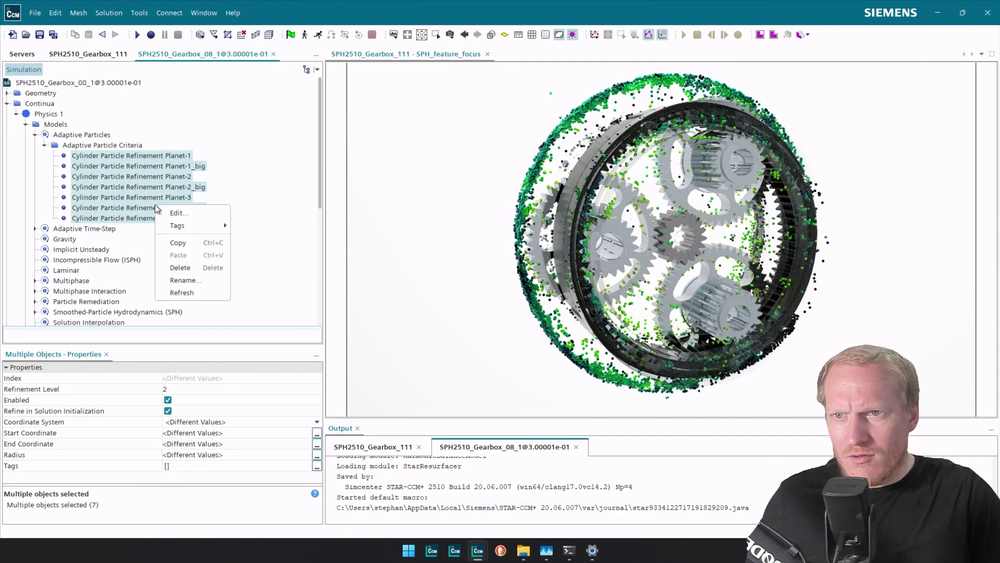
Step: Paste the cylinder refinements into the Adaptive Particle Criteria of SPH2510_Gearbox_111 and save the simulation
{"action": "left_click", "coordinate": [87, 59]}
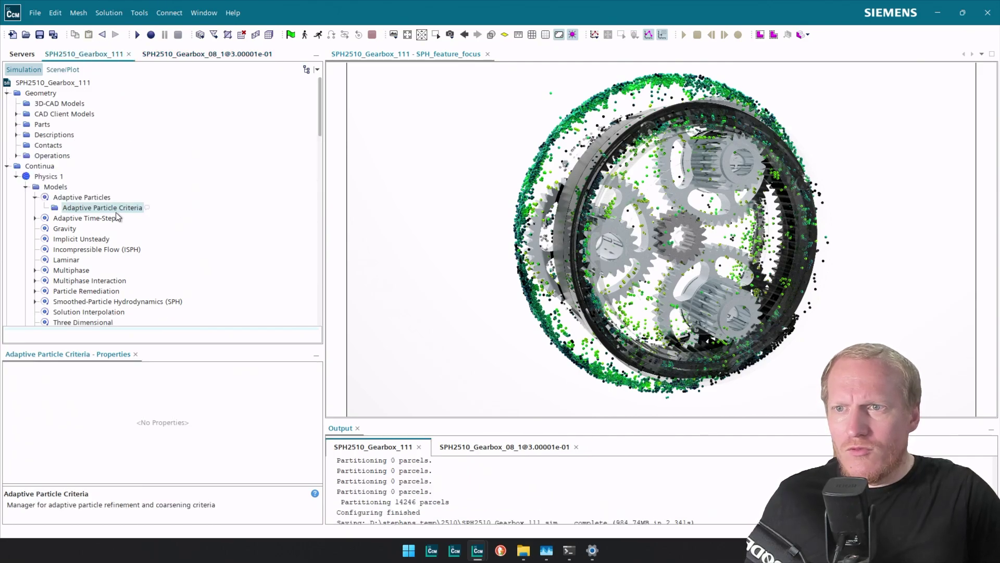
{"action": "key", "text": "ctrl+v"}
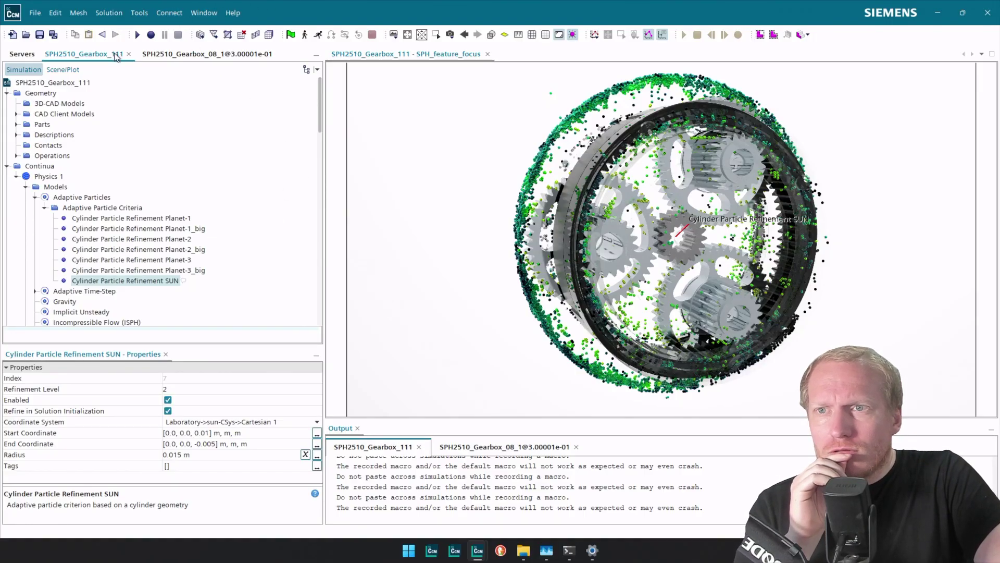
{"action": "left_click", "coordinate": [37, 34]}
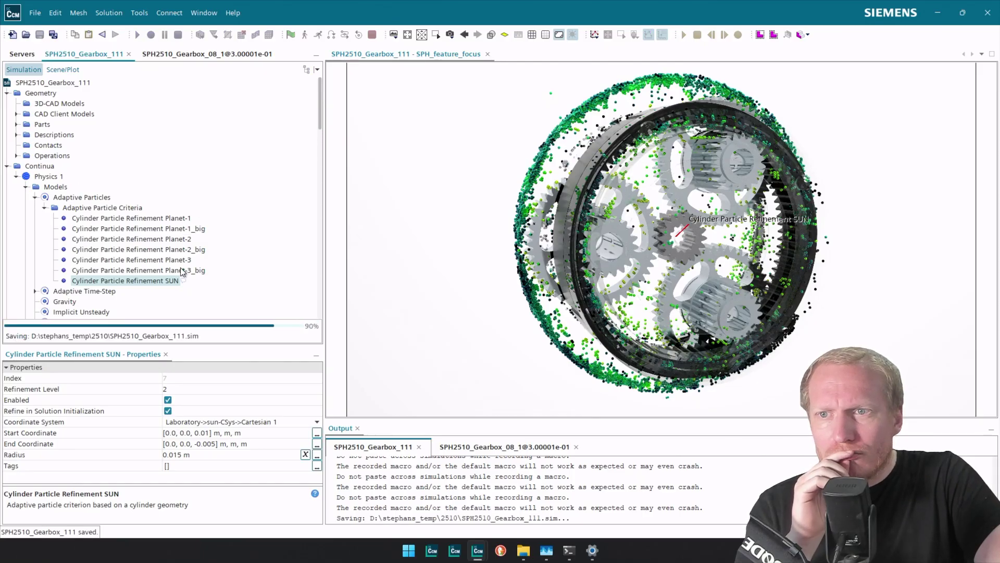
Step: Set the Particle Base Size in Region 1's physics values to 0.4 mm
{"action": "scroll", "coordinate": [183, 272], "scroll_direction": "down", "scroll_amount": 3}
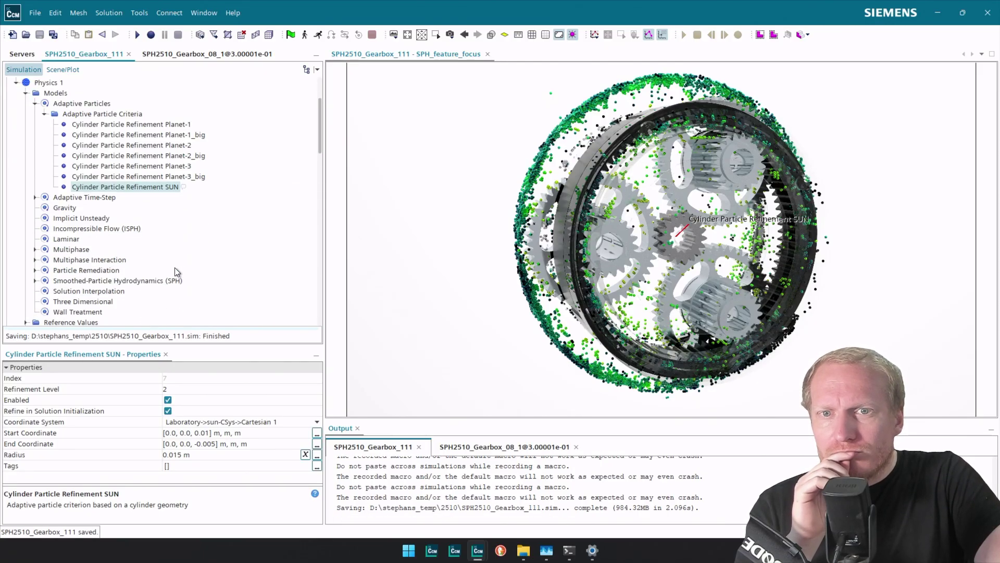
{"action": "scroll", "coordinate": [87, 248], "scroll_direction": "down", "scroll_amount": 4}
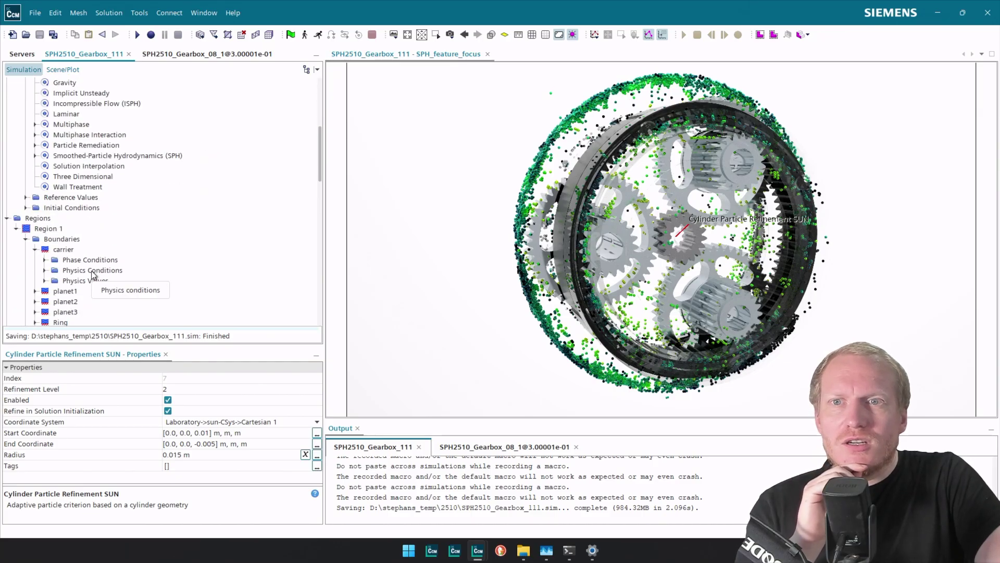
{"action": "scroll", "coordinate": [92, 270], "scroll_direction": "down", "scroll_amount": 5}
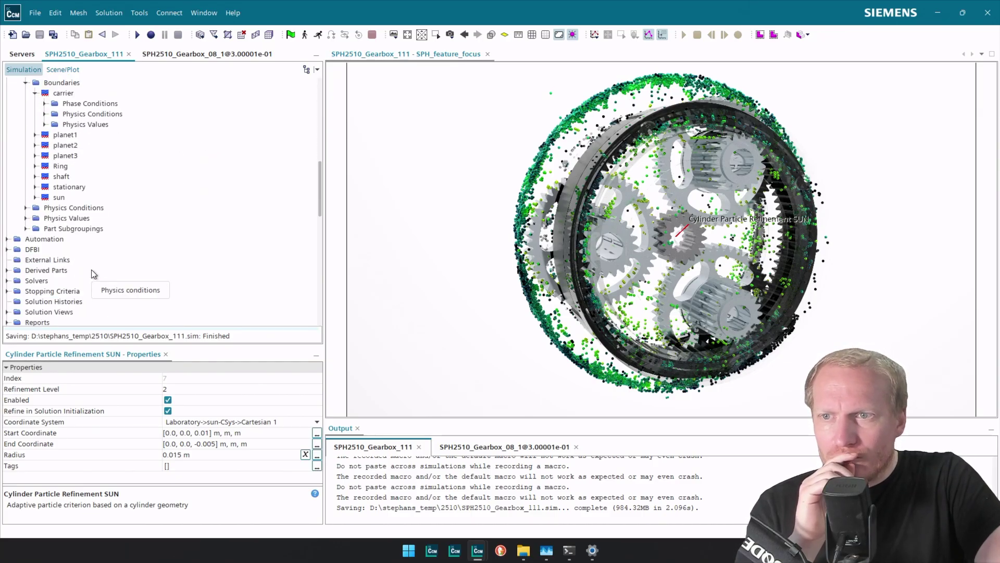
{"action": "left_click", "coordinate": [7, 239]}
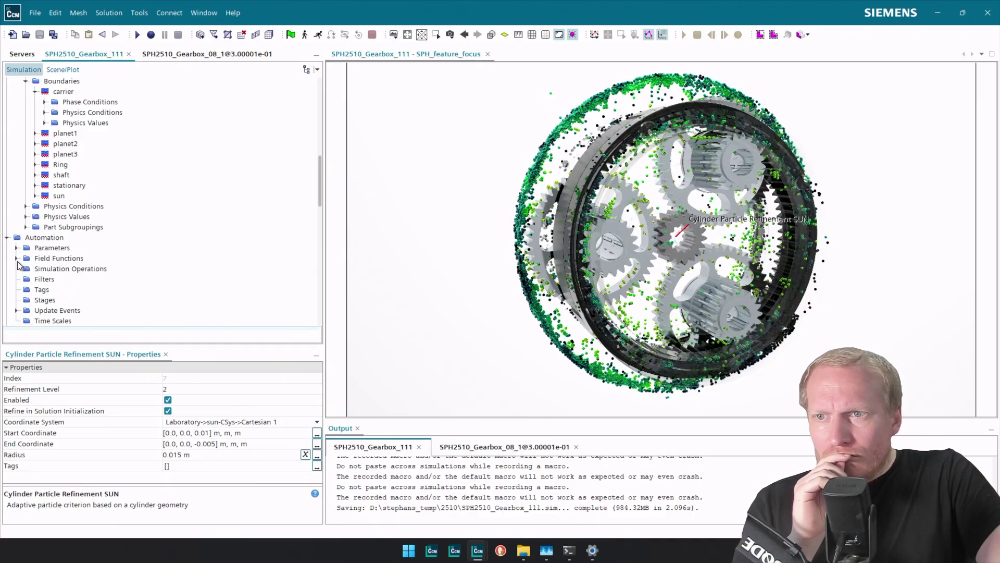
{"action": "left_click", "coordinate": [6, 239]}
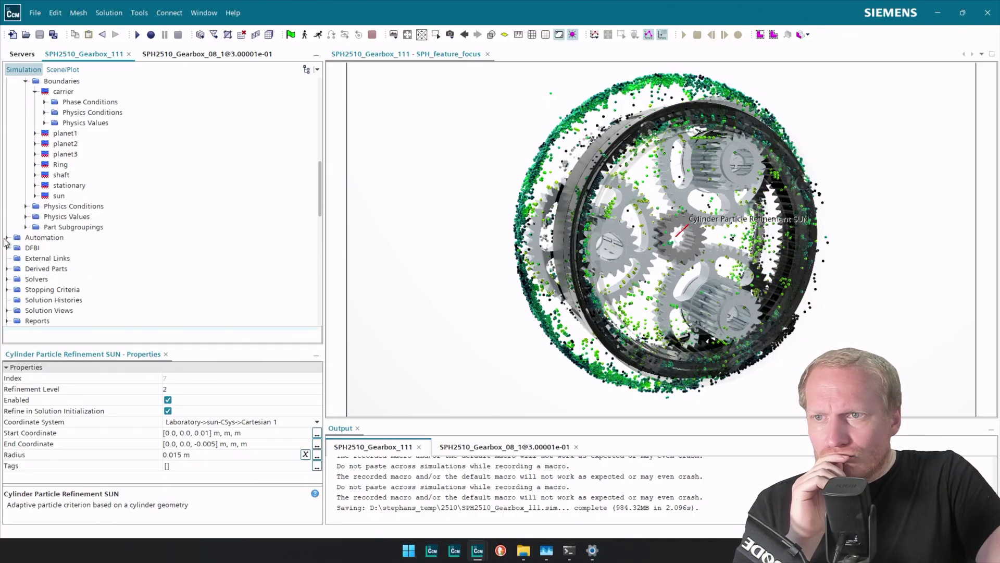
{"action": "left_click", "coordinate": [25, 206]}
{"action": "left_click", "coordinate": [84, 218]}
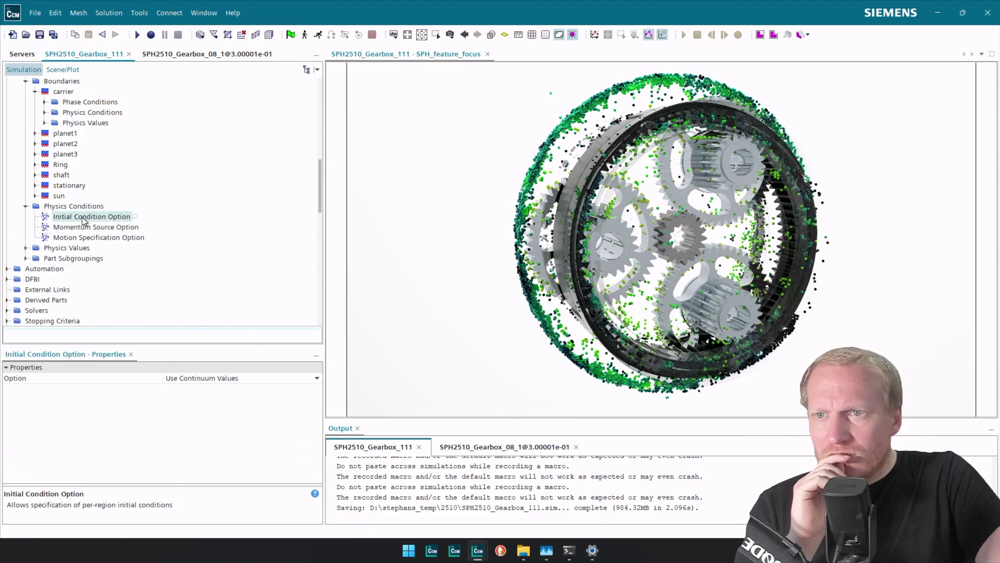
{"action": "left_click", "coordinate": [25, 248]}
{"action": "left_click", "coordinate": [79, 248]}
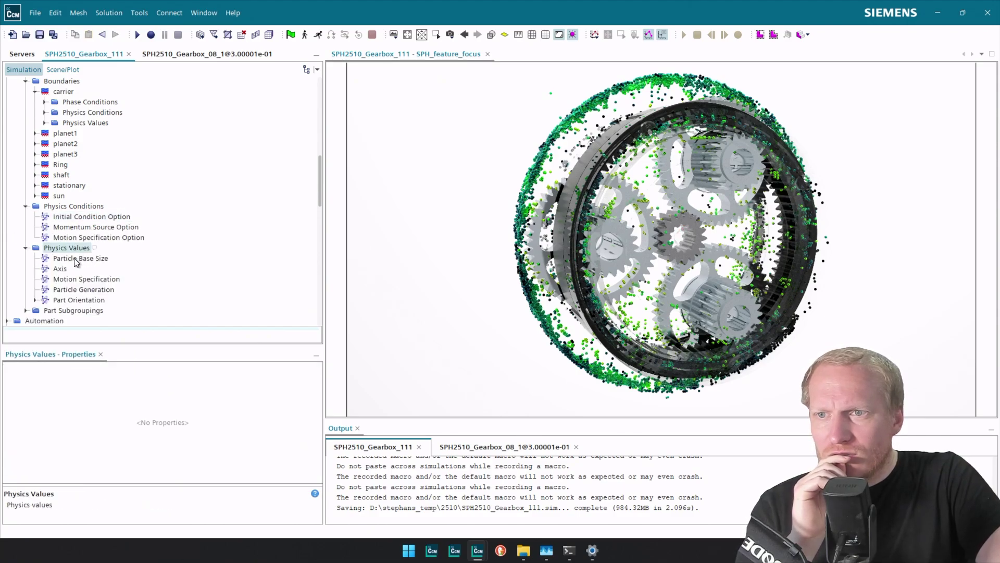
{"action": "left_click", "coordinate": [78, 258]}
{"action": "left_click", "coordinate": [208, 381]}
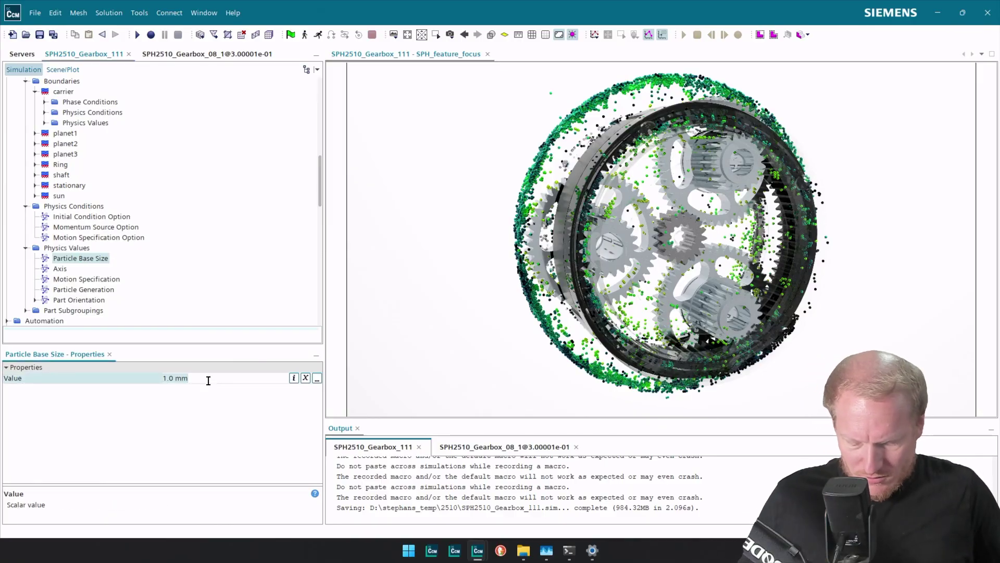
{"action": "type", "text": "0.4"}
{"action": "key", "text": "Return"}
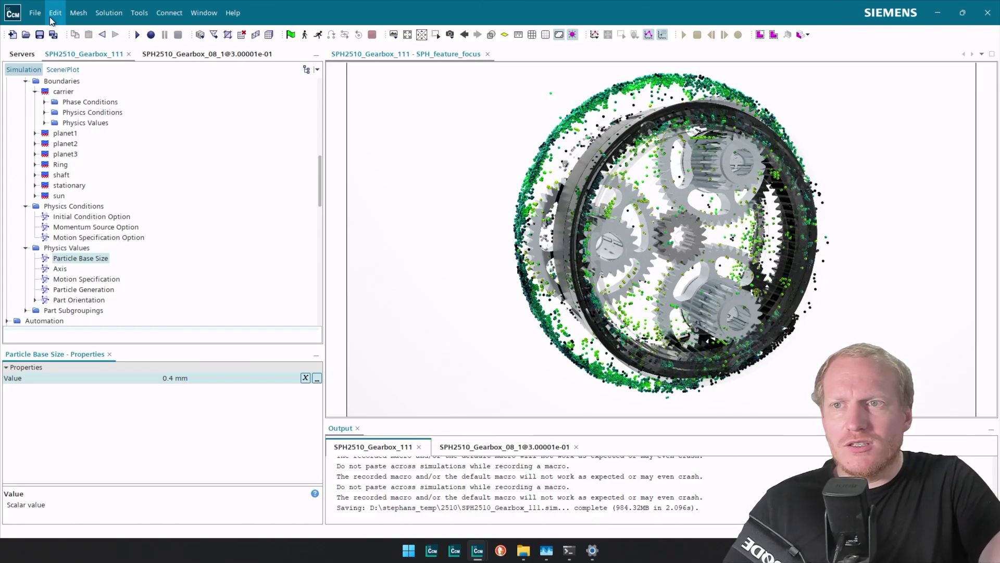
{"action": "left_click", "coordinate": [195, 54]}
{"action": "left_click", "coordinate": [273, 55]}
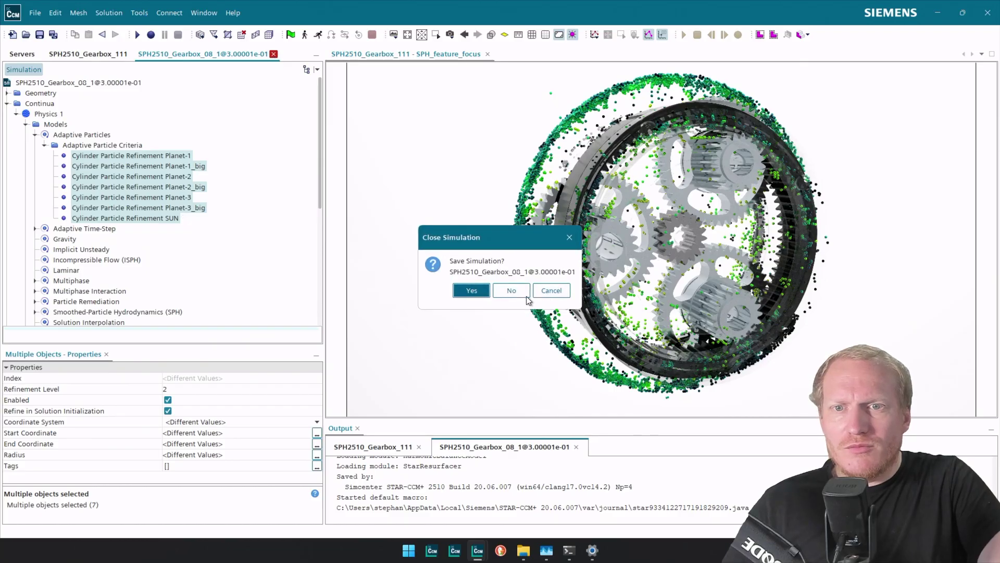
{"action": "left_click", "coordinate": [508, 291]}
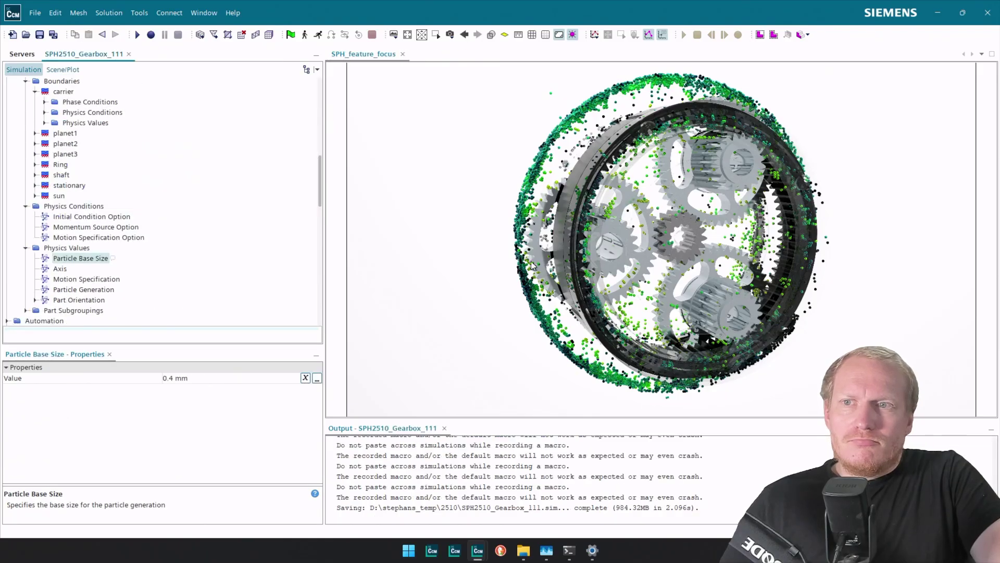
{"action": "left_click", "coordinate": [40, 35]}
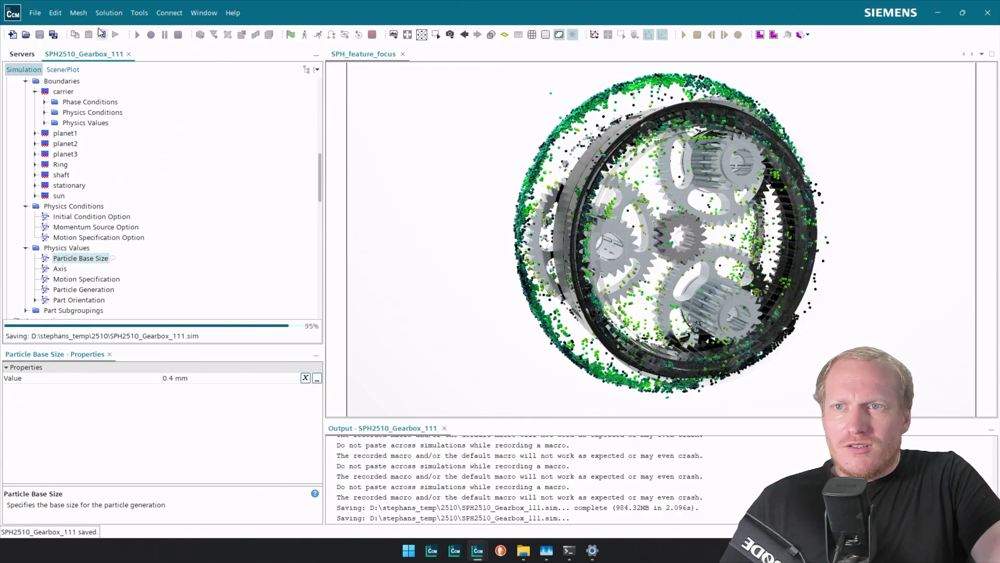
Step: Clear the solution of SPH2510_Gearbox_111, including history and fields, and reset the mesh
{"action": "left_click", "coordinate": [117, 16]}
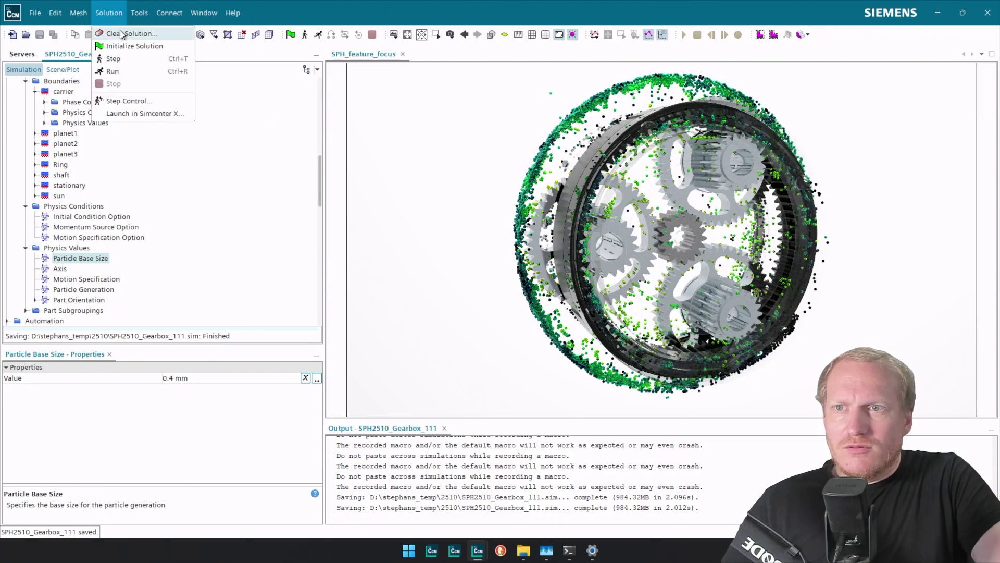
{"action": "left_click", "coordinate": [130, 33]}
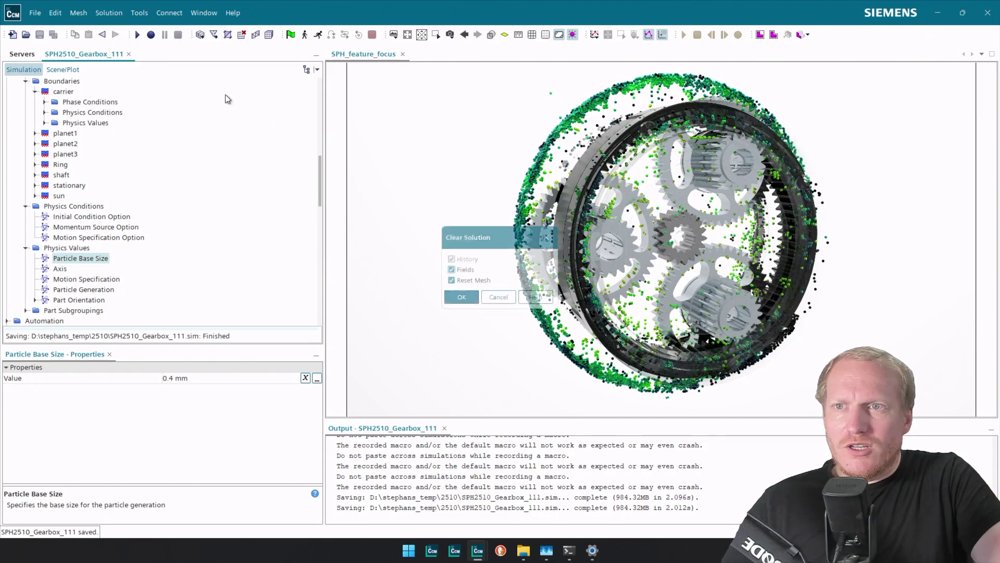
{"action": "left_click", "coordinate": [471, 299]}
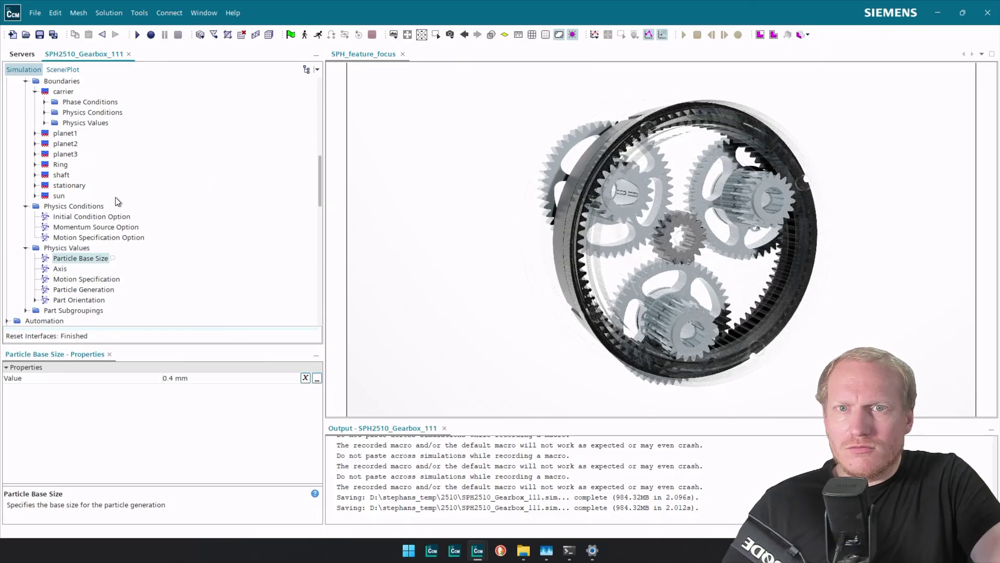
Step: Check the placement and properties of the Cylinder Particle Refinement Planet-1 criterion in the gearbox scene
{"action": "scroll", "coordinate": [115, 197], "scroll_direction": "up", "scroll_amount": 10}
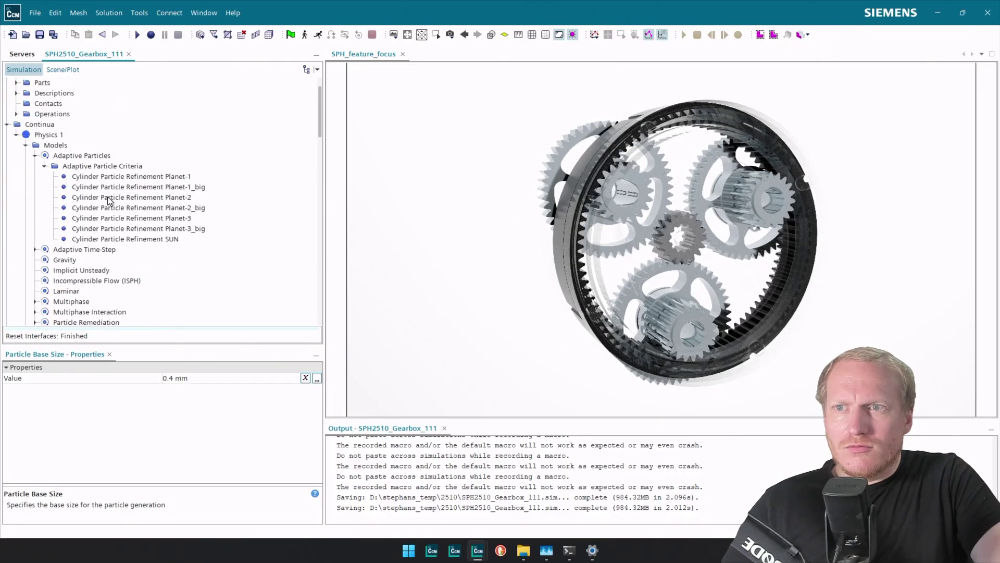
{"action": "left_click", "coordinate": [139, 215]}
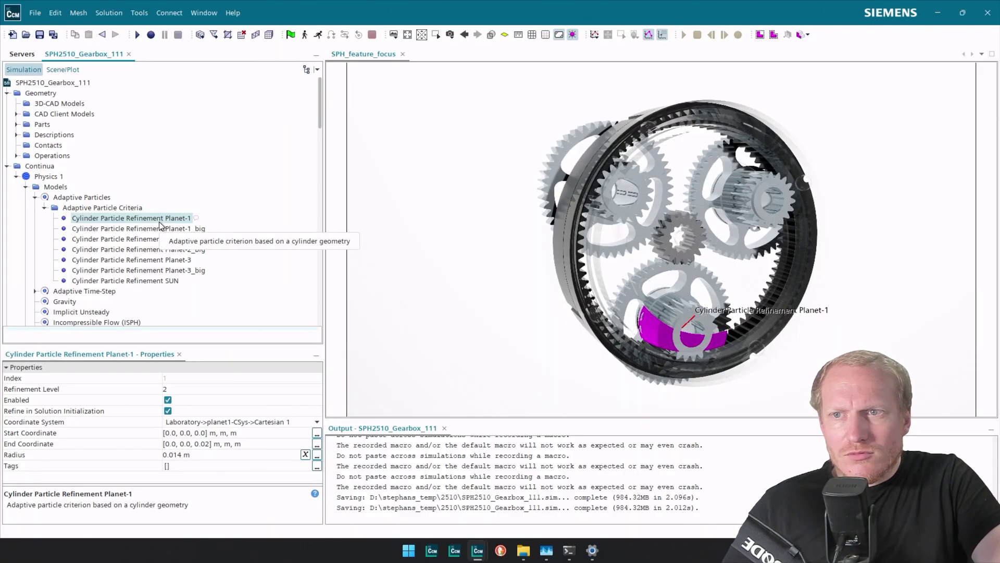
{"action": "right_click", "coordinate": [153, 216]}
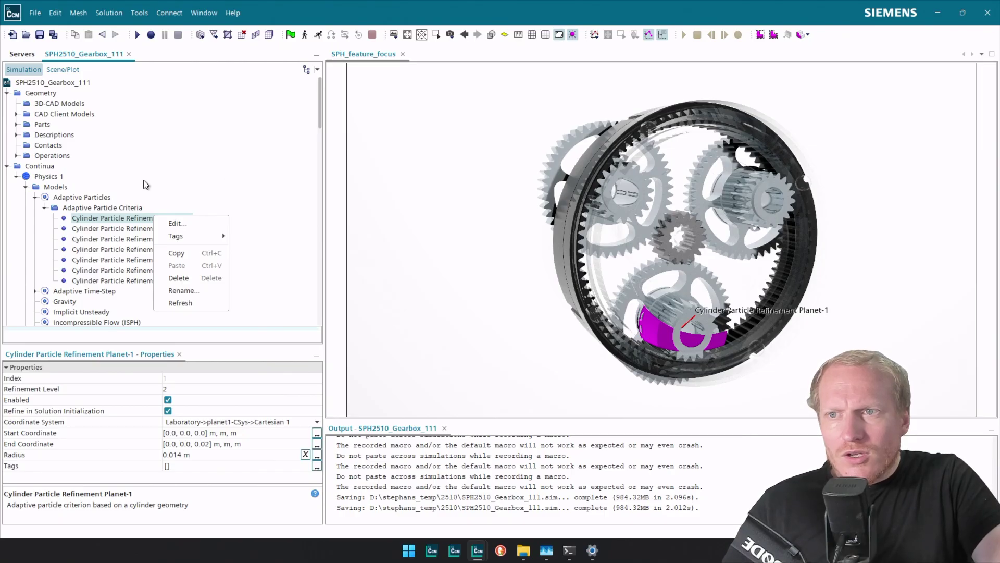
Step: Create a cylinder shape part in the Laboratory system from [0, 0, 0] to [0, 0, 1] m with radius 1.0 m
{"action": "left_click", "coordinate": [16, 124]}
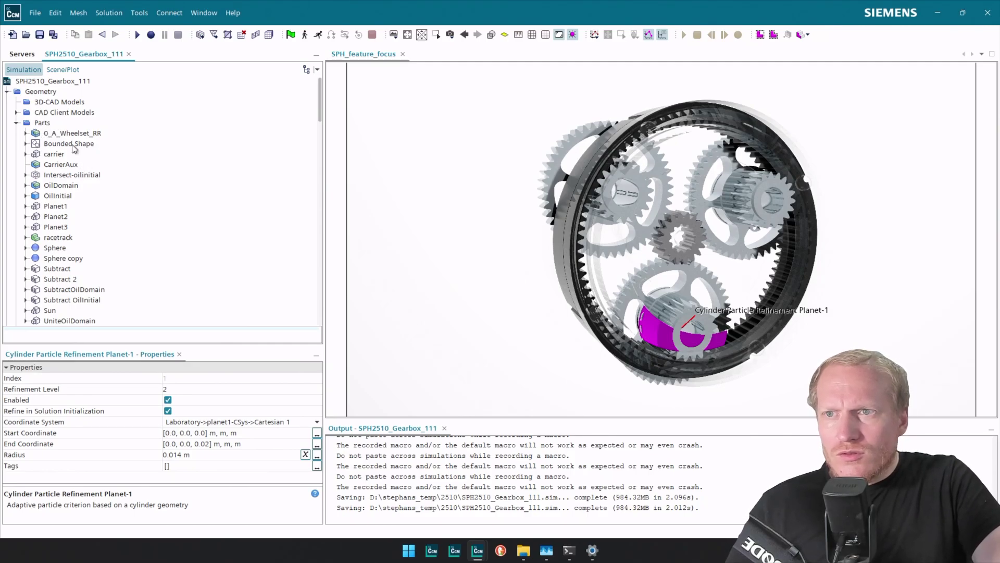
{"action": "scroll", "coordinate": [80, 172], "scroll_direction": "down", "scroll_amount": 4}
{"action": "scroll", "coordinate": [84, 161], "scroll_direction": "up", "scroll_amount": 4}
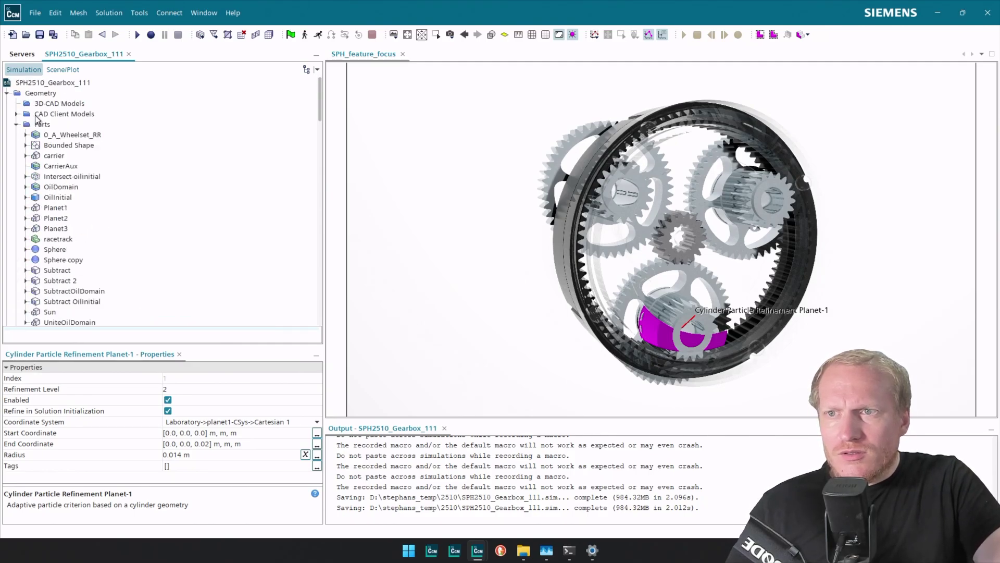
{"action": "left_click", "coordinate": [42, 125]}
{"action": "right_click", "coordinate": [46, 127]}
{"action": "mouse_move", "coordinate": [110, 177]}
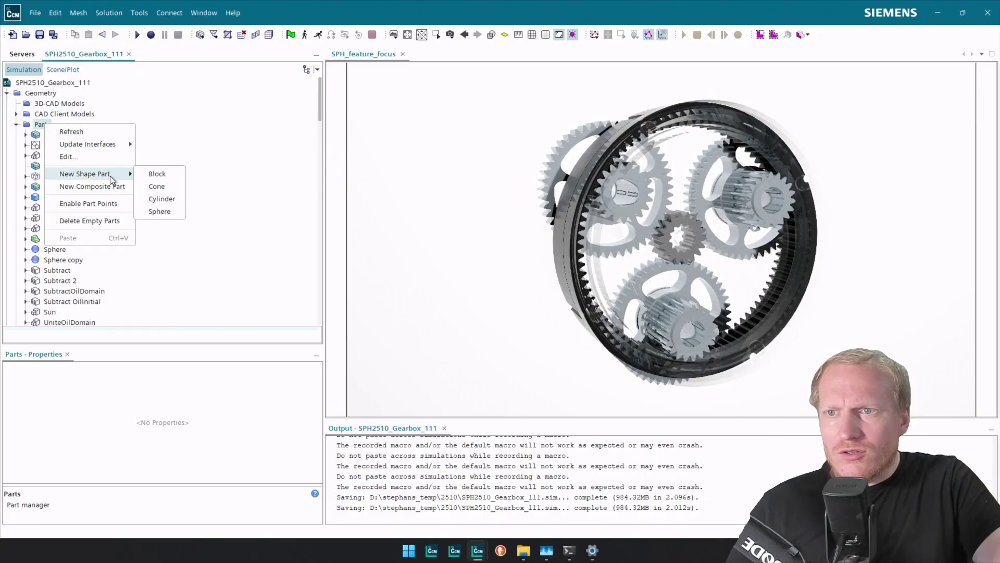
{"action": "left_click", "coordinate": [168, 199]}
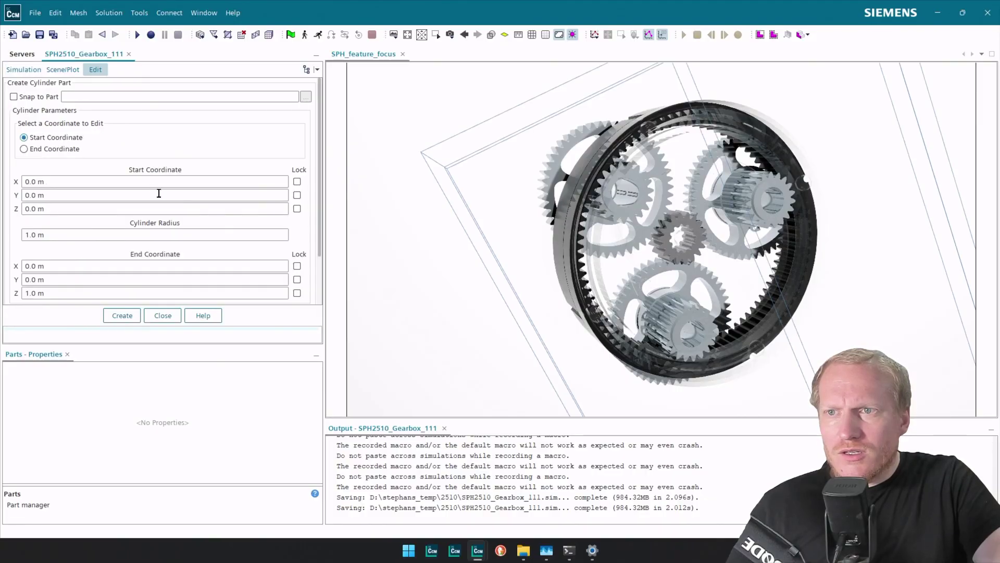
{"action": "left_click", "coordinate": [121, 496]}
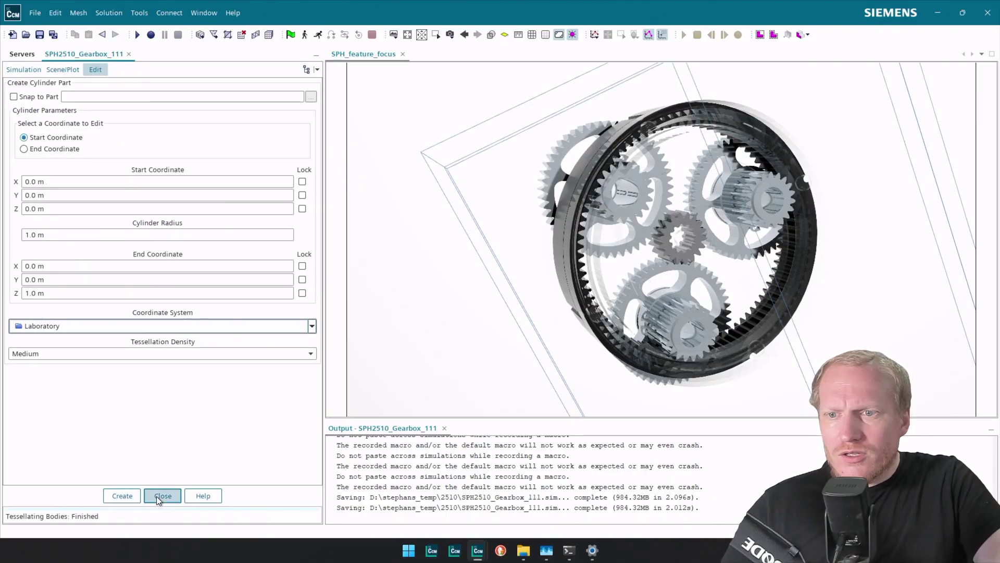
{"action": "left_click", "coordinate": [156, 496]}
Step: Create a new composite part under the geometry parts and rename it Cylinders
{"action": "left_click", "coordinate": [45, 126]}
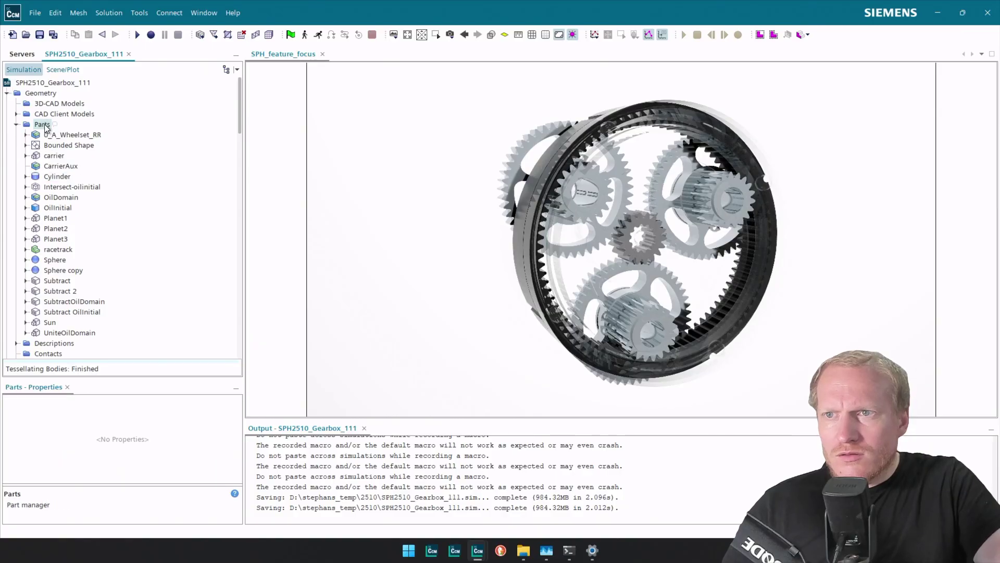
{"action": "right_click", "coordinate": [45, 127]}
{"action": "left_click", "coordinate": [103, 187]}
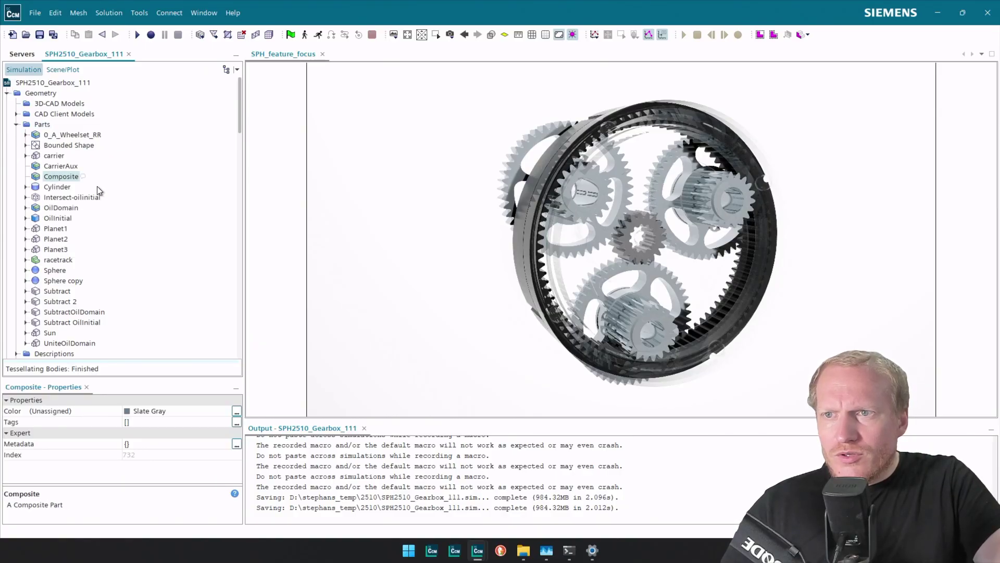
{"action": "left_click", "coordinate": [62, 177]}
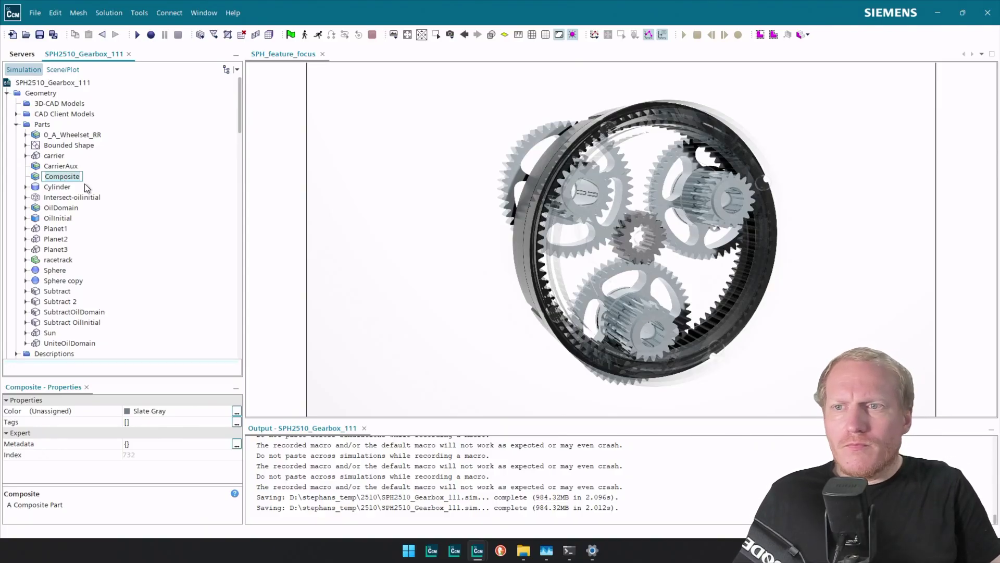
{"action": "type", "text": "Cylind"}
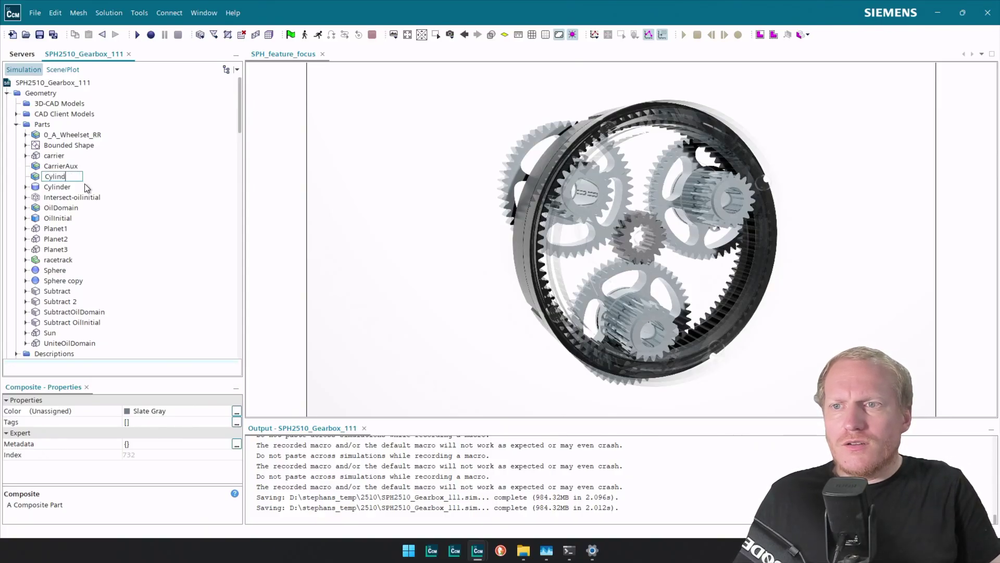
{"action": "type", "text": "ers"}
{"action": "key", "text": "Return"}
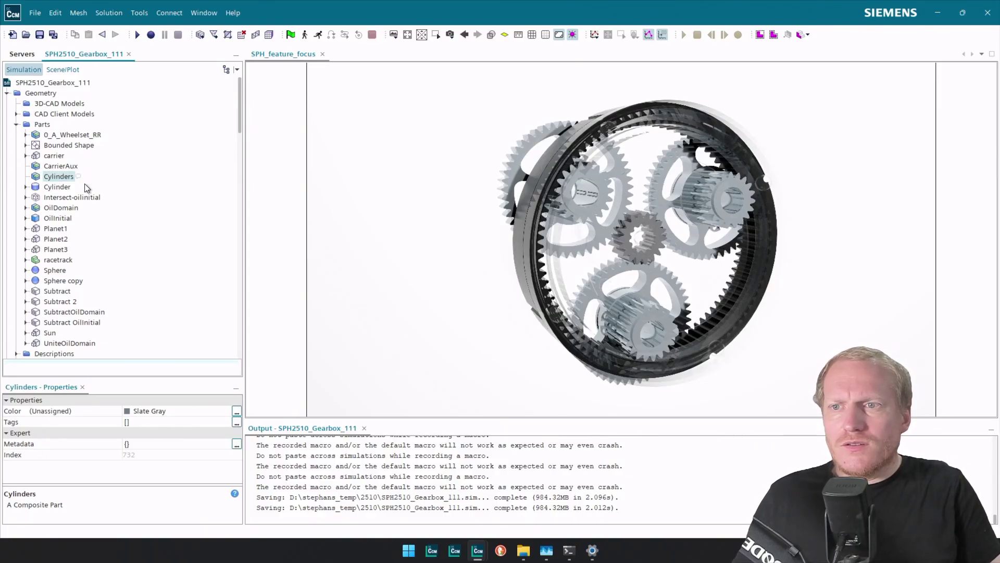
Step: Move the Cylinder part into the Cylinders composite and expand the composite
{"action": "left_click", "coordinate": [27, 189]}
{"action": "left_click_drag", "start_coordinate": [50, 188], "coordinate": [56, 177]}
{"action": "left_click", "coordinate": [58, 177]}
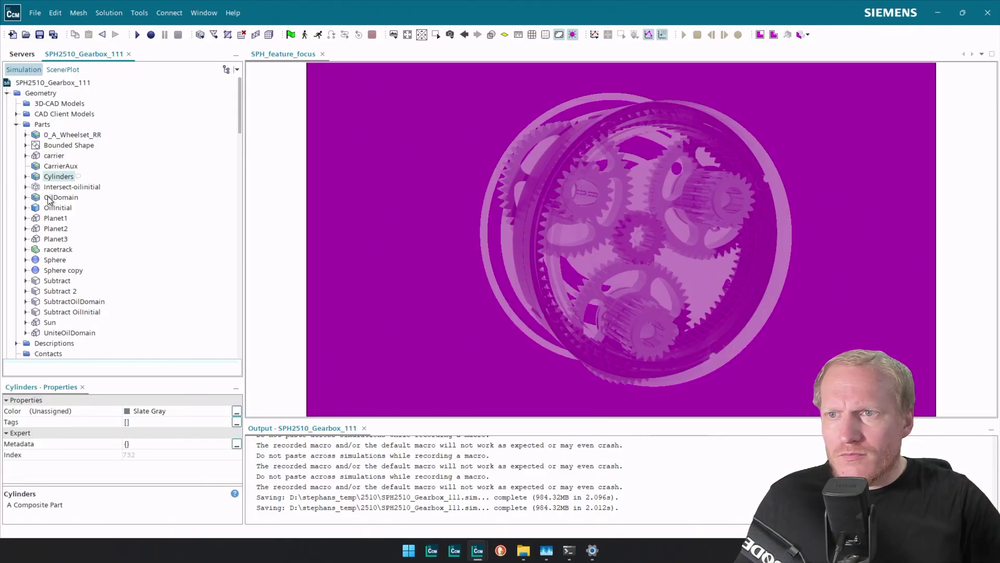
{"action": "left_click", "coordinate": [25, 177]}
Step: Try duplicating the Cylinder part inside the Cylinders composite, and delete the copy
{"action": "left_click", "coordinate": [59, 188]}
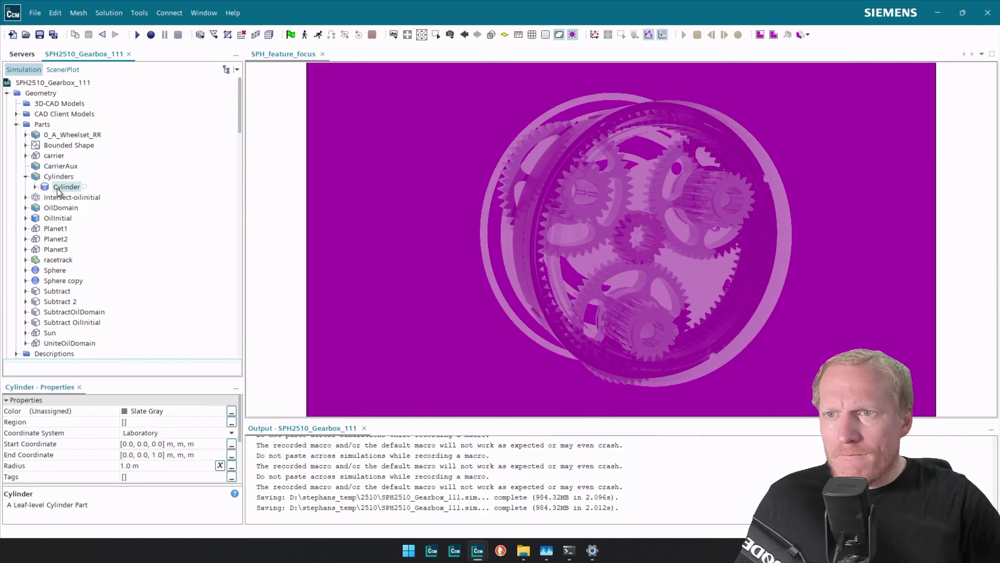
{"action": "right_click", "coordinate": [58, 189]}
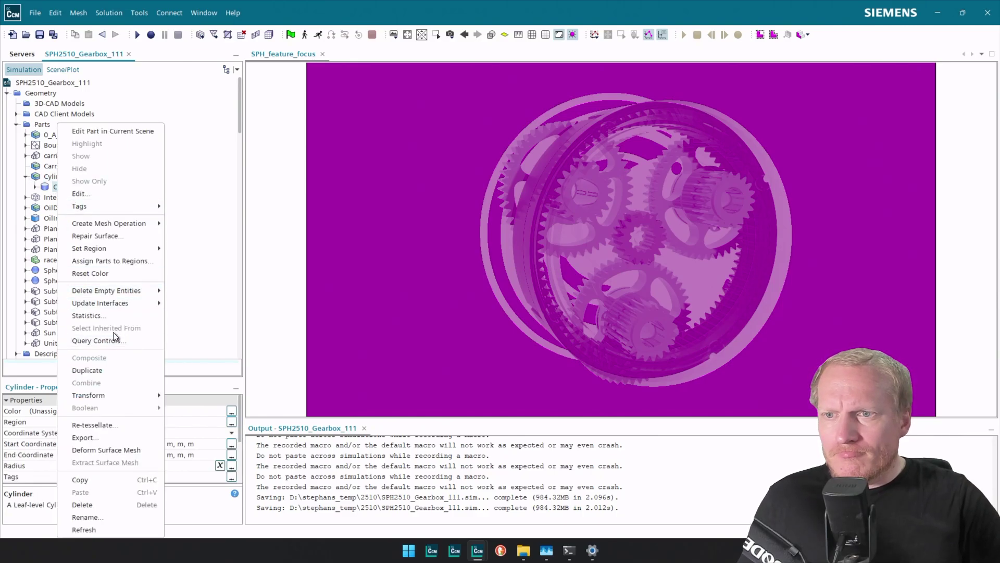
{"action": "left_click", "coordinate": [105, 369]}
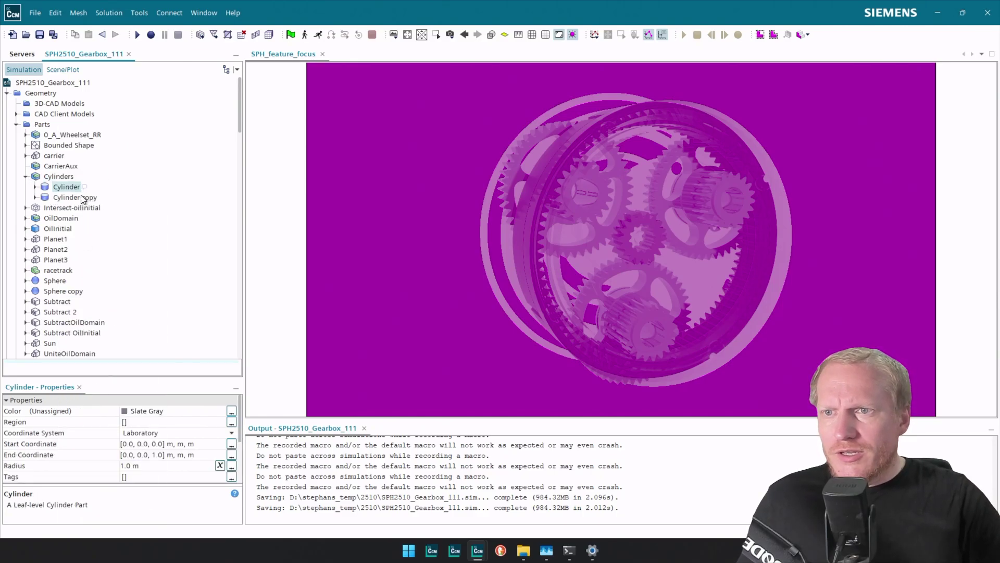
{"action": "left_click", "coordinate": [74, 198]}
{"action": "key", "text": "Delete"}
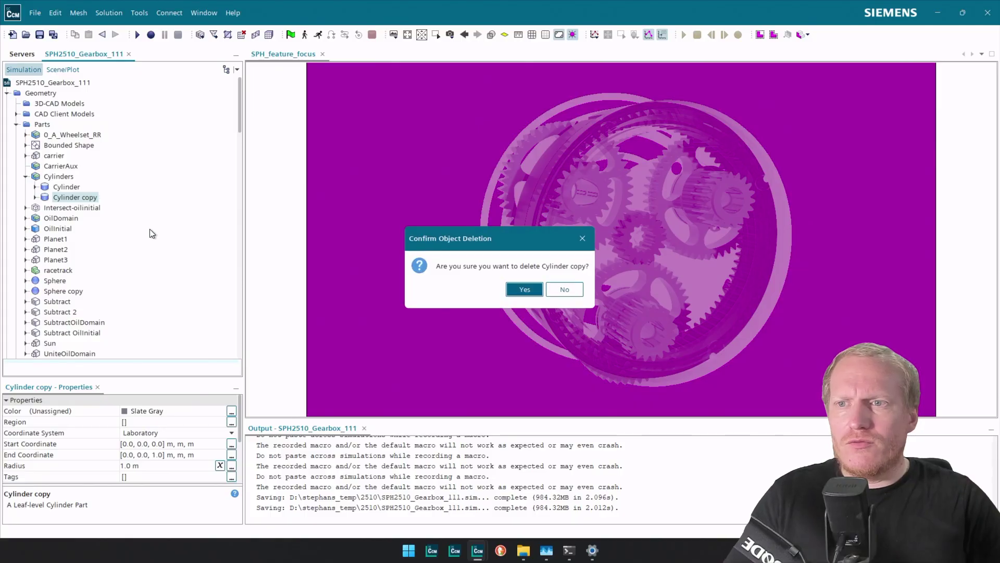
{"action": "key", "text": "Return"}
Step: Examine the Planet-1 cylinder refinement criterion's properties and its position in the gearbox scene from several angles
{"action": "left_click", "coordinate": [70, 186]}
{"action": "scroll", "coordinate": [99, 270], "scroll_direction": "down", "scroll_amount": 5}
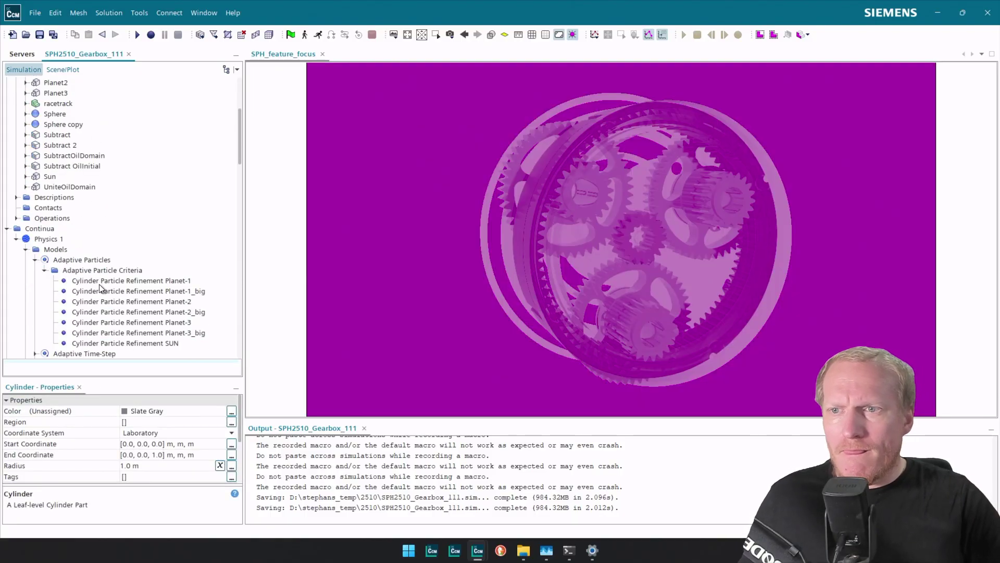
{"action": "left_click", "coordinate": [141, 281]}
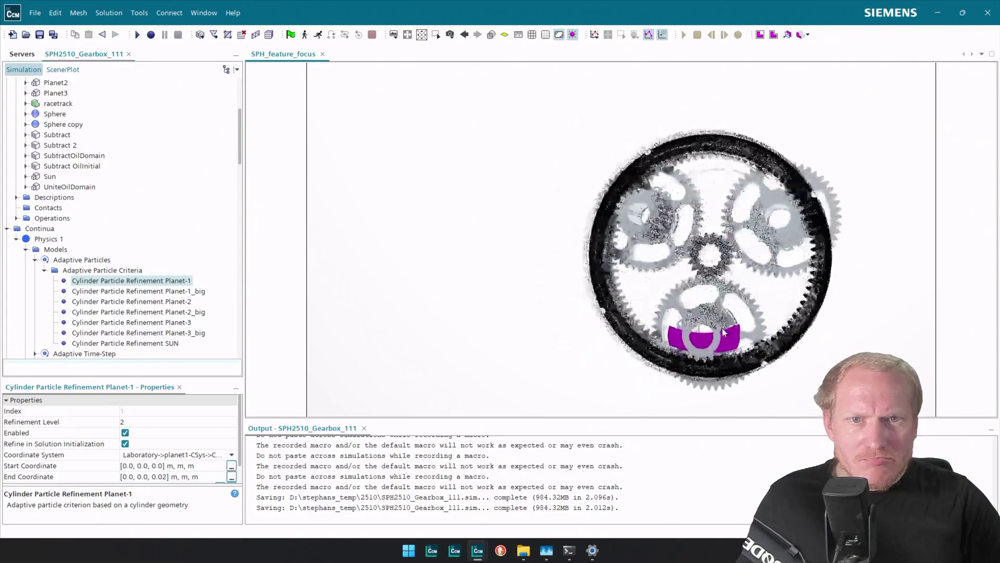
{"action": "mouse_move", "coordinate": [781, 331]}
{"action": "left_mouse_down"}
{"action": "mouse_move", "coordinate": [800, 309]}
{"action": "mouse_move", "coordinate": [872, 310]}
{"action": "mouse_move", "coordinate": [870, 324]}
{"action": "mouse_move", "coordinate": [790, 340]}
{"action": "left_mouse_up"}
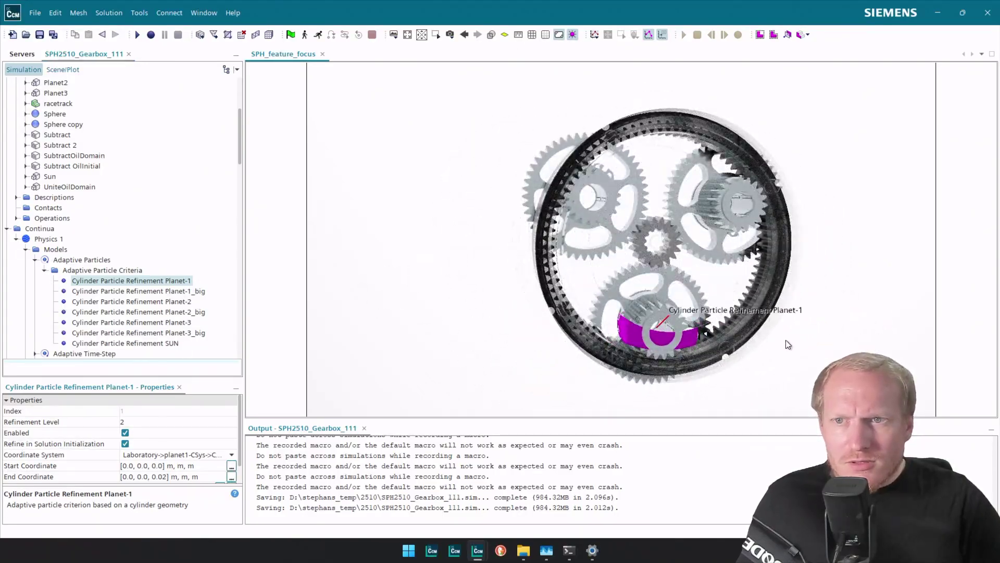
{"action": "left_click_drag", "start_coordinate": [658, 347], "coordinate": [705, 359]}
{"action": "scroll", "coordinate": [73, 157], "scroll_direction": "up", "scroll_amount": 5}
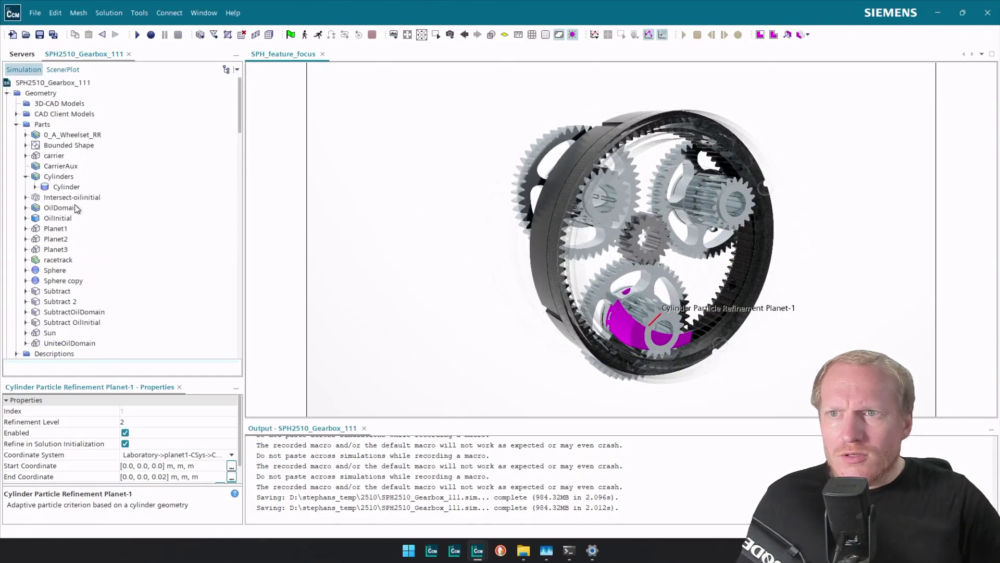
Step: Show the 07_carrier displayer in the SPH_feature_focus scene and view it from the side
{"action": "left_click", "coordinate": [63, 69]}
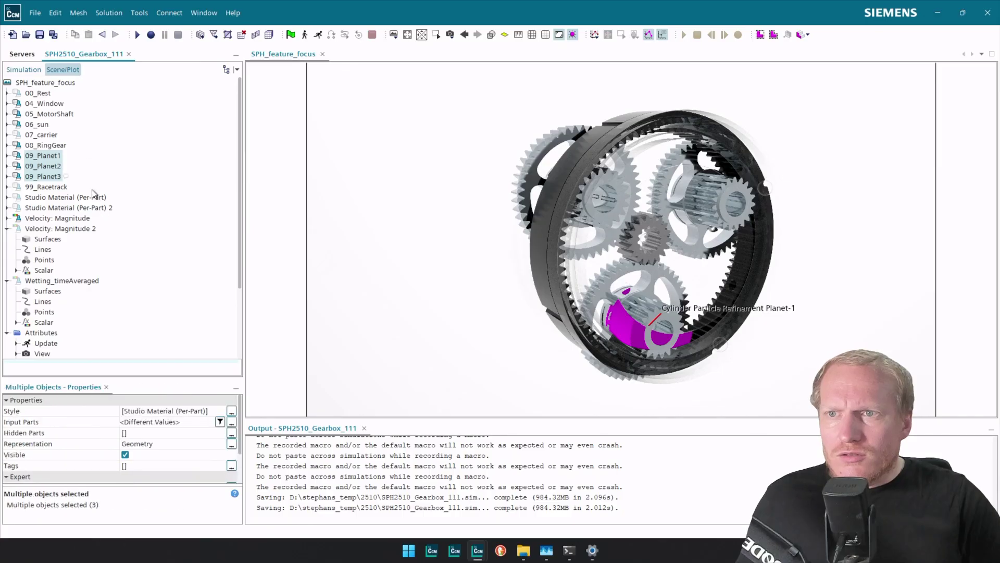
{"action": "left_click", "coordinate": [44, 134]}
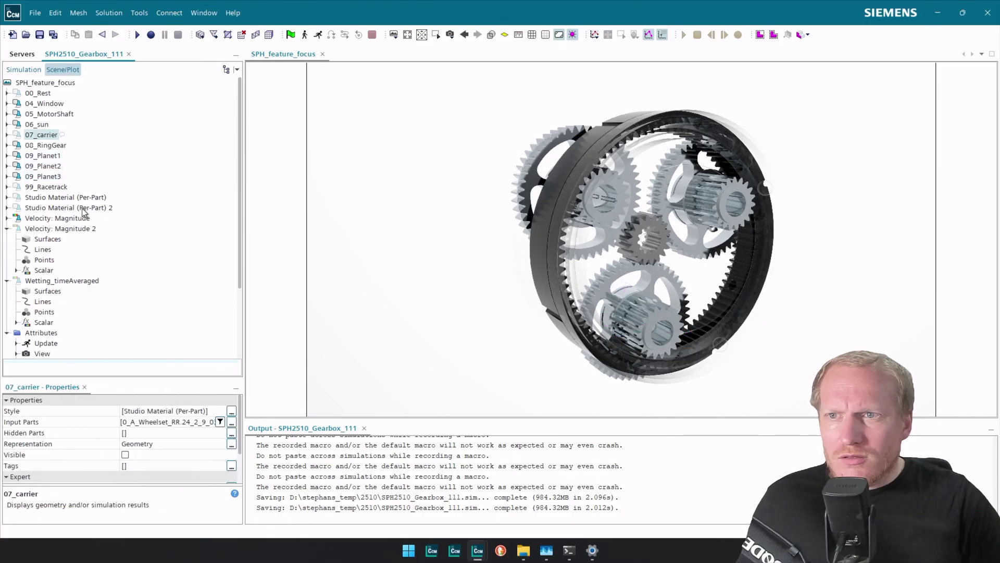
{"action": "left_click", "coordinate": [17, 135]}
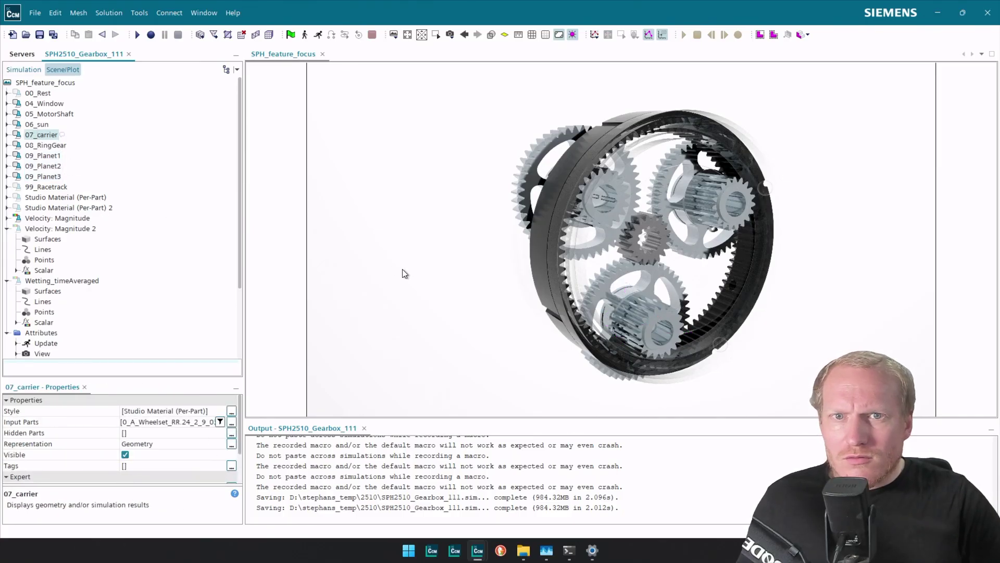
{"action": "scroll", "coordinate": [153, 456], "scroll_direction": "down", "scroll_amount": 2}
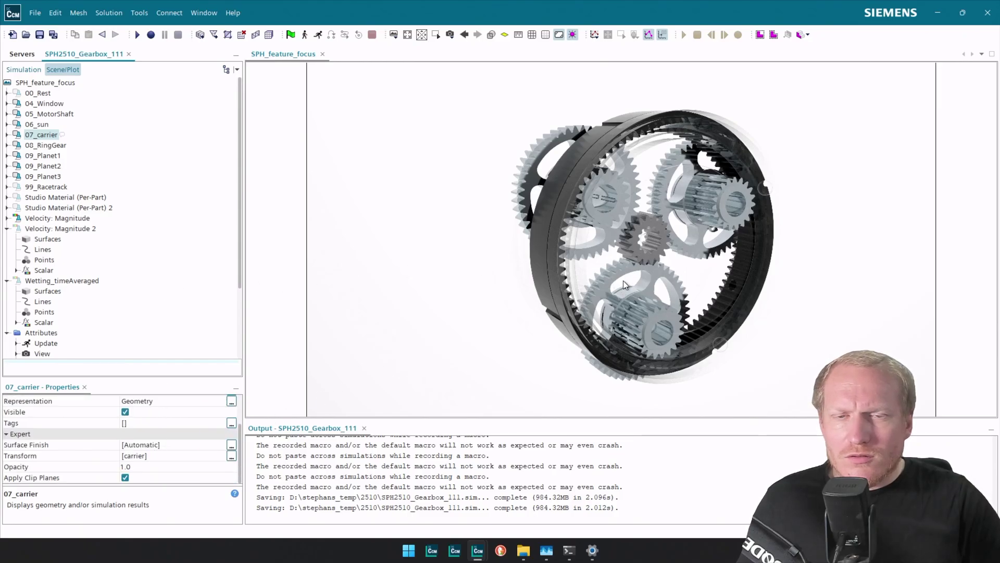
{"action": "scroll", "coordinate": [623, 280], "scroll_direction": "up", "scroll_amount": 5}
{"action": "left_click_drag", "start_coordinate": [623, 281], "coordinate": [593, 301]}
{"action": "scroll", "coordinate": [593, 265], "scroll_direction": "down", "scroll_amount": 5}
{"action": "left_click_drag", "start_coordinate": [593, 265], "coordinate": [799, 223]}
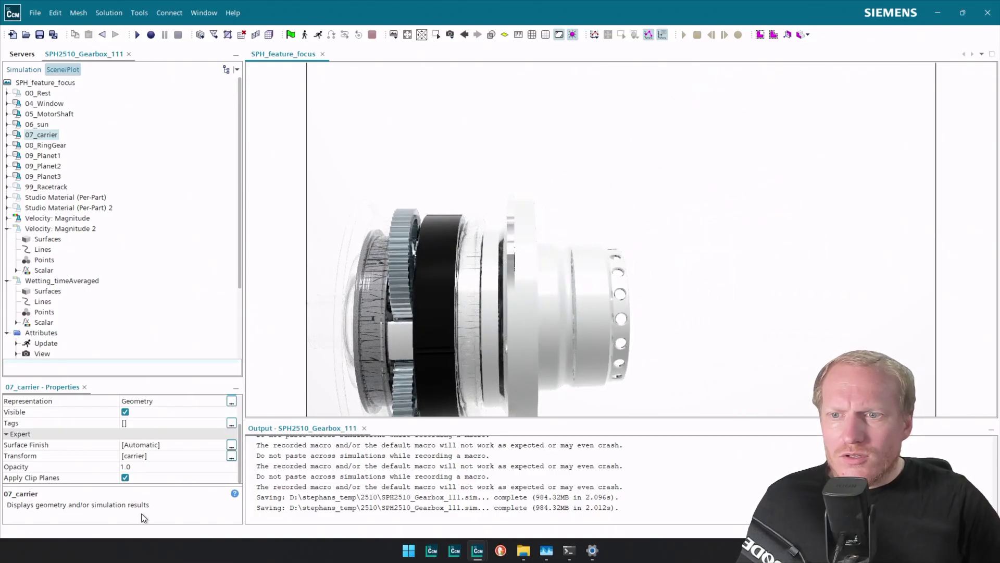
Step: Set the 07_carrier displayer's surface finish to Clear Glass (Shell)
{"action": "double_click", "coordinate": [159, 446]}
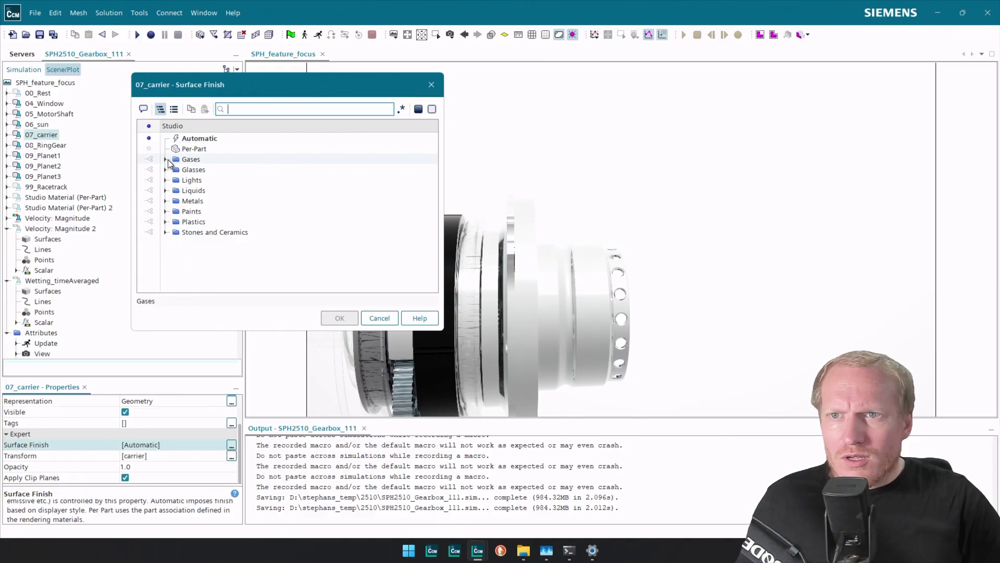
{"action": "left_click", "coordinate": [165, 169]}
{"action": "left_click", "coordinate": [222, 180]}
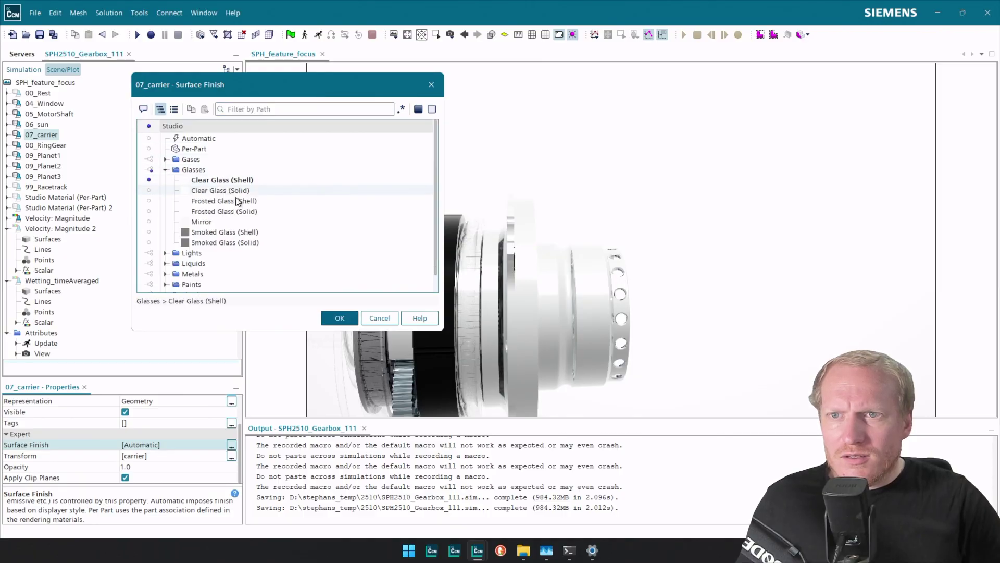
{"action": "left_click", "coordinate": [341, 317]}
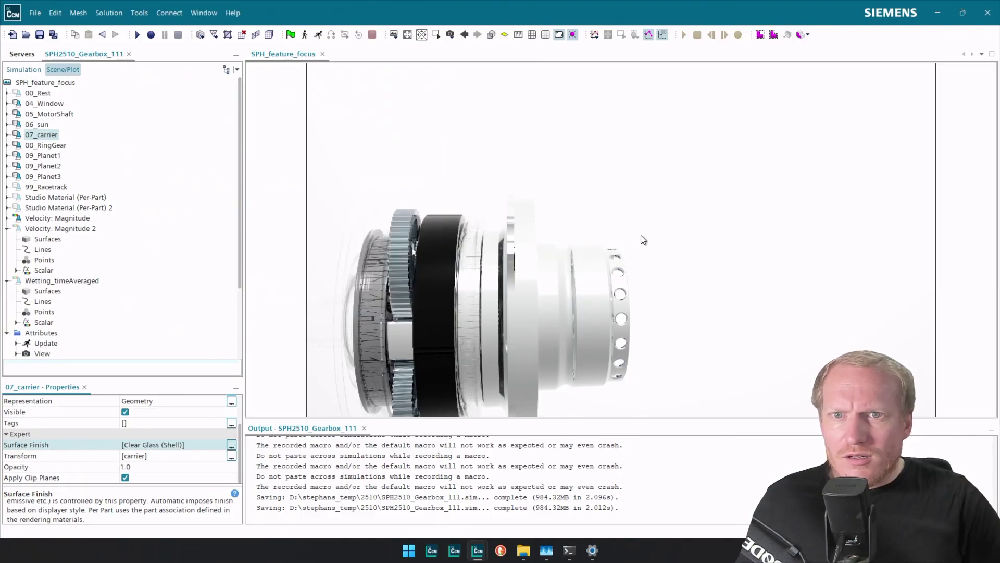
Step: Inspect the glass carrier around the planet gears, and hide the 07_carrier displayer
{"action": "left_click_drag", "start_coordinate": [718, 247], "coordinate": [635, 269]}
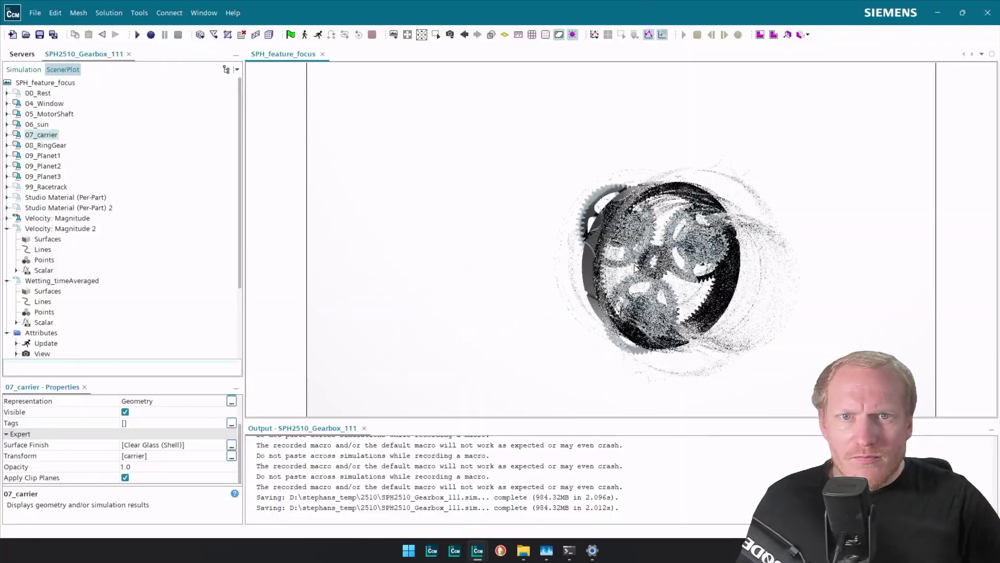
{"action": "scroll", "coordinate": [635, 268], "scroll_direction": "up", "scroll_amount": 6}
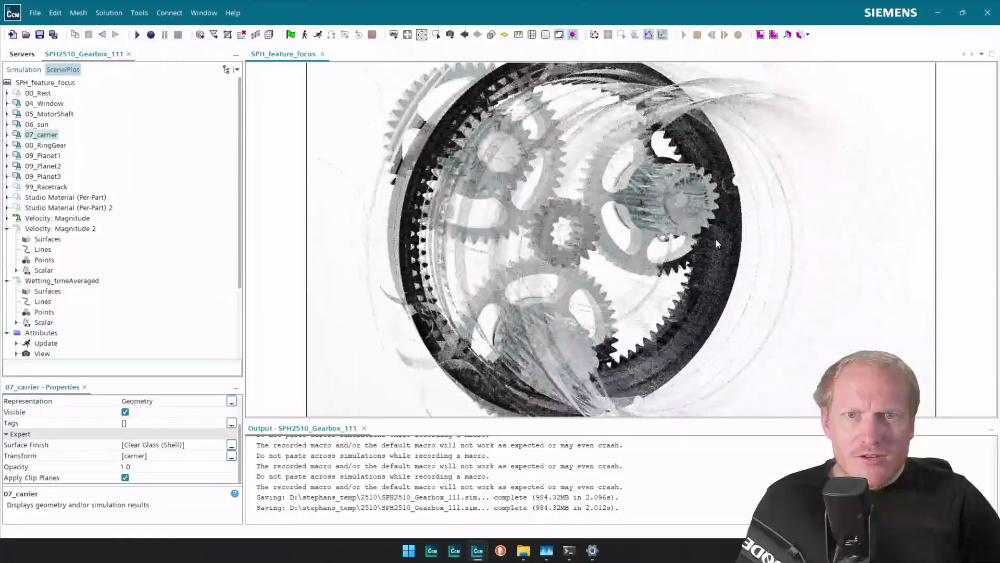
{"action": "scroll", "coordinate": [715, 242], "scroll_direction": "down", "scroll_amount": 5}
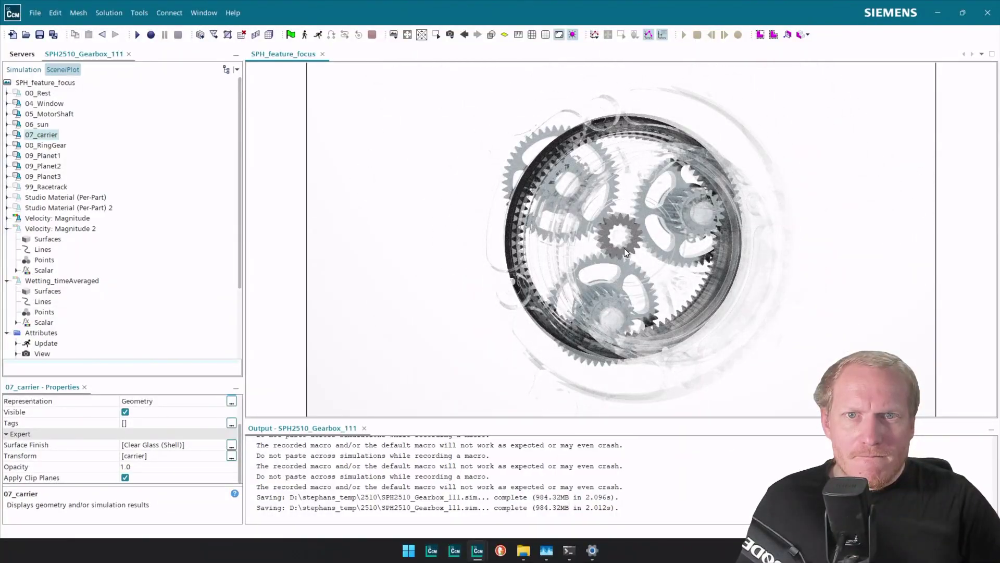
{"action": "left_click_drag", "start_coordinate": [629, 248], "coordinate": [733, 186]}
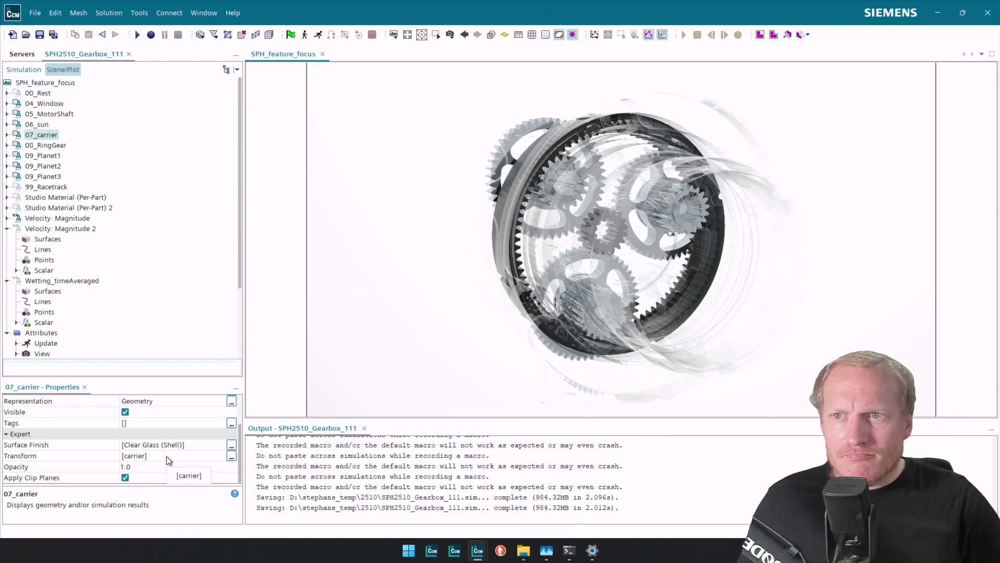
{"action": "left_click", "coordinate": [39, 93]}
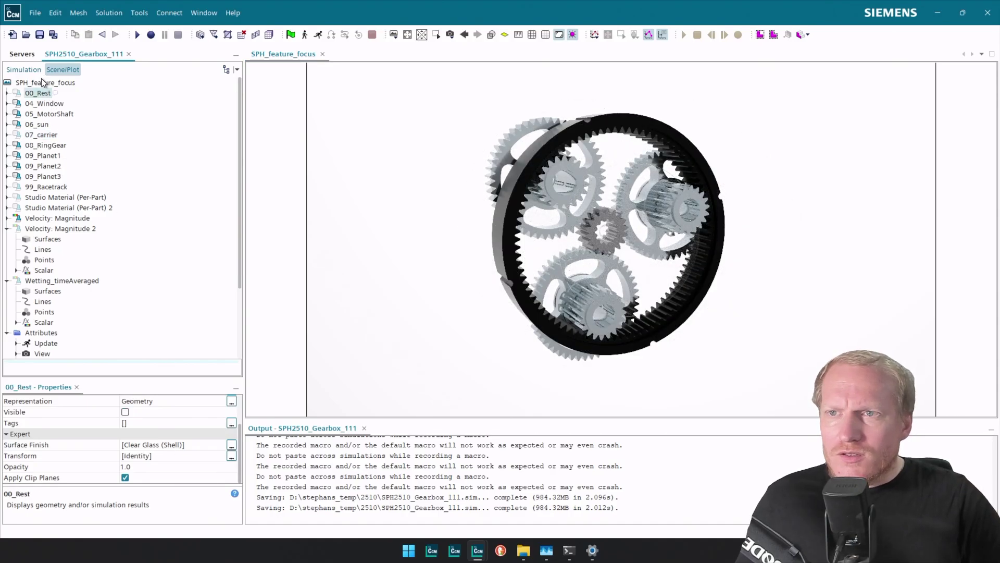
Step: Set the Cylinder part's coordinate system to Laboratory->planet1-CSys->Cartesian 1, matching the Planet-1 refinement criterion
{"action": "left_click", "coordinate": [23, 69]}
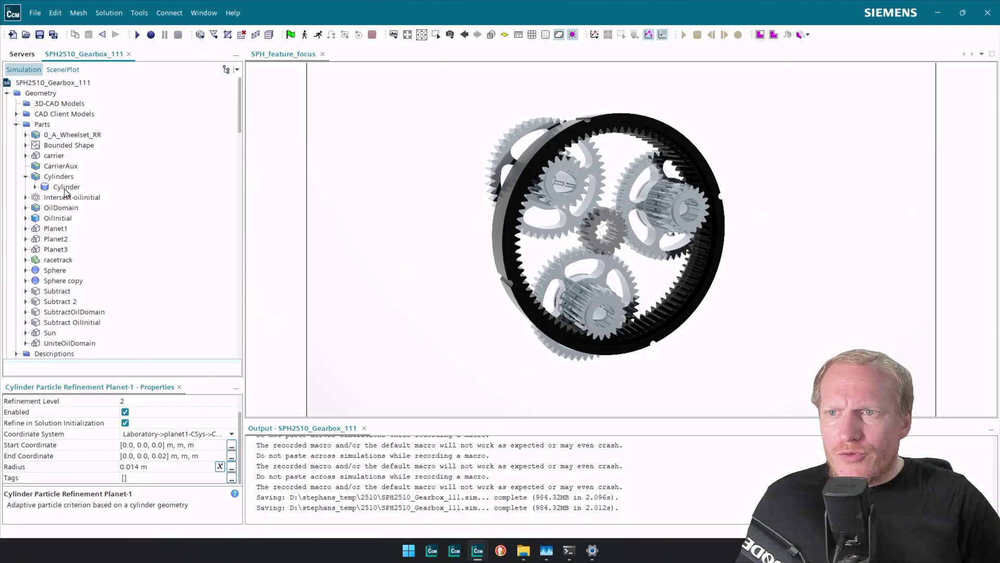
{"action": "left_click", "coordinate": [66, 188]}
{"action": "scroll", "coordinate": [79, 241], "scroll_direction": "down", "scroll_amount": 4}
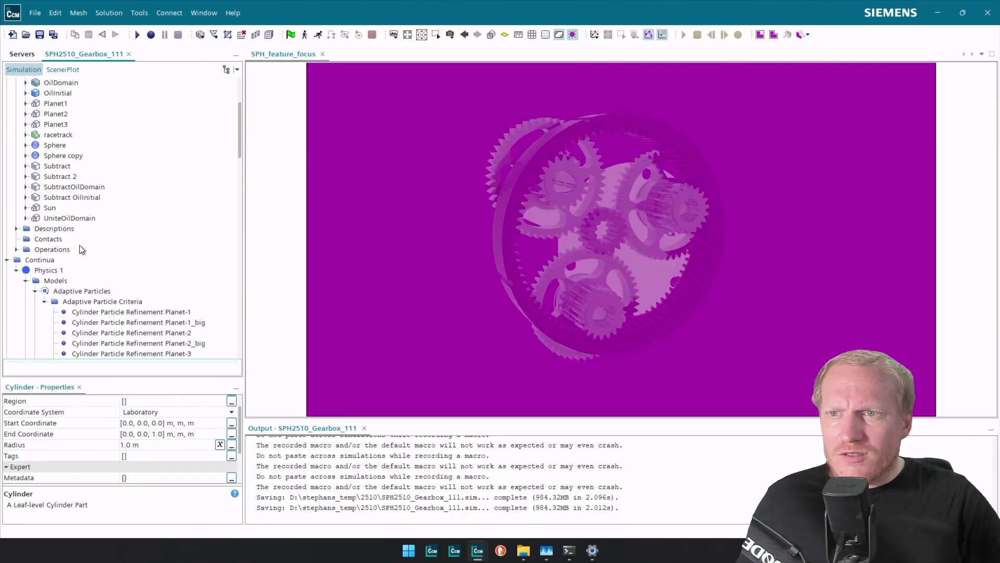
{"action": "left_click", "coordinate": [123, 312]}
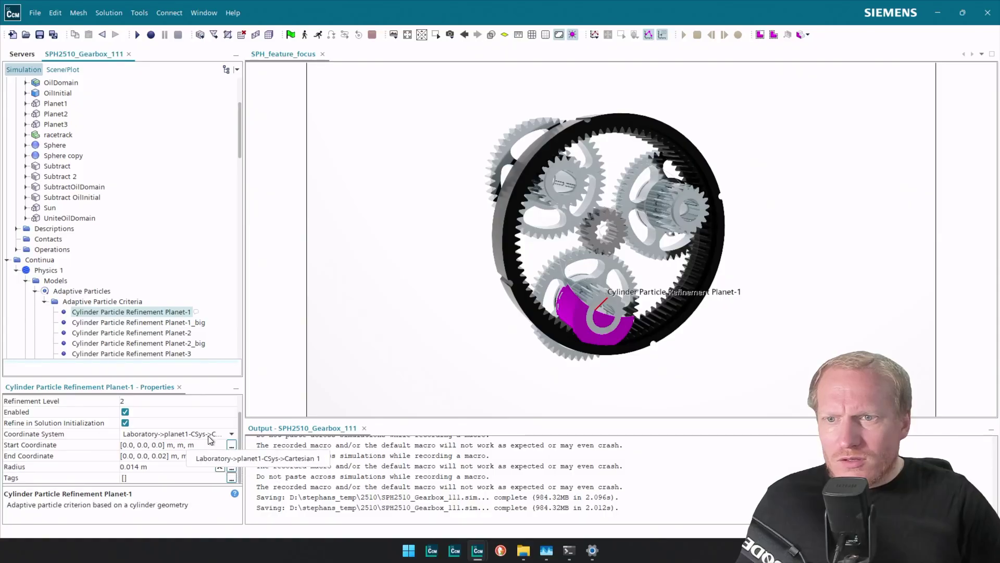
{"action": "left_click_drag", "start_coordinate": [245, 400], "coordinate": [308, 402]}
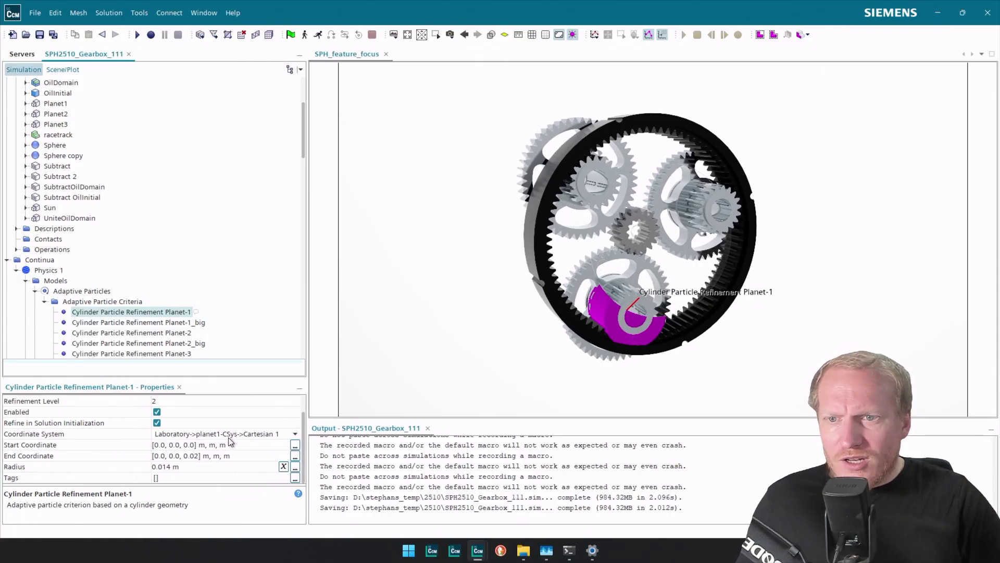
{"action": "scroll", "coordinate": [150, 183], "scroll_direction": "up", "scroll_amount": 4}
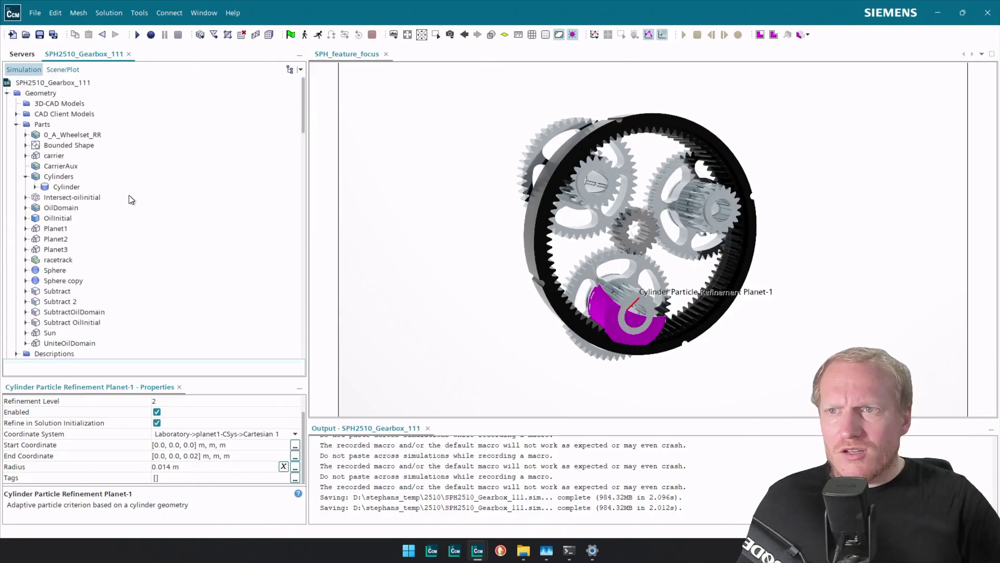
{"action": "left_click", "coordinate": [65, 185]}
{"action": "left_click", "coordinate": [215, 414]}
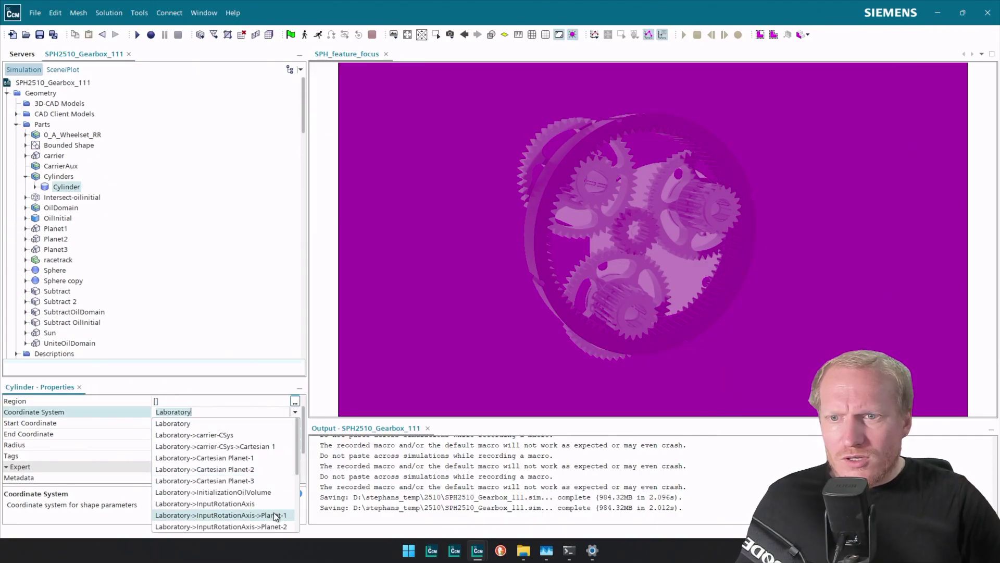
{"action": "scroll", "coordinate": [270, 500], "scroll_direction": "down", "scroll_amount": 3}
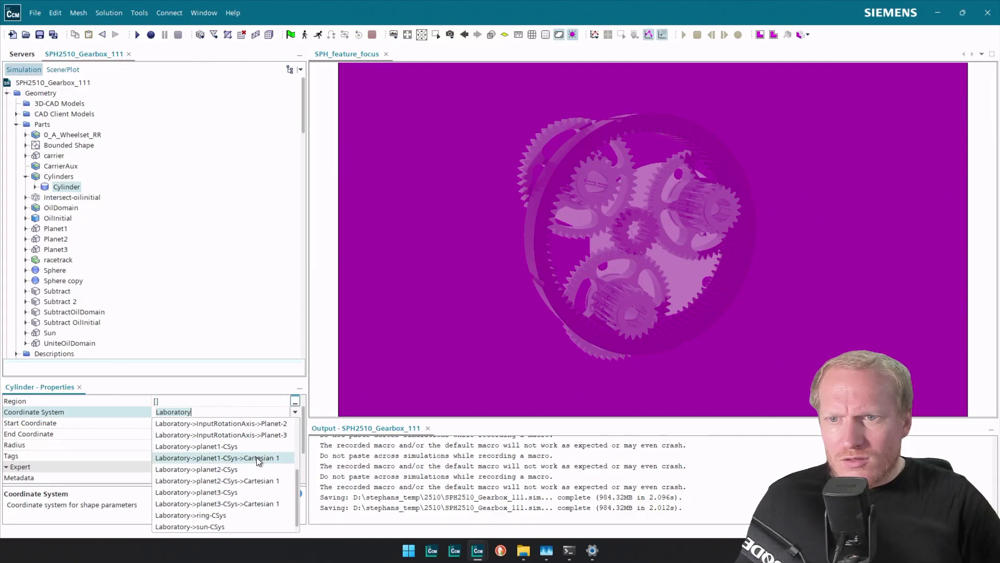
{"action": "left_click", "coordinate": [257, 458]}
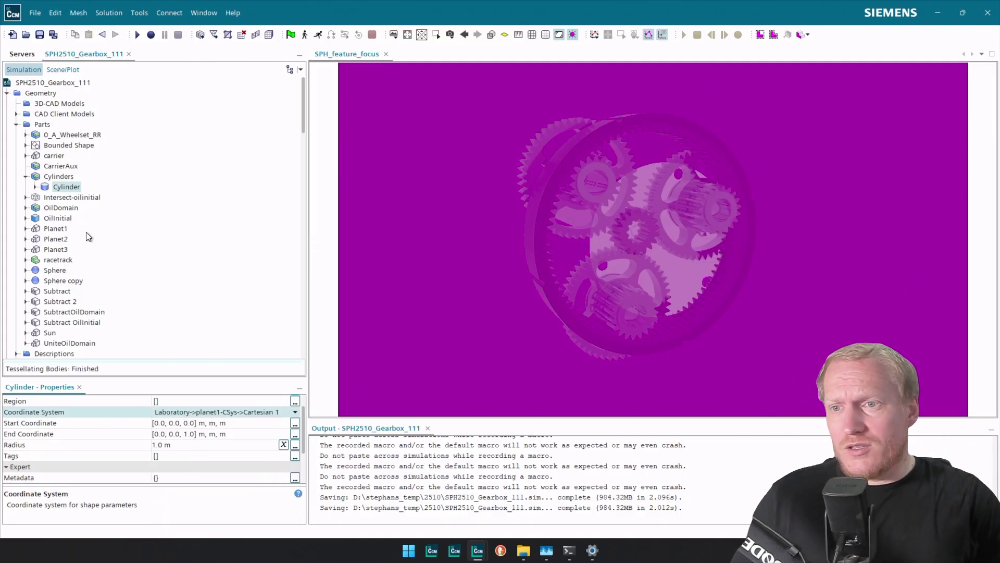
Step: Set the Cylinder part's end coordinate to [0, 0, 0.02] m, matching the Planet-1 refinement criterion
{"action": "scroll", "coordinate": [108, 335], "scroll_direction": "down", "scroll_amount": 4}
{"action": "left_click", "coordinate": [168, 314]}
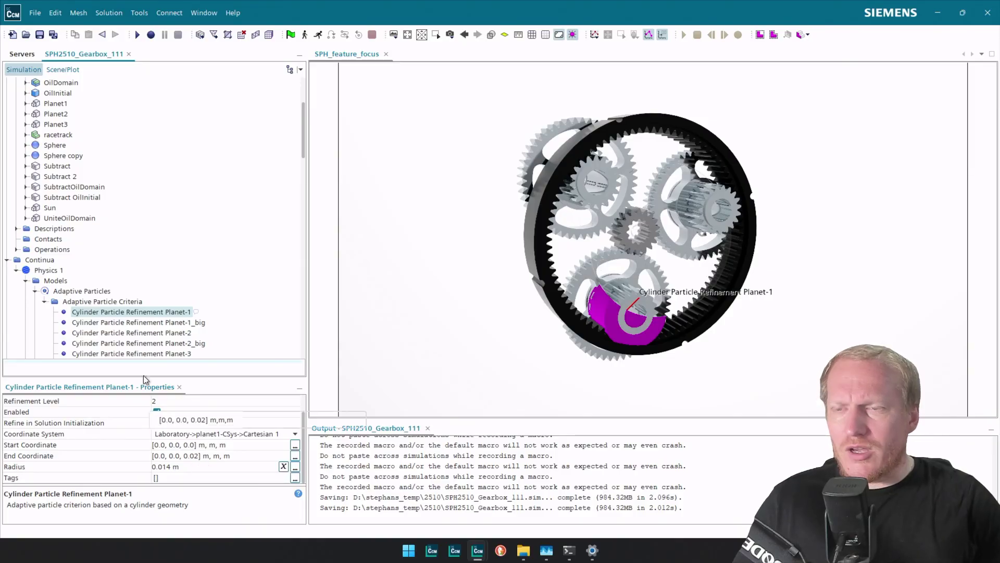
{"action": "scroll", "coordinate": [98, 152], "scroll_direction": "up", "scroll_amount": 4}
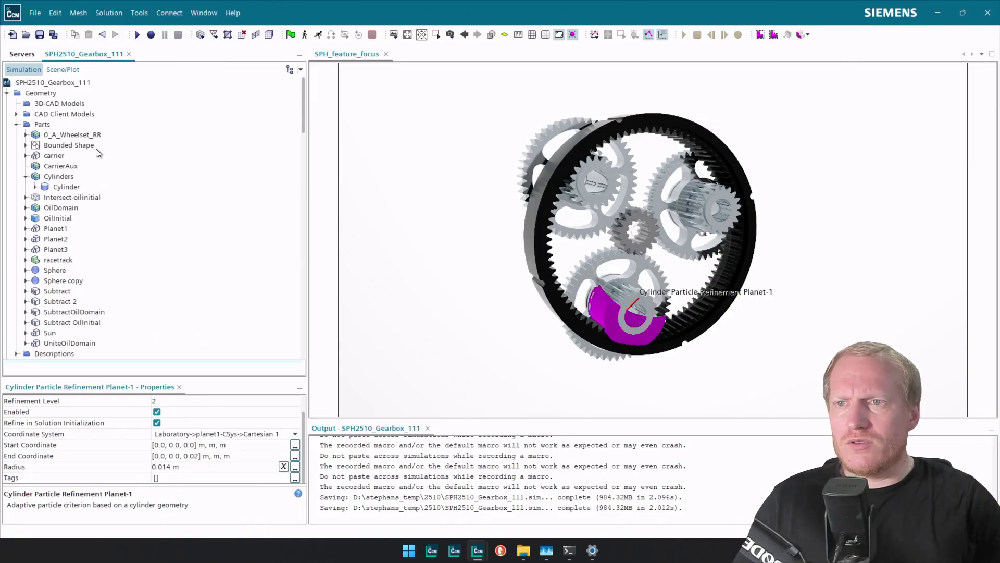
{"action": "left_click", "coordinate": [72, 189]}
{"action": "left_click", "coordinate": [190, 434]}
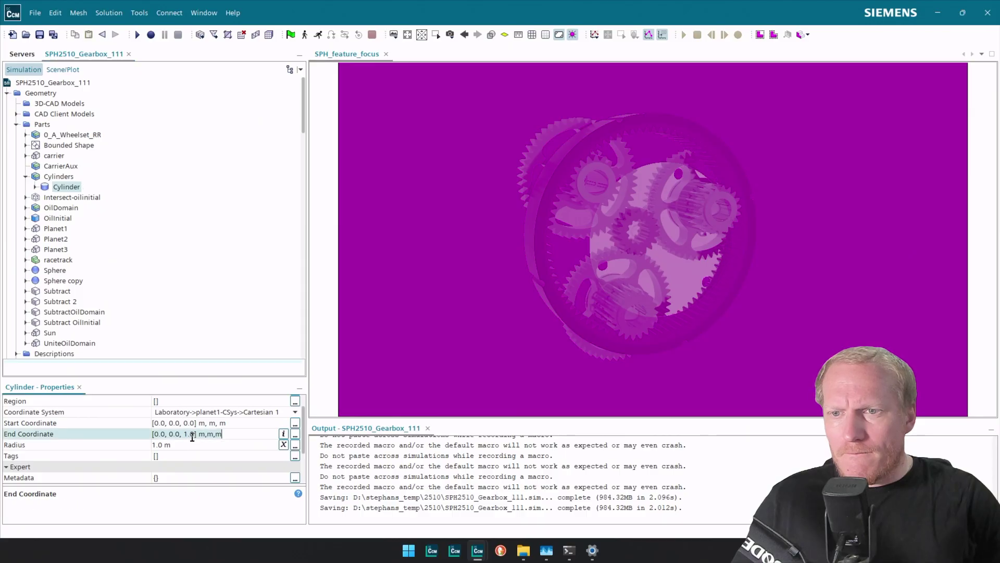
{"action": "key", "text": "ctrl+a"}
{"action": "type", "text": "0"}
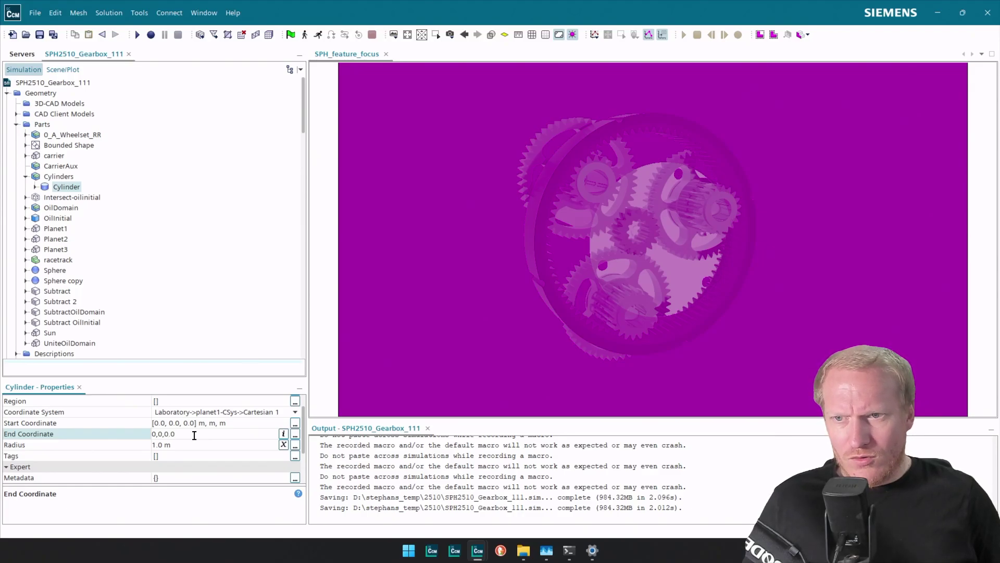
{"action": "key", "text": "Return"}
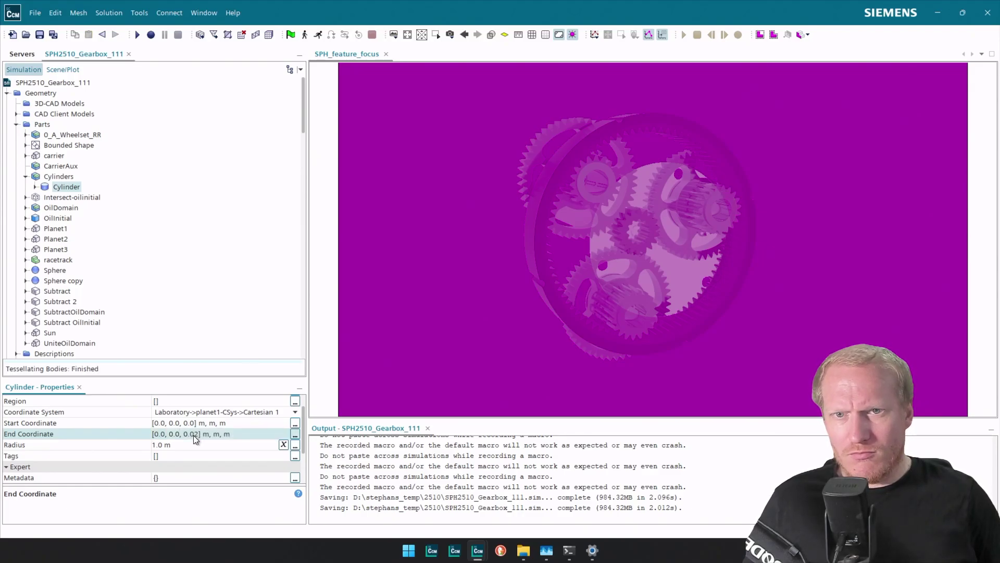
Step: Set the Cylinder part's radius to 0.014 m
{"action": "left_click", "coordinate": [183, 442]}
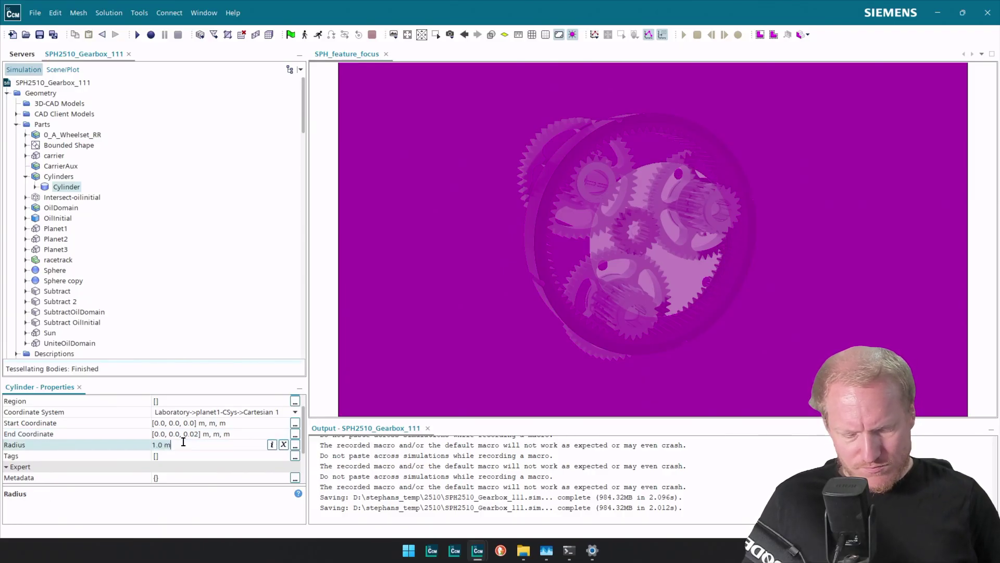
{"action": "key", "text": "BackSpace"}
{"action": "key", "text": "BackSpace"}
{"action": "key", "text": "BackSpace"}
{"action": "key", "text": "BackSpace"}
{"action": "key", "text": "BackSpace"}
{"action": "key", "text": "Return"}
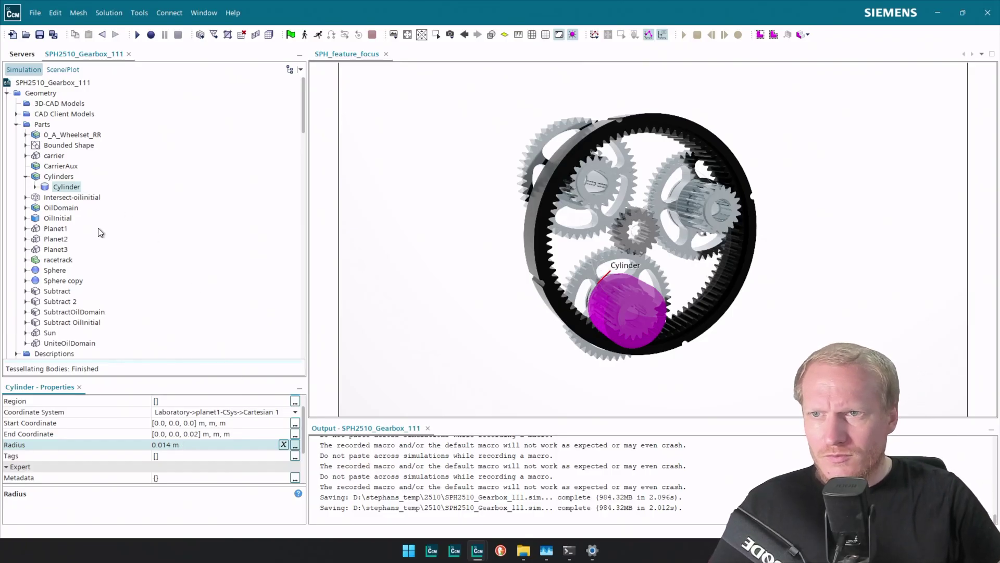
Step: Check the Planet-1_big refinement criterion, and duplicate the Cylinder part within the Cylinders group
{"action": "scroll", "coordinate": [102, 267], "scroll_direction": "down", "scroll_amount": 3}
{"action": "scroll", "coordinate": [177, 344], "scroll_direction": "down", "scroll_amount": 2}
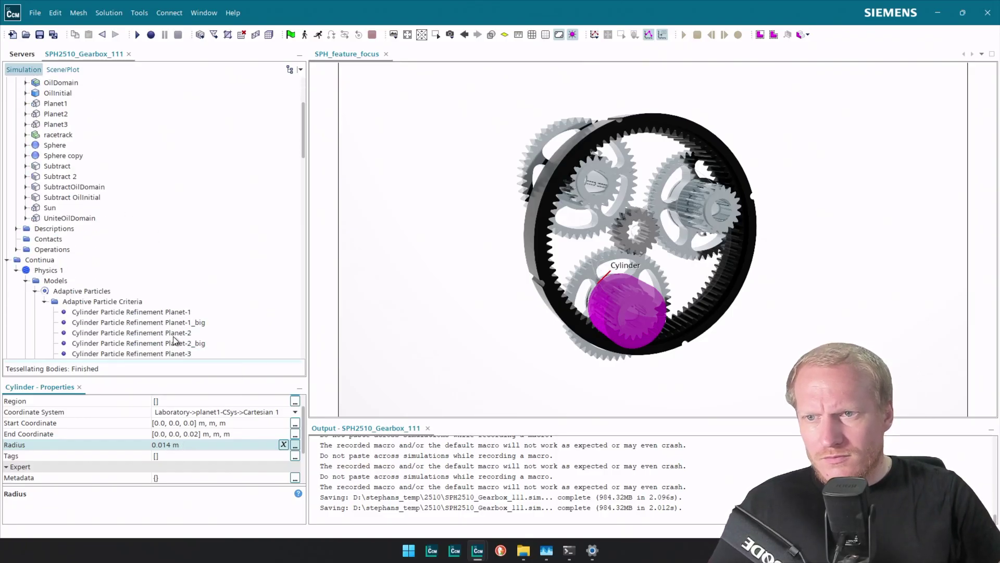
{"action": "left_click", "coordinate": [182, 291]}
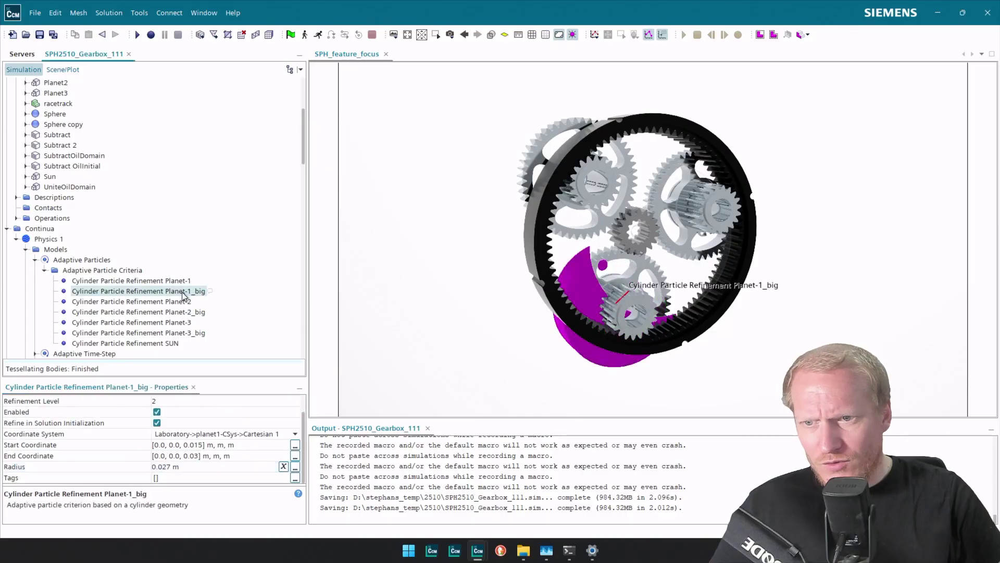
{"action": "scroll", "coordinate": [101, 185], "scroll_direction": "up", "scroll_amount": 5}
{"action": "left_click", "coordinate": [62, 187]}
{"action": "right_click", "coordinate": [62, 187]}
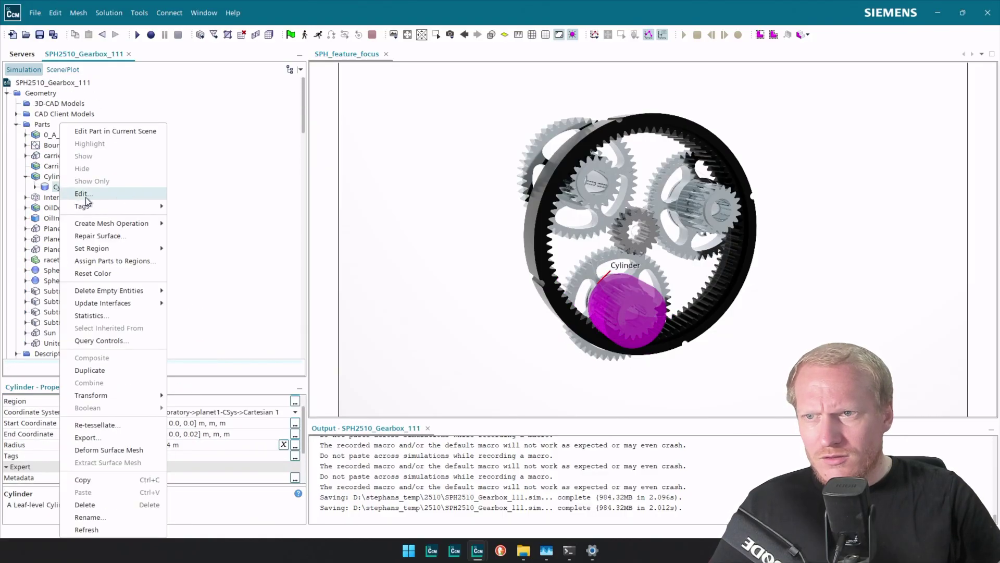
{"action": "left_click", "coordinate": [90, 371]}
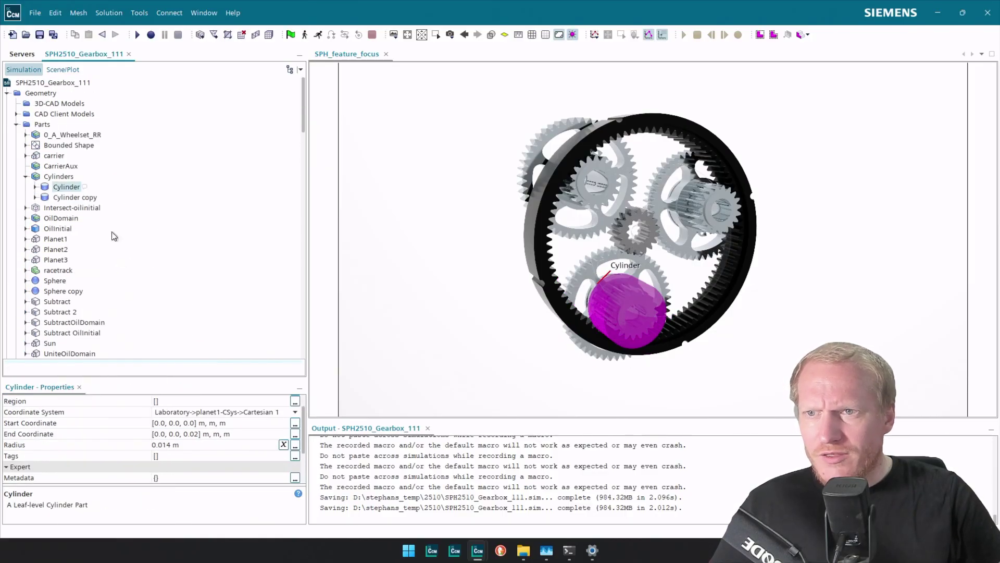
Step: Rename the original Cylinder part as smol1
{"action": "left_click", "coordinate": [86, 199]}
{"action": "double_click", "coordinate": [74, 188]}
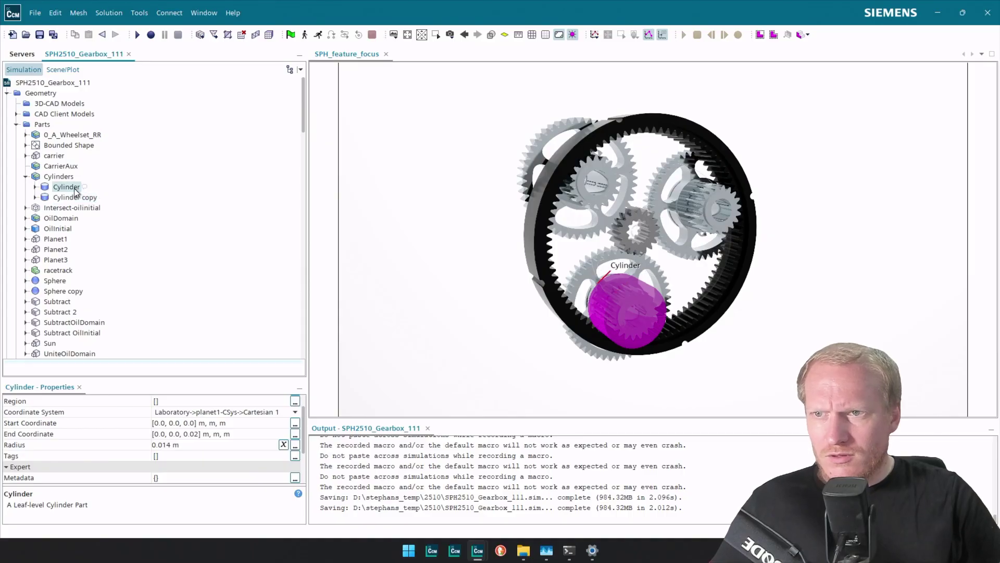
{"action": "type", "text": "s"}
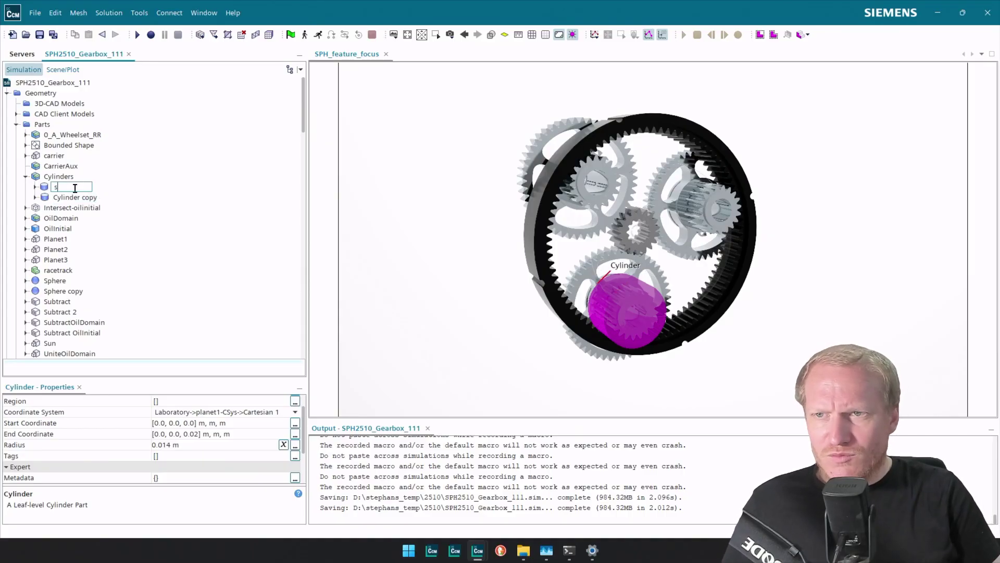
{"action": "type", "text": "mol1"}
{"action": "key", "text": "Return"}
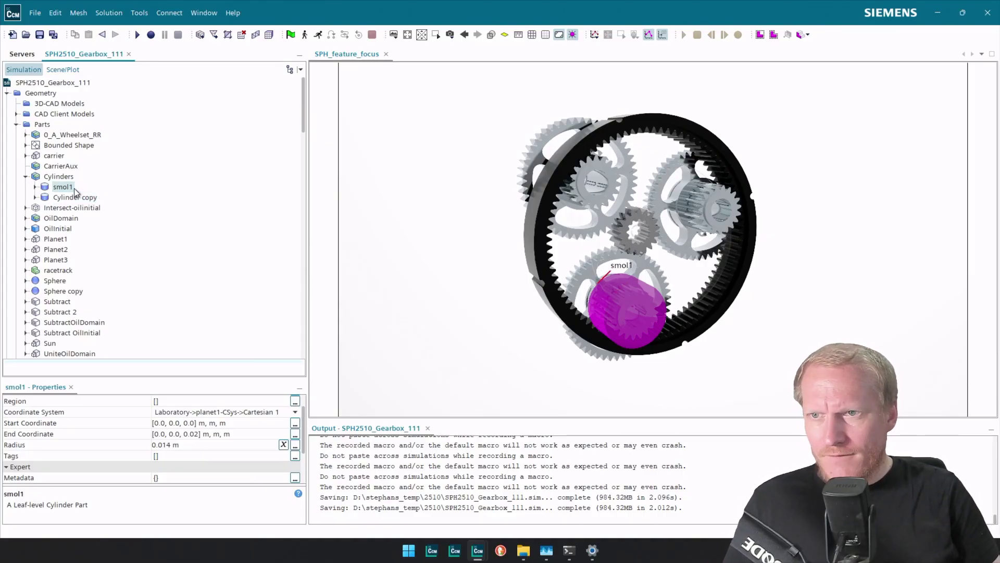
Step: Rename the Cylinder copy part as big1
{"action": "key", "text": "Down"}
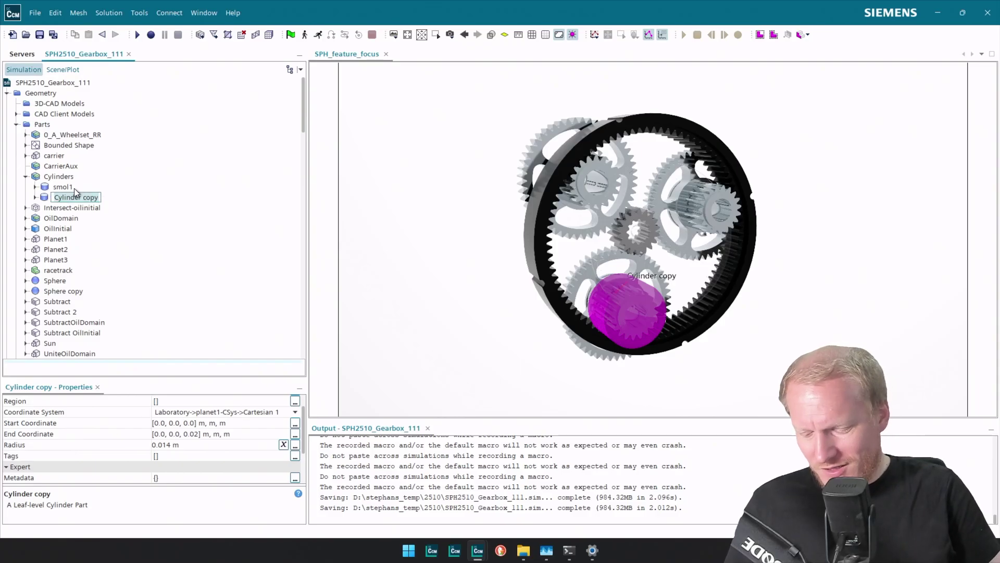
{"action": "key", "text": "F2"}
{"action": "type", "text": "big1"}
{"action": "key", "text": "Return"}
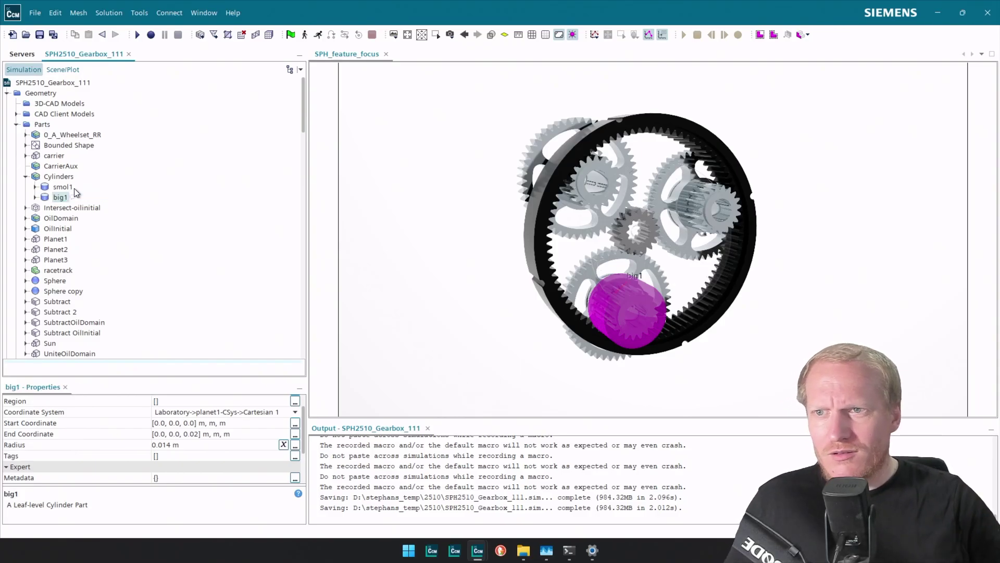
Step: Look up the start coordinate, end coordinate and radius of the Planet-1_big refinement criterion for the big1 part
{"action": "scroll", "coordinate": [193, 320], "scroll_direction": "down", "scroll_amount": 4}
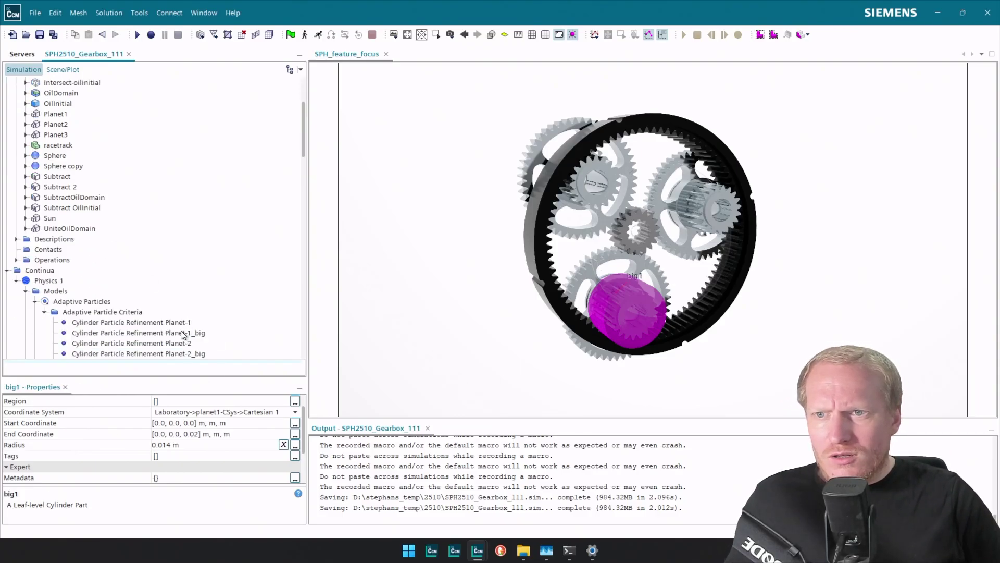
{"action": "scroll", "coordinate": [183, 334], "scroll_direction": "down", "scroll_amount": 1}
{"action": "left_click", "coordinate": [199, 302]}
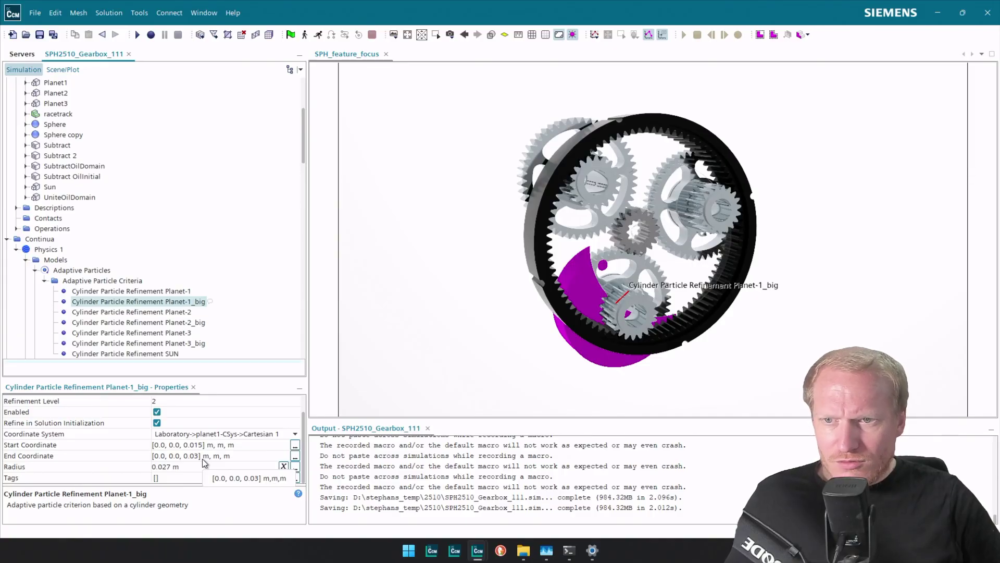
{"action": "scroll", "coordinate": [149, 229], "scroll_direction": "up", "scroll_amount": 4}
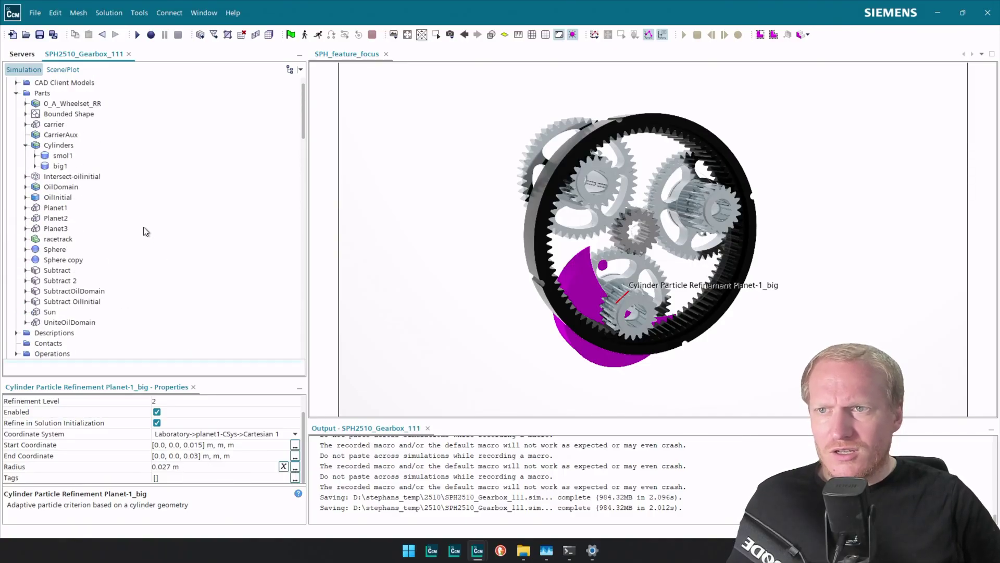
Step: Set the radius of the cylinder part big1 to 0.027 m
{"action": "left_click", "coordinate": [60, 166]}
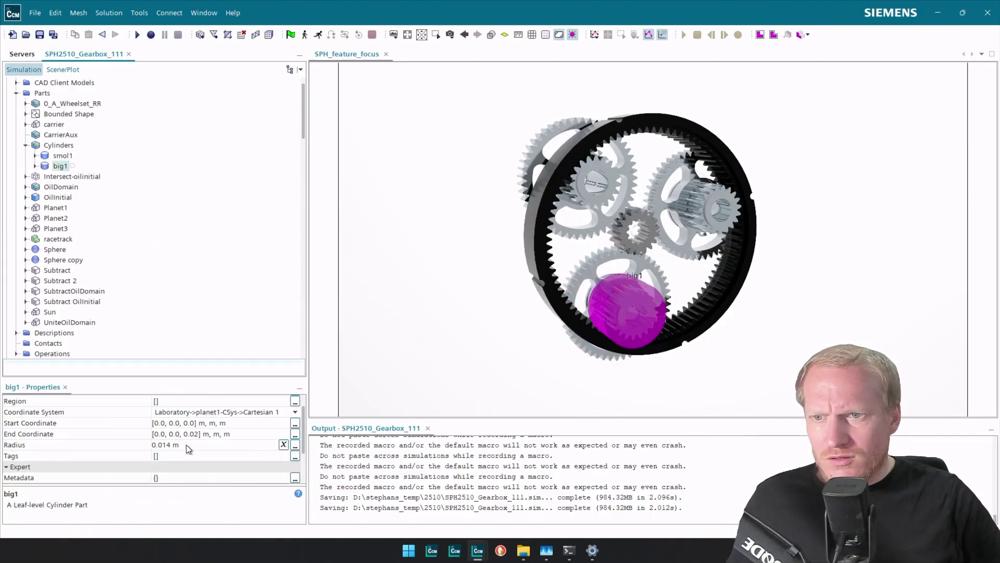
{"action": "left_click", "coordinate": [174, 443]}
{"action": "key", "text": "ctrl+a"}
{"action": "key", "text": "BackSpace"}
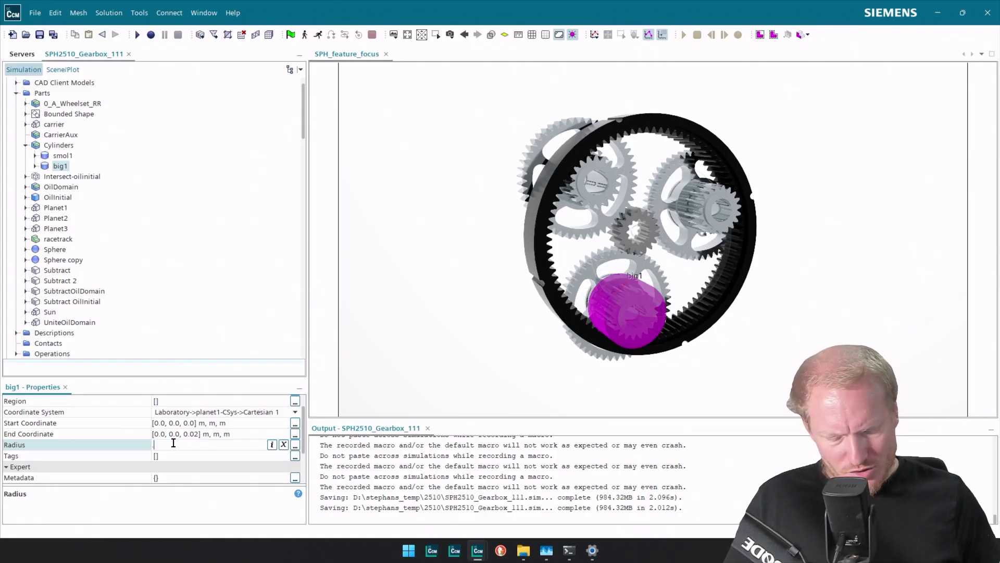
{"action": "type", "text": ".027"}
{"action": "key", "text": "Return"}
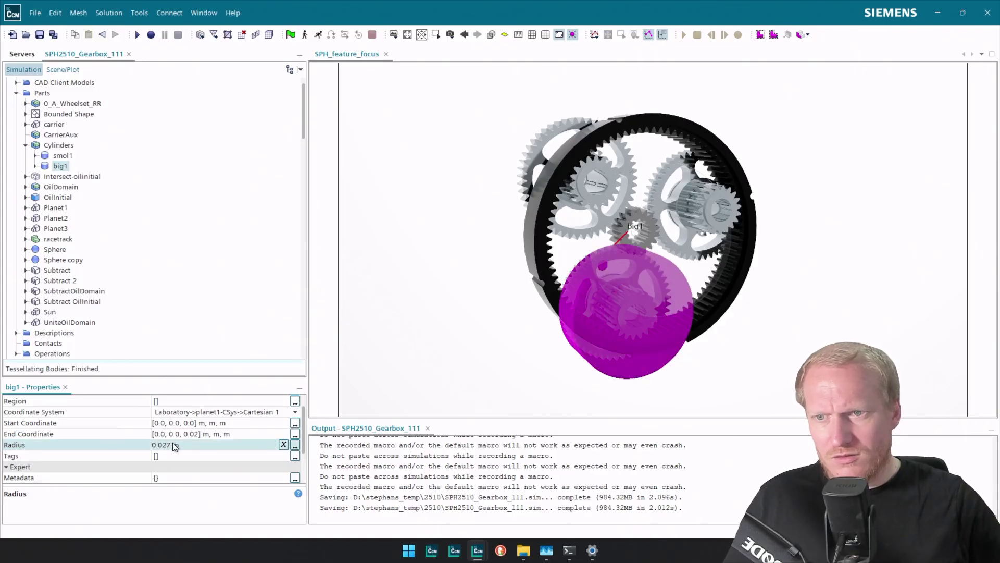
Step: Set big1's start coordinate to [0.0, 0.0, 0.015] m and its end coordinate to [0.0, 0.0, 0.03] m
{"action": "left_click", "coordinate": [194, 423]}
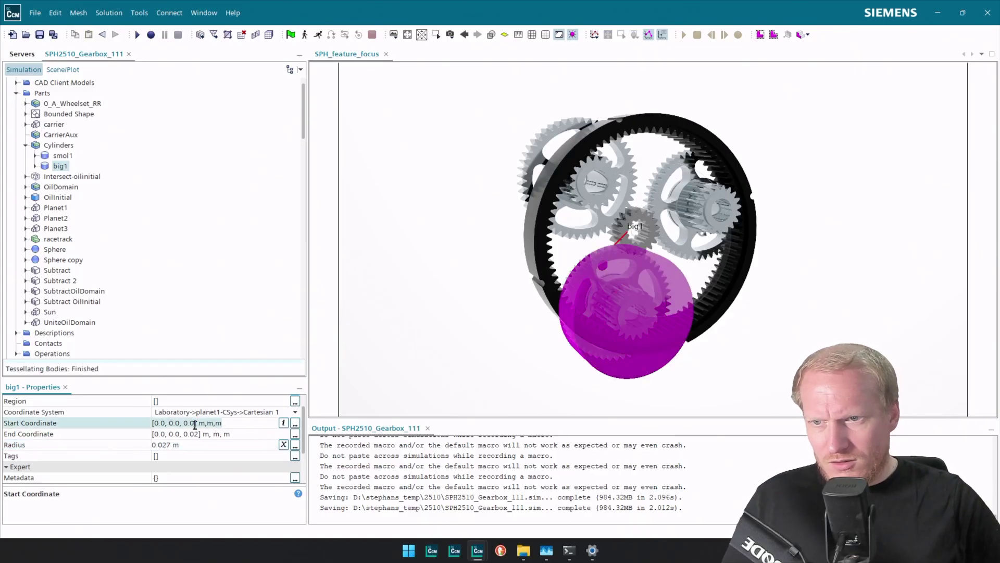
{"action": "type", "text": "15"}
{"action": "key", "text": "Return"}
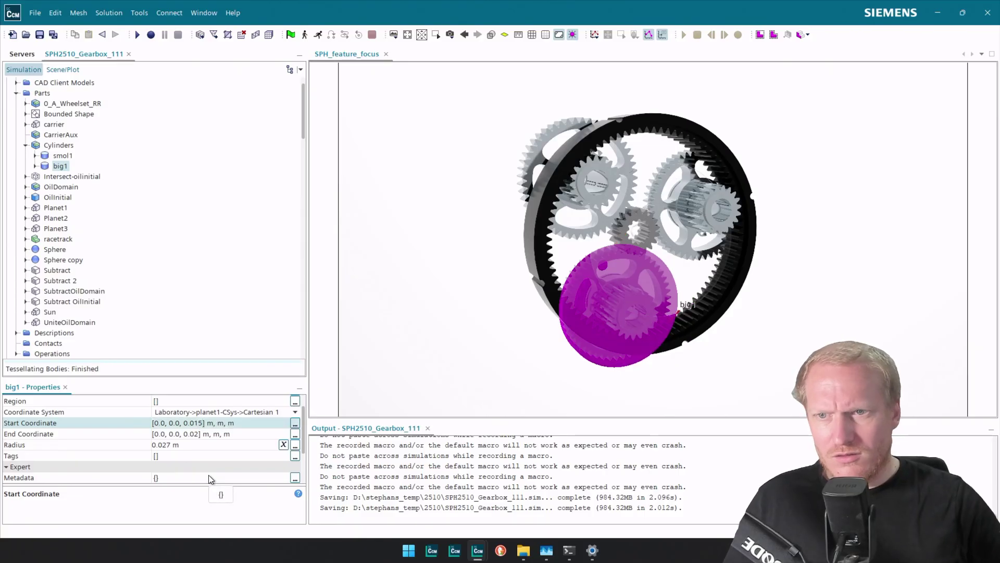
{"action": "left_click", "coordinate": [201, 434]}
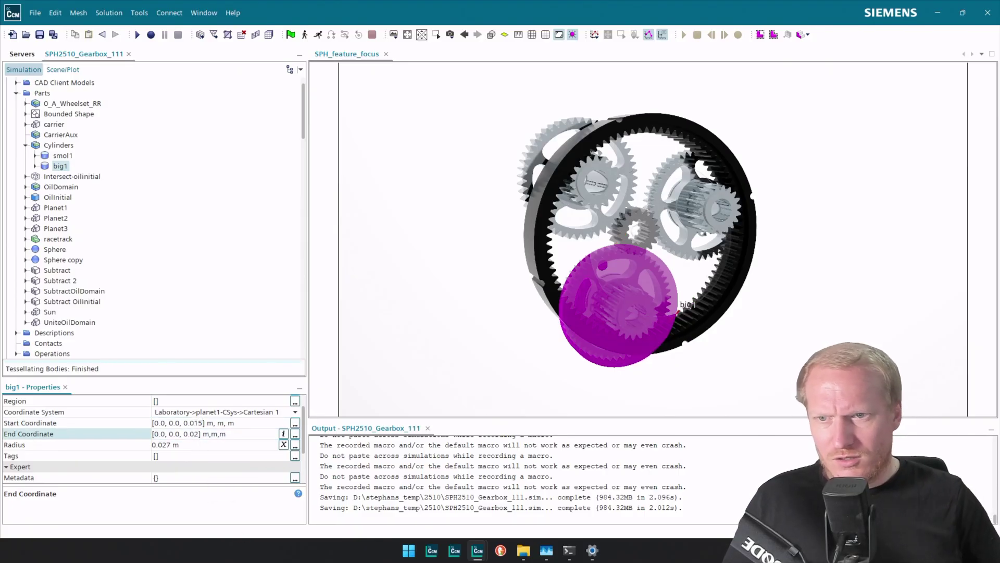
{"action": "key", "text": "BackSpace"}
{"action": "type", "text": "30"}
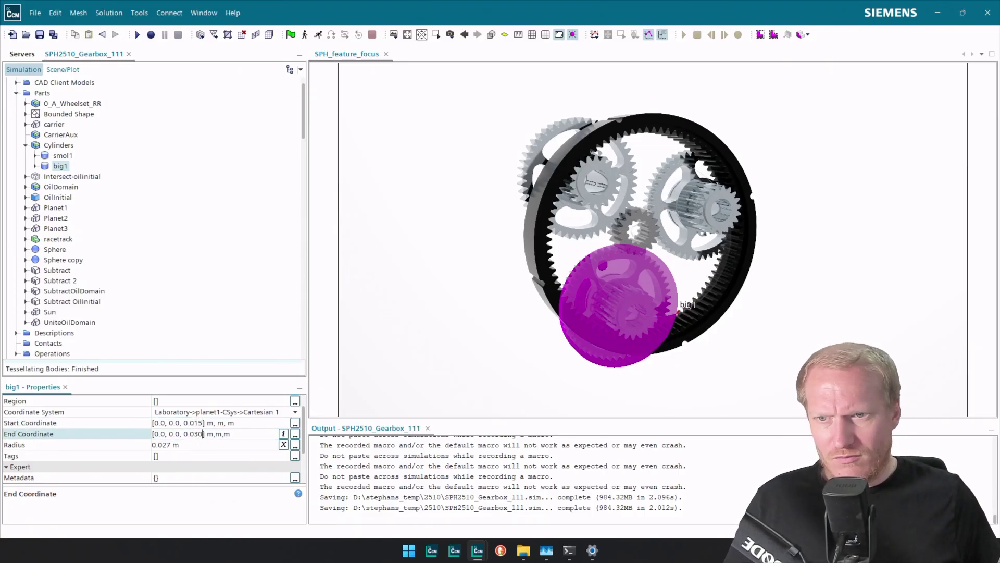
{"action": "key", "text": "Return"}
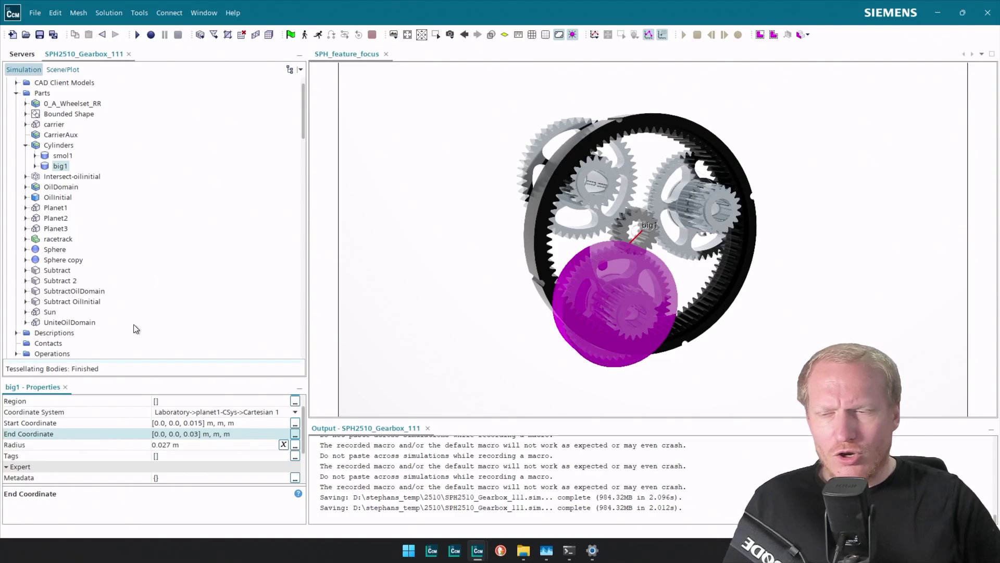
Step: Examine the geometry of the Planet-1 and Planet-1_big cylinder particle refinements in the scene, viewing them from different angles
{"action": "scroll", "coordinate": [136, 329], "scroll_direction": "down", "scroll_amount": 6}
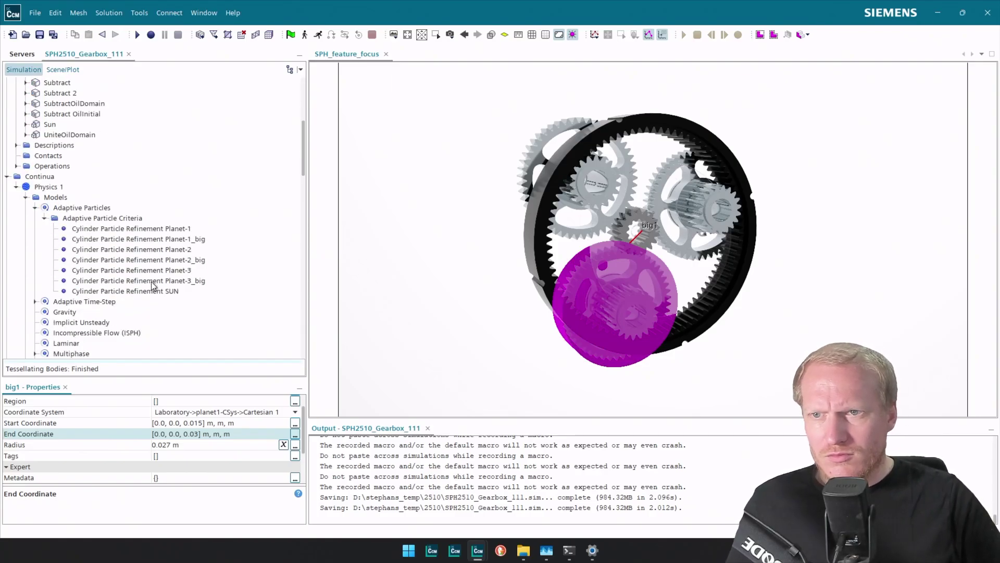
{"action": "left_click", "coordinate": [180, 230]}
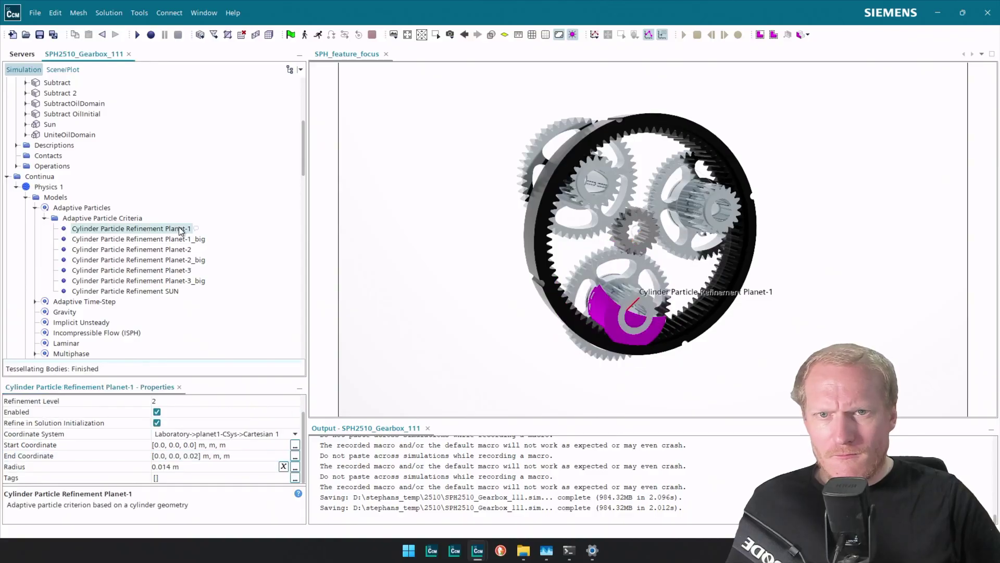
{"action": "left_click", "coordinate": [180, 239]}
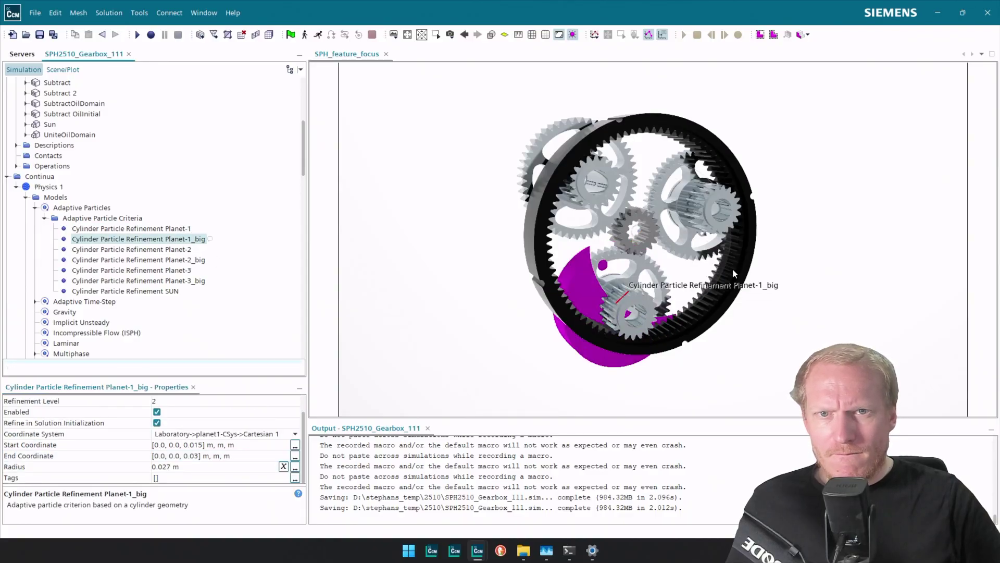
{"action": "left_click_drag", "start_coordinate": [639, 280], "coordinate": [723, 298]}
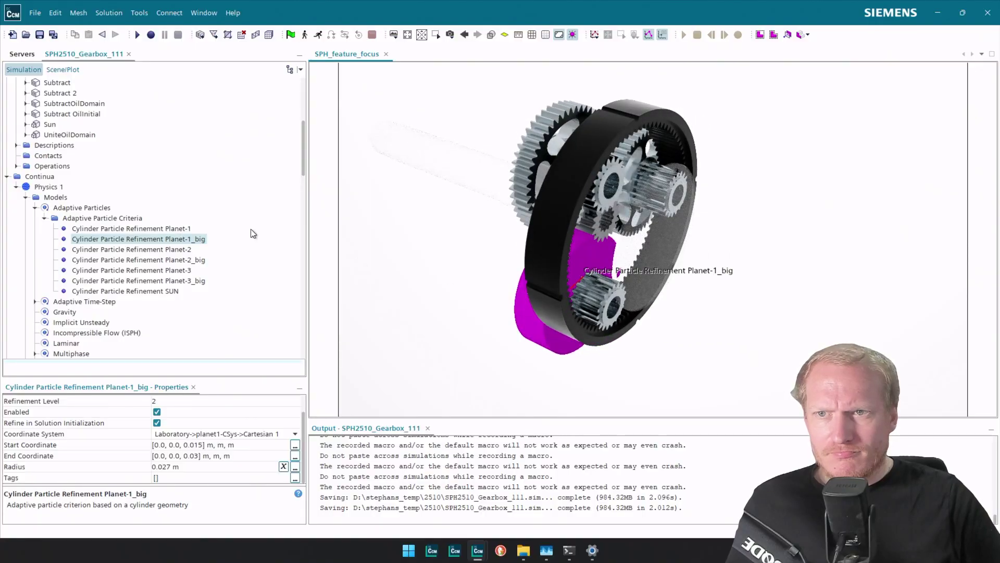
{"action": "left_click", "coordinate": [157, 229]}
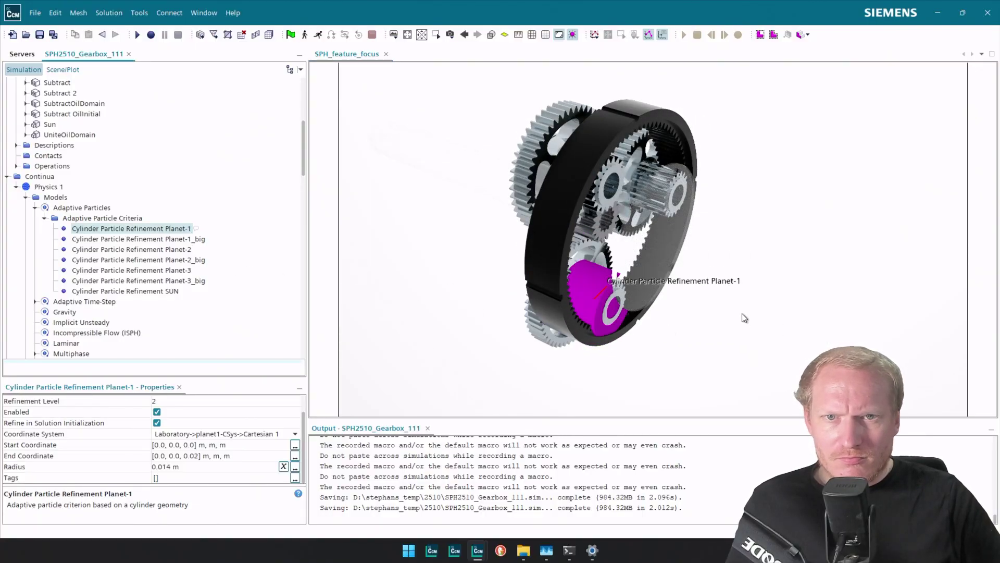
{"action": "left_click_drag", "start_coordinate": [745, 318], "coordinate": [704, 292]}
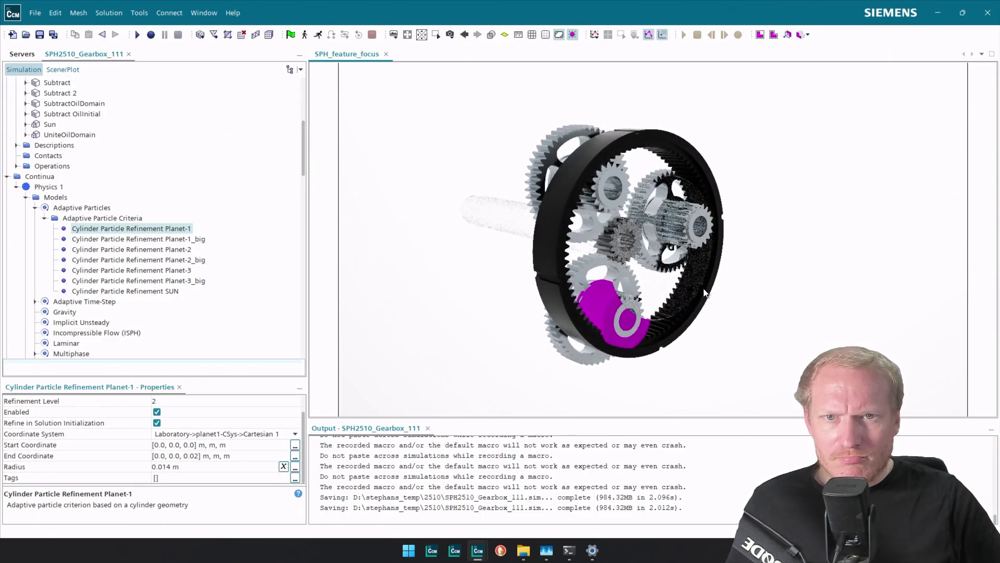
{"action": "left_click", "coordinate": [153, 239]}
Step: Duplicate the smol1 and big1 cylinder parts
{"action": "scroll", "coordinate": [156, 240], "scroll_direction": "up", "scroll_amount": 1}
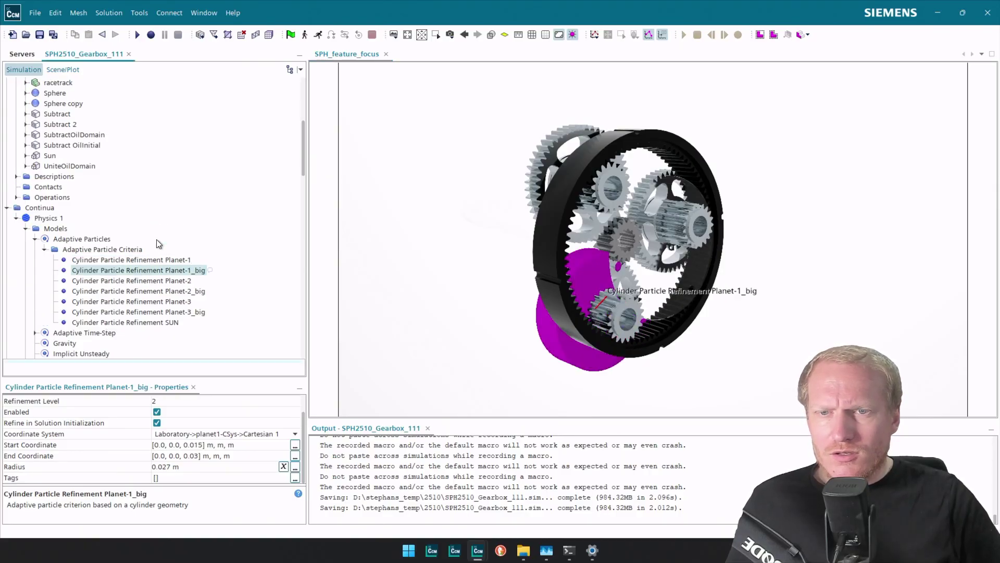
{"action": "scroll", "coordinate": [156, 239], "scroll_direction": "up", "scroll_amount": 6}
{"action": "left_click", "coordinate": [69, 187]}
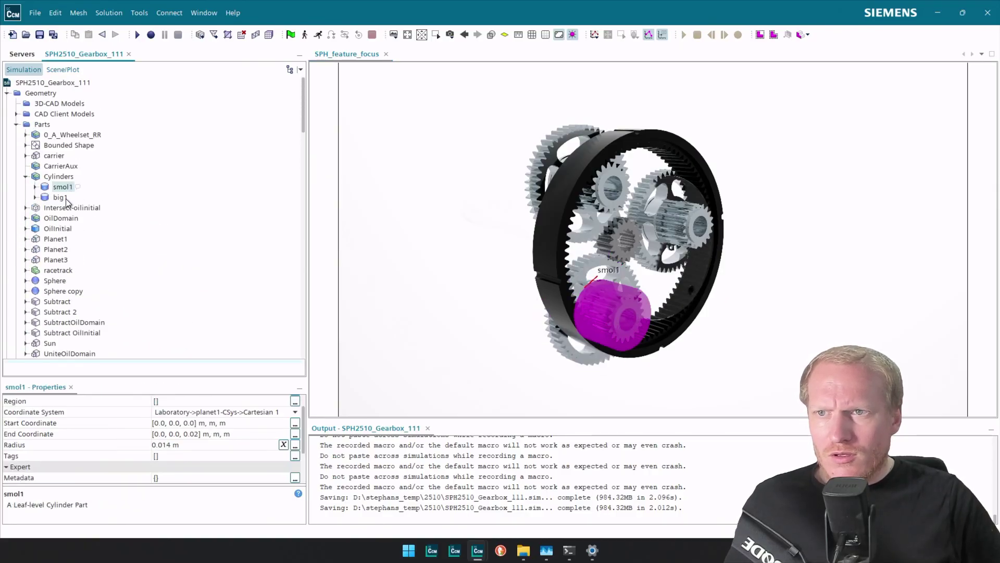
{"action": "left_click", "coordinate": [59, 197], "text": "shift"}
{"action": "right_click", "coordinate": [65, 199]}
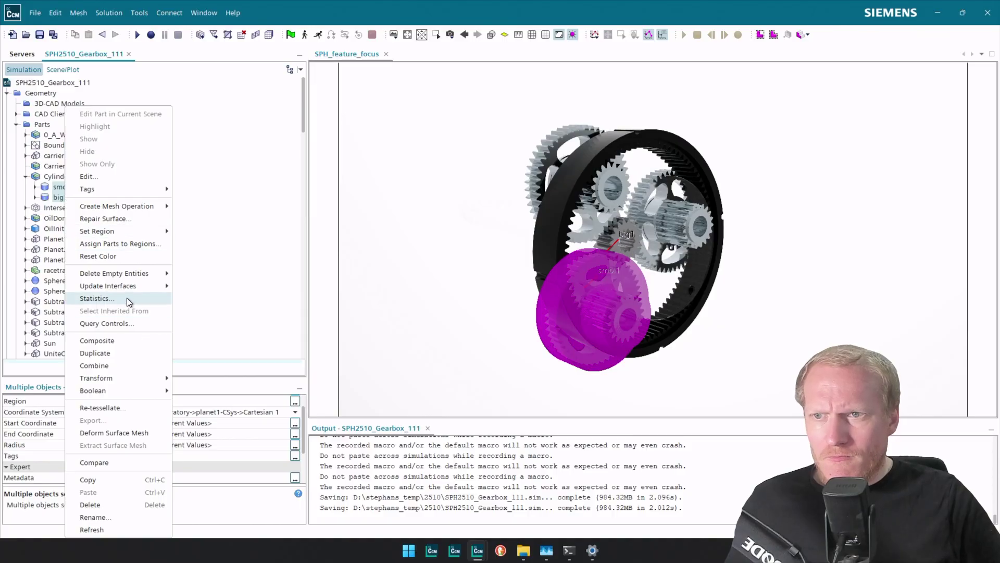
{"action": "left_click", "coordinate": [108, 352]}
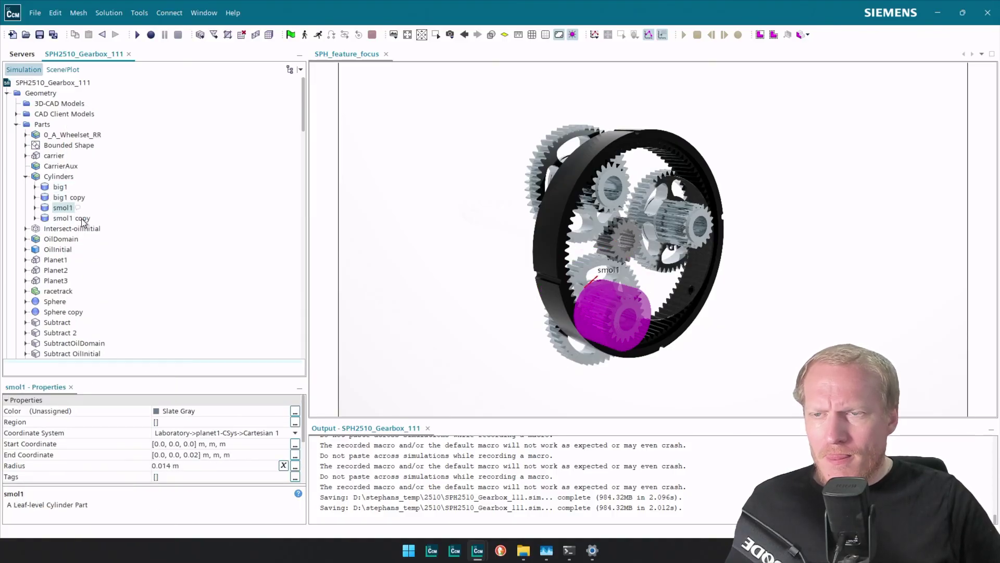
Step: Duplicate the original big1 and smol1 cylinders a second time
{"action": "left_click", "coordinate": [77, 198]}
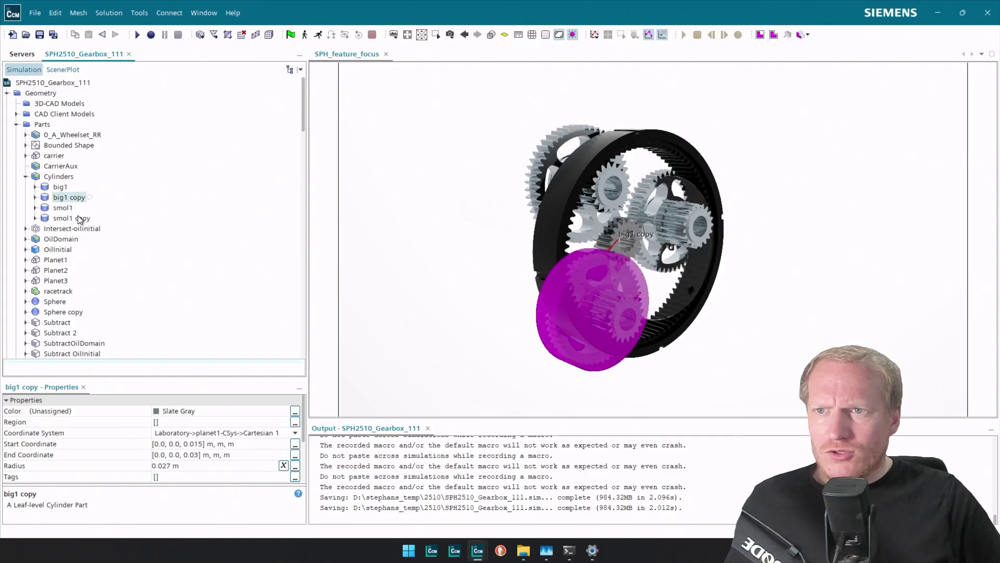
{"action": "left_click", "coordinate": [61, 187]}
{"action": "left_click", "coordinate": [66, 208], "text": "ctrl"}
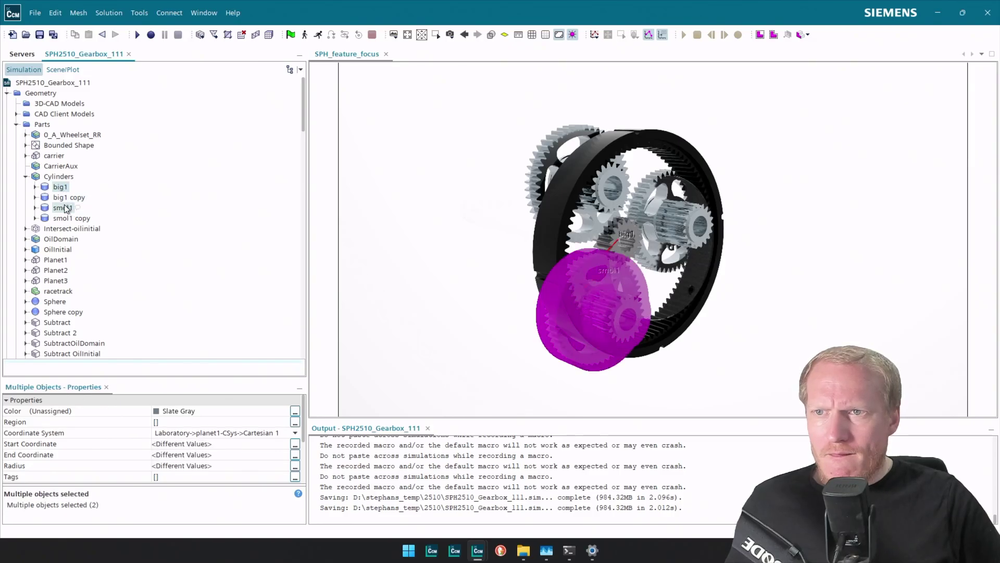
{"action": "right_click", "coordinate": [66, 208]}
{"action": "left_click", "coordinate": [129, 357]}
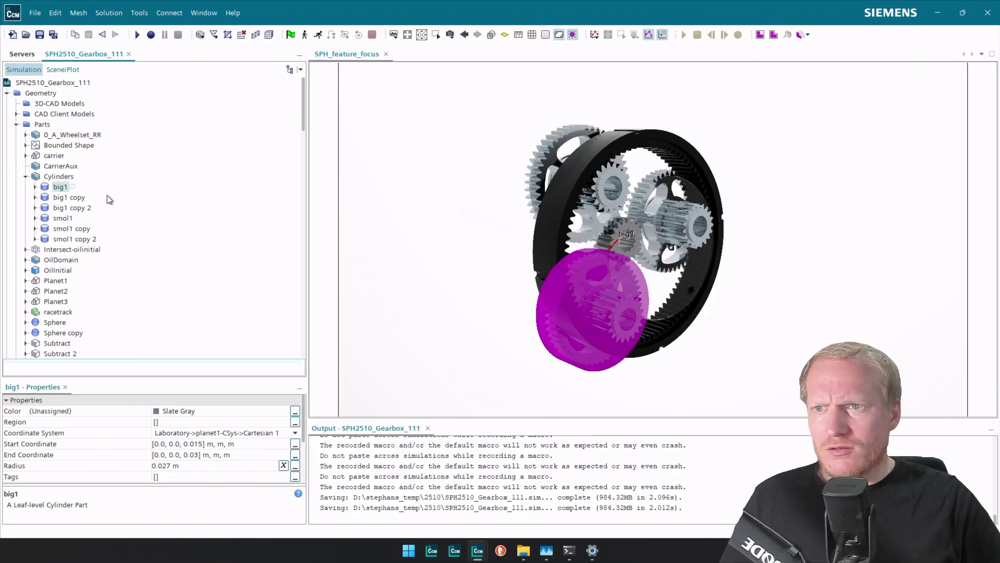
Step: Rename the first copy of the big1 cylinder as big2
{"action": "left_click", "coordinate": [70, 199]}
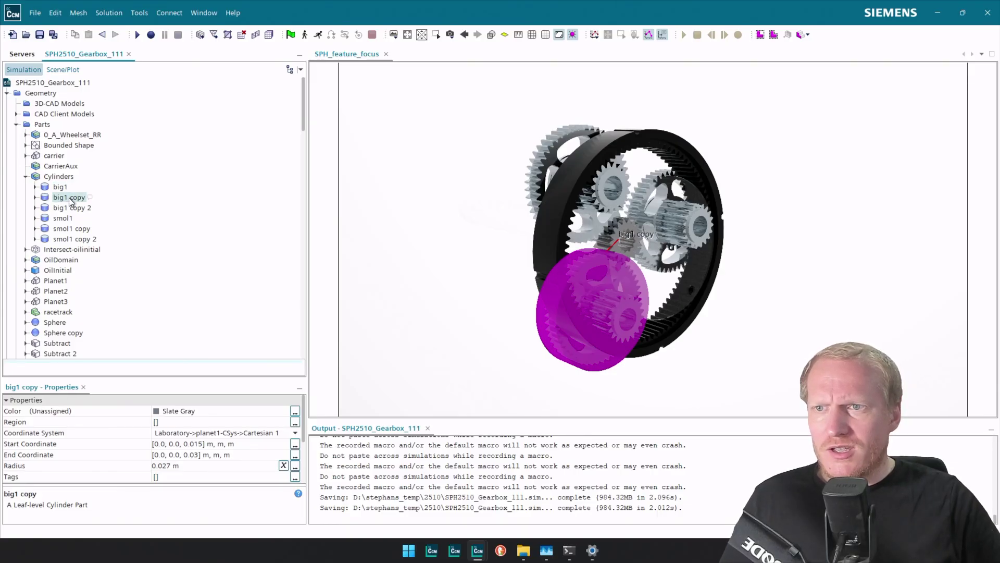
{"action": "left_click", "coordinate": [71, 200]}
{"action": "key", "text": "BackSpace"}
{"action": "type", "text": "2"}
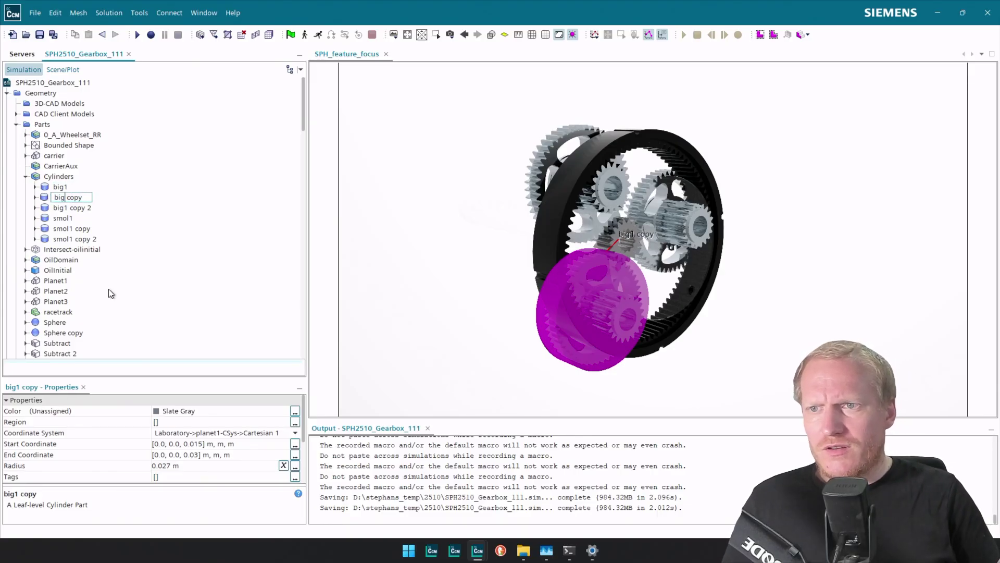
{"action": "key", "text": "Delete"}
{"action": "key", "text": "Delete"}
{"action": "key", "text": "Delete"}
{"action": "key", "text": "Delete"}
{"action": "key", "text": "Delete"}
{"action": "key", "text": "Return"}
Step: Rename the second copy of the big1 cylinder as big3
{"action": "key", "text": "Down"}
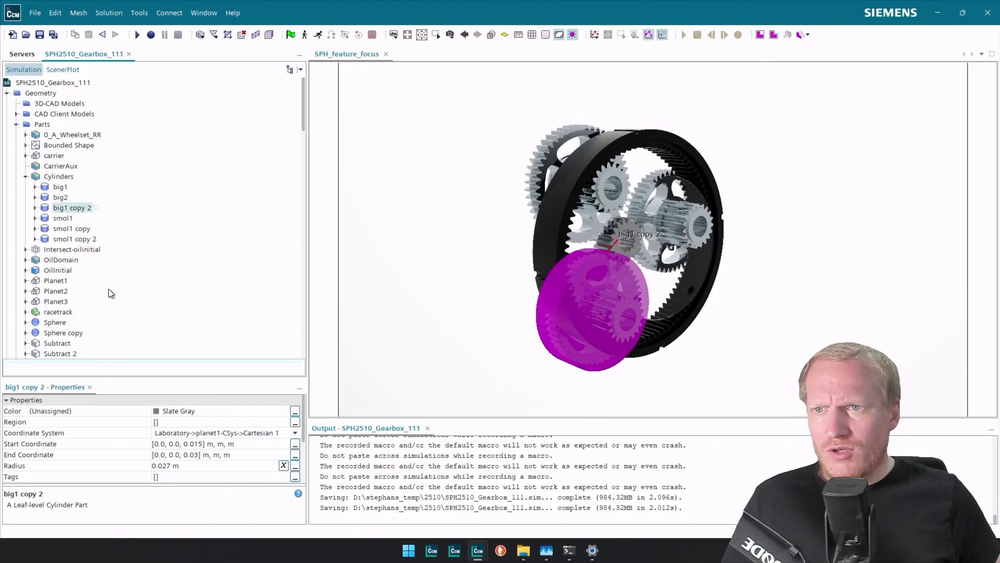
{"action": "key", "text": "F2"}
{"action": "key", "text": "BackSpace"}
{"action": "key", "text": "BackSpace"}
{"action": "key", "text": "BackSpace"}
{"action": "key", "text": "BackSpace"}
{"action": "key", "text": "BackSpace"}
{"action": "key", "text": "BackSpace"}
{"action": "key", "text": "BackSpace"}
{"action": "key", "text": "BackSpace"}
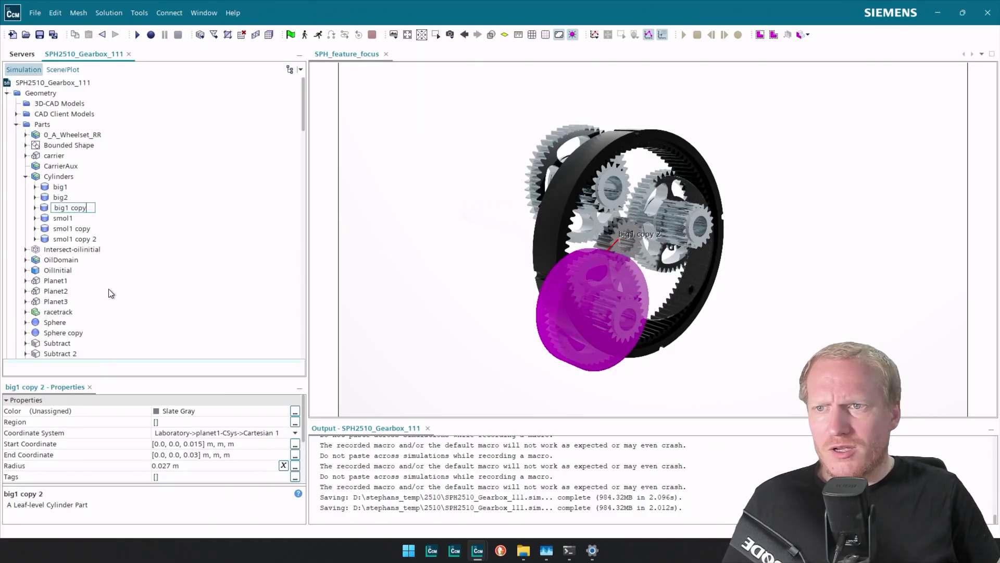
{"action": "type", "text": "3"}
{"action": "key", "text": "Return"}
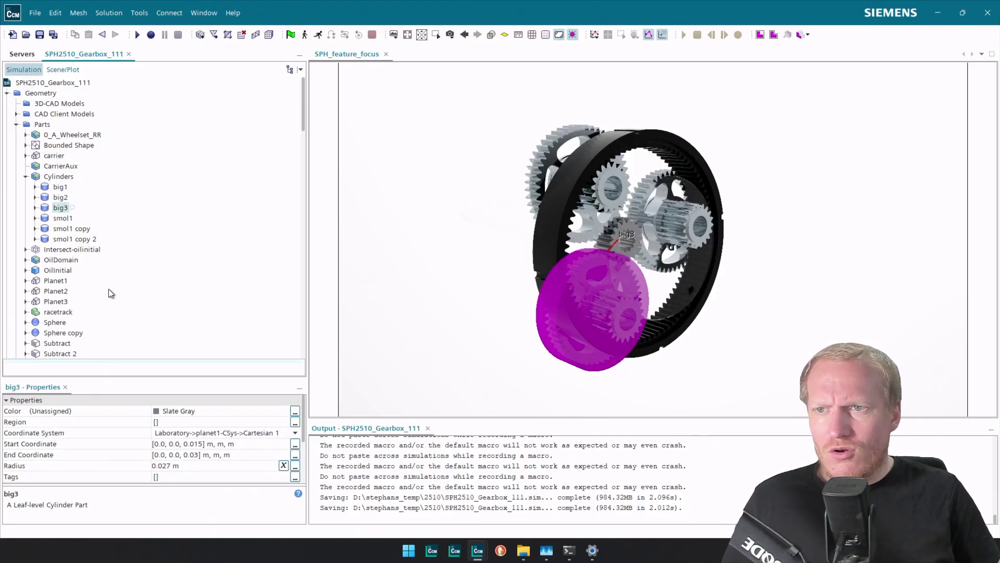
Step: Rename the first copy of the smol1 cylinder as smol2
{"action": "key", "text": "Down"}
{"action": "key", "text": "Down"}
{"action": "key", "text": "F2"}
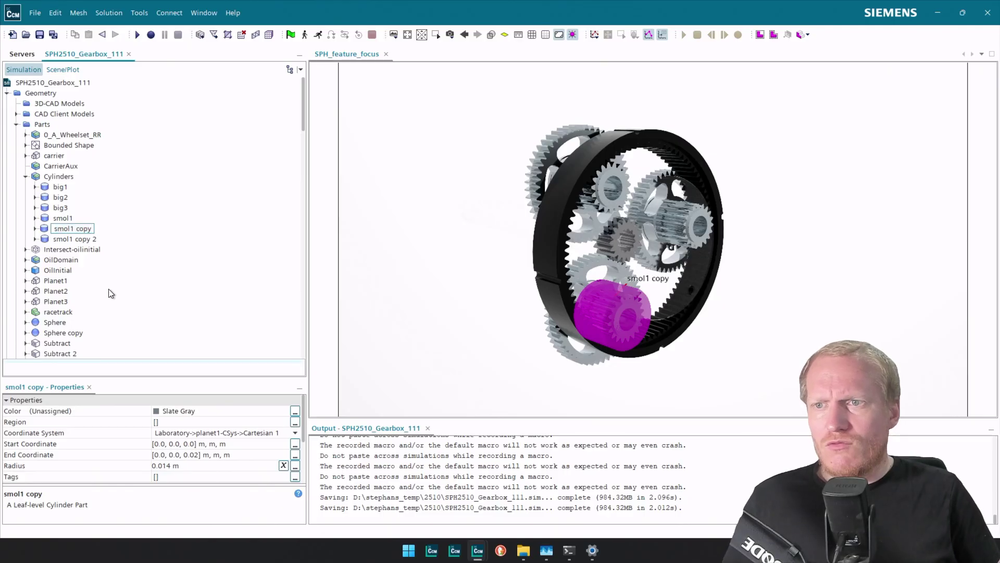
{"action": "key", "text": "BackSpace"}
{"action": "key", "text": "BackSpace"}
{"action": "key", "text": "BackSpace"}
{"action": "key", "text": "BackSpace"}
{"action": "key", "text": "BackSpace"}
{"action": "key", "text": "BackSpace"}
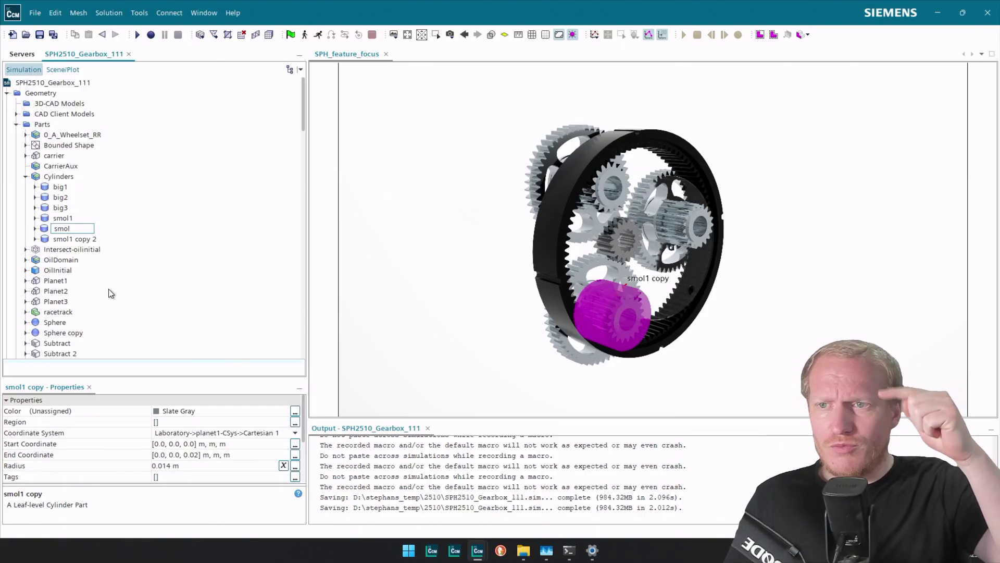
{"action": "type", "text": "2"}
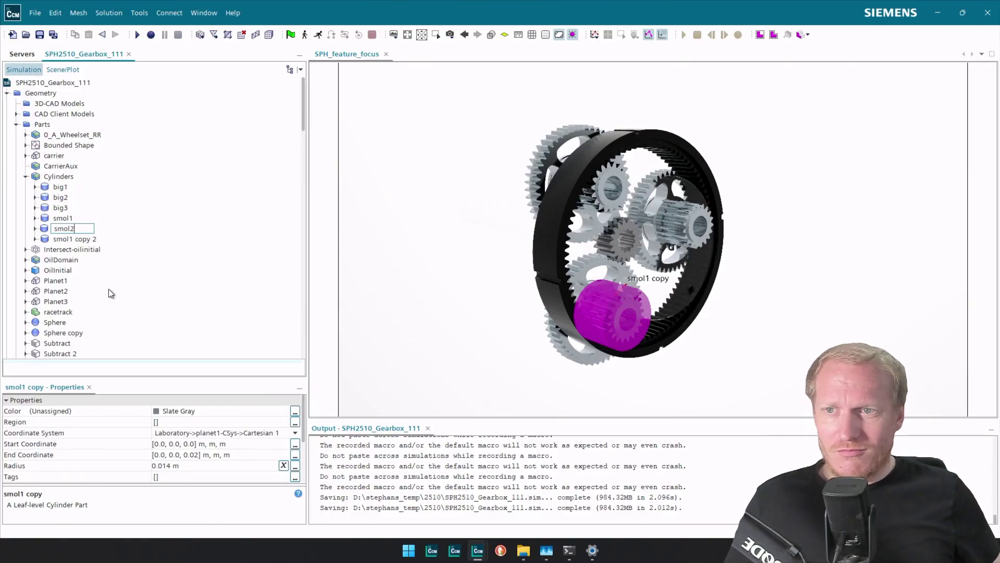
{"action": "key", "text": "Return"}
Step: Rename the second copy of the smol1 cylinder as smol3
{"action": "key", "text": "Down"}
{"action": "key", "text": "F2"}
{"action": "key", "text": "End"}
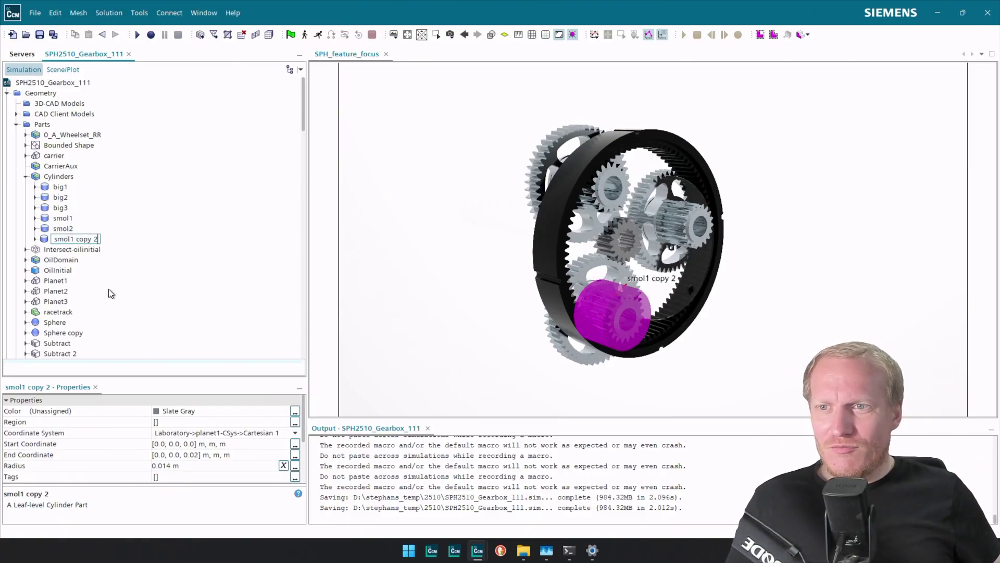
{"action": "key", "text": "BackSpace"}
{"action": "key", "text": "BackSpace"}
{"action": "key", "text": "BackSpace"}
{"action": "key", "text": "BackSpace"}
{"action": "key", "text": "BackSpace"}
{"action": "key", "text": "BackSpace"}
{"action": "key", "text": "BackSpace"}
{"action": "key", "text": "BackSpace"}
{"action": "type", "text": "3"}
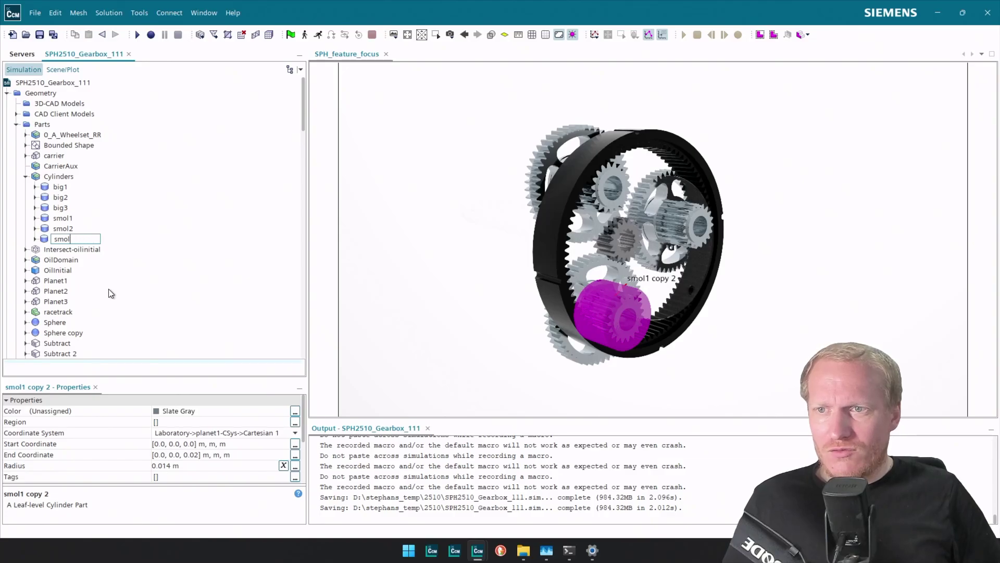
{"action": "key", "text": "Return"}
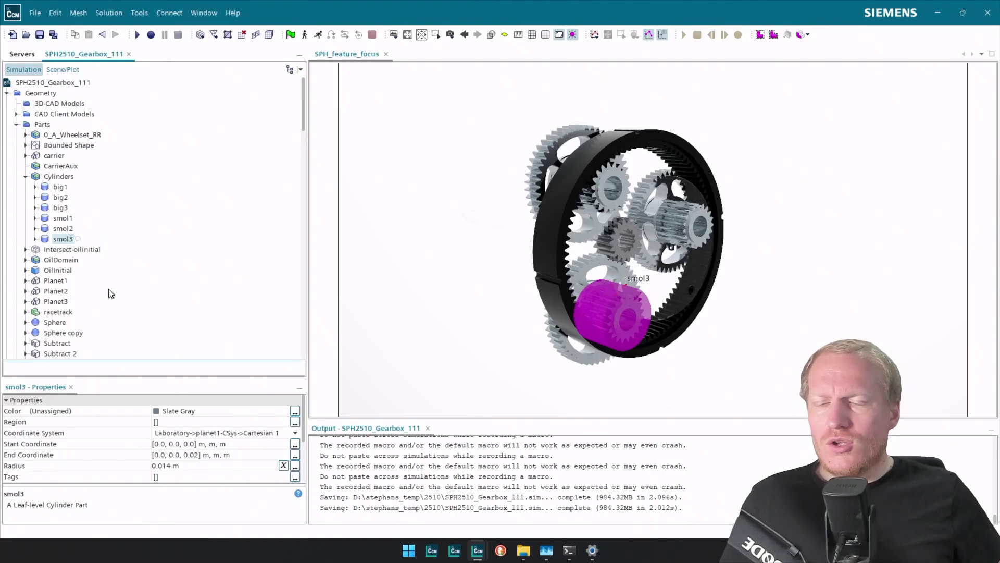
Step: Assign the coordinate system Laboratory->planet3-CSys->Cartesian 1 to both the big3 and smol3 cylinders
{"action": "left_click", "coordinate": [61, 208], "text": "ctrl"}
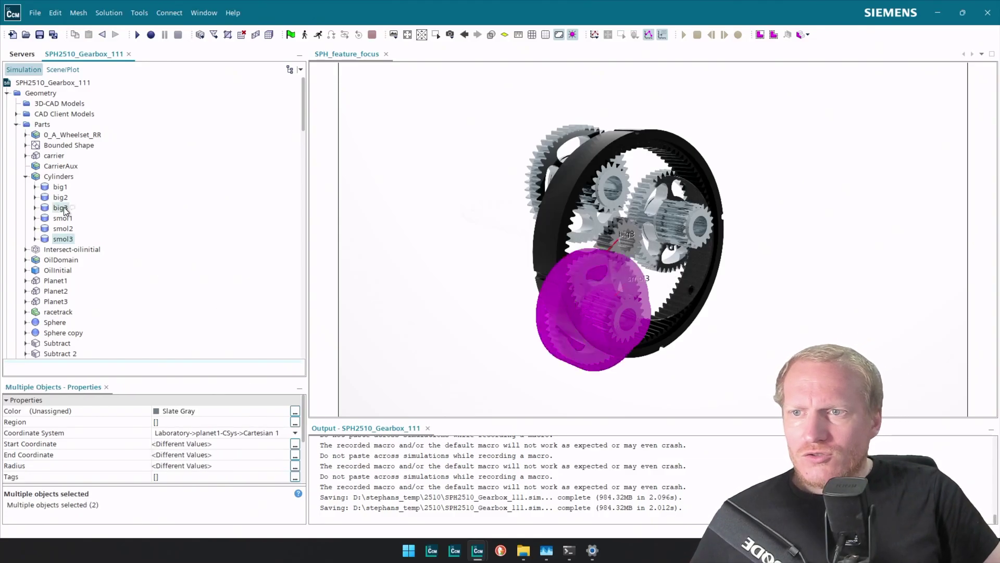
{"action": "left_click", "coordinate": [252, 433]}
{"action": "scroll", "coordinate": [263, 410], "scroll_direction": "down", "scroll_amount": 6}
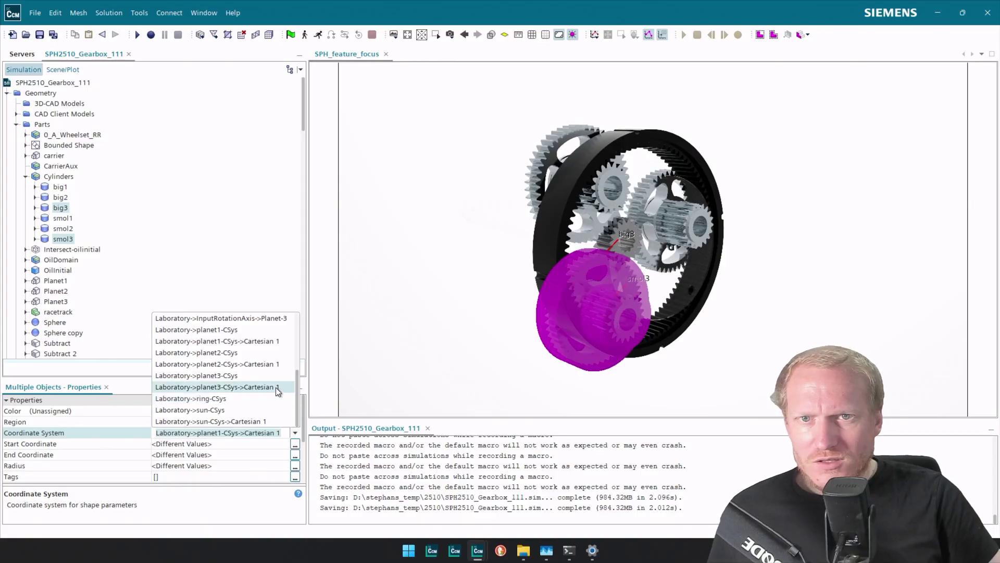
{"action": "left_click", "coordinate": [276, 387]}
{"action": "left_click", "coordinate": [72, 226]}
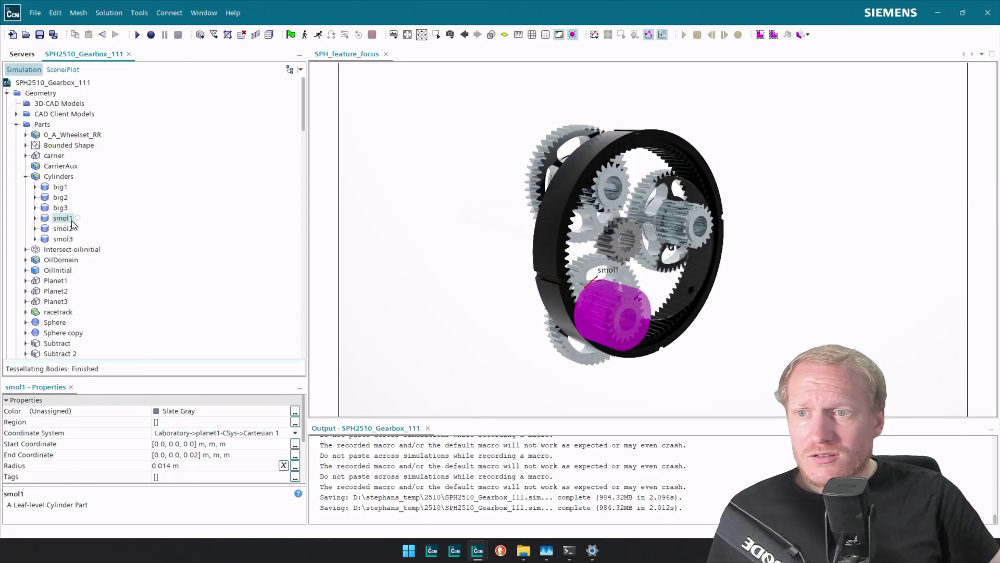
Step: Assign the coordinate system Laboratory->planet2-CSys->Cartesian 1 to both the big2 and smol2 cylinders
{"action": "left_click", "coordinate": [60, 198], "text": "ctrl"}
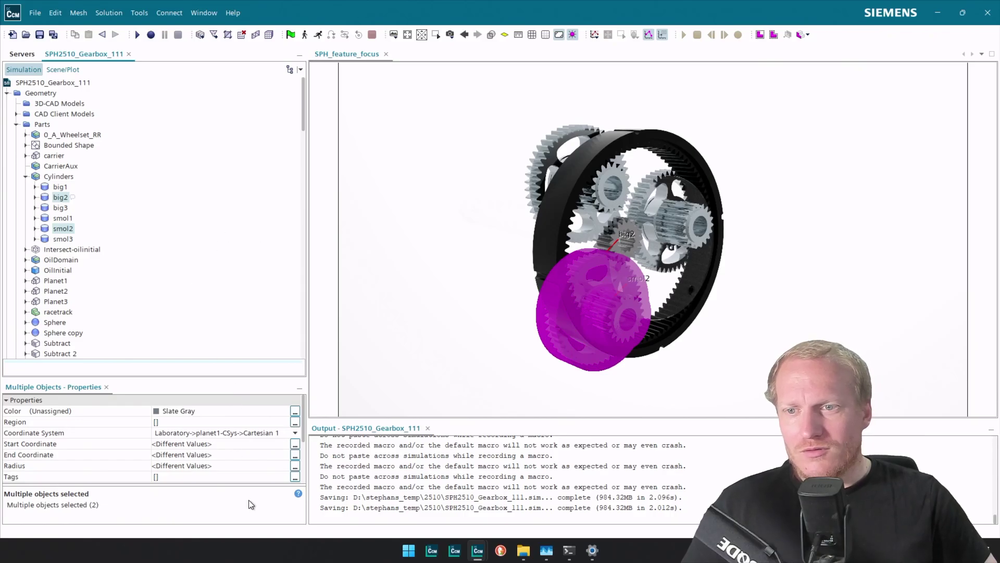
{"action": "left_click", "coordinate": [232, 433]}
{"action": "left_click", "coordinate": [235, 432]}
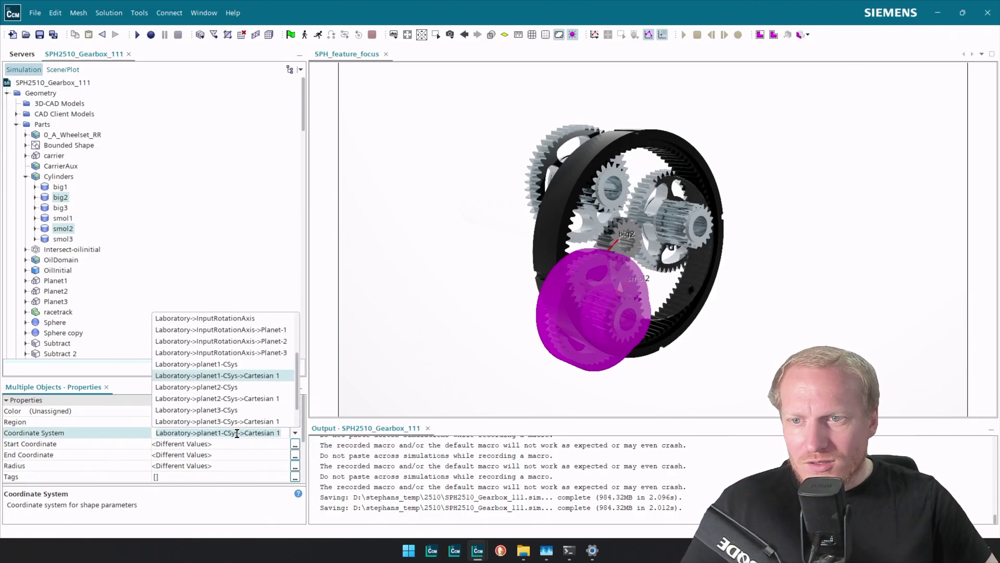
{"action": "left_click", "coordinate": [261, 398]}
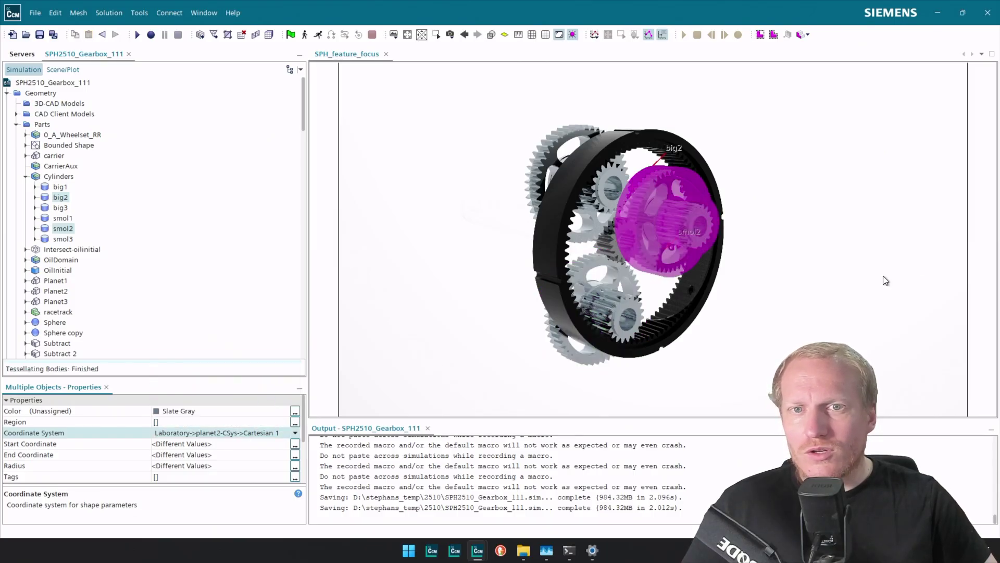
Step: Examine the placement of the whole Cylinders group and the big1 and smol1 pair, and inspect the 09_Planet1 displayer in the scene
{"action": "left_click", "coordinate": [64, 177]}
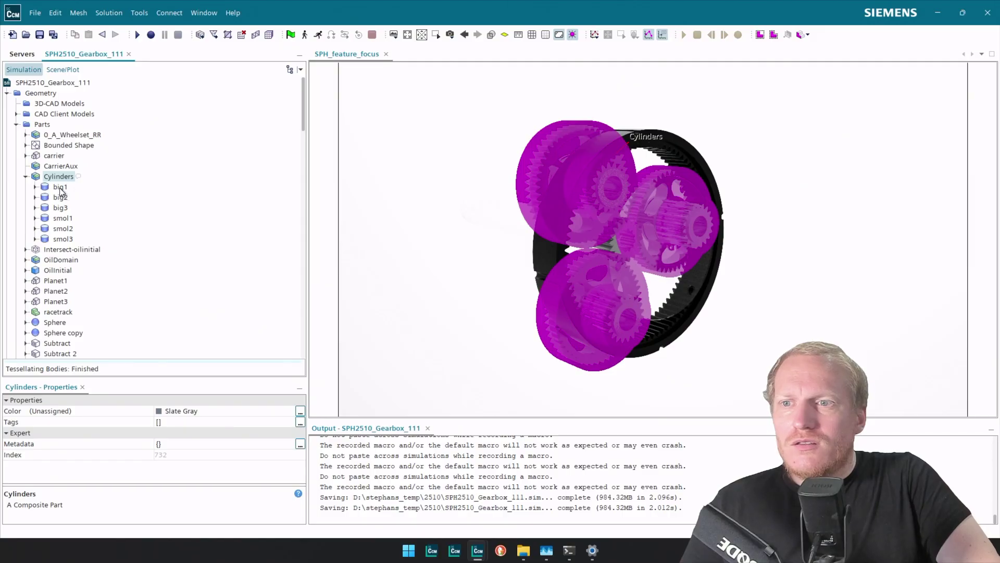
{"action": "left_click", "coordinate": [59, 188]}
{"action": "left_click", "coordinate": [64, 220], "text": "ctrl"}
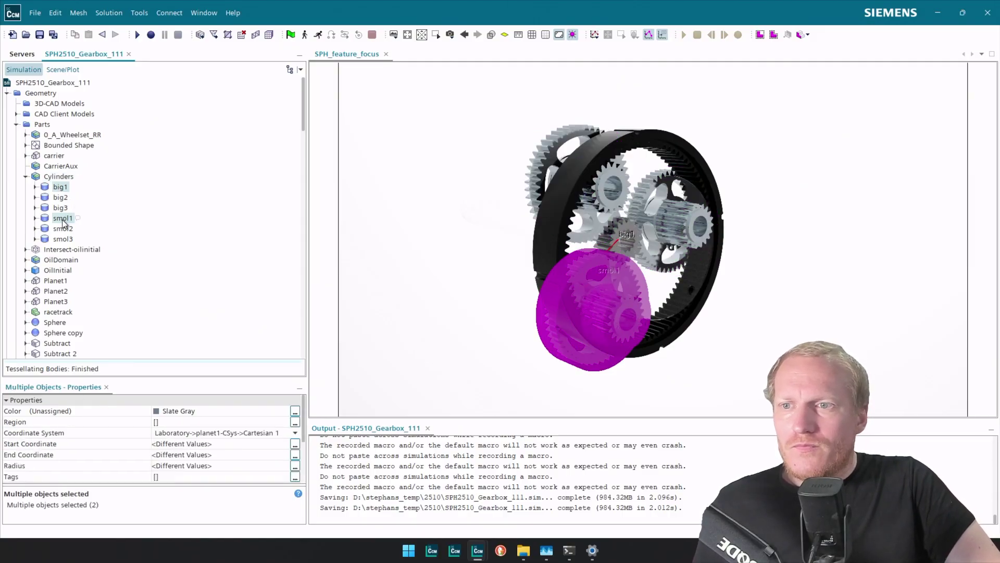
{"action": "left_click", "coordinate": [63, 69]}
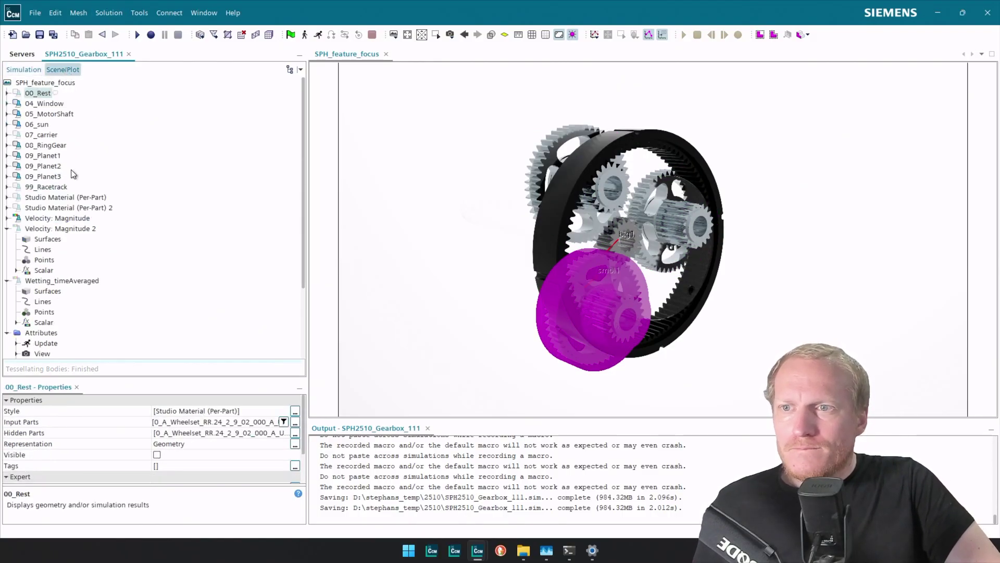
{"action": "left_click", "coordinate": [52, 156]}
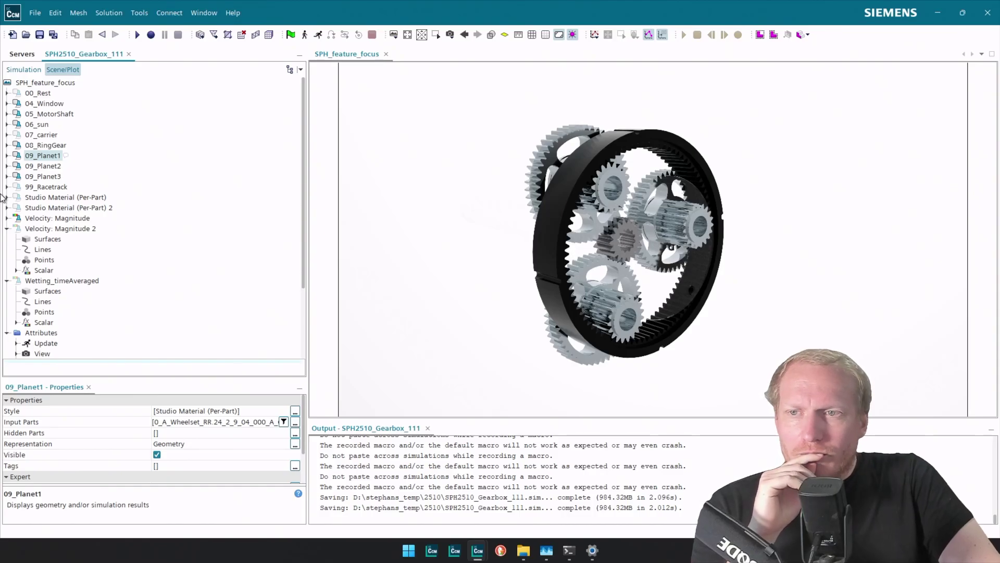
{"action": "left_click", "coordinate": [32, 70]}
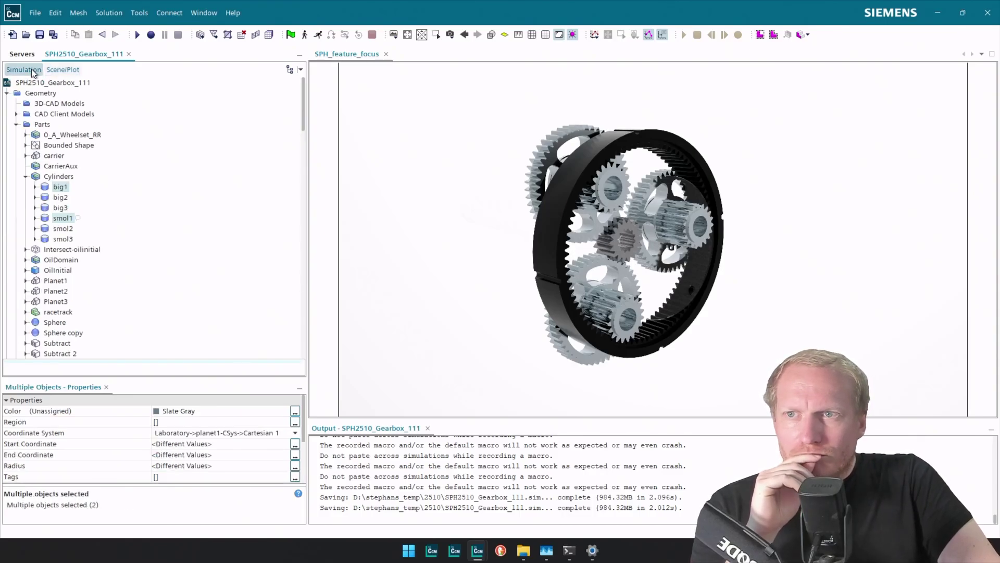
{"action": "left_click", "coordinate": [62, 70]}
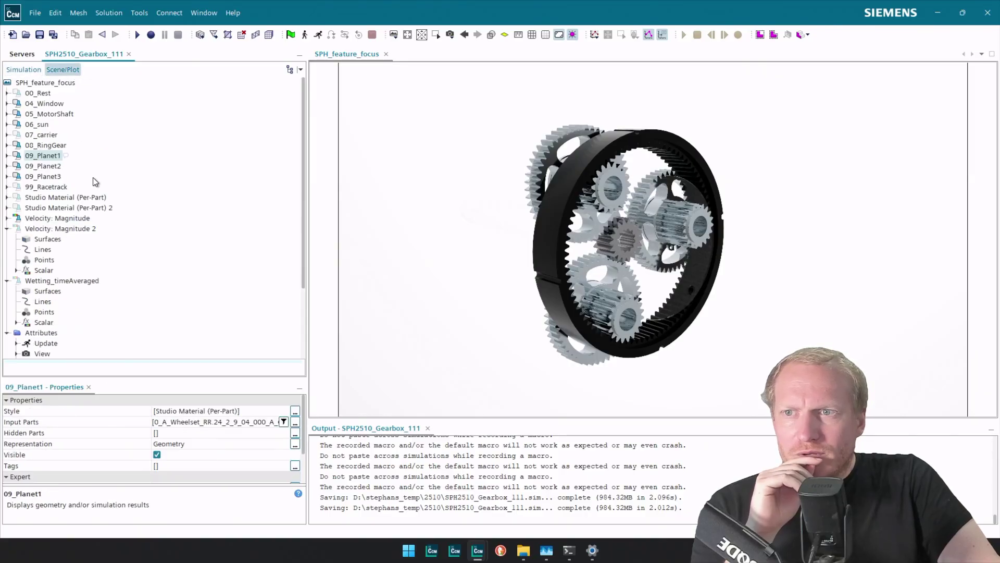
Step: Rename the 09_Planet1 displayer as 10_Planet1
{"action": "left_click", "coordinate": [31, 155]}
{"action": "left_click", "coordinate": [33, 155]}
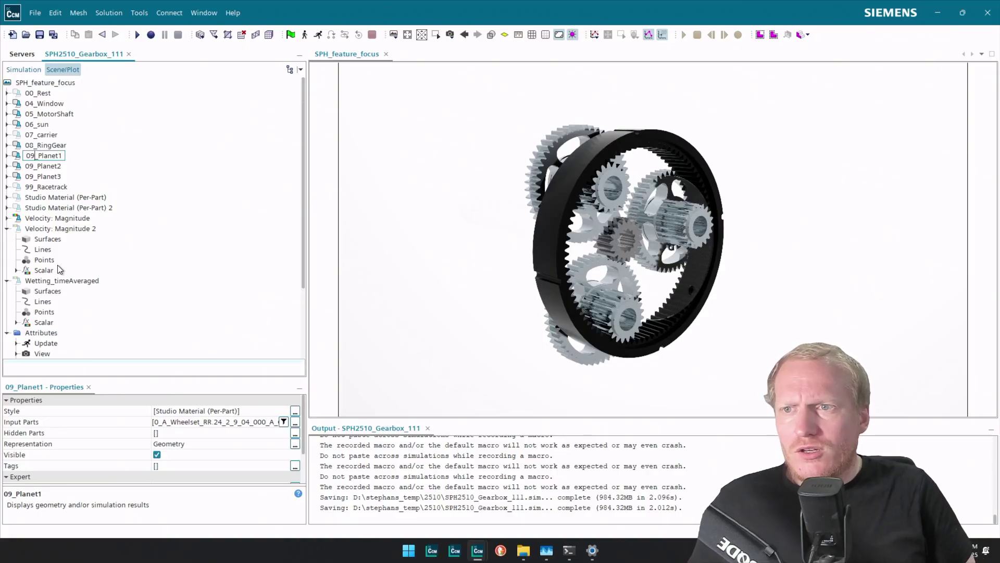
{"action": "key", "text": "BackSpace"}
{"action": "key", "text": "BackSpace"}
{"action": "type", "text": "10"}
{"action": "key", "text": "Return"}
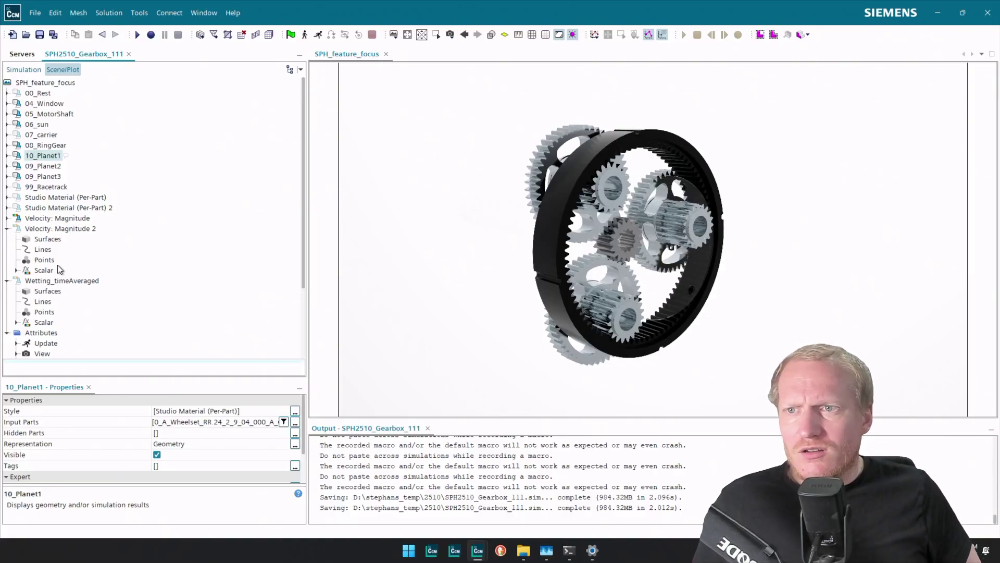
Step: Change the number prefix of the Planet1 displayer so its name reads 11_Planet1
{"action": "key", "text": "F2"}
{"action": "key", "text": "Left"}
{"action": "key", "text": "Left"}
{"action": "key", "text": "Left"}
{"action": "key", "text": "Left"}
{"action": "key", "text": "Left"}
{"action": "key", "text": "Left"}
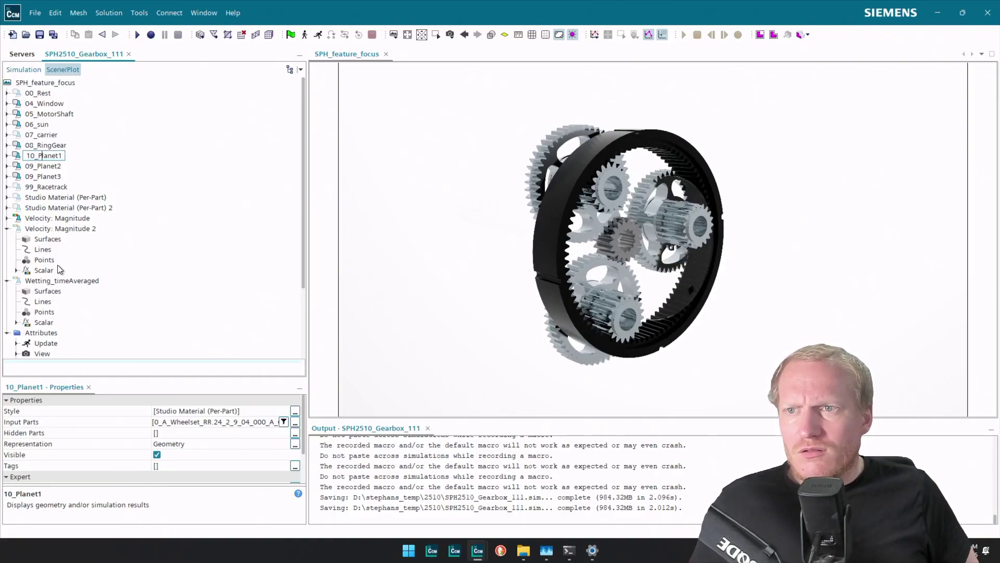
{"action": "key", "text": "BackSpace"}
{"action": "type", "text": "1"}
{"action": "key", "text": "Return"}
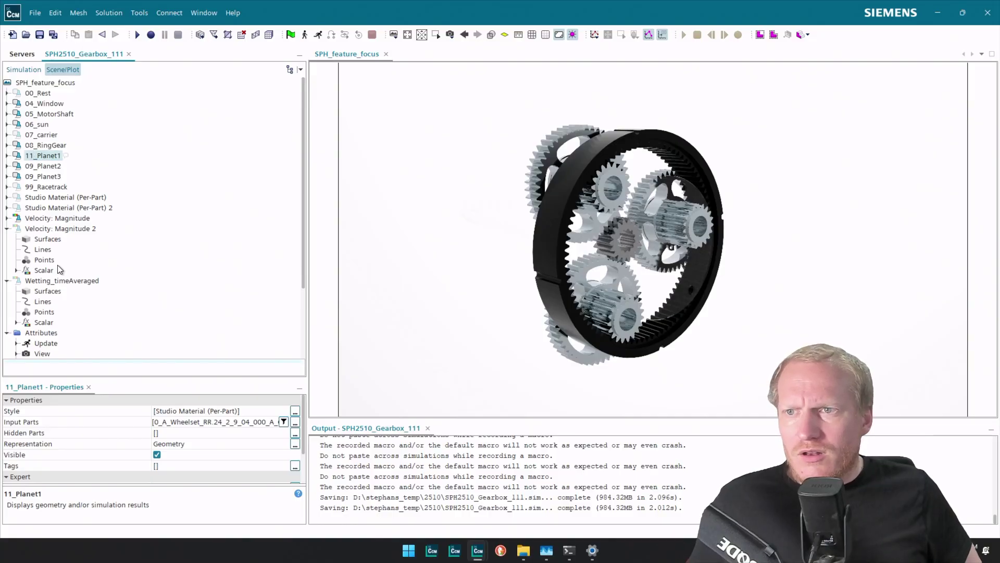
Step: Rename the 09_Planet2 displayer as 12_Planet2
{"action": "key", "text": "Down"}
{"action": "key", "text": "F2"}
{"action": "key", "text": "Left"}
{"action": "key", "text": "Left"}
{"action": "key", "text": "Left"}
{"action": "key", "text": "Left"}
{"action": "key", "text": "Left"}
{"action": "key", "text": "Left"}
{"action": "key", "text": "Home"}
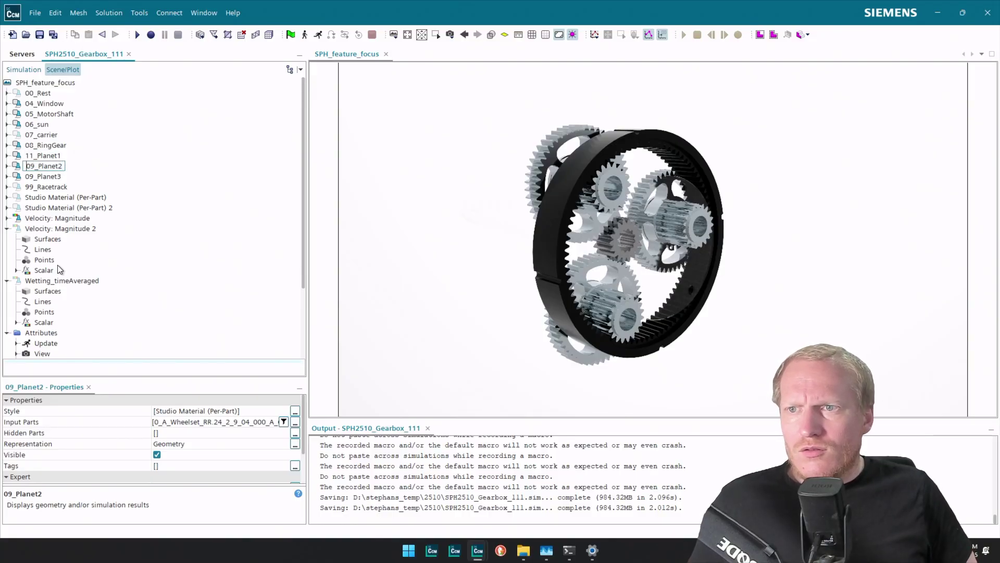
{"action": "key", "text": "Delete"}
{"action": "key", "text": "Delete"}
{"action": "type", "text": "12"}
{"action": "key", "text": "Return"}
Step: Rename the 09_Planet3 displayer as 13_Planet3
{"action": "key", "text": "Down"}
{"action": "key", "text": "F2"}
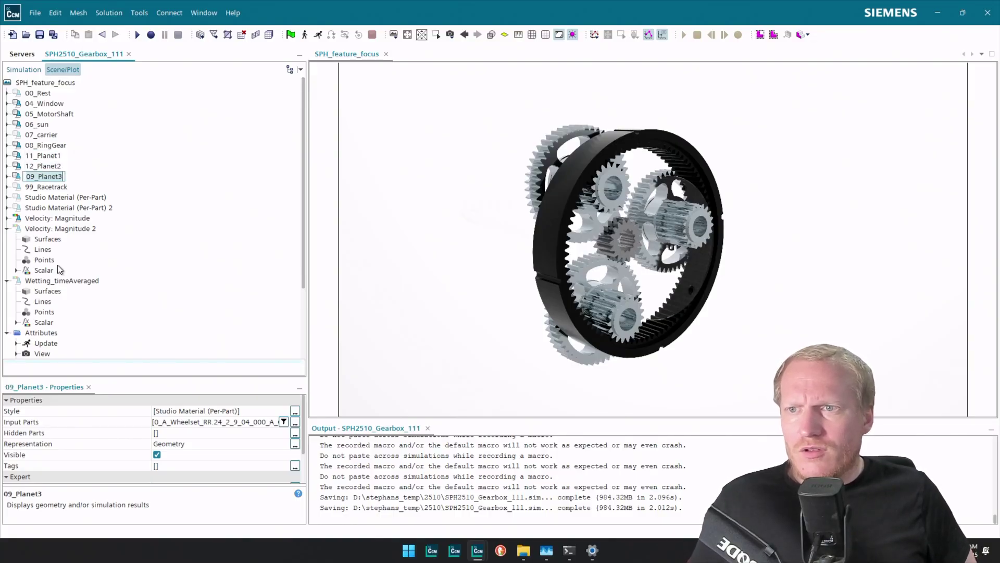
{"action": "key", "text": "Home"}
{"action": "key", "text": "Delete"}
{"action": "key", "text": "Delete"}
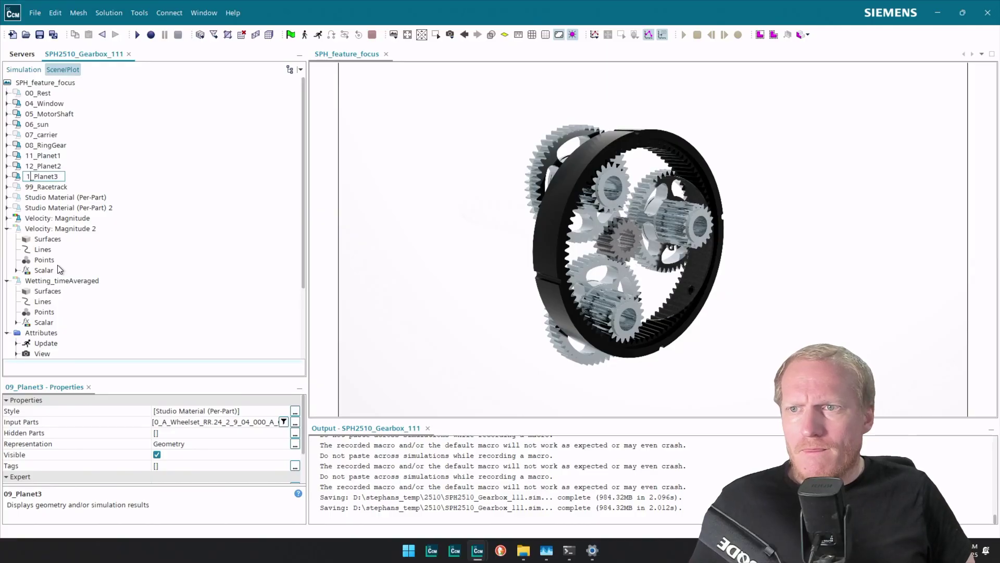
{"action": "type", "text": "13"}
{"action": "key", "text": "Return"}
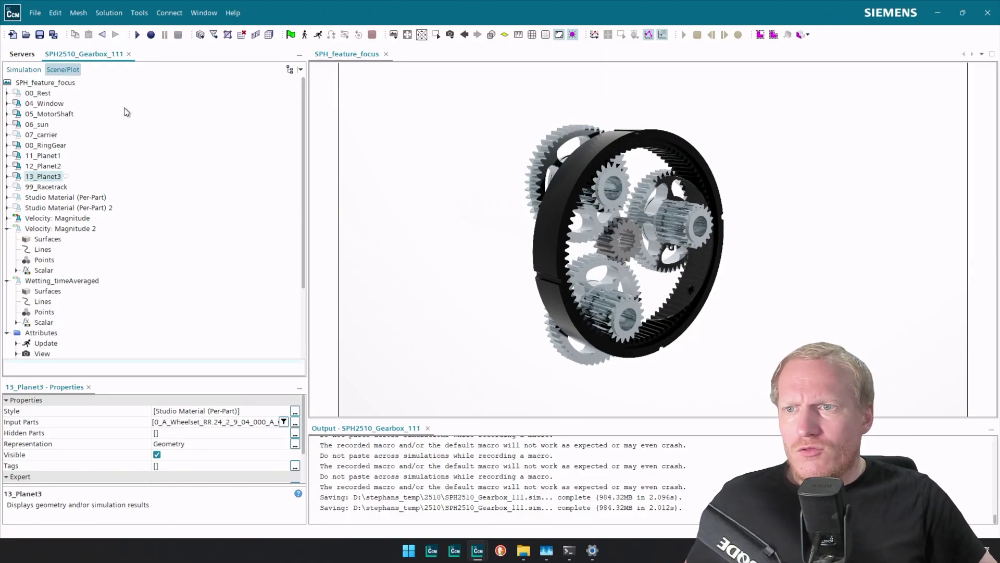
Step: Duplicate the three planet displayers within the SPH_feature_focus scene and rename the copy of 11_Planet1 as 21_Cyl
{"action": "left_click", "coordinate": [52, 156], "text": "shift"}
{"action": "left_click_drag", "start_coordinate": [54, 148], "coordinate": [63, 84]}
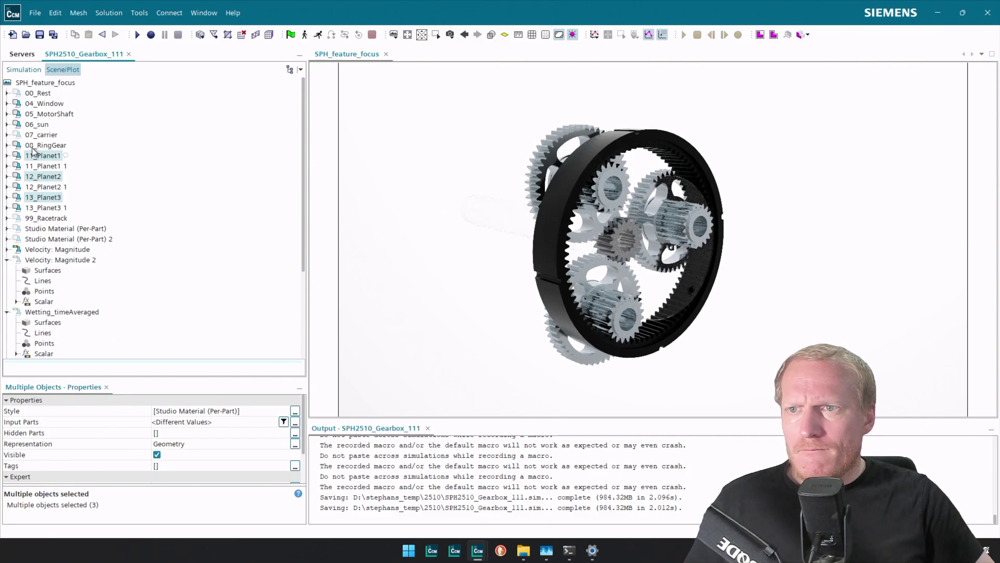
{"action": "left_click", "coordinate": [60, 166]}
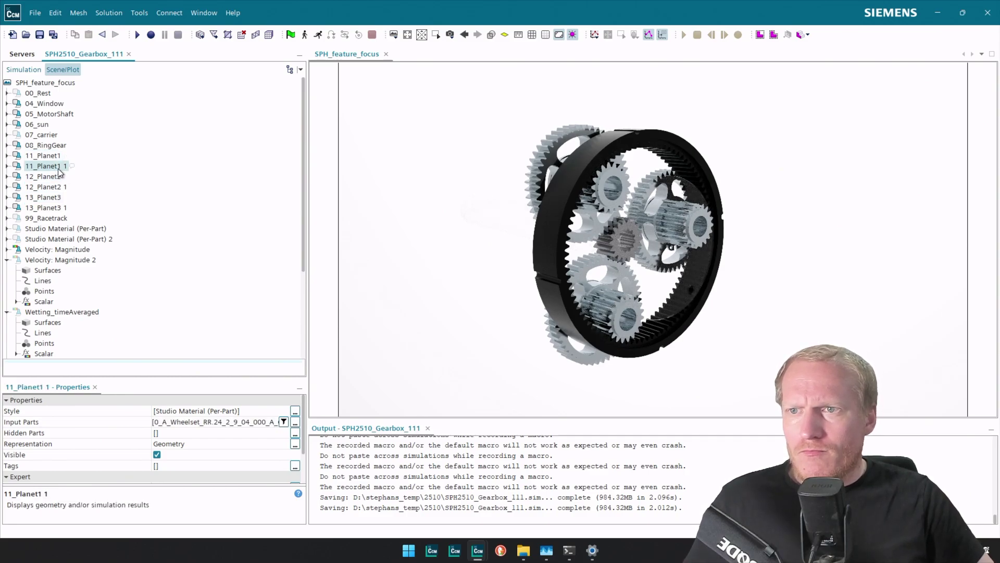
{"action": "key", "text": "F2"}
{"action": "left_click", "coordinate": [33, 166]}
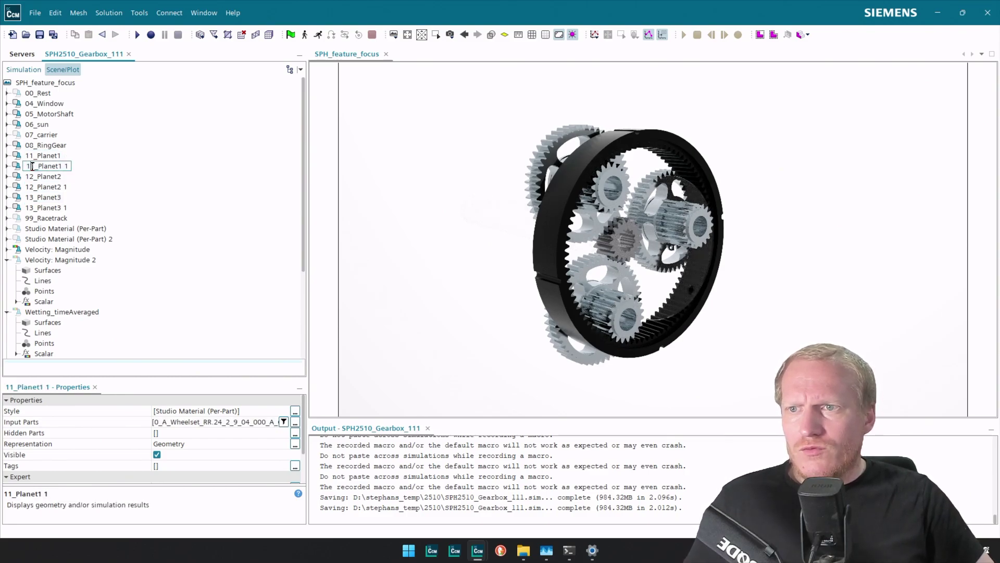
{"action": "key", "text": "BackSpace"}
{"action": "type", "text": "21_Cy"}
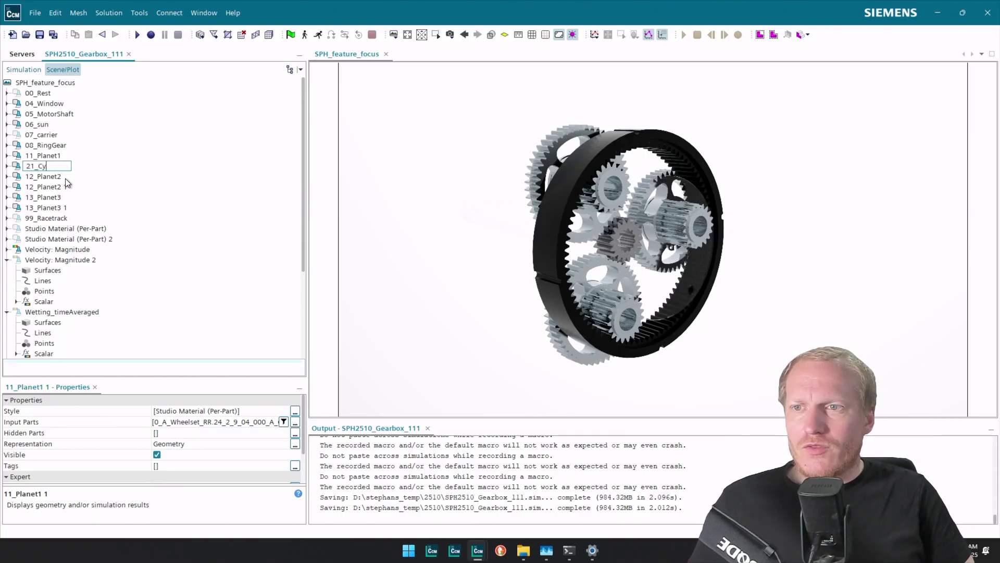
{"action": "key", "text": "Return"}
Step: Rename the copy of the 12_Planet2 displayer as 22_Cyl
{"action": "key", "text": "Down"}
{"action": "key", "text": "Down"}
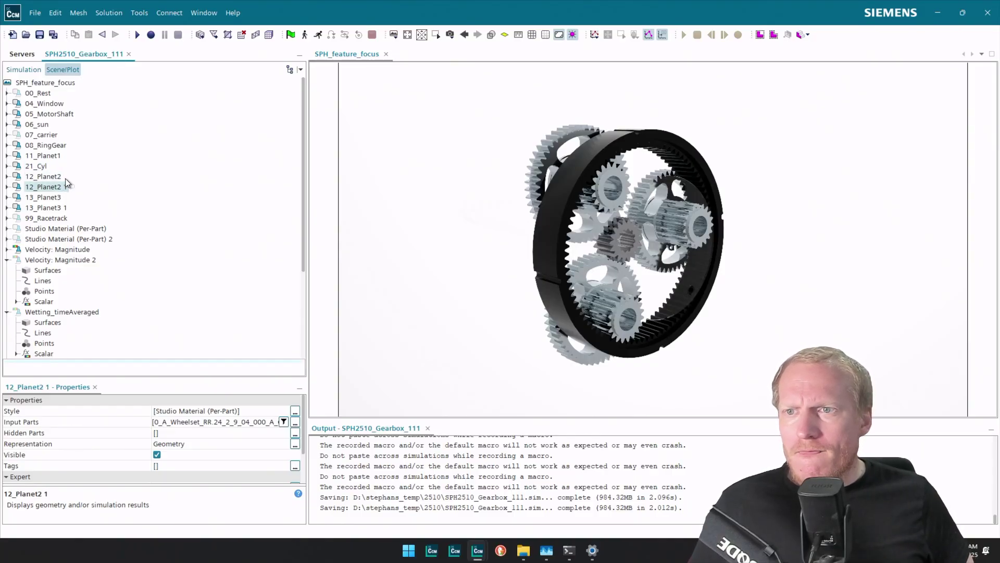
{"action": "key", "text": "F2"}
{"action": "type", "text": "22_Cyl"}
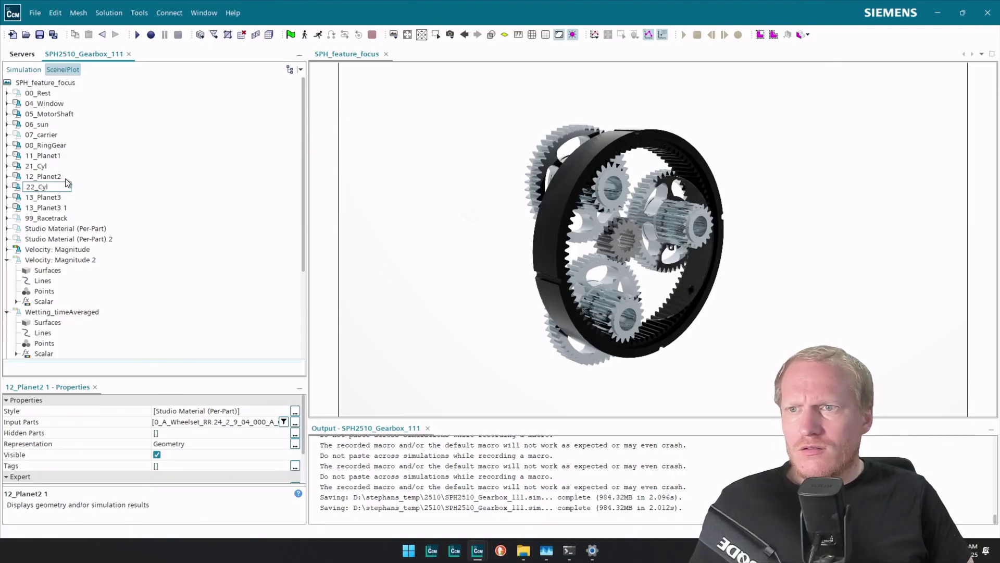
{"action": "key", "text": "Return"}
Step: Rename the copy of the 13_Planet3 displayer as 23_Cyl
{"action": "key", "text": "Down"}
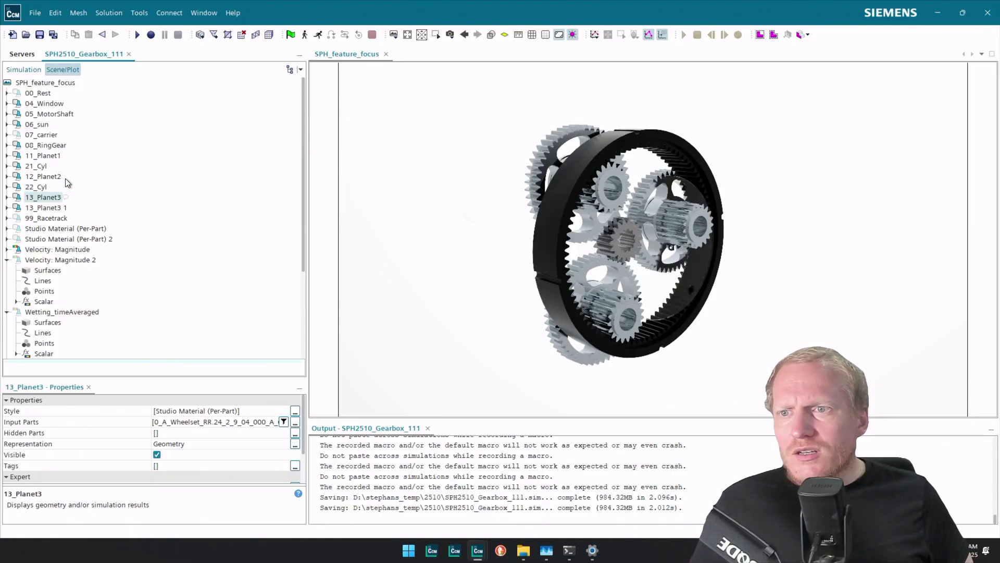
{"action": "key", "text": "Down"}
{"action": "key", "text": "F2"}
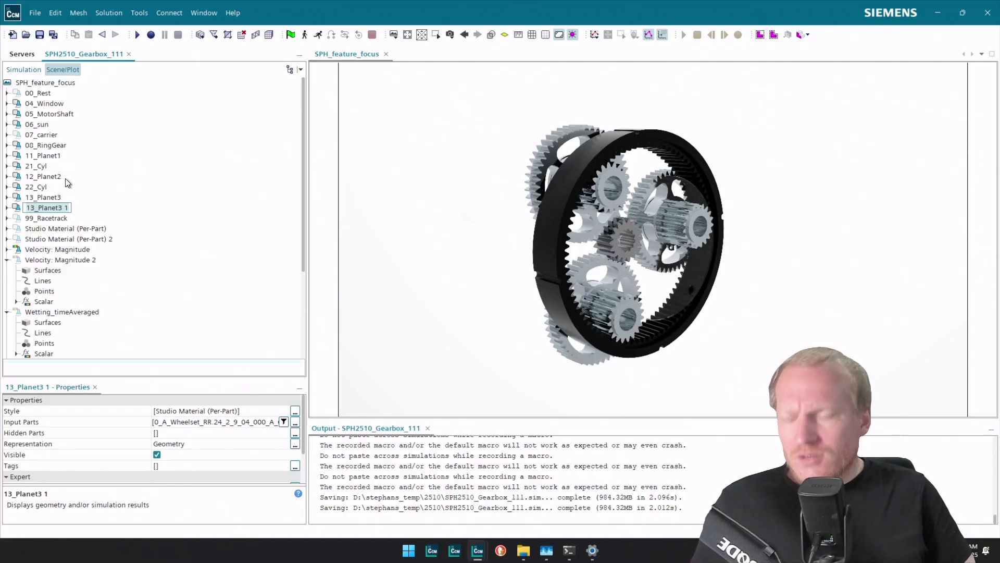
{"action": "type", "text": "23_Cy"}
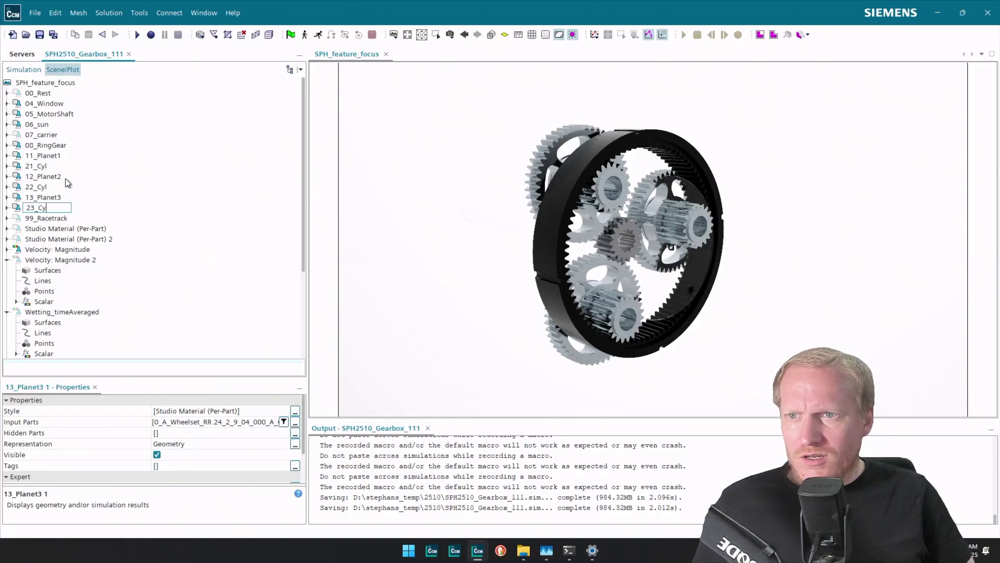
{"action": "type", "text": "l"}
{"action": "key", "text": "Return"}
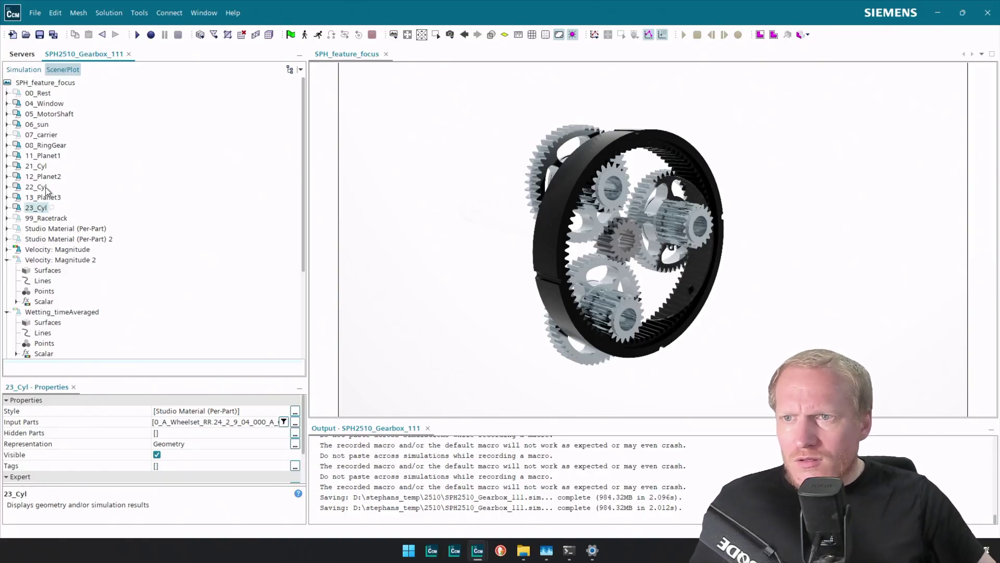
Step: Clear all input parts from the 21_Cyl, 22_Cyl and 23_Cyl displayers together
{"action": "left_click", "coordinate": [42, 186], "text": "ctrl"}
{"action": "left_click", "coordinate": [41, 167], "text": "ctrl"}
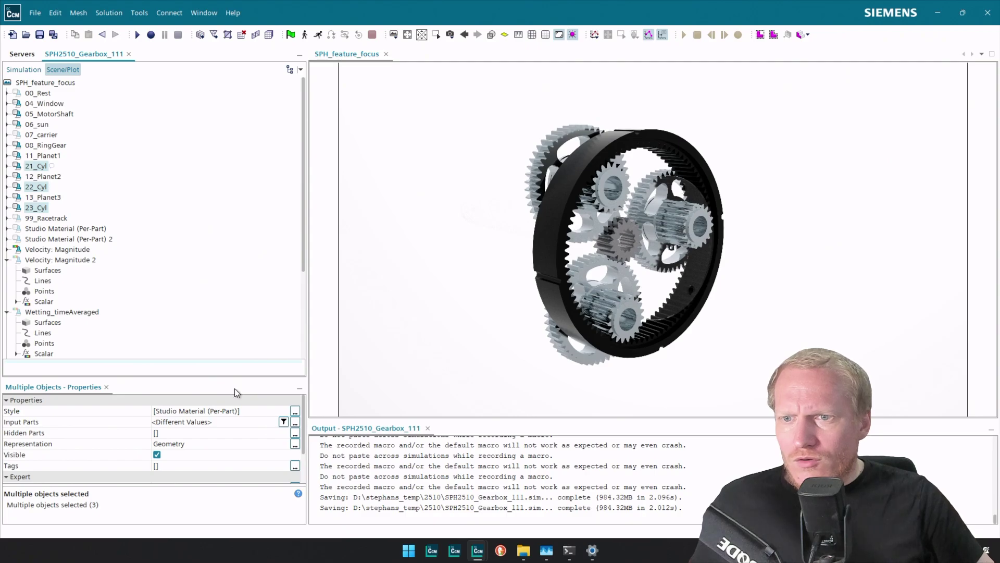
{"action": "left_click", "coordinate": [295, 422]}
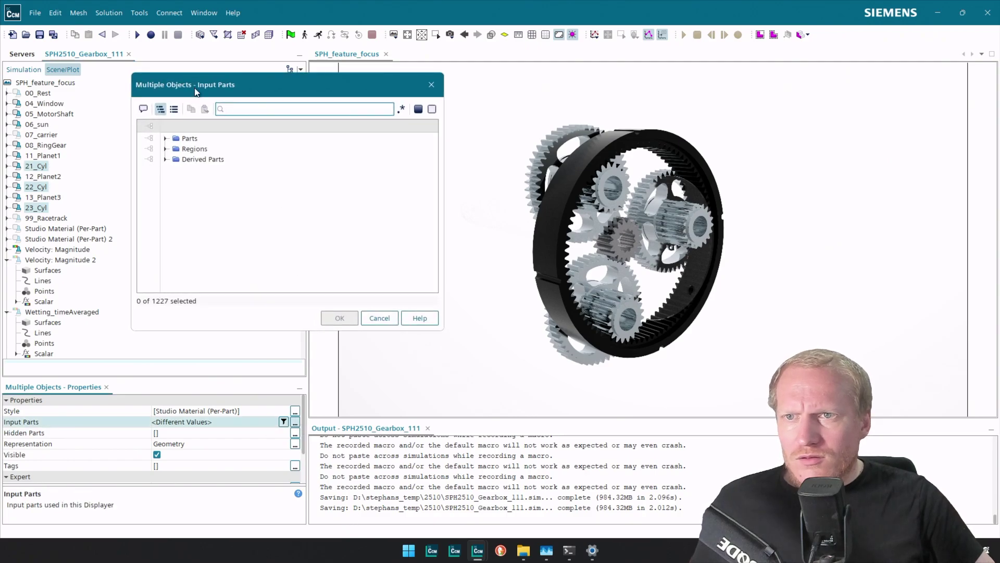
{"action": "left_click", "coordinate": [186, 139]}
{"action": "left_click", "coordinate": [312, 236]}
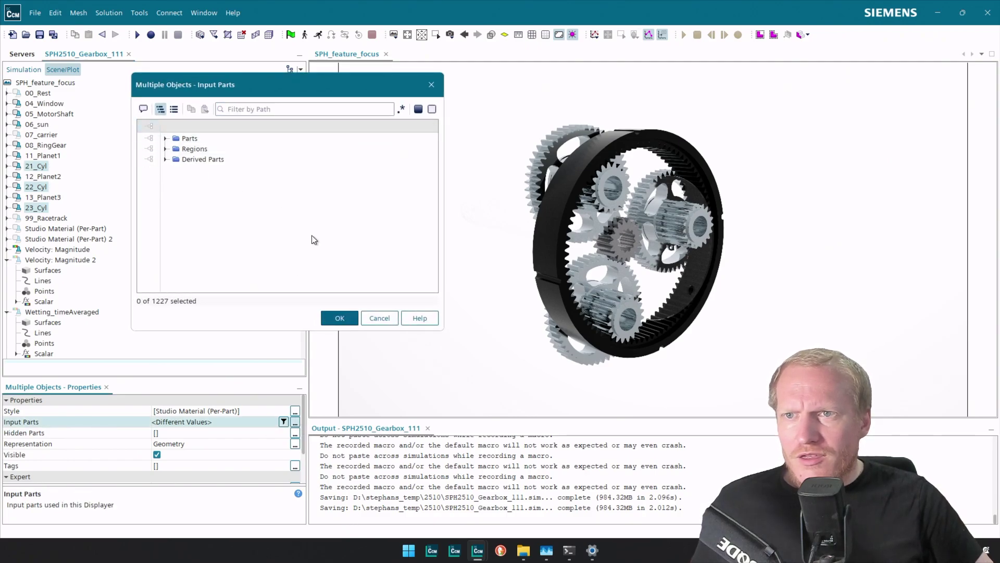
{"action": "left_click", "coordinate": [350, 321]}
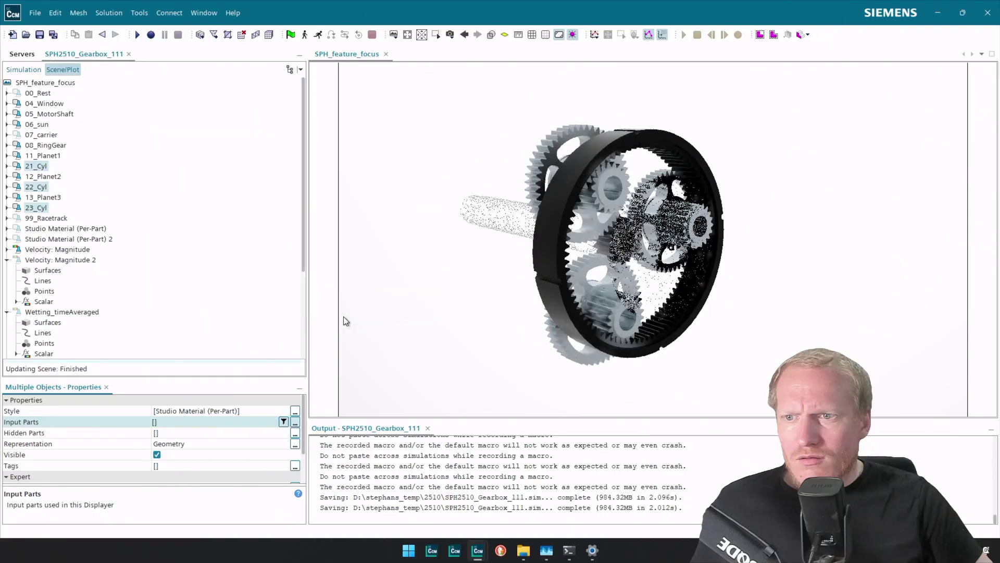
Step: Set the input parts of the 21_Cyl displayer to the surfaces of cylinders big1 and smol1, leaving out their curves
{"action": "left_click", "coordinate": [39, 166]}
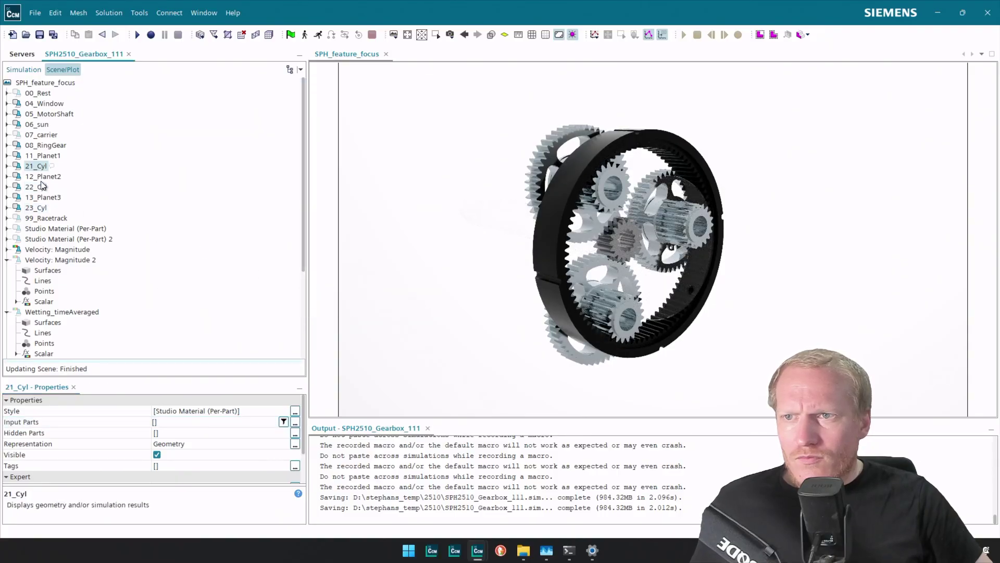
{"action": "left_click", "coordinate": [295, 423]}
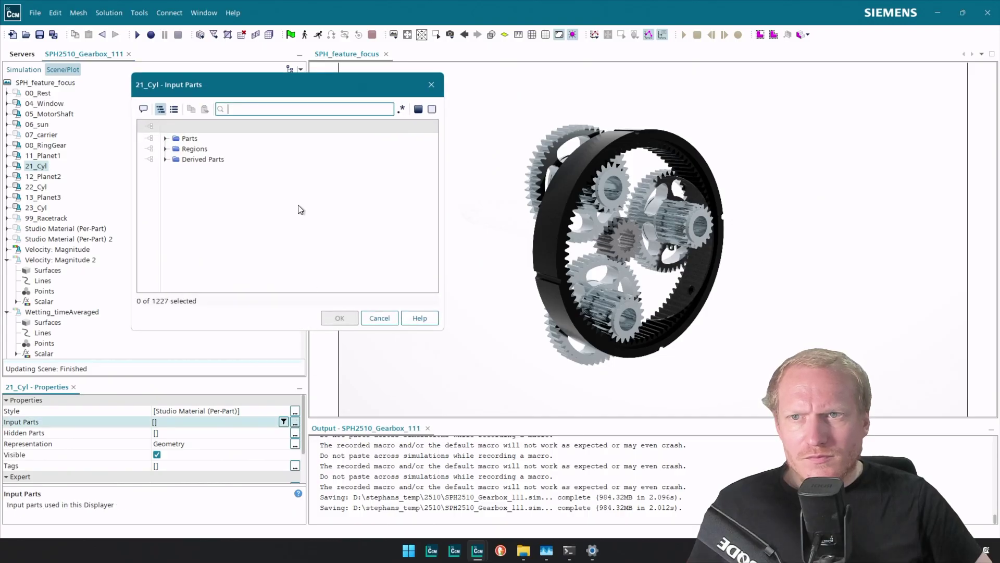
{"action": "left_click", "coordinate": [165, 139]}
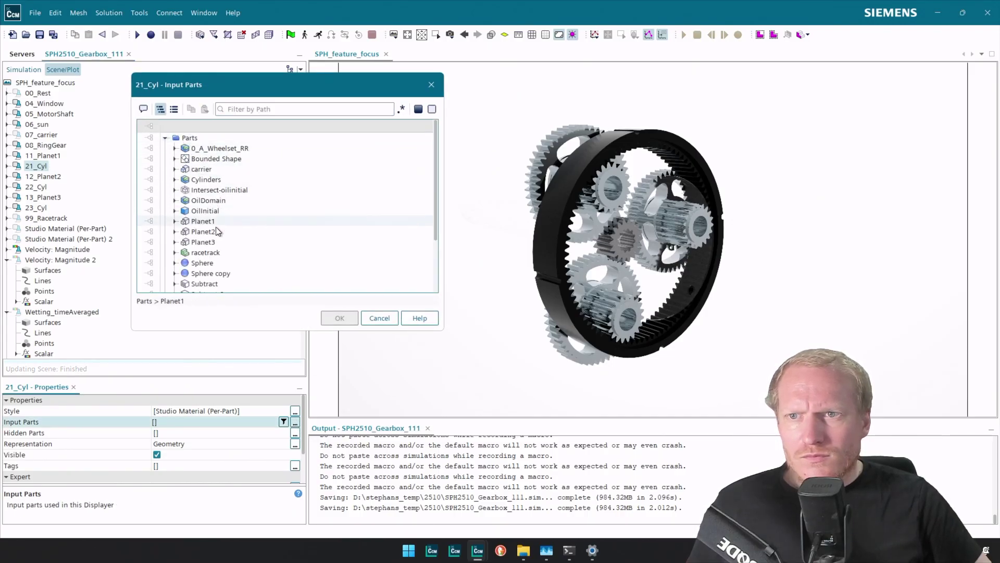
{"action": "left_click", "coordinate": [174, 179]}
{"action": "left_click", "coordinate": [214, 190]}
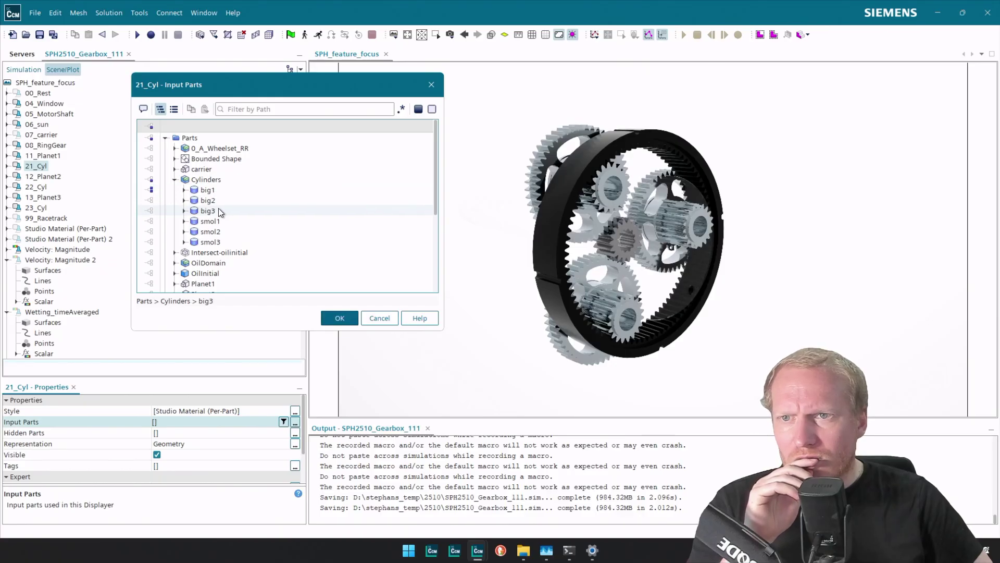
{"action": "left_click", "coordinate": [218, 220], "text": "ctrl"}
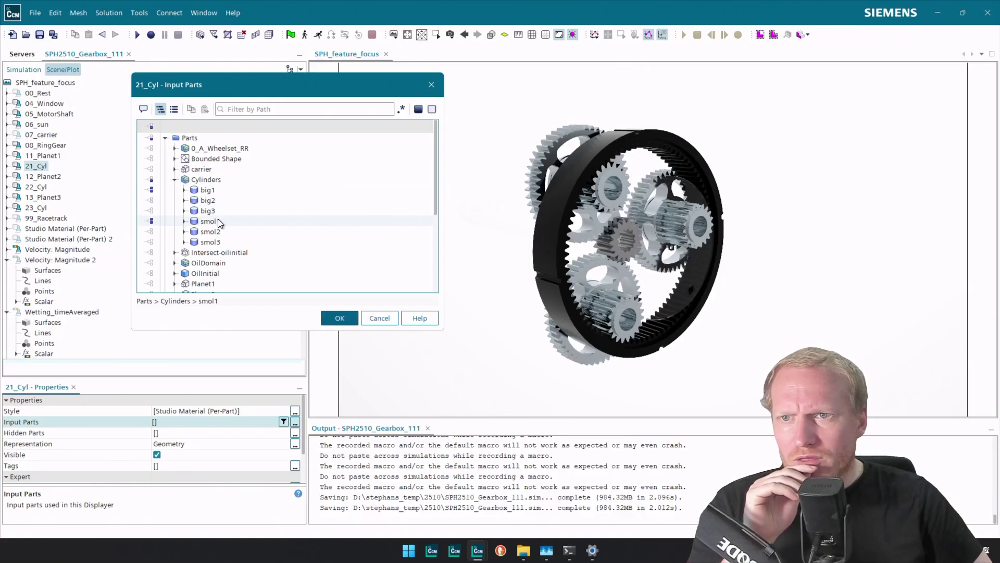
{"action": "left_click", "coordinate": [184, 190]}
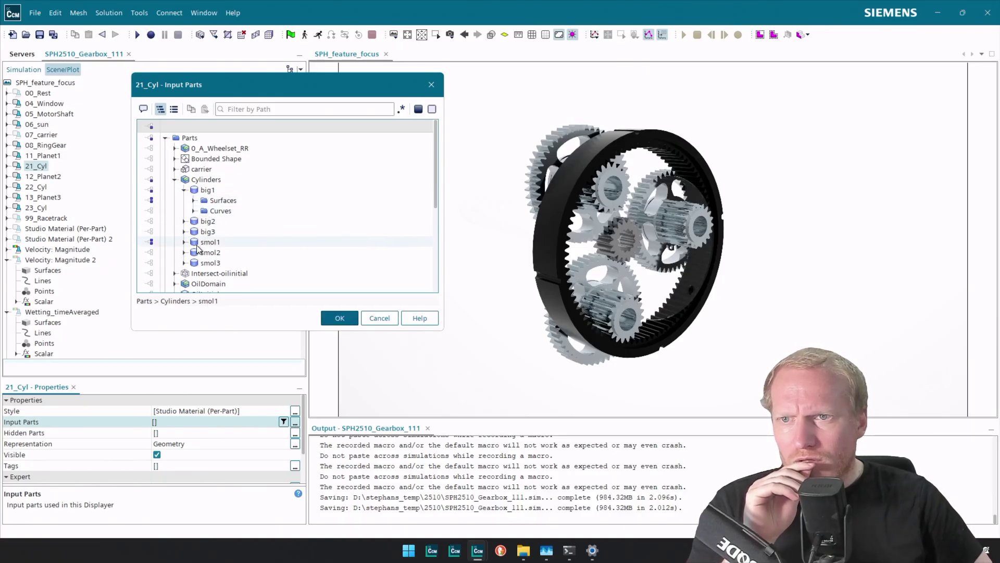
{"action": "left_click", "coordinate": [184, 242]}
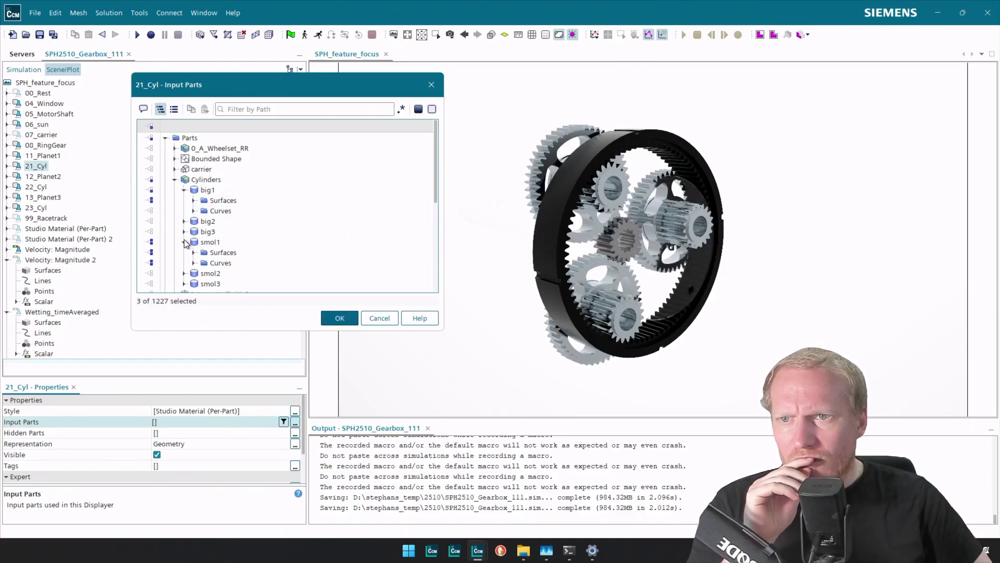
{"action": "left_click", "coordinate": [350, 320]}
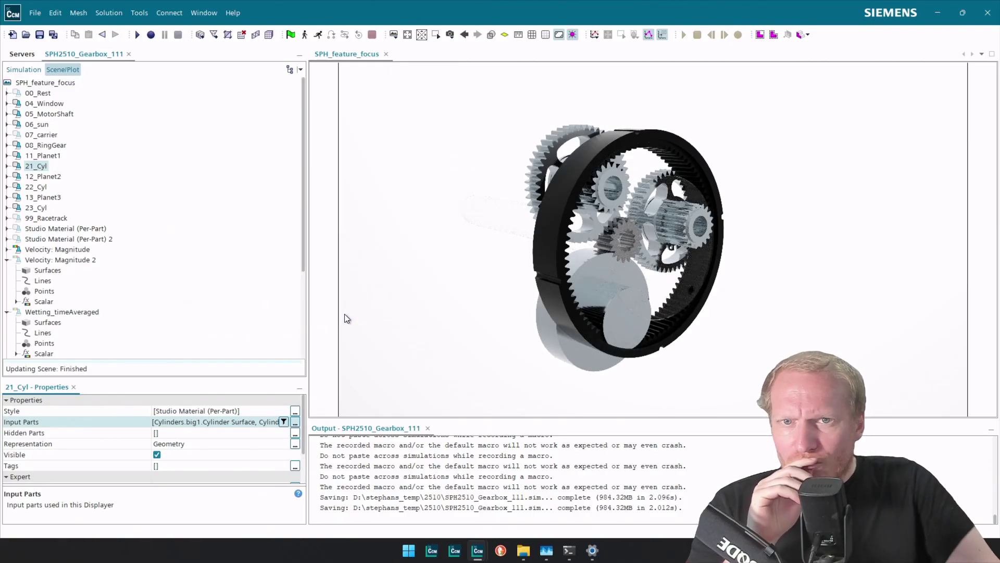
Step: Set the input parts of the 22_Cyl displayer to the surfaces of cylinders big2 and smol2, without their curves
{"action": "left_click", "coordinate": [41, 187]}
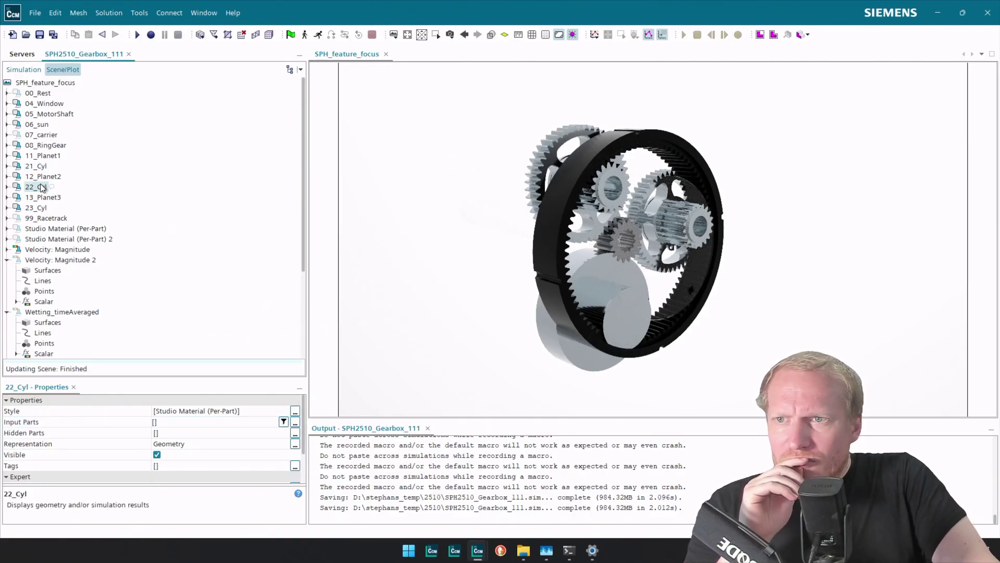
{"action": "left_click", "coordinate": [295, 424]}
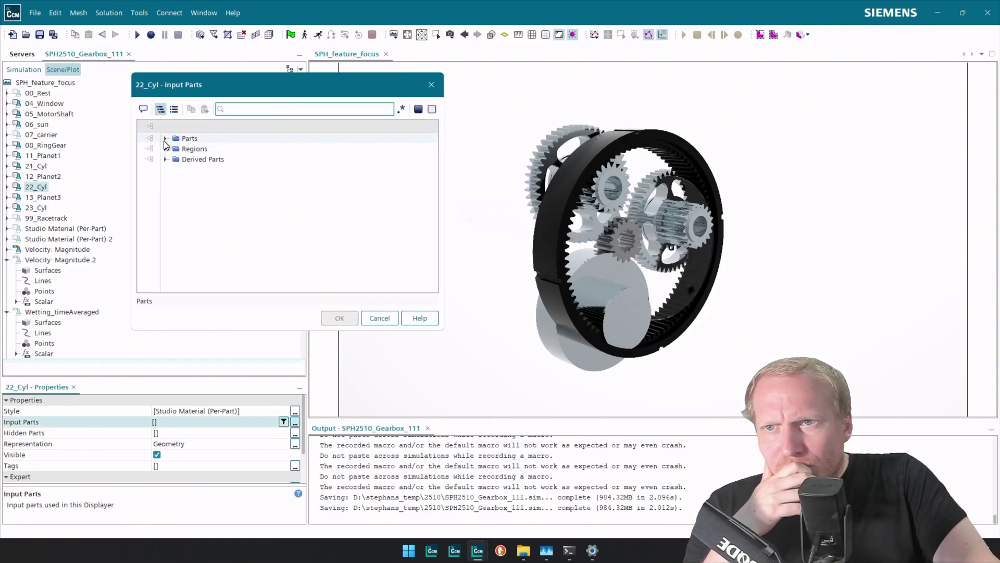
{"action": "left_click", "coordinate": [165, 139]}
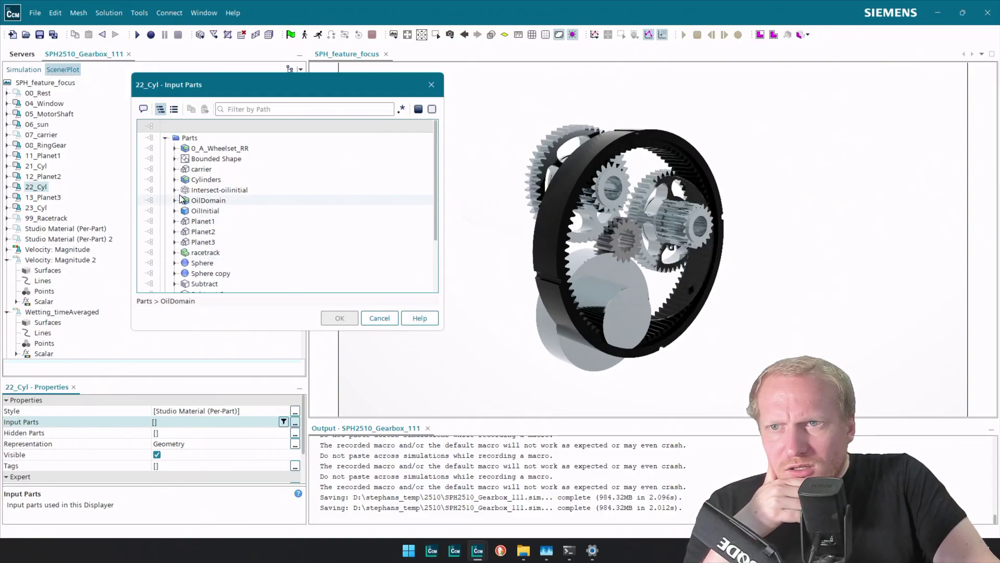
{"action": "left_click", "coordinate": [175, 180]}
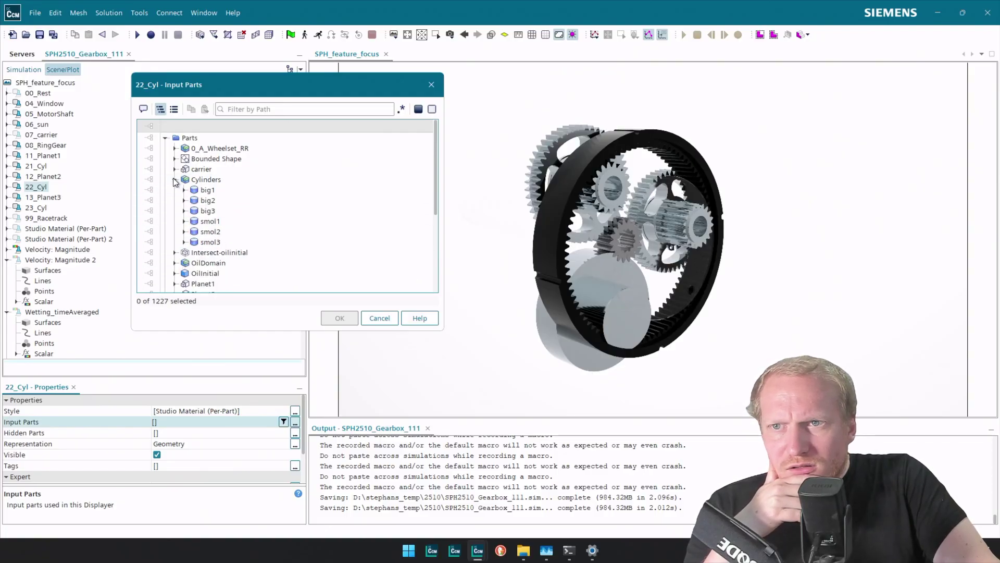
{"action": "left_click", "coordinate": [211, 201]}
{"action": "left_click", "coordinate": [220, 231]}
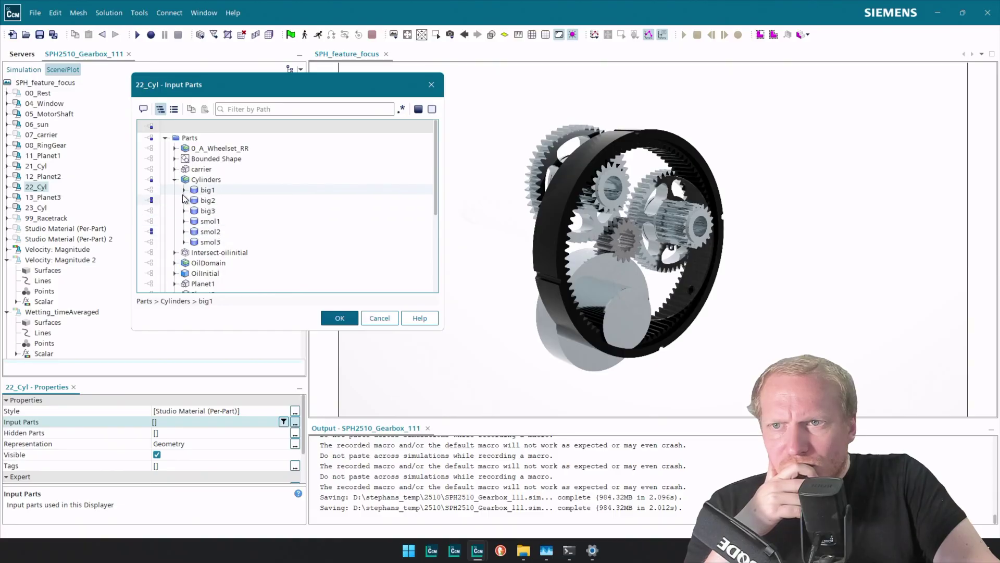
{"action": "left_click", "coordinate": [183, 200]}
{"action": "left_click", "coordinate": [184, 252]}
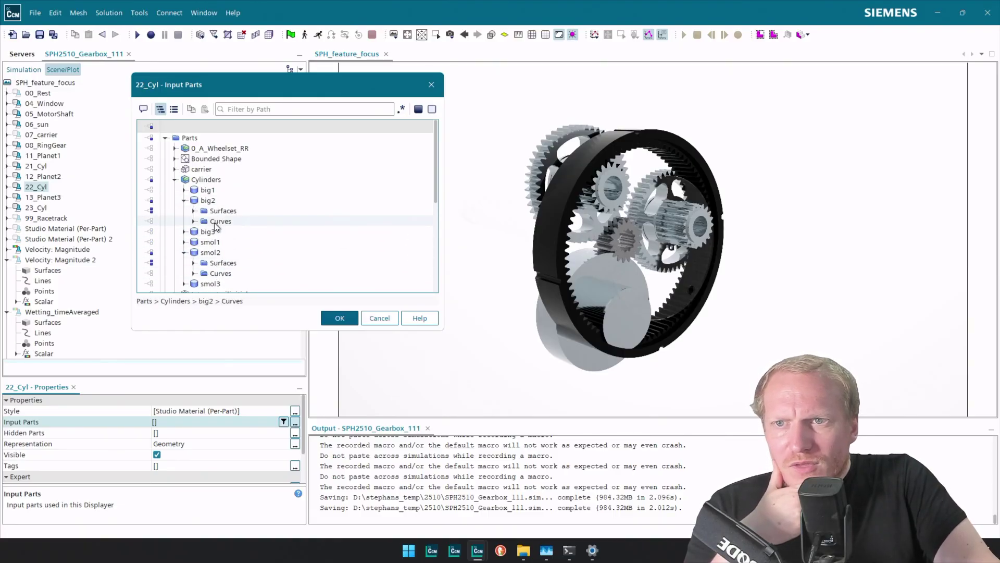
{"action": "left_click", "coordinate": [339, 318]}
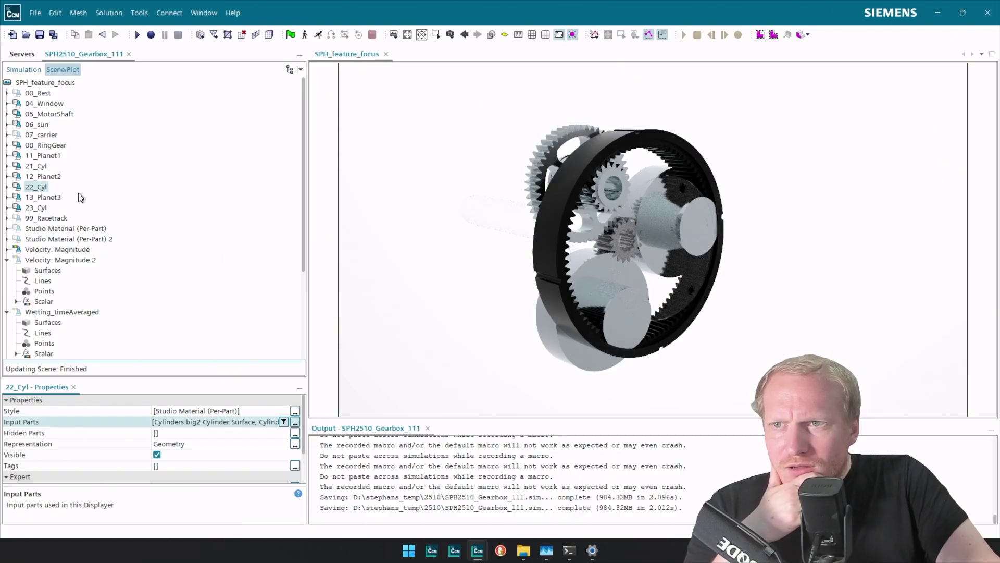
Step: Set the input parts of the 23_Cyl displayer to the surfaces of cylinders big3 and smol3, without their curves
{"action": "left_click", "coordinate": [40, 207]}
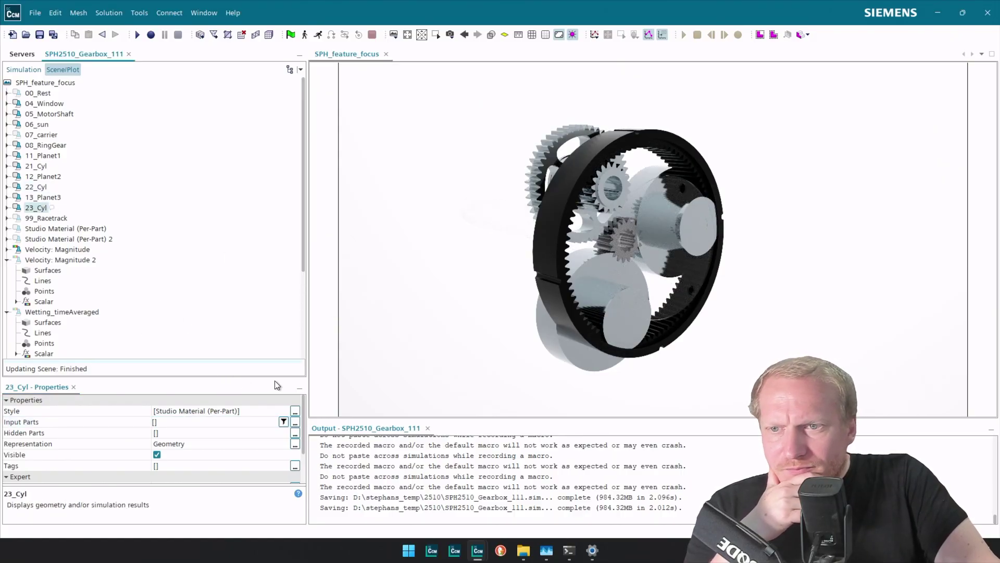
{"action": "left_click", "coordinate": [295, 424]}
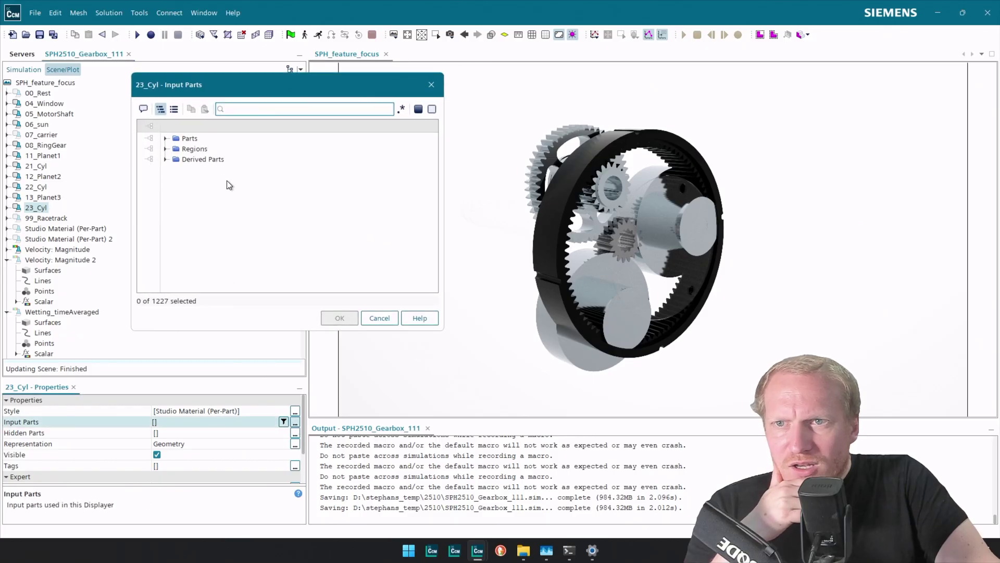
{"action": "left_click", "coordinate": [166, 139]}
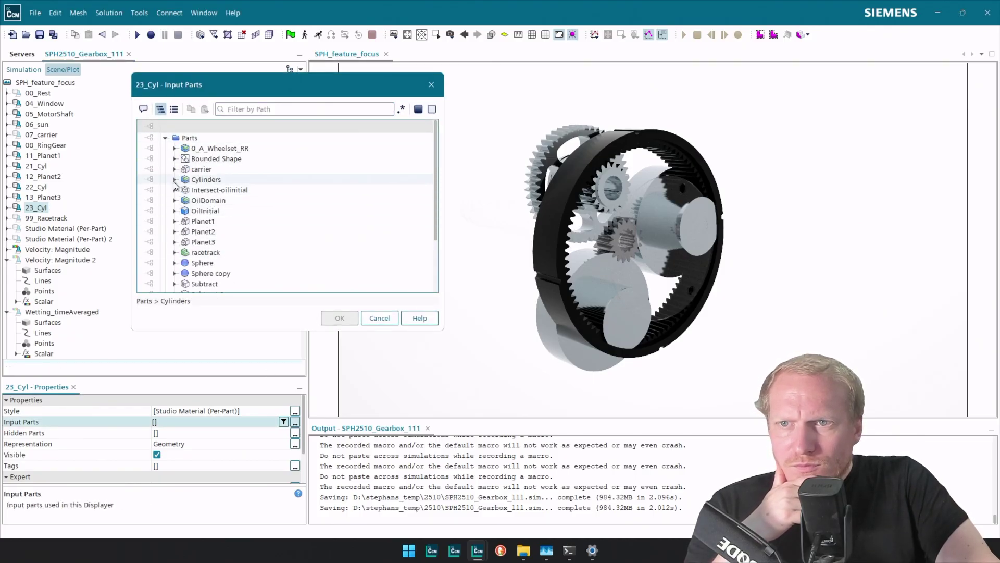
{"action": "left_click", "coordinate": [175, 180]}
{"action": "left_click", "coordinate": [208, 210]}
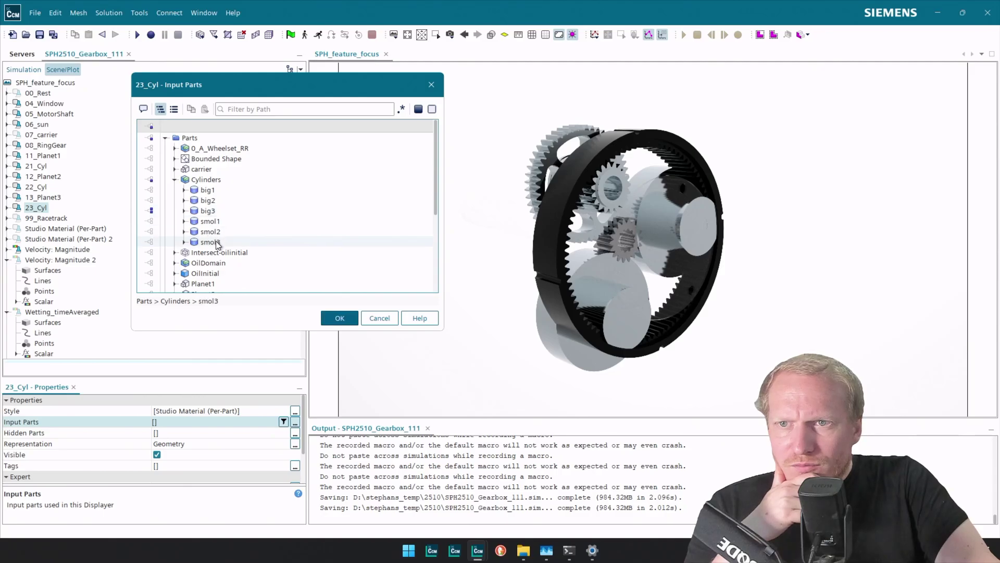
{"action": "left_click", "coordinate": [184, 211]}
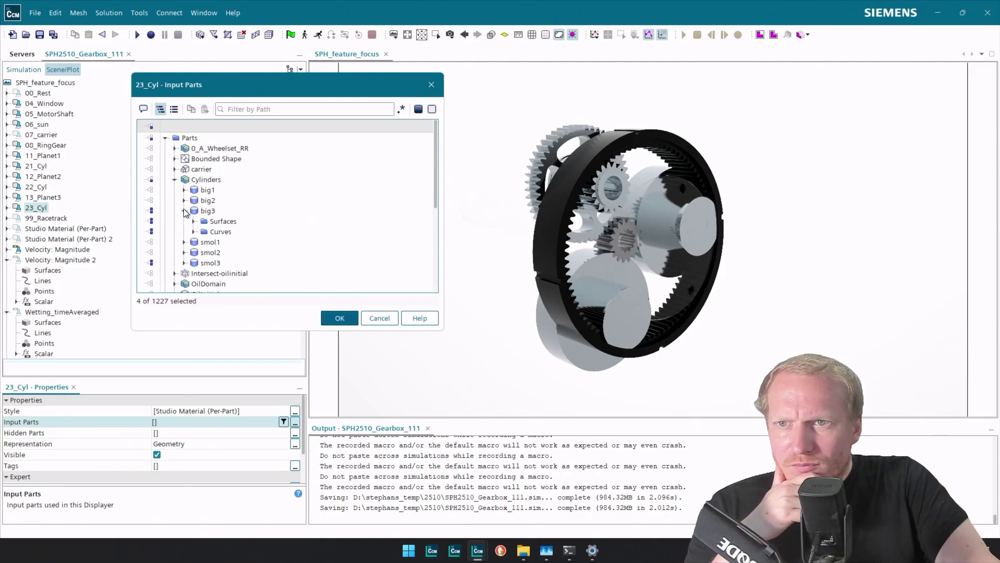
{"action": "left_click", "coordinate": [184, 262]}
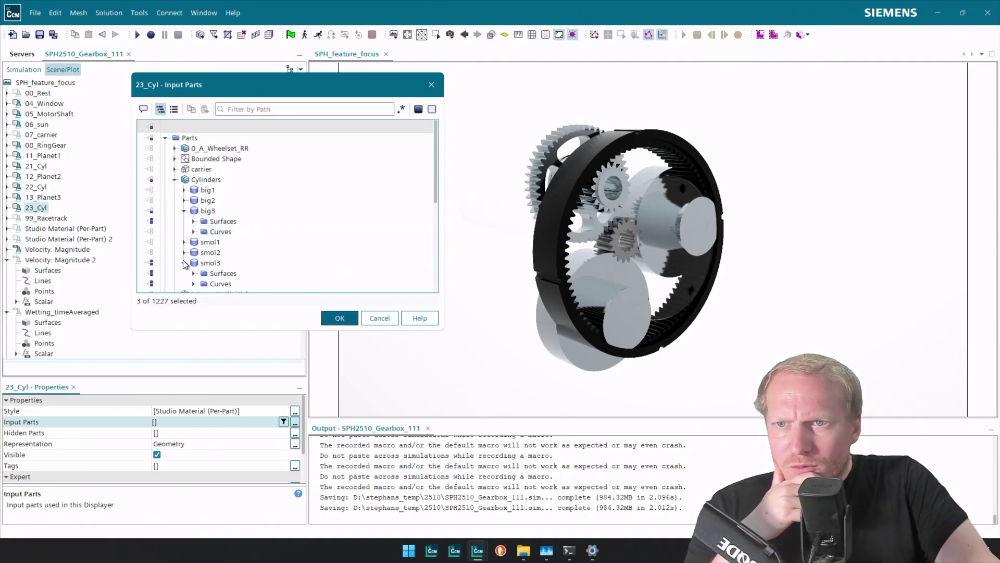
{"action": "left_click", "coordinate": [334, 316]}
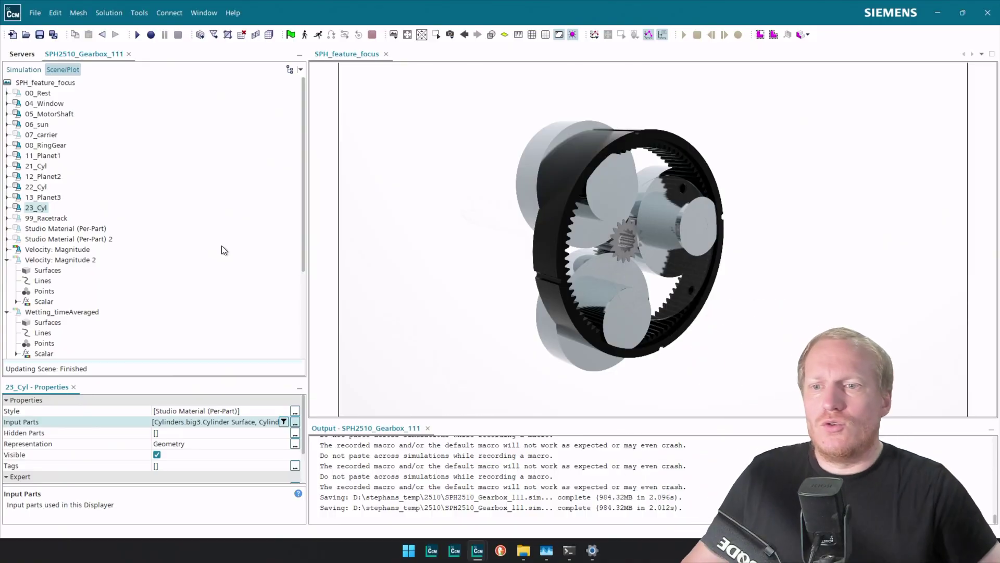
Step: Change the style of the 21_Cyl, 22_Cyl and 23_Cyl displayers together to Geometry Colors
{"action": "left_click", "coordinate": [41, 187], "text": "ctrl"}
{"action": "left_click", "coordinate": [40, 166], "text": "ctrl"}
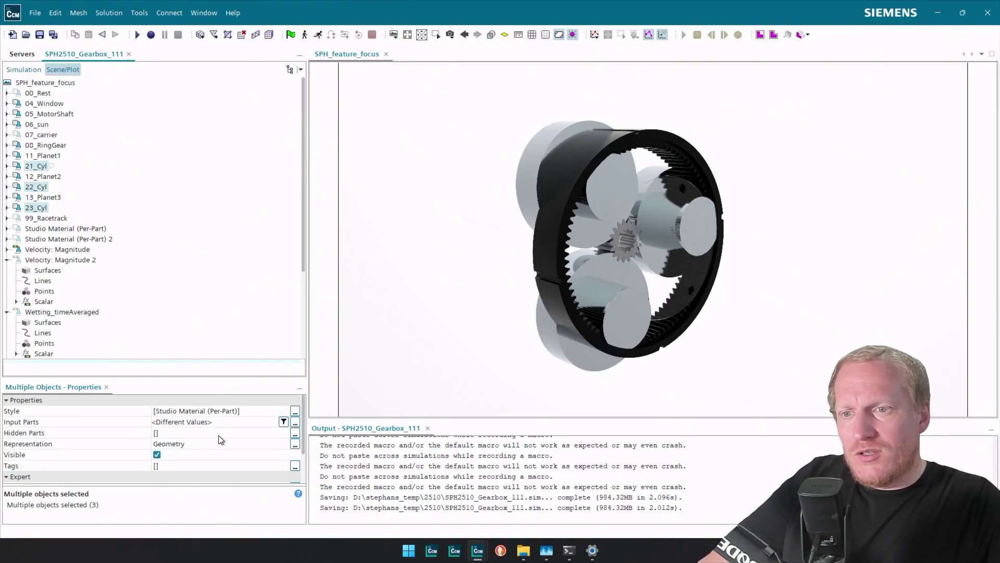
{"action": "scroll", "coordinate": [223, 457], "scroll_direction": "down", "scroll_amount": 1}
{"action": "scroll", "coordinate": [223, 457], "scroll_direction": "up", "scroll_amount": 1}
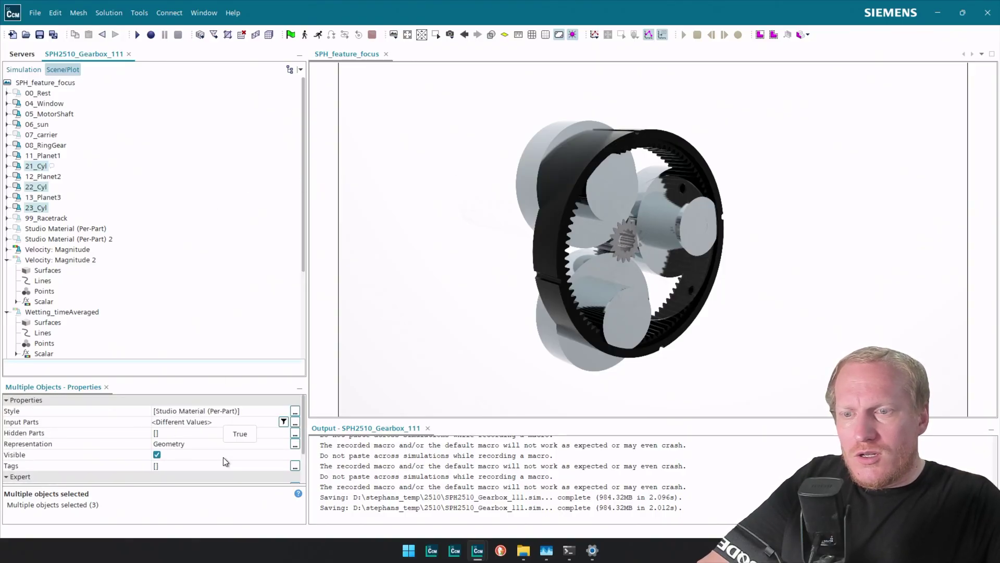
{"action": "scroll", "coordinate": [223, 457], "scroll_direction": "down", "scroll_amount": 2}
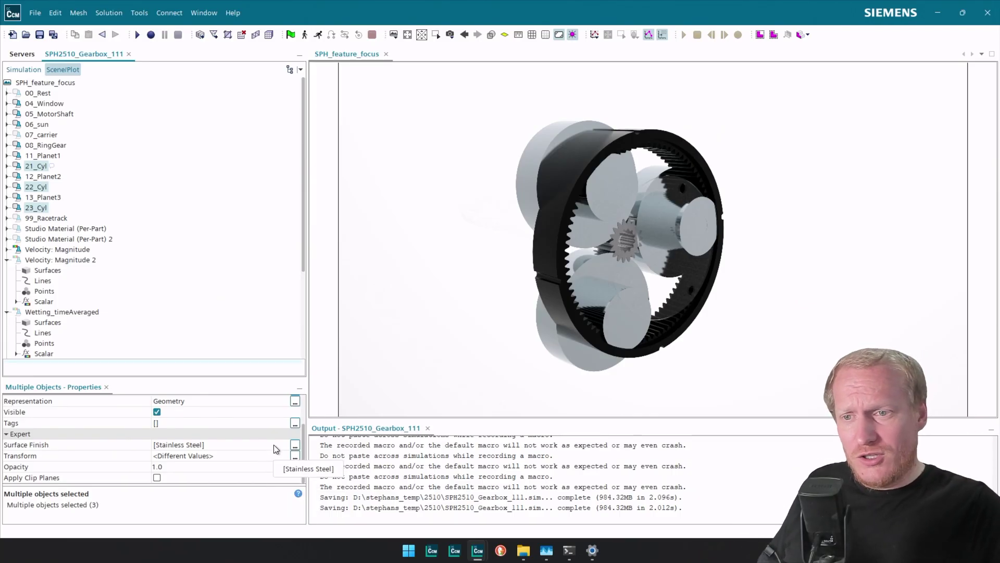
{"action": "scroll", "coordinate": [248, 434], "scroll_direction": "up", "scroll_amount": 2}
{"action": "left_click", "coordinate": [239, 414]}
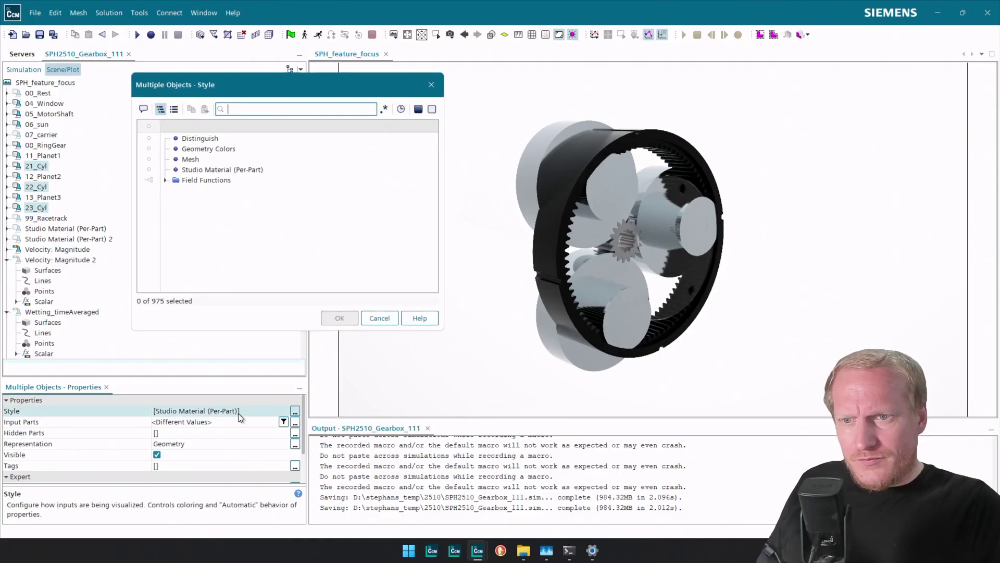
{"action": "left_click", "coordinate": [210, 149]}
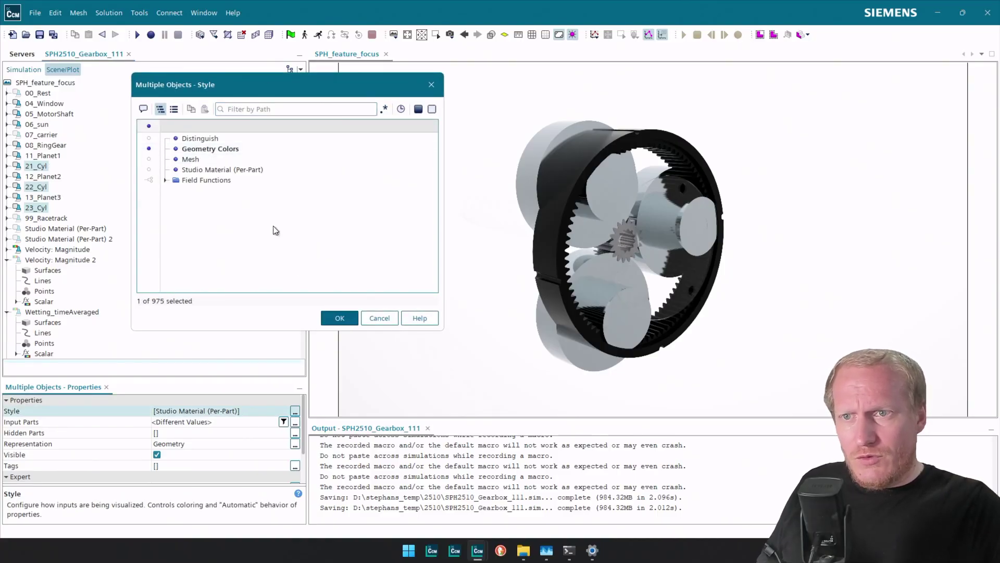
{"action": "left_click", "coordinate": [336, 316]}
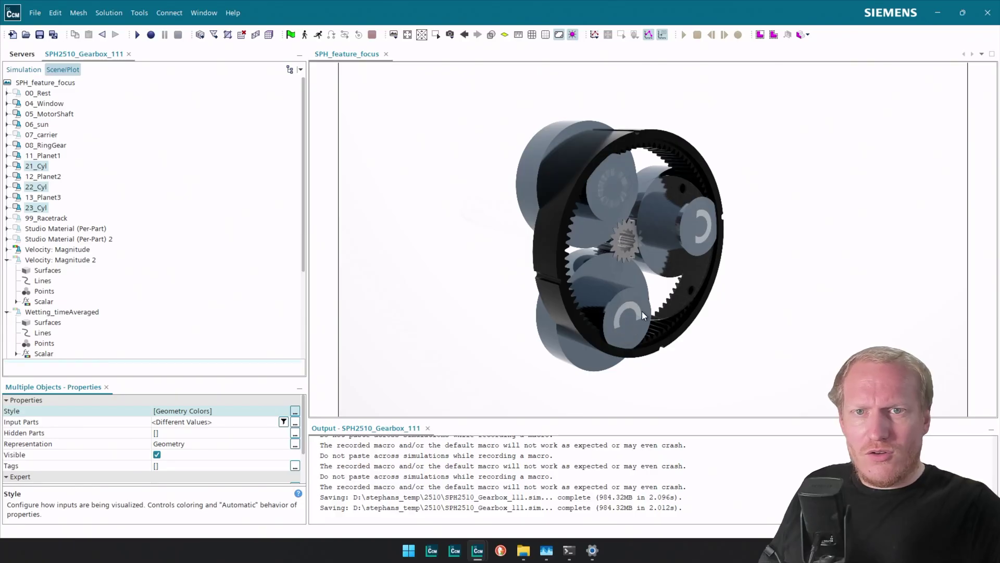
{"action": "left_click_drag", "start_coordinate": [640, 236], "coordinate": [617, 222]}
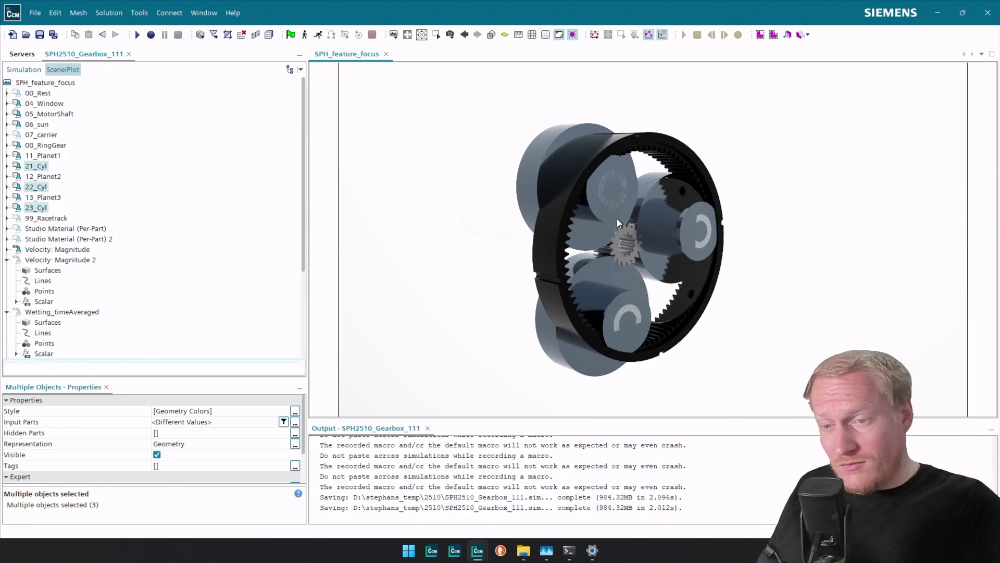
{"action": "left_click", "coordinate": [24, 69]}
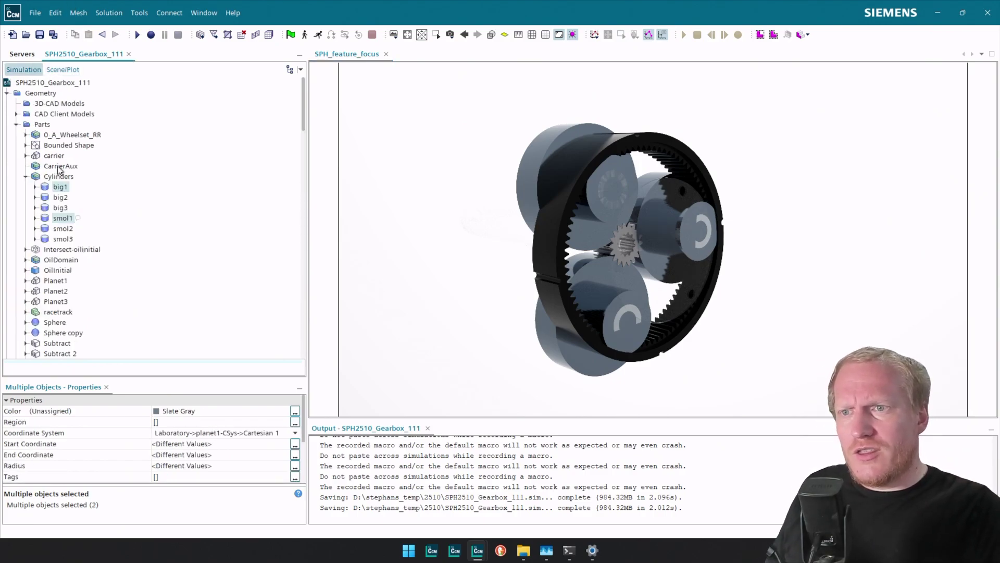
{"action": "left_click", "coordinate": [59, 187]}
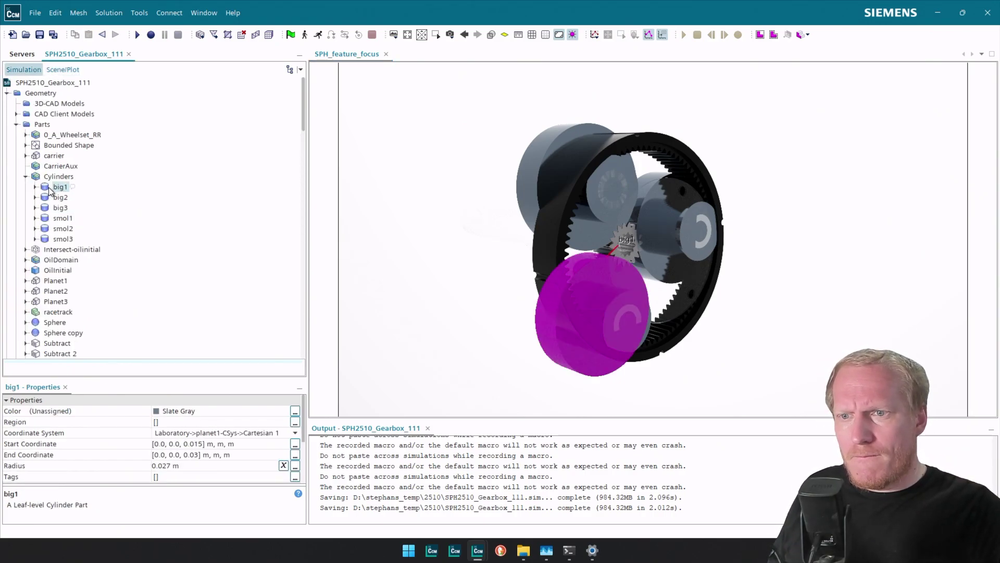
{"action": "left_click", "coordinate": [64, 218], "text": "ctrl"}
{"action": "left_click", "coordinate": [178, 412]}
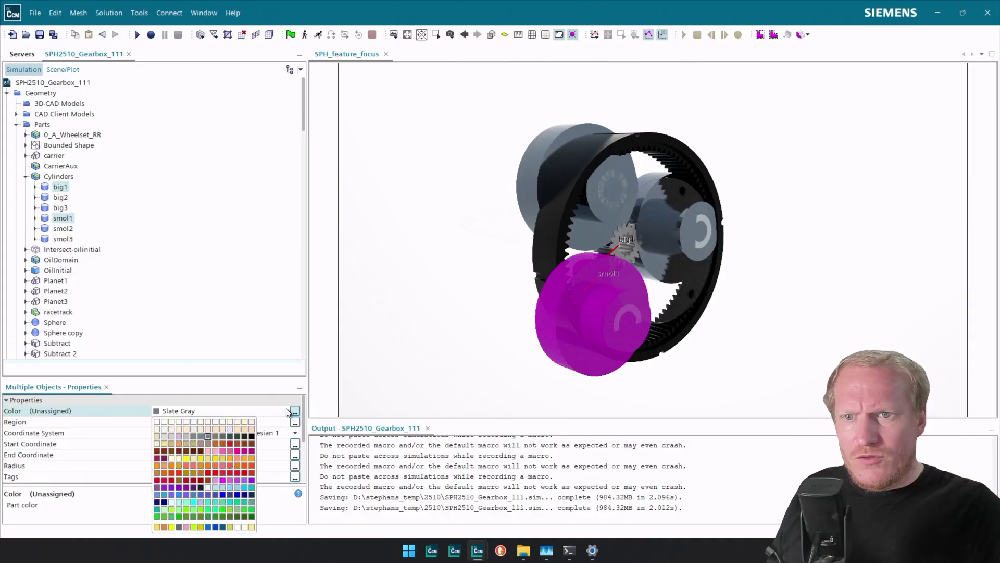
{"action": "left_click", "coordinate": [294, 412]}
{"action": "left_click", "coordinate": [265, 412]}
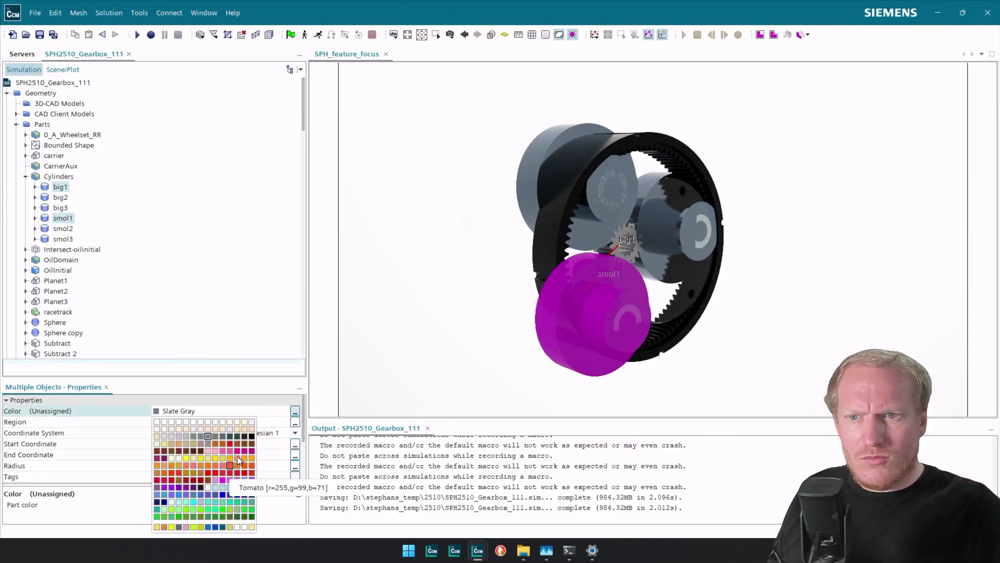
{"action": "left_click", "coordinate": [296, 411]}
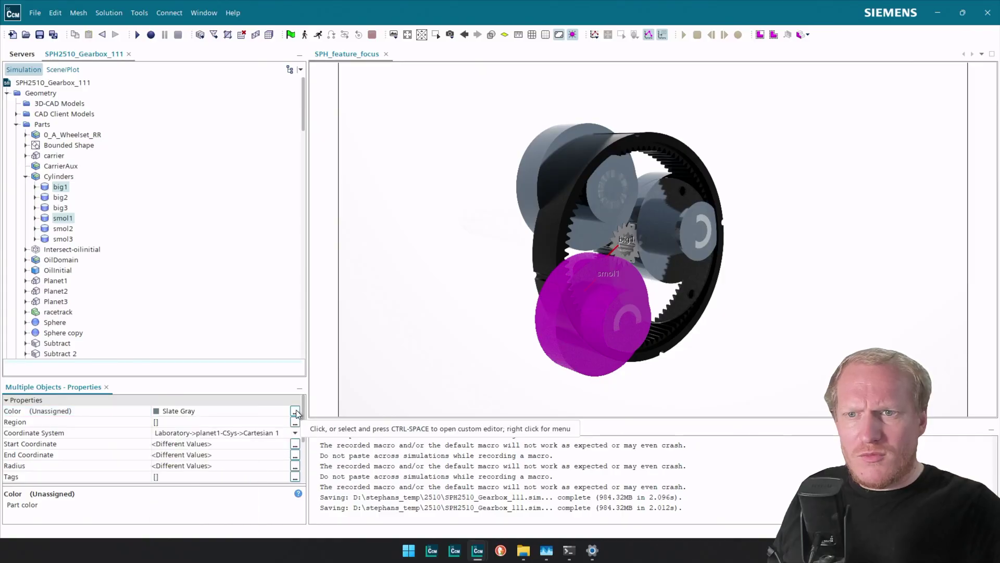
Step: Set the part color of all six cylinders, big1 to big3 and smol1 to smol3, to Deep Pink
{"action": "left_click", "coordinate": [63, 187]}
{"action": "left_click", "coordinate": [64, 237], "text": "shift"}
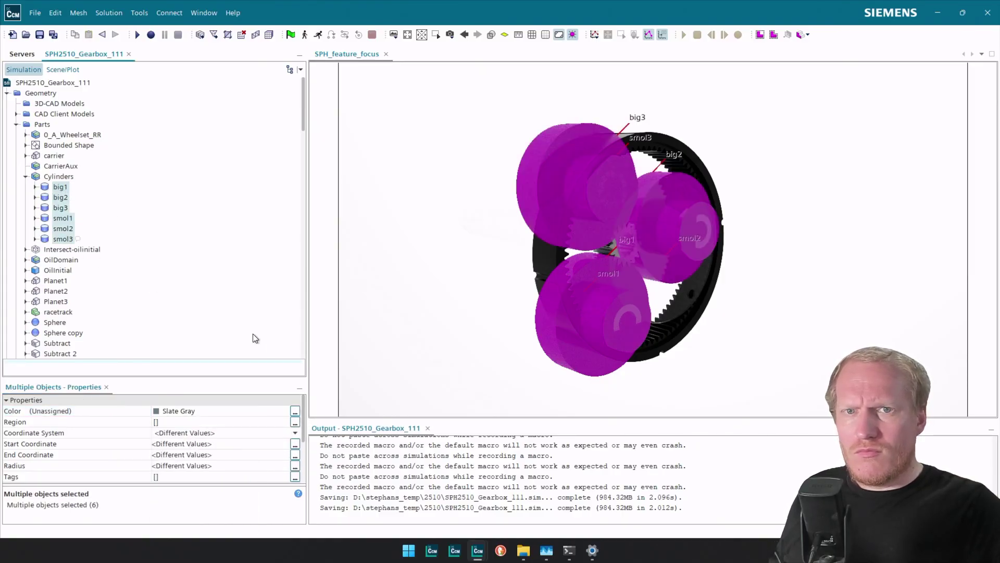
{"action": "left_click", "coordinate": [295, 412]}
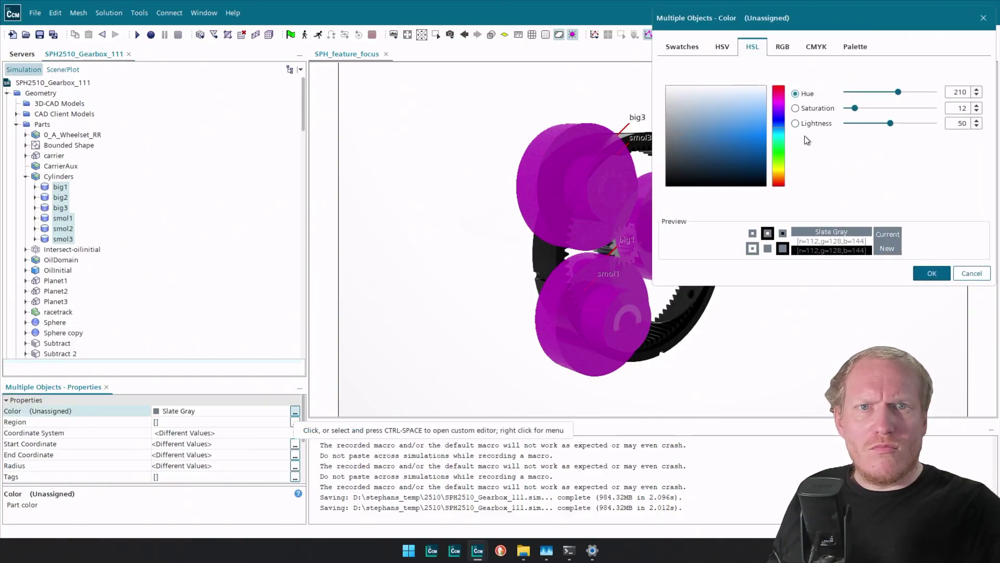
{"action": "left_click", "coordinate": [858, 50]}
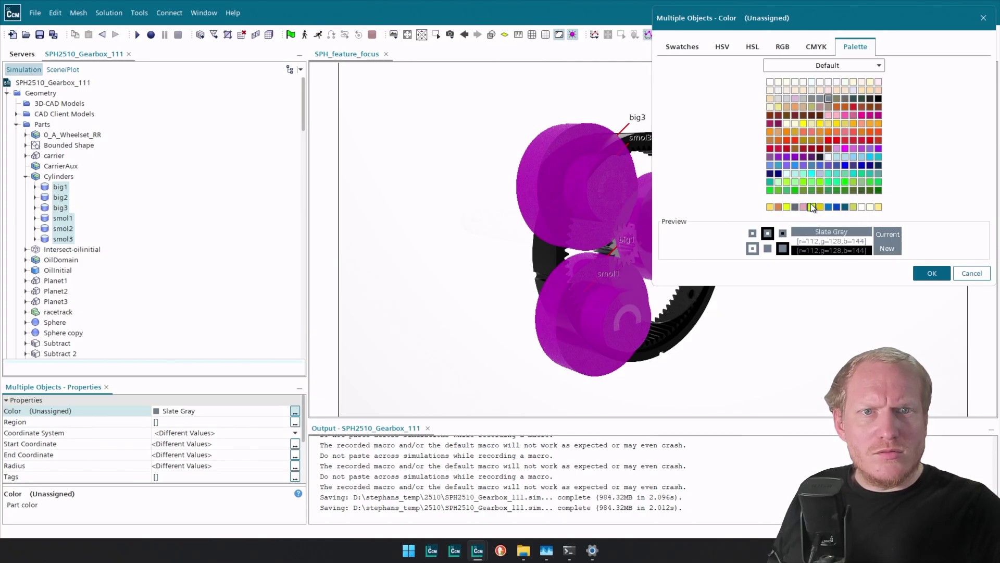
{"action": "left_click", "coordinate": [845, 149]}
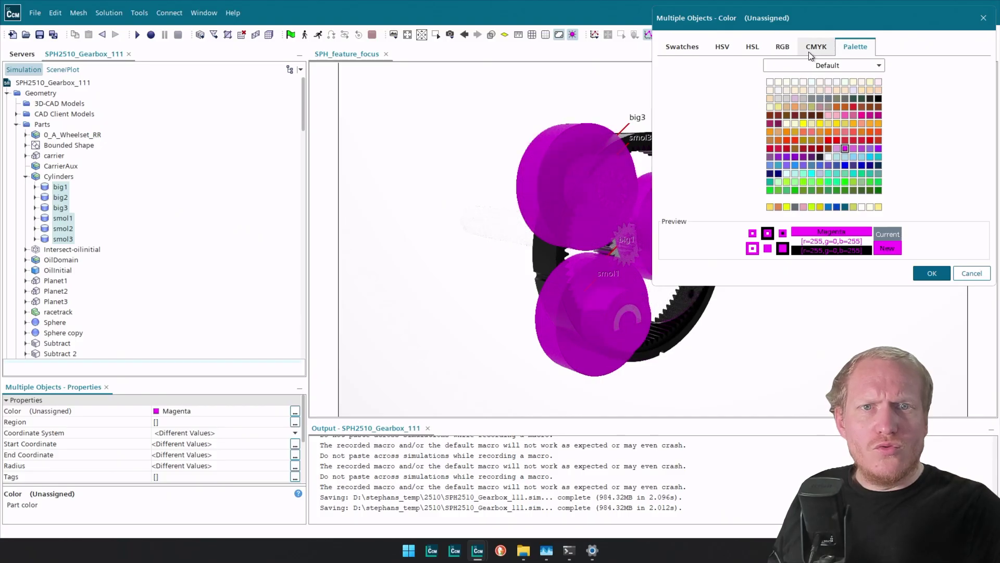
{"action": "left_click", "coordinate": [787, 47]}
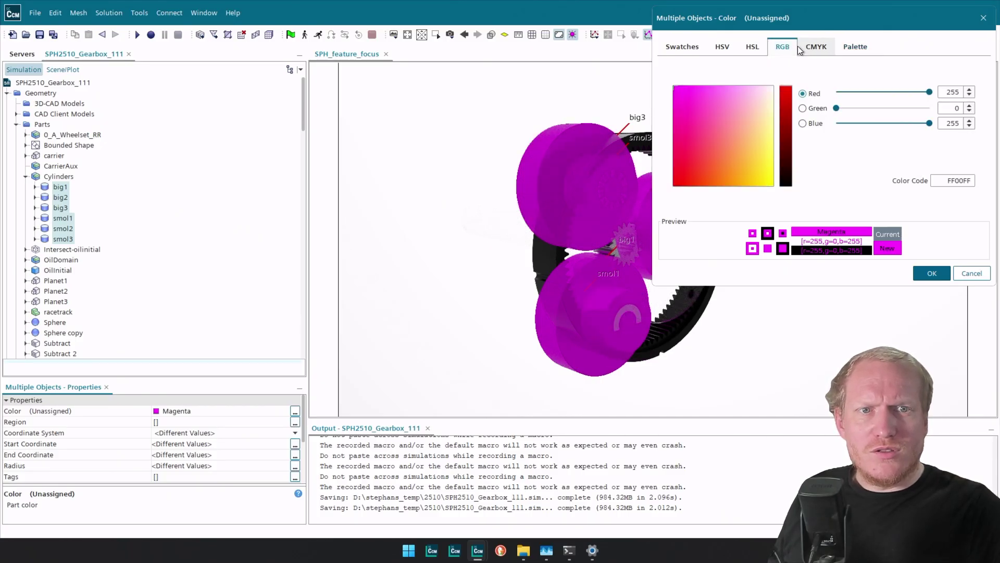
{"action": "left_click", "coordinate": [834, 46]}
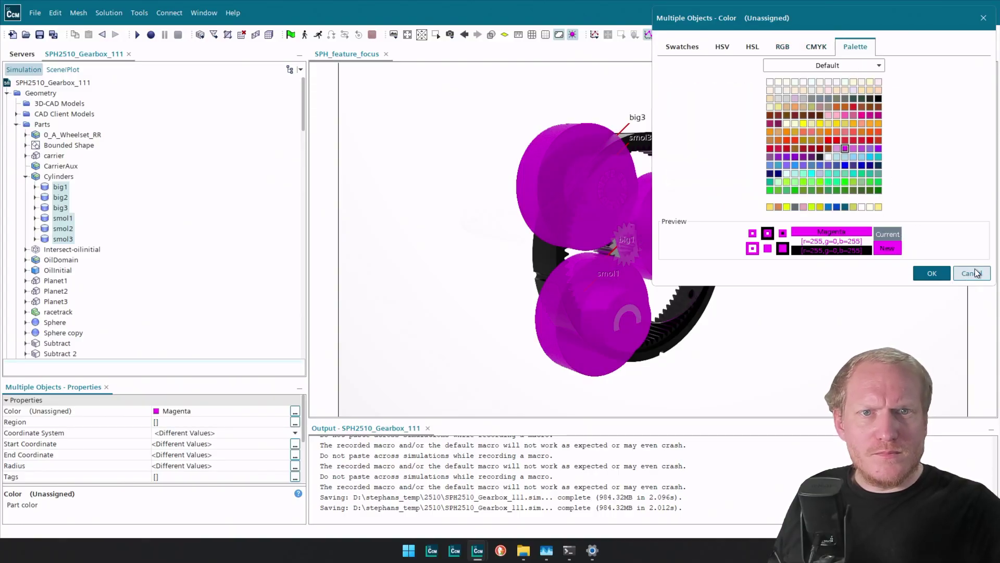
{"action": "left_click", "coordinate": [770, 207]}
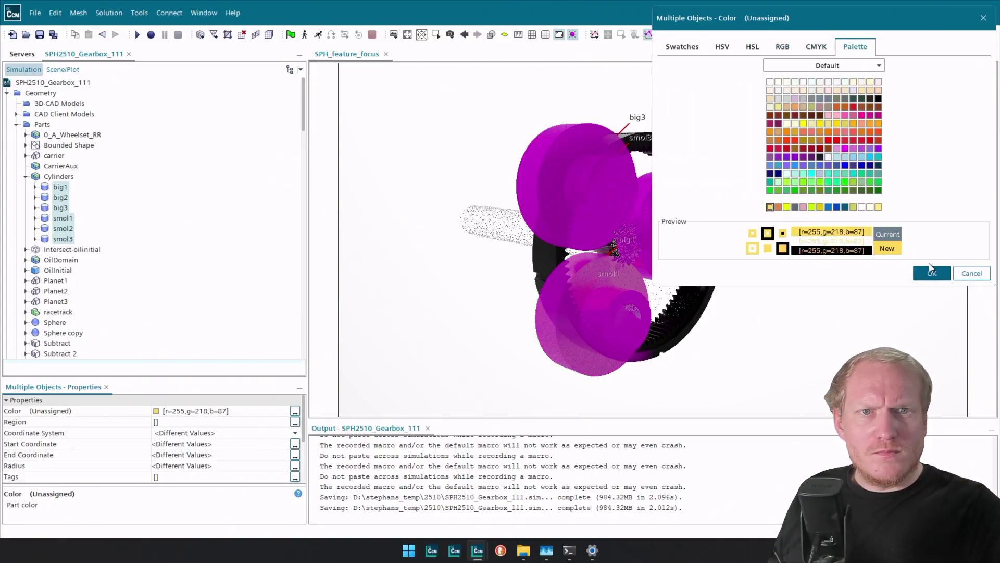
{"action": "left_click", "coordinate": [846, 147]}
{"action": "left_click", "coordinate": [862, 117]}
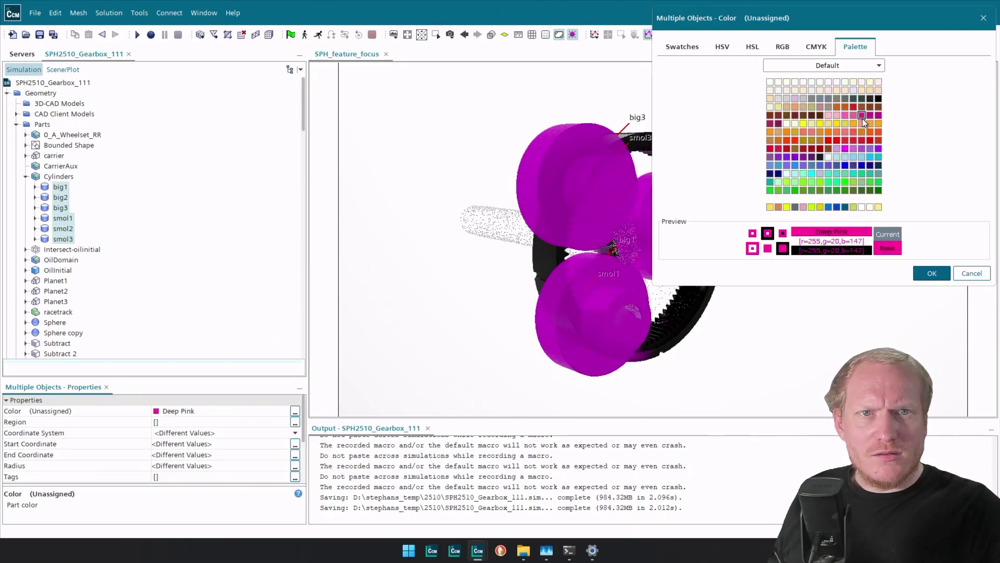
{"action": "left_click", "coordinate": [932, 273]}
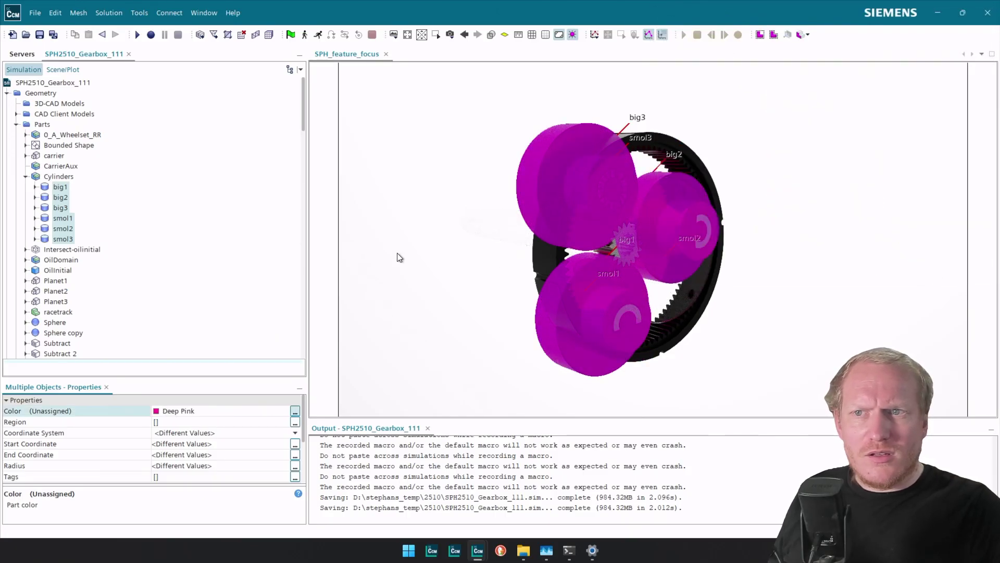
{"action": "left_click", "coordinate": [376, 264]}
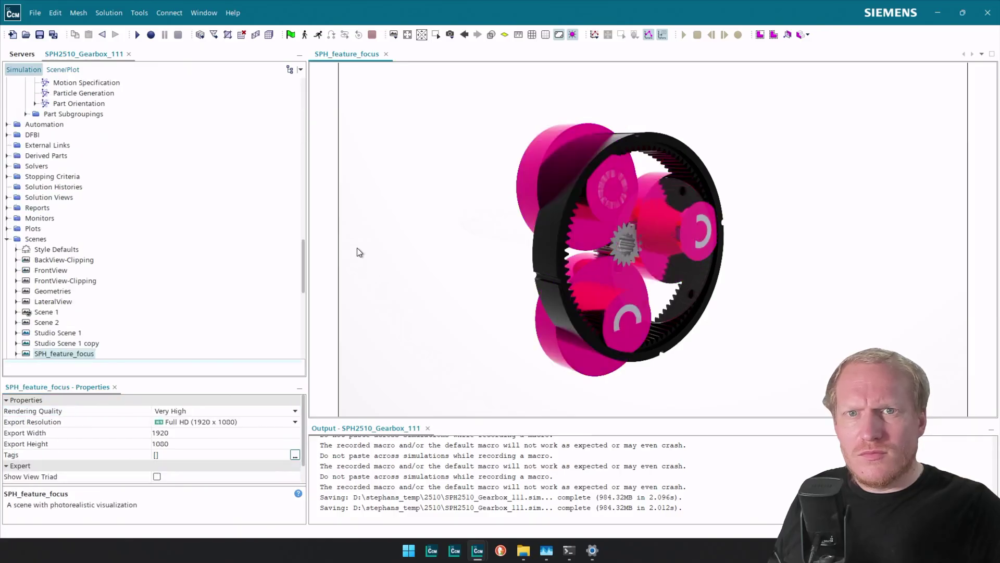
Step: Change the surface finish of the 21_Cyl, 22_Cyl and 23_Cyl displayers to Clear Glass (Shell)
{"action": "left_click", "coordinate": [63, 70]}
{"action": "scroll", "coordinate": [199, 456], "scroll_direction": "down", "scroll_amount": 3}
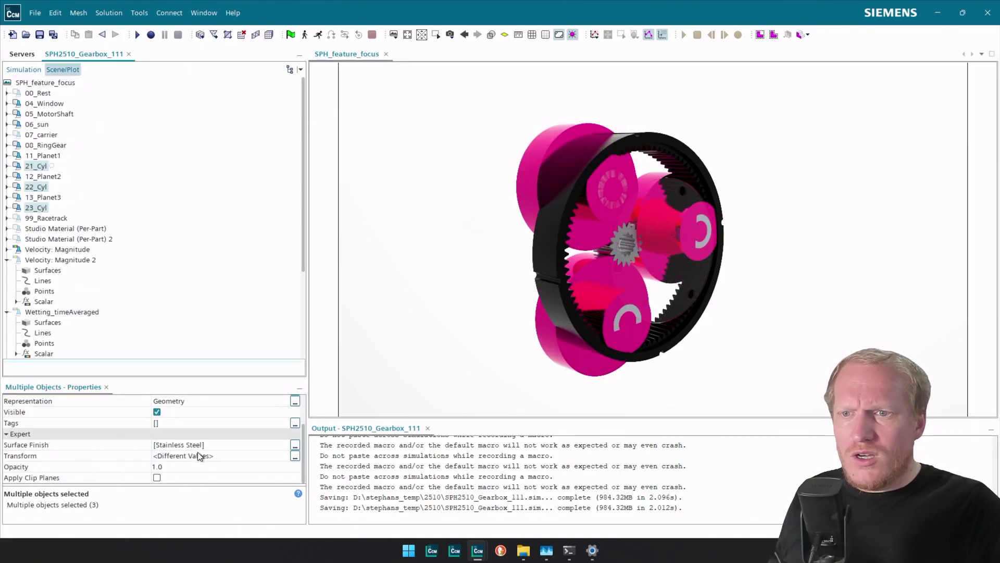
{"action": "left_click", "coordinate": [227, 449]}
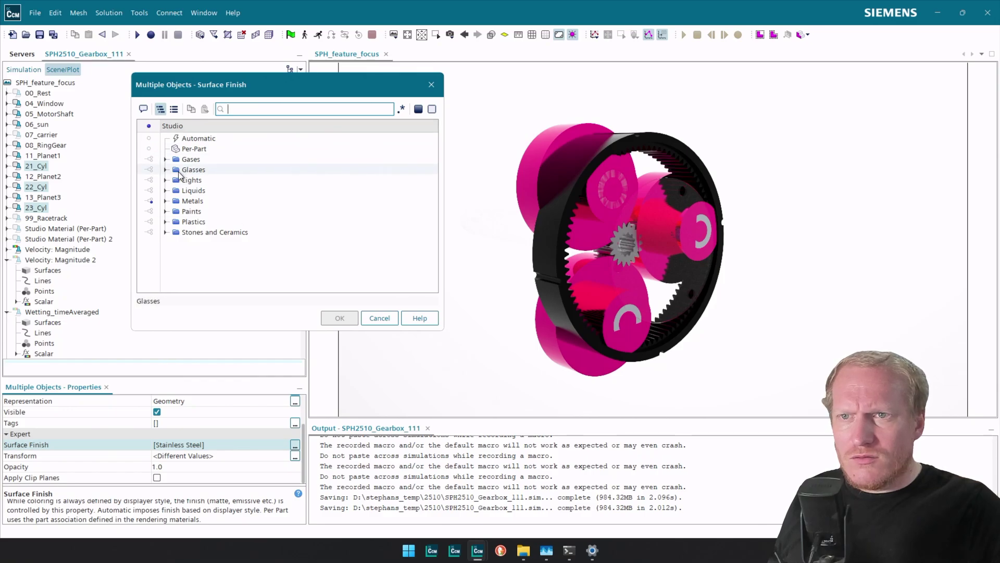
{"action": "left_click", "coordinate": [167, 170]}
{"action": "left_click", "coordinate": [222, 180]}
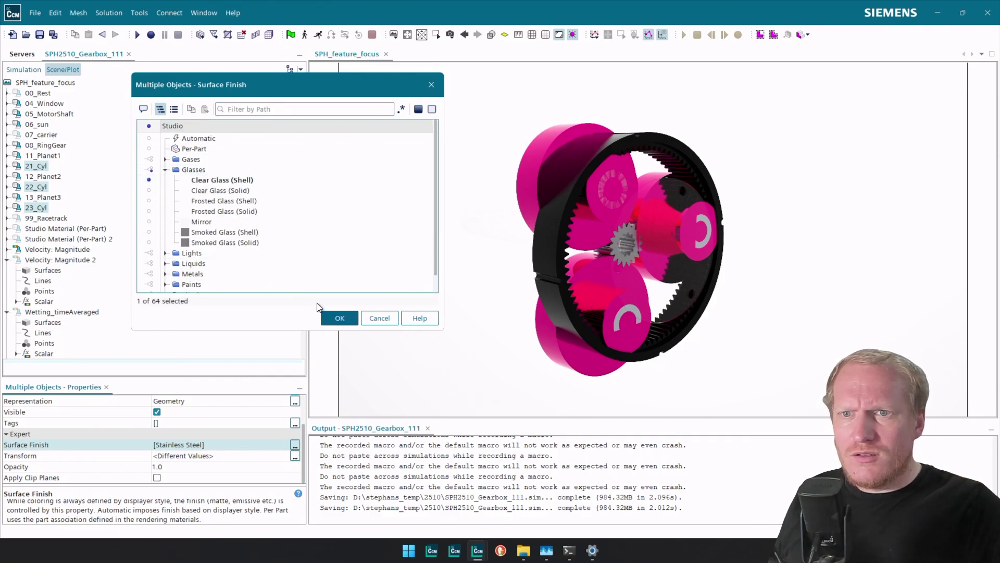
{"action": "left_click", "coordinate": [329, 319]}
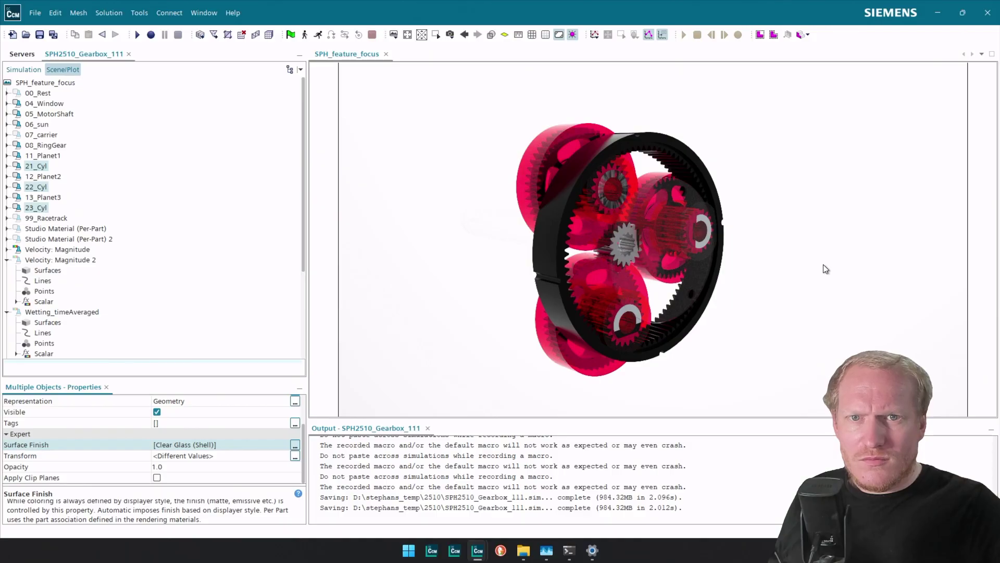
Step: Examine up close how the glass cylinders enclose the planet gears in the scene
{"action": "left_click_drag", "start_coordinate": [823, 264], "coordinate": [793, 265]}
{"action": "scroll", "coordinate": [697, 253], "scroll_direction": "up", "scroll_amount": 3}
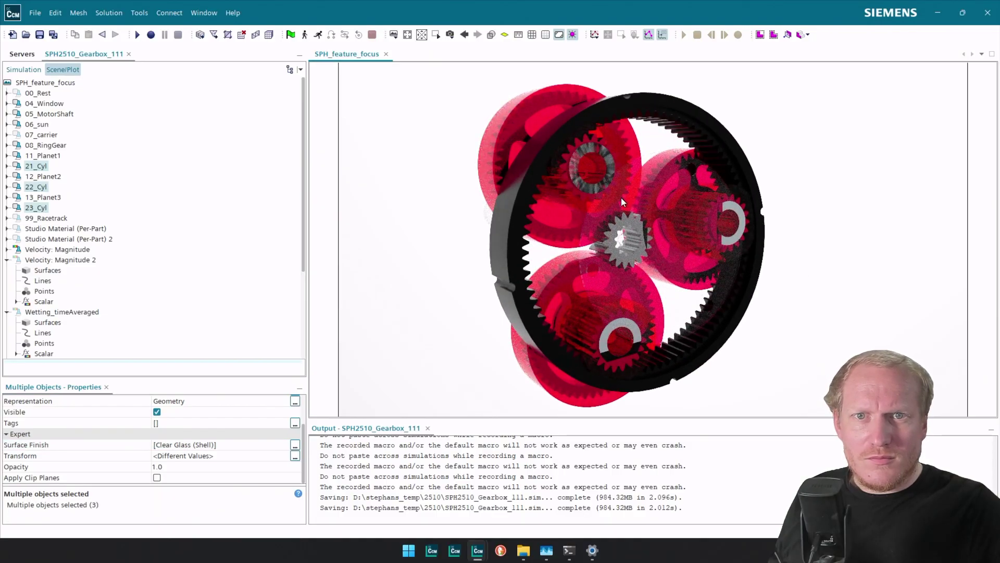
{"action": "scroll", "coordinate": [637, 230], "scroll_direction": "up", "scroll_amount": 2}
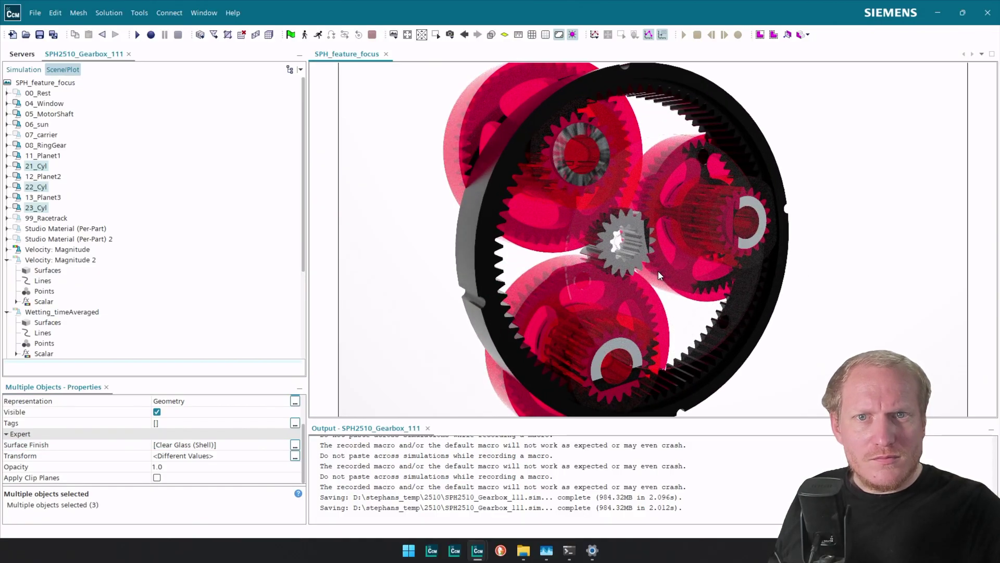
{"action": "scroll", "coordinate": [658, 271], "scroll_direction": "down", "scroll_amount": 2}
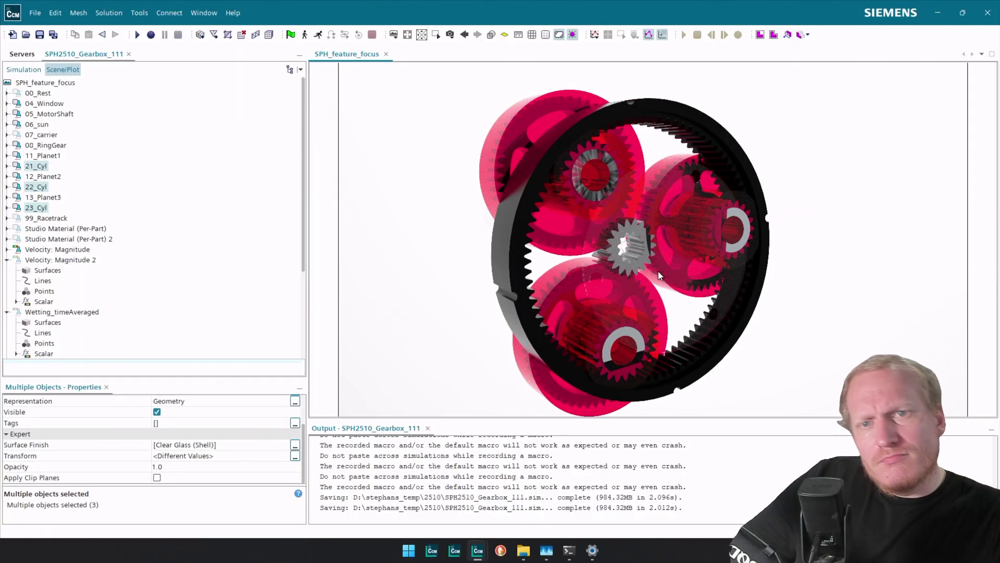
{"action": "scroll", "coordinate": [626, 167], "scroll_direction": "up", "scroll_amount": 5}
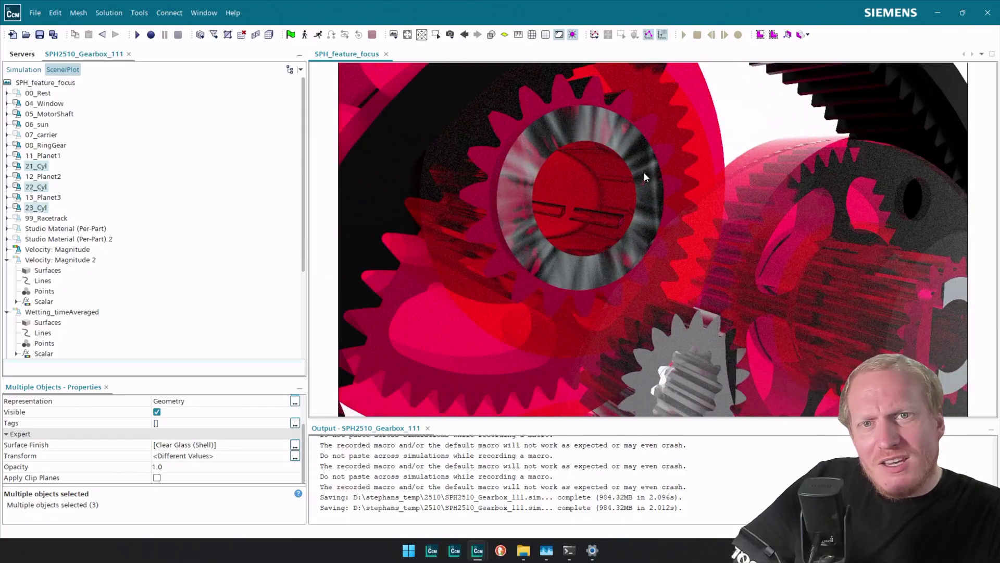
{"action": "scroll", "coordinate": [614, 145], "scroll_direction": "down", "scroll_amount": 5}
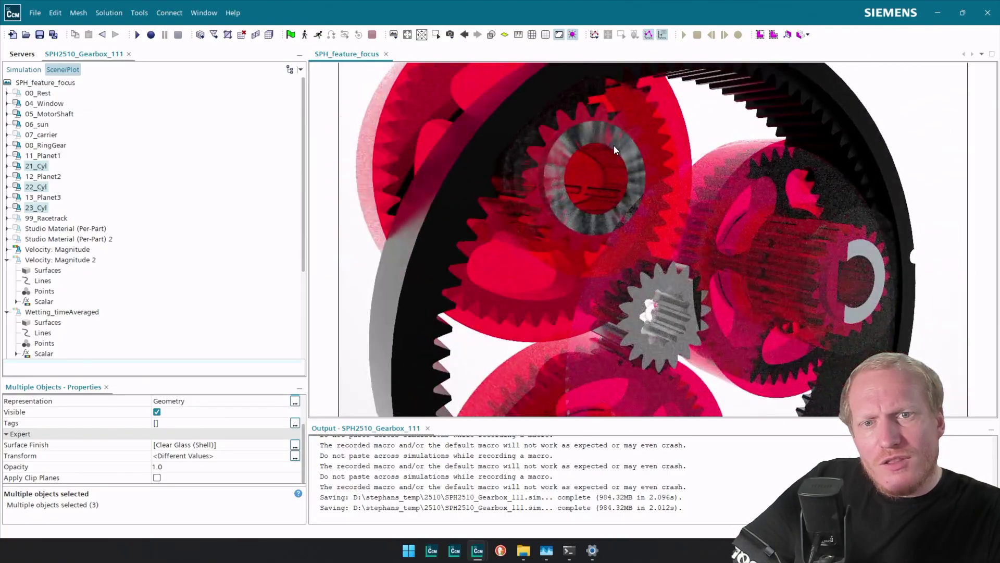
Step: Try lengthening the smol1 cylinder by setting its end coordinate to [0.0, 0.0, 0.021] m, and check it in the scene
{"action": "left_click", "coordinate": [23, 69]}
{"action": "scroll", "coordinate": [83, 187], "scroll_direction": "up", "scroll_amount": 6}
{"action": "scroll", "coordinate": [83, 188], "scroll_direction": "up", "scroll_amount": 10}
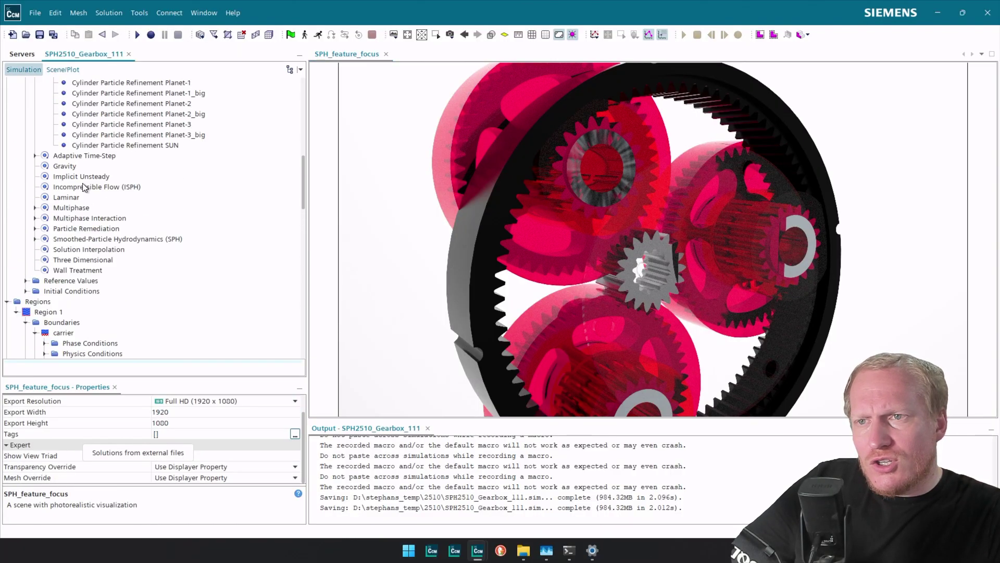
{"action": "scroll", "coordinate": [82, 183], "scroll_direction": "up", "scroll_amount": 3}
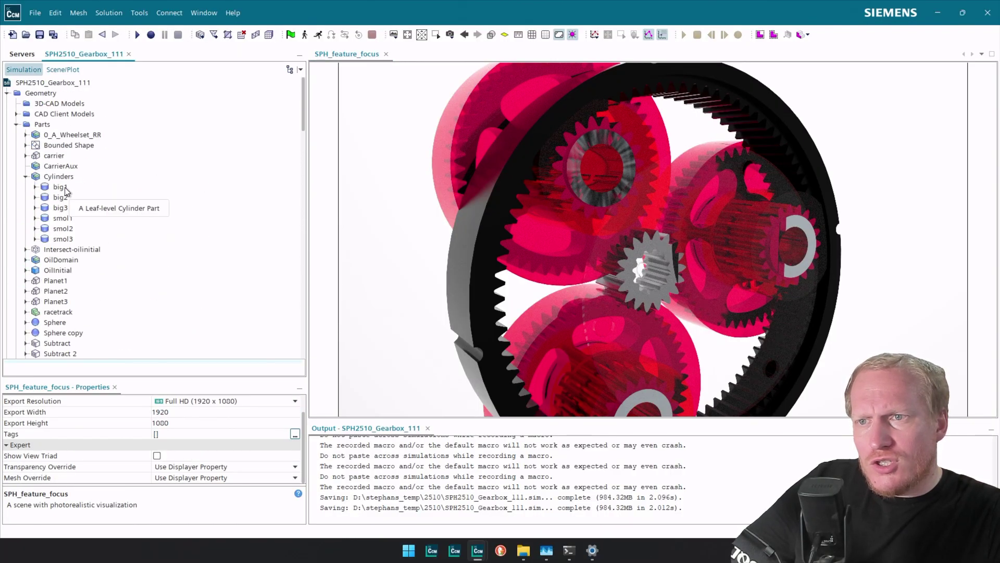
{"action": "left_click", "coordinate": [62, 218]}
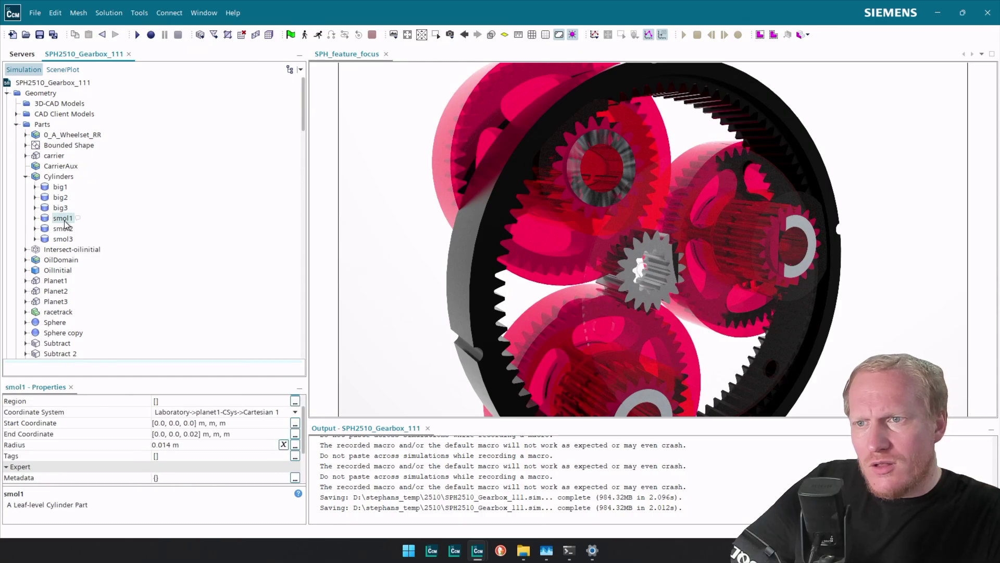
{"action": "left_click", "coordinate": [204, 434]}
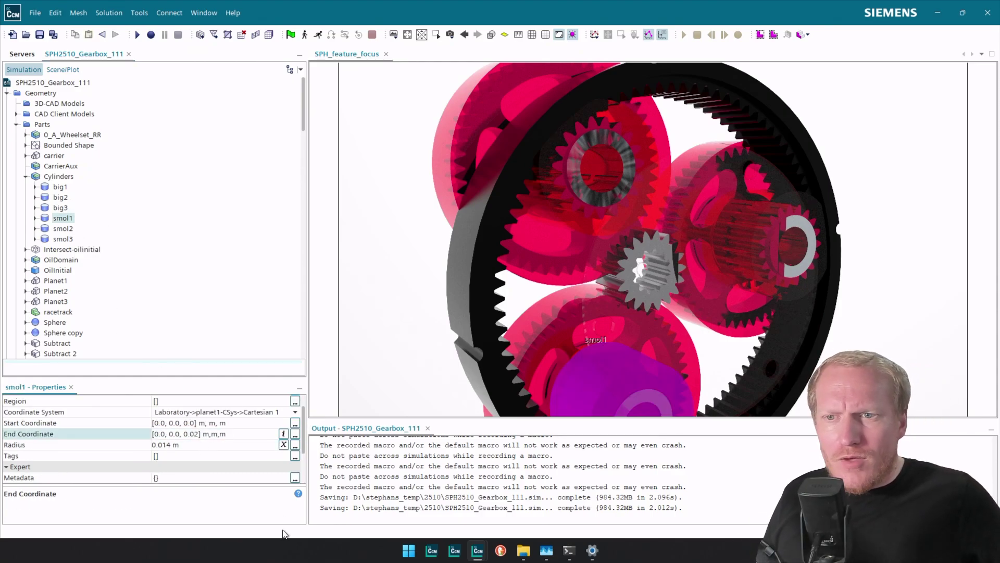
{"action": "type", "text": "1"}
{"action": "key", "text": "Return"}
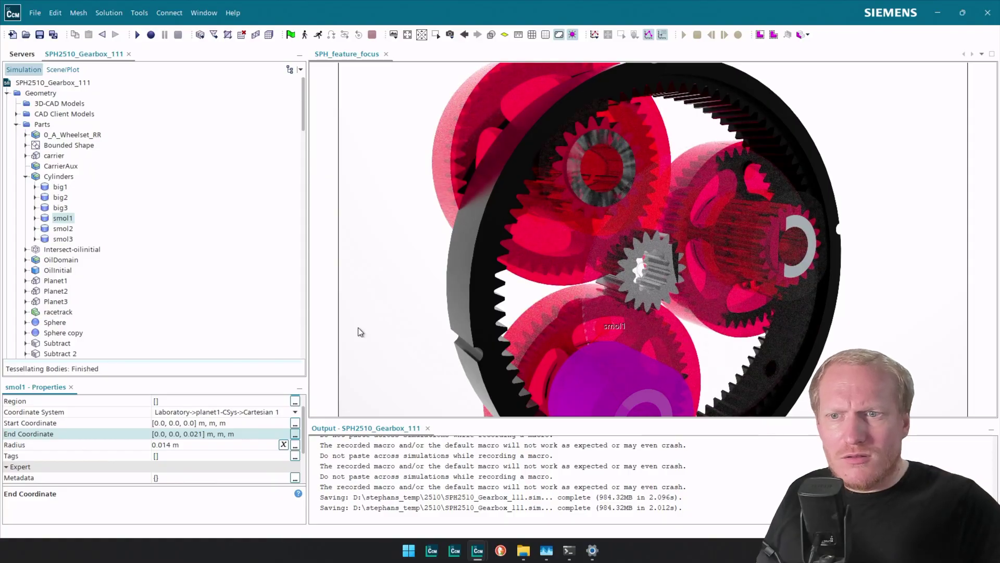
{"action": "left_click", "coordinate": [872, 249]}
{"action": "scroll", "coordinate": [884, 299], "scroll_direction": "down", "scroll_amount": 3}
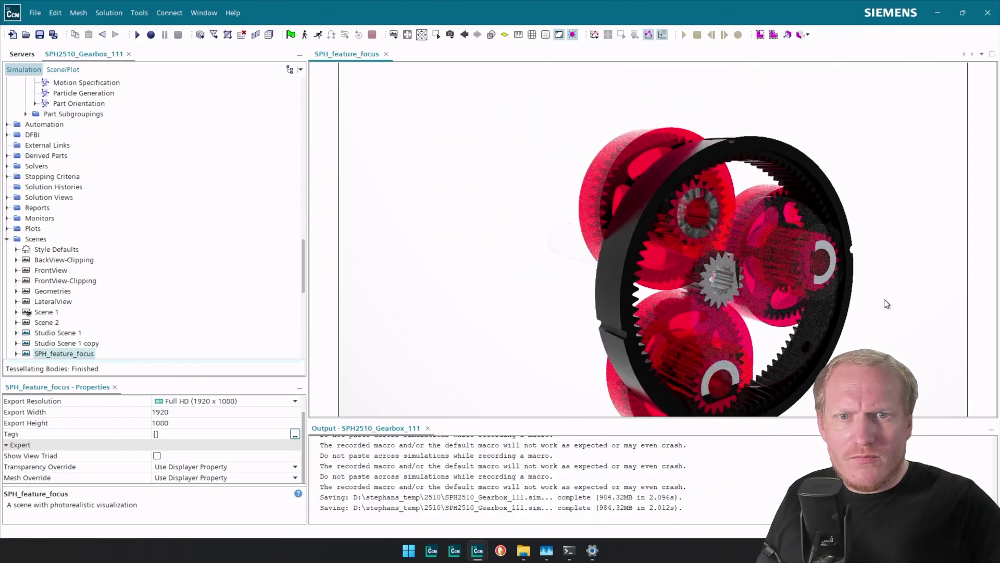
{"action": "scroll", "coordinate": [884, 299], "scroll_direction": "up", "scroll_amount": 2}
{"action": "right_click_drag", "start_coordinate": [886, 305], "coordinate": [888, 261]}
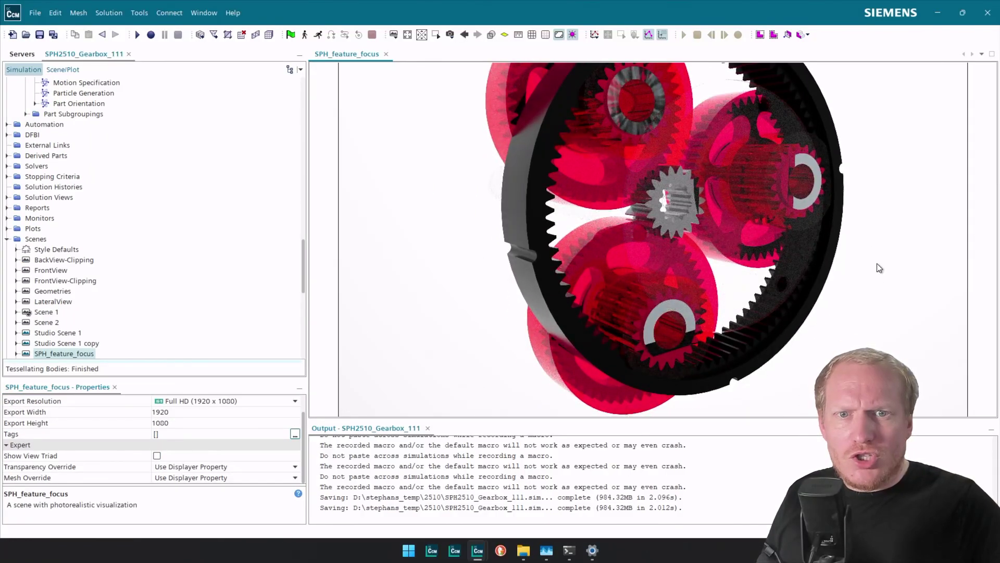
Step: Set the end coordinate of the smol1 cylinder back to [0.0, 0.0, 0.02] m
{"action": "scroll", "coordinate": [120, 148], "scroll_direction": "up", "scroll_amount": 10}
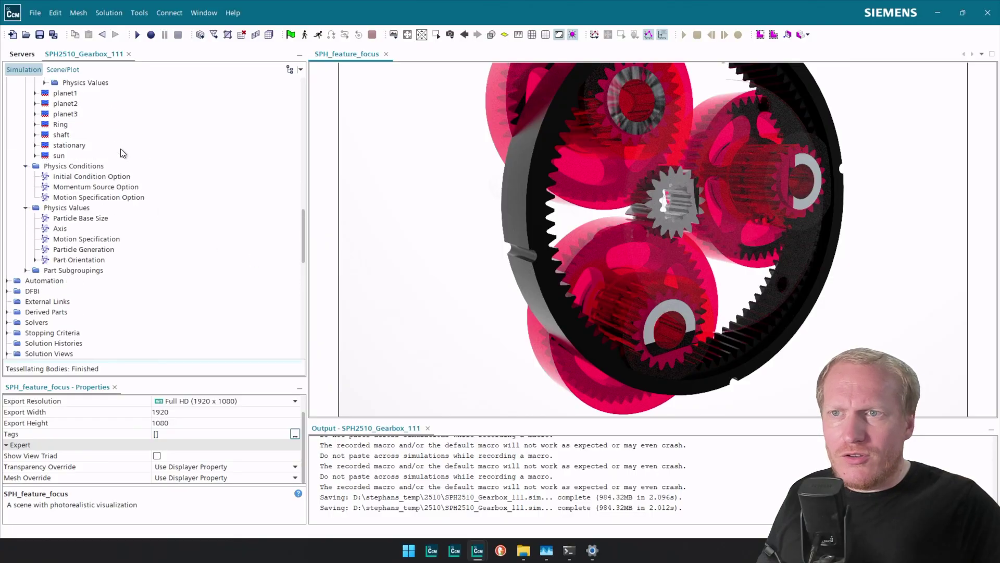
{"action": "scroll", "coordinate": [104, 212], "scroll_direction": "up", "scroll_amount": 15}
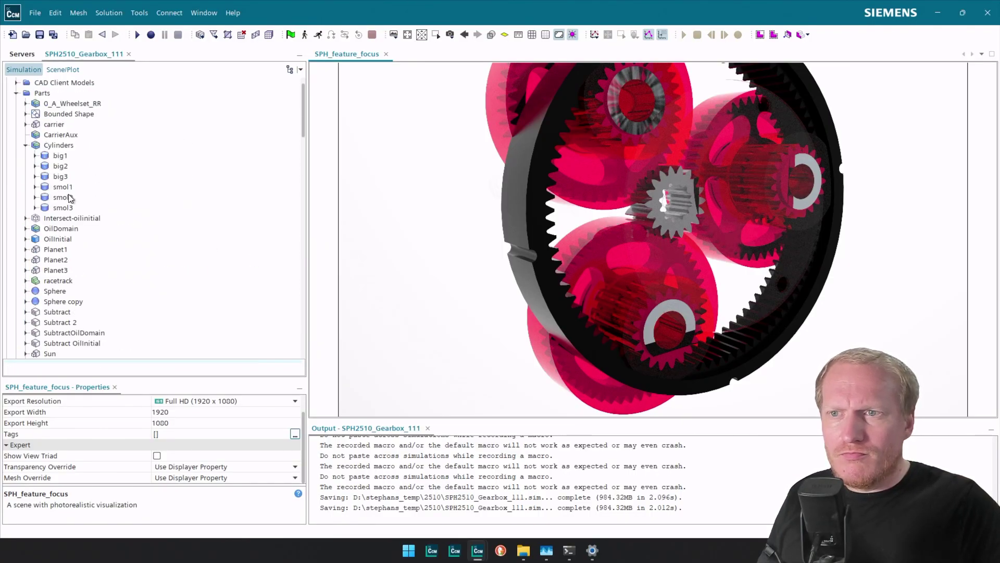
{"action": "left_click", "coordinate": [63, 187]}
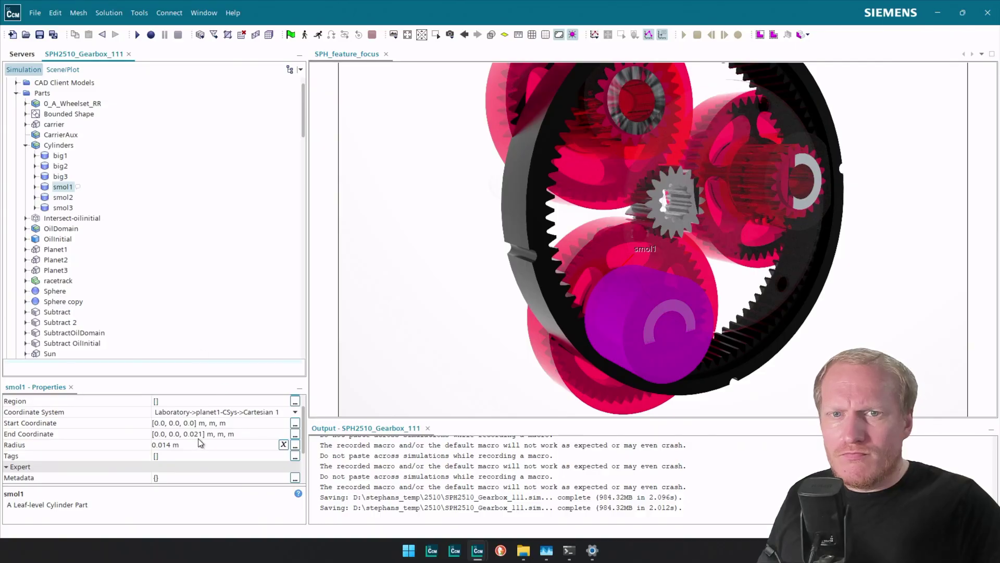
{"action": "left_click", "coordinate": [199, 435]}
{"action": "left_click", "coordinate": [200, 434]}
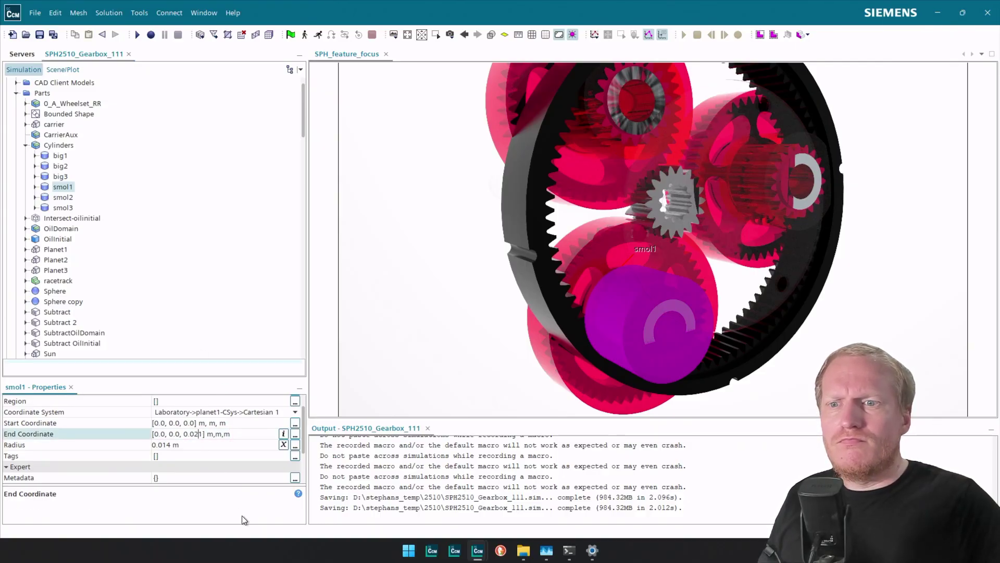
{"action": "key", "text": "Delete"}
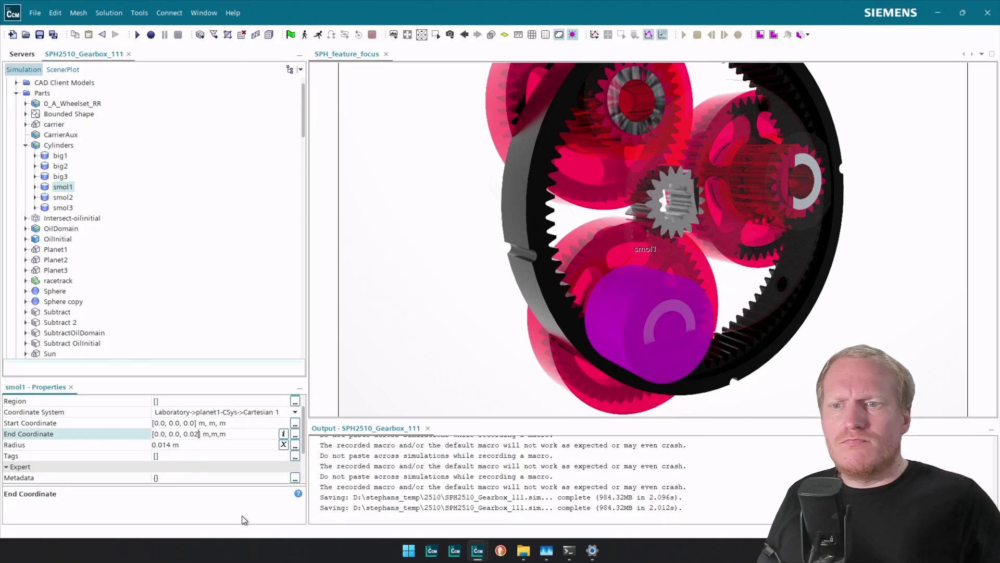
{"action": "key", "text": "Return"}
Step: Set the start coordinate of the smol1 cylinder to [0.0, 0.0, -0.01] m
{"action": "left_click", "coordinate": [193, 423]}
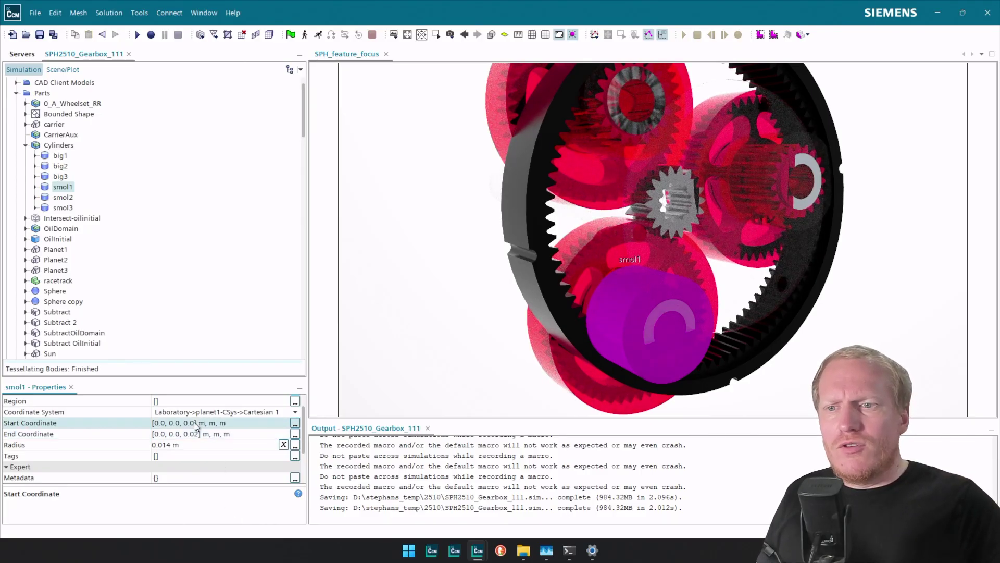
{"action": "left_click", "coordinate": [185, 422]}
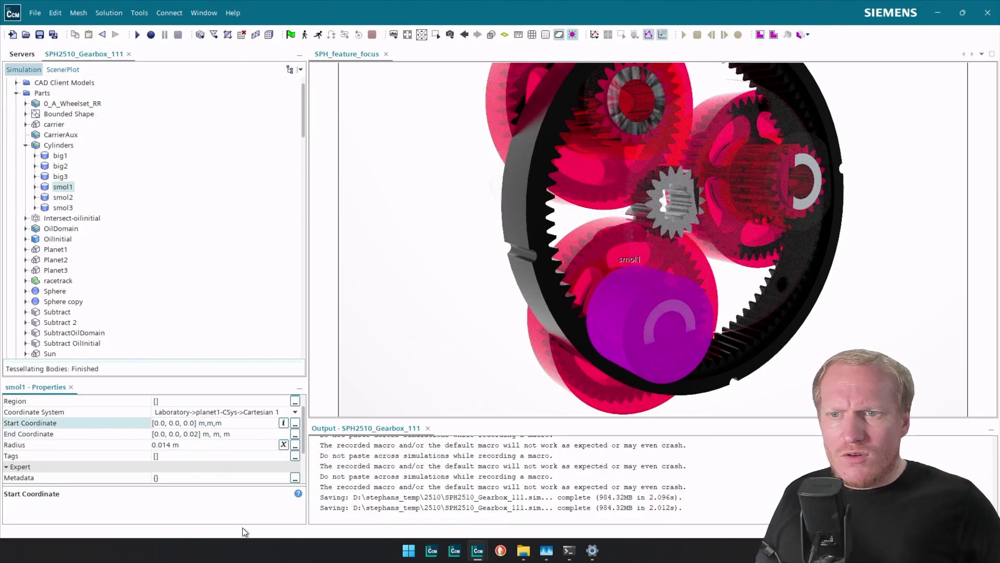
{"action": "type", "text": "-"}
{"action": "key", "text": "Right"}
{"action": "key", "text": "Right"}
{"action": "key", "text": "Right"}
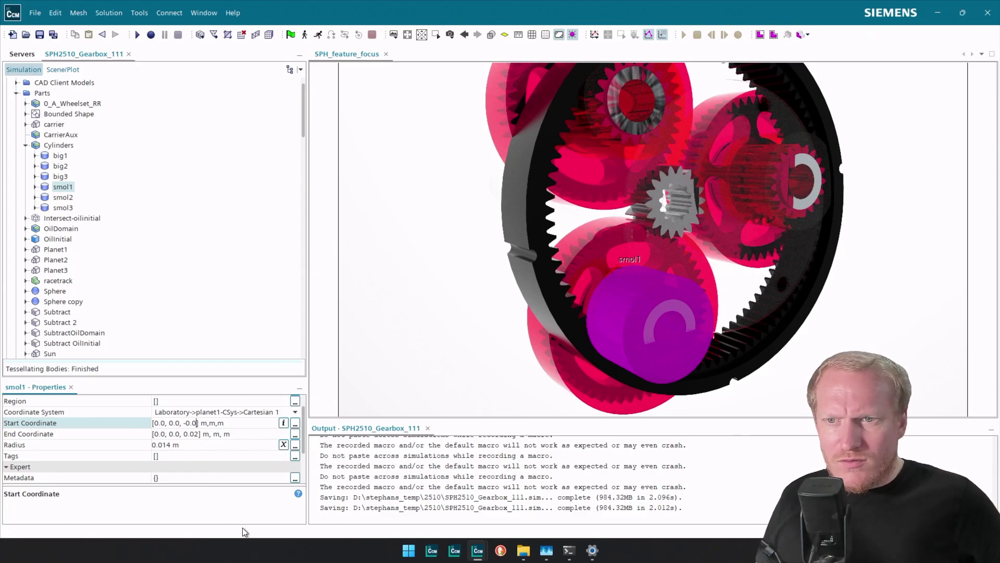
{"action": "type", "text": "1"}
{"action": "key", "text": "Return"}
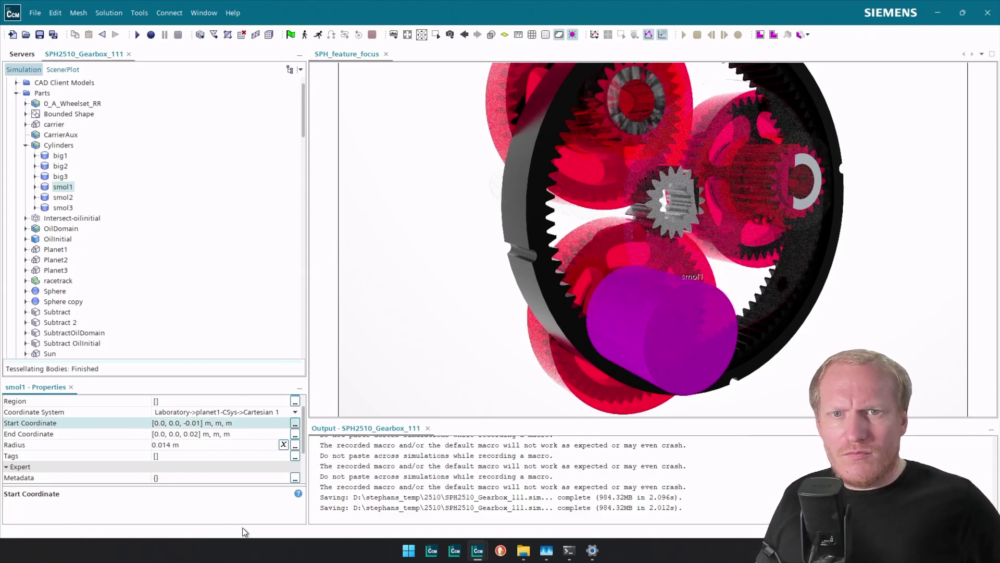
Step: Set the start coordinate of the smol1 cylinder to [0.0, 0.0, -0.001] m and deselect the cylinder
{"action": "double_click", "coordinate": [197, 423]}
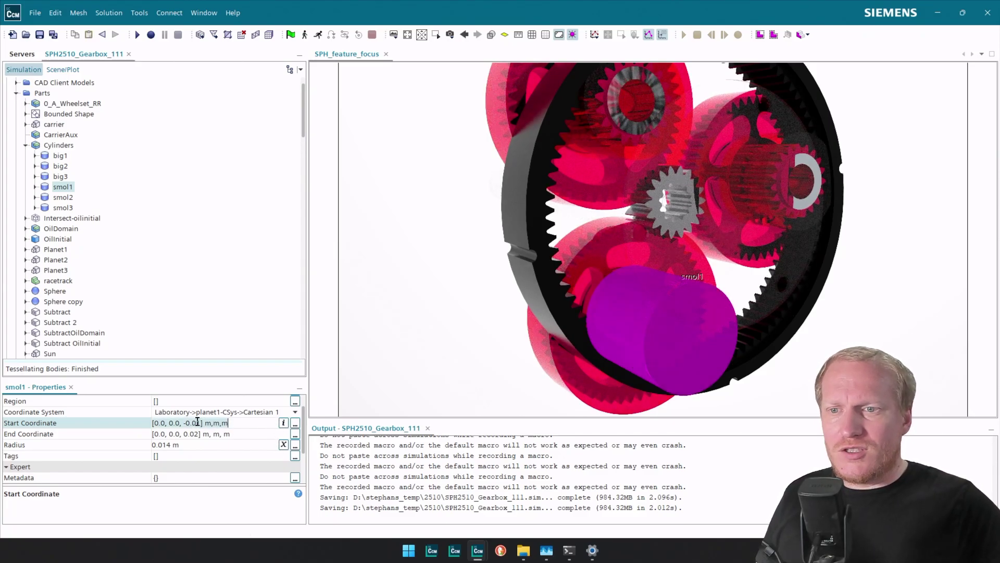
{"action": "key", "text": "Left"}
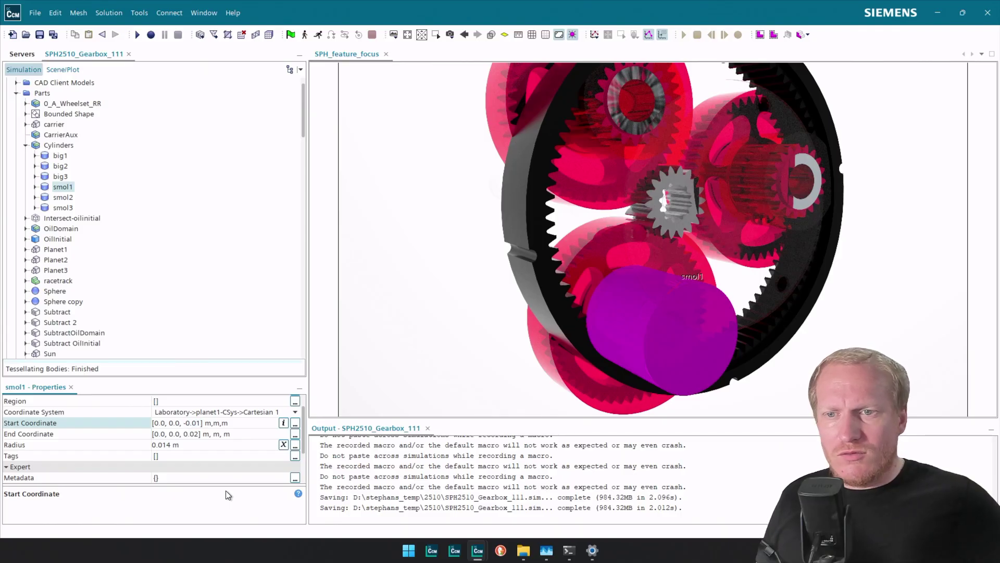
{"action": "type", "text": "0"}
{"action": "key", "text": "Return"}
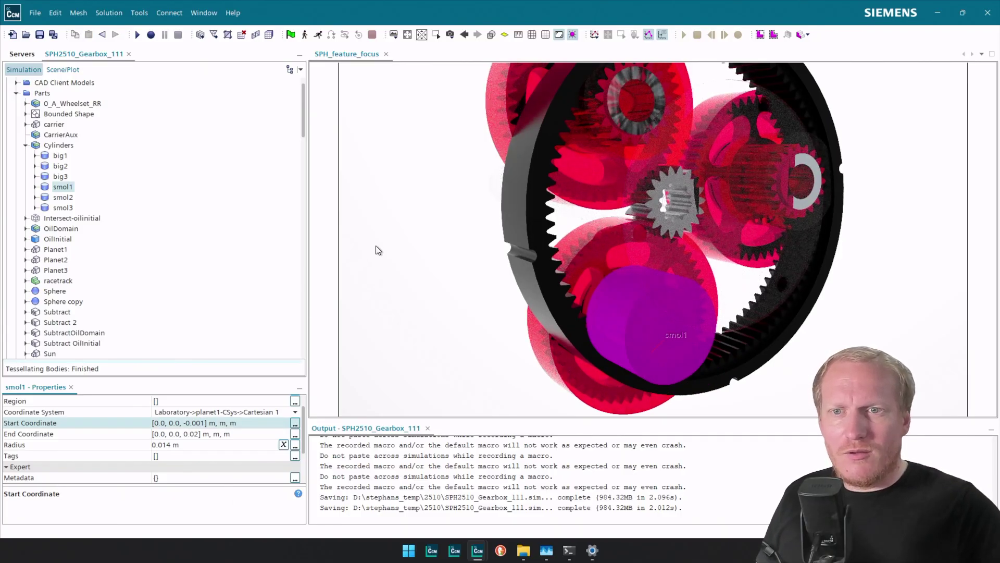
{"action": "left_click", "coordinate": [377, 247]}
Step: Set the start coordinate of the smol2 cylinder to [0.0, 0.0, -0.001] m
{"action": "scroll", "coordinate": [137, 195], "scroll_direction": "up", "scroll_amount": 15}
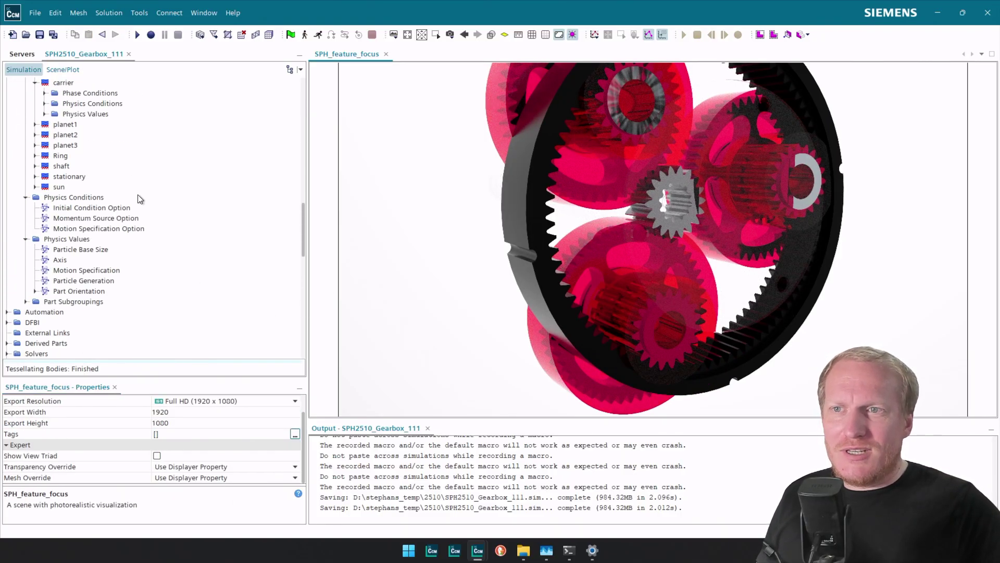
{"action": "scroll", "coordinate": [138, 203], "scroll_direction": "up", "scroll_amount": 3}
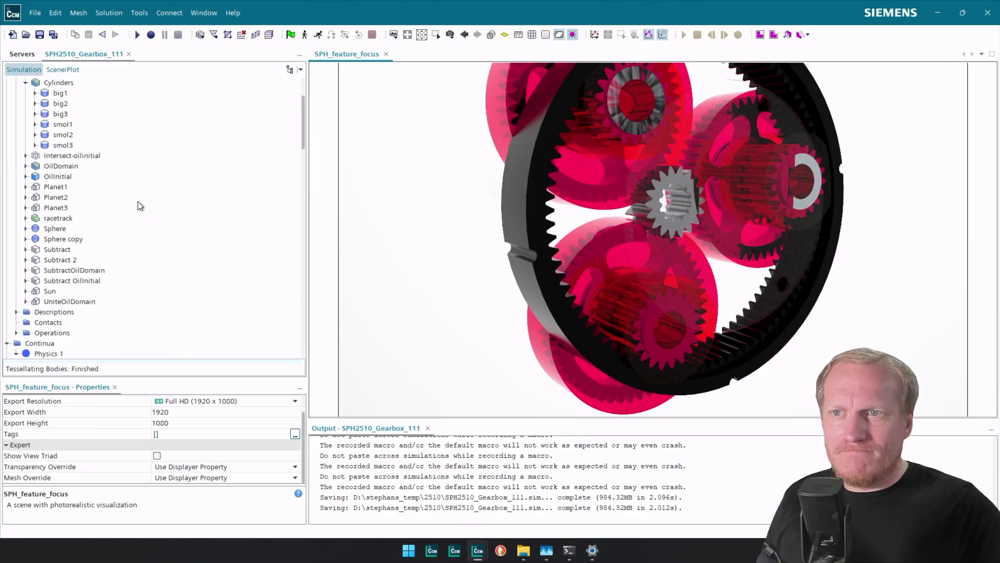
{"action": "left_click", "coordinate": [64, 135]}
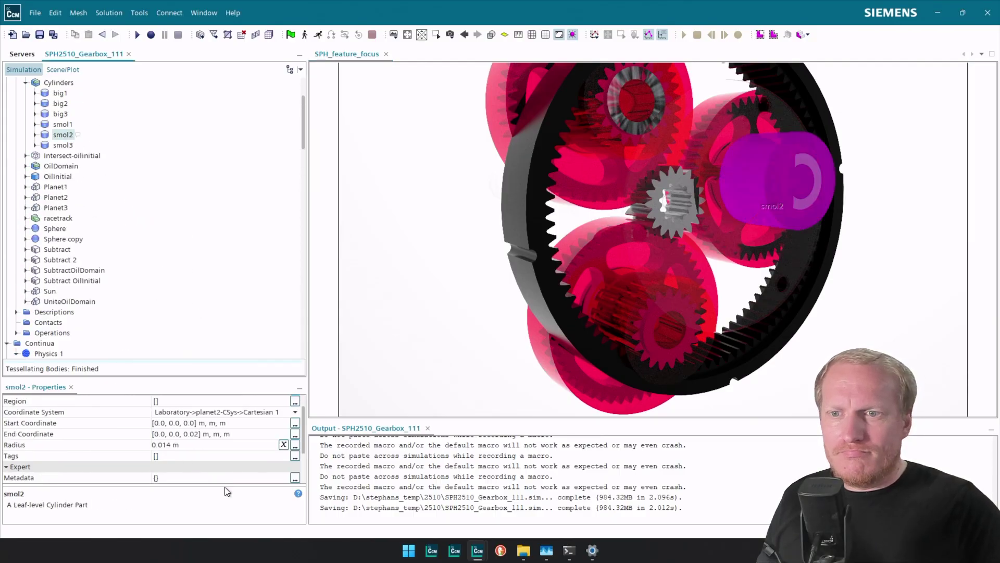
{"action": "left_click", "coordinate": [195, 423]}
{"action": "left_click", "coordinate": [184, 423]}
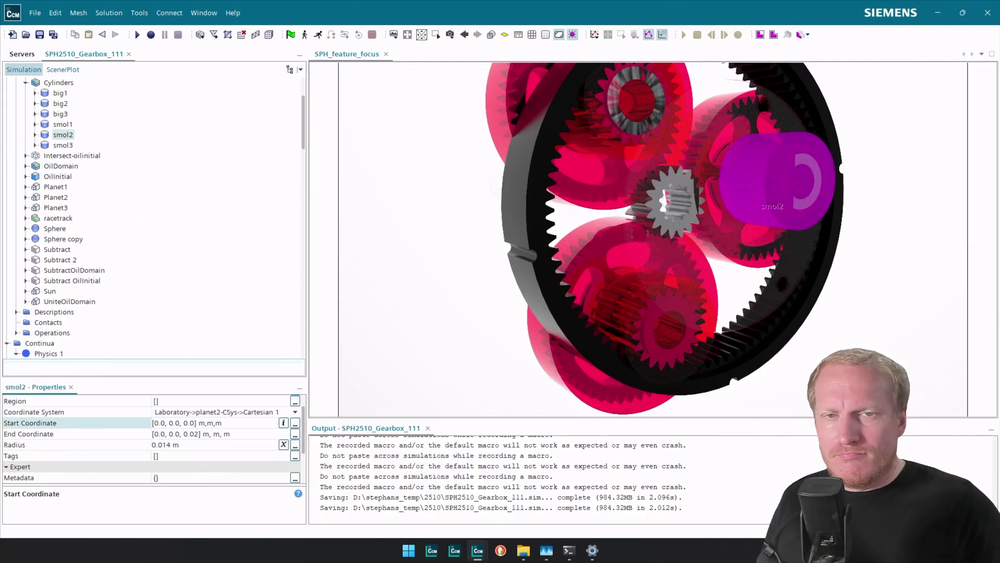
{"action": "type", "text": "-"}
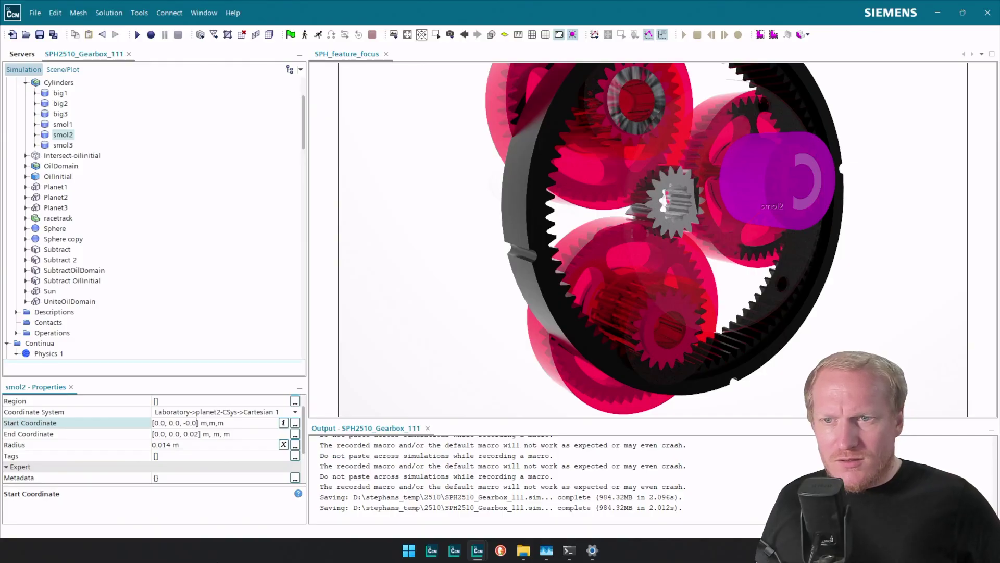
{"action": "type", "text": "0.001"}
{"action": "key", "text": "Return"}
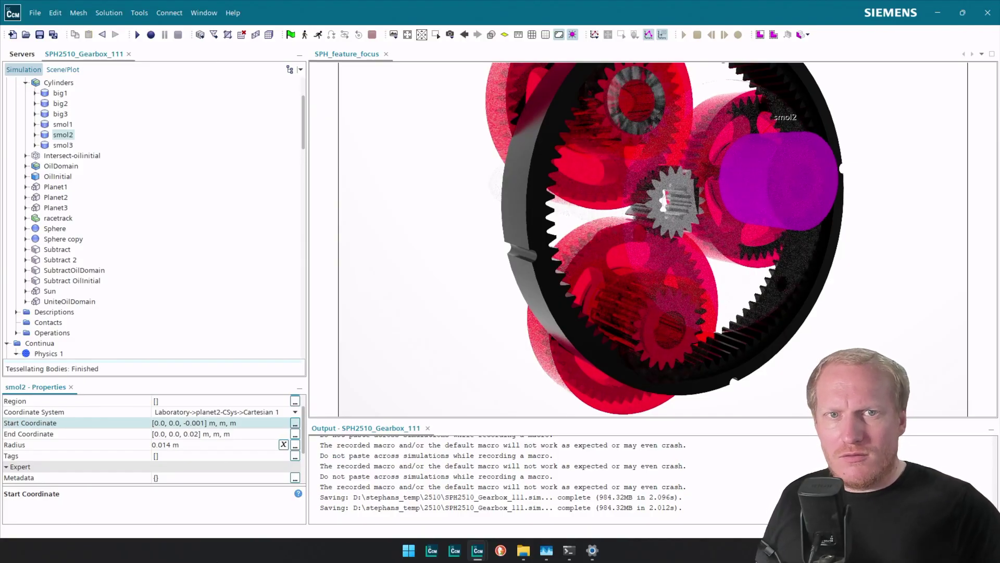
Step: Set the start coordinate of the smol3 cylinder to [0.0, 0.0, -0.001] m
{"action": "left_click", "coordinate": [63, 144]}
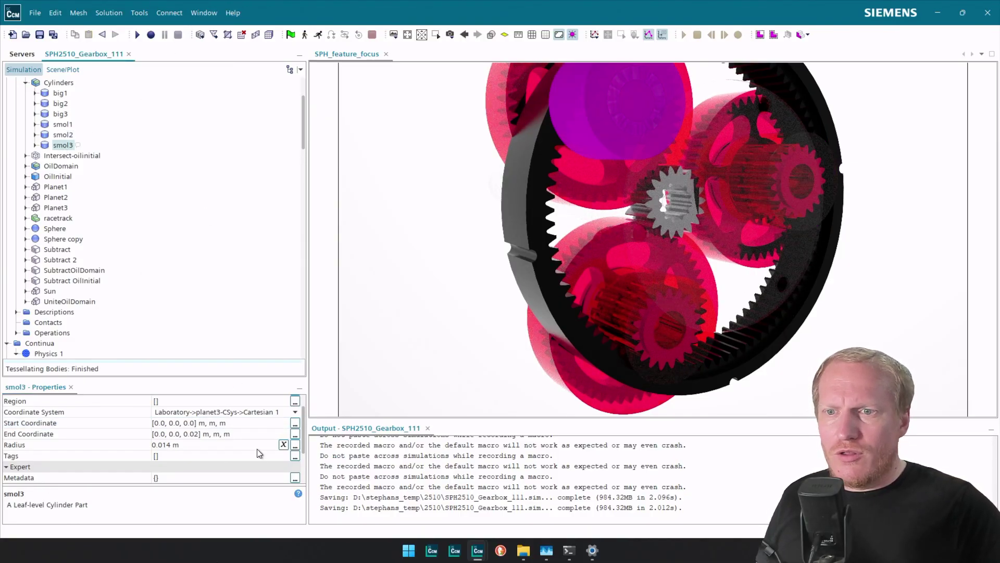
{"action": "left_click", "coordinate": [194, 423]}
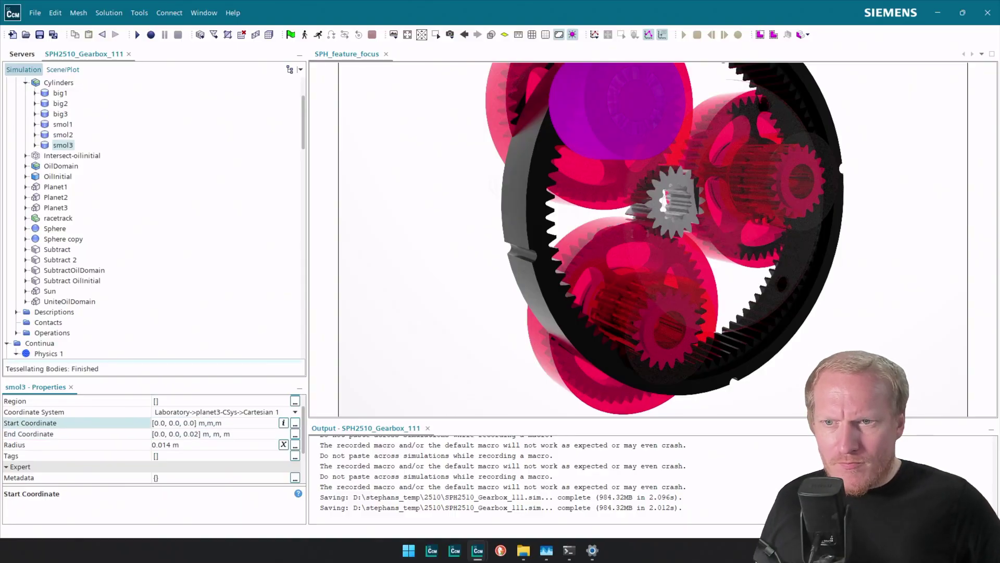
{"action": "type", "text": "-"}
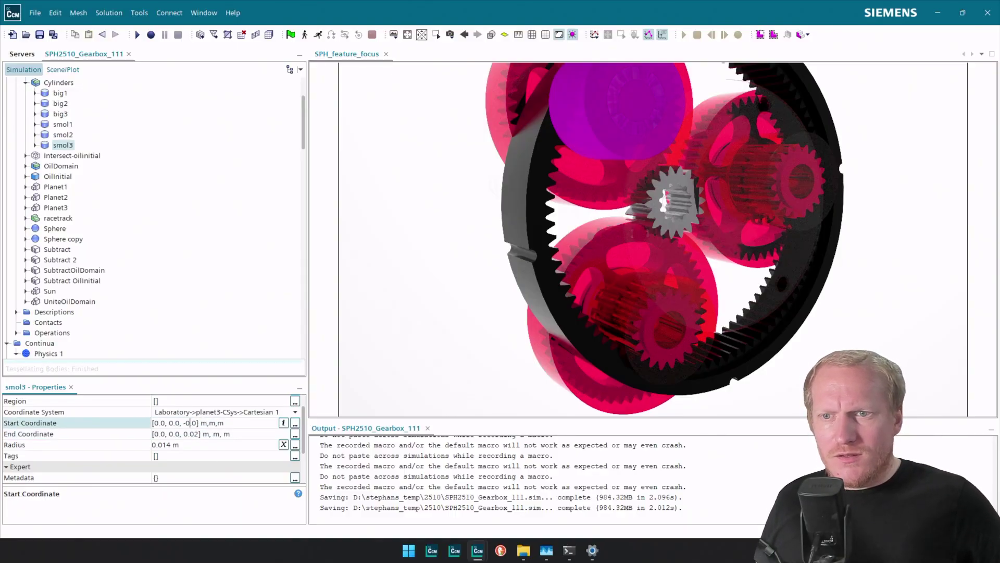
{"action": "key", "text": "Right"}
{"action": "key", "text": "Right"}
{"action": "key", "text": "Right"}
{"action": "type", "text": "01"}
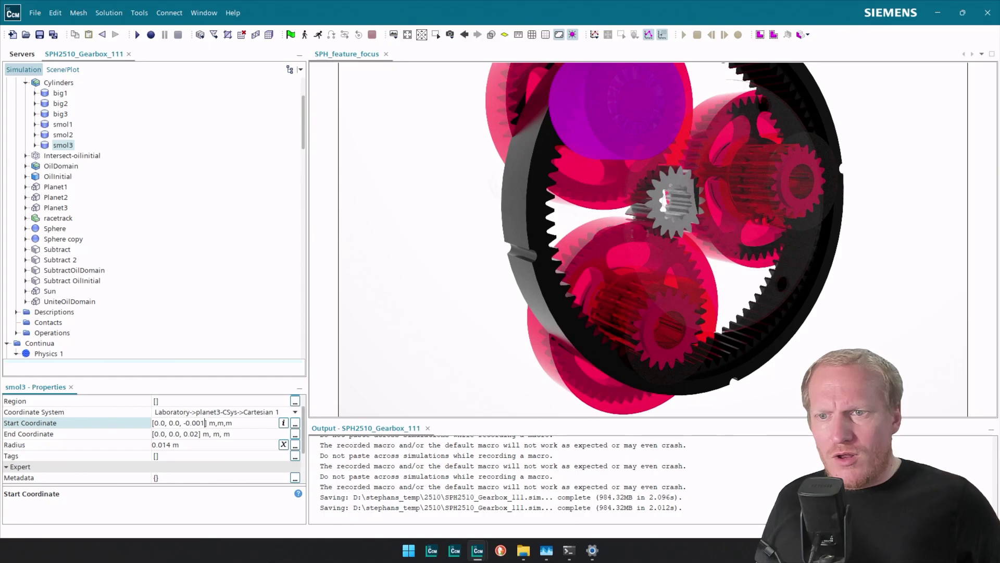
{"action": "key", "text": "Return"}
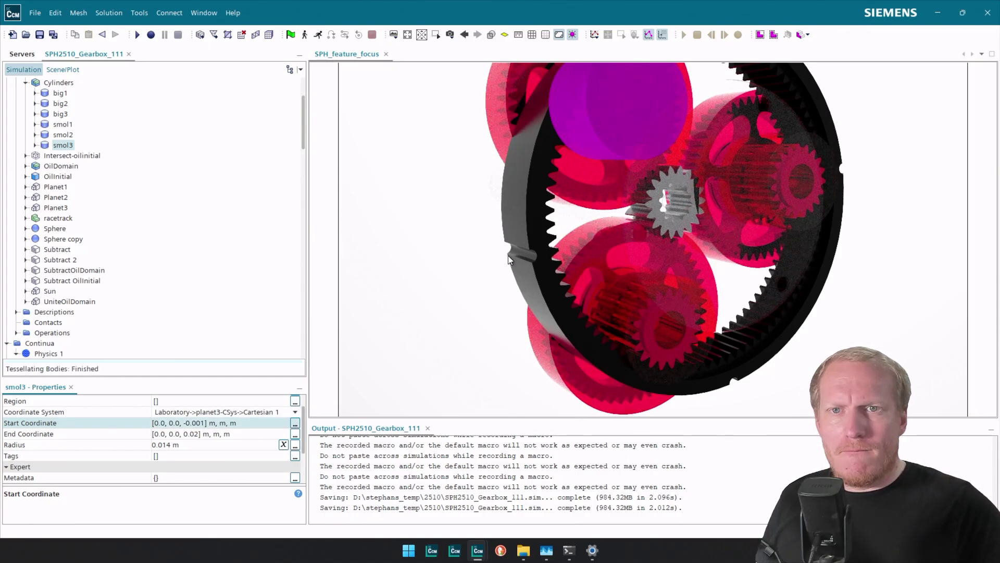
Step: Set the opacity of the 21_Cyl, 22_Cyl and 23_Cyl displayers to 0.2 in the SPH_feature_focus scene
{"action": "left_click", "coordinate": [452, 253]}
{"action": "left_click_drag", "start_coordinate": [452, 253], "coordinate": [789, 174]}
{"action": "scroll", "coordinate": [673, 202], "scroll_direction": "up", "scroll_amount": 3}
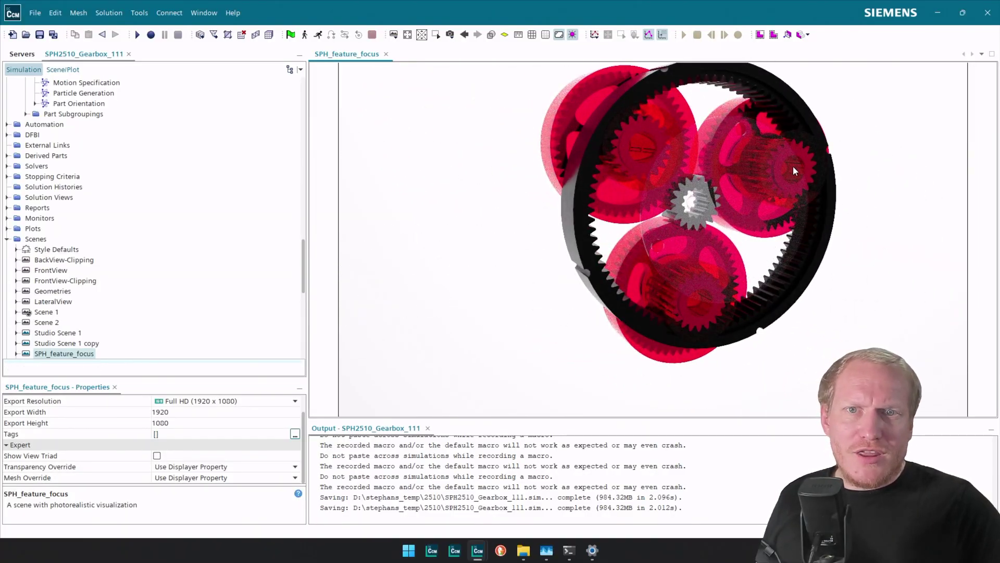
{"action": "left_click", "coordinate": [71, 74]}
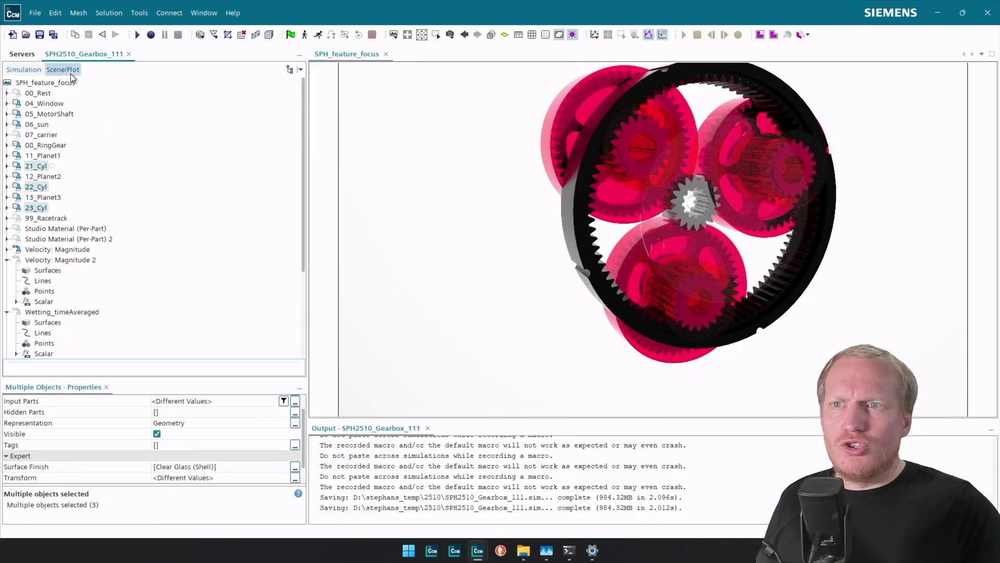
{"action": "scroll", "coordinate": [228, 464], "scroll_direction": "down", "scroll_amount": 1}
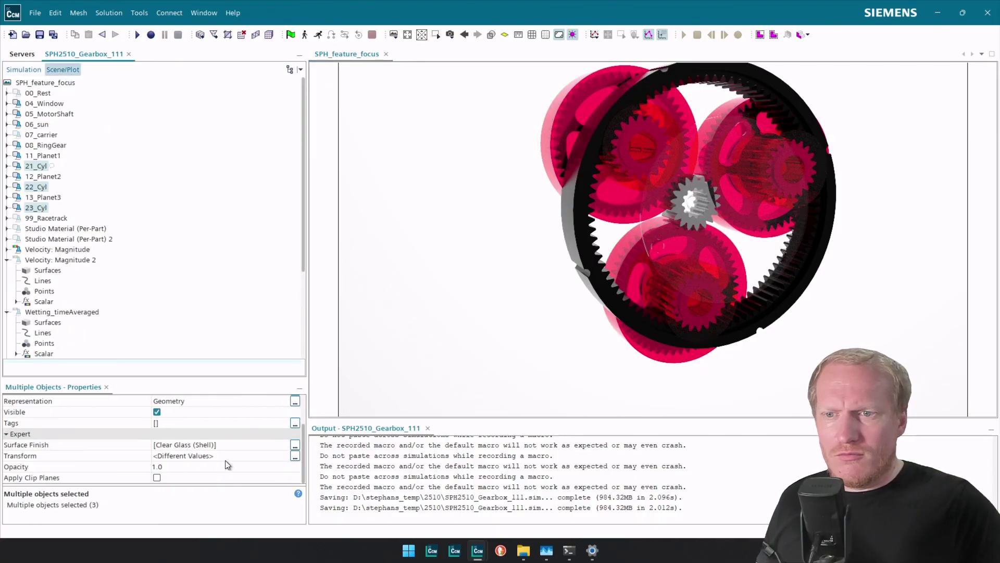
{"action": "left_click", "coordinate": [177, 466]}
{"action": "type", "text": "0.2"}
{"action": "key", "text": "Return"}
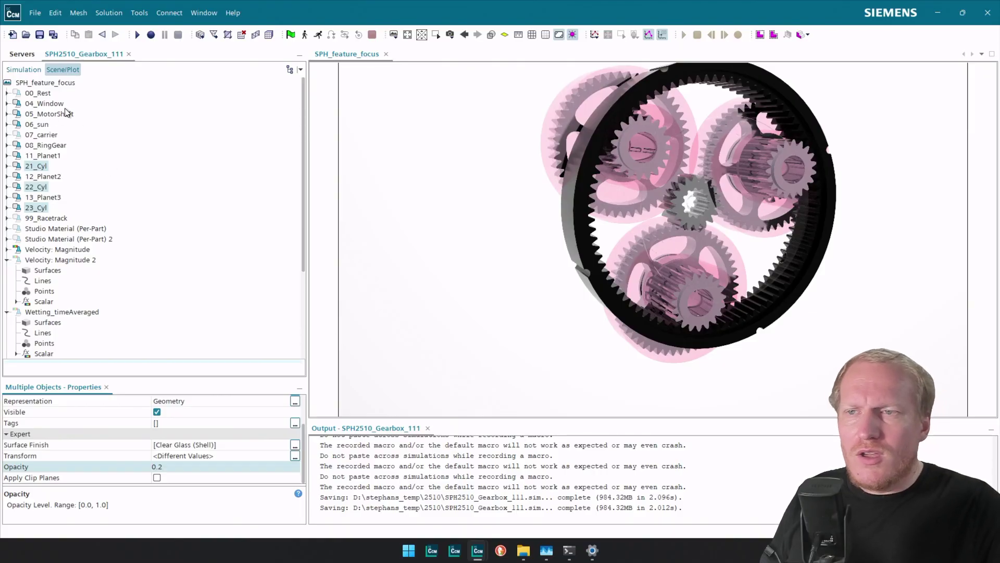
Step: Make the 07_carrier displayer visible in the scene and check the carrier around the gears
{"action": "left_click", "coordinate": [43, 94]}
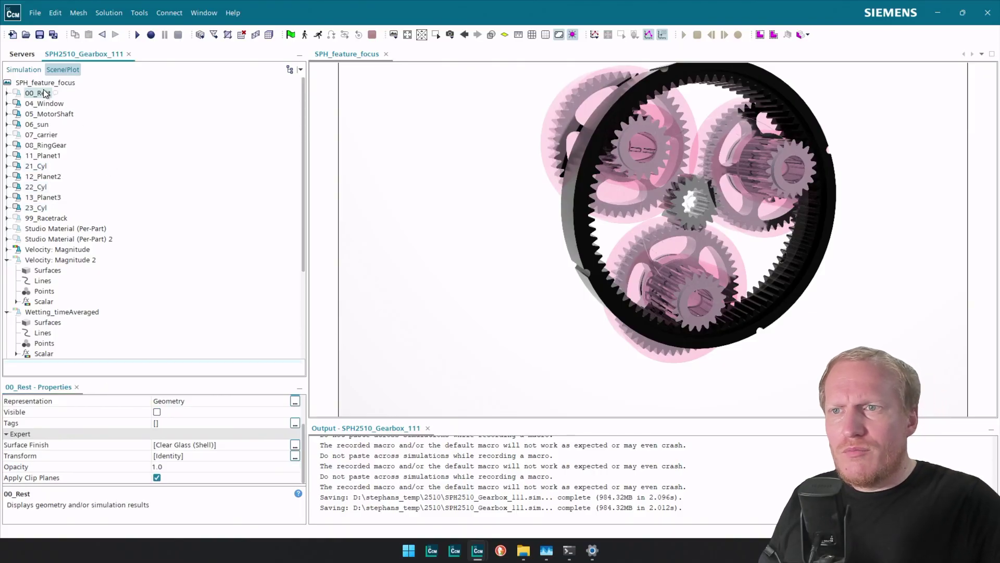
{"action": "left_click", "coordinate": [55, 135]}
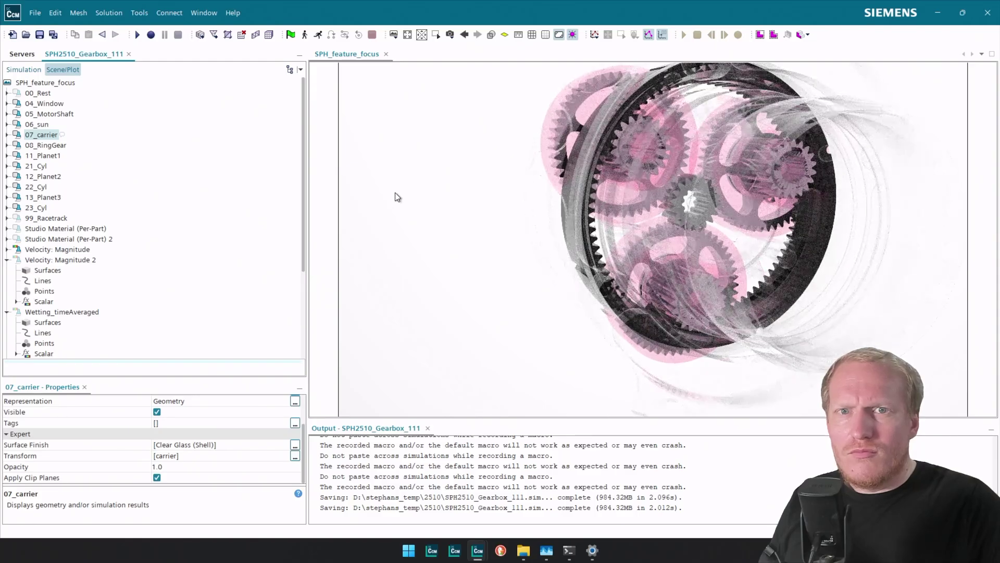
{"action": "left_click_drag", "start_coordinate": [395, 193], "coordinate": [466, 187]}
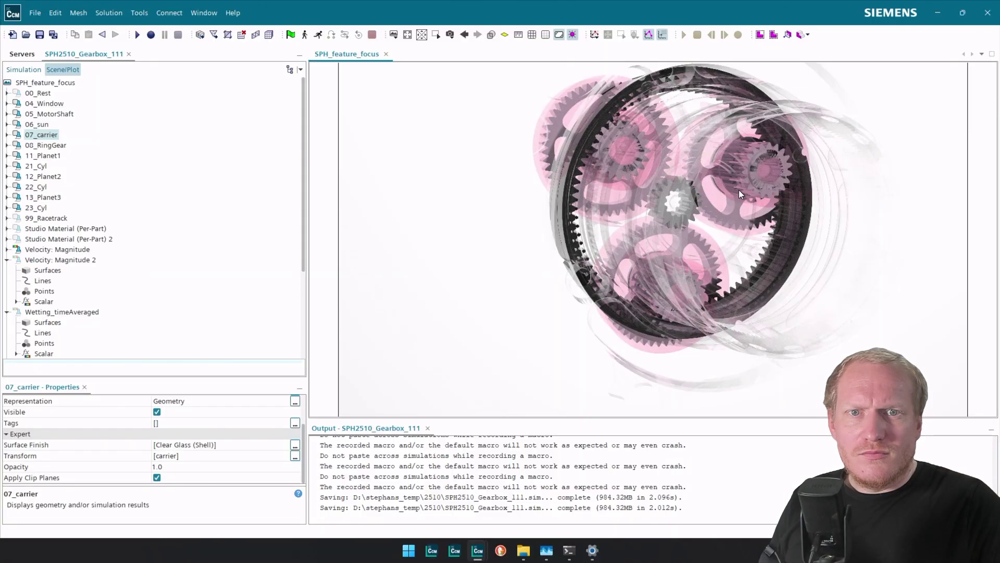
{"action": "left_click_drag", "start_coordinate": [739, 190], "coordinate": [630, 192]}
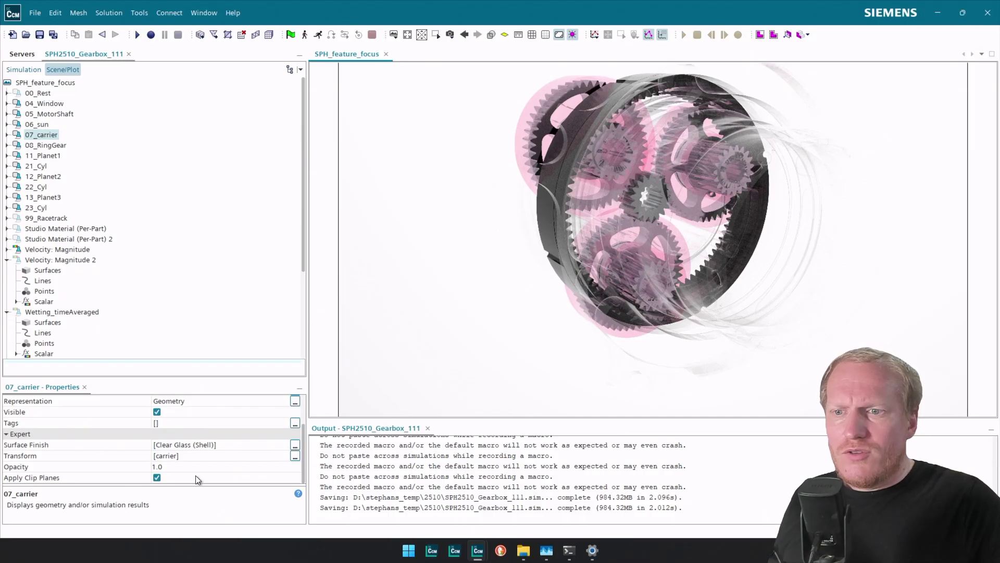
Step: Try the Acrylic Transparent plastic as the surface finish of the 07_carrier displayer
{"action": "left_click", "coordinate": [295, 445]}
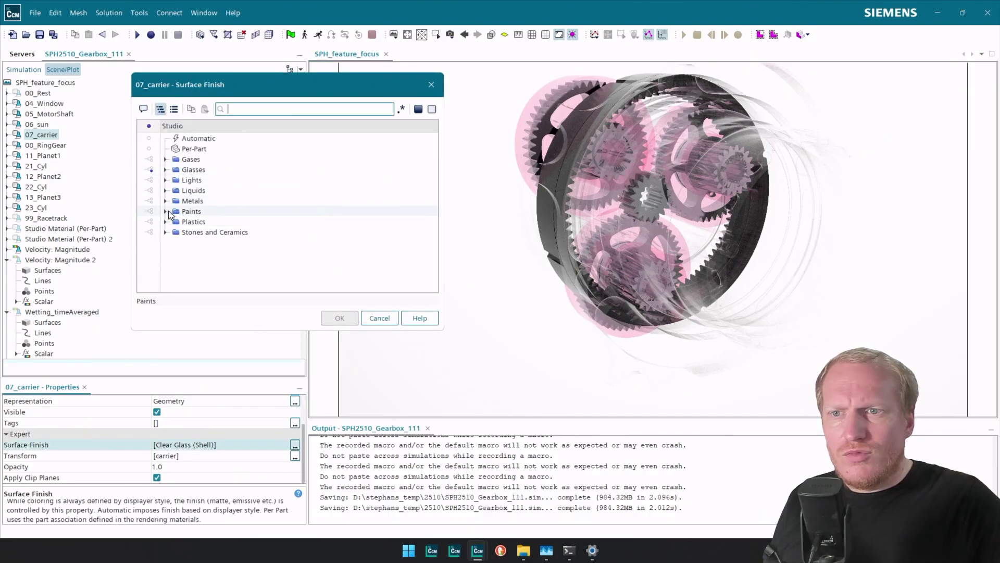
{"action": "left_click", "coordinate": [165, 211]}
{"action": "left_click", "coordinate": [165, 211]}
{"action": "left_click", "coordinate": [177, 222]}
{"action": "left_click", "coordinate": [165, 221]}
{"action": "left_click", "coordinate": [224, 232]}
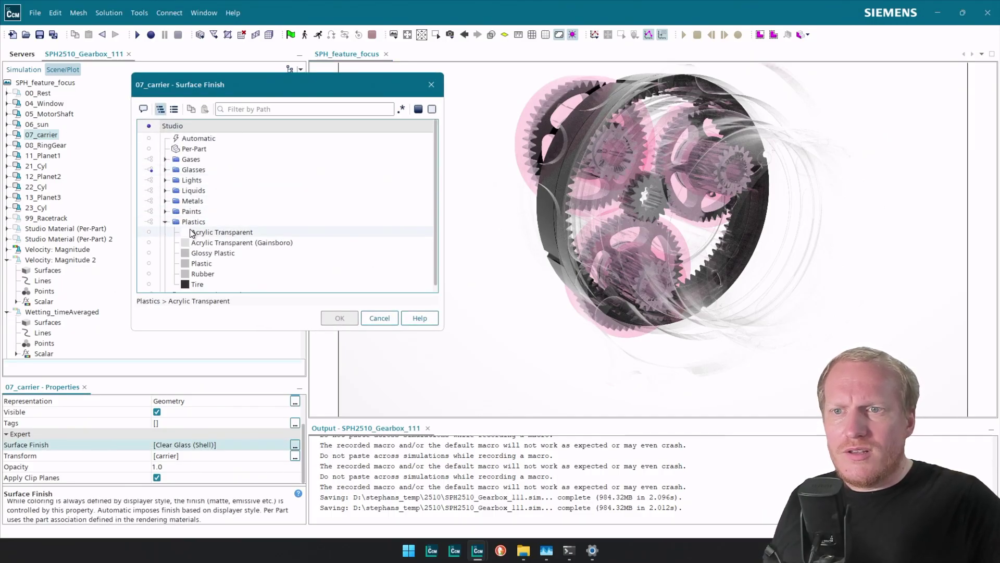
{"action": "left_click", "coordinate": [340, 318]}
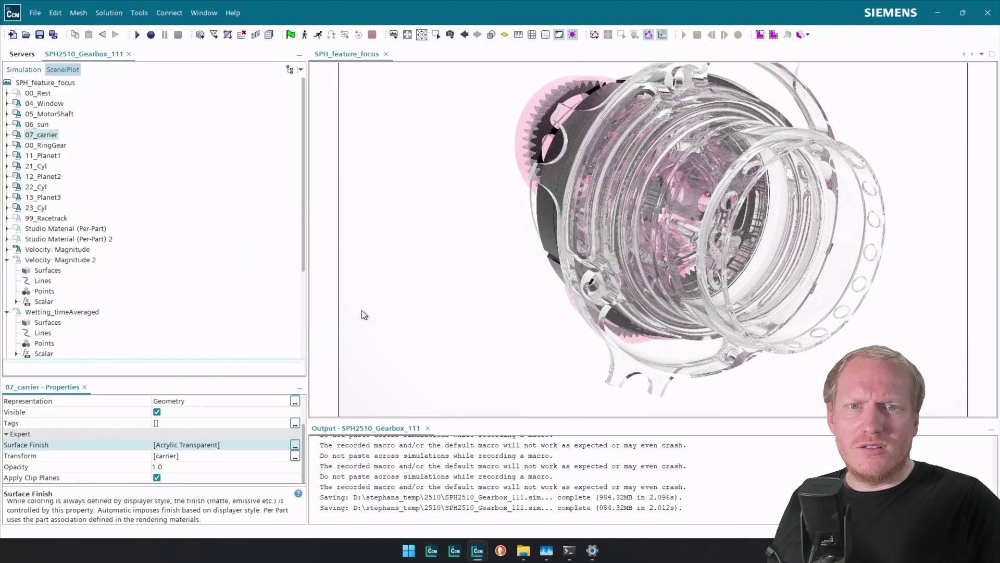
Step: Set the surface finish of the 07_carrier displayer back to Clear Glass (Shell) and check the carrier in the scene
{"action": "left_click", "coordinate": [208, 442]}
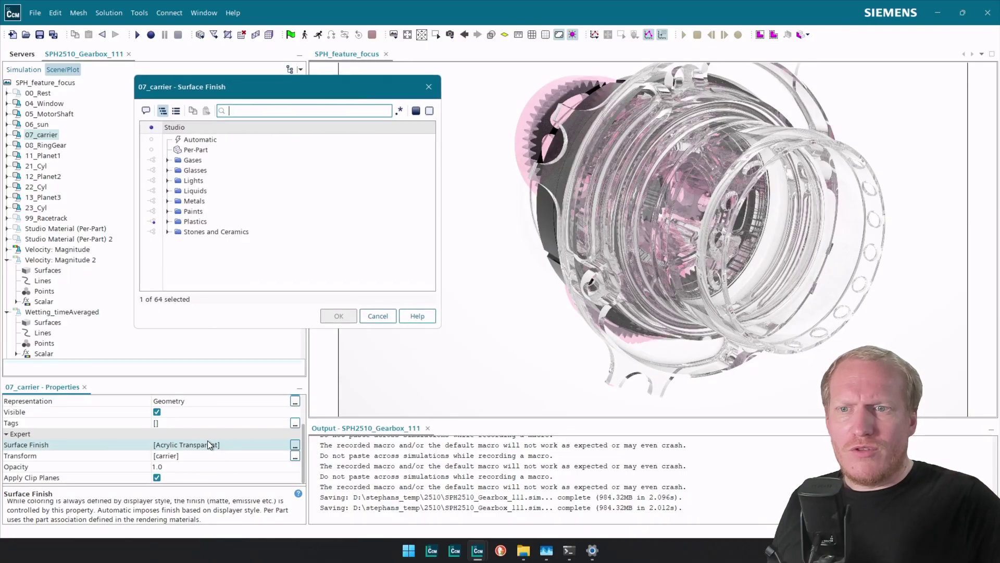
{"action": "left_click", "coordinate": [165, 169]}
{"action": "left_click", "coordinate": [216, 180]}
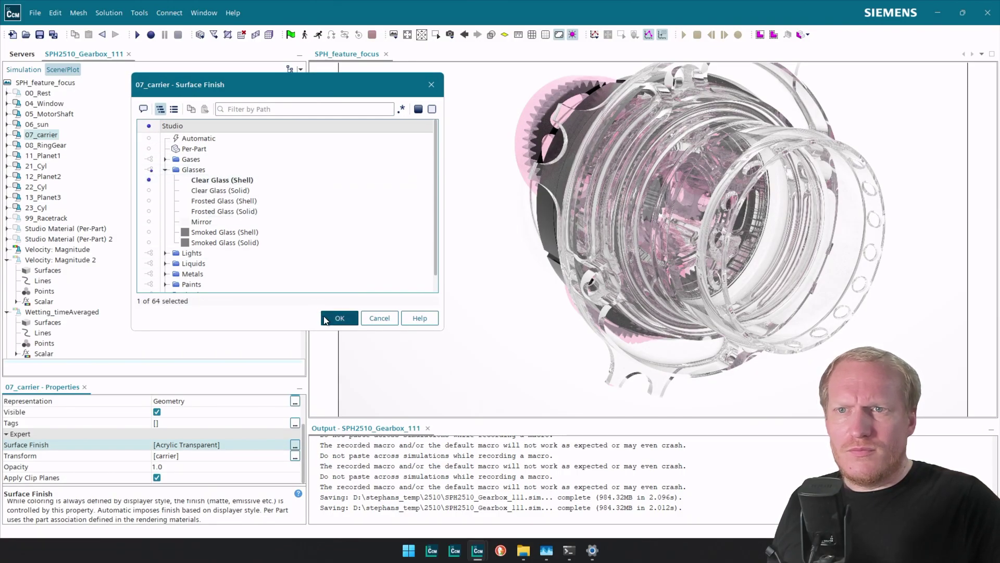
{"action": "left_click", "coordinate": [338, 318]}
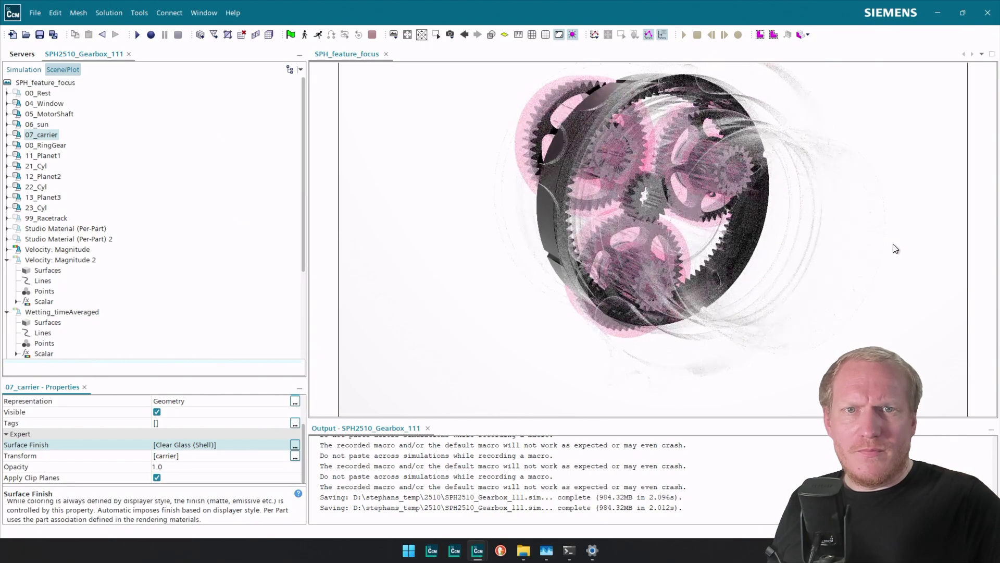
{"action": "left_click_drag", "start_coordinate": [890, 243], "coordinate": [777, 246]}
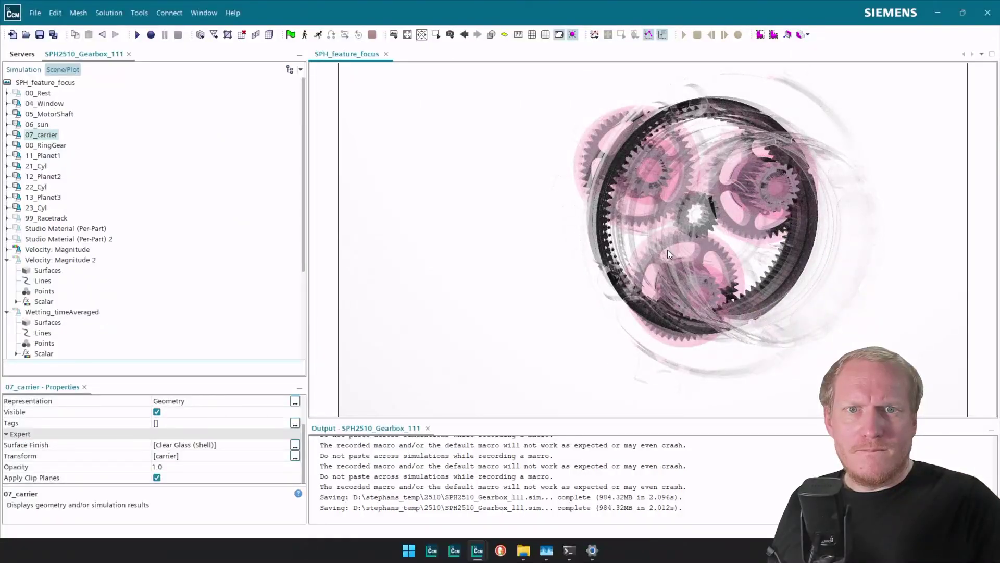
{"action": "left_click_drag", "start_coordinate": [667, 249], "coordinate": [513, 252]}
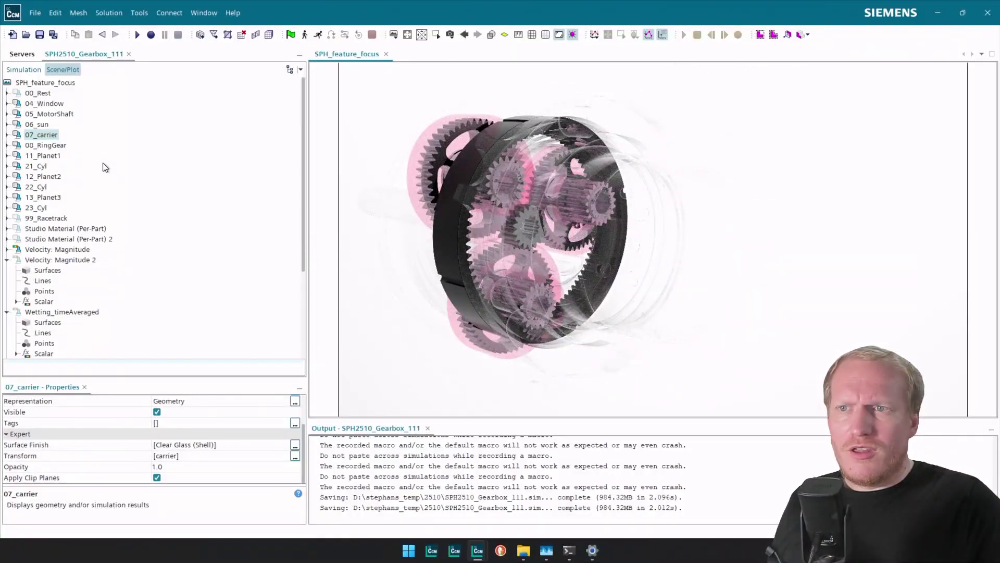
Step: Make the 00_Rest displayer visible, check the scene from different angles and save the simulation
{"action": "left_click", "coordinate": [44, 93]}
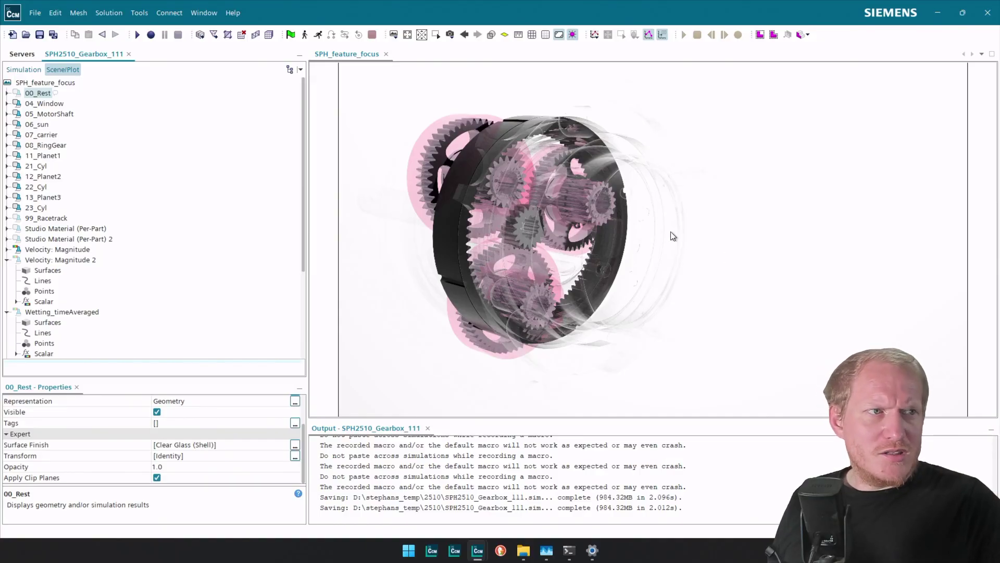
{"action": "right_click_drag", "start_coordinate": [694, 221], "coordinate": [743, 227]}
{"action": "left_click_drag", "start_coordinate": [743, 226], "coordinate": [667, 229]}
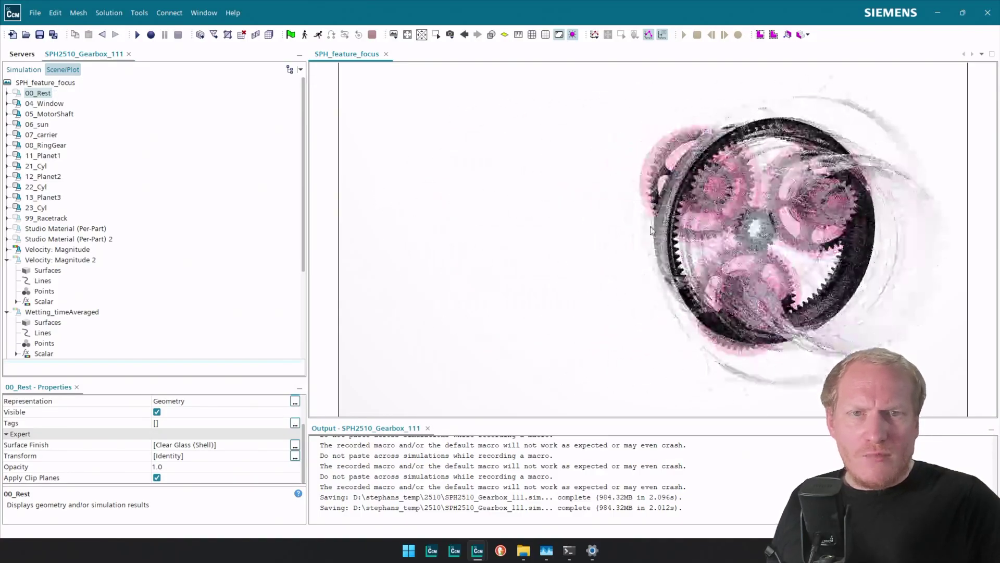
{"action": "right_click_drag", "start_coordinate": [667, 229], "coordinate": [492, 234]}
{"action": "left_click_drag", "start_coordinate": [492, 233], "coordinate": [659, 239]}
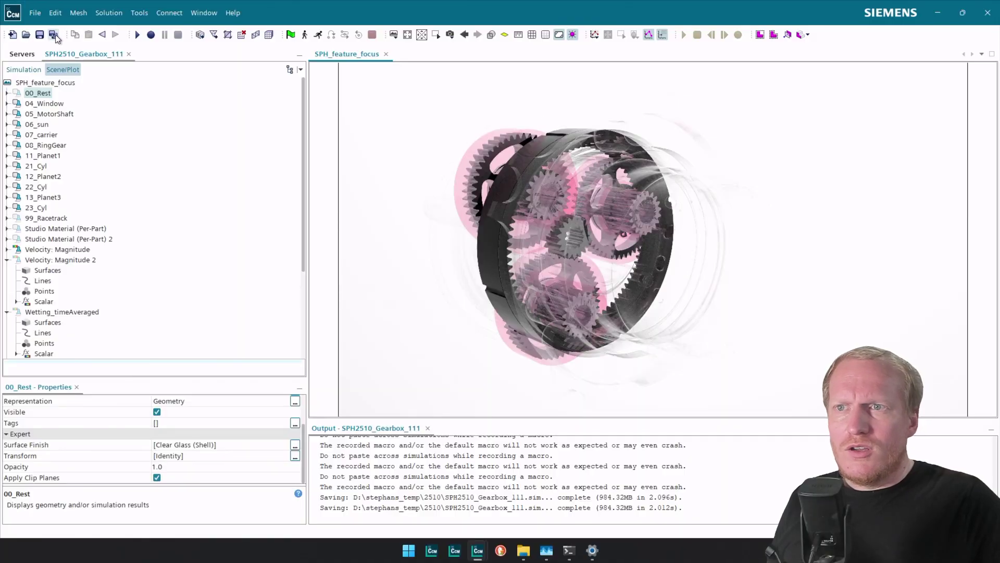
{"action": "left_click", "coordinate": [39, 35]}
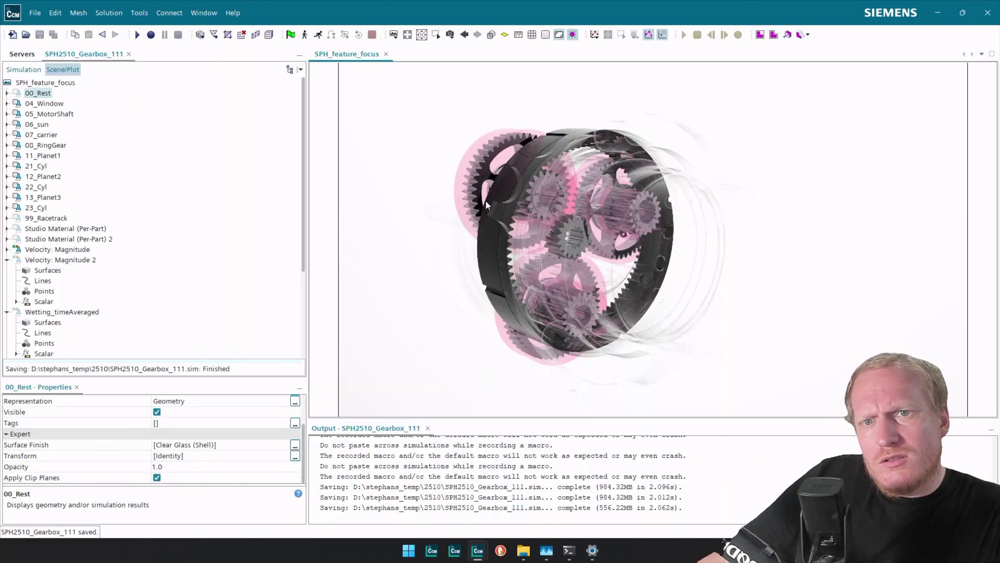
{"action": "left_click_drag", "start_coordinate": [543, 180], "coordinate": [412, 124]}
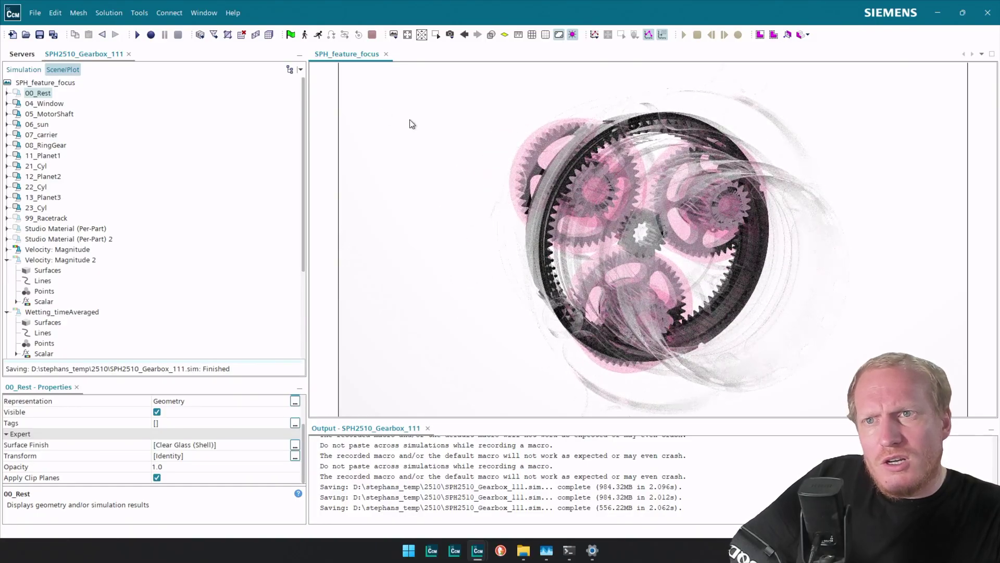
Step: Initialize the solution, run a single time step and return to the SPH_feature_focus scene to check it from another angle
{"action": "left_click", "coordinate": [291, 35]}
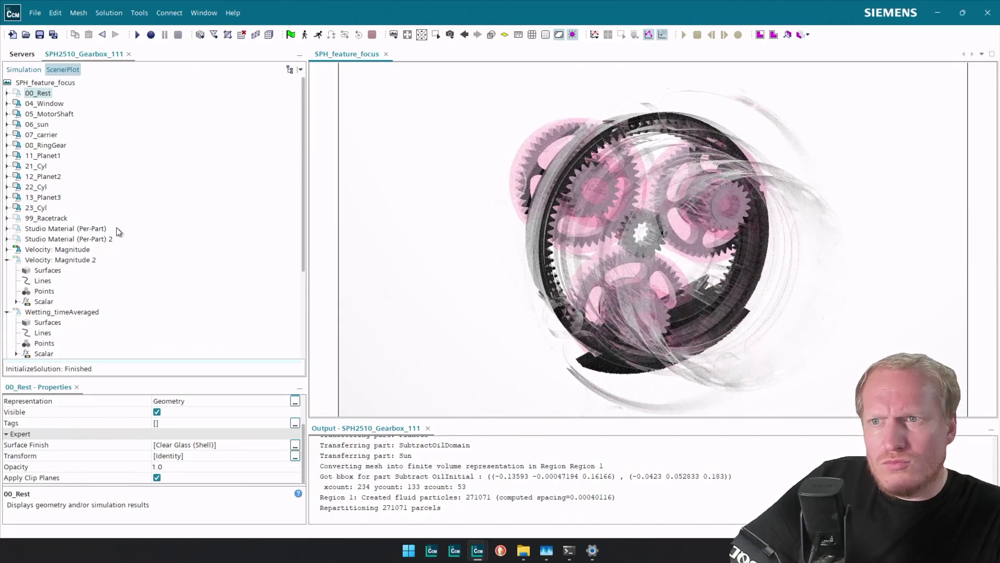
{"action": "left_click", "coordinate": [81, 252]}
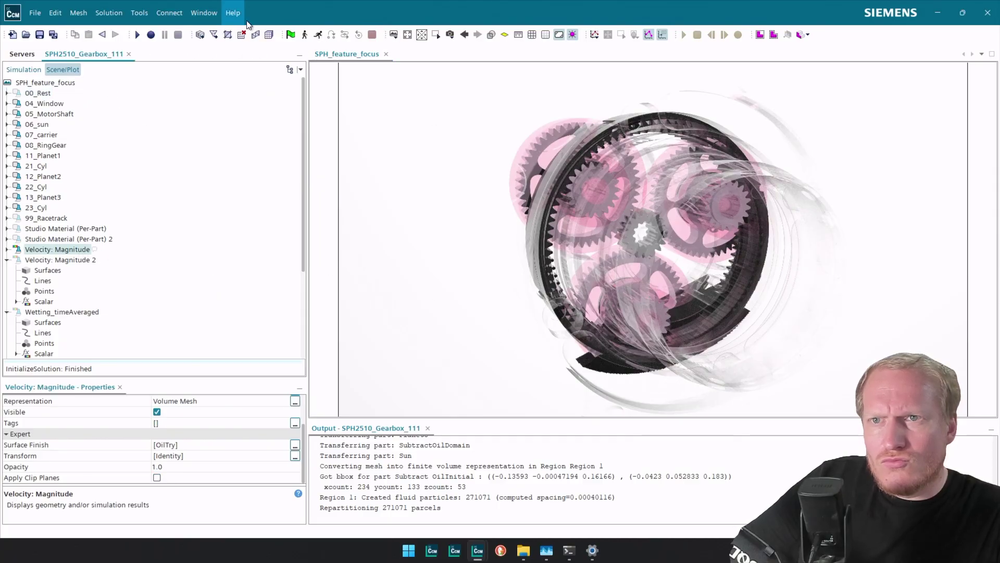
{"action": "left_click", "coordinate": [309, 35]}
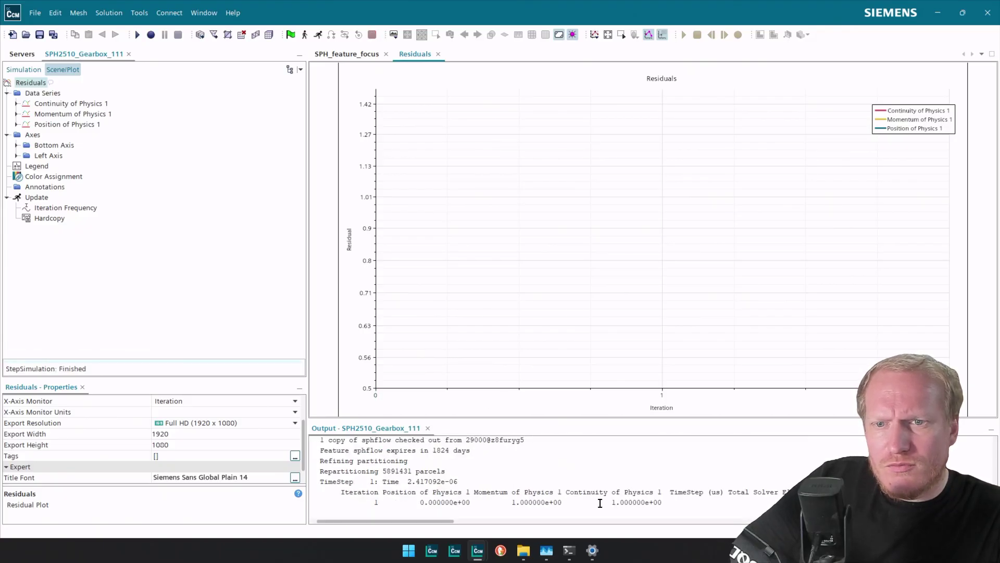
{"action": "left_click", "coordinate": [358, 56]}
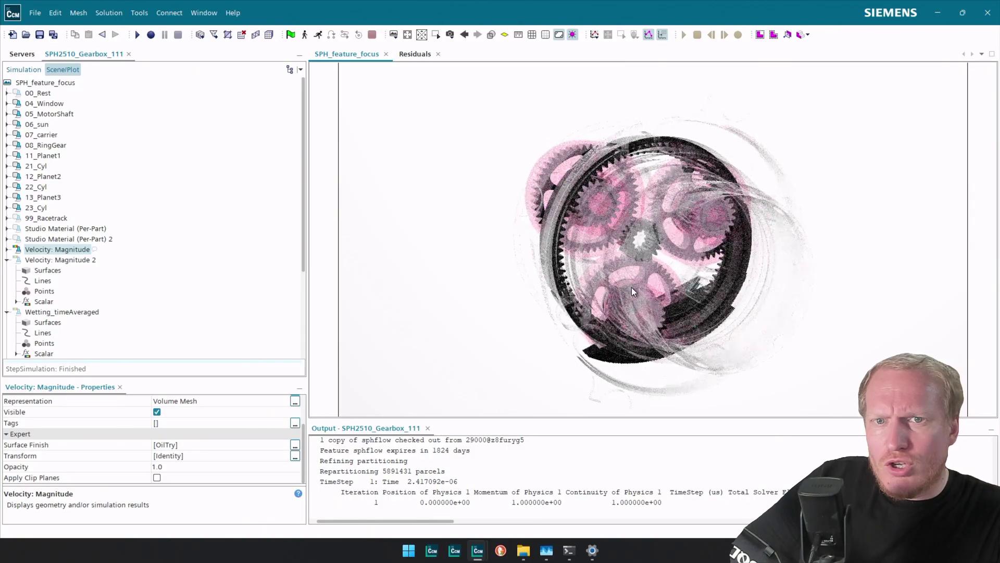
{"action": "left_click_drag", "start_coordinate": [632, 286], "coordinate": [699, 273]}
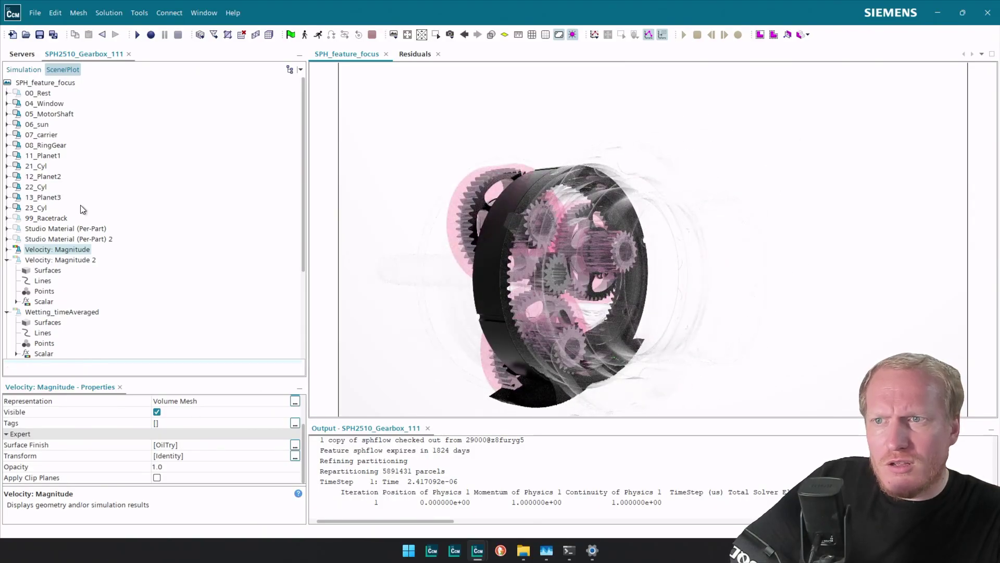
Step: Hide the 00_Rest and 07_carrier displayers and examine the oil particles around the lower planet gear up close
{"action": "left_click", "coordinate": [47, 92]}
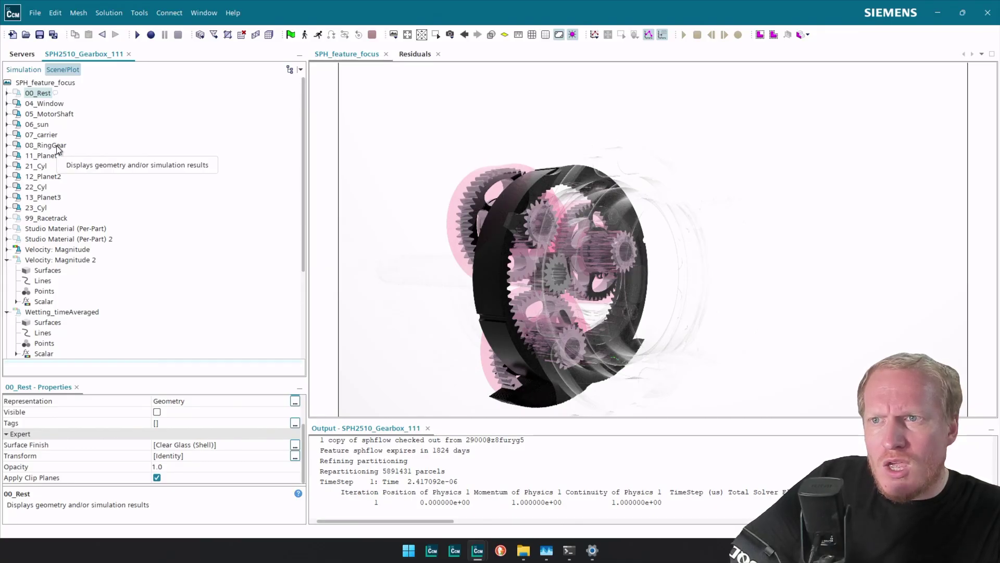
{"action": "left_click", "coordinate": [40, 137]}
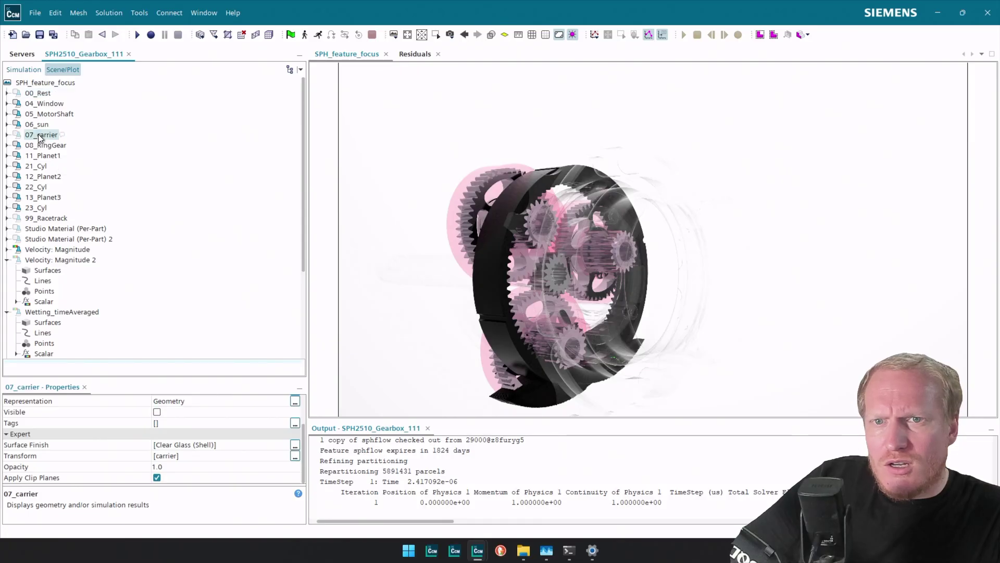
{"action": "left_click_drag", "start_coordinate": [748, 296], "coordinate": [714, 297]}
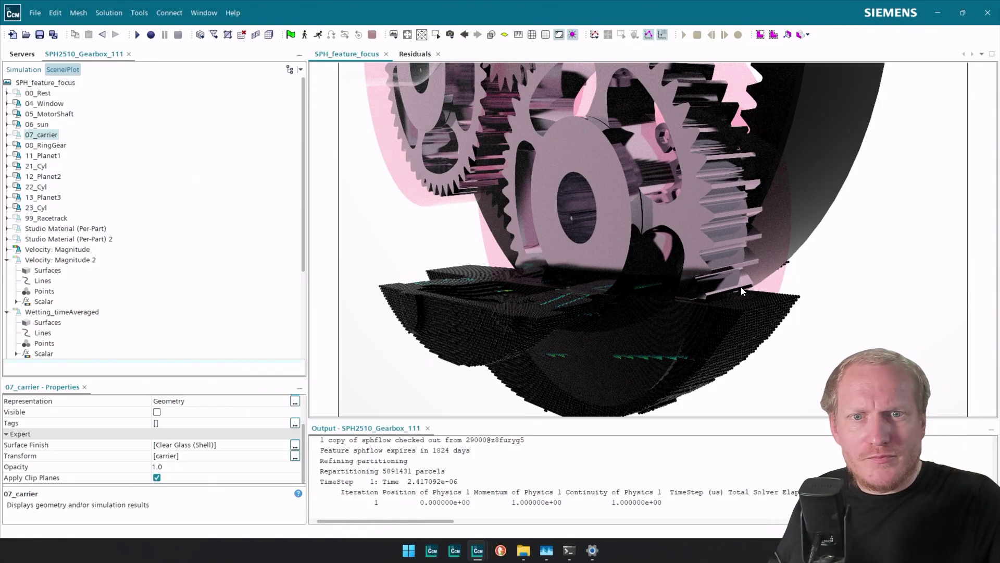
{"action": "mouse_move", "coordinate": [732, 282]}
{"action": "left_mouse_down"}
{"action": "mouse_move", "coordinate": [713, 288]}
{"action": "mouse_move", "coordinate": [745, 301]}
{"action": "mouse_move", "coordinate": [670, 260]}
{"action": "mouse_move", "coordinate": [516, 267]}
{"action": "left_mouse_up"}
{"action": "left_click_drag", "start_coordinate": [701, 247], "coordinate": [954, 295]}
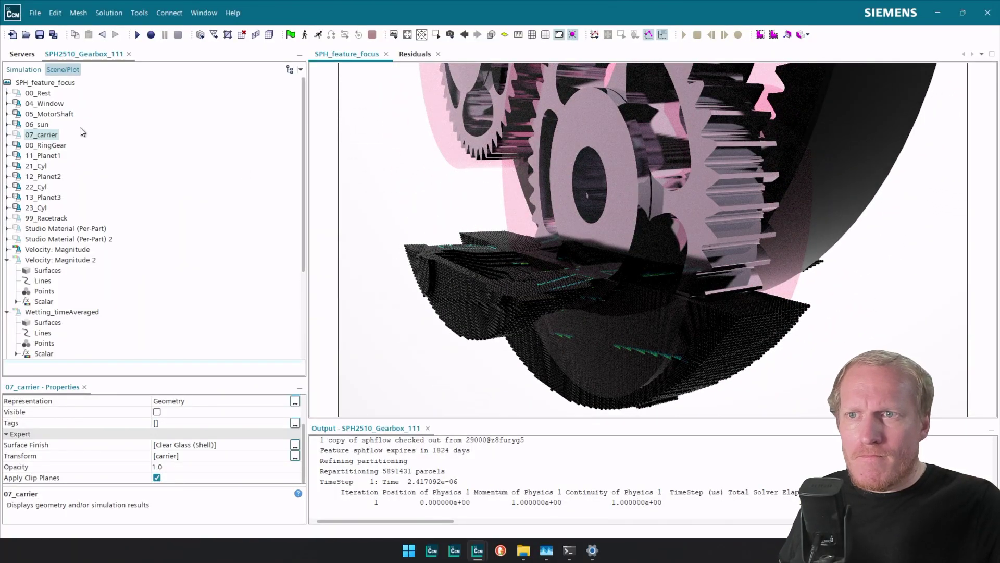
Step: Make the 07_carrier and 00_Rest displayers visible again in the scene
{"action": "double_click", "coordinate": [57, 132]}
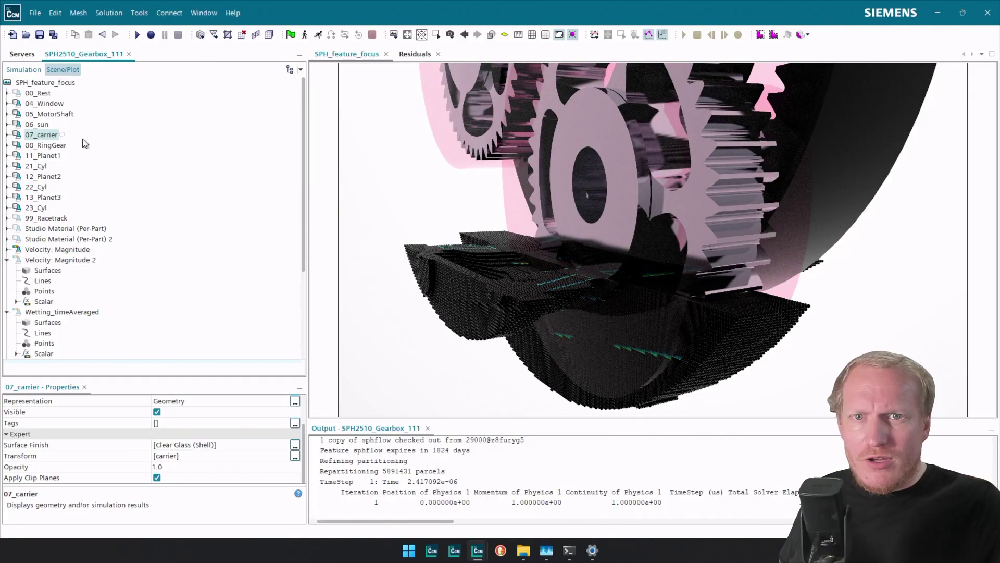
{"action": "left_click", "coordinate": [41, 94]}
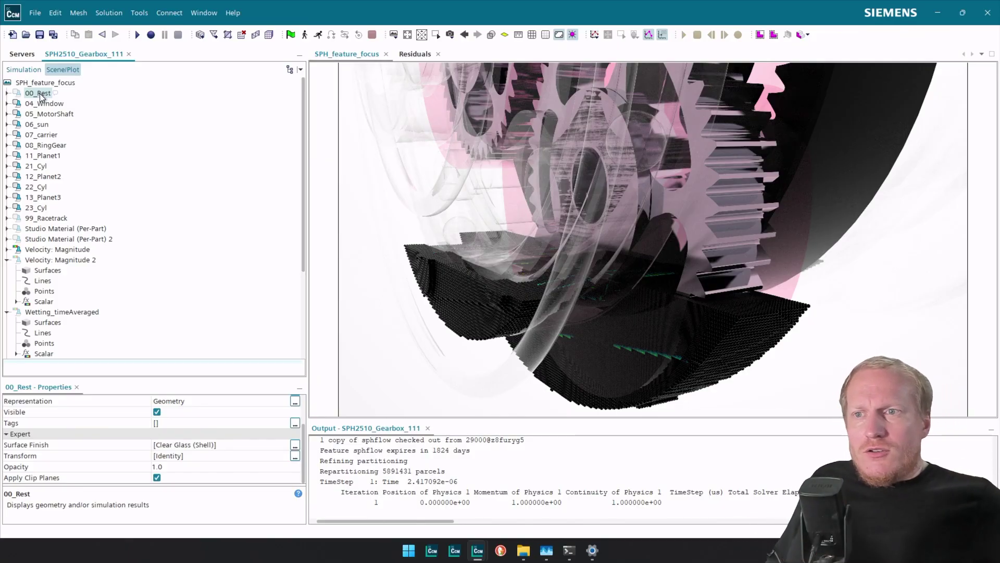
Step: Duplicate the Velocity: Magnitude displayer within the SPH_feature_focus scene and hide the original
{"action": "left_click", "coordinate": [77, 250]}
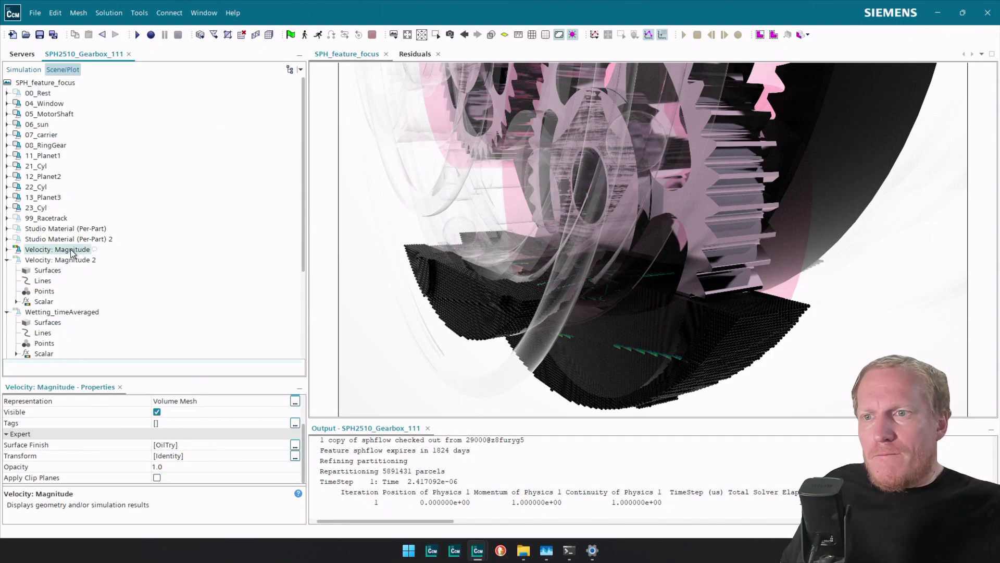
{"action": "left_click_drag", "start_coordinate": [62, 250], "coordinate": [64, 86]}
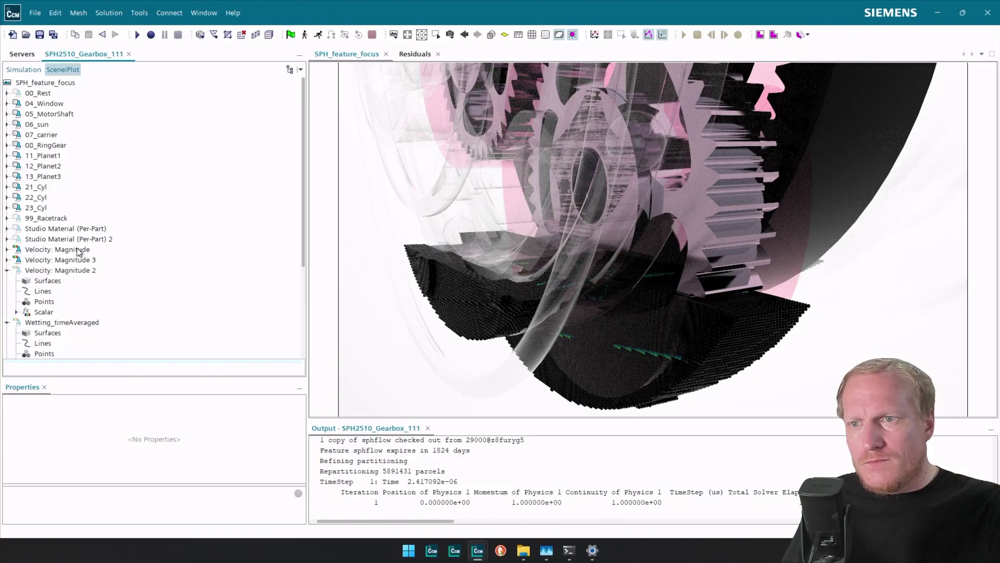
{"action": "left_click", "coordinate": [79, 251]}
Step: Set the style of the Velocity: Magnitude 3 displayer to the Sph Particle Size field function
{"action": "left_click", "coordinate": [68, 259]}
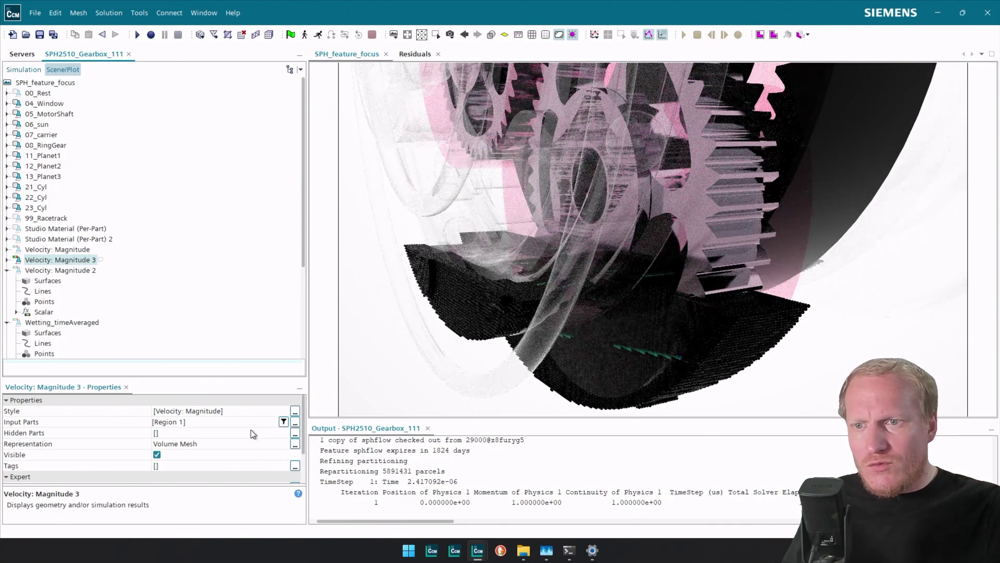
{"action": "left_click", "coordinate": [242, 411]}
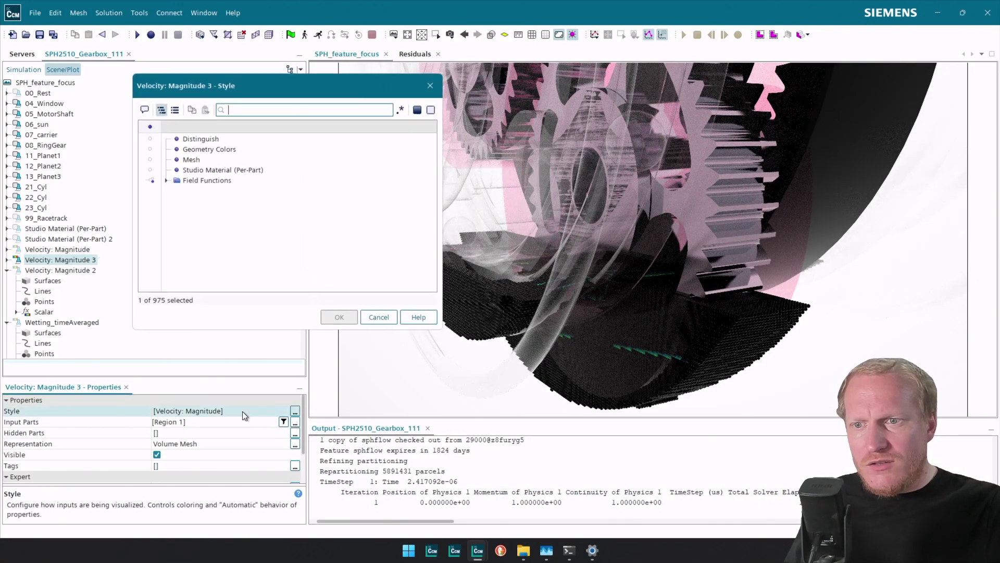
{"action": "left_click", "coordinate": [165, 180]}
{"action": "scroll", "coordinate": [245, 229], "scroll_direction": "down", "scroll_amount": 5}
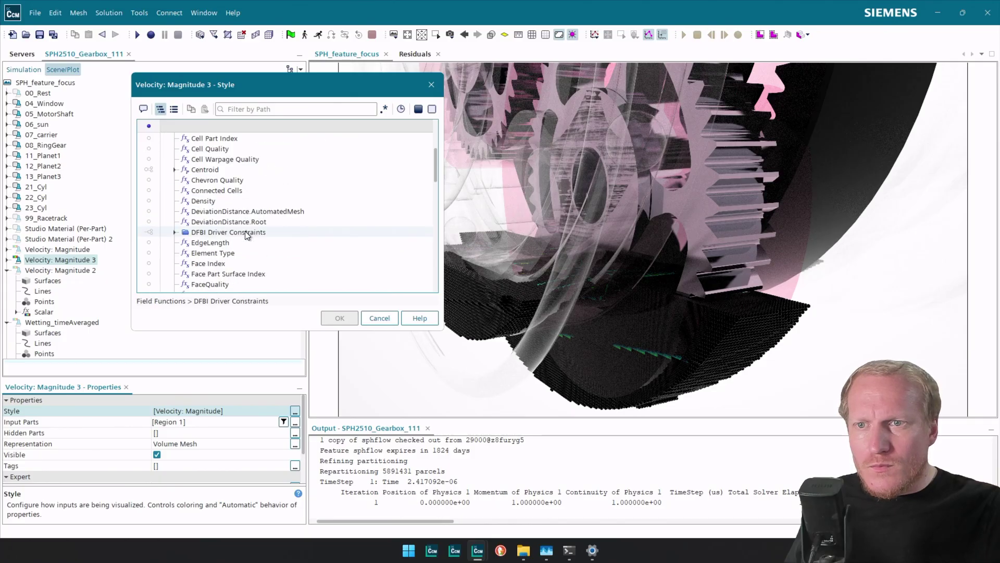
{"action": "scroll", "coordinate": [245, 236], "scroll_direction": "down", "scroll_amount": 5}
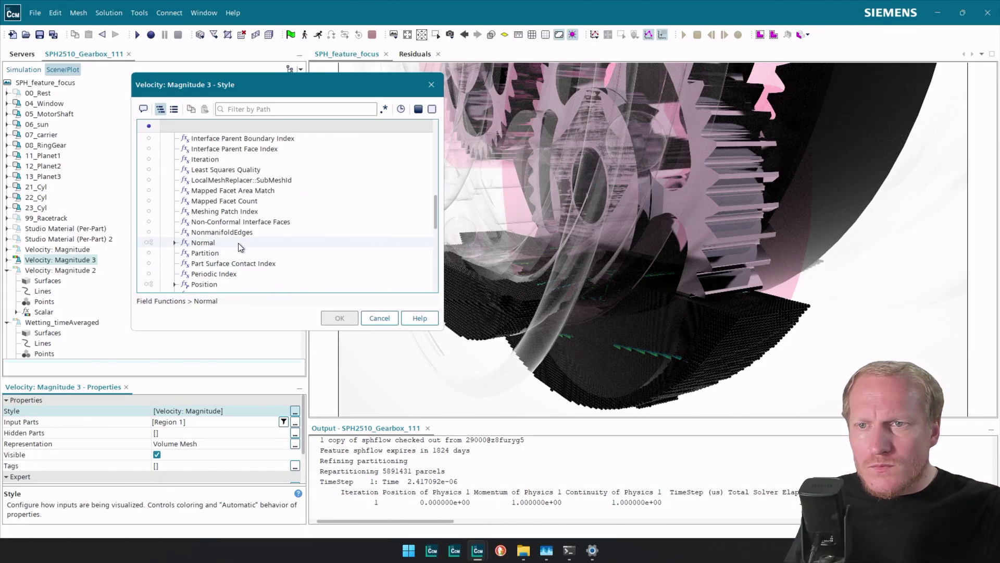
{"action": "scroll", "coordinate": [238, 263], "scroll_direction": "down", "scroll_amount": 1}
{"action": "scroll", "coordinate": [237, 264], "scroll_direction": "down", "scroll_amount": 3}
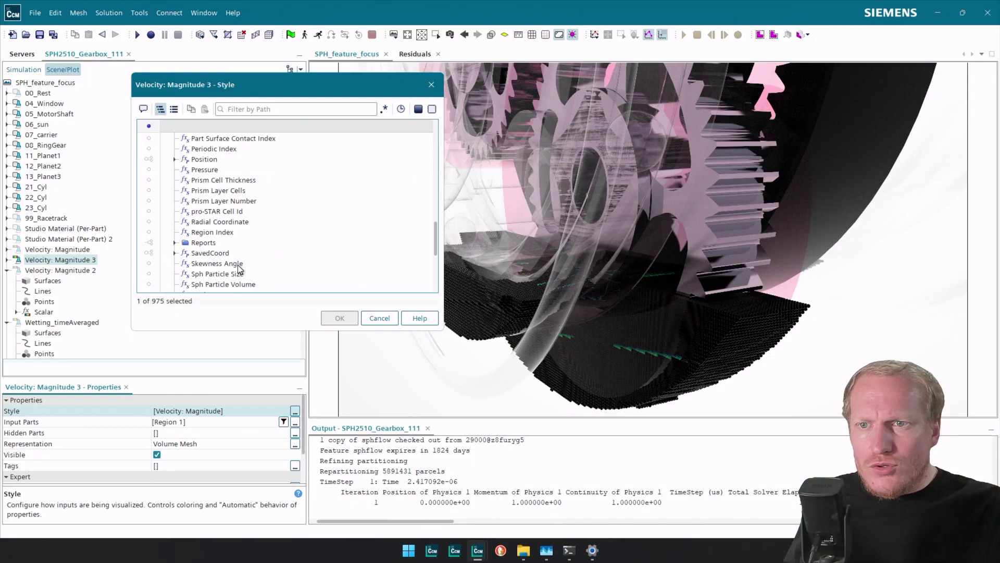
{"action": "left_click", "coordinate": [243, 272]}
{"action": "left_click", "coordinate": [339, 318]}
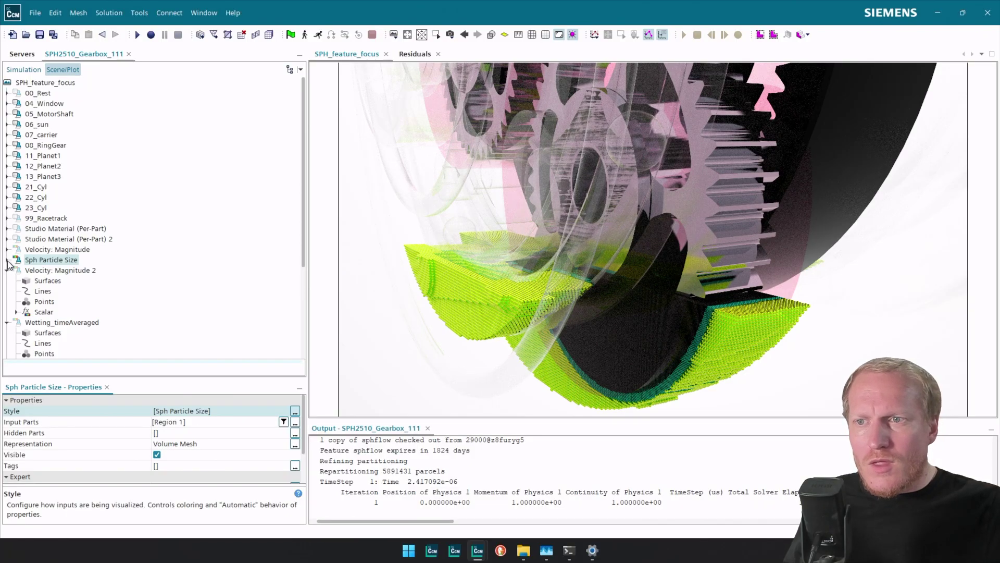
Step: Apply the Siemens color map to the scalar settings of the Sph Particle Size displayer
{"action": "left_click", "coordinate": [7, 260]}
{"action": "left_click", "coordinate": [41, 301]}
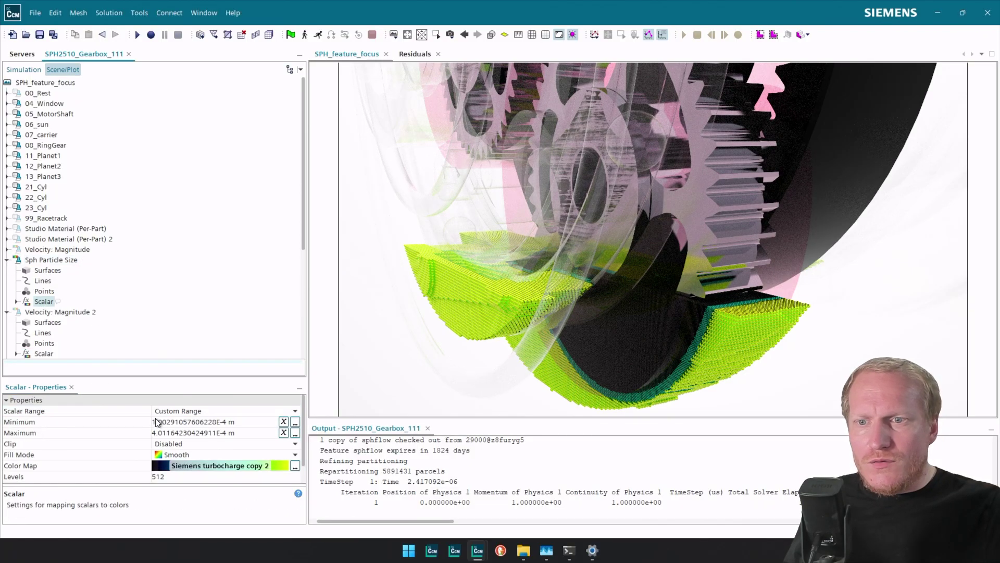
{"action": "left_click", "coordinate": [188, 468]}
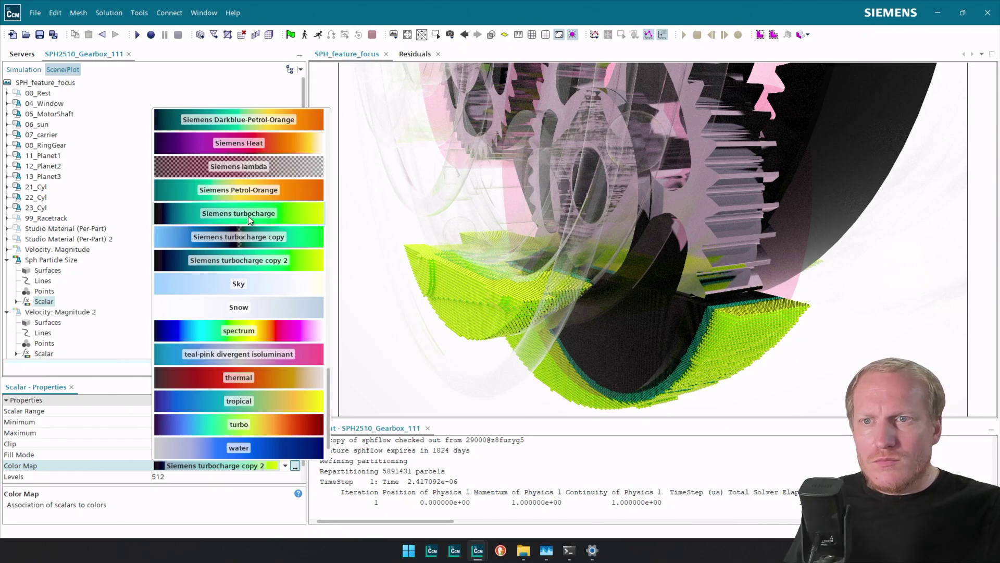
{"action": "scroll", "coordinate": [290, 206], "scroll_direction": "up", "scroll_amount": 2}
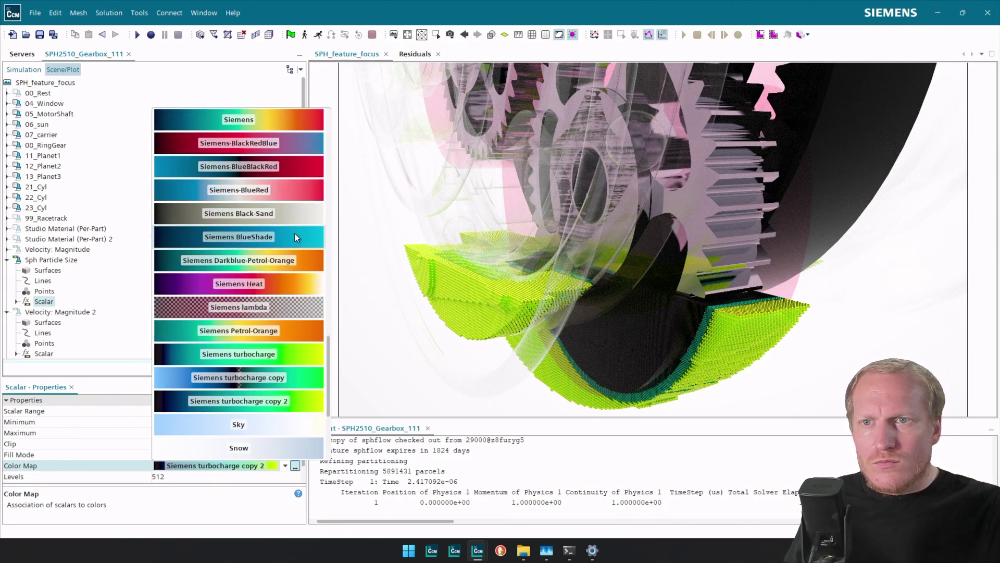
{"action": "left_click", "coordinate": [301, 124]}
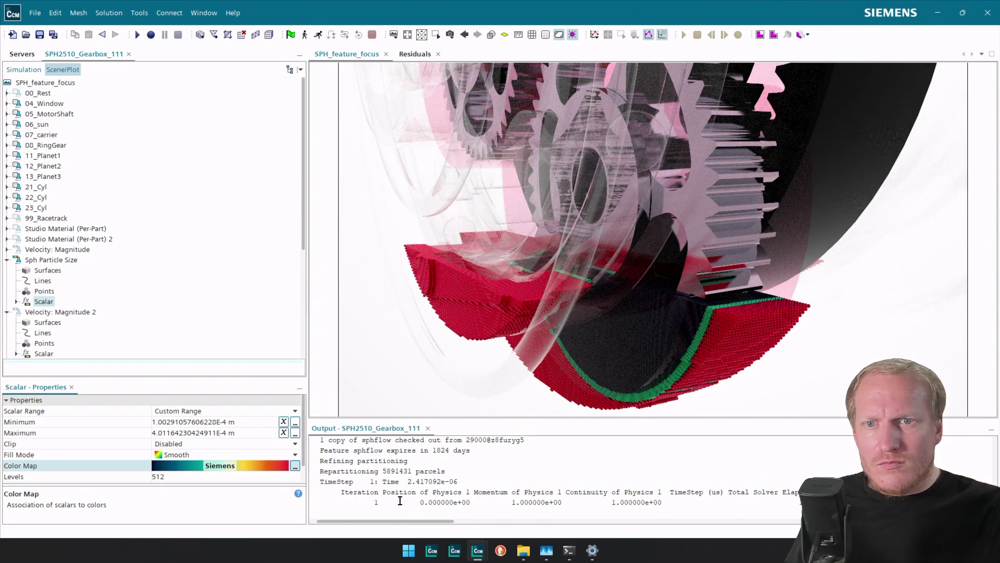
{"action": "left_click", "coordinate": [263, 465]}
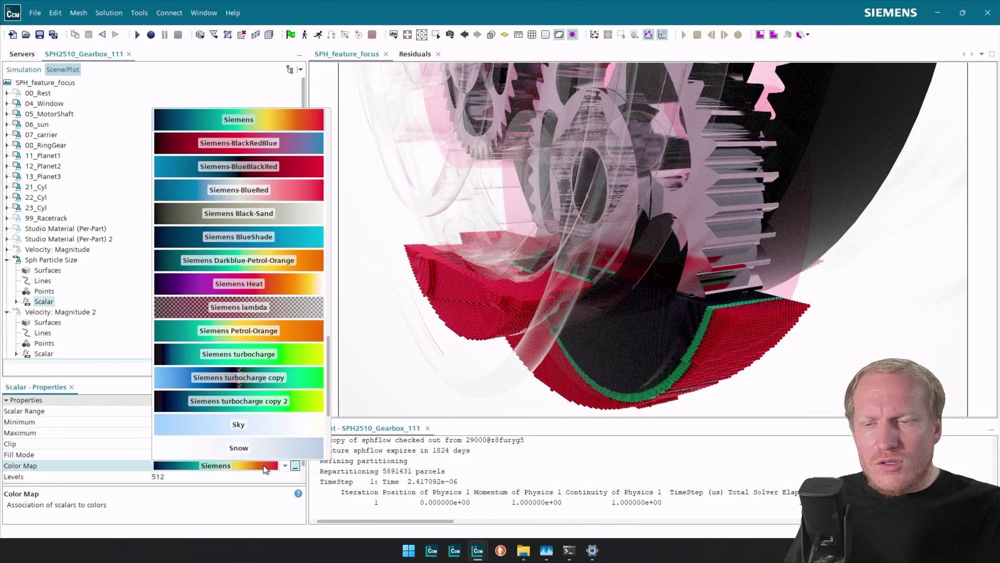
{"action": "left_click", "coordinate": [263, 464]}
Step: Set the number of color levels of the Sph Particle Size scalar to 3
{"action": "left_click", "coordinate": [198, 476]}
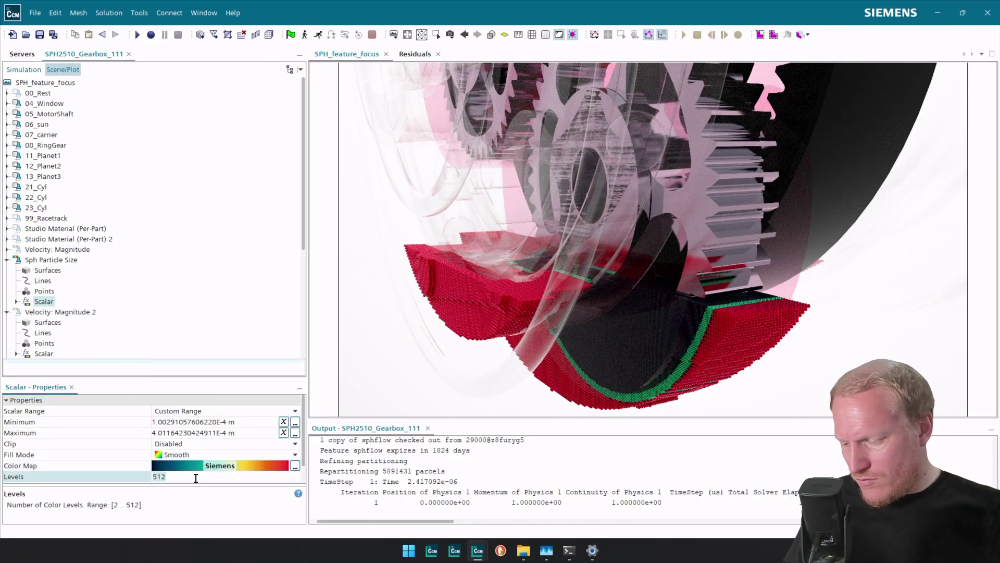
{"action": "type", "text": "3"}
{"action": "key", "text": "Return"}
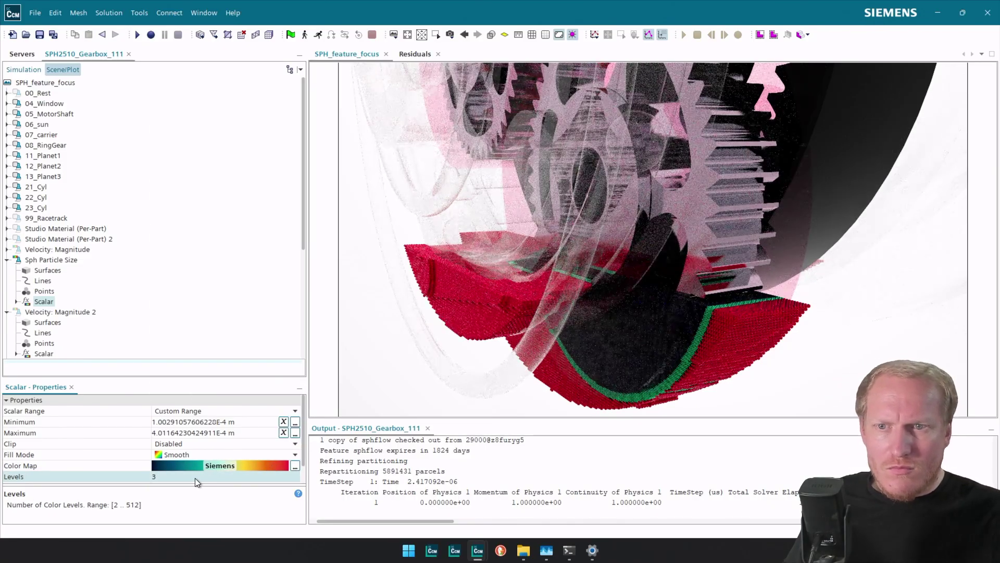
Step: Make the color legend of the Sph Particle Size displayer visible and set its display units to mm
{"action": "scroll", "coordinate": [195, 477], "scroll_direction": "down", "scroll_amount": 2}
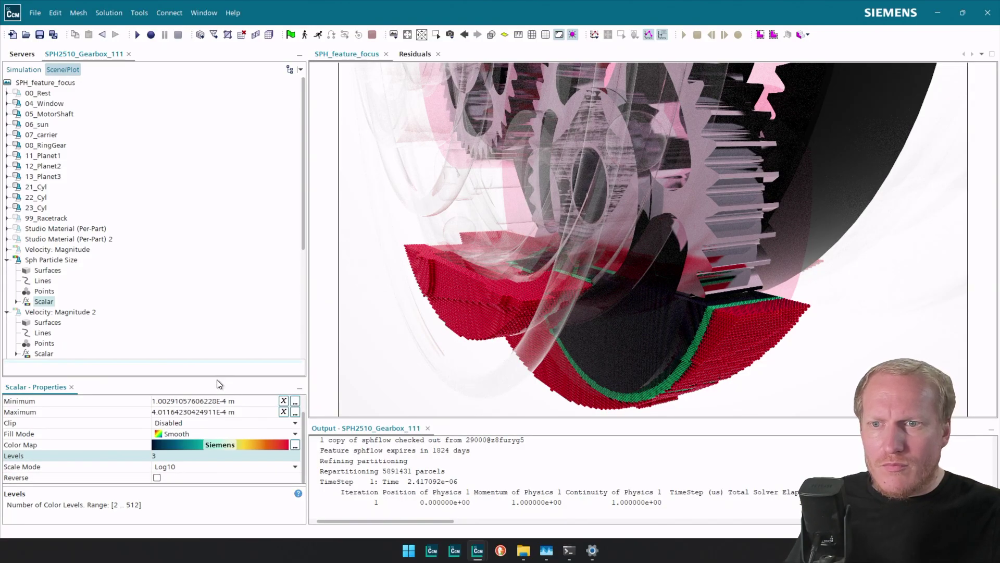
{"action": "double_click", "coordinate": [28, 302]}
{"action": "left_click", "coordinate": [64, 311]}
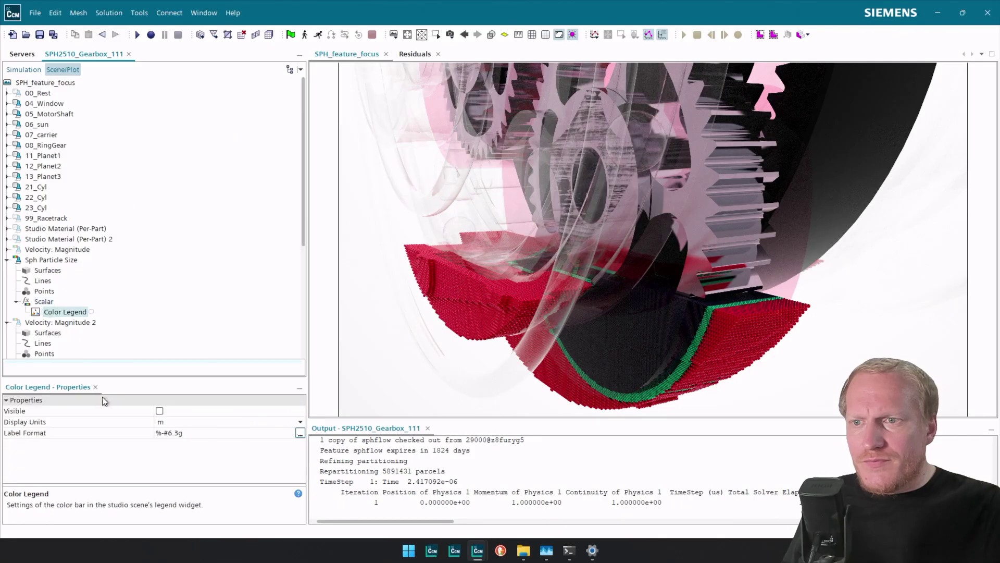
{"action": "left_click", "coordinate": [160, 411]}
{"action": "left_click", "coordinate": [169, 423]}
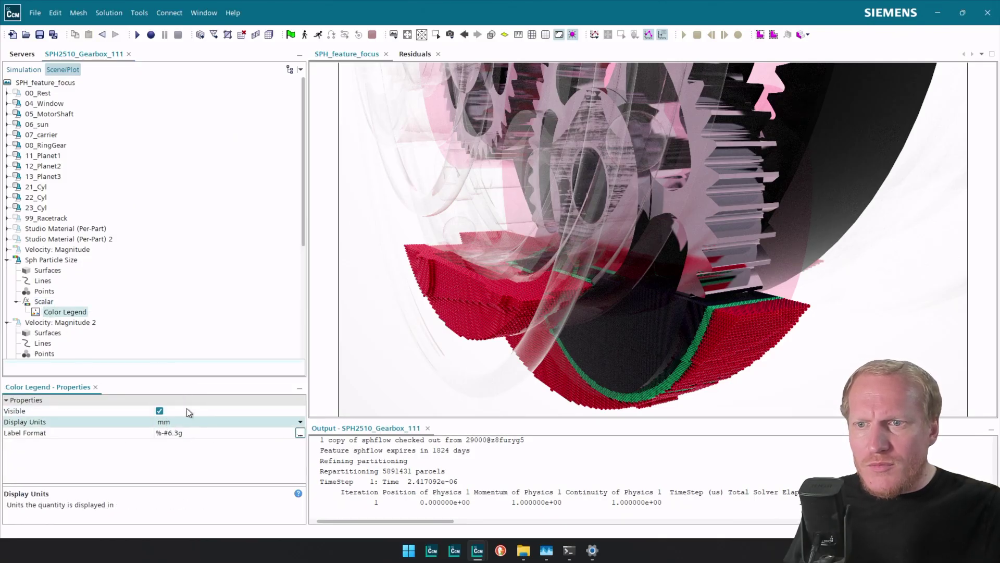
{"action": "left_click", "coordinate": [180, 388]}
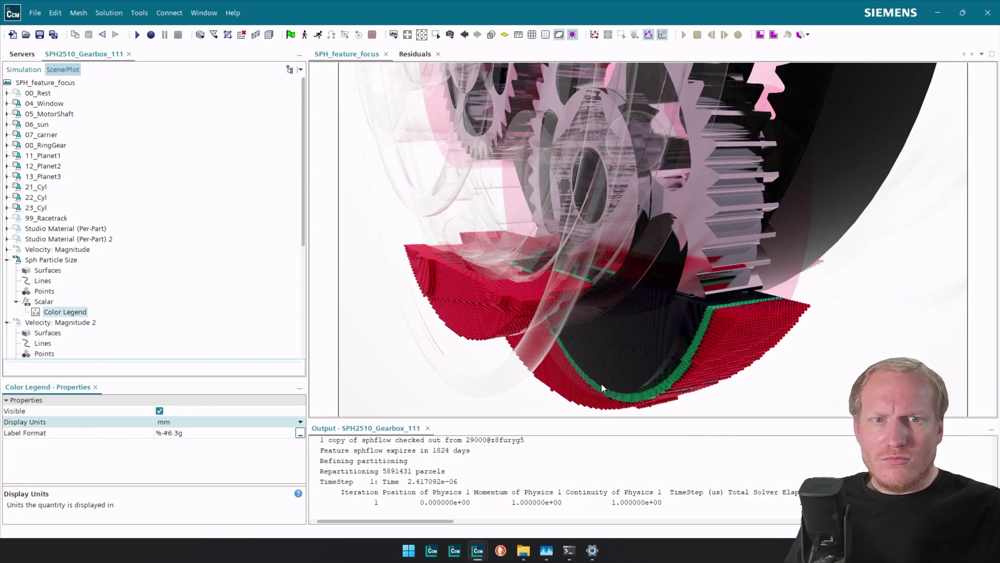
Step: Enlarge the properties area and set the scale mode of the Sph Particle Size scalar to Linear
{"action": "left_click", "coordinate": [46, 299]}
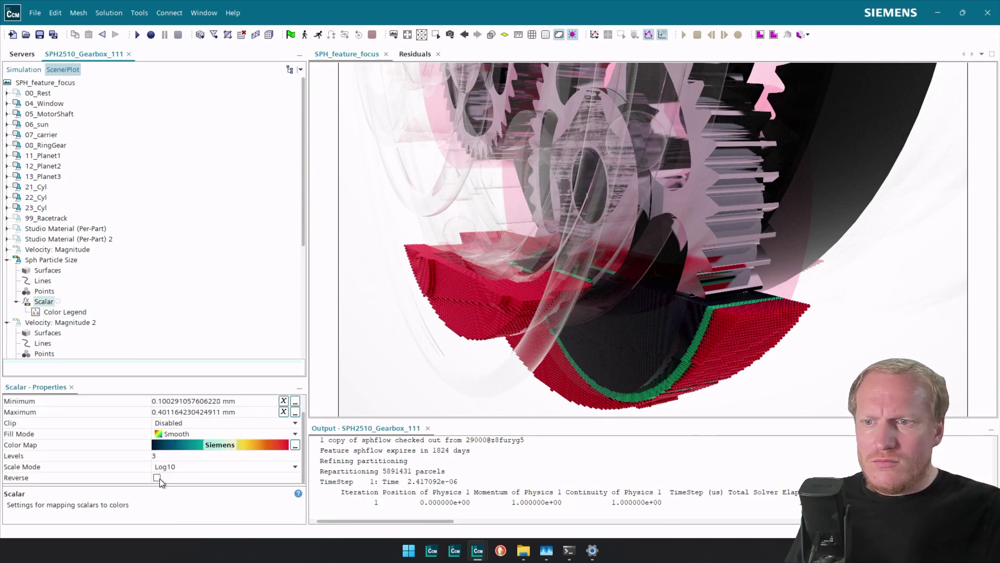
{"action": "left_click_drag", "start_coordinate": [203, 379], "coordinate": [202, 342]}
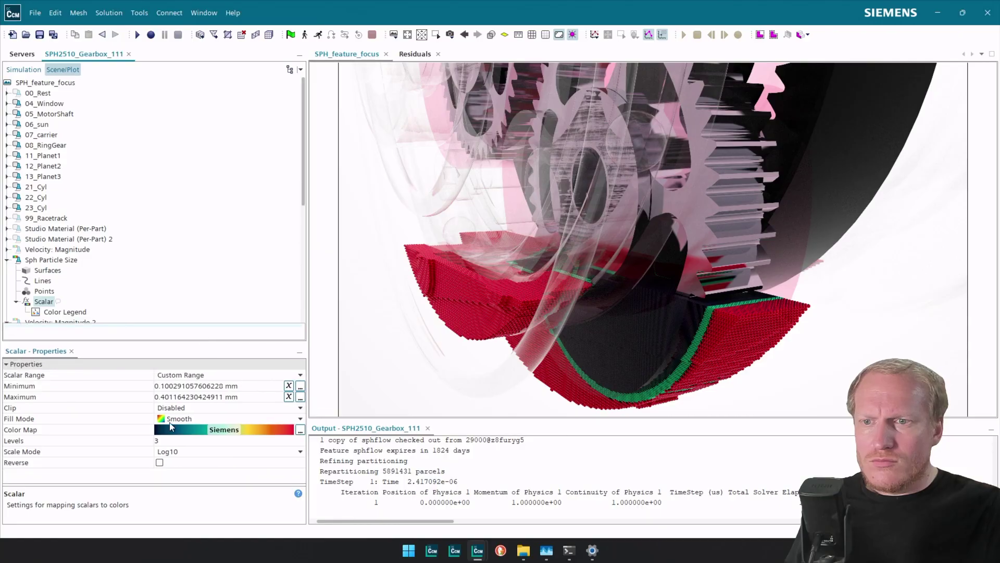
{"action": "left_click", "coordinate": [169, 451]}
{"action": "left_click", "coordinate": [172, 463]}
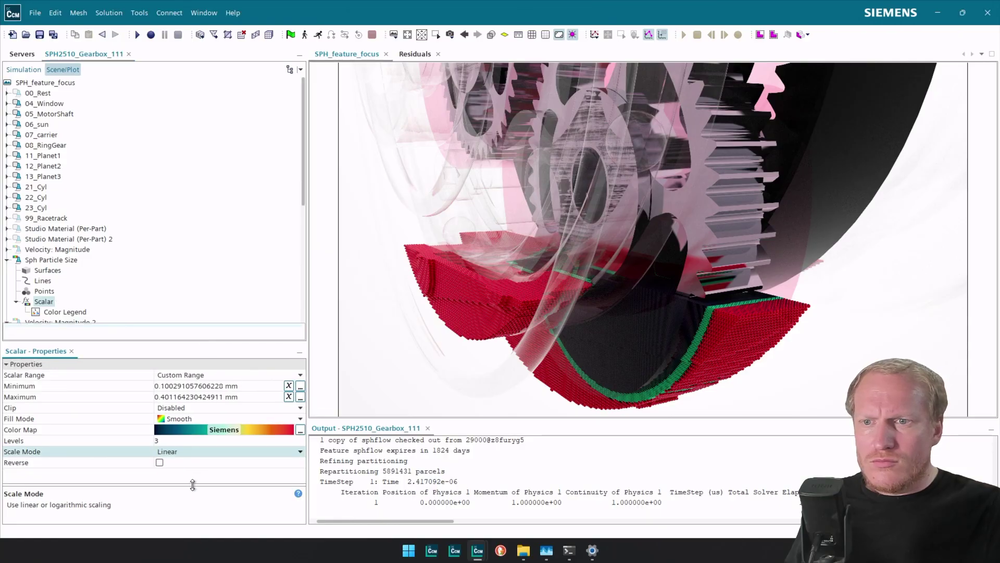
Step: Make the common legend of the SPH_feature_focus scene visible
{"action": "left_click", "coordinate": [67, 259]}
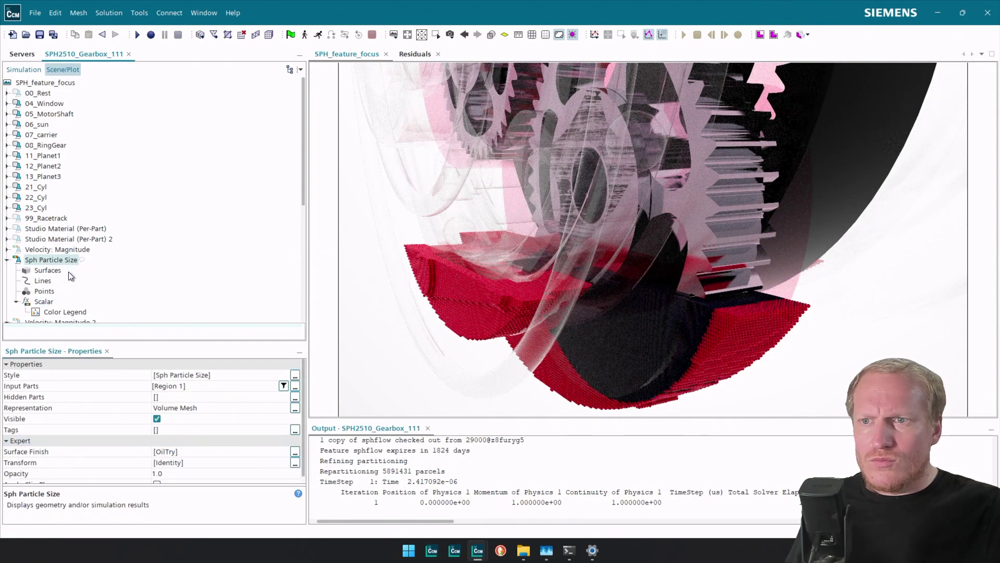
{"action": "scroll", "coordinate": [68, 271], "scroll_direction": "down", "scroll_amount": 7}
{"action": "left_click", "coordinate": [52, 317]}
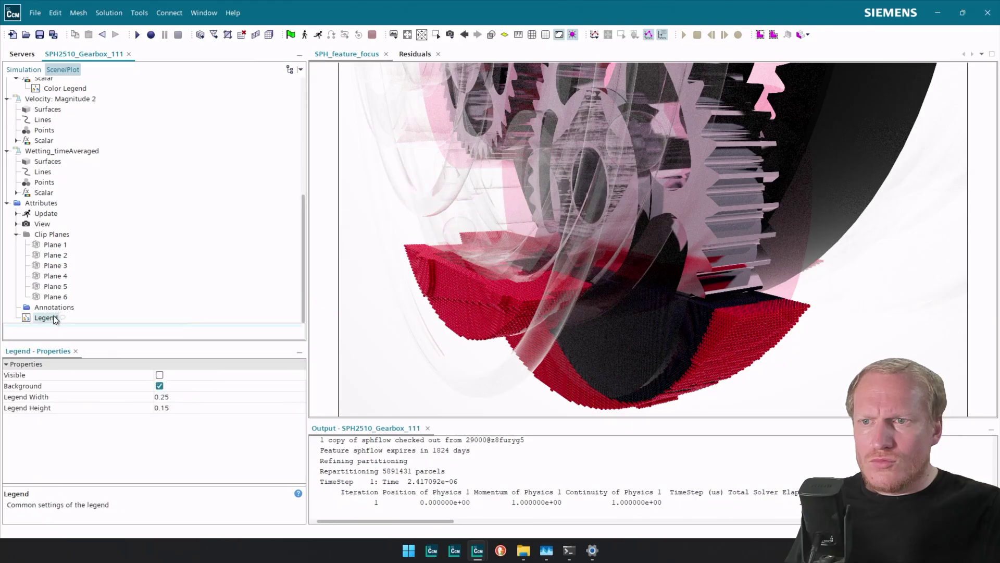
{"action": "left_click", "coordinate": [159, 376]}
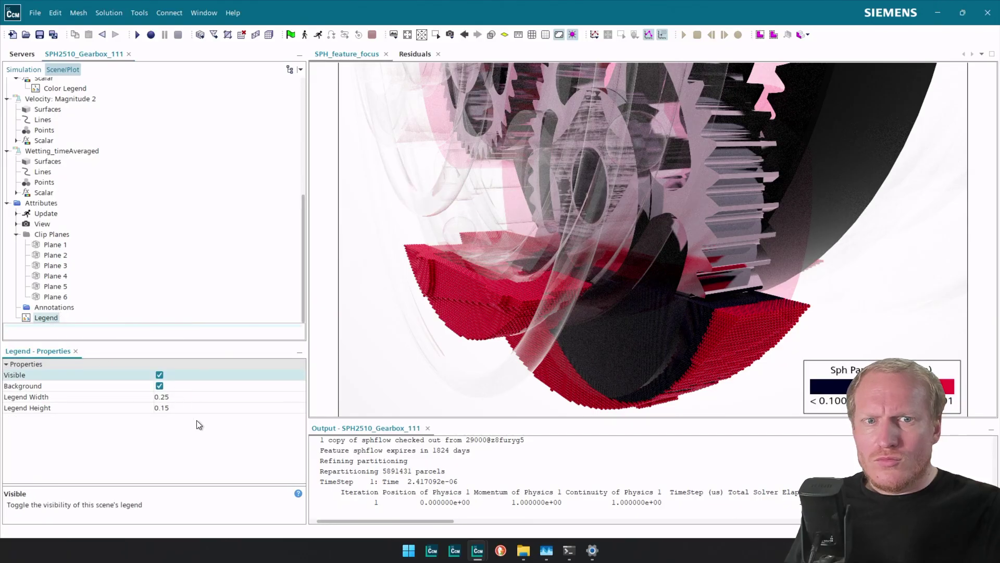
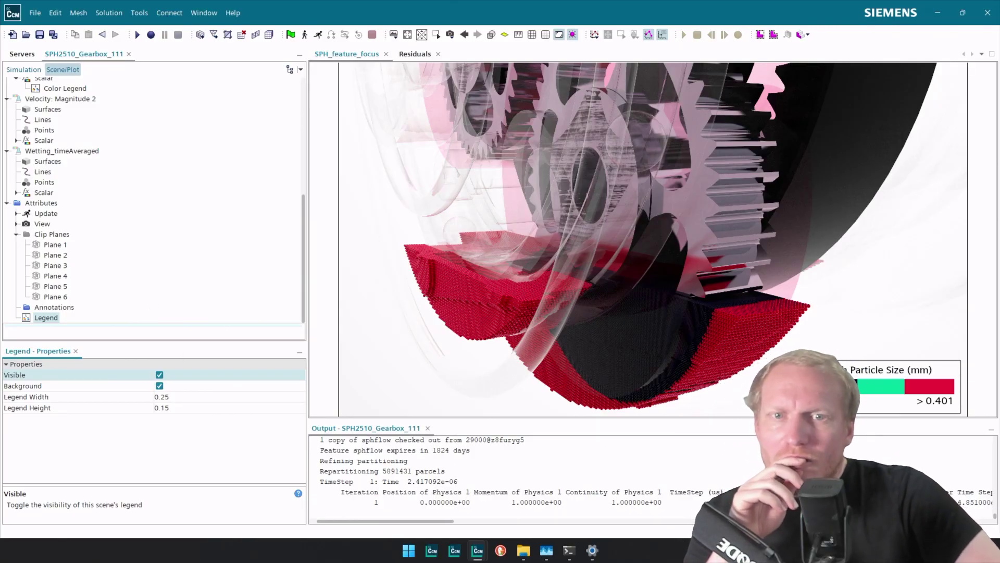
Step: Try the red-blue (small difference) color map on the scalar of the Sph Particle Size displayer
{"action": "left_click_drag", "start_coordinate": [571, 313], "coordinate": [564, 332]}
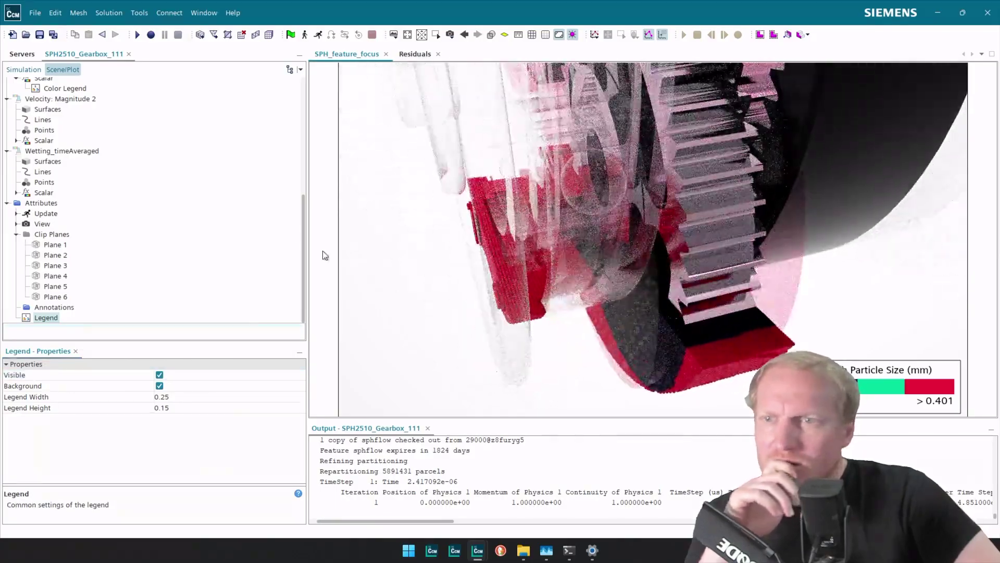
{"action": "left_click_drag", "start_coordinate": [707, 354], "coordinate": [614, 298]}
{"action": "scroll", "coordinate": [680, 334], "scroll_direction": "up", "scroll_amount": 5}
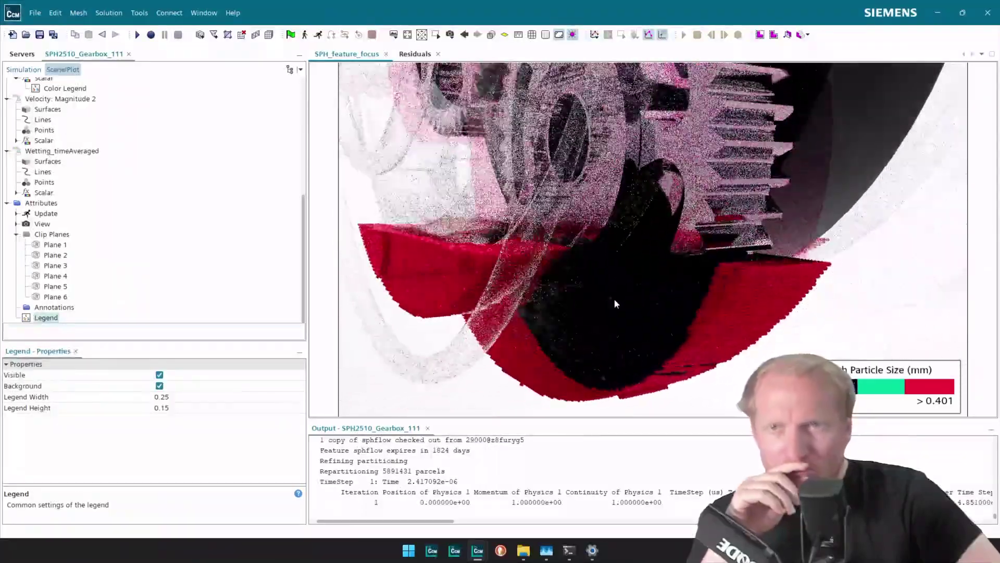
{"action": "scroll", "coordinate": [46, 195], "scroll_direction": "up", "scroll_amount": 5}
{"action": "left_click", "coordinate": [51, 187]}
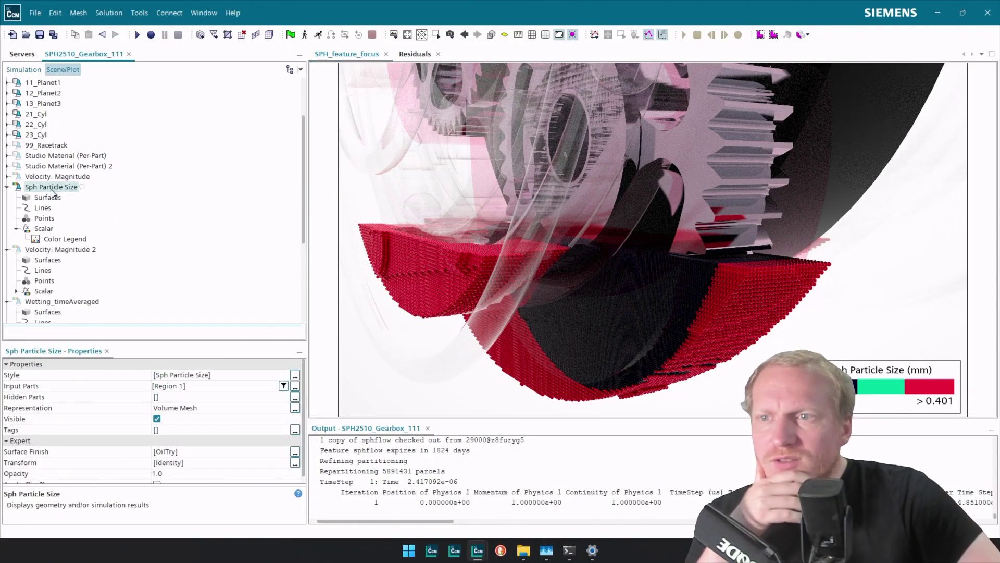
{"action": "left_click", "coordinate": [45, 228]}
{"action": "left_click", "coordinate": [220, 430]}
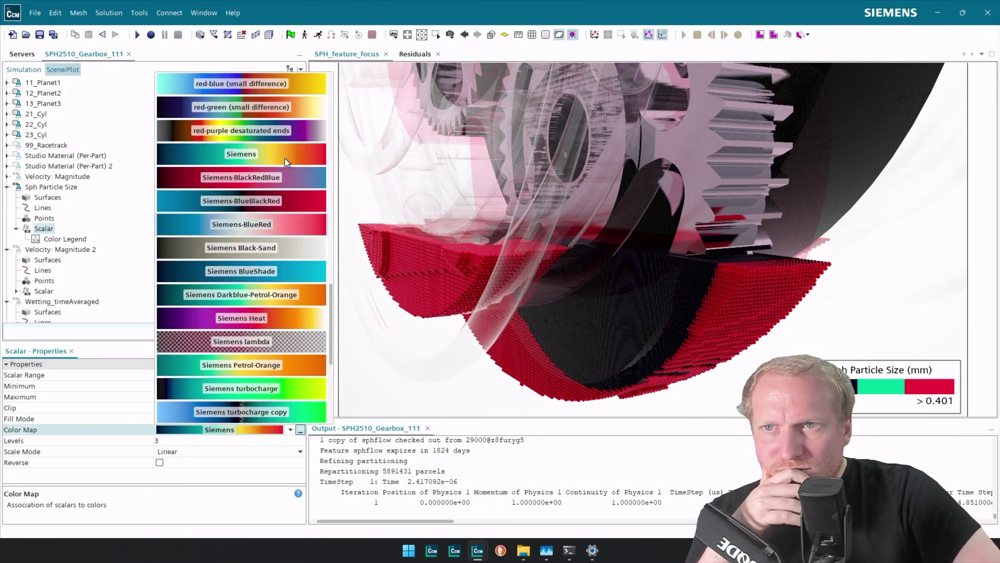
{"action": "scroll", "coordinate": [284, 158], "scroll_direction": "up", "scroll_amount": 3}
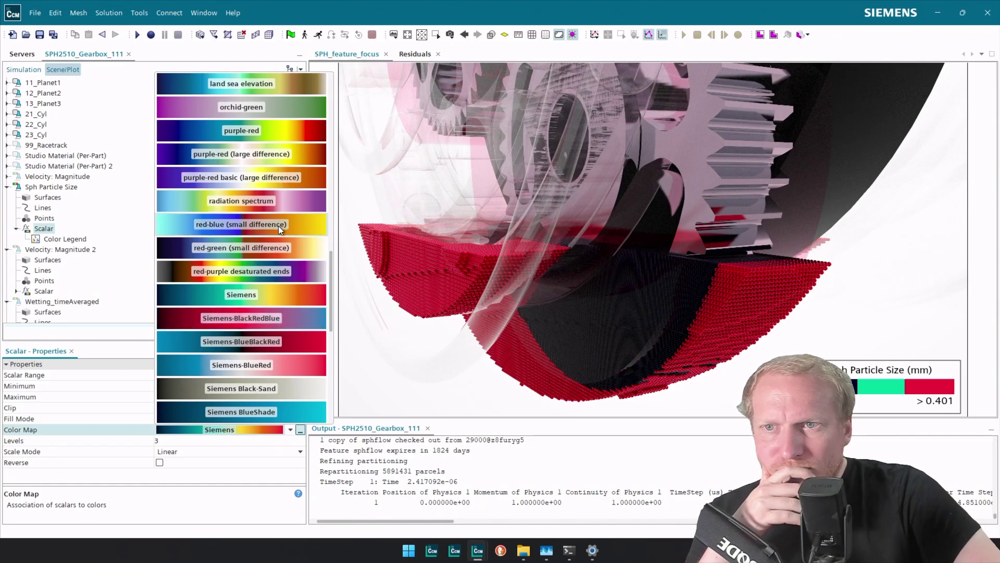
{"action": "left_click", "coordinate": [280, 230]}
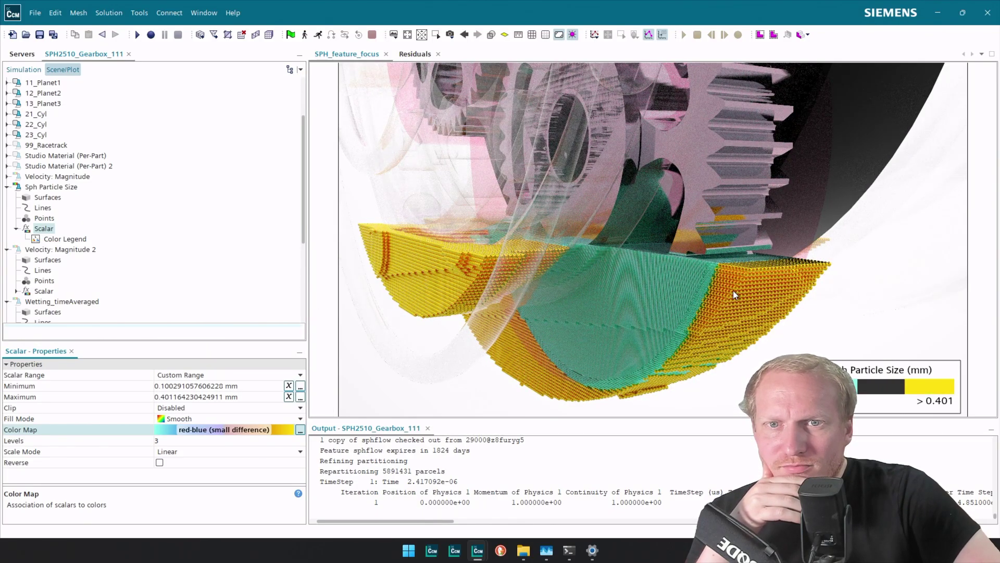
Step: Check the oil coloring from below, browse the other color maps and set the scalar back to the Siemens map
{"action": "left_click_drag", "start_coordinate": [733, 291], "coordinate": [742, 323]}
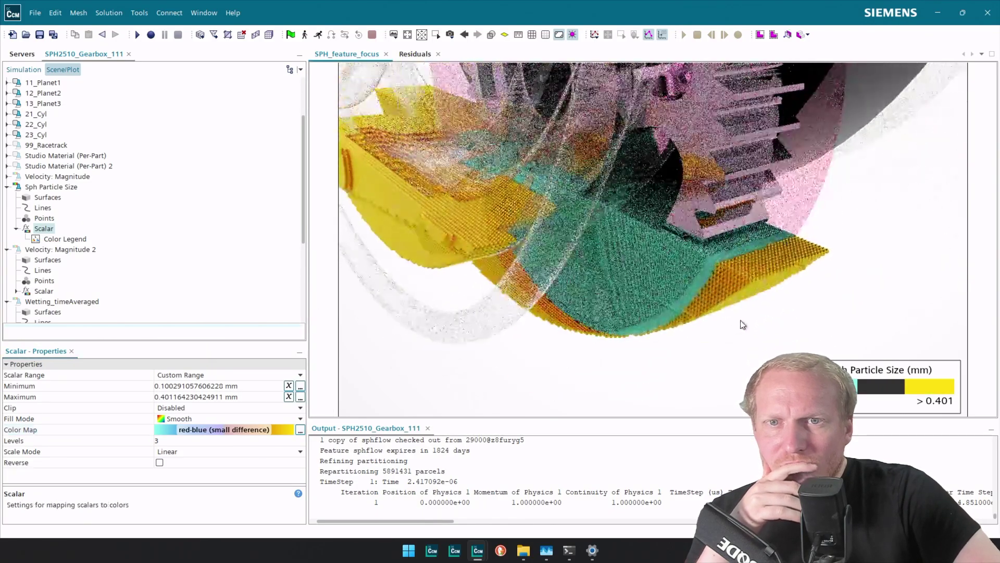
{"action": "left_click", "coordinate": [208, 432]}
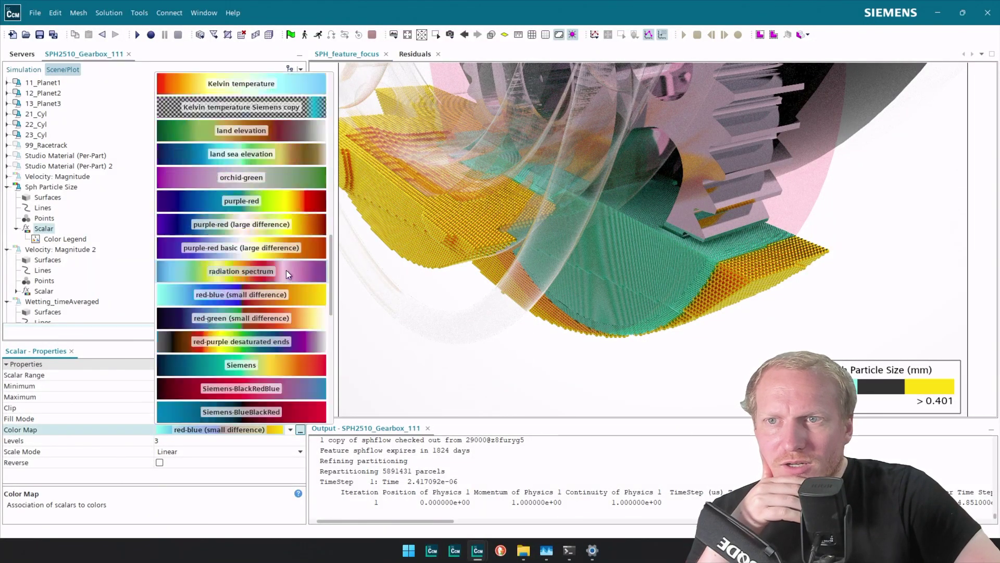
{"action": "scroll", "coordinate": [286, 269], "scroll_direction": "down", "scroll_amount": 5}
{"action": "scroll", "coordinate": [295, 314], "scroll_direction": "down", "scroll_amount": 5}
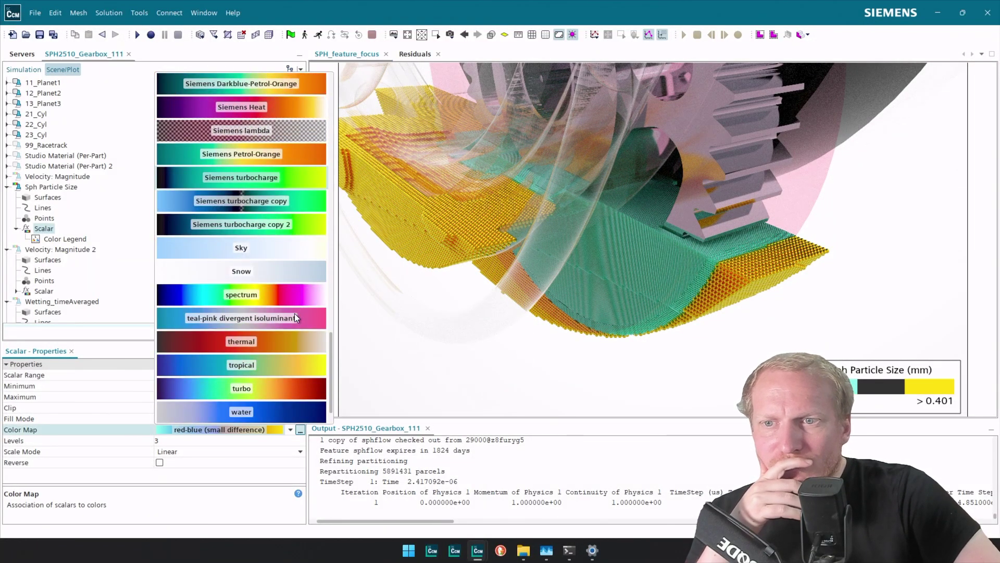
{"action": "scroll", "coordinate": [295, 313], "scroll_direction": "up", "scroll_amount": 5}
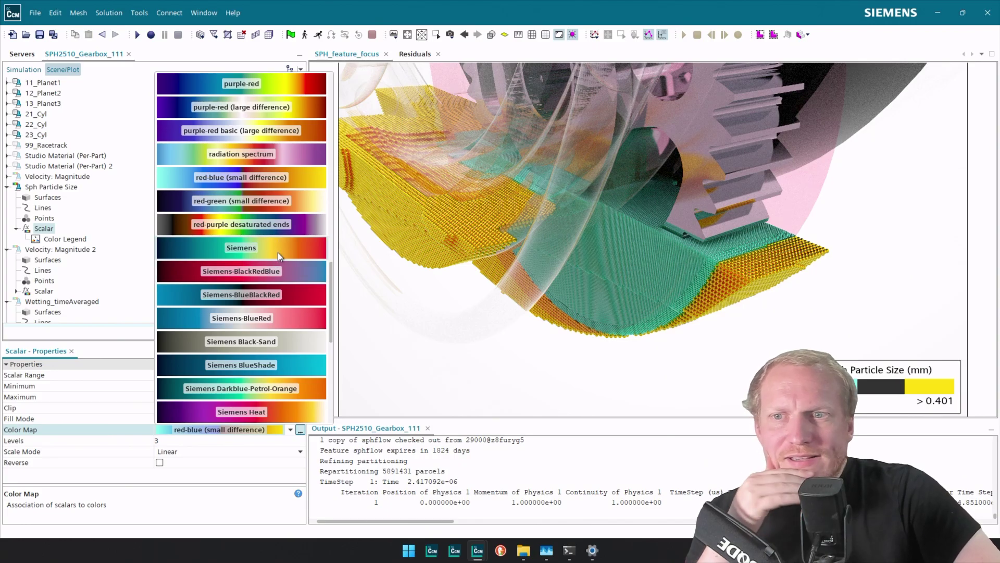
{"action": "left_click", "coordinate": [277, 252]}
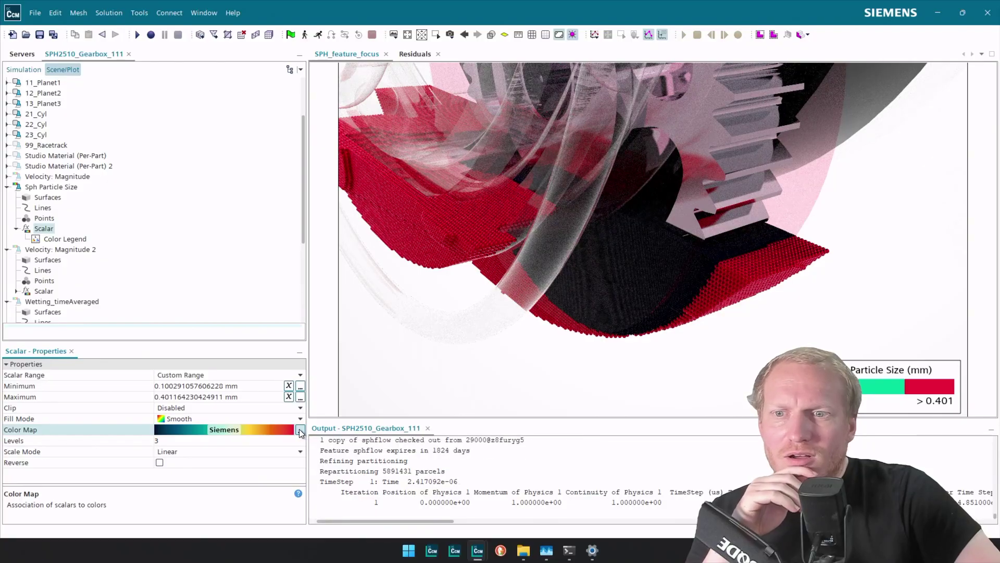
Step: Create an editable copy of the Siemens color map and name it Siemens3-DiscreteColorlevels
{"action": "left_click", "coordinate": [300, 430]}
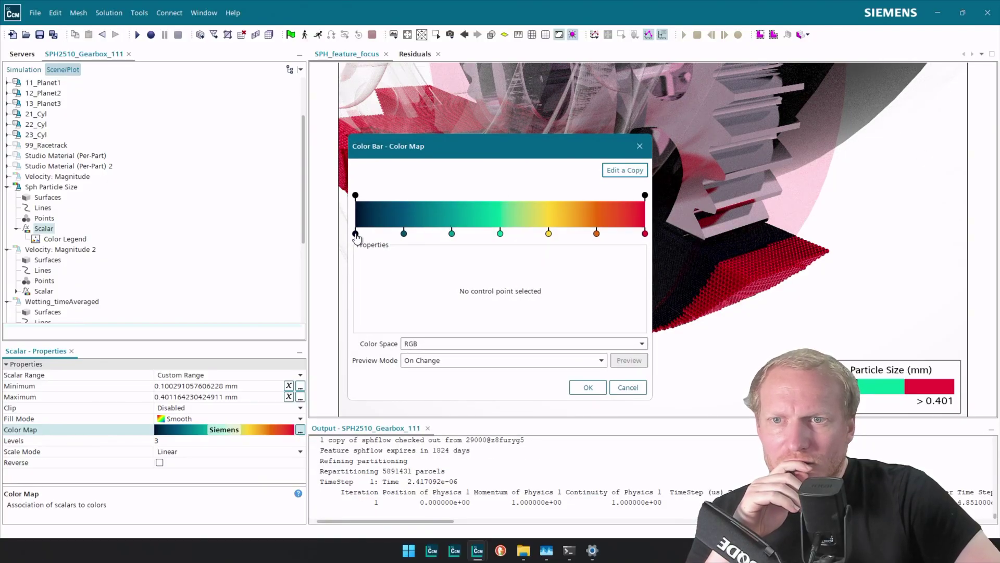
{"action": "left_click", "coordinate": [617, 172]}
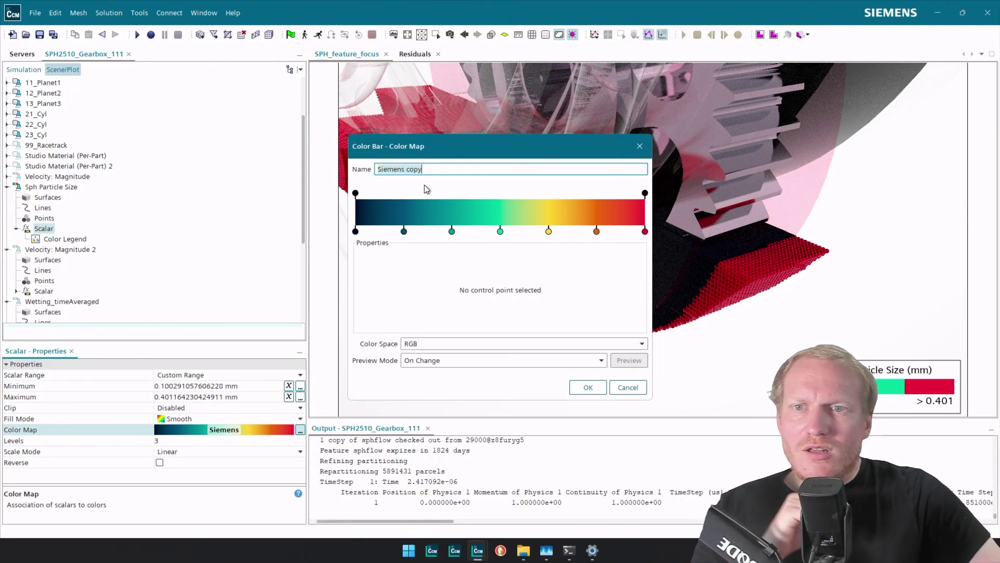
{"action": "double_click", "coordinate": [418, 170]}
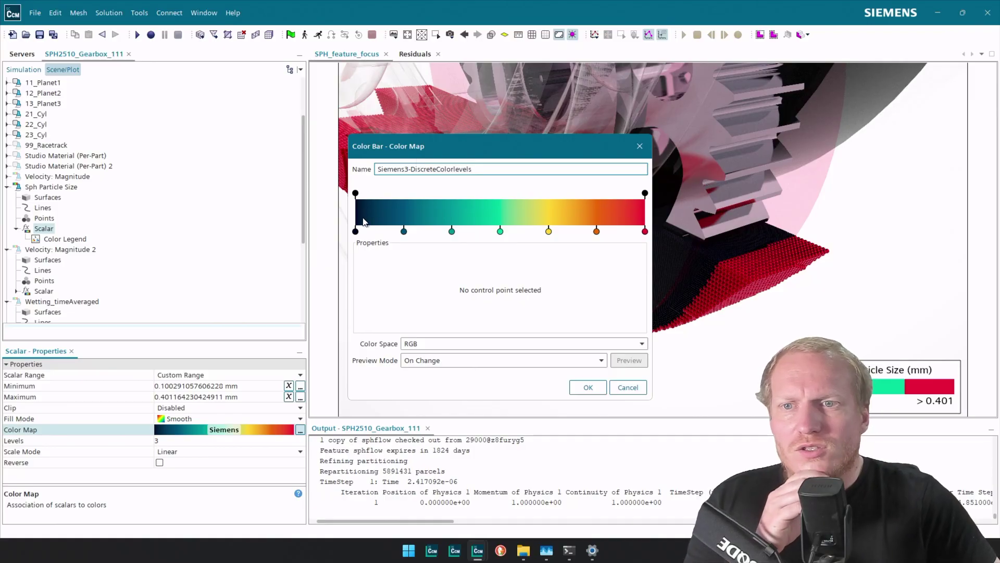
Step: Delete the two dark blue control points from the lower end of the copied color map
{"action": "left_click", "coordinate": [355, 231]}
{"action": "left_click", "coordinate": [502, 298]}
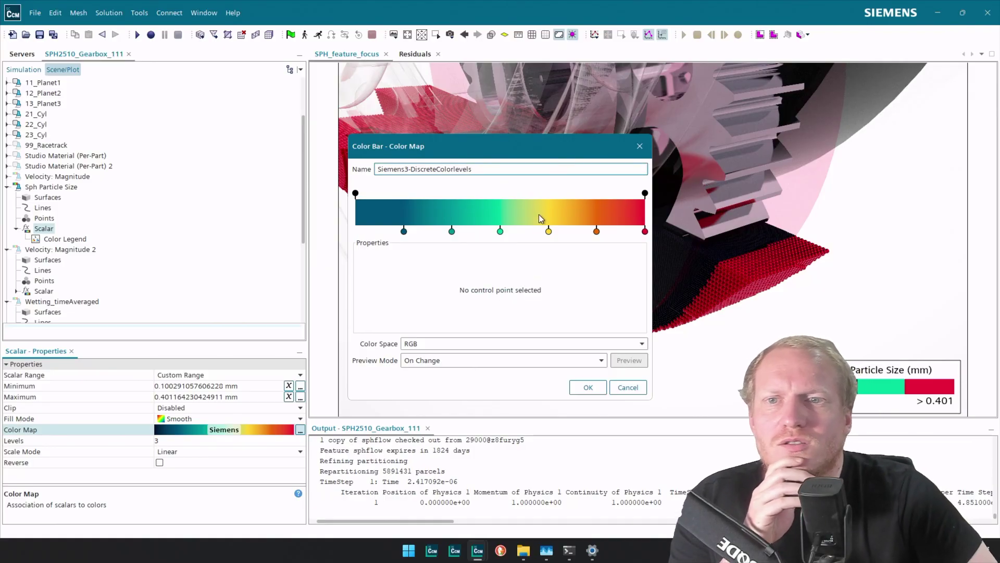
{"action": "left_click_drag", "start_coordinate": [517, 142], "coordinate": [236, 106]}
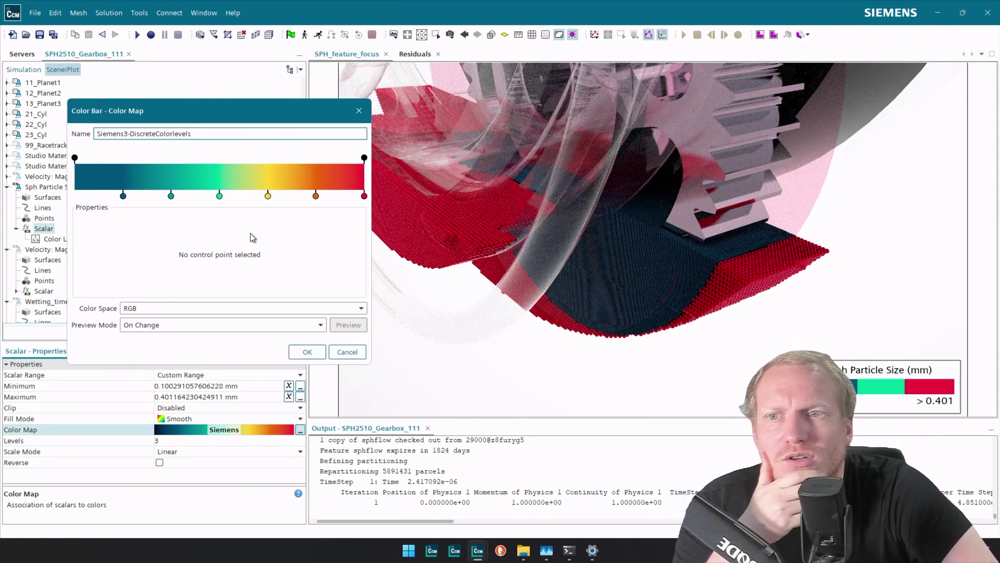
{"action": "left_click", "coordinate": [124, 197]}
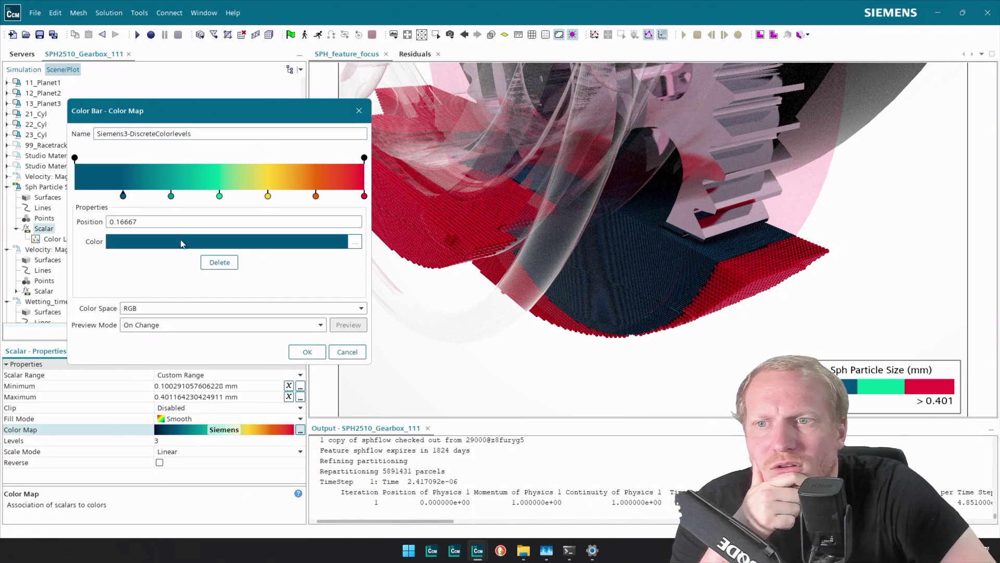
{"action": "left_click", "coordinate": [221, 263]}
Step: Move the teal control point to position 0.0 and delete the green and orange control points
{"action": "left_click_drag", "start_coordinate": [171, 196], "coordinate": [59, 189]}
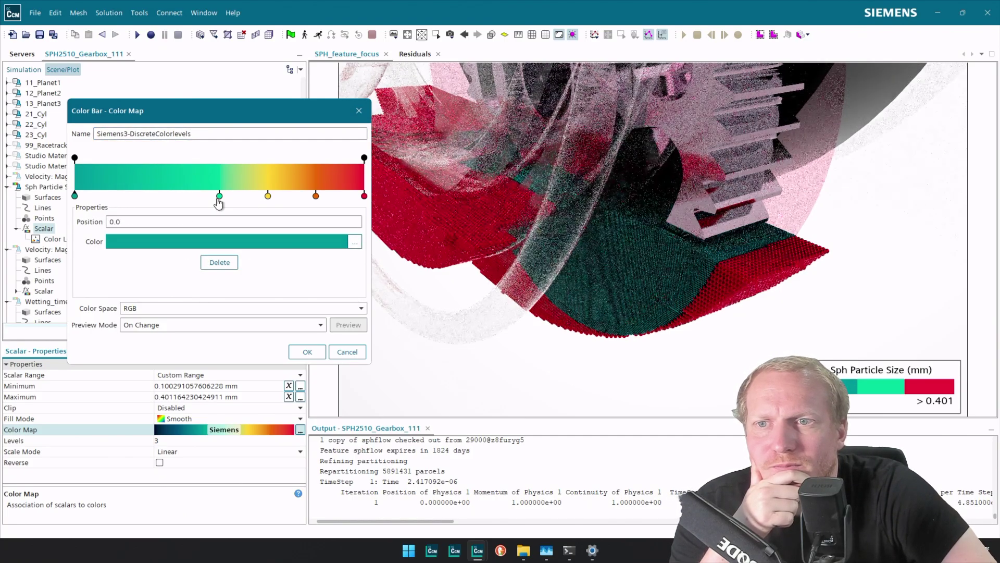
{"action": "left_click", "coordinate": [219, 196]}
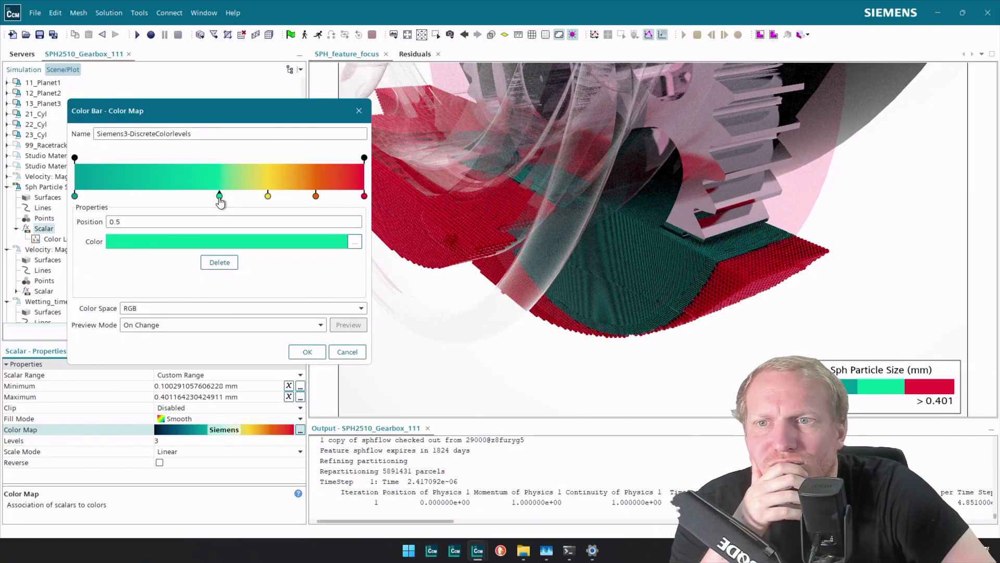
{"action": "left_click", "coordinate": [224, 264]}
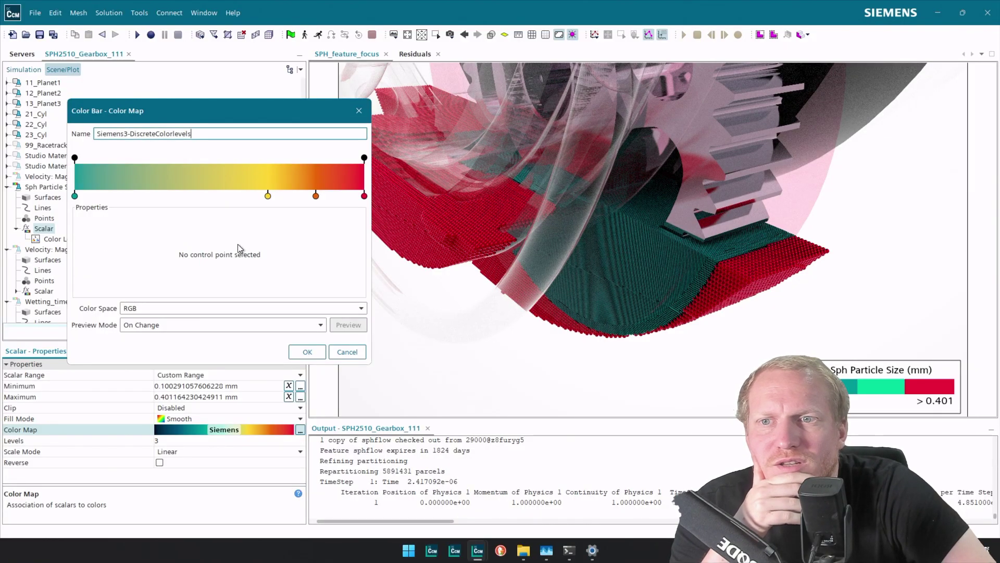
{"action": "left_click", "coordinate": [316, 196]}
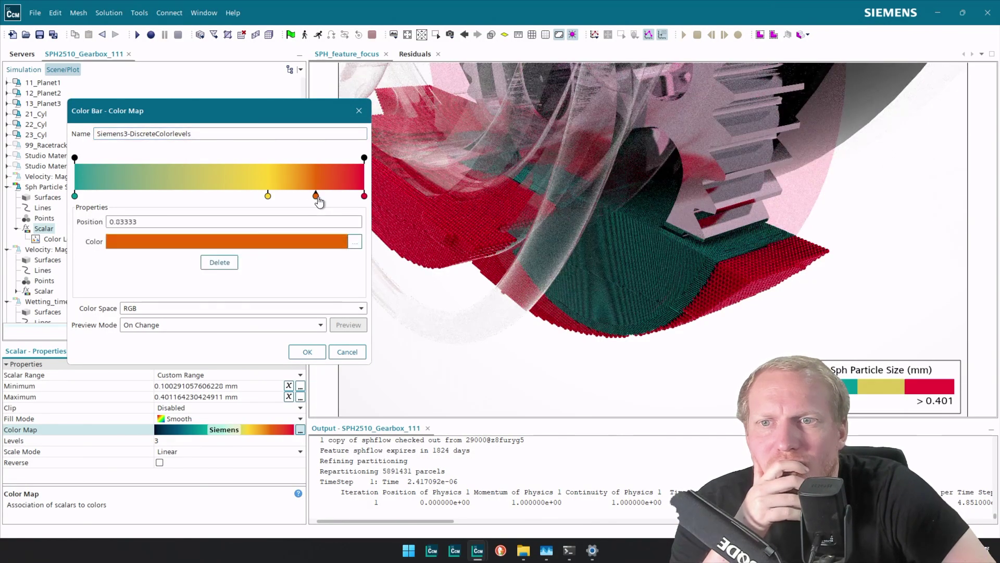
{"action": "left_click", "coordinate": [221, 262]}
Step: Set the position of the yellow control point to 0.5
{"action": "left_click", "coordinate": [269, 197]}
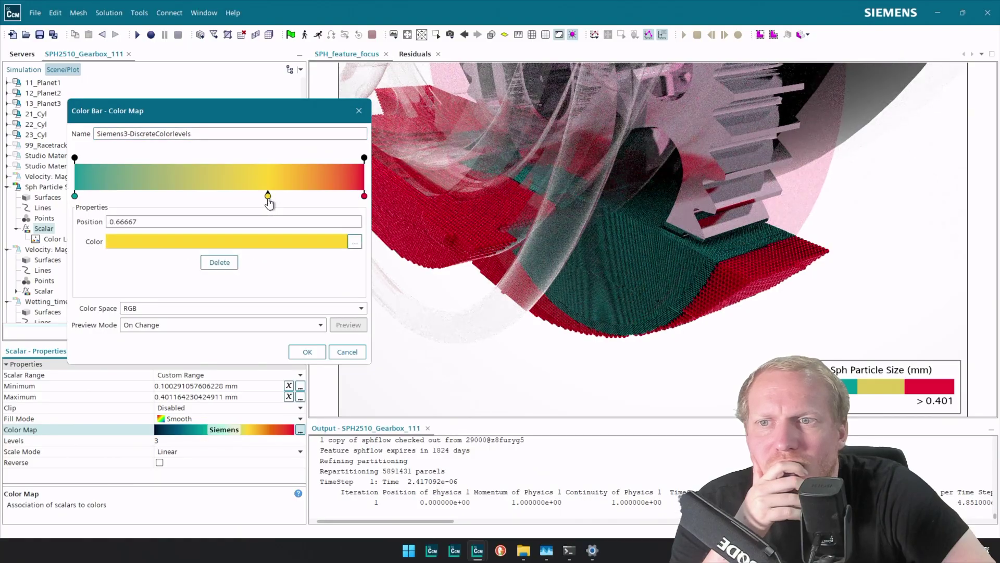
{"action": "left_click", "coordinate": [221, 224]}
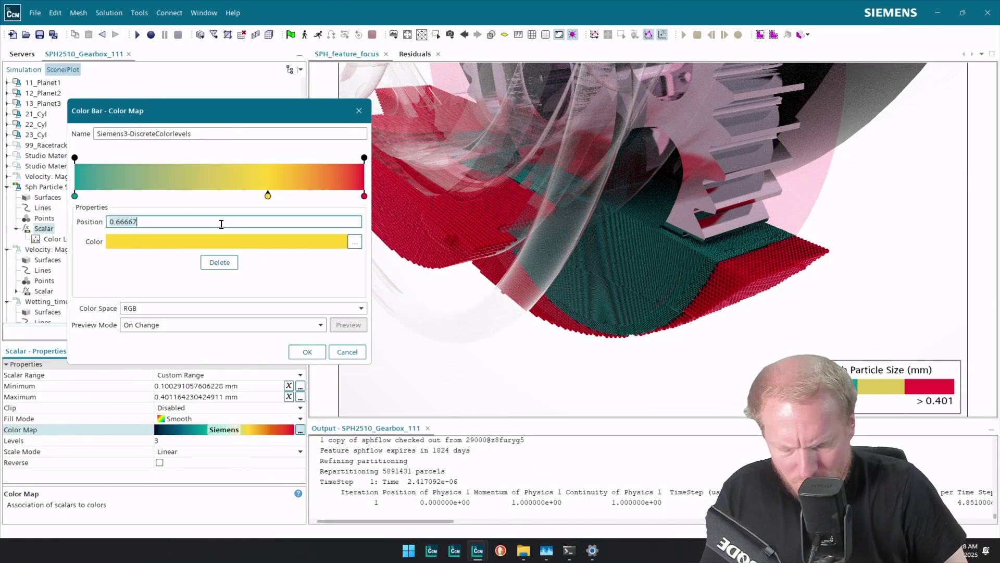
{"action": "key", "text": "BackSpace"}
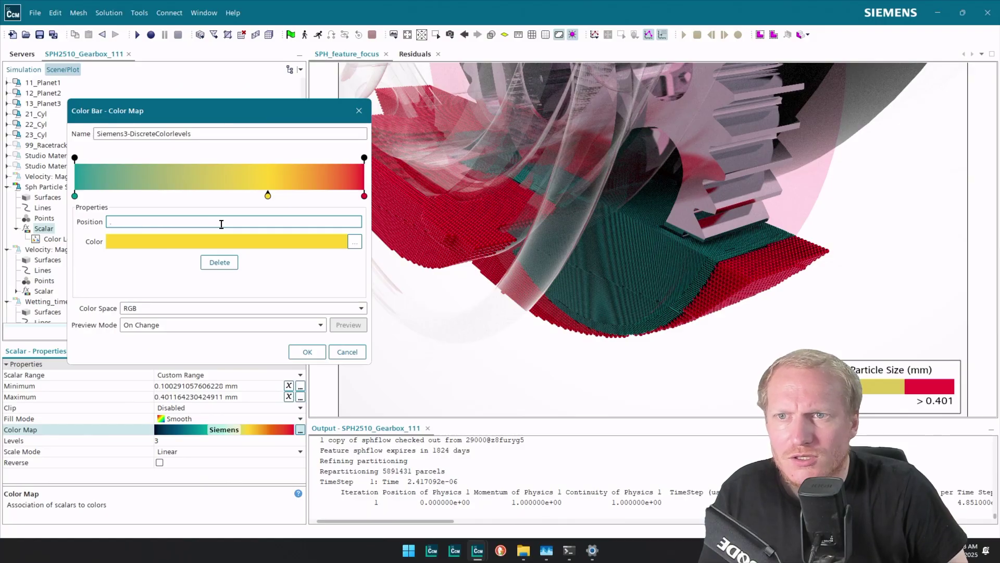
{"action": "type", "text": "0.5"}
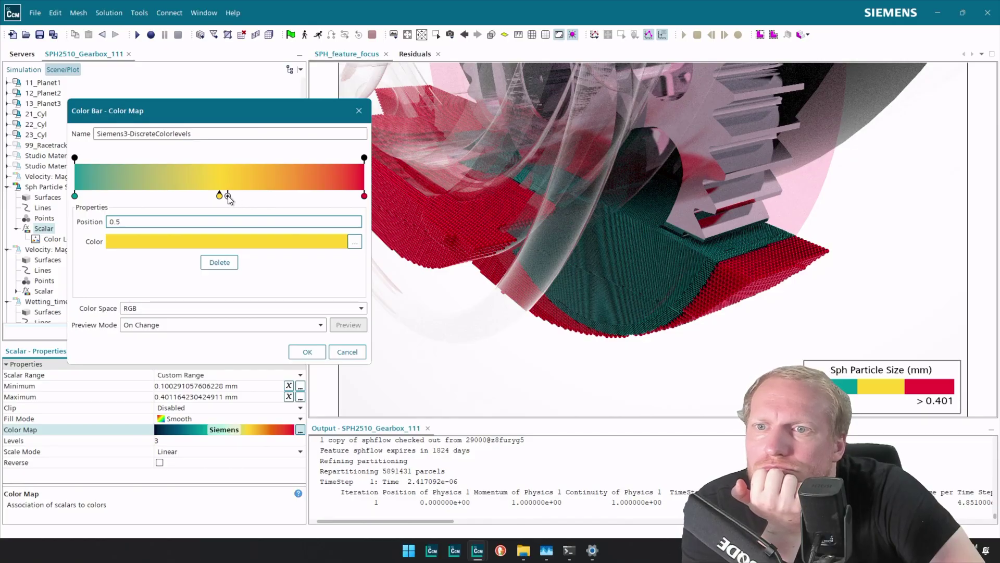
{"action": "left_click", "coordinate": [224, 197]}
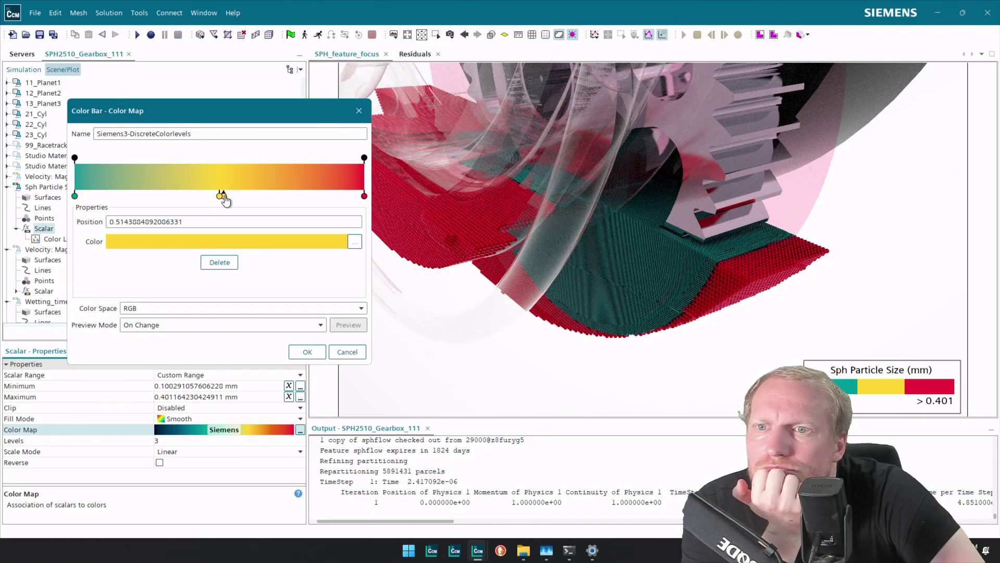
{"action": "left_click_drag", "start_coordinate": [225, 199], "coordinate": [232, 201]}
{"action": "left_click", "coordinate": [207, 241]}
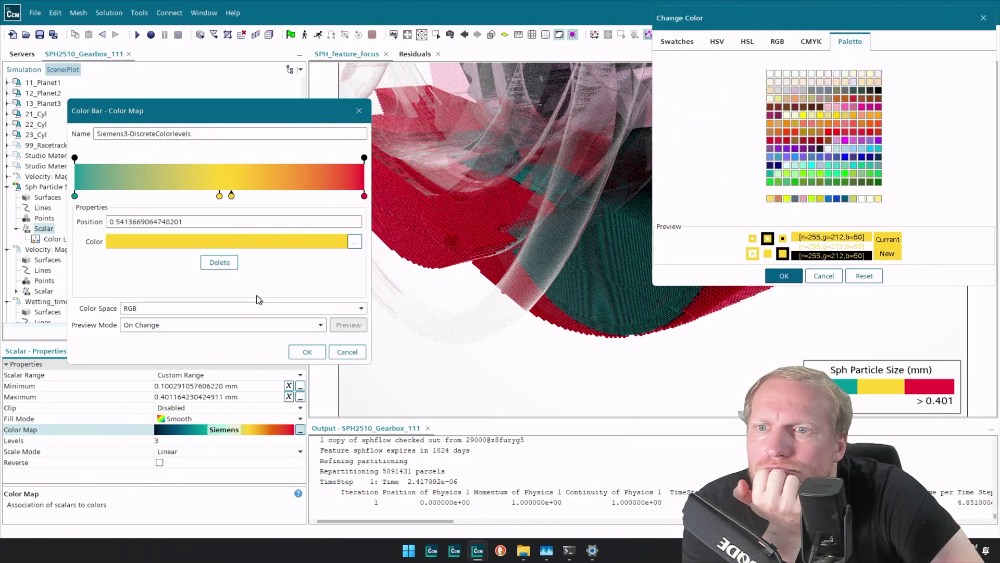
{"action": "left_click", "coordinate": [827, 275]}
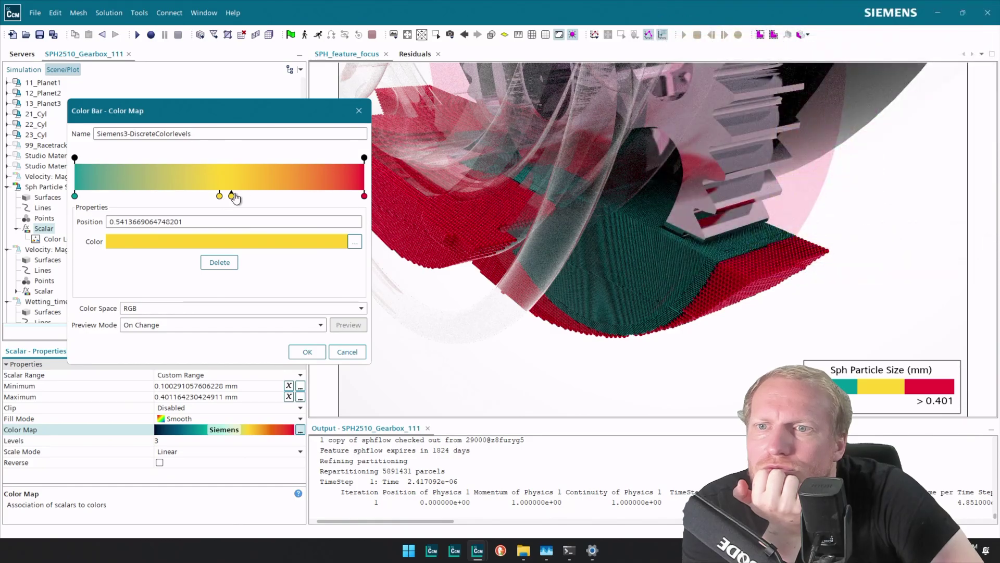
{"action": "left_click", "coordinate": [225, 264]}
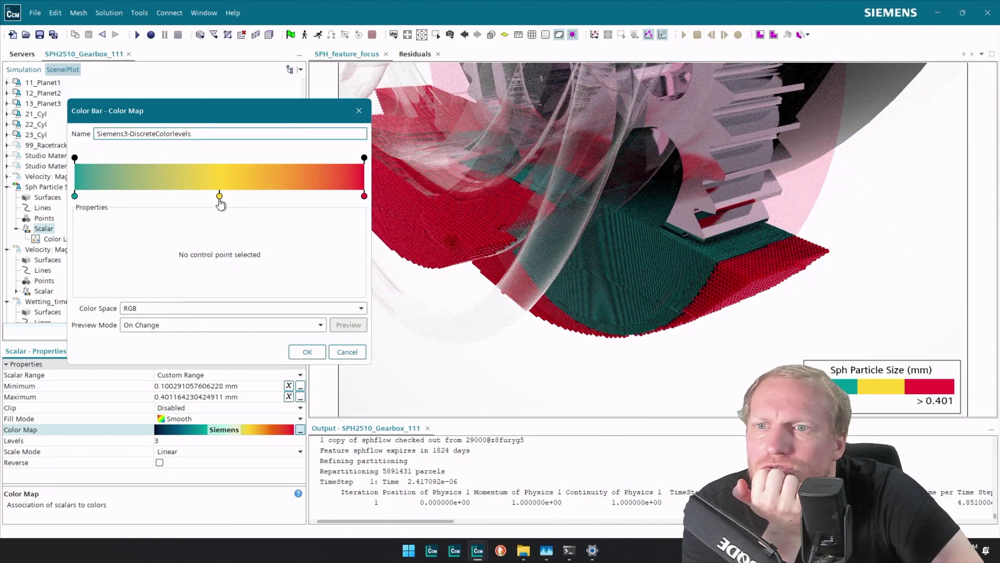
{"action": "left_click", "coordinate": [220, 199]}
{"action": "left_click", "coordinate": [221, 242]}
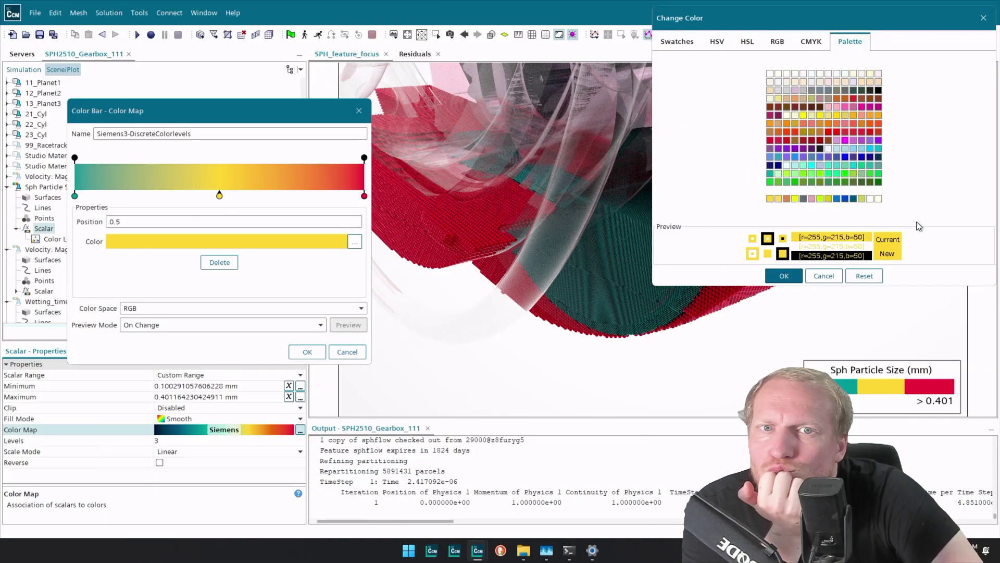
{"action": "left_click", "coordinate": [824, 276]}
Step: Move the color map's red control point inward and the teal one to about 0.21, then apply the map
{"action": "left_click_drag", "start_coordinate": [364, 199], "coordinate": [319, 196]}
{"action": "left_click_drag", "start_coordinate": [76, 194], "coordinate": [136, 201]}
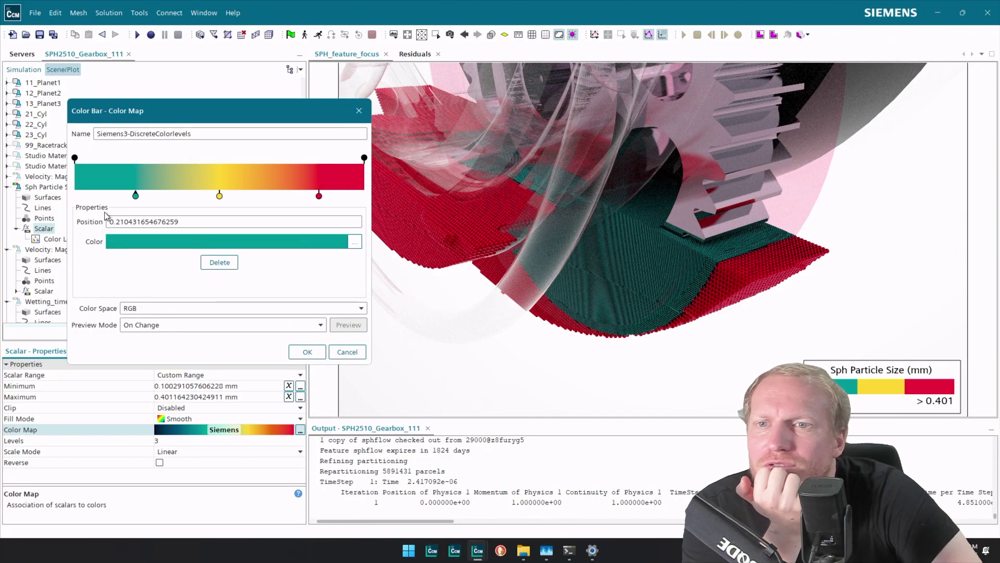
{"action": "left_click", "coordinate": [307, 352]}
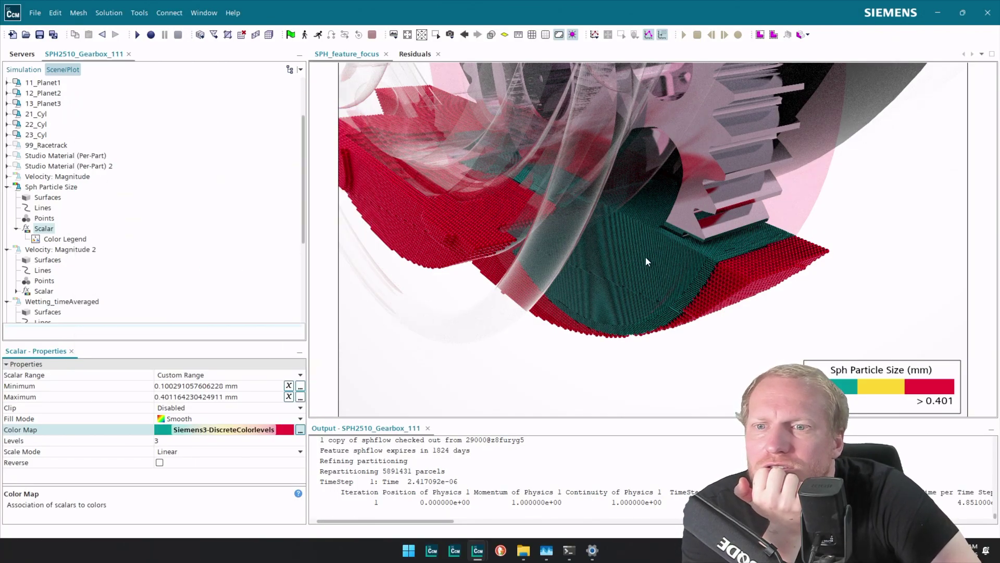
Step: Examine close up the boundary between the teal and red oil particles for how the three color levels separate the sizes
{"action": "left_click_drag", "start_coordinate": [654, 270], "coordinate": [778, 302]}
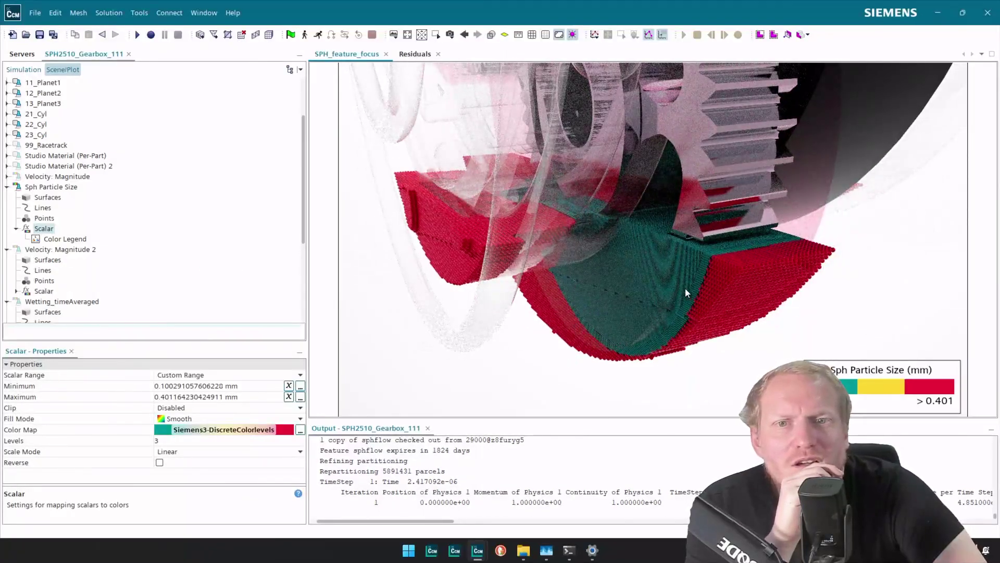
{"action": "left_click_drag", "start_coordinate": [686, 287], "coordinate": [741, 295]}
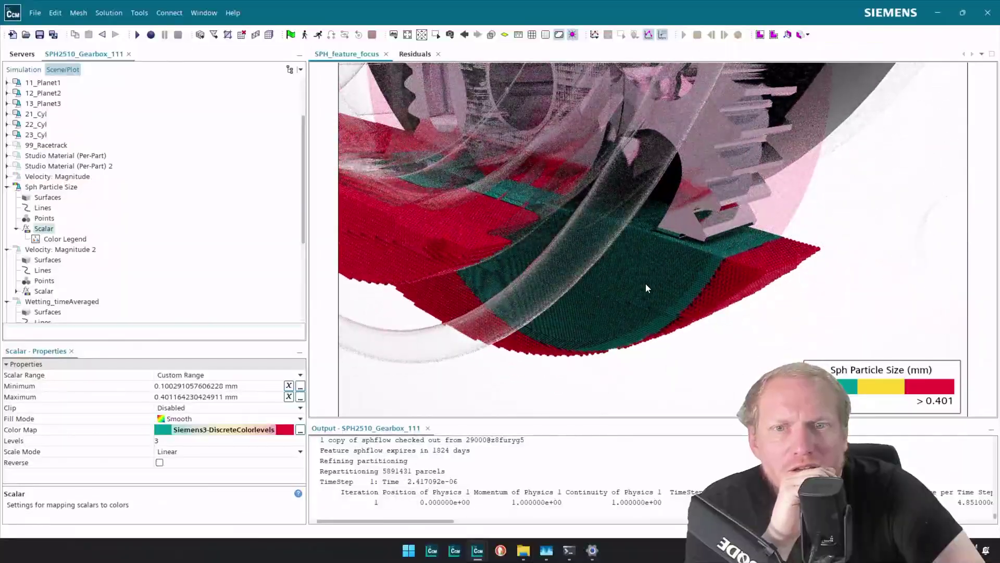
{"action": "left_click_drag", "start_coordinate": [646, 284], "coordinate": [737, 276]}
{"action": "scroll", "coordinate": [740, 276], "scroll_direction": "up", "scroll_amount": 5}
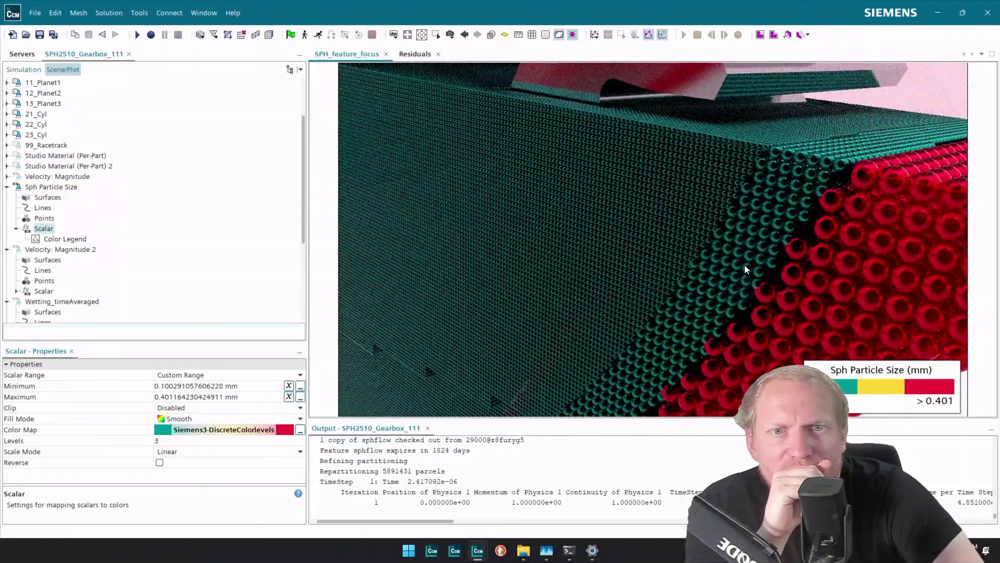
{"action": "left_click_drag", "start_coordinate": [755, 198], "coordinate": [780, 216]}
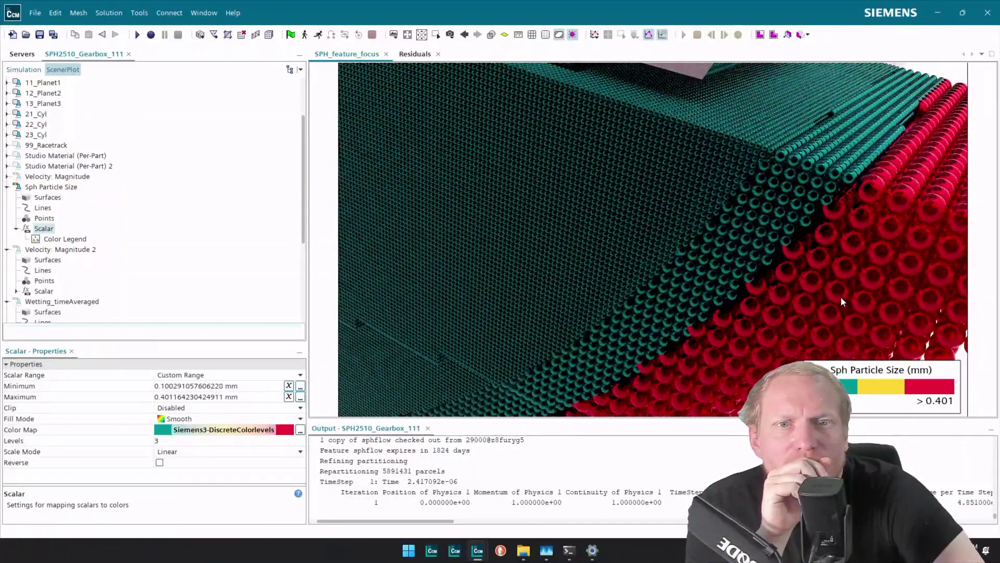
{"action": "left_click_drag", "start_coordinate": [827, 275], "coordinate": [741, 161]}
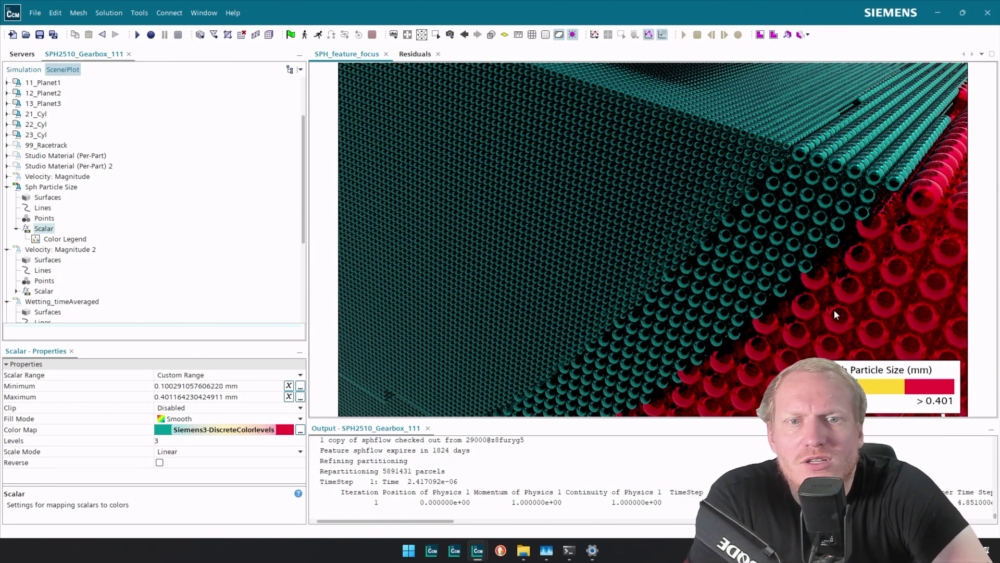
Step: Try 4 and then 2 color levels for the Sph Particle Size scalar
{"action": "left_click", "coordinate": [163, 441]}
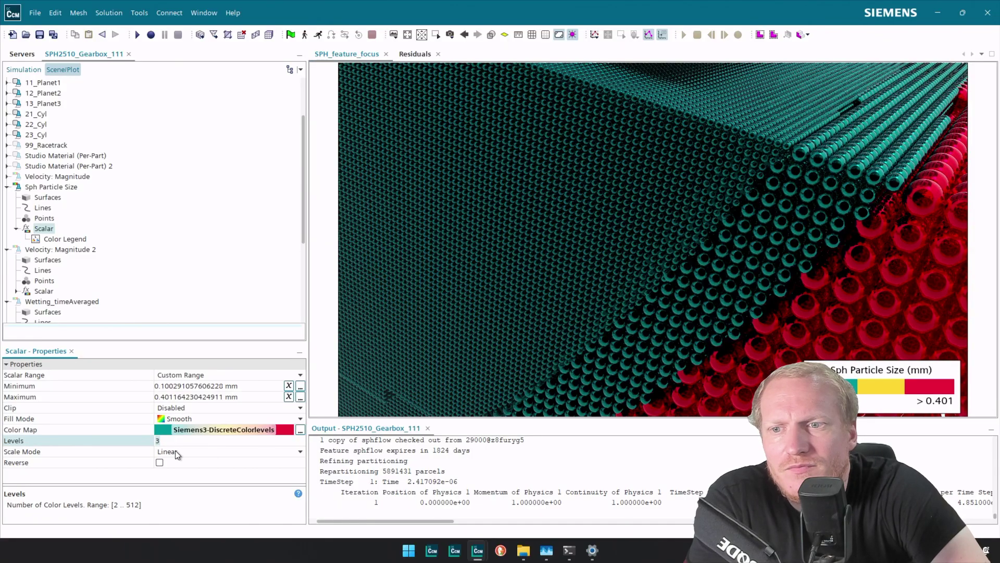
{"action": "key", "text": "BackSpace"}
{"action": "type", "text": "4"}
{"action": "key", "text": "Return"}
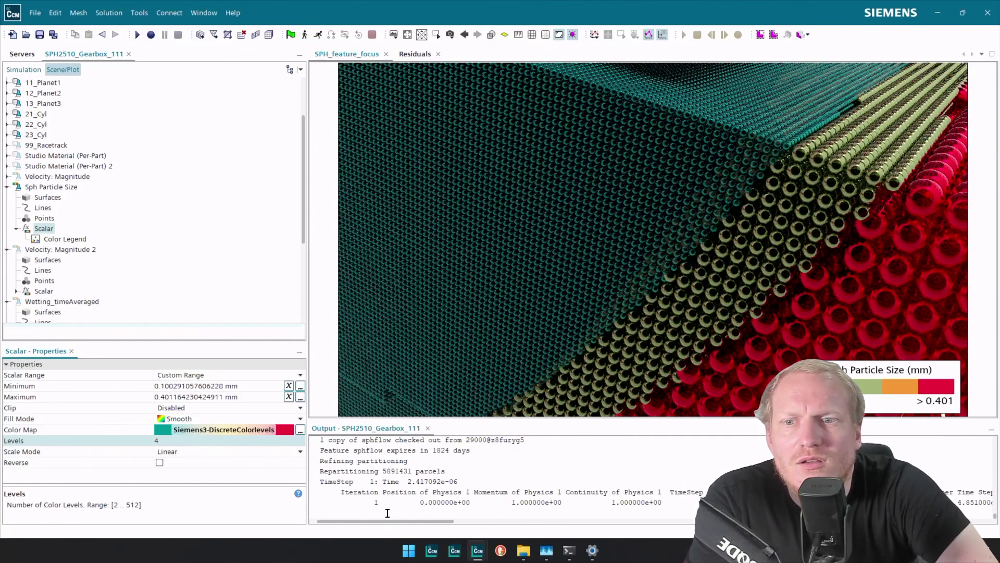
{"action": "left_click", "coordinate": [186, 439]}
{"action": "key", "text": "BackSpace"}
{"action": "type", "text": "2"}
{"action": "key", "text": "Return"}
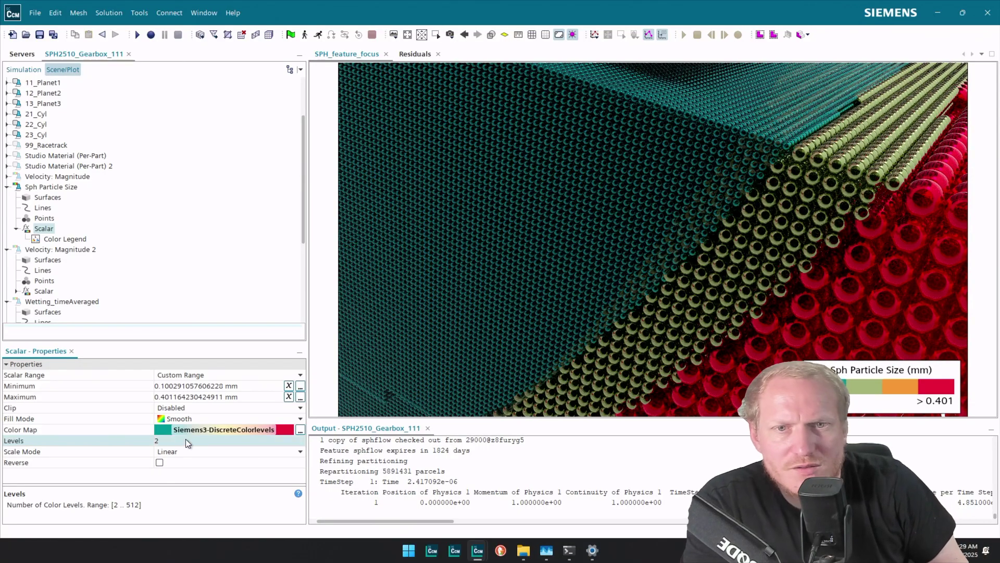
Step: Switch the particle size scale mode to Log10 and set its custom range from 0.1 mm to 0.4 mm
{"action": "left_click", "coordinate": [183, 451]}
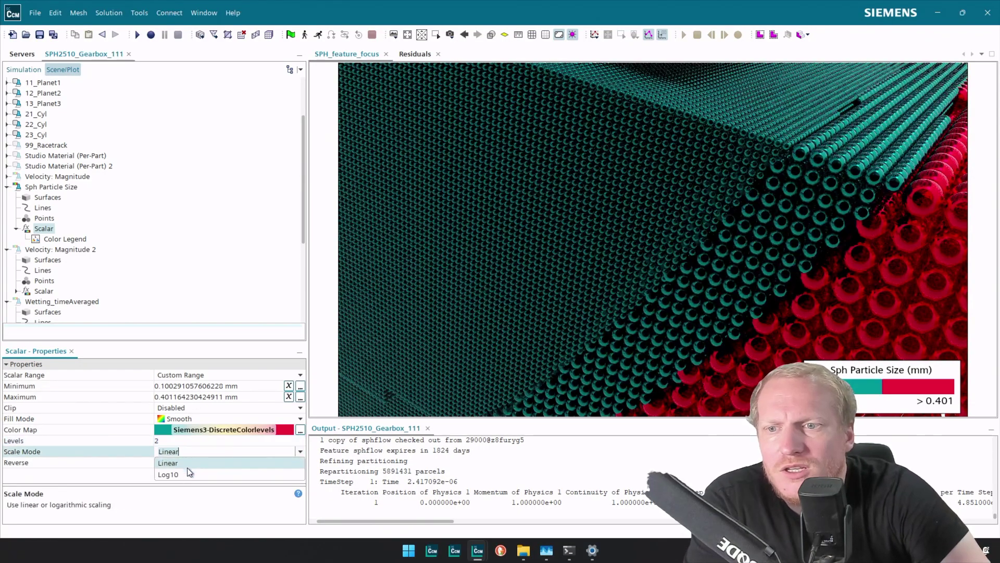
{"action": "left_click", "coordinate": [182, 474]}
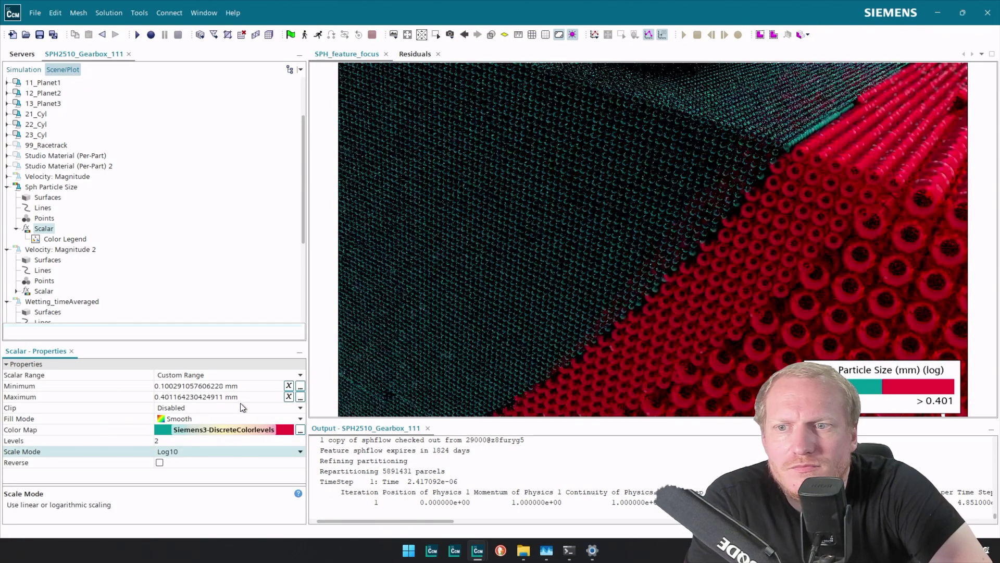
{"action": "left_click", "coordinate": [235, 387]}
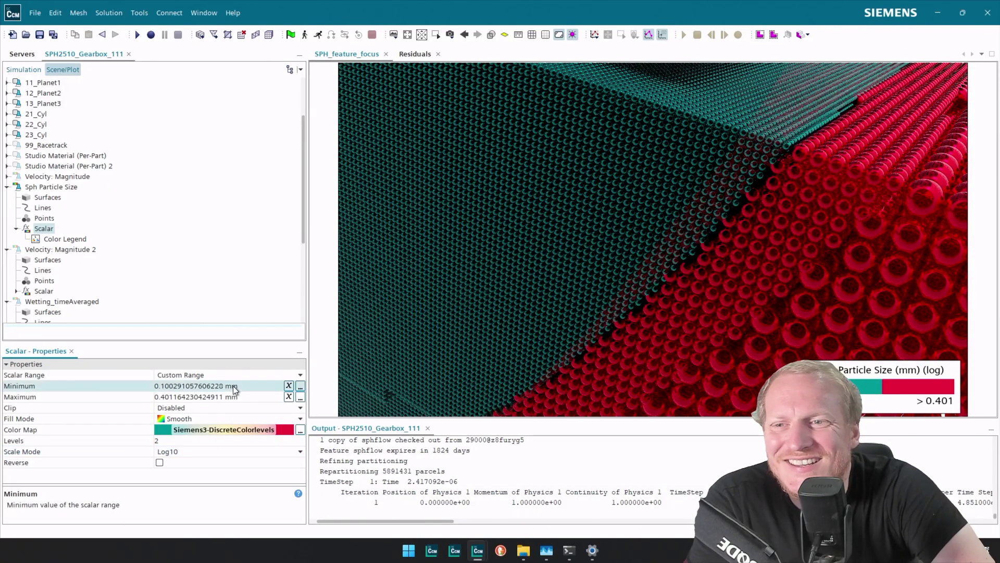
{"action": "key", "text": "ctrl+a"}
{"action": "key", "text": "BackSpace"}
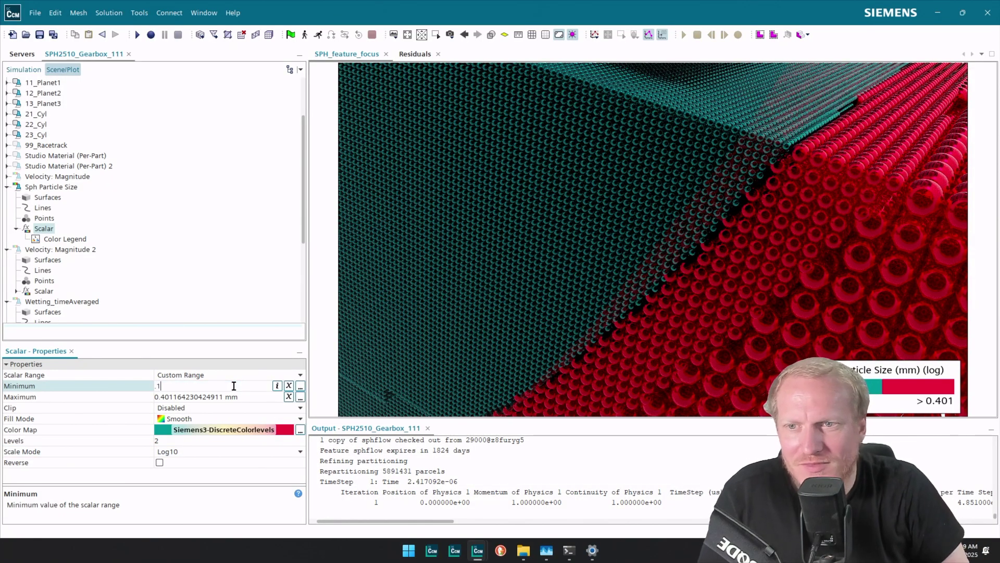
{"action": "key", "text": "Return"}
{"action": "left_click", "coordinate": [225, 398]}
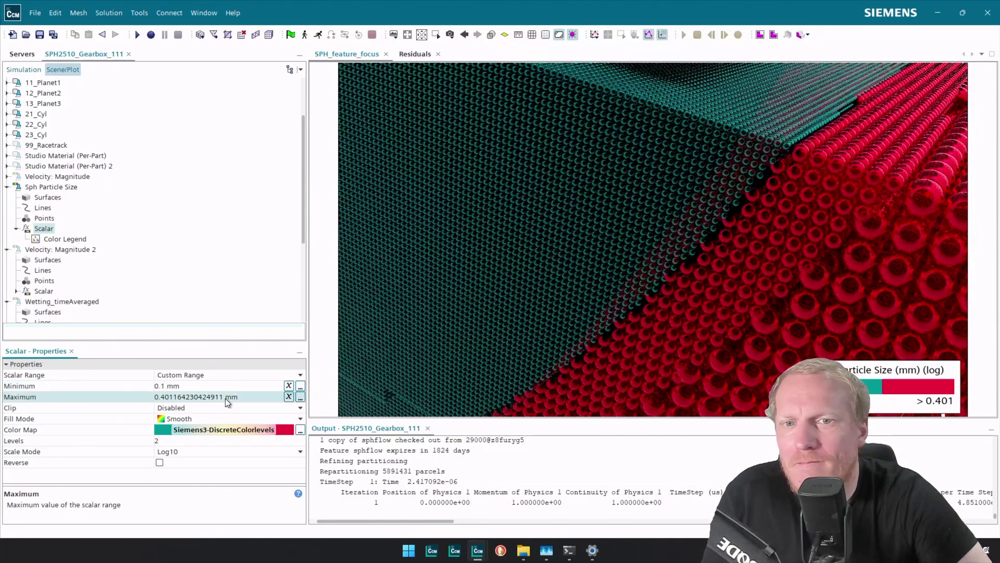
{"action": "key", "text": "ctrl+a"}
{"action": "key", "text": "BackSpace"}
{"action": "type", "text": "0.4"}
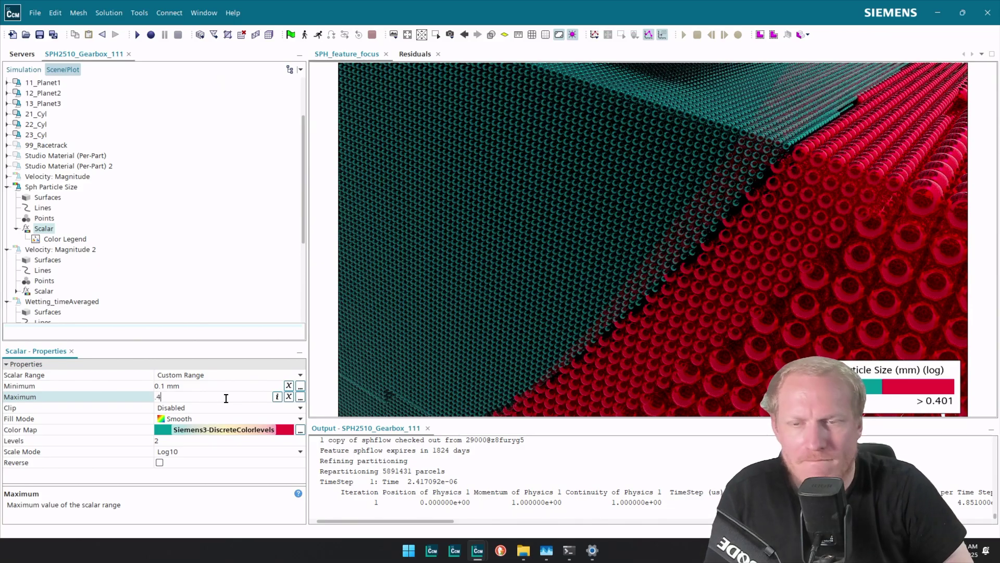
{"action": "key", "text": "Return"}
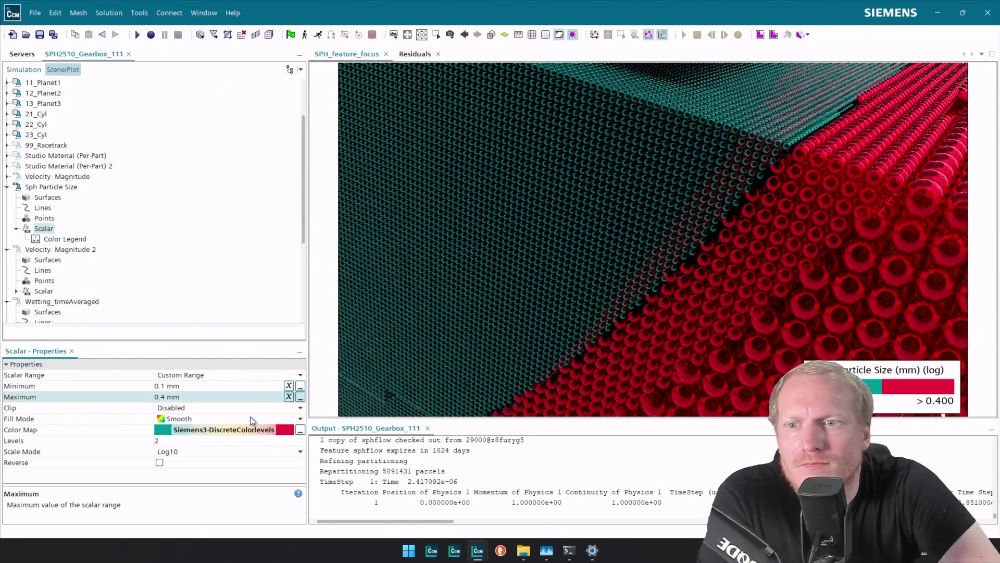
Step: Move the teal control point of Siemens3-DiscreteColorlevels to 0.0 and the red one to the upper end of the map
{"action": "left_click", "coordinate": [271, 431]}
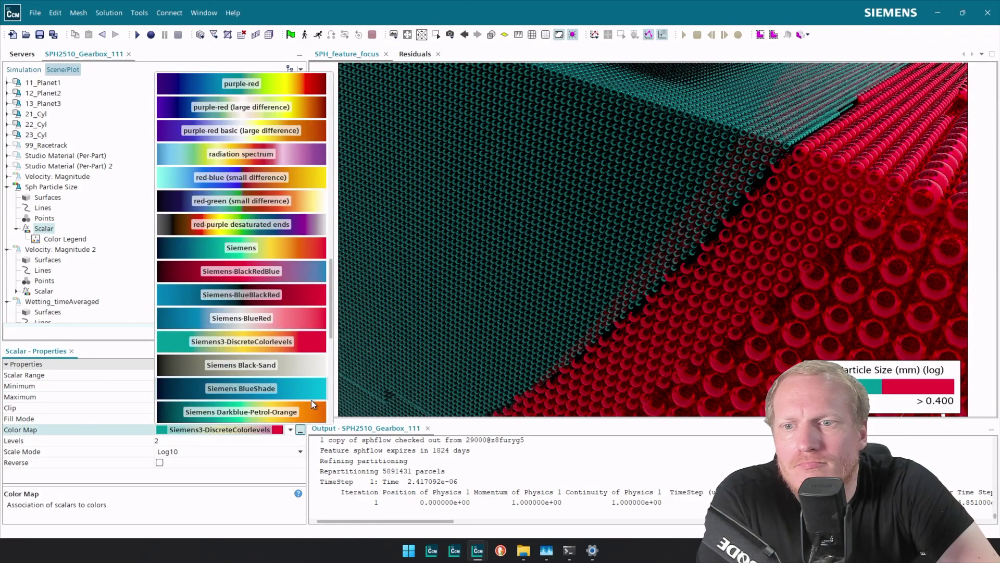
{"action": "left_click", "coordinate": [300, 430]}
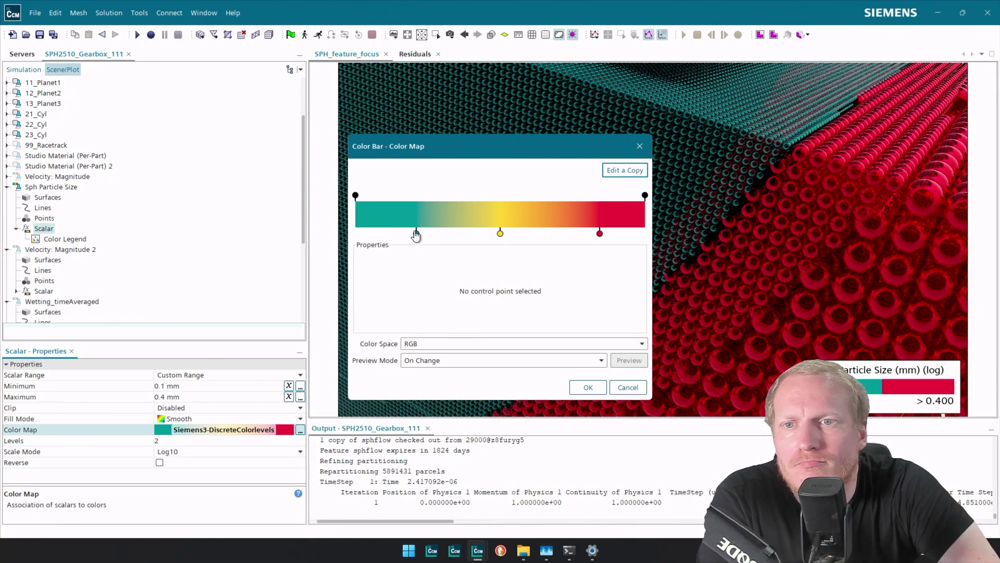
{"action": "left_click_drag", "start_coordinate": [416, 233], "coordinate": [356, 233]}
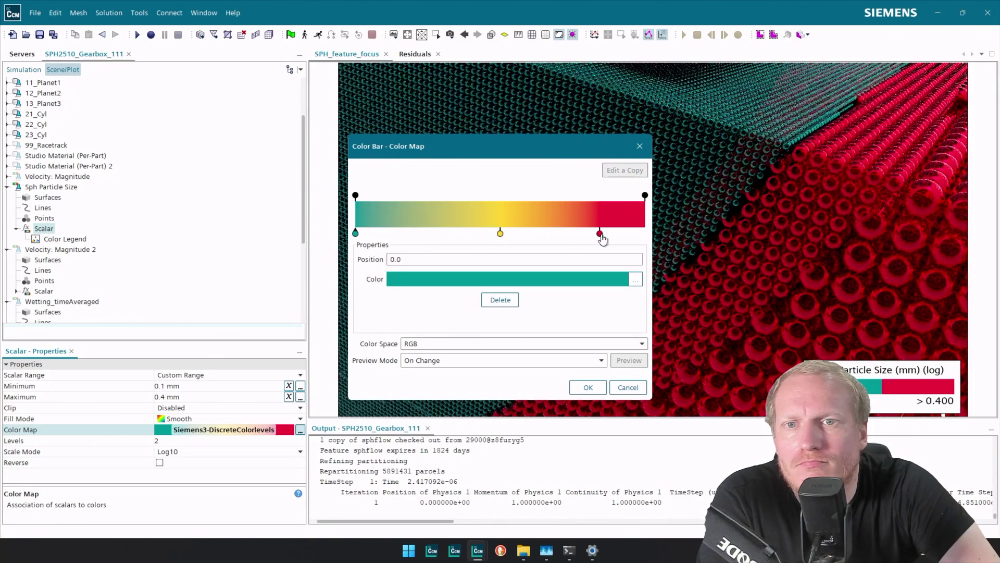
{"action": "left_click_drag", "start_coordinate": [599, 233], "coordinate": [645, 233]}
{"action": "left_click", "coordinate": [586, 387]}
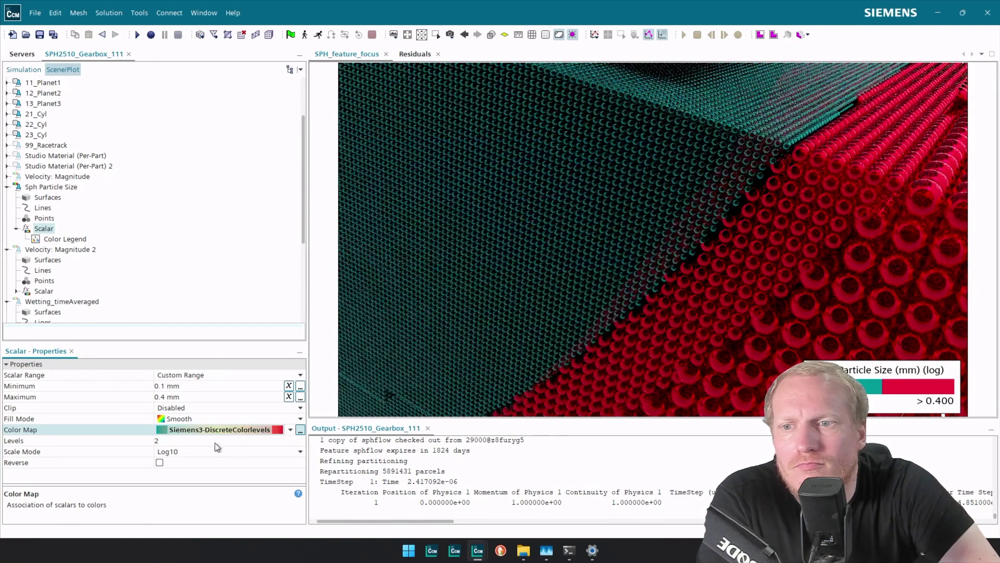
Step: Set the number of color levels for the Sph Particle Size scalar to 512
{"action": "left_click", "coordinate": [214, 440]}
{"action": "type", "text": "512"}
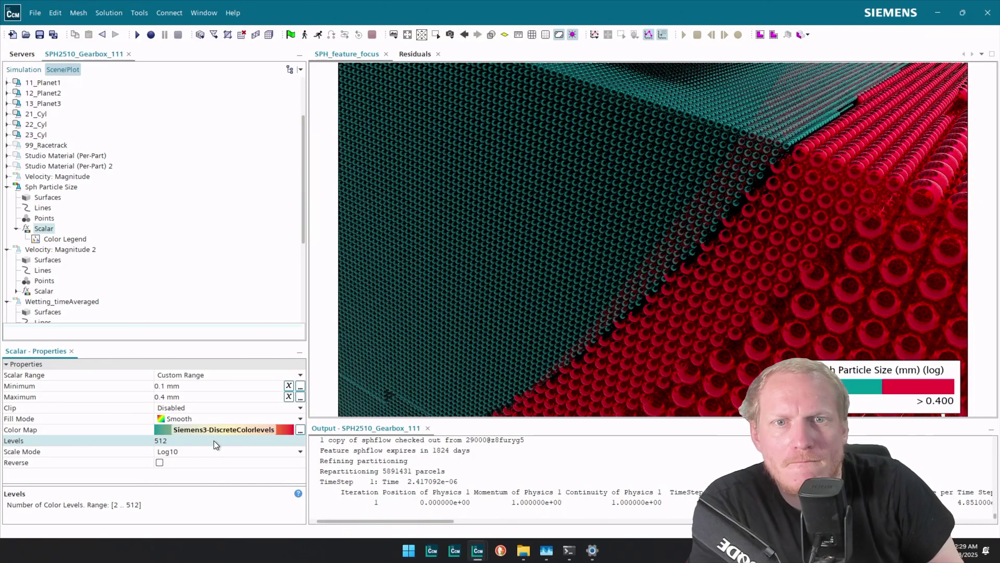
{"action": "key", "text": "Return"}
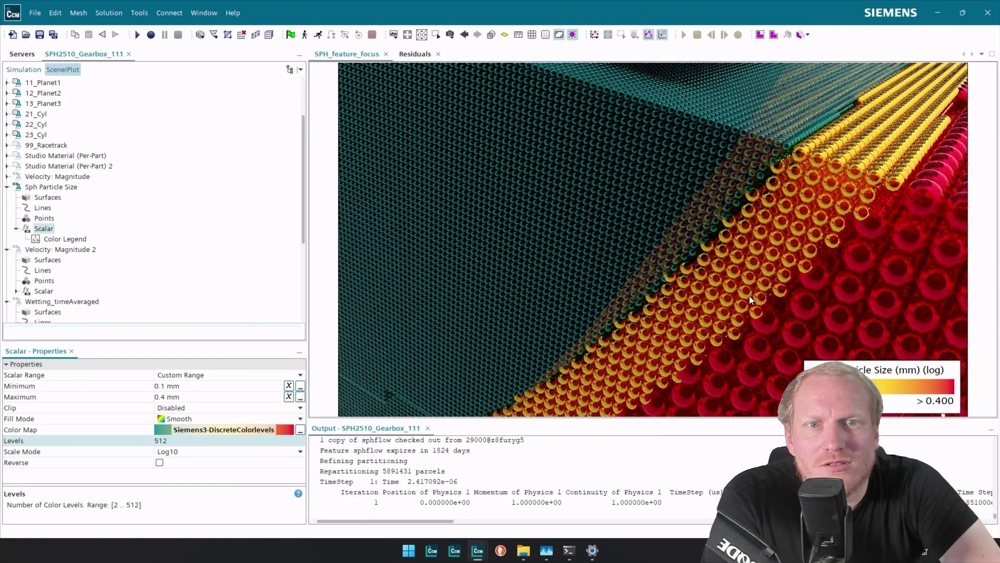
Step: Examine the oil around the gear from several angles and distances for the distribution of particle size colors
{"action": "scroll", "coordinate": [752, 304], "scroll_direction": "down", "scroll_amount": 5}
{"action": "left_click_drag", "start_coordinate": [745, 302], "coordinate": [755, 266]}
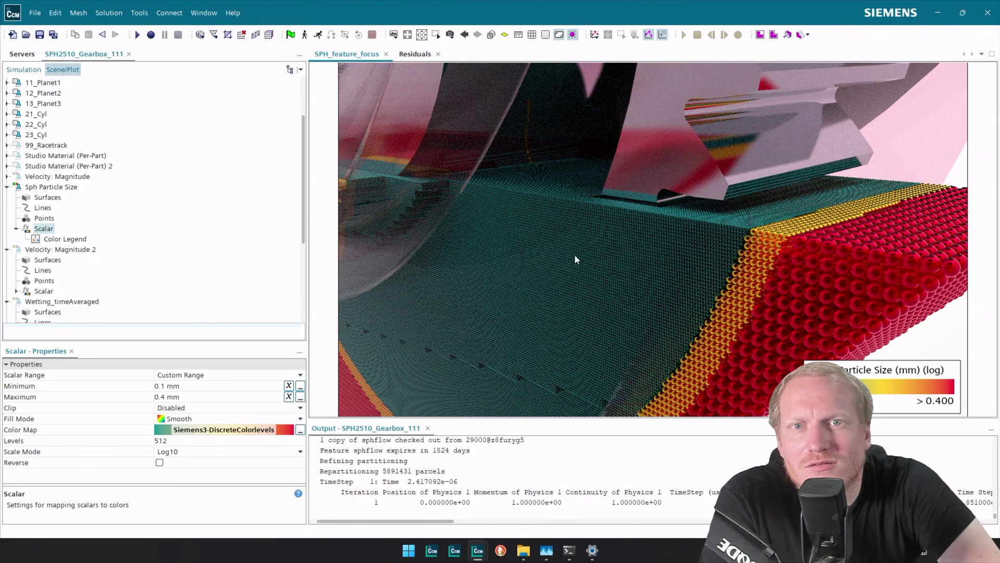
{"action": "scroll", "coordinate": [602, 213], "scroll_direction": "down", "scroll_amount": 6}
{"action": "scroll", "coordinate": [614, 250], "scroll_direction": "down", "scroll_amount": 4}
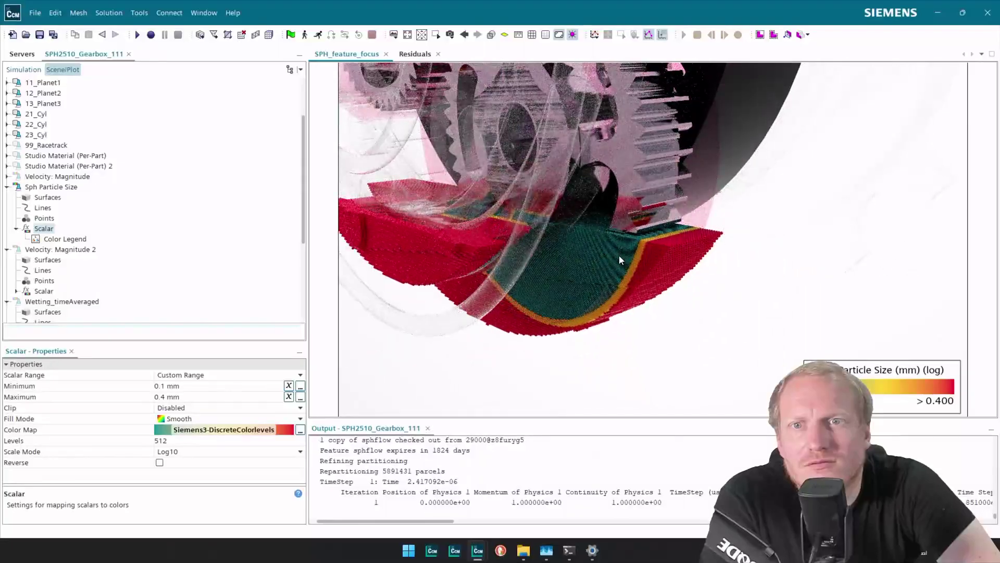
{"action": "right_click_drag", "start_coordinate": [619, 255], "coordinate": [655, 299]}
{"action": "mouse_move", "coordinate": [640, 306]}
{"action": "left_mouse_down"}
{"action": "mouse_move", "coordinate": [606, 298]}
{"action": "mouse_move", "coordinate": [632, 317]}
{"action": "mouse_move", "coordinate": [646, 311]}
{"action": "left_mouse_up"}
{"action": "scroll", "coordinate": [652, 308], "scroll_direction": "up", "scroll_amount": 2}
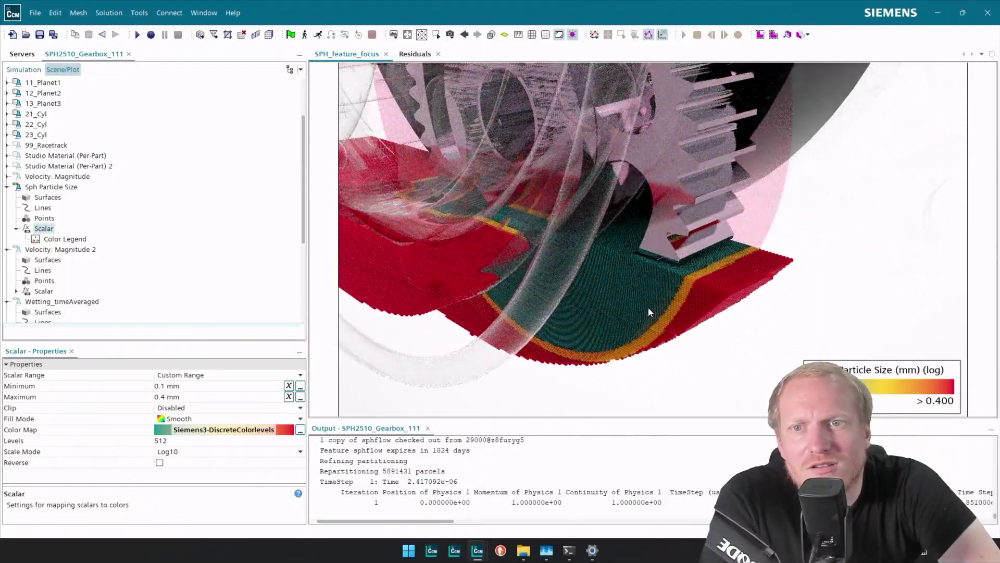
{"action": "left_click_drag", "start_coordinate": [579, 300], "coordinate": [587, 286]}
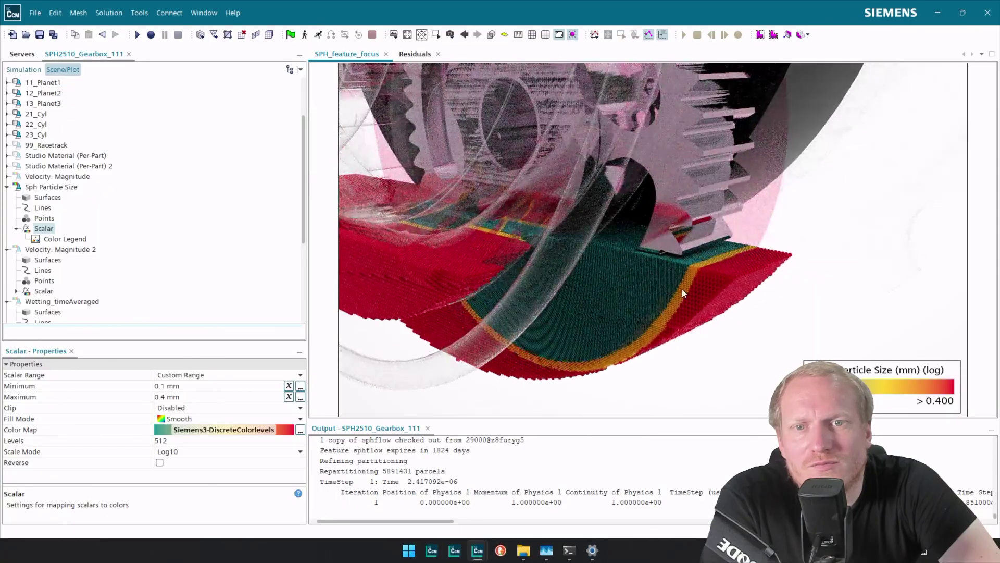
{"action": "left_click_drag", "start_coordinate": [690, 286], "coordinate": [721, 308]}
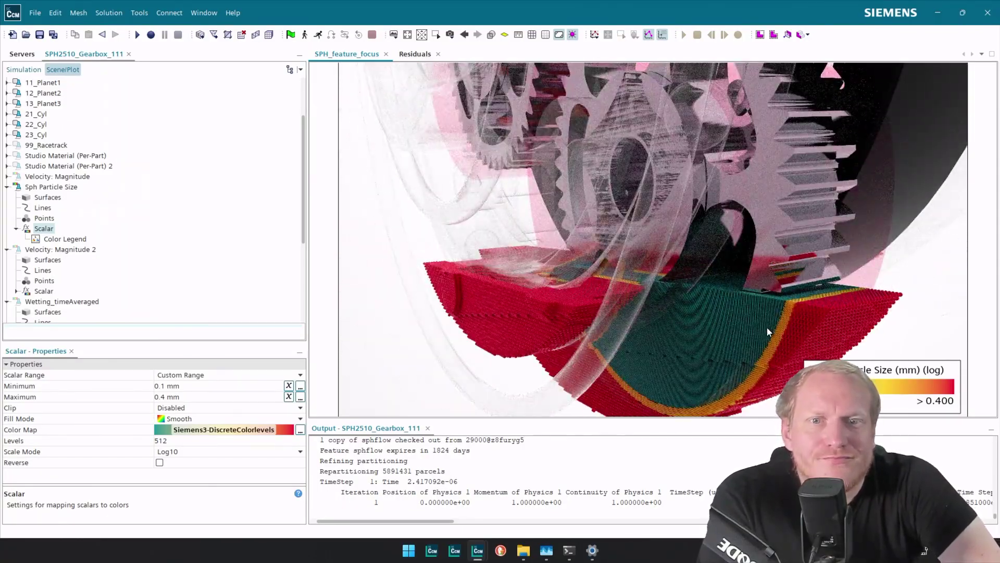
Step: Reverse the color mapping of the particle size scalar and switch its color map to Siemens
{"action": "left_click", "coordinate": [160, 462]}
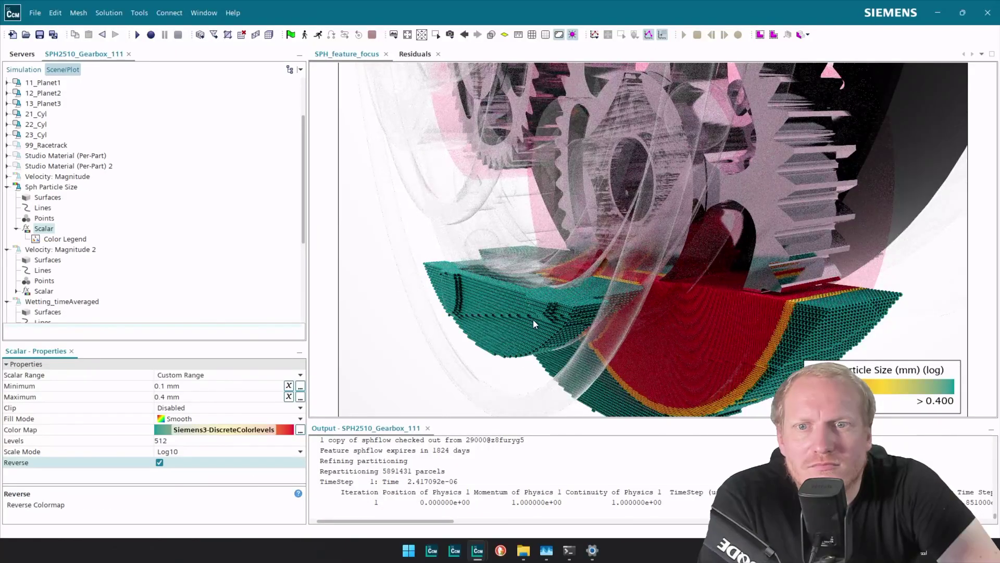
{"action": "left_click", "coordinate": [230, 430]}
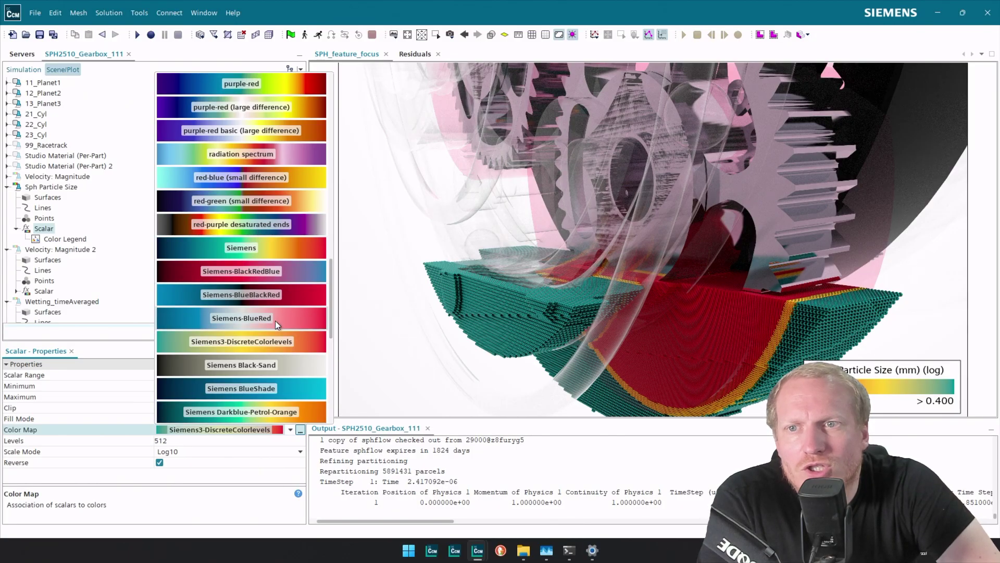
{"action": "left_click", "coordinate": [278, 246]}
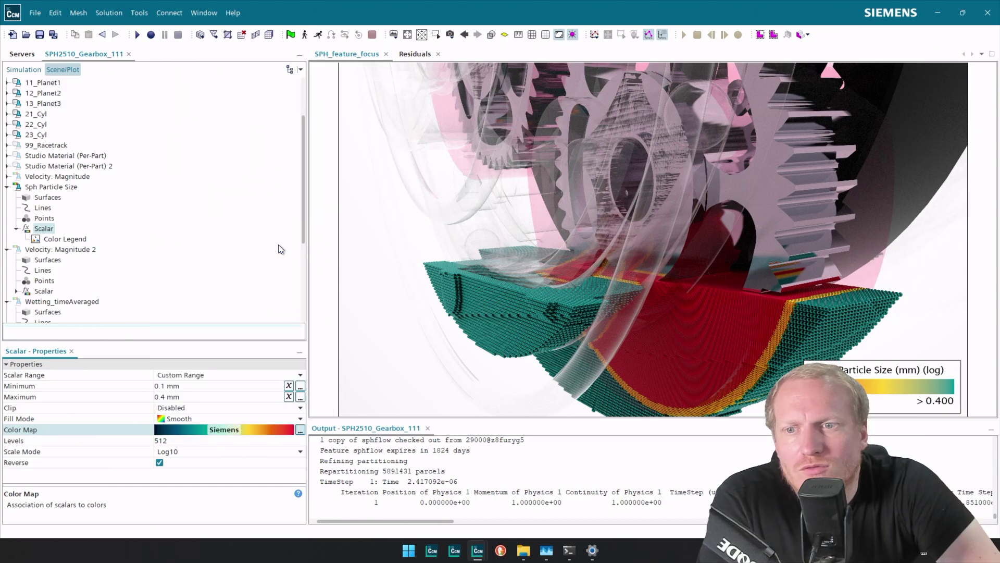
{"action": "left_click", "coordinate": [301, 432]}
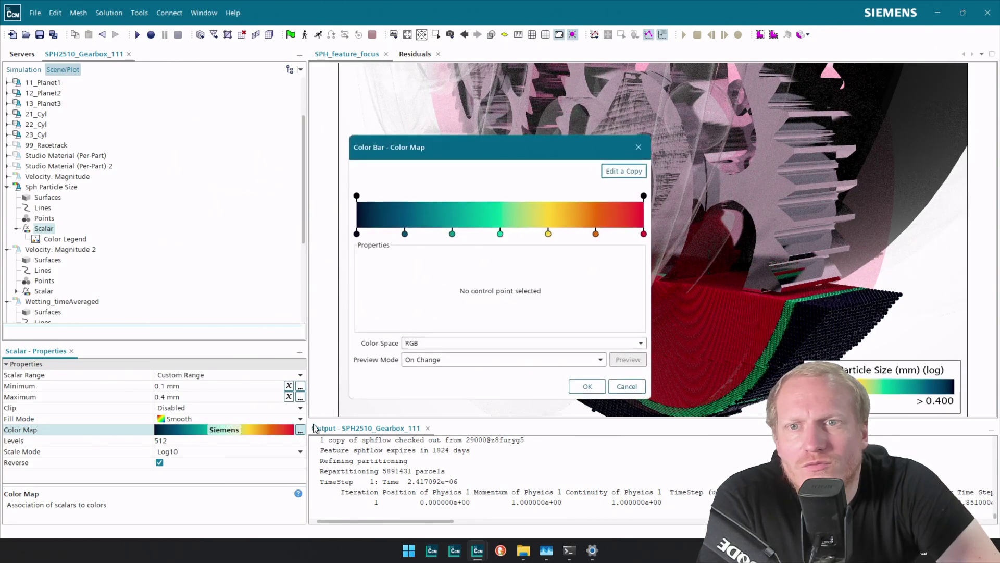
{"action": "left_click", "coordinate": [624, 171]}
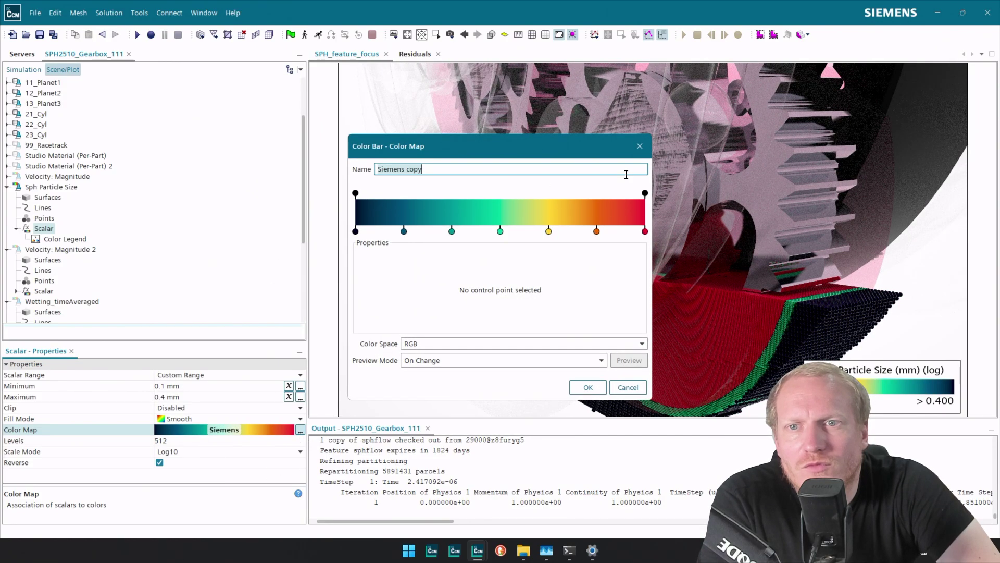
{"action": "left_click", "coordinate": [449, 172]}
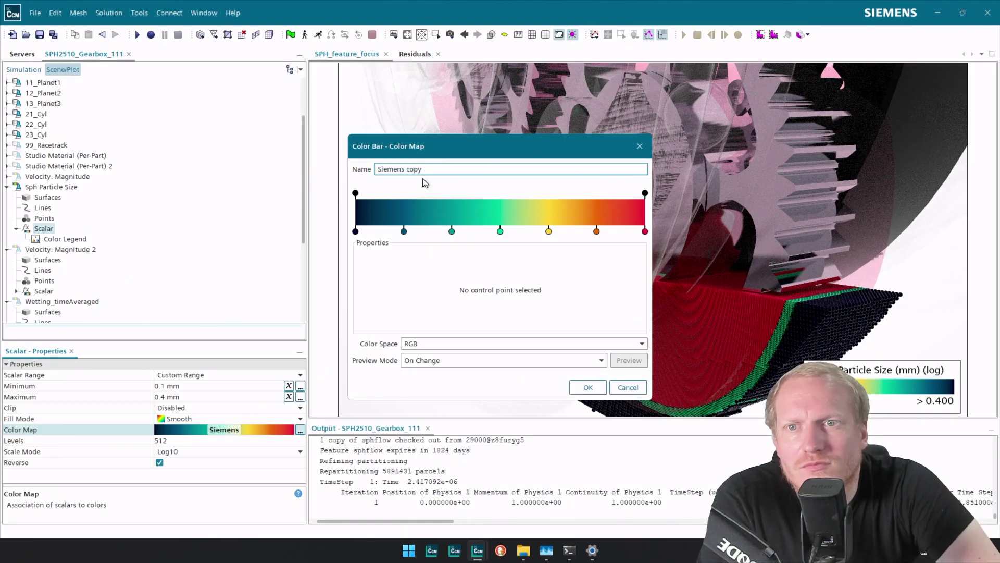
{"action": "left_click", "coordinate": [629, 388]}
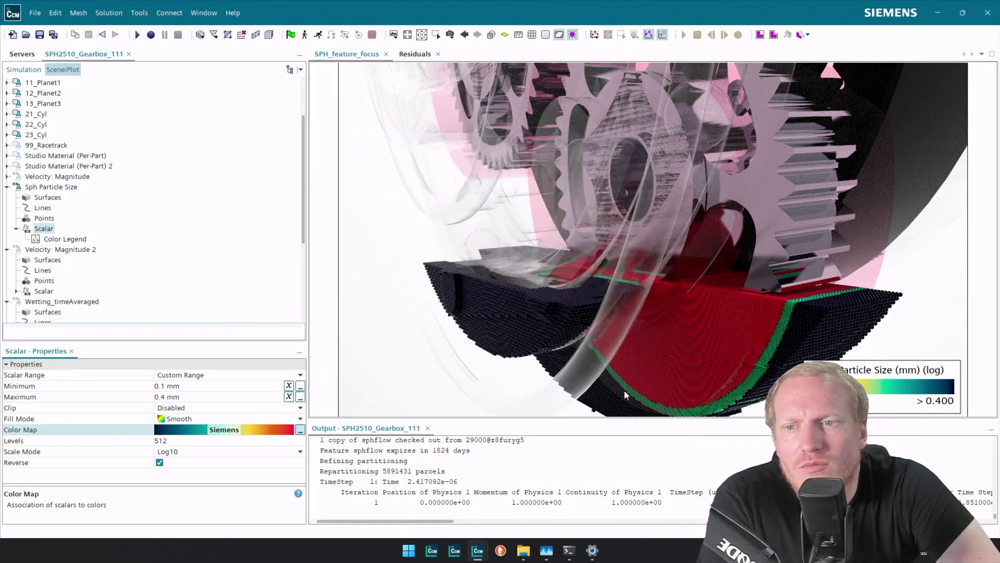
Step: Try the Siemens Petrol-Orange color map on the particle size scalar
{"action": "left_click", "coordinate": [238, 429]}
{"action": "scroll", "coordinate": [239, 353], "scroll_direction": "up", "scroll_amount": 6}
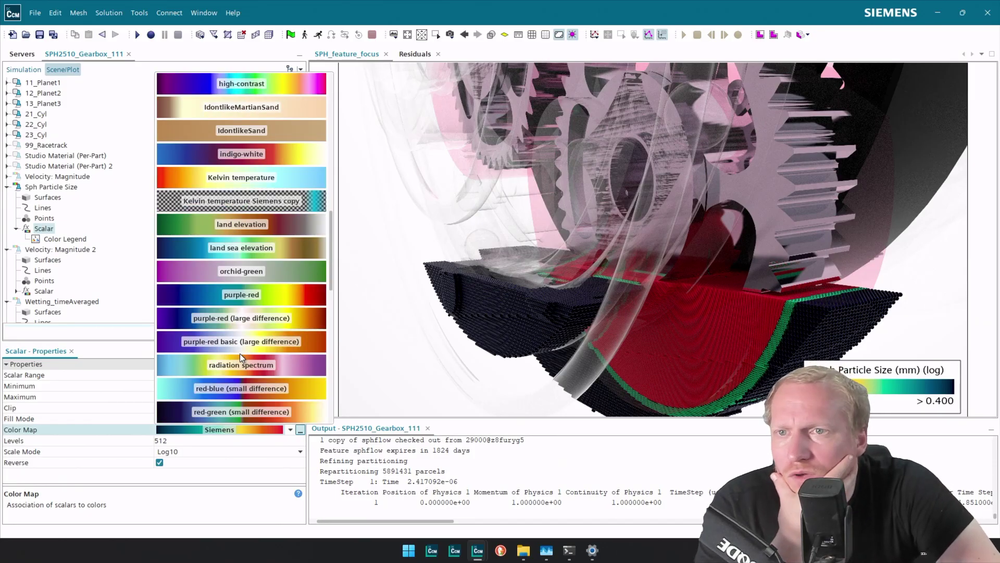
{"action": "scroll", "coordinate": [279, 289], "scroll_direction": "up", "scroll_amount": 3}
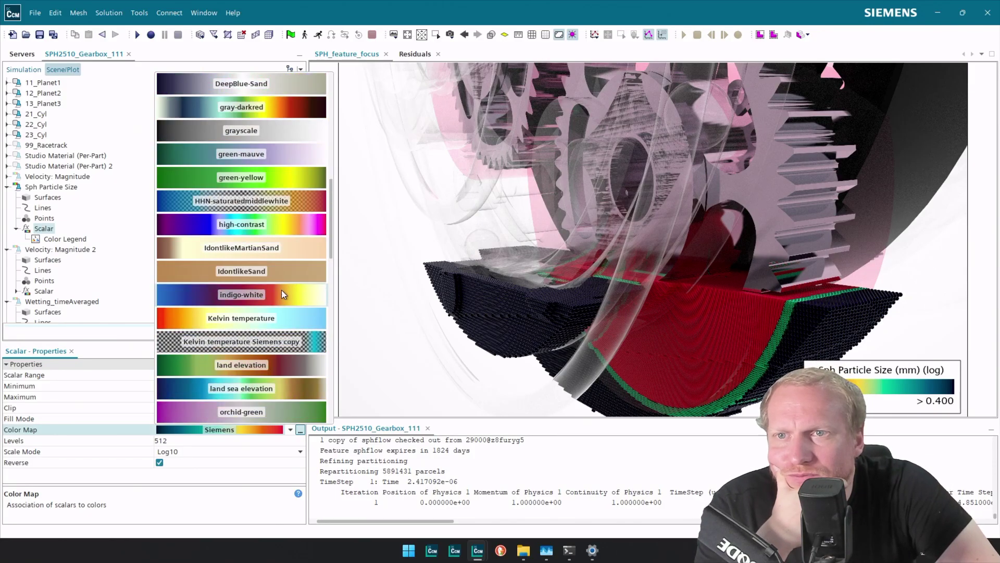
{"action": "scroll", "coordinate": [286, 300], "scroll_direction": "up", "scroll_amount": 1}
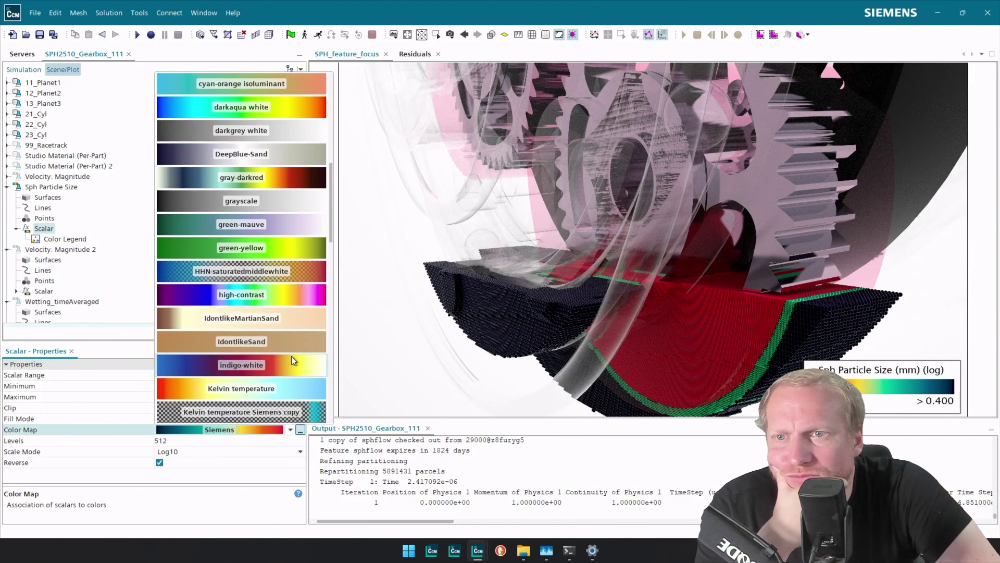
{"action": "scroll", "coordinate": [292, 359], "scroll_direction": "up", "scroll_amount": 5}
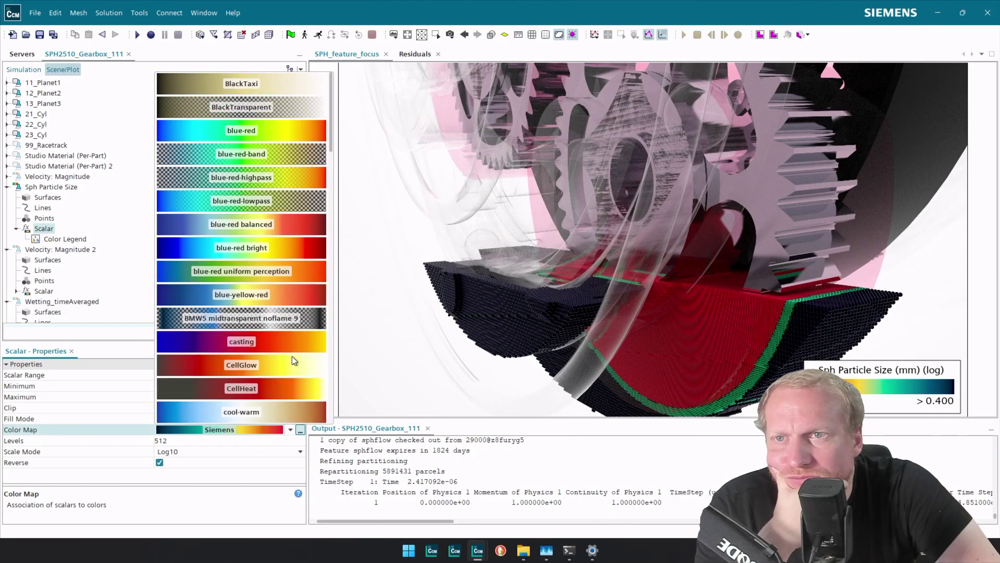
{"action": "scroll", "coordinate": [292, 358], "scroll_direction": "down", "scroll_amount": 10}
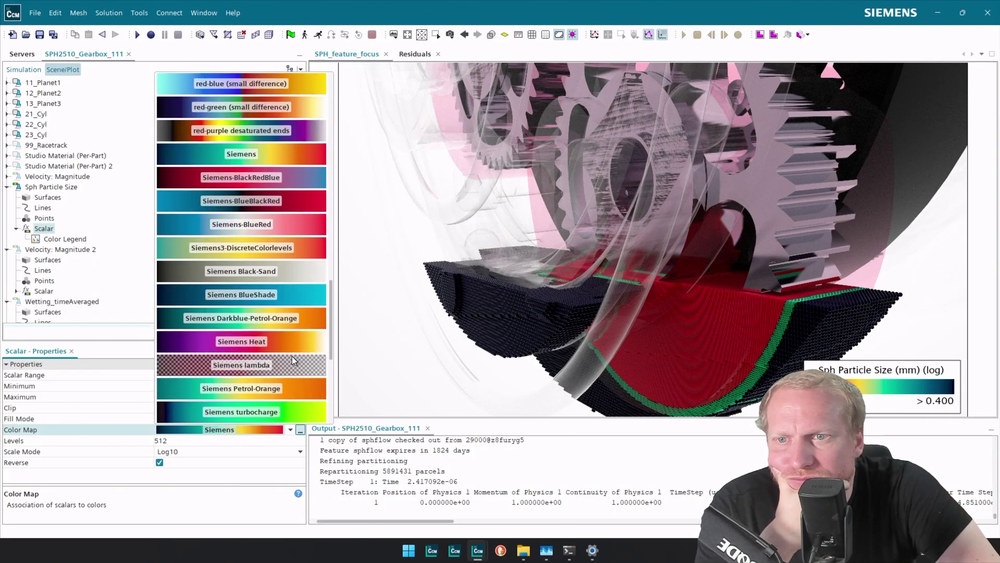
{"action": "scroll", "coordinate": [292, 387], "scroll_direction": "down", "scroll_amount": 1}
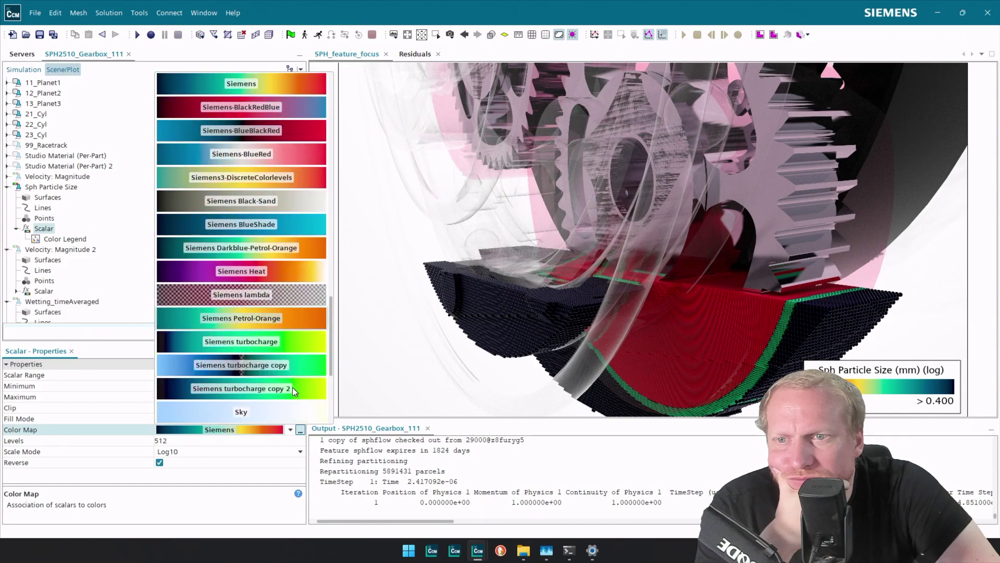
{"action": "left_click", "coordinate": [285, 325]}
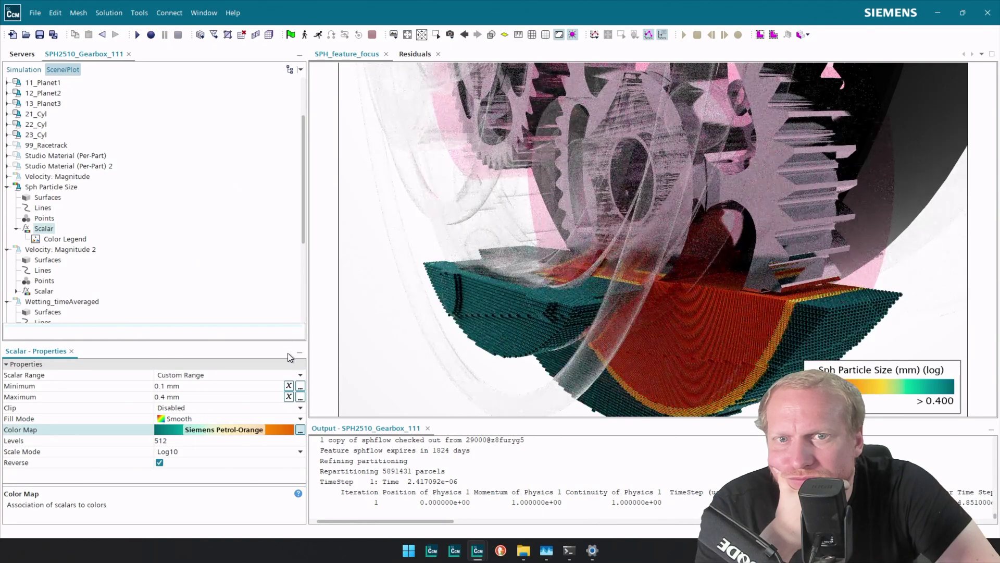
Step: Switch the color map of the particle size scalar to Siemens BlueShade
{"action": "left_click", "coordinate": [255, 427]}
{"action": "scroll", "coordinate": [295, 345], "scroll_direction": "down", "scroll_amount": 3}
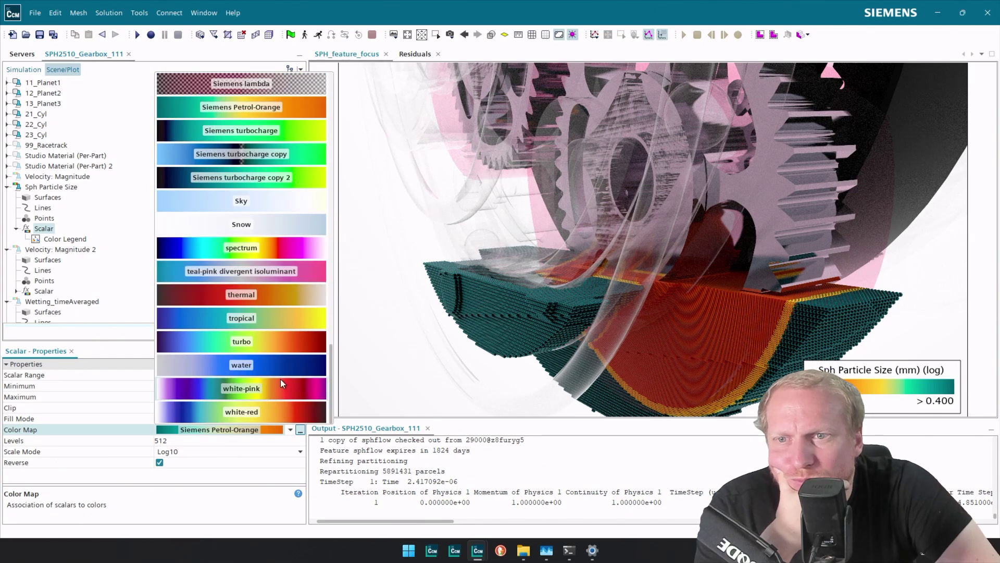
{"action": "scroll", "coordinate": [280, 379], "scroll_direction": "up", "scroll_amount": 4}
{"action": "left_click", "coordinate": [280, 291]}
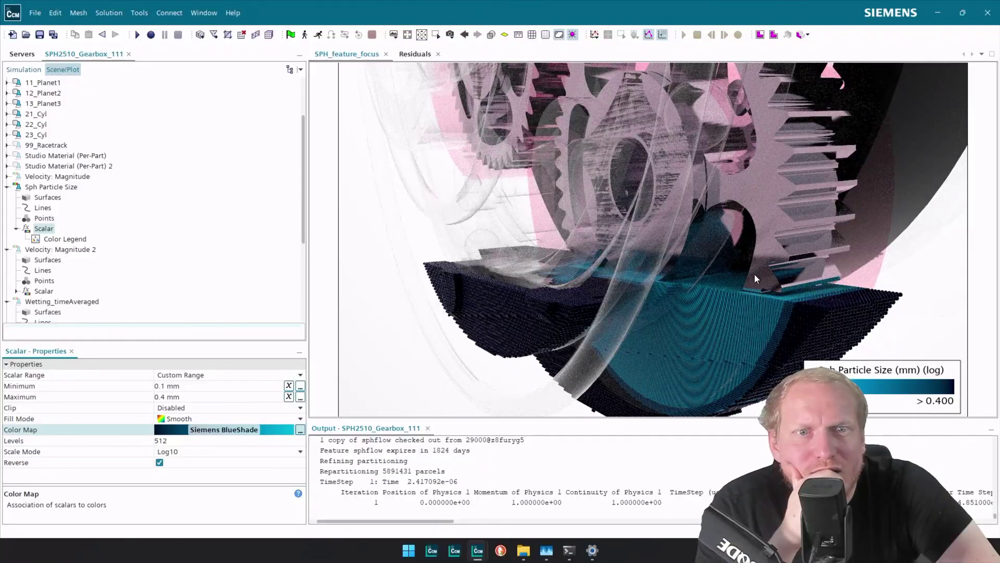
Step: Examine the oil beneath the gear tooth in close-up, at the transition between fine and coarse particles
{"action": "left_click_drag", "start_coordinate": [779, 289], "coordinate": [931, 267]}
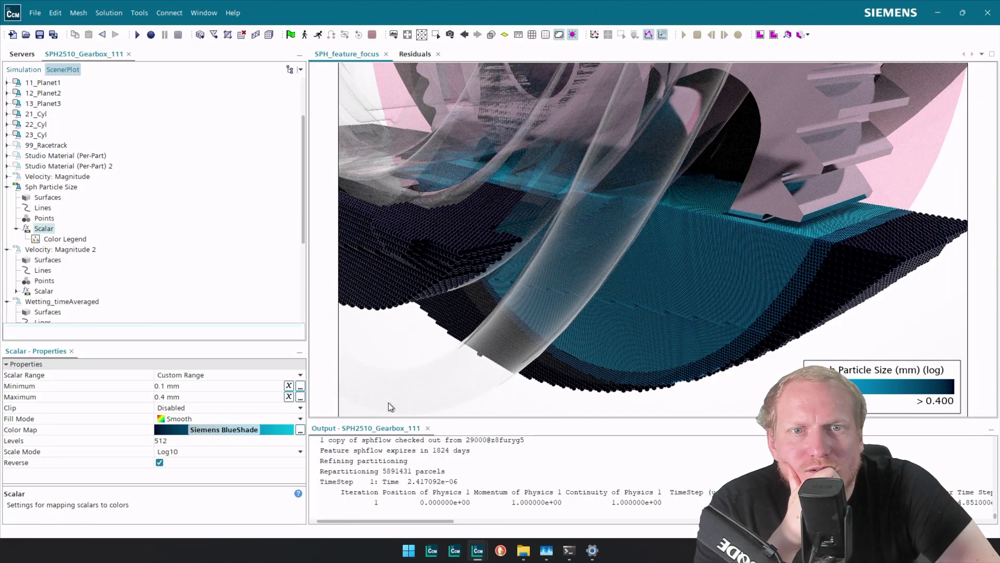
{"action": "scroll", "coordinate": [802, 245], "scroll_direction": "up", "scroll_amount": 5}
{"action": "right_click_drag", "start_coordinate": [811, 247], "coordinate": [673, 296]}
{"action": "scroll", "coordinate": [756, 267], "scroll_direction": "up", "scroll_amount": 4}
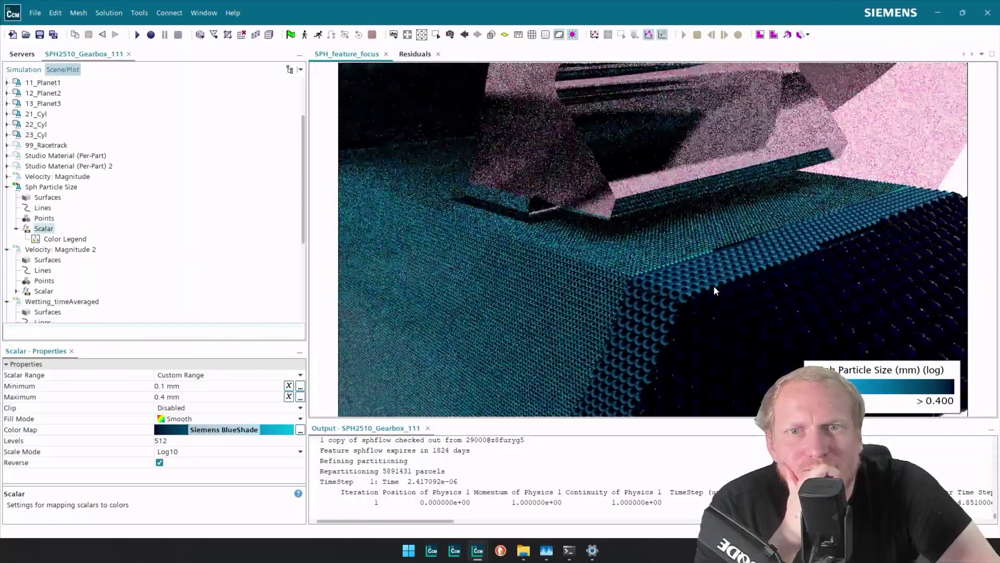
{"action": "right_click_drag", "start_coordinate": [704, 290], "coordinate": [621, 286]}
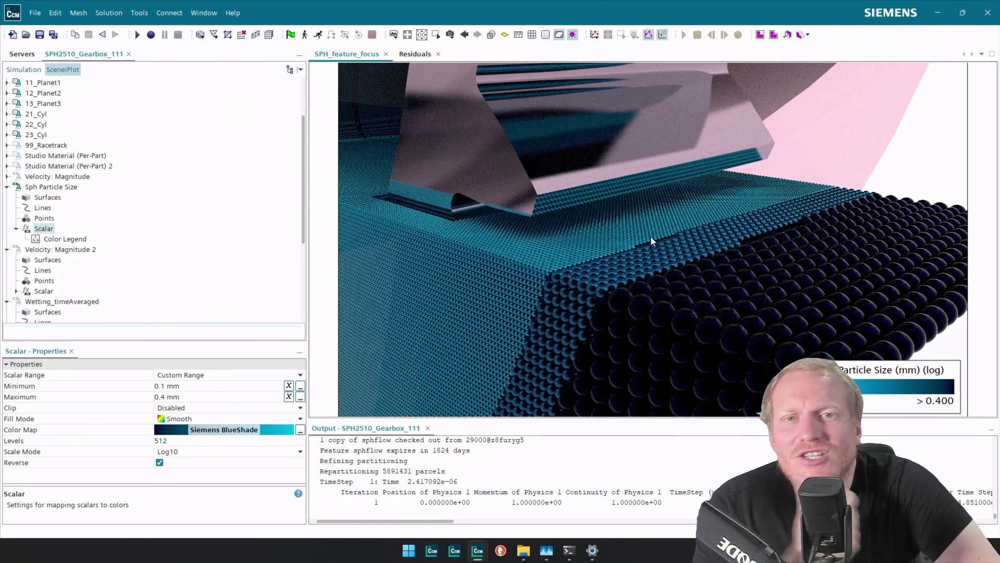
{"action": "right_click_drag", "start_coordinate": [651, 237], "coordinate": [663, 251]}
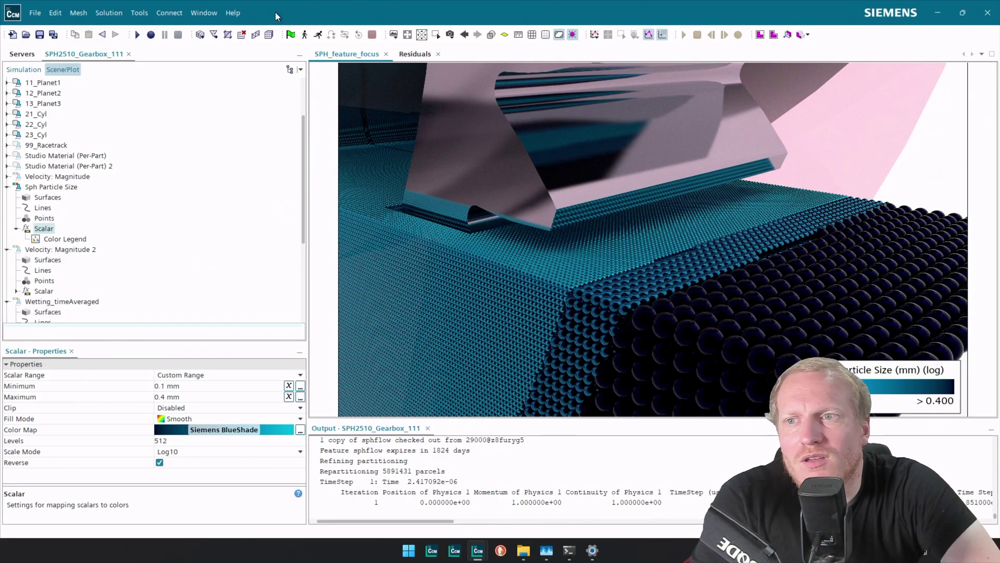
{"action": "left_click", "coordinate": [6, 187]}
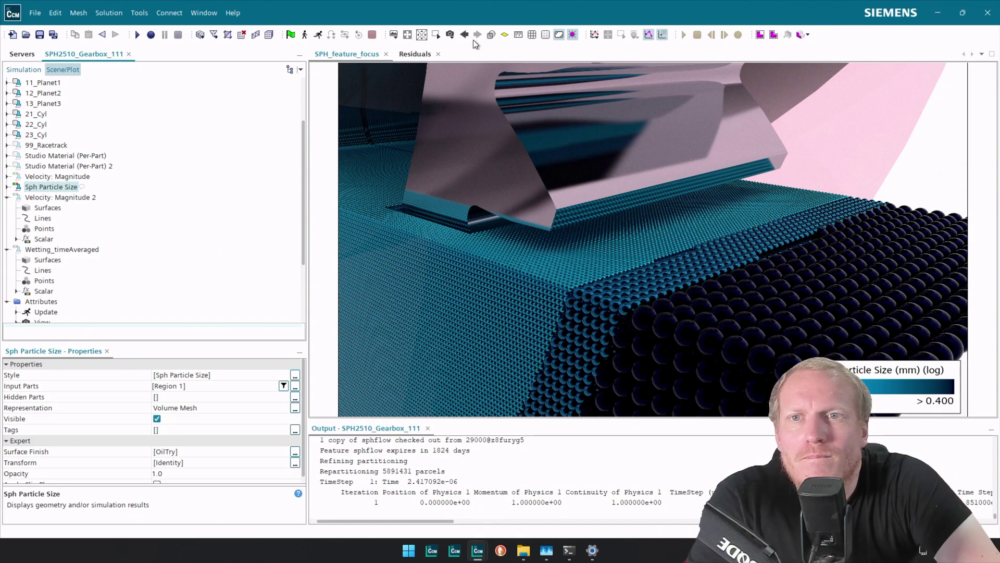
{"action": "left_click", "coordinate": [450, 35]}
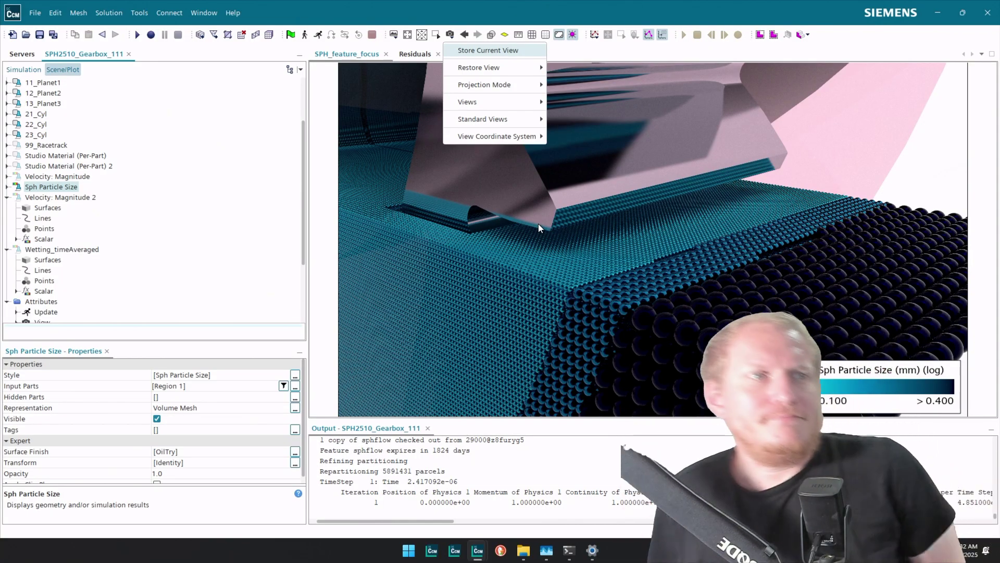
{"action": "left_click", "coordinate": [539, 223]}
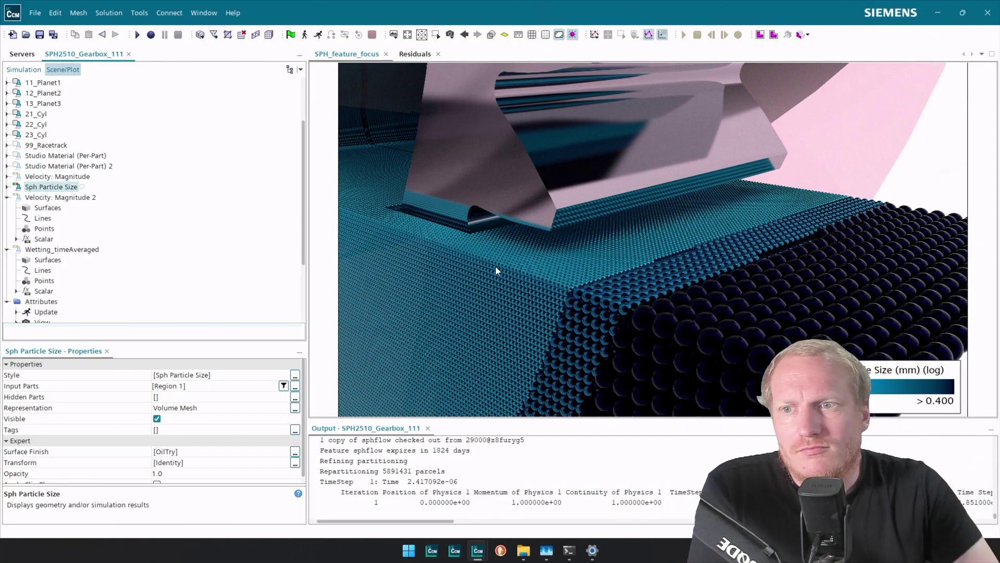
Step: Hide the legend of the SPH_feature_focus scene and shift the close-up slightly
{"action": "scroll", "coordinate": [71, 274], "scroll_direction": "down", "scroll_amount": 3}
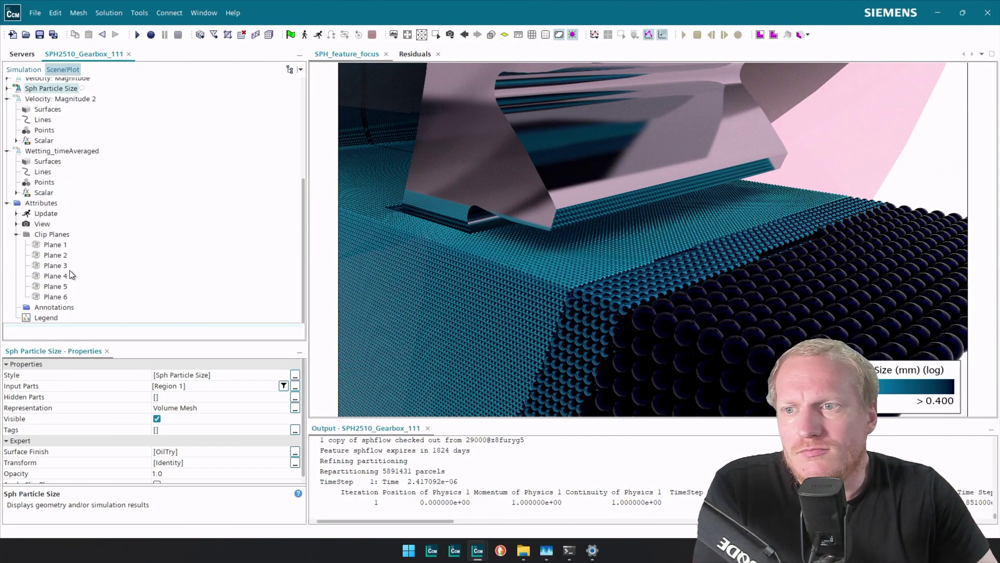
{"action": "left_click", "coordinate": [45, 318]}
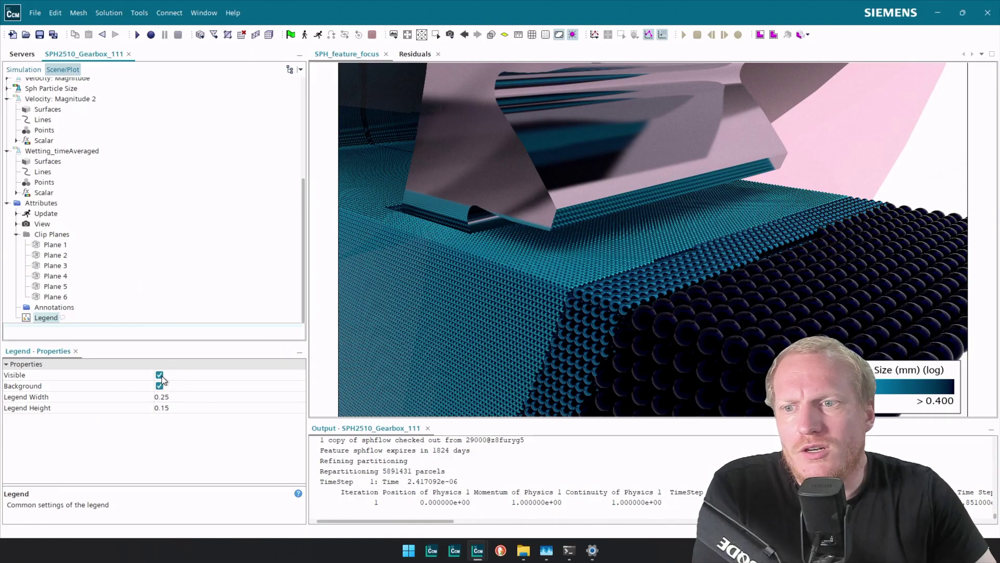
{"action": "left_click", "coordinate": [159, 375]}
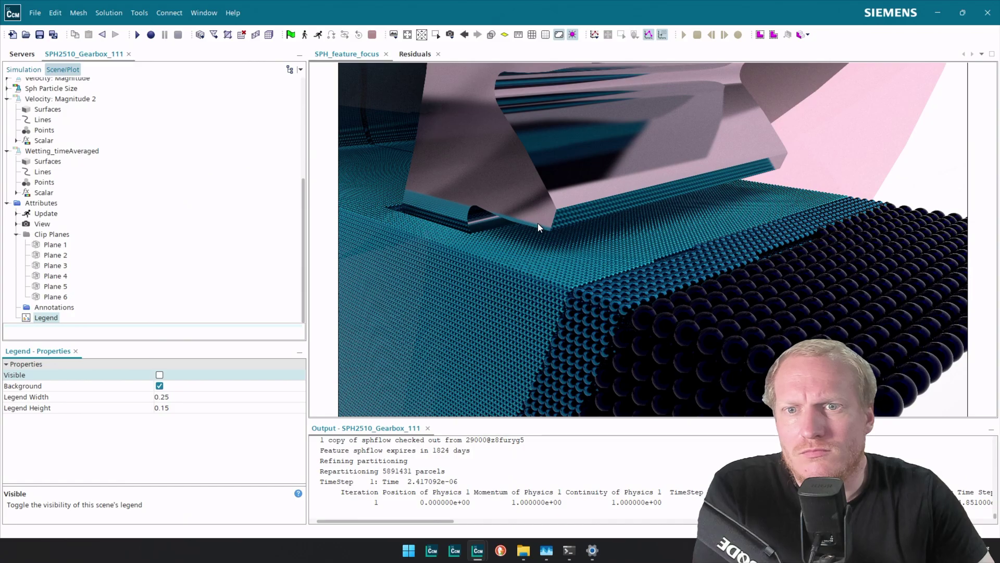
{"action": "right_click_drag", "start_coordinate": [538, 223], "coordinate": [551, 225]}
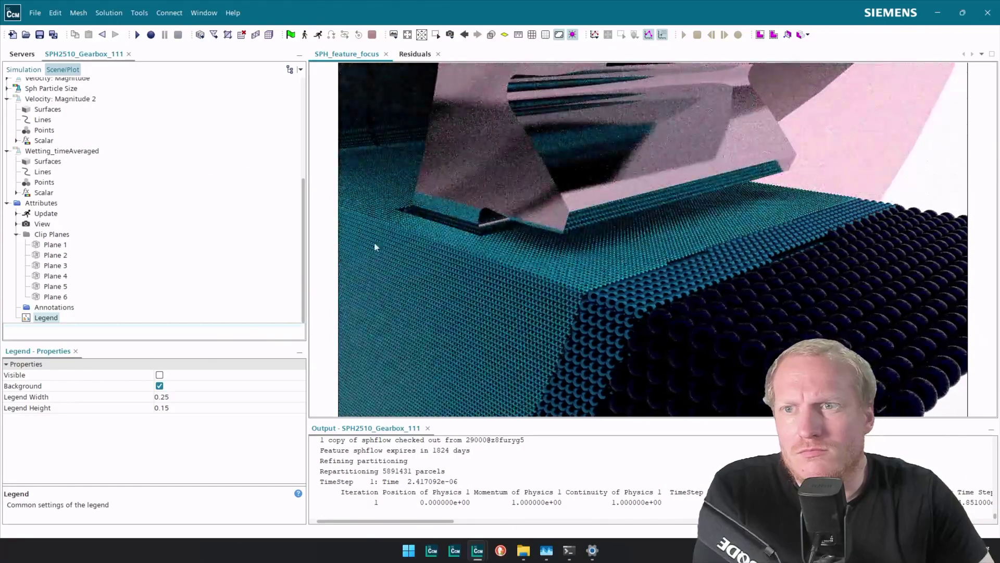
Step: Create a new solution history file named sph_adapt in the 2510 folder
{"action": "scroll", "coordinate": [165, 178], "scroll_direction": "up", "scroll_amount": 10}
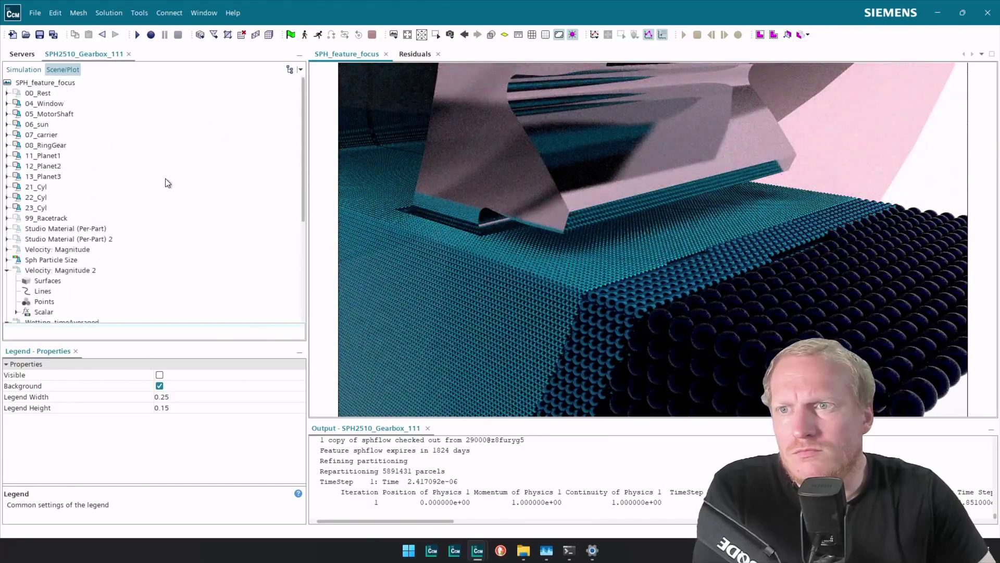
{"action": "left_click", "coordinate": [16, 68]}
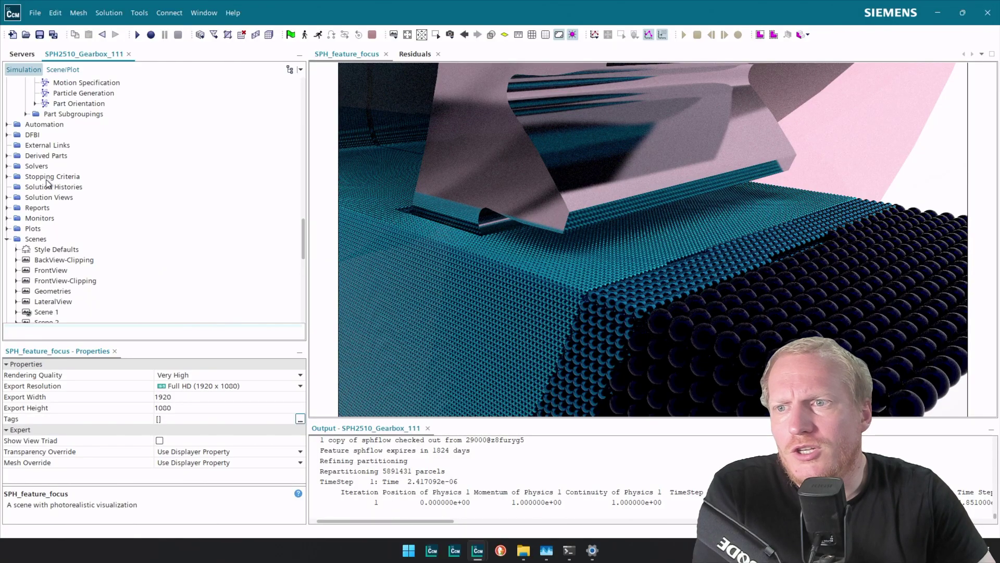
{"action": "right_click", "coordinate": [41, 188]}
{"action": "left_click", "coordinate": [72, 192]}
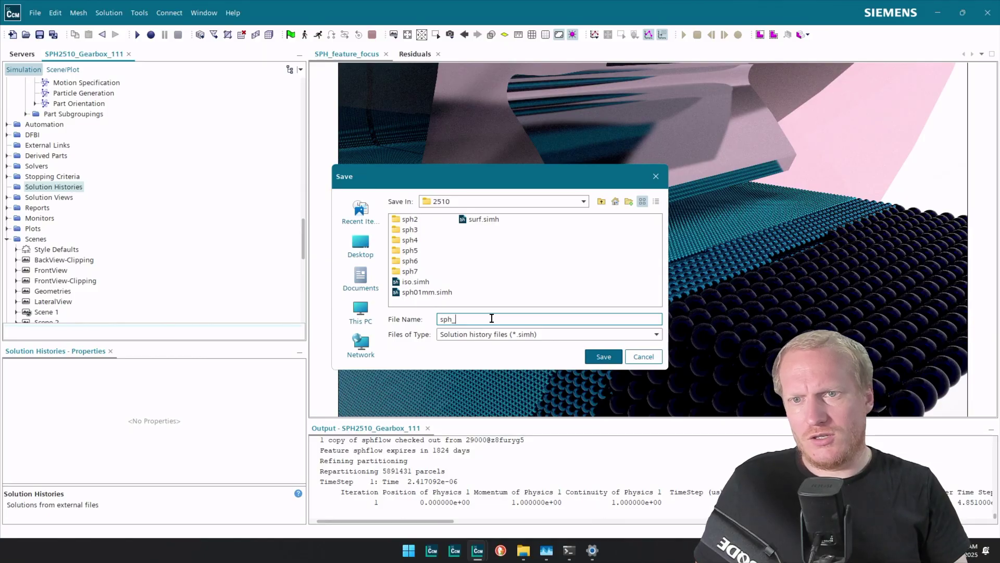
{"action": "type", "text": "sph_adapt"}
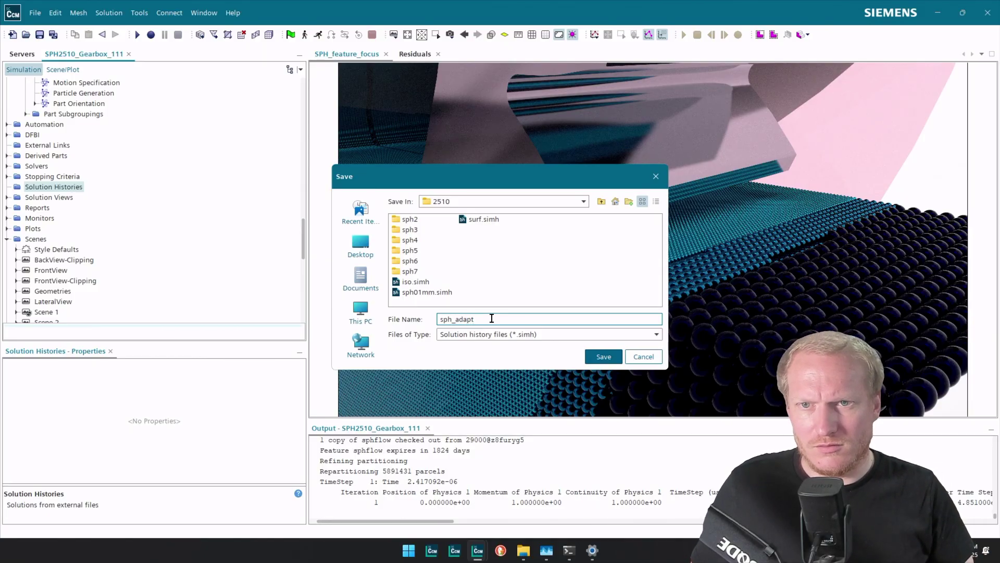
{"action": "key", "text": "Return"}
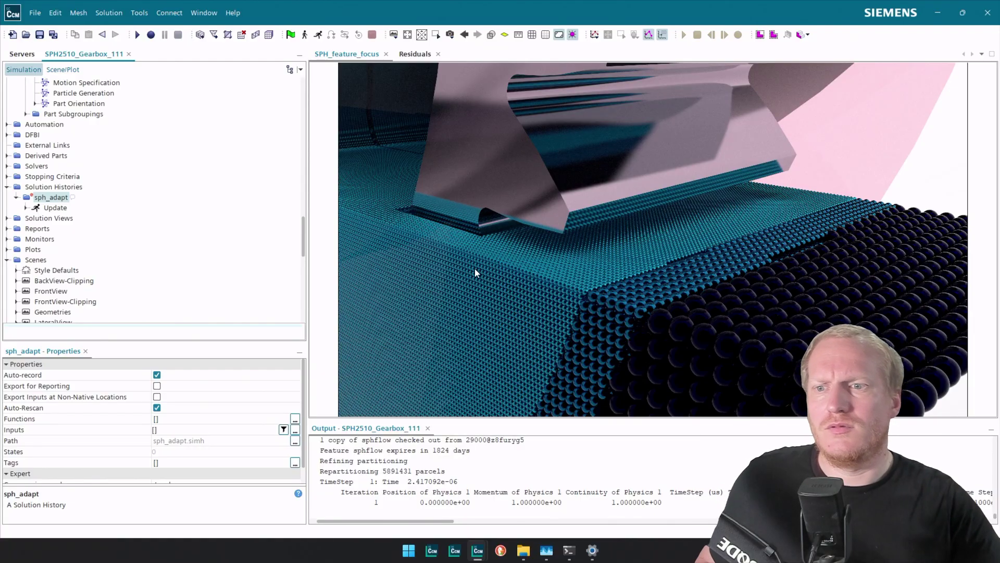
Step: Set the compression mode of the sph_adapt solution history to Off
{"action": "right_click", "coordinate": [44, 209]}
{"action": "left_click", "coordinate": [51, 197]}
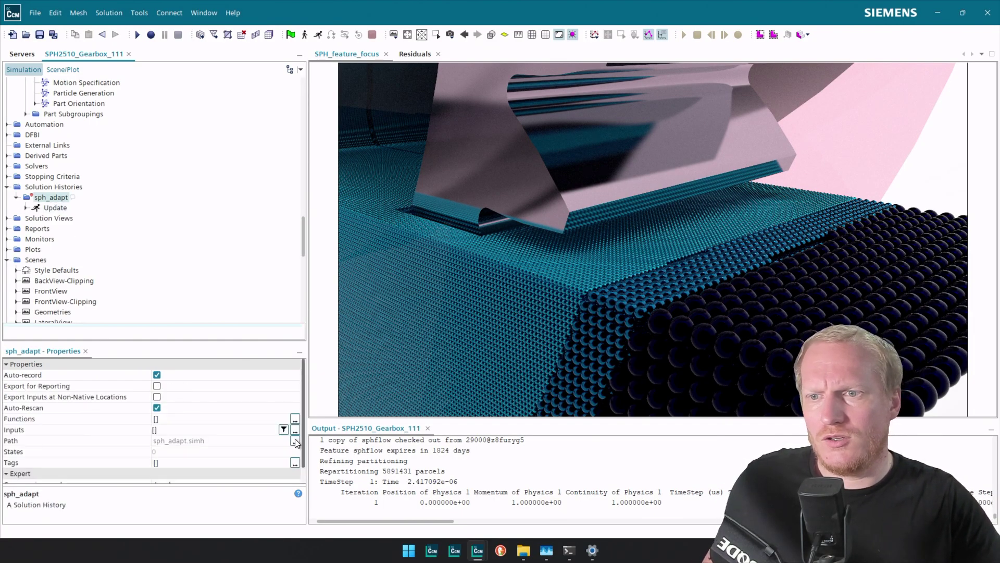
{"action": "scroll", "coordinate": [233, 421], "scroll_direction": "down", "scroll_amount": 1}
{"action": "left_click", "coordinate": [229, 469]}
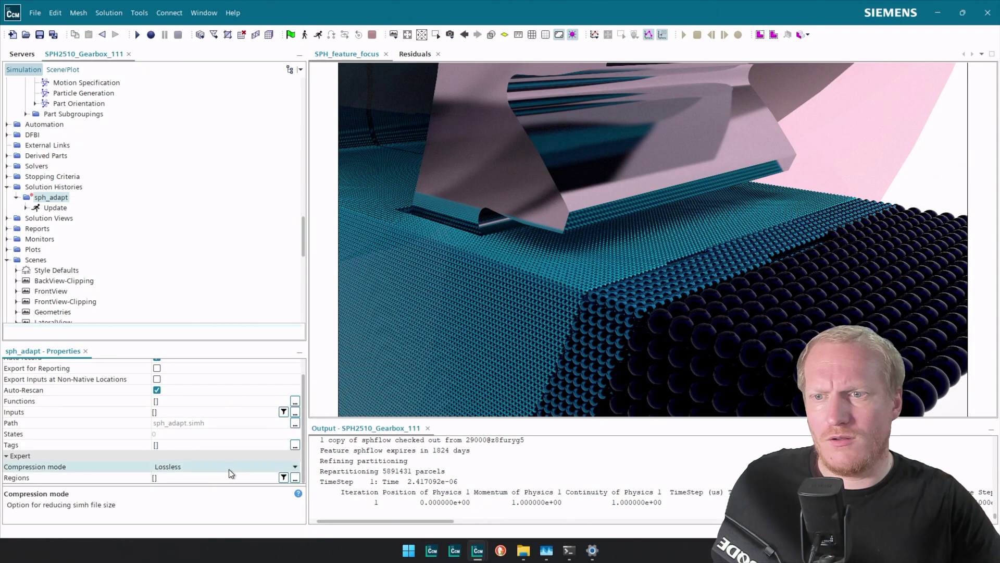
{"action": "left_click", "coordinate": [229, 469]}
Step: Assign Region 1 as the region whose solution data sph_adapt saves
{"action": "left_click", "coordinate": [204, 478]}
{"action": "left_click", "coordinate": [296, 478]}
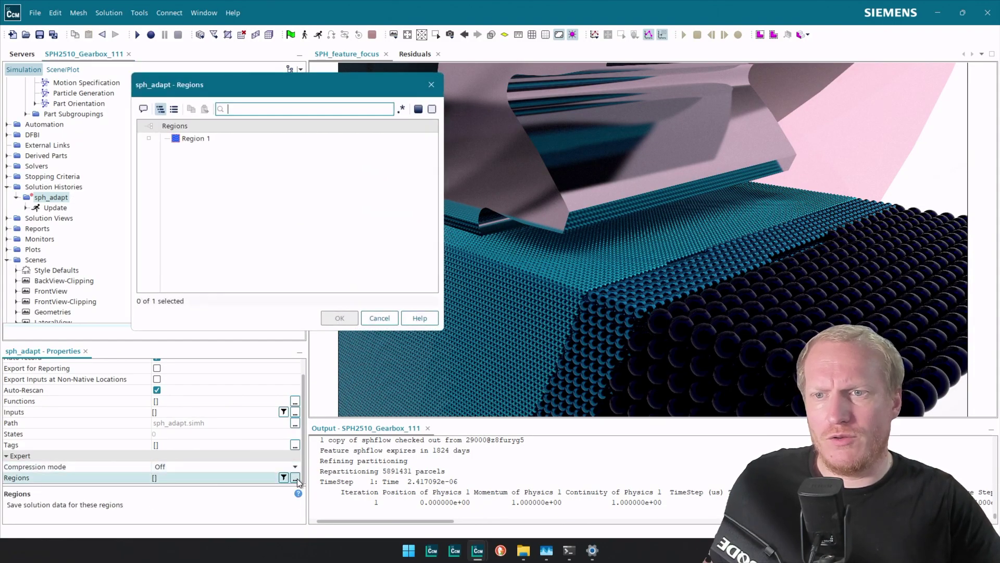
{"action": "left_click", "coordinate": [195, 139]}
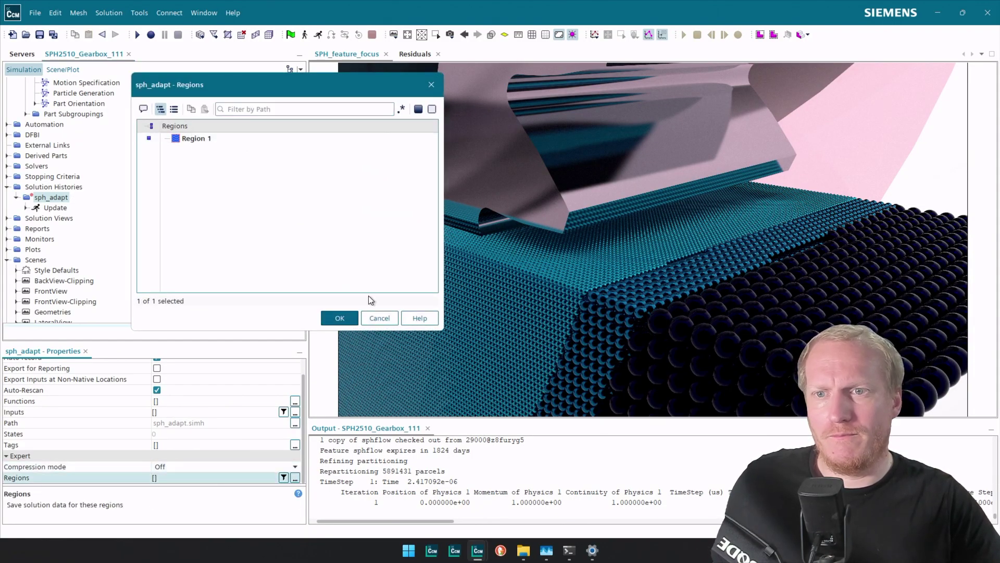
{"action": "left_click", "coordinate": [342, 317]}
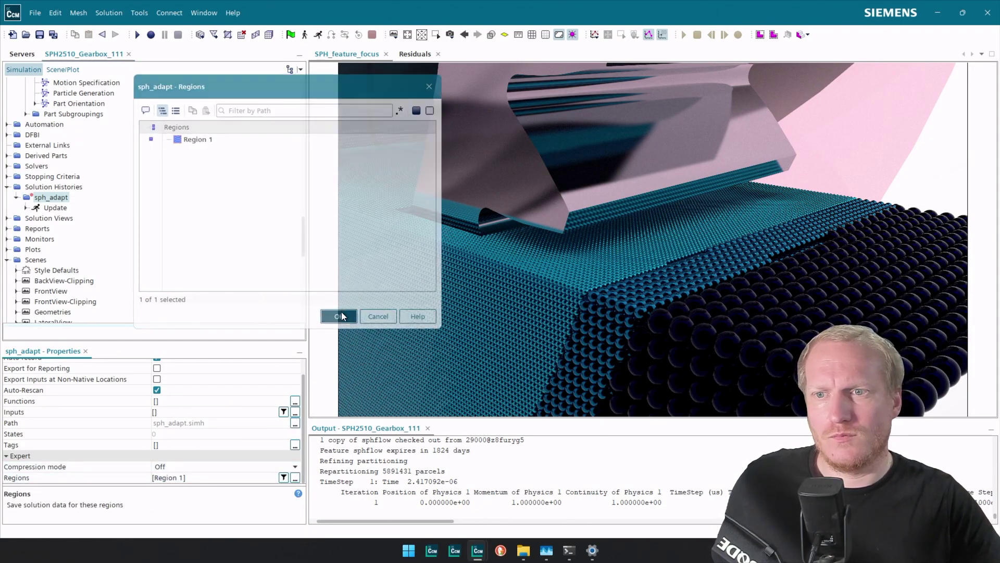
Step: Add Sph Particle Size to the field functions saved in the sph_adapt solution history
{"action": "left_click", "coordinate": [295, 401]}
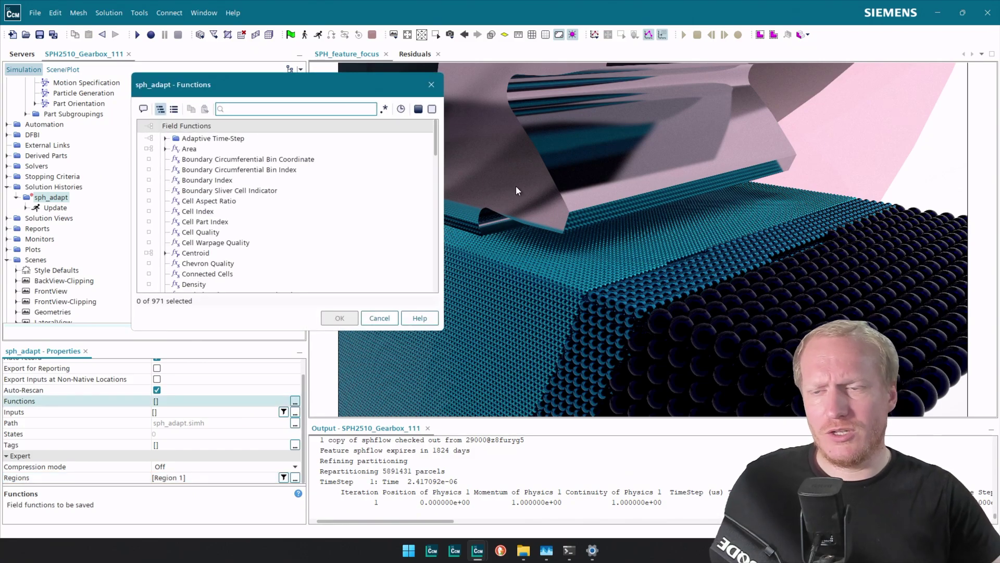
{"action": "type", "text": "siz"}
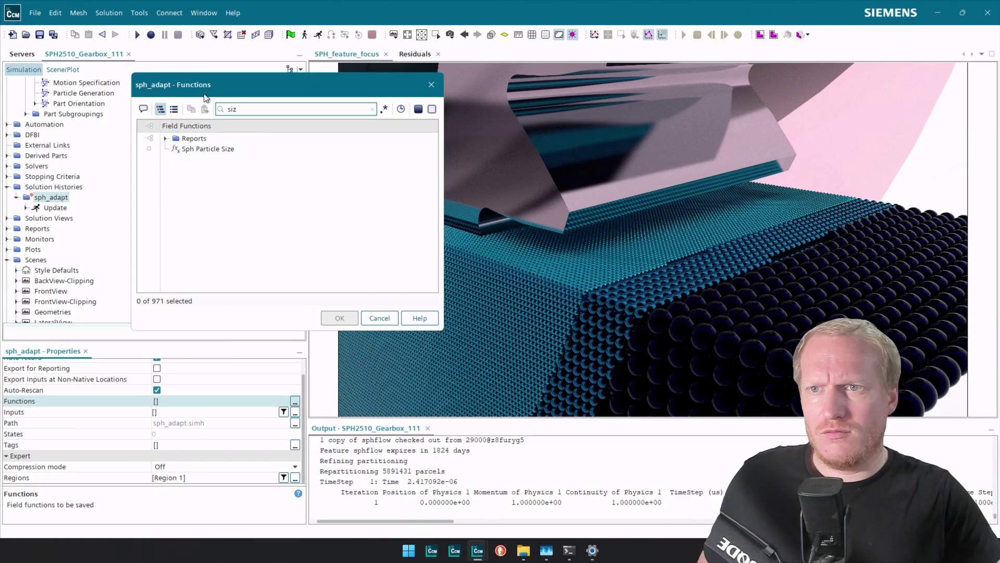
{"action": "left_click", "coordinate": [205, 149]}
{"action": "left_click", "coordinate": [339, 318]}
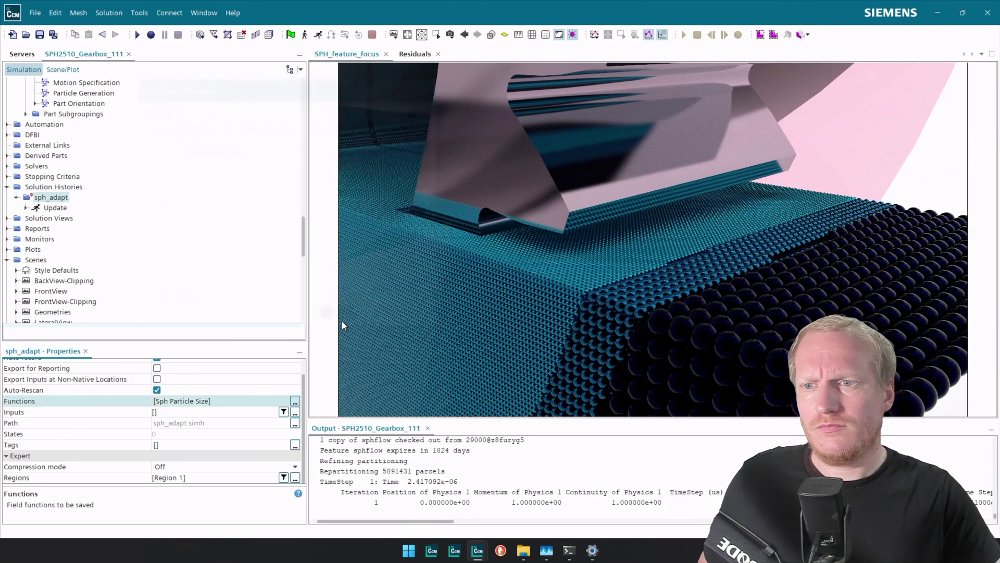
Step: Add the Lab Reference Frame velocity magnitude to the field functions saved in the sph_adapt solution history
{"action": "left_click", "coordinate": [295, 403]}
{"action": "type", "text": "velo"}
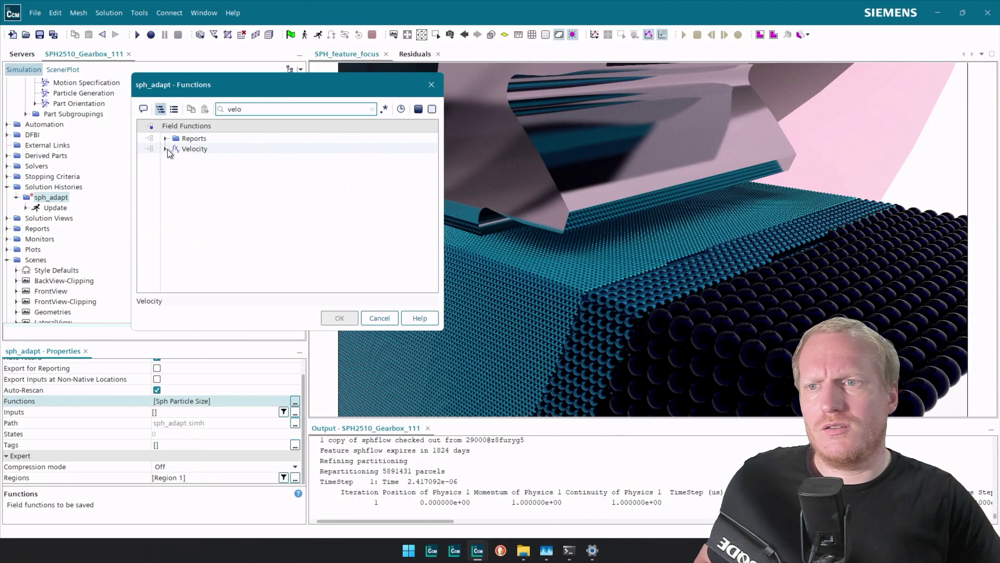
{"action": "left_click", "coordinate": [166, 149]}
{"action": "left_click", "coordinate": [175, 170]}
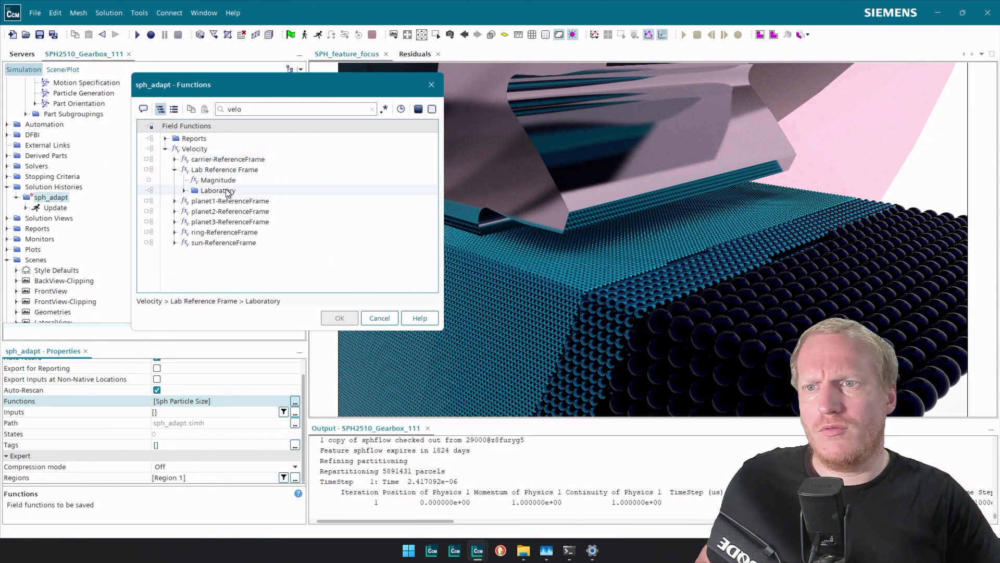
{"action": "left_click", "coordinate": [218, 181]}
{"action": "left_click", "coordinate": [346, 316]}
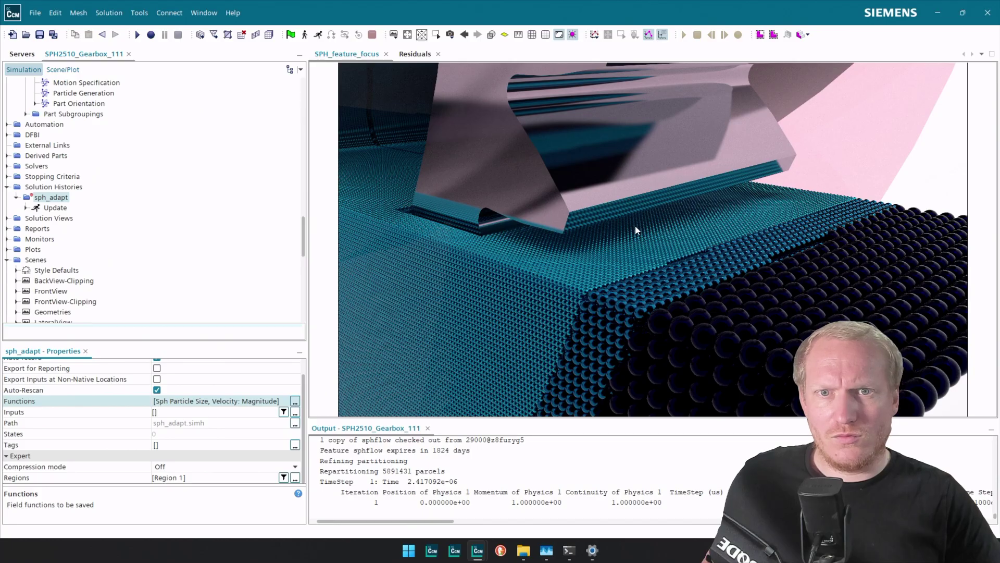
{"action": "left_click", "coordinate": [450, 34]}
{"action": "mouse_move", "coordinate": [494, 74]}
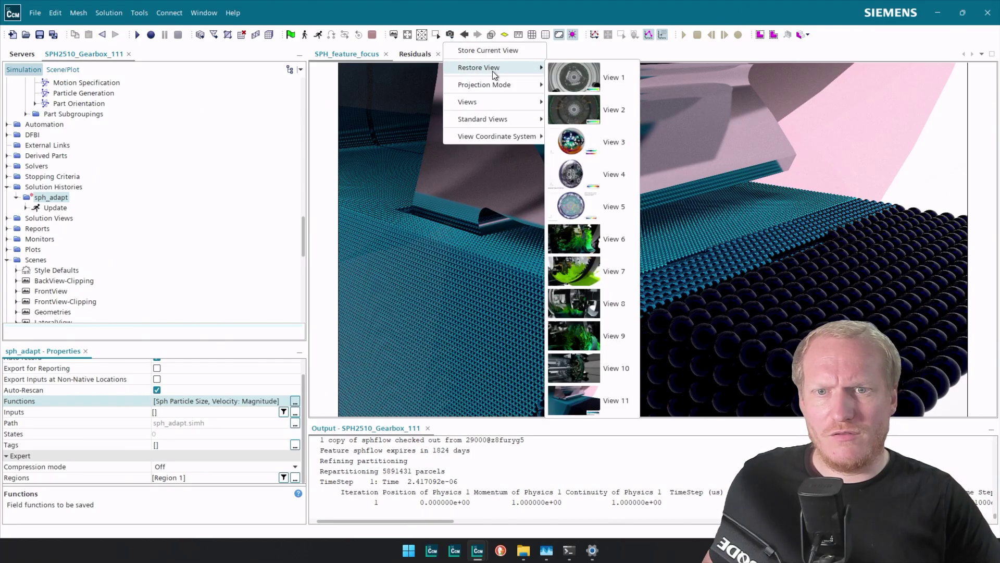
{"action": "left_click", "coordinate": [470, 10]}
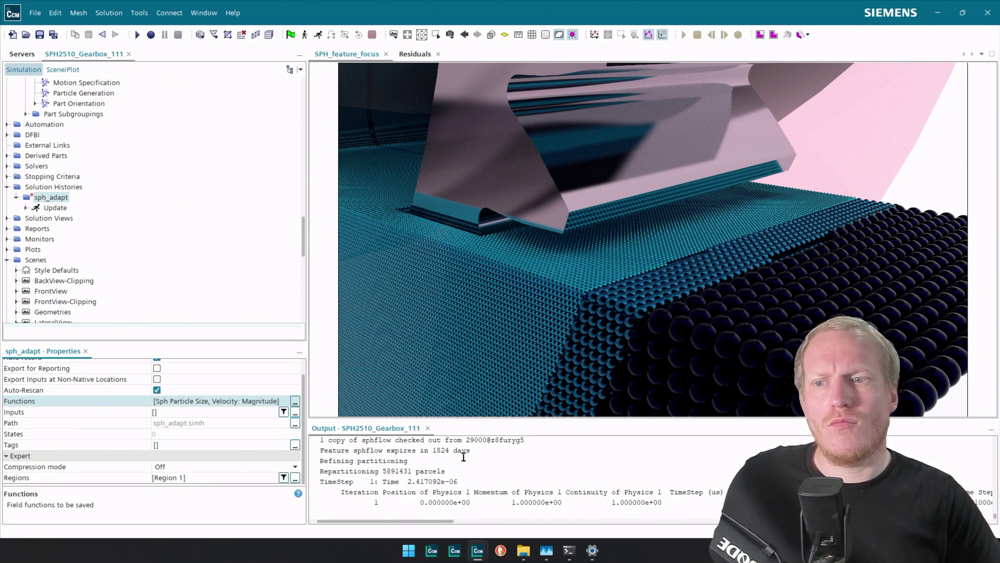
Step: Create a new screenplay based on the existing scene SPH_feature_focus
{"action": "scroll", "coordinate": [92, 218], "scroll_direction": "down", "scroll_amount": 7}
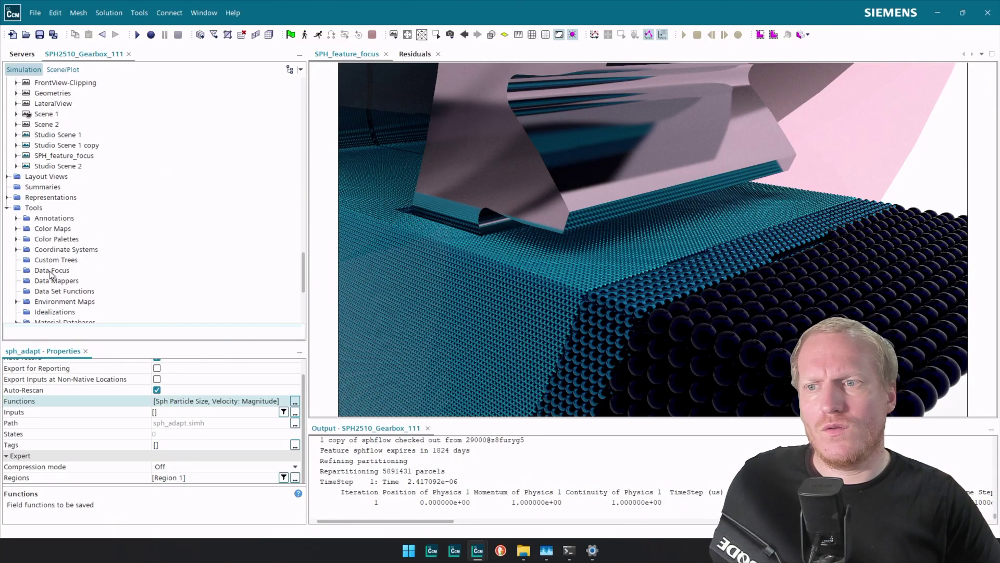
{"action": "scroll", "coordinate": [68, 292], "scroll_direction": "down", "scroll_amount": 2}
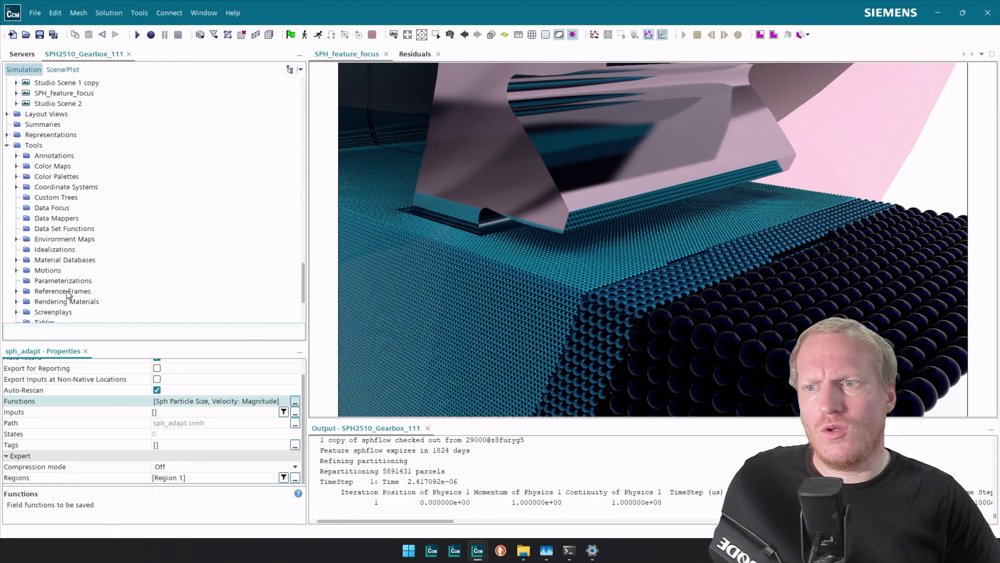
{"action": "left_click", "coordinate": [16, 311]}
{"action": "scroll", "coordinate": [61, 301], "scroll_direction": "down", "scroll_amount": 2}
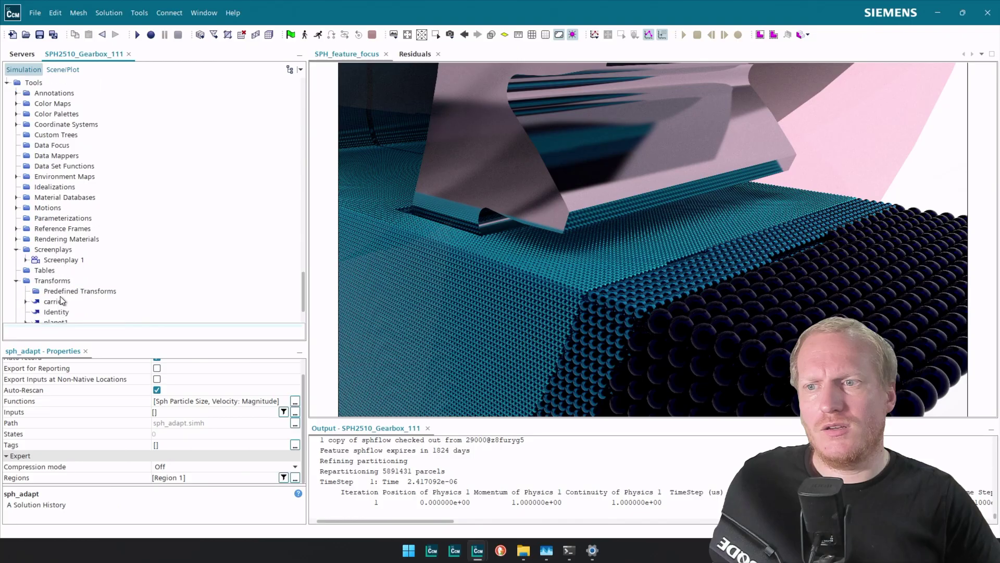
{"action": "right_click", "coordinate": [63, 249]}
{"action": "left_click", "coordinate": [85, 256]}
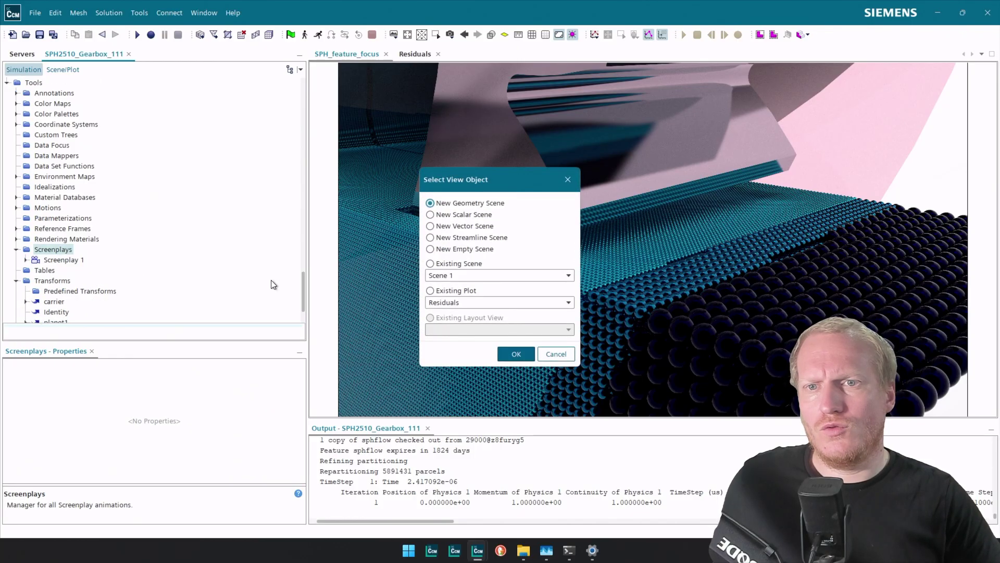
{"action": "left_click", "coordinate": [467, 265]}
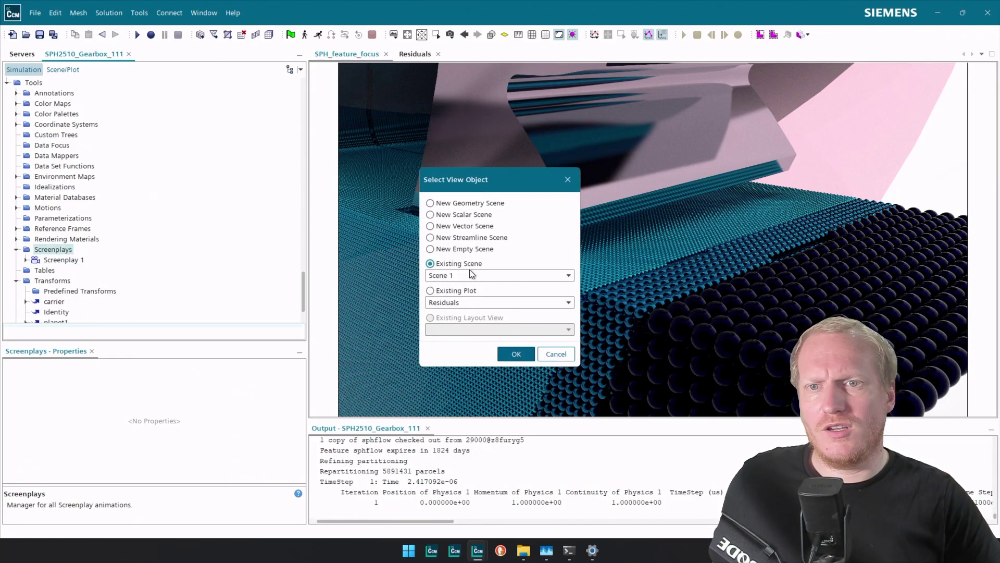
{"action": "left_click", "coordinate": [474, 276]}
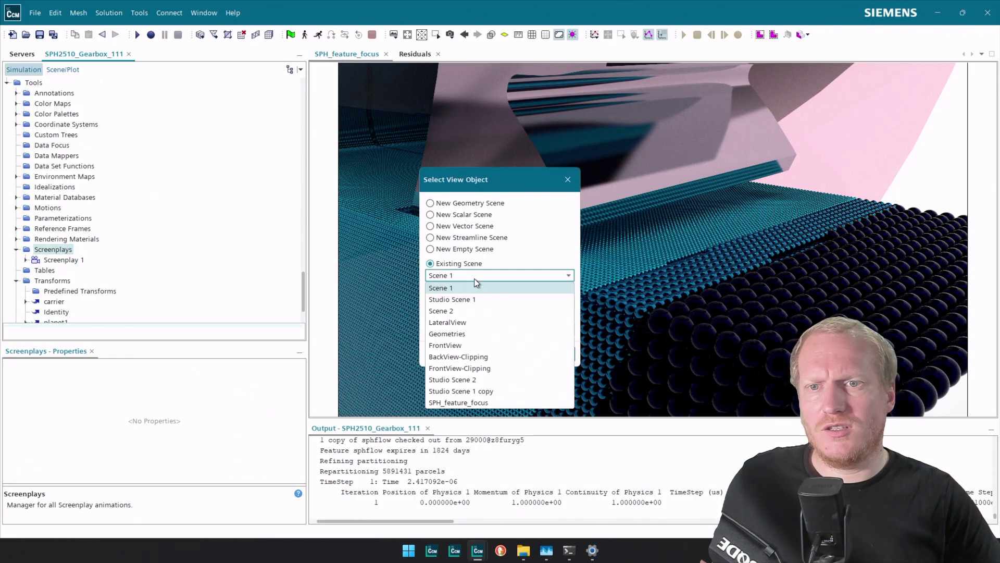
{"action": "left_click", "coordinate": [491, 403]}
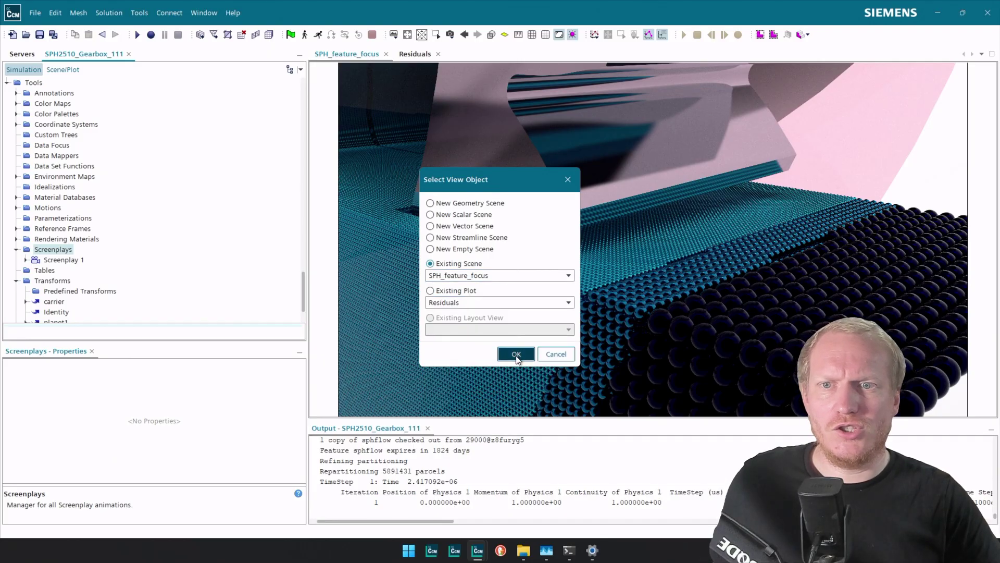
{"action": "left_click", "coordinate": [516, 354]}
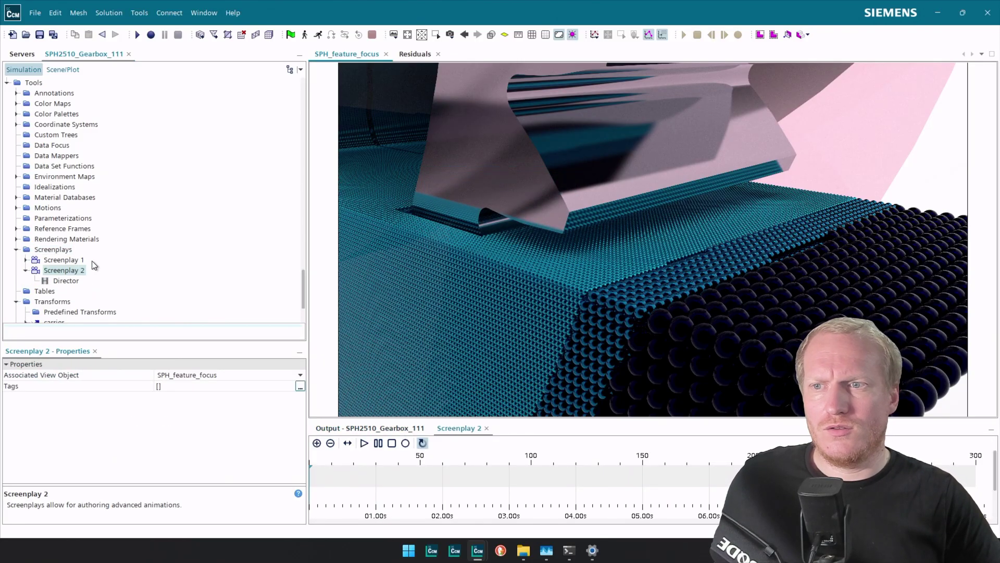
Step: Set the target frame rate of the new screenplay's director to 60 fps
{"action": "left_click", "coordinate": [70, 280]}
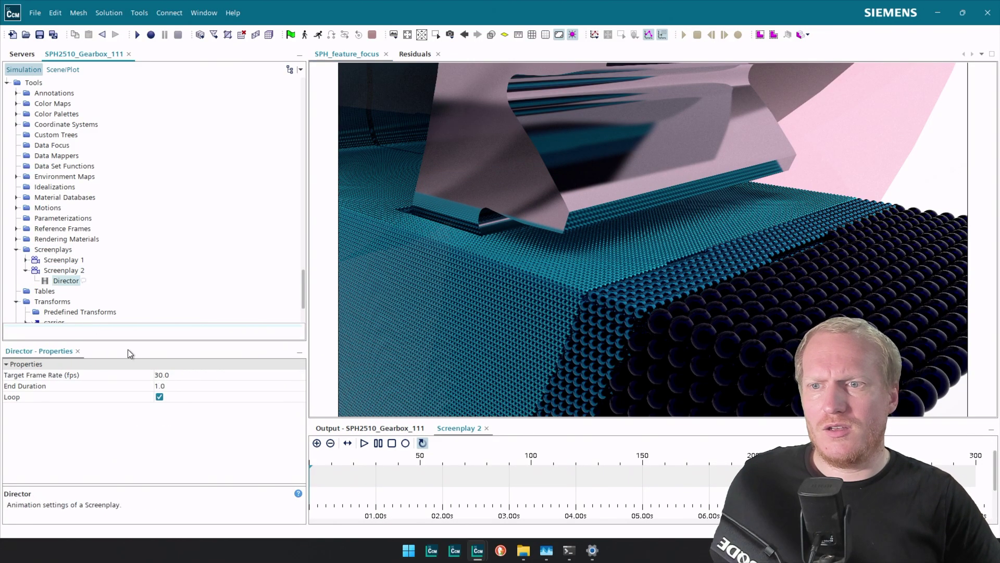
{"action": "left_click", "coordinate": [177, 375]}
{"action": "key", "text": "BackSpace"}
{"action": "key", "text": "BackSpace"}
{"action": "key", "text": "BackSpace"}
{"action": "key", "text": "BackSpace"}
{"action": "type", "text": "60.0"}
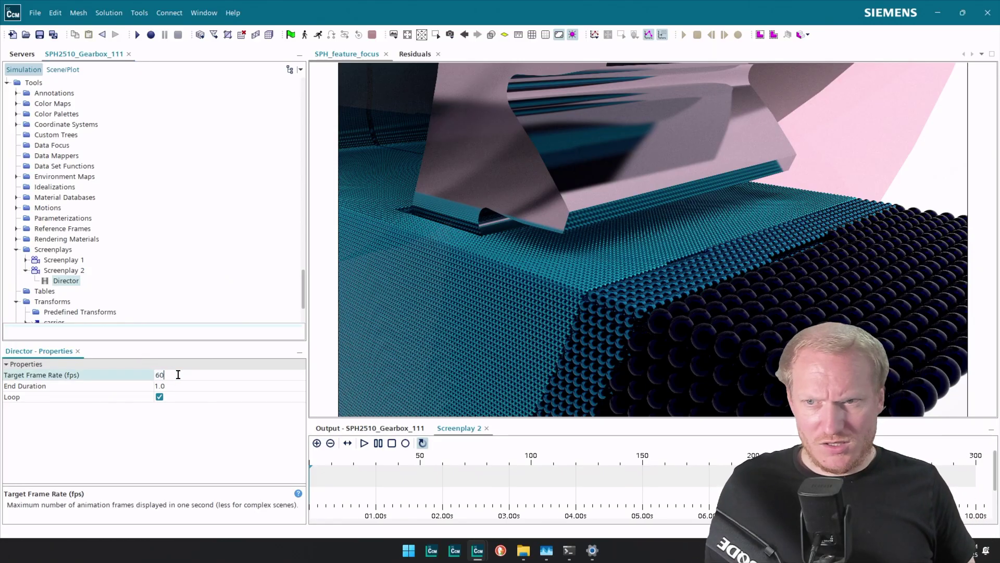
{"action": "key", "text": "Return"}
Step: Set the end duration of the screenplay's director to 0.0
{"action": "left_click", "coordinate": [177, 386]}
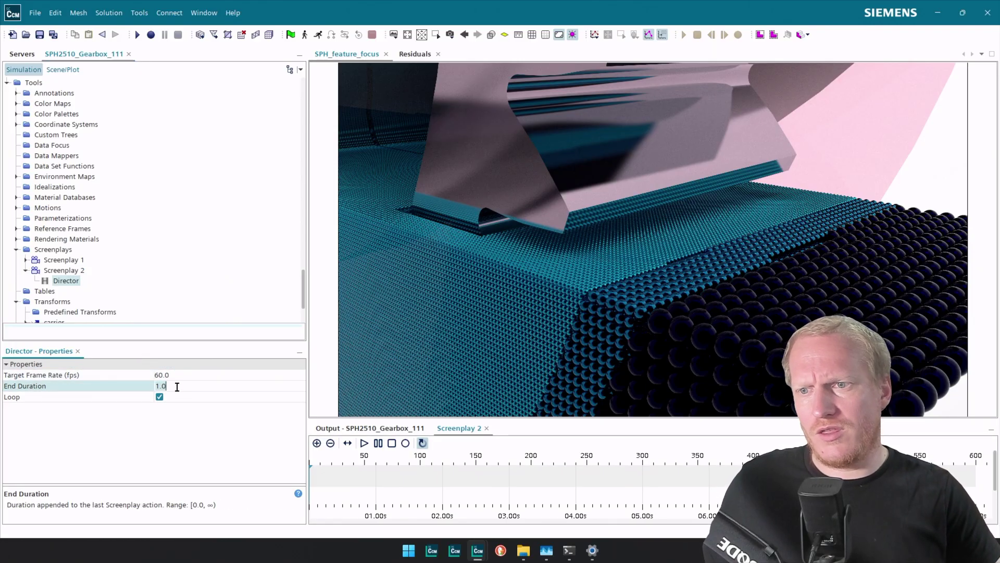
{"action": "key", "text": "BackSpace"}
{"action": "key", "text": "BackSpace"}
{"action": "key", "text": "BackSpace"}
{"action": "type", "text": "0.0"}
{"action": "key", "text": "Return"}
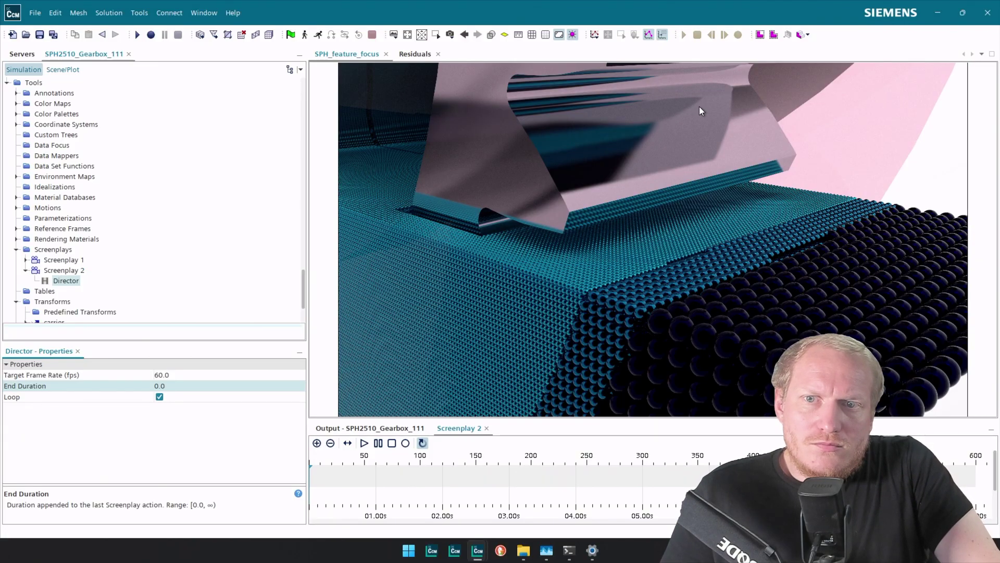
Step: Change the surface finish of the Sph Particle Size displayer to the liquid material OilTry copy
{"action": "left_click", "coordinate": [64, 70]}
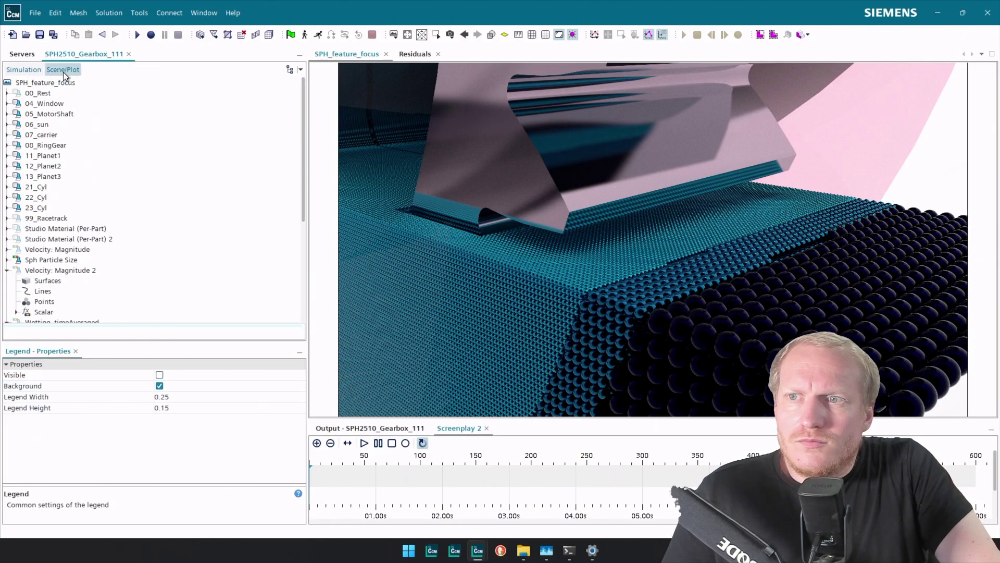
{"action": "scroll", "coordinate": [66, 245], "scroll_direction": "down", "scroll_amount": 2}
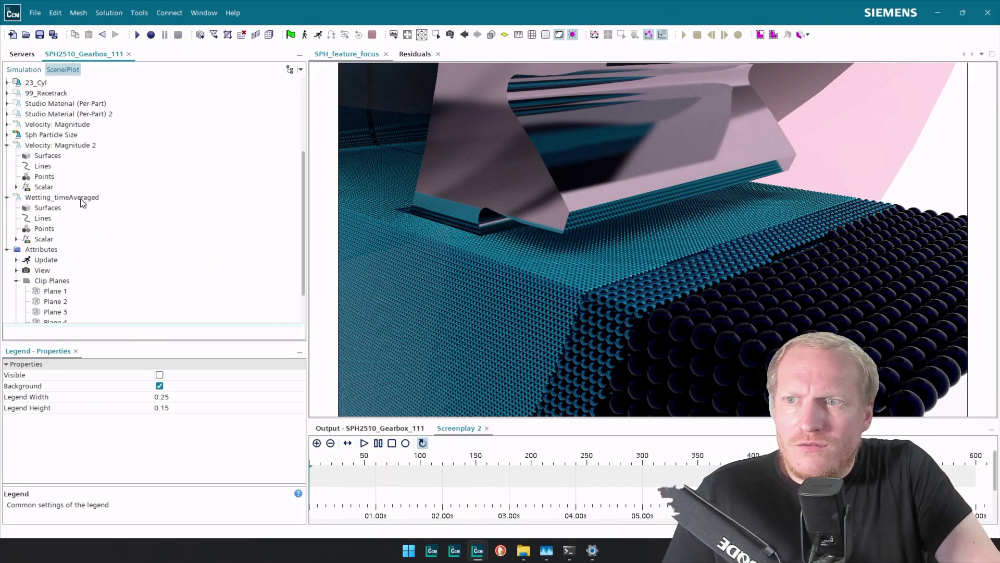
{"action": "left_click", "coordinate": [63, 136]}
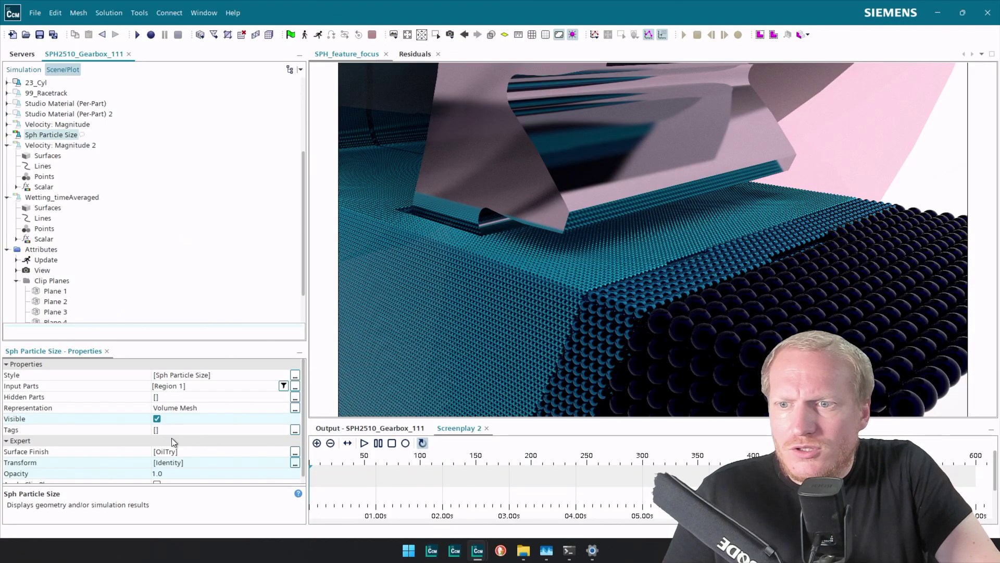
{"action": "double_click", "coordinate": [196, 451]}
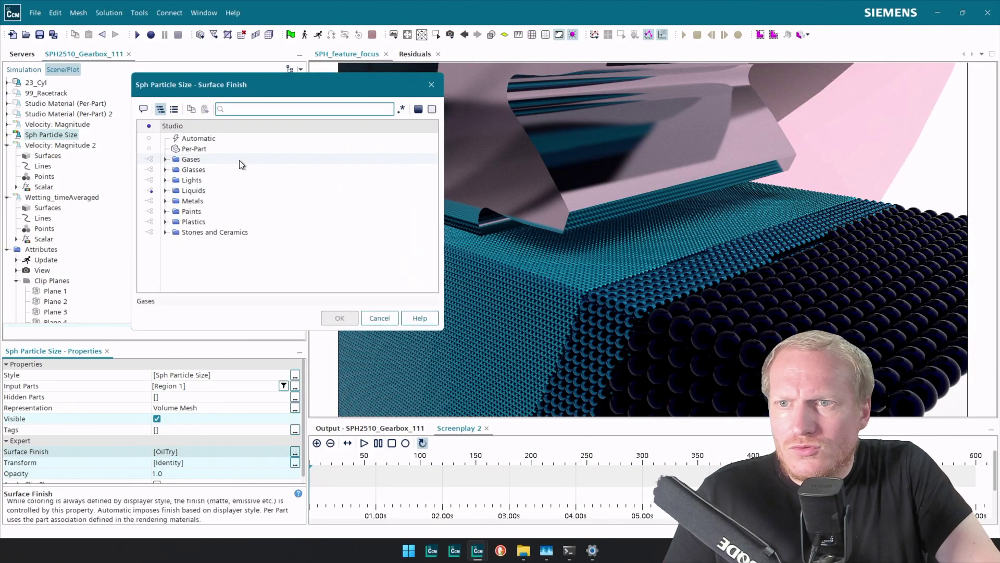
{"action": "left_click", "coordinate": [166, 190]}
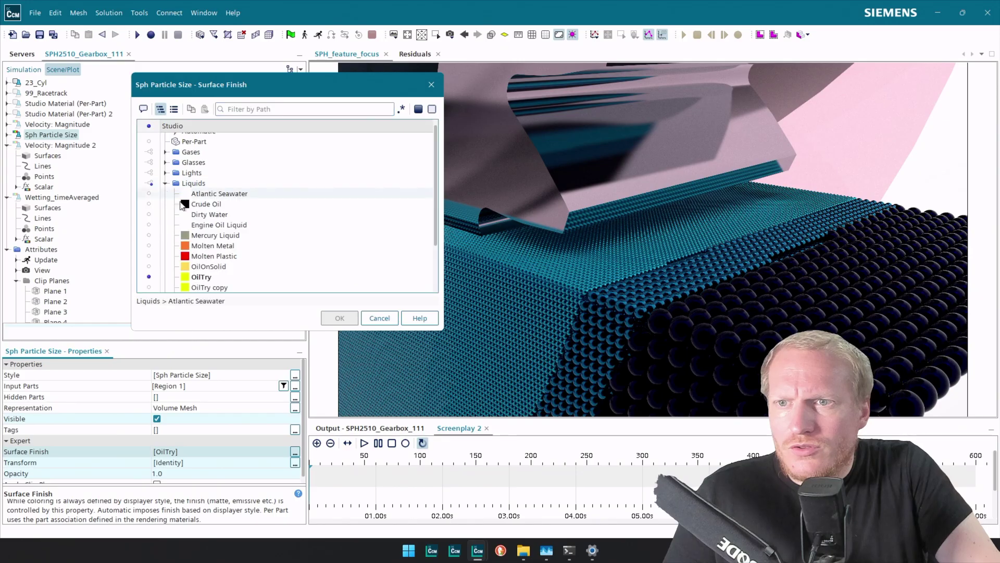
{"action": "left_click", "coordinate": [227, 287]}
{"action": "left_click", "coordinate": [337, 317]}
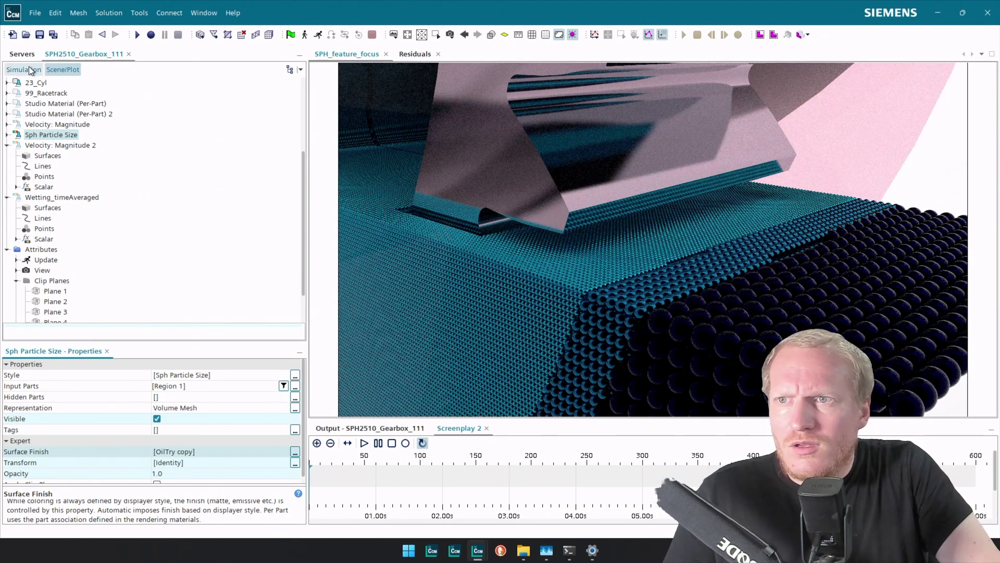
Step: Set the color of the OilTry copy liquid in the Studio rendering materials to White
{"action": "left_click", "coordinate": [29, 70]}
{"action": "scroll", "coordinate": [74, 218], "scroll_direction": "down", "scroll_amount": 3}
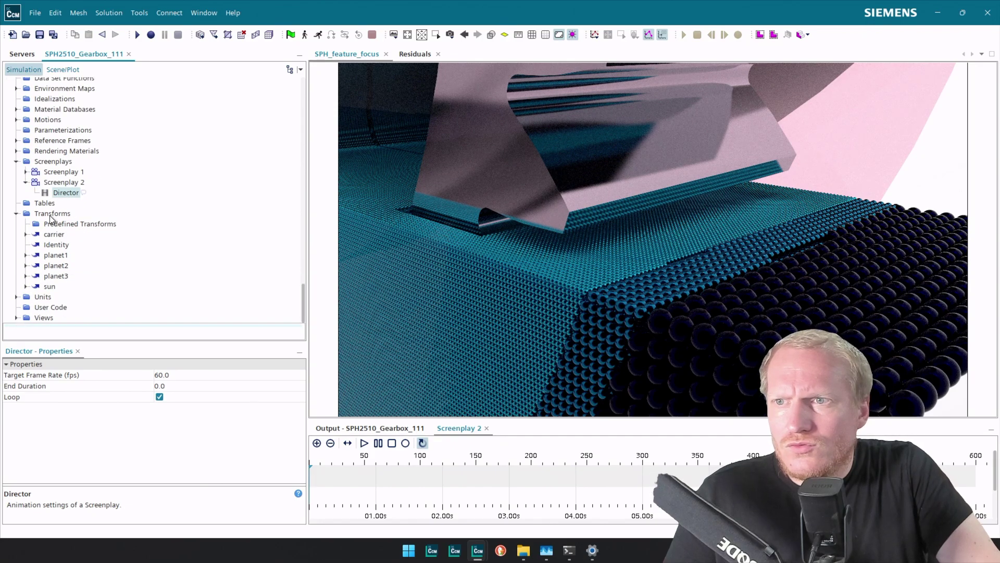
{"action": "scroll", "coordinate": [51, 219], "scroll_direction": "up", "scroll_amount": 4}
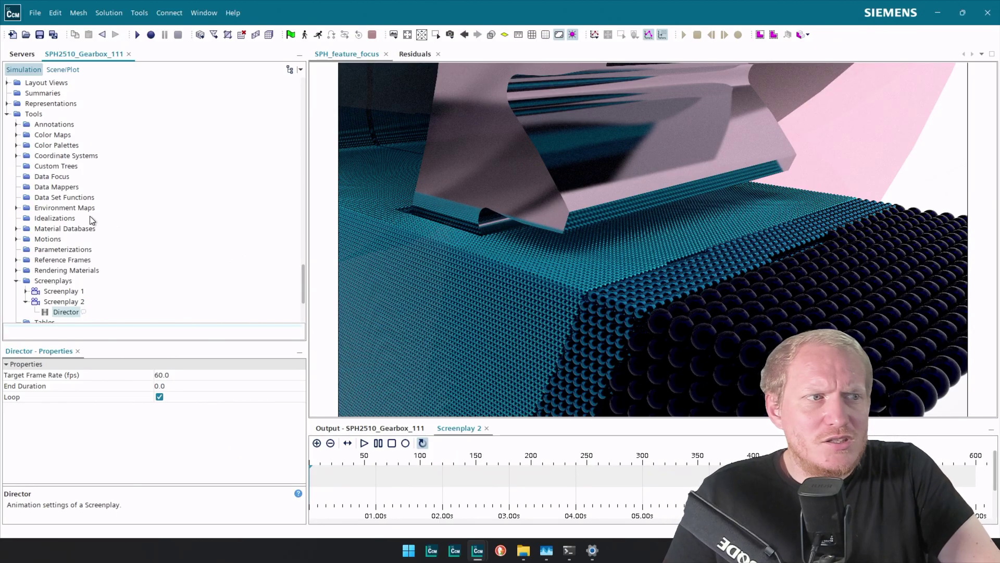
{"action": "left_click", "coordinate": [17, 270]}
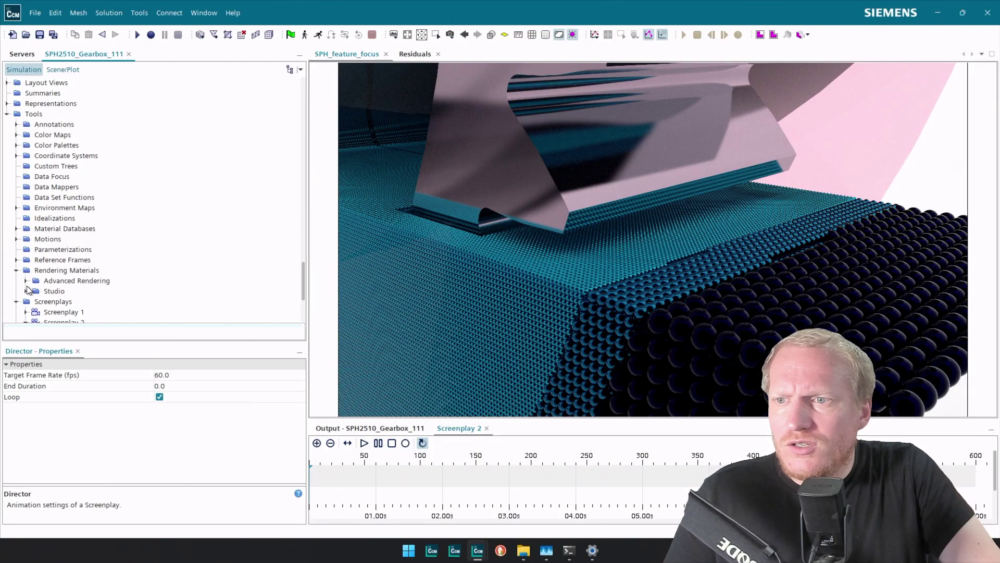
{"action": "left_click", "coordinate": [26, 291]}
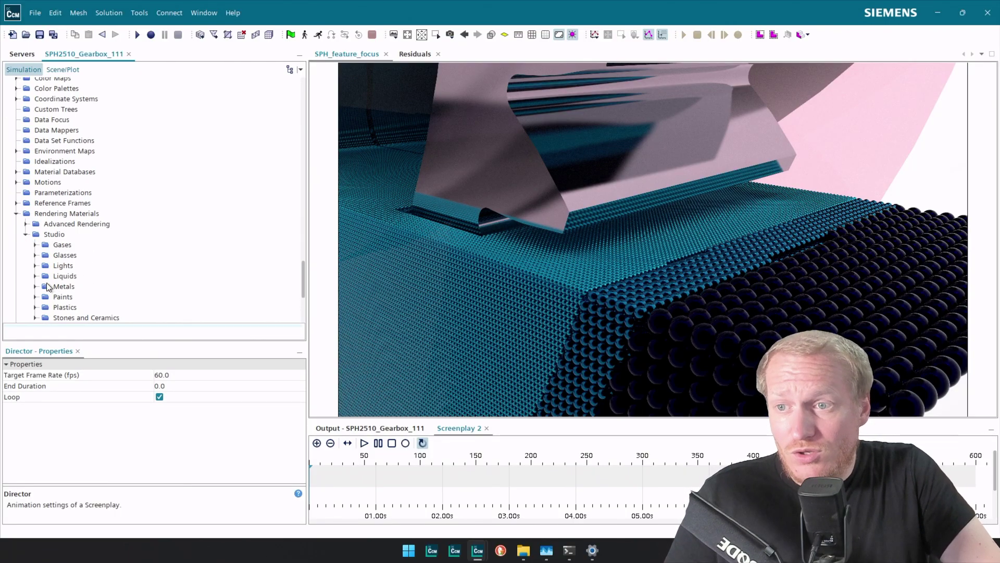
{"action": "left_click", "coordinate": [35, 276]}
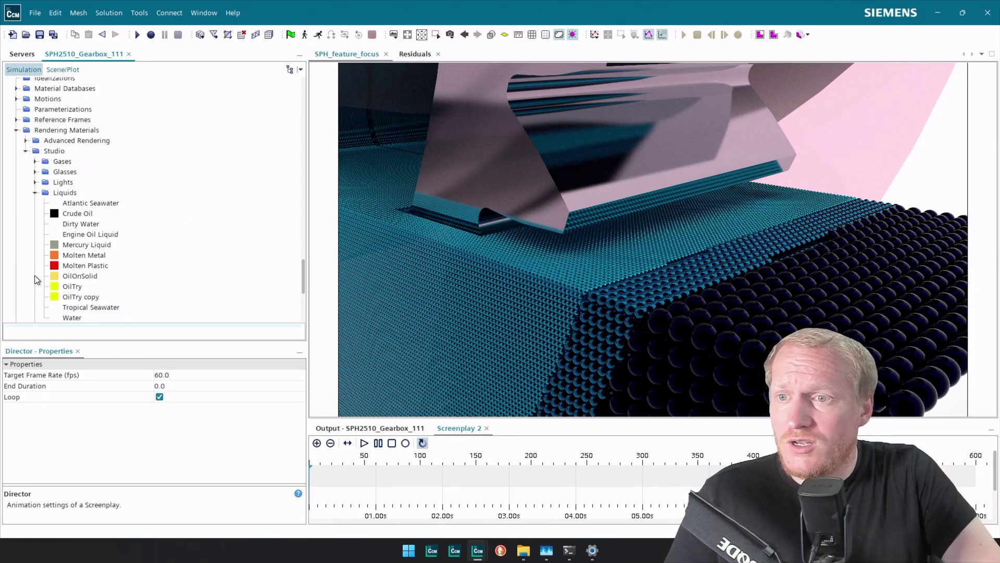
{"action": "left_click", "coordinate": [94, 298]}
{"action": "left_click", "coordinate": [211, 386]}
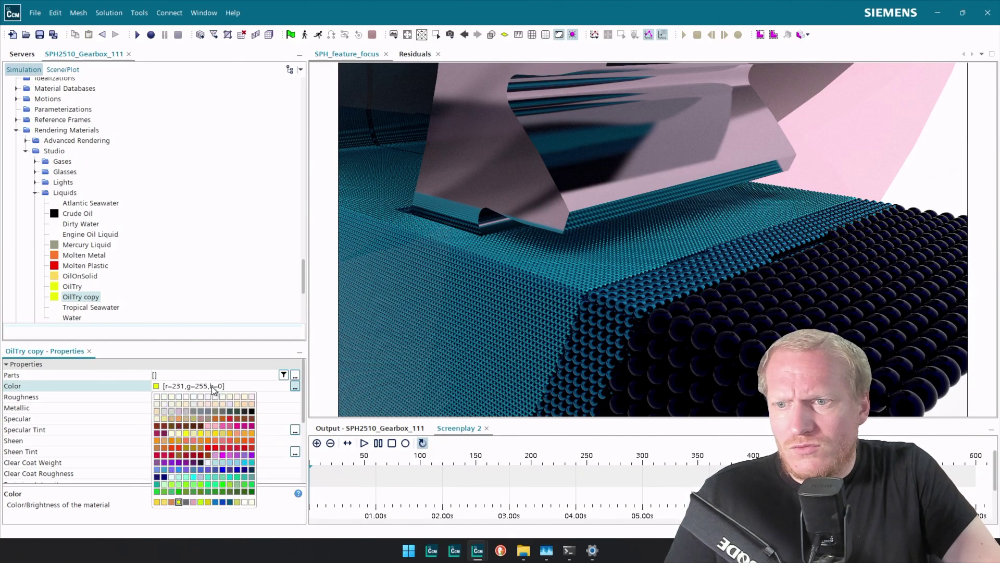
{"action": "left_click", "coordinate": [157, 397]}
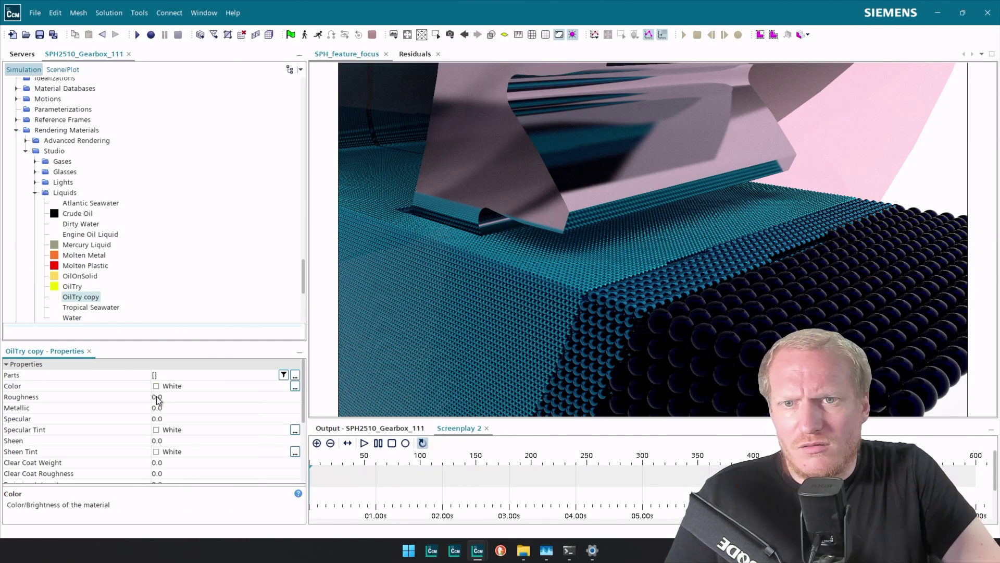
{"action": "scroll", "coordinate": [229, 421], "scroll_direction": "down", "scroll_amount": 3}
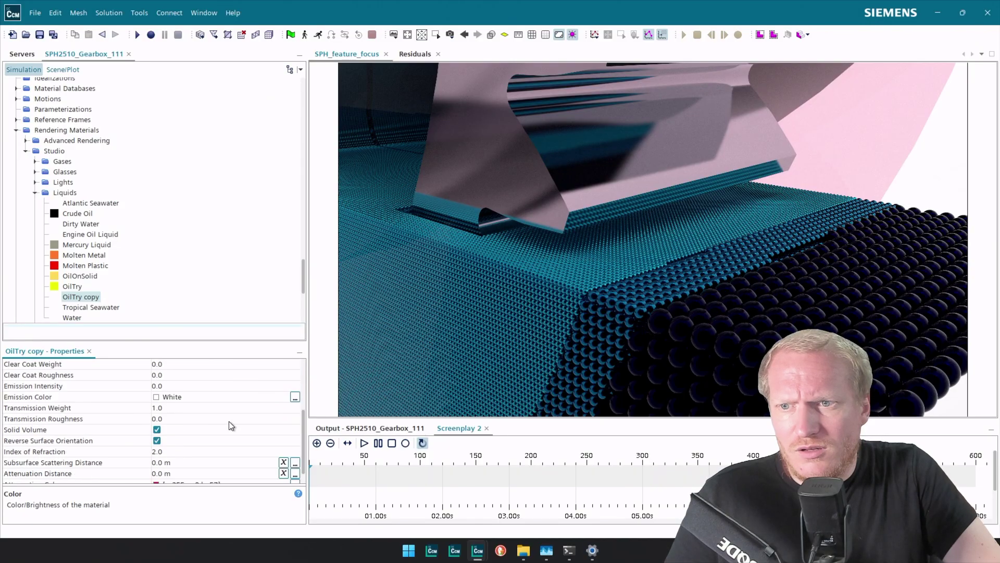
{"action": "scroll", "coordinate": [230, 421], "scroll_direction": "down", "scroll_amount": 1}
{"action": "left_click", "coordinate": [195, 466]}
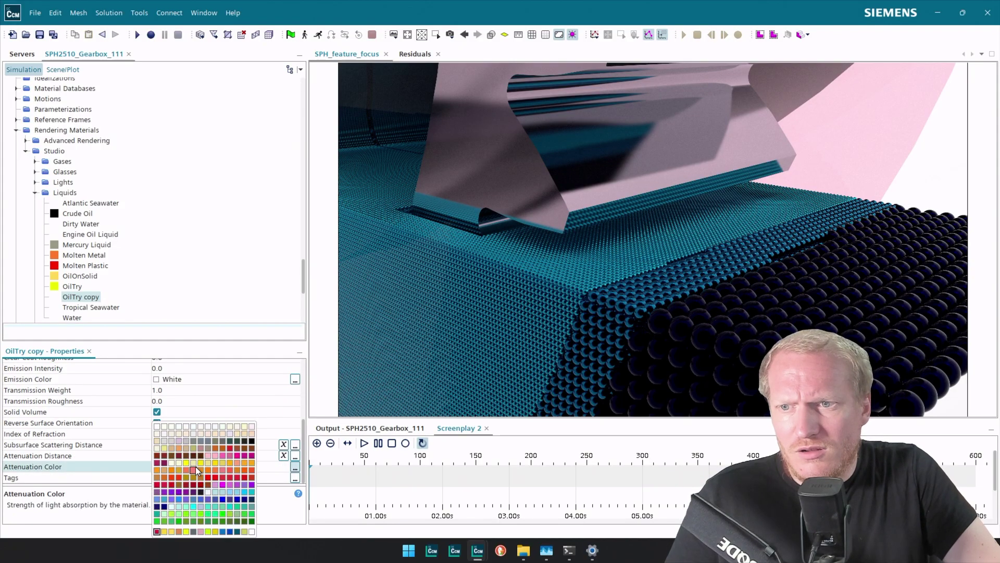
{"action": "left_click", "coordinate": [287, 491]}
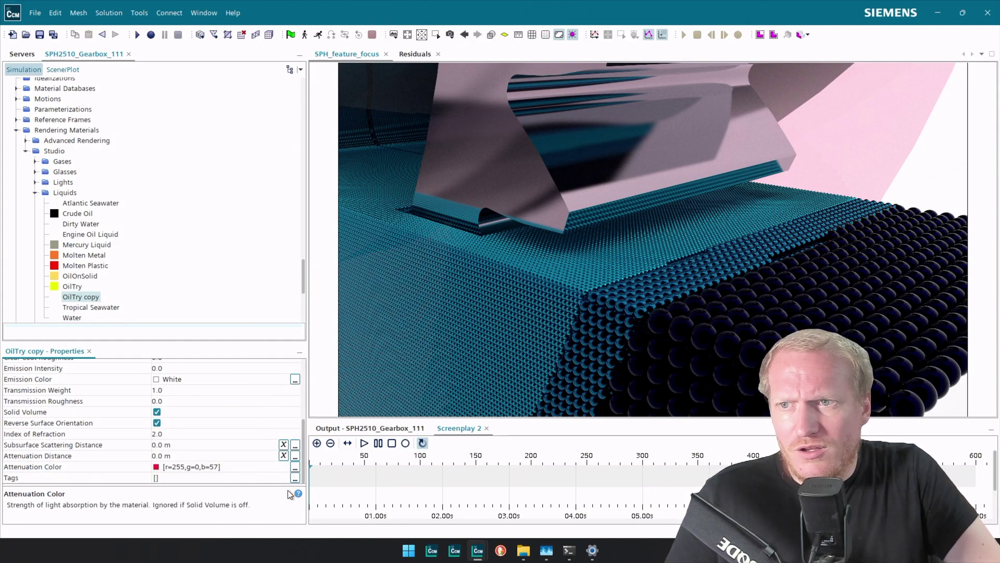
{"action": "left_click", "coordinate": [73, 470]}
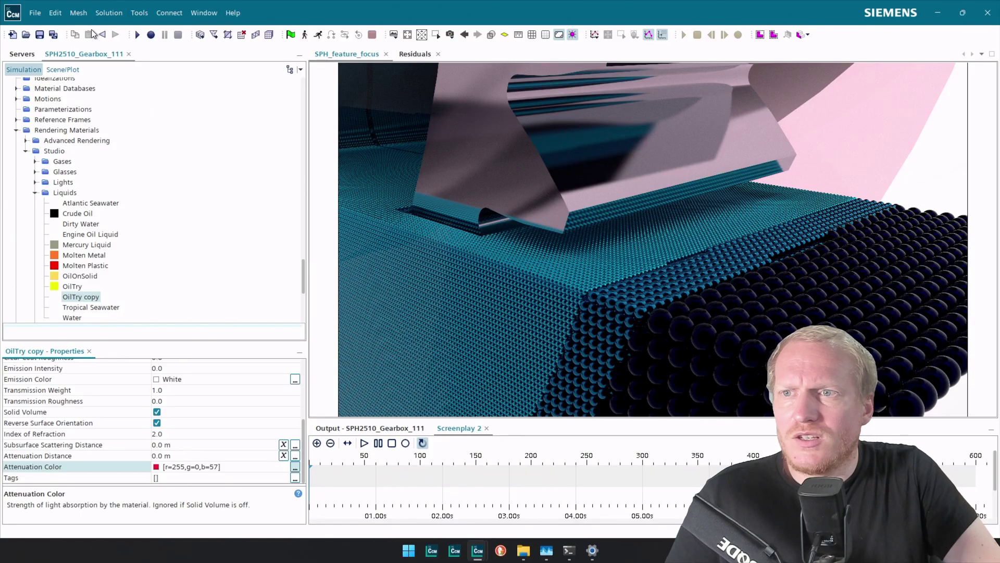
Step: Open an editable copy of the Siemens BlueShade color map used by the Sph Particle Size scalar
{"action": "left_click", "coordinate": [73, 71]}
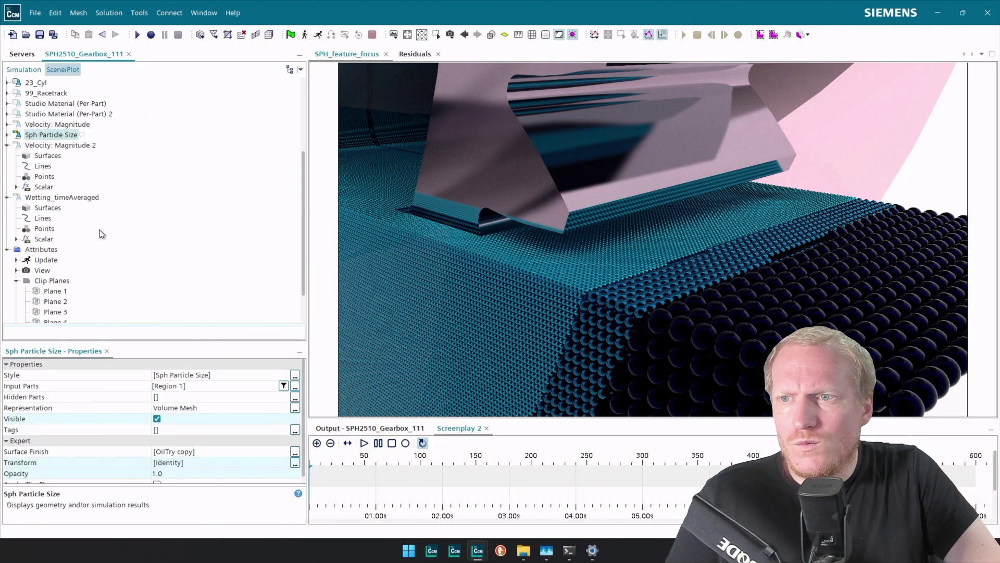
{"action": "left_click", "coordinate": [7, 135]}
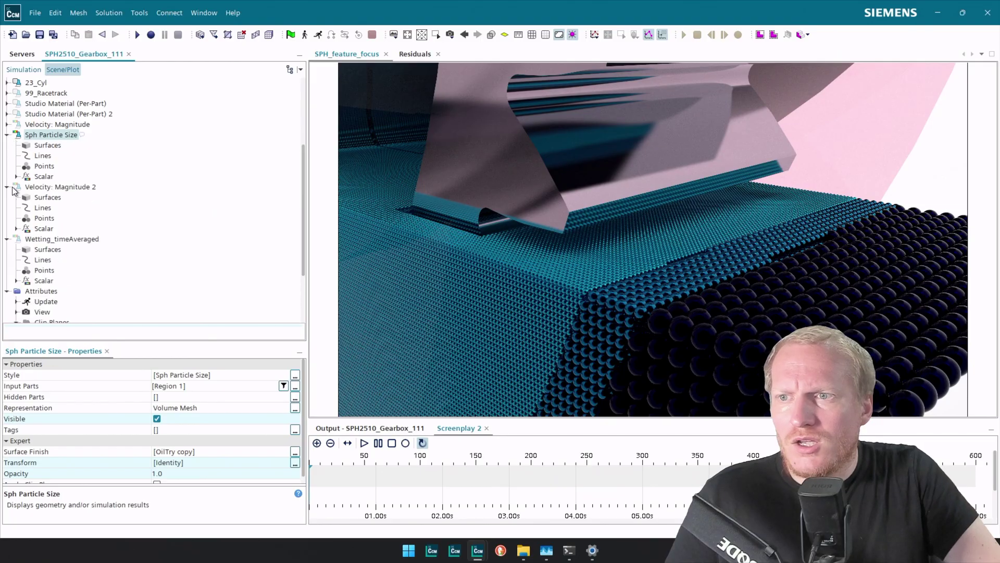
{"action": "left_click", "coordinate": [6, 186]}
{"action": "left_click", "coordinate": [7, 197]}
{"action": "left_click", "coordinate": [42, 175]}
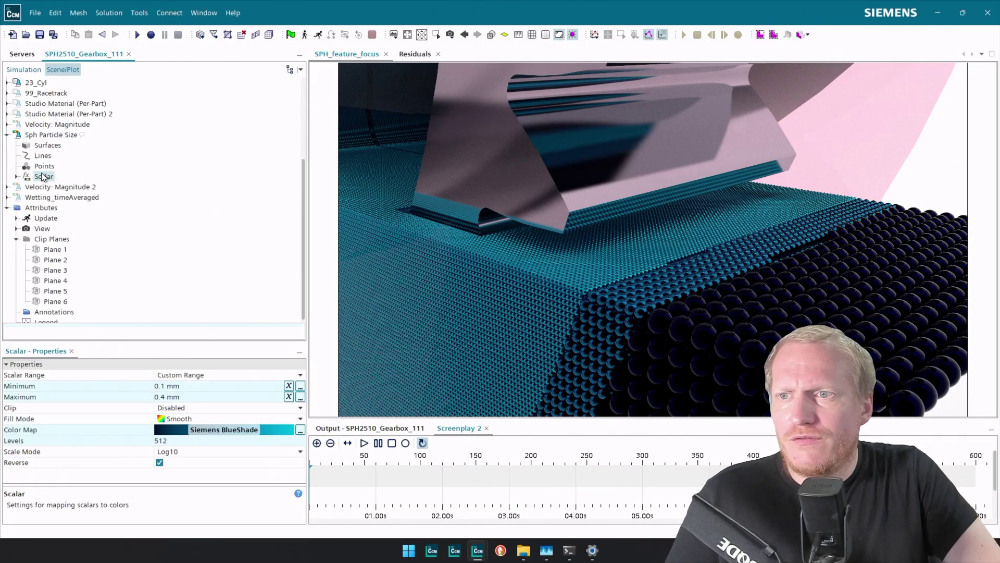
{"action": "left_click", "coordinate": [300, 430]}
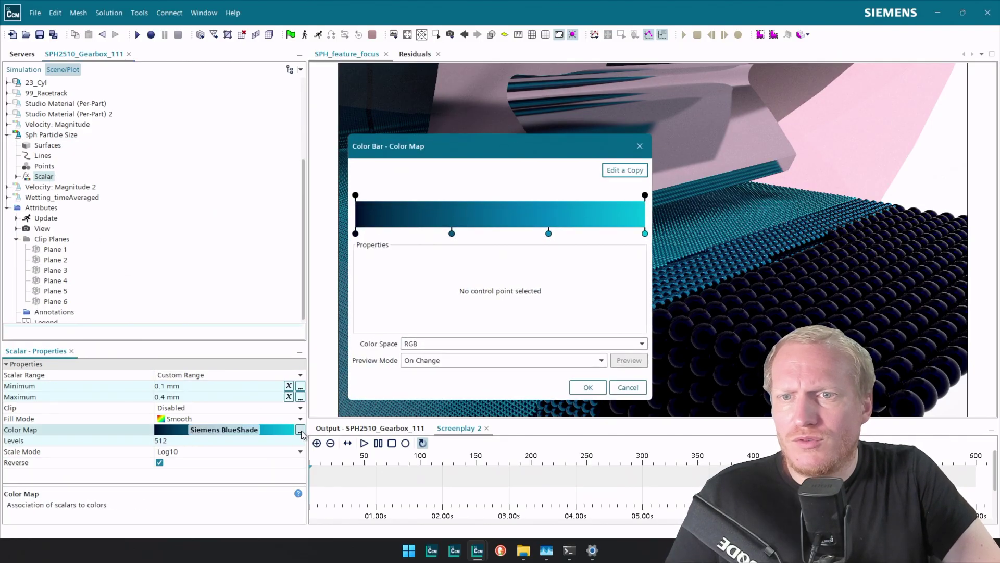
{"action": "left_click", "coordinate": [630, 170]}
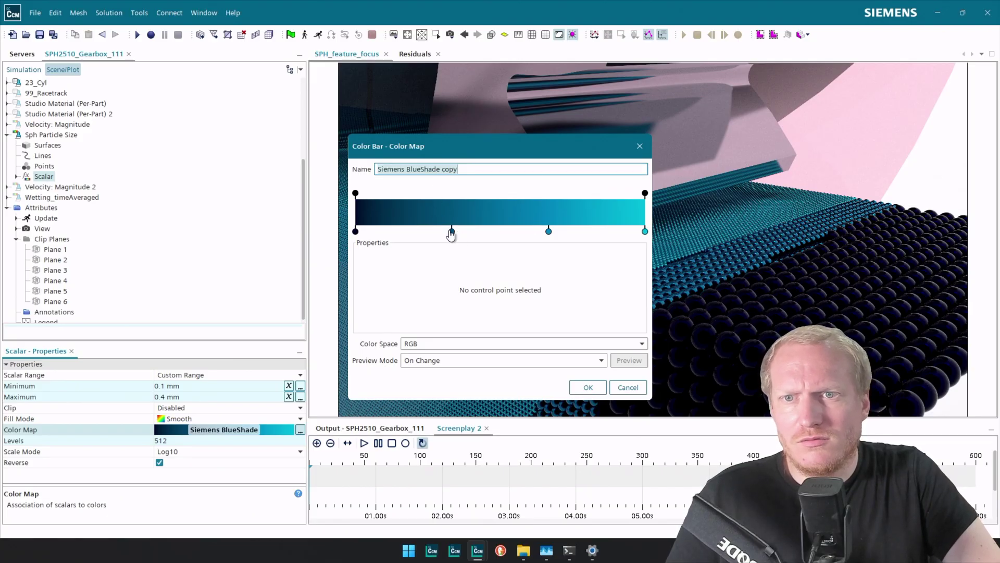
Step: Set the position of the color map's second control point to 0.25
{"action": "left_click", "coordinate": [451, 231]}
{"action": "left_click_drag", "start_coordinate": [452, 231], "coordinate": [420, 231]}
{"action": "triple_click", "coordinate": [420, 255]}
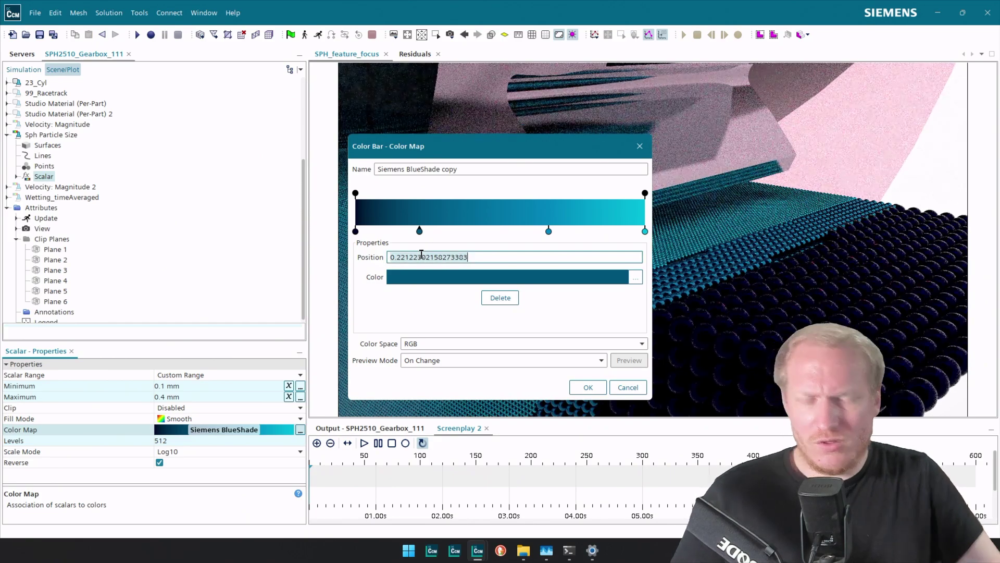
{"action": "type", "text": "0.25"}
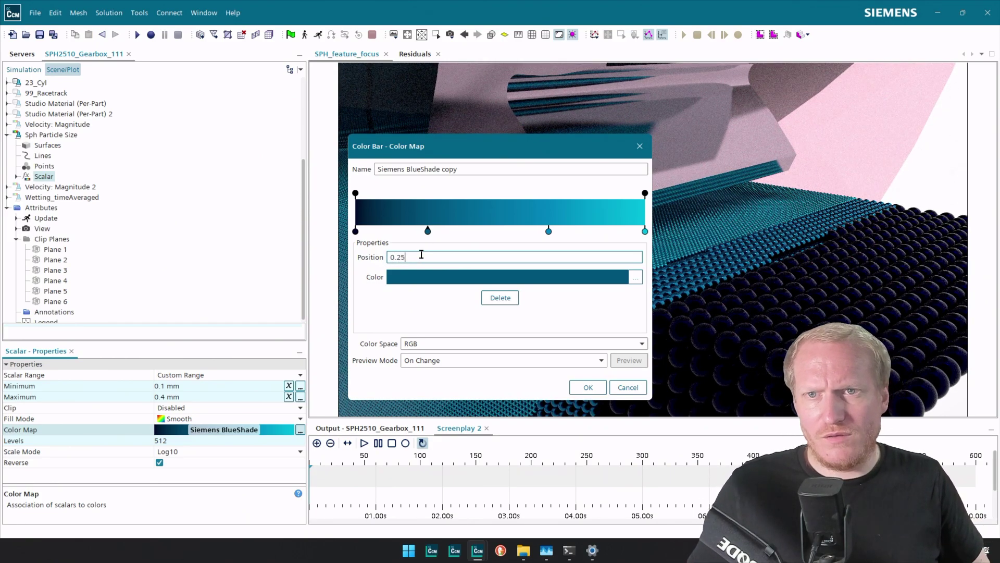
Step: Set the position of the color map's third control point to 0.5
{"action": "left_click", "coordinate": [548, 231]}
{"action": "triple_click", "coordinate": [521, 251]}
{"action": "type", "text": "."}
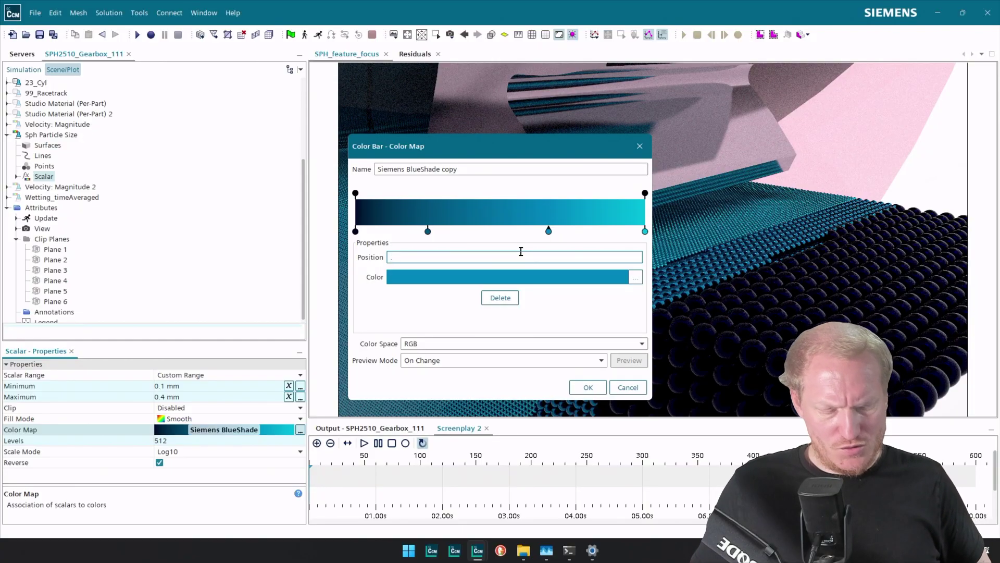
{"action": "type", "text": "25"}
{"action": "key", "text": "Return"}
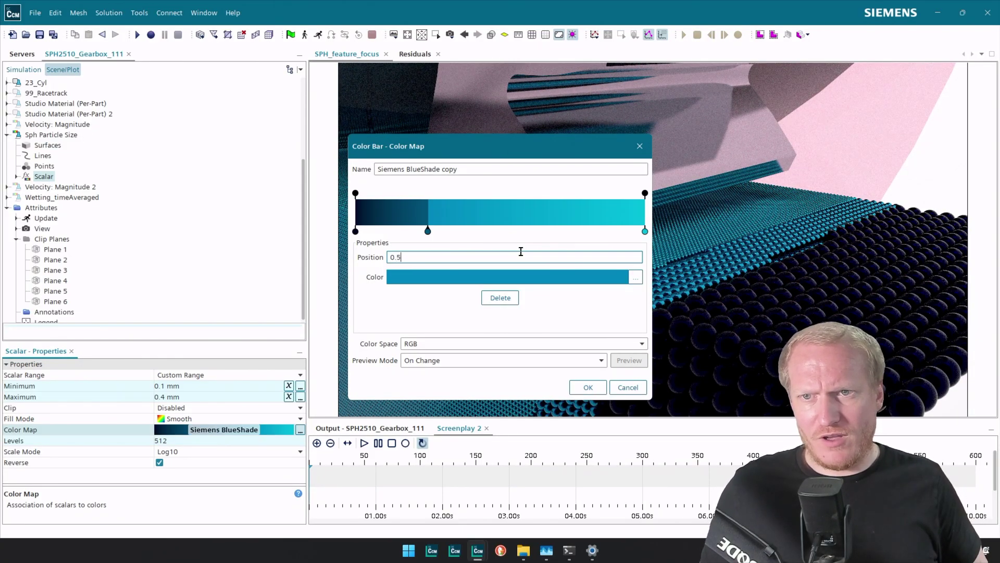
{"action": "key", "text": "Return"}
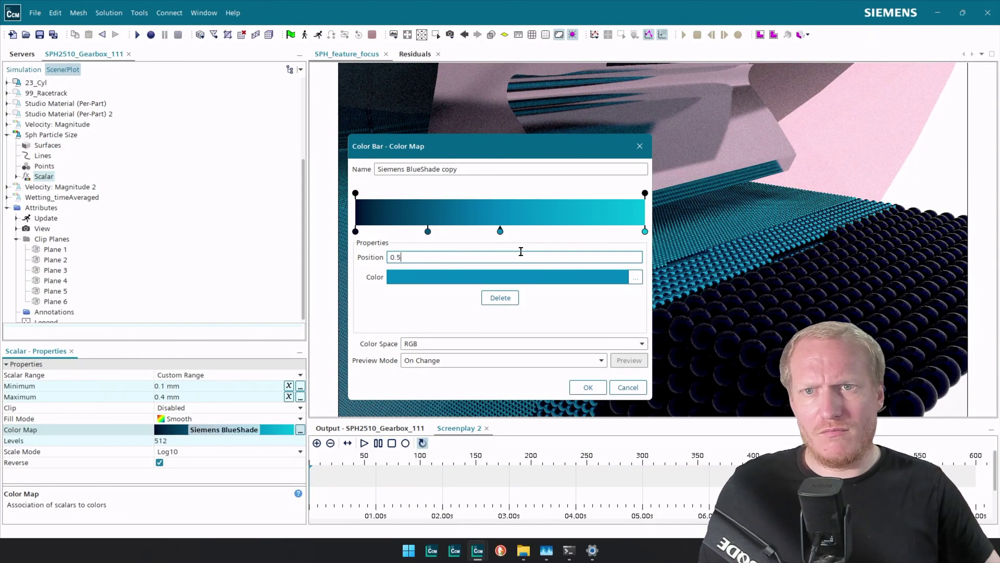
Step: Set the position of the bright cyan end control point to 0.75
{"action": "left_click", "coordinate": [644, 232]}
{"action": "left_click", "coordinate": [582, 253]}
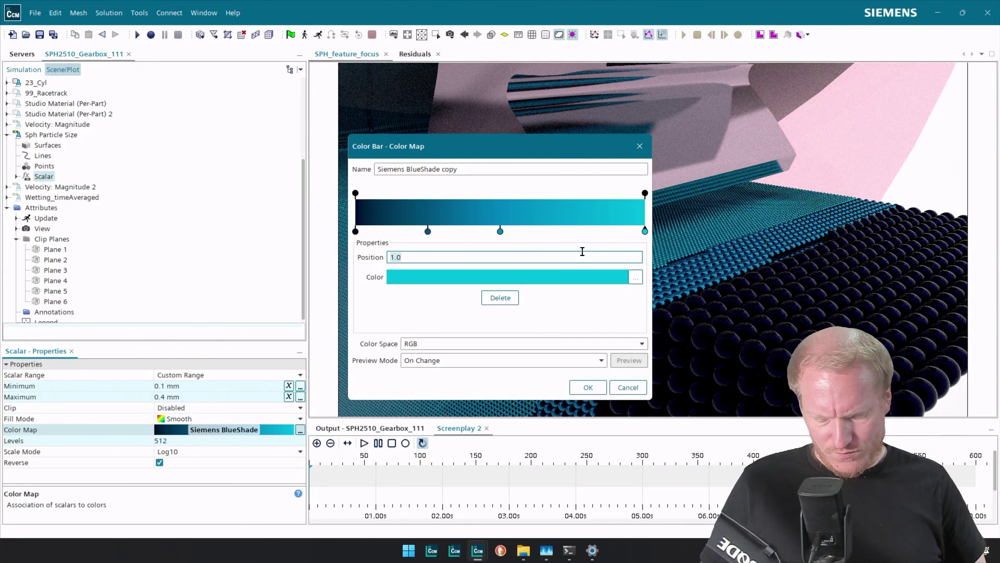
{"action": "key", "text": "Return"}
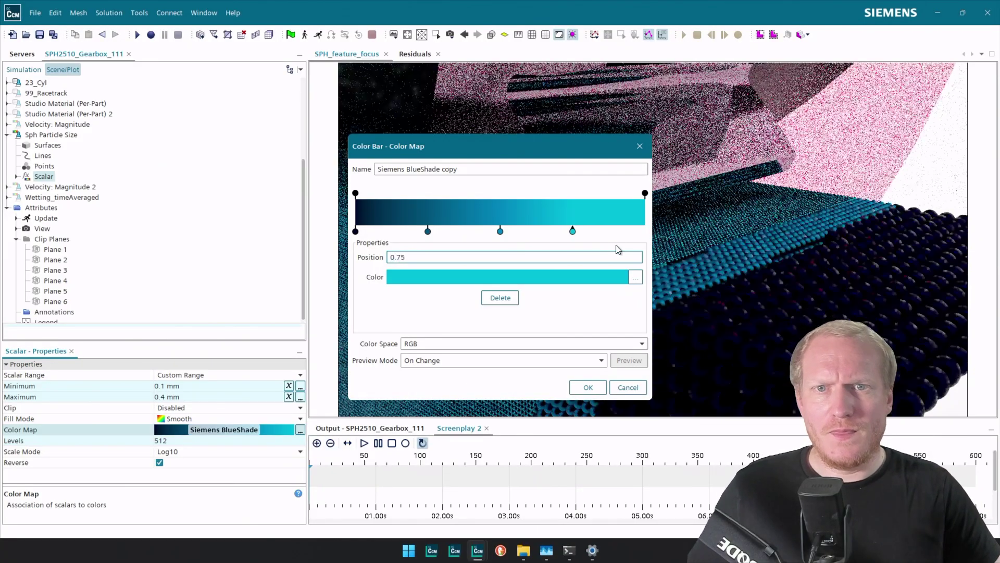
Step: Add a control point at position 1.0 of the color map and set its HSL lightness to 75
{"action": "left_click", "coordinate": [645, 231]}
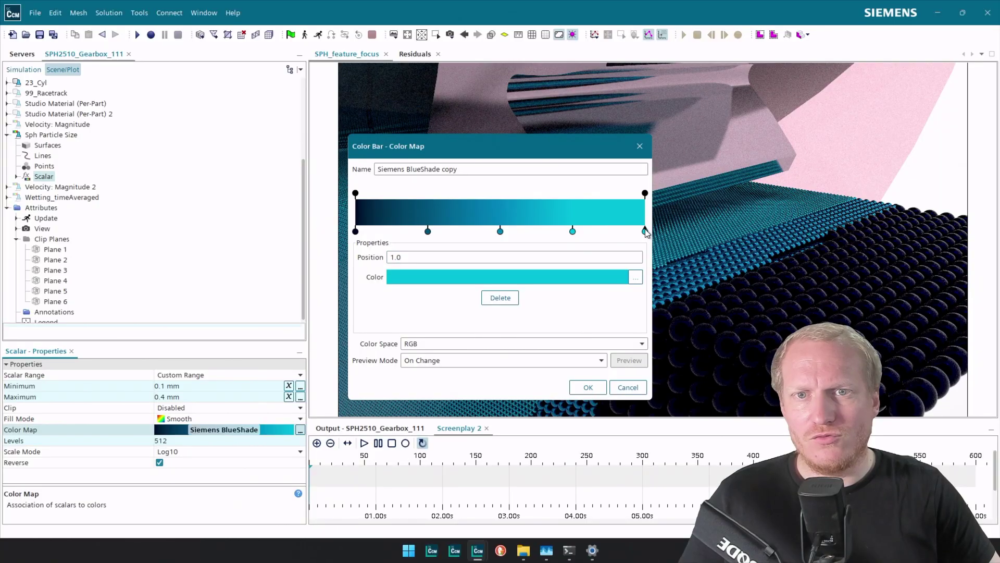
{"action": "left_click", "coordinate": [596, 276]}
{"action": "left_click", "coordinate": [748, 43]}
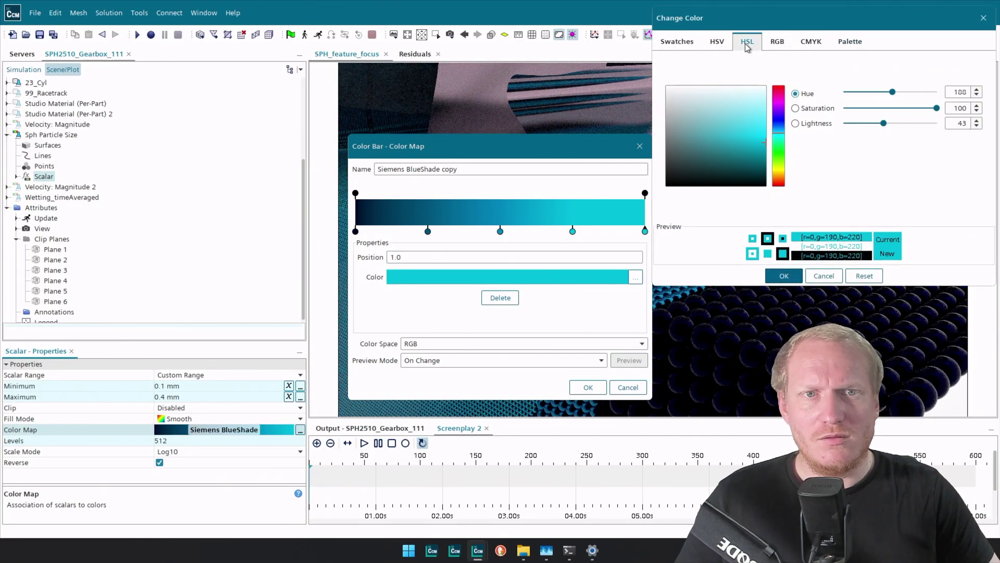
{"action": "double_click", "coordinate": [966, 123]}
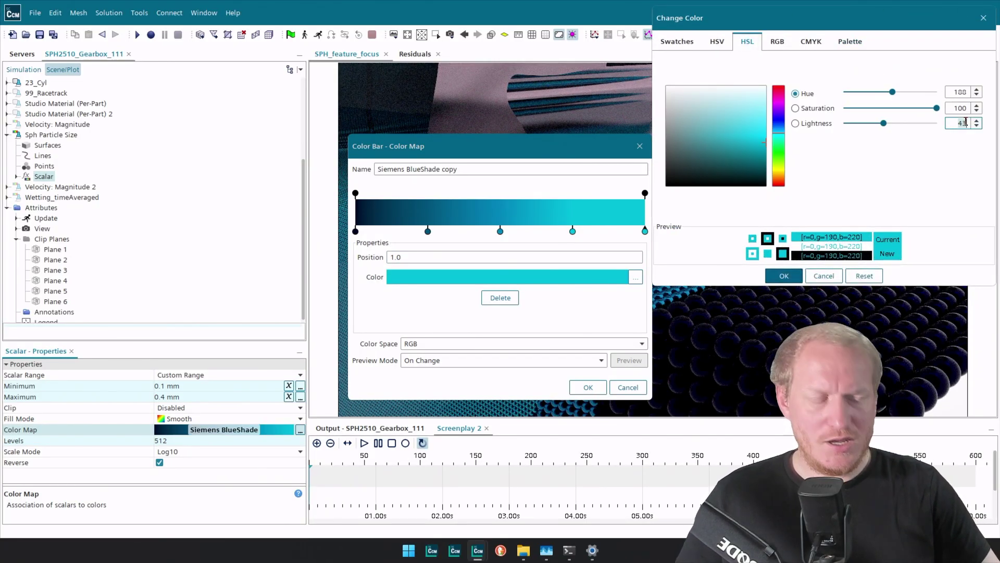
{"action": "type", "text": "75"}
{"action": "key", "text": "Return"}
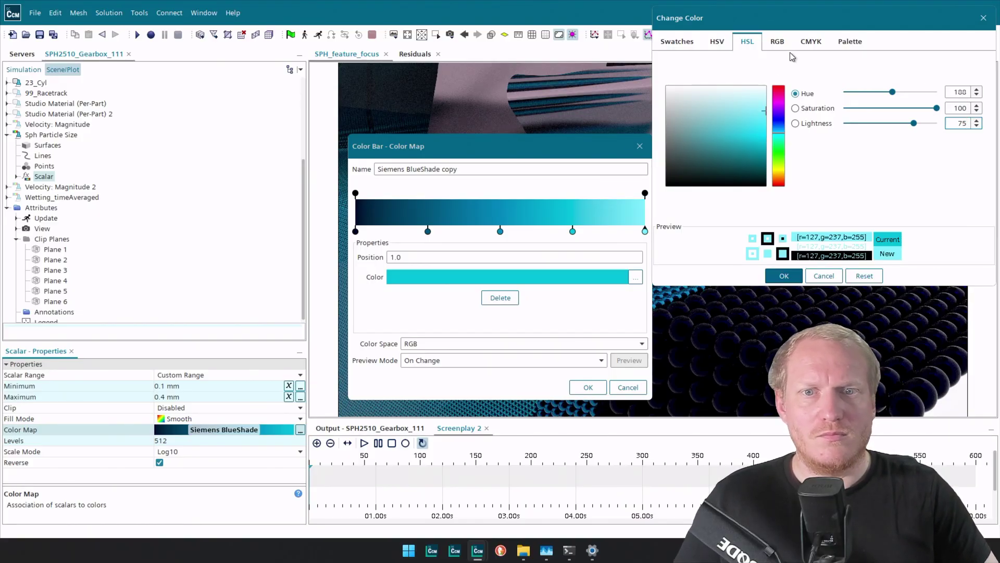
{"action": "left_click_drag", "start_coordinate": [835, 29], "coordinate": [193, 89]}
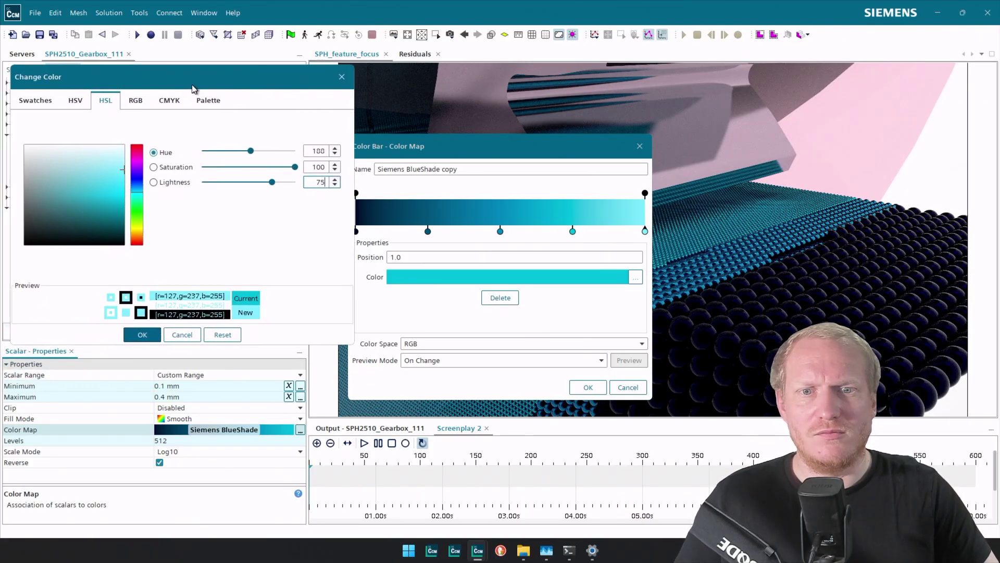
{"action": "left_click", "coordinate": [142, 335]}
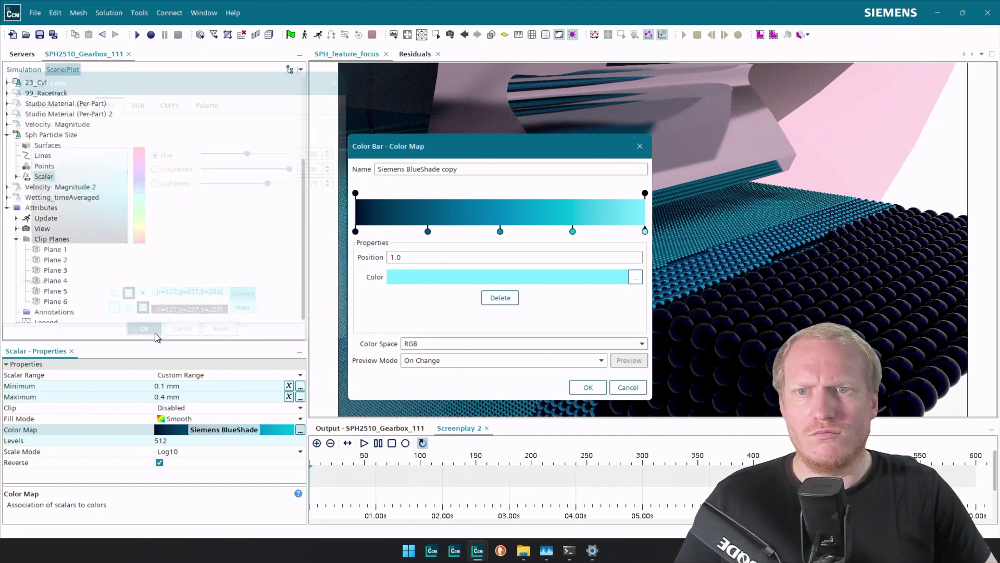
Step: Check the RGB color code of the end control point and apply the edited color map copy to the scalar
{"action": "left_click_drag", "start_coordinate": [540, 151], "coordinate": [334, 97]}
{"action": "left_click", "coordinate": [336, 219]}
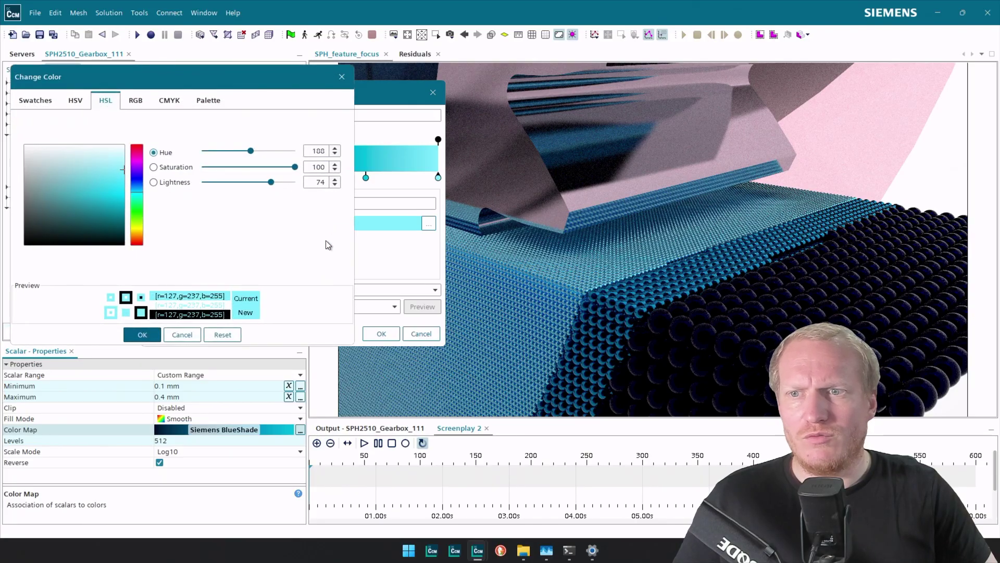
{"action": "left_click", "coordinate": [171, 101]}
{"action": "left_click", "coordinate": [208, 101]}
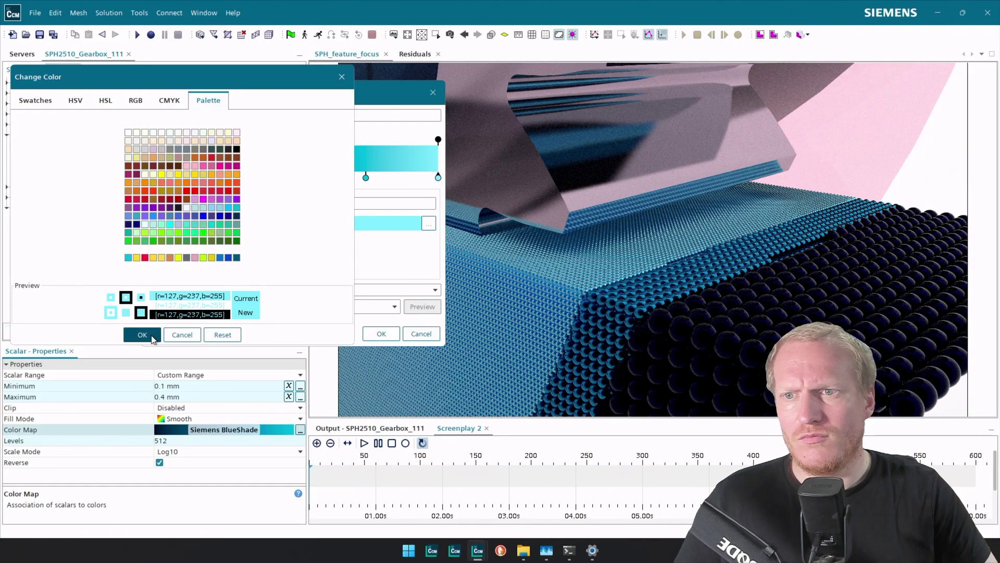
{"action": "left_click", "coordinate": [136, 100]}
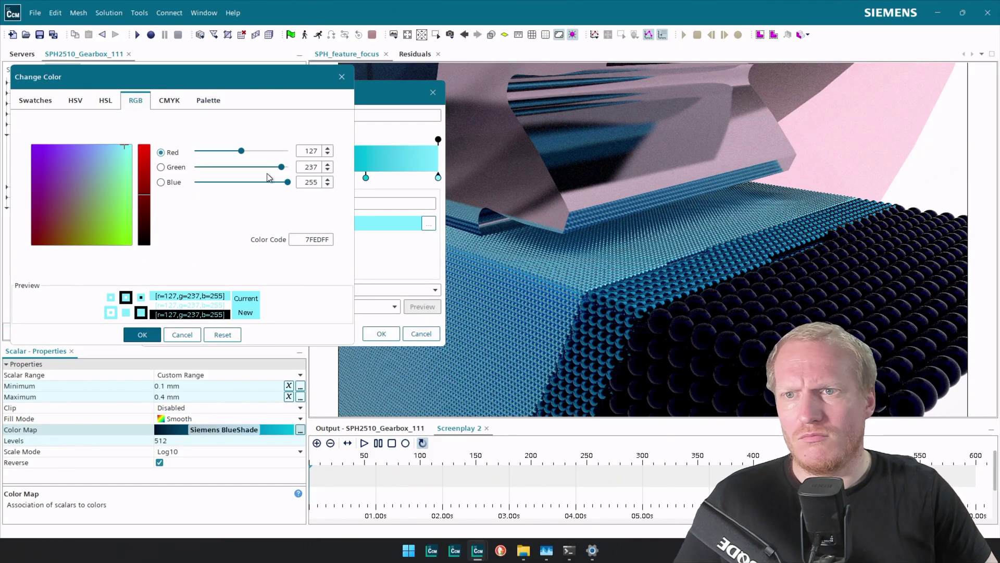
{"action": "double_click", "coordinate": [320, 239]}
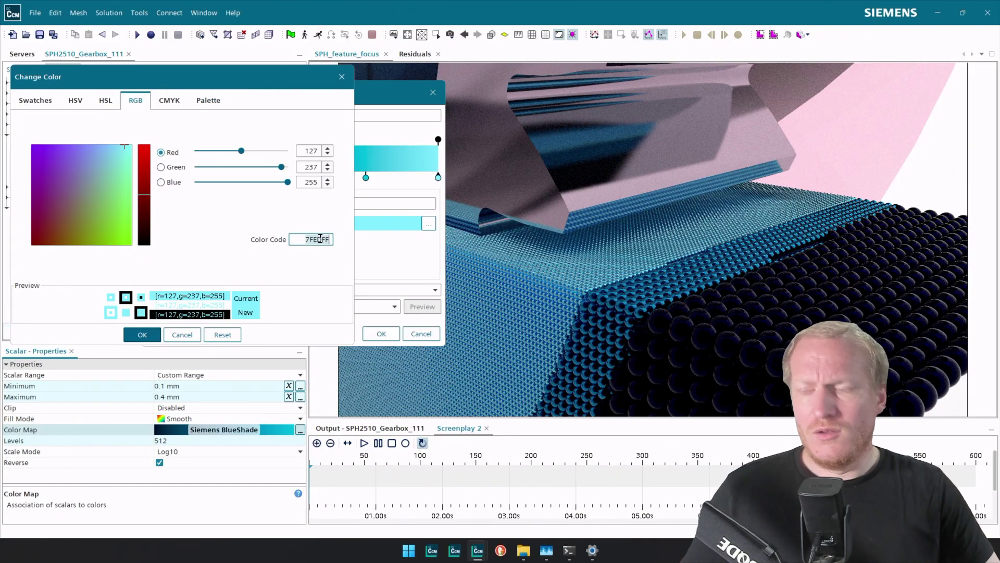
{"action": "left_click", "coordinate": [155, 338]}
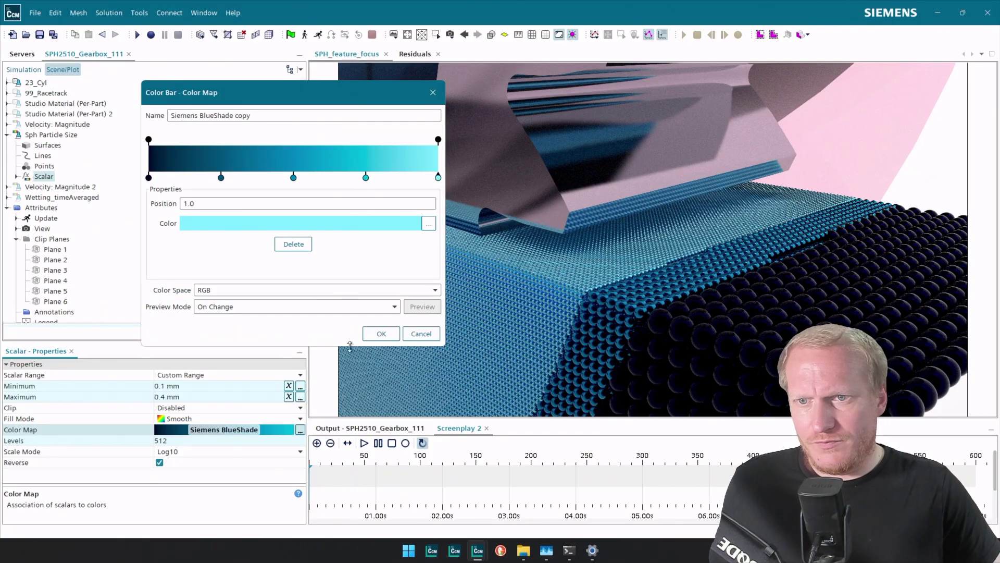
{"action": "left_click", "coordinate": [376, 332]}
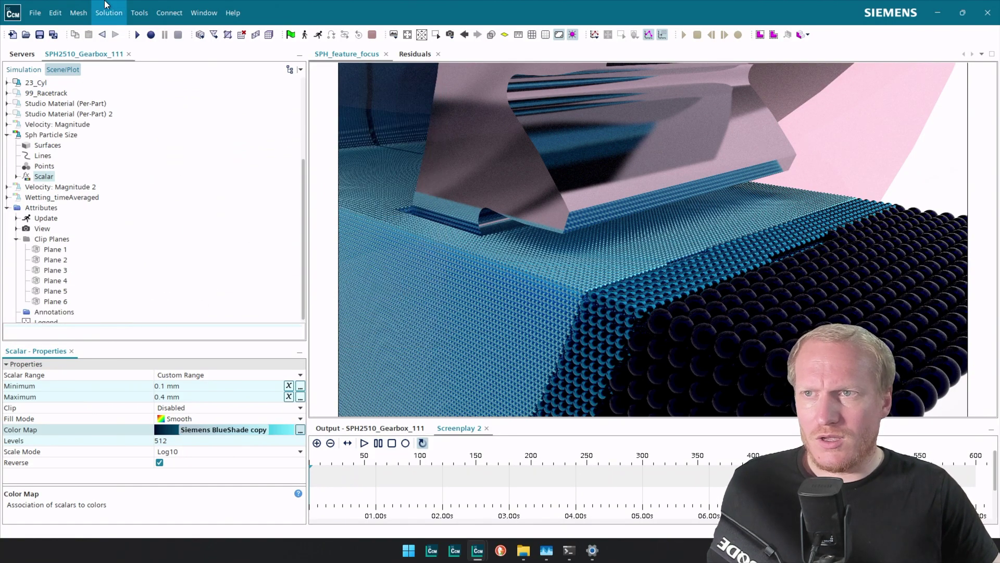
Step: Set the OilTry copy material's attenuation color to the recent cyan r=0, g=190, b=220
{"action": "left_click", "coordinate": [36, 72]}
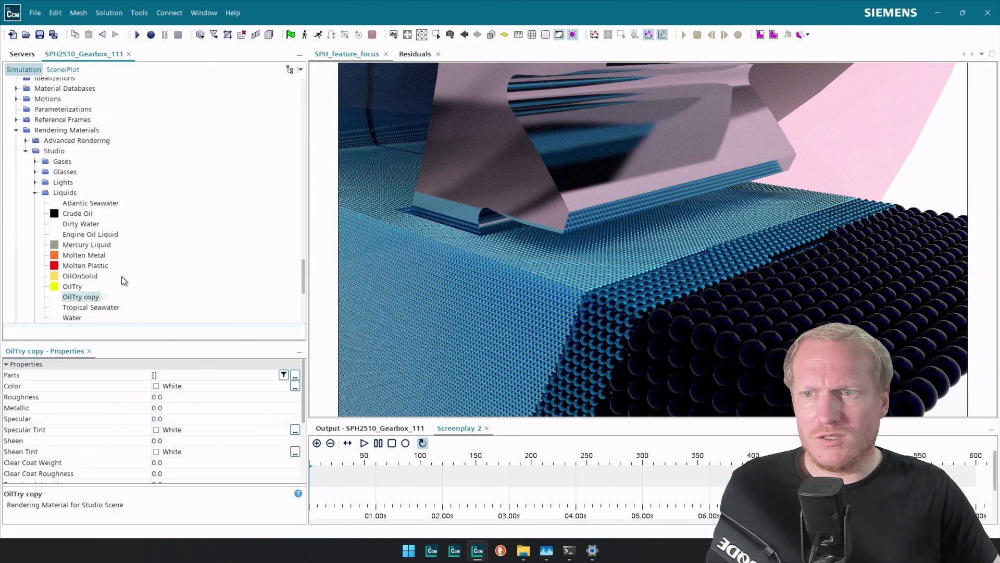
{"action": "scroll", "coordinate": [236, 461], "scroll_direction": "down", "scroll_amount": 5}
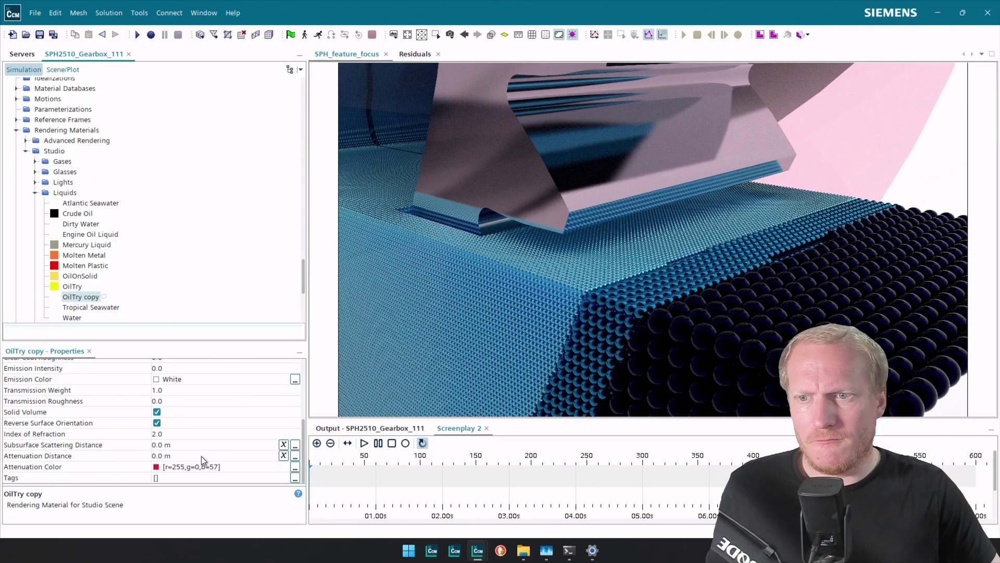
{"action": "left_click", "coordinate": [197, 467]}
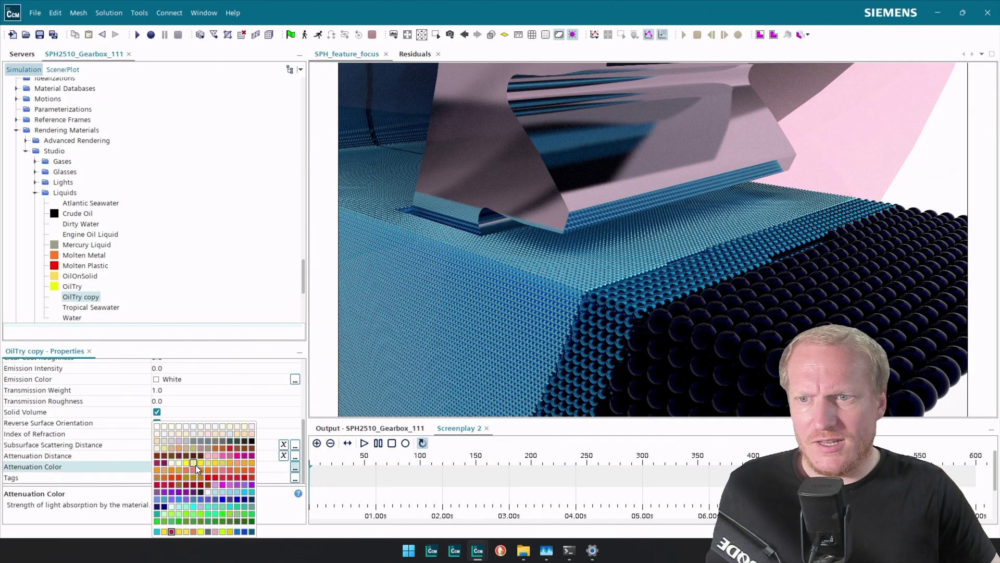
{"action": "left_click", "coordinate": [157, 531]}
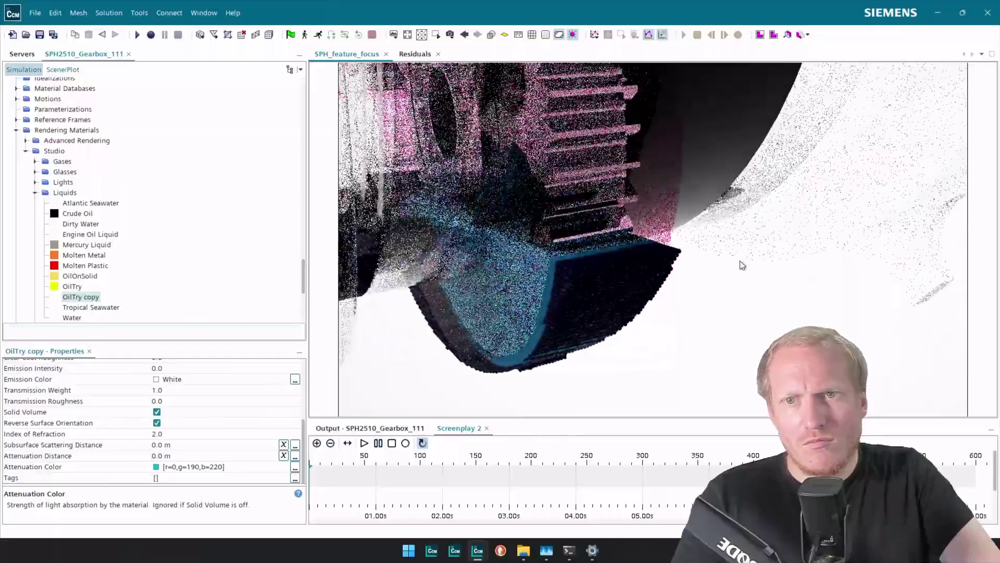
Step: Frame the oil sump beside the gear teeth closely and set the scene's view up vector to 0, 0, 1
{"action": "left_click_drag", "start_coordinate": [765, 298], "coordinate": [676, 249]}
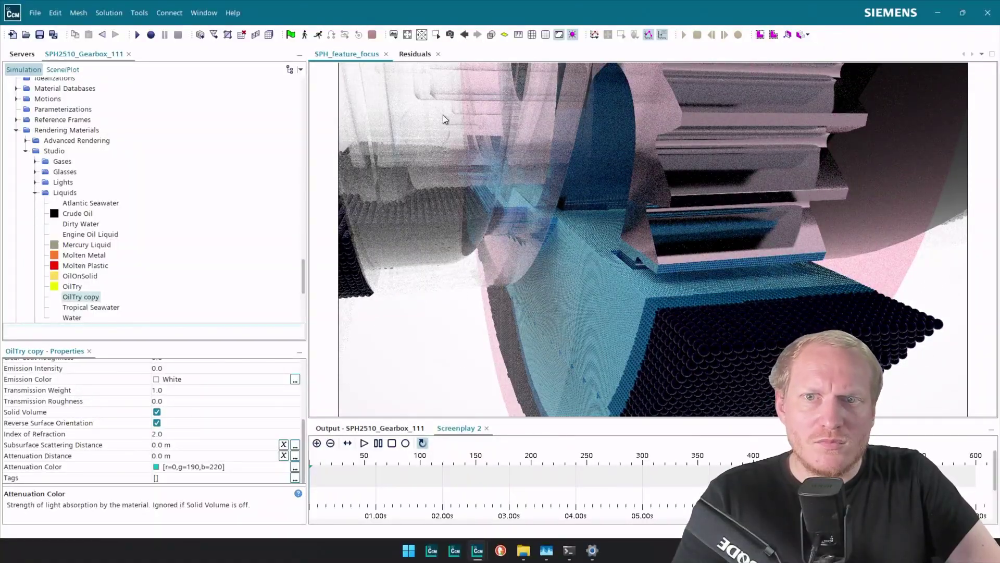
{"action": "left_click_drag", "start_coordinate": [602, 241], "coordinate": [503, 290]}
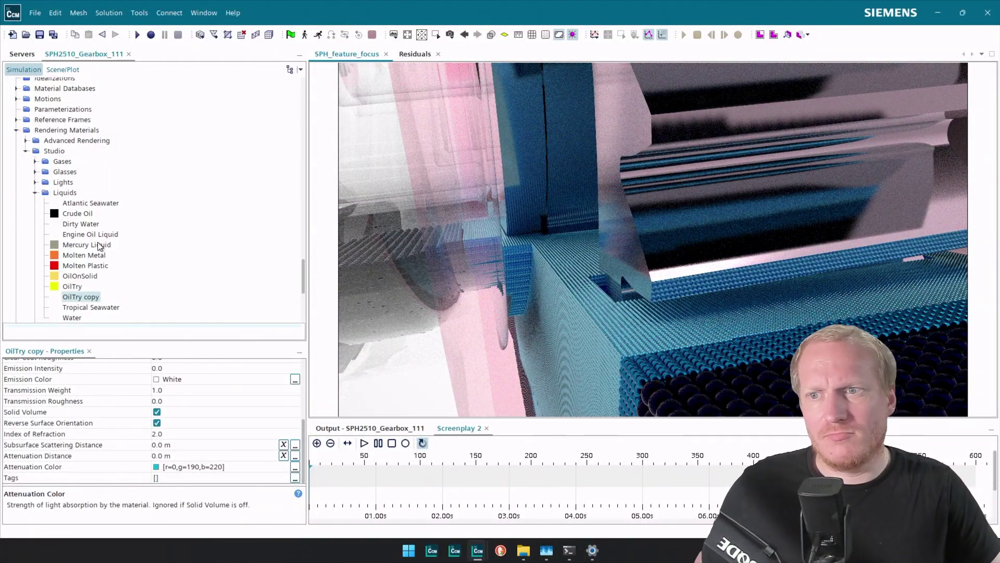
{"action": "scroll", "coordinate": [99, 244], "scroll_direction": "down", "scroll_amount": 7}
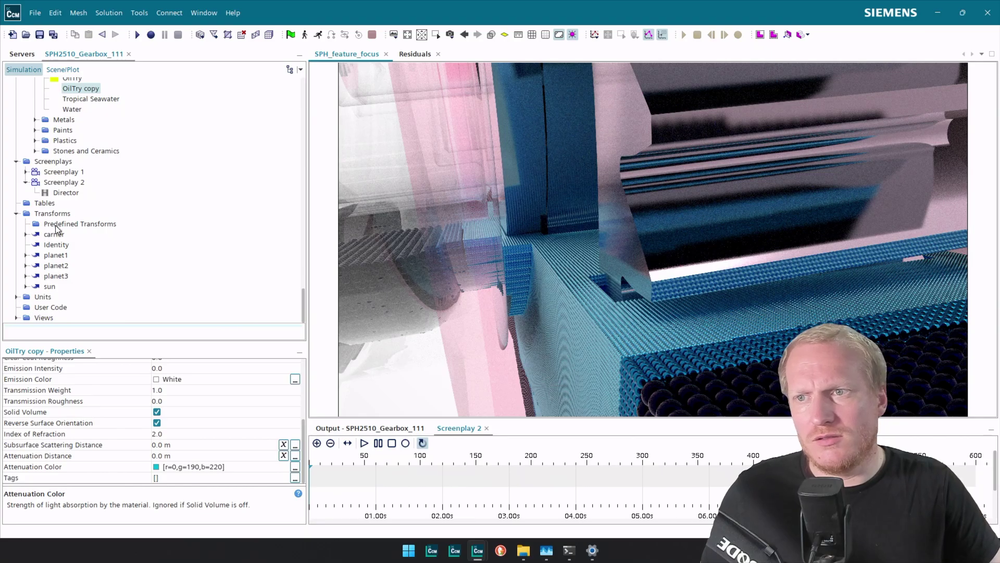
{"action": "left_click", "coordinate": [63, 70]}
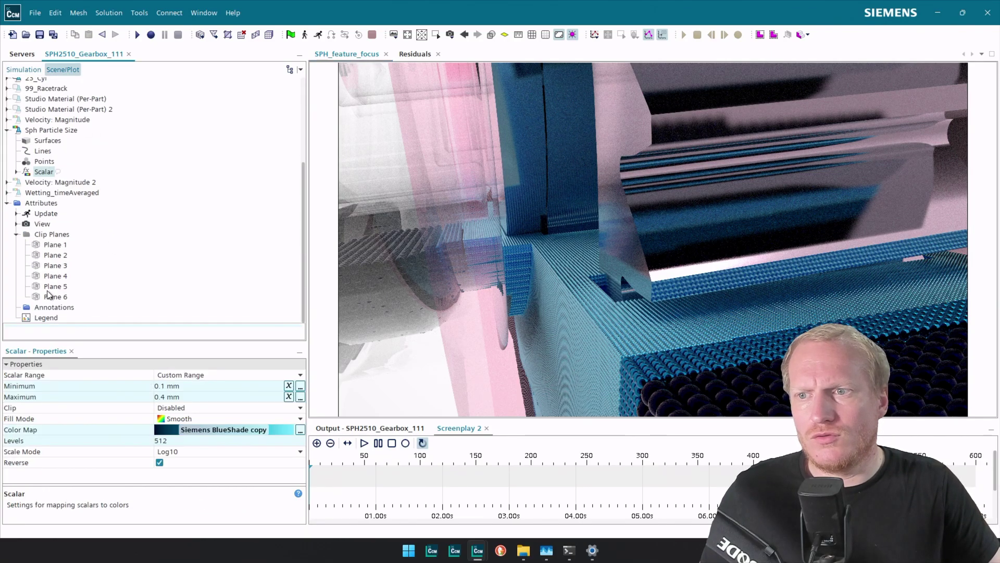
{"action": "left_click", "coordinate": [42, 224]}
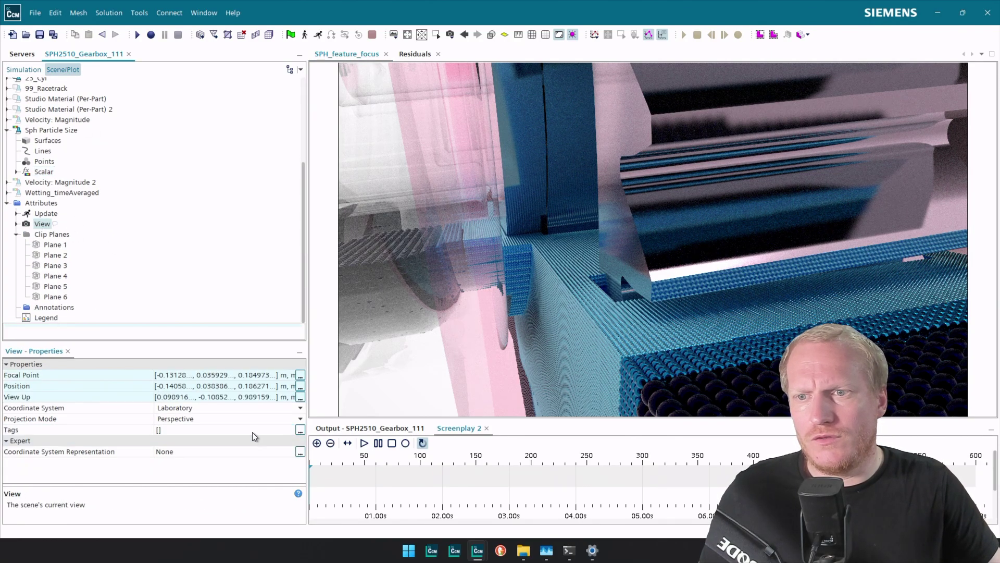
{"action": "left_click", "coordinate": [245, 400]}
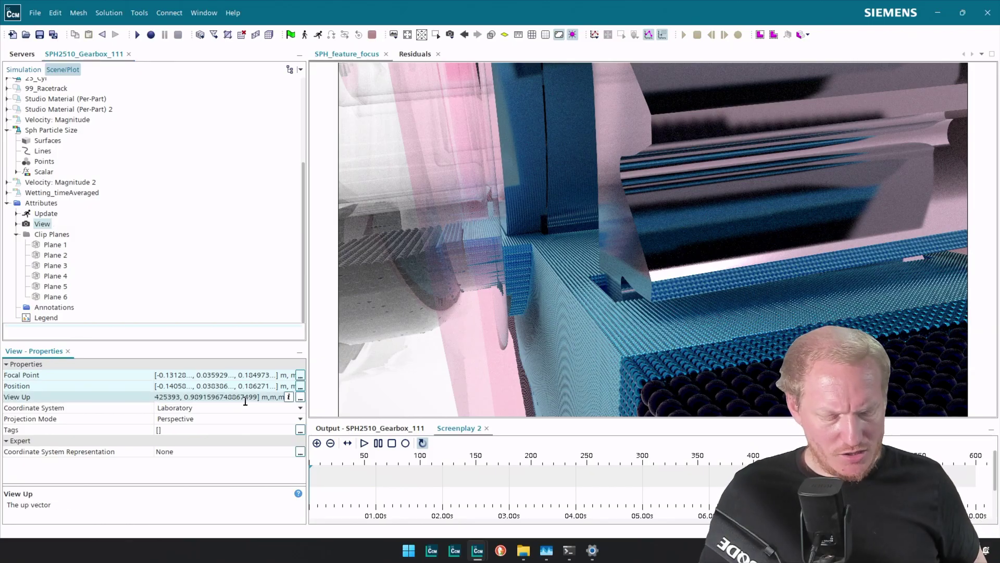
{"action": "key", "text": "ctrl+a"}
{"action": "type", "text": "0, "}
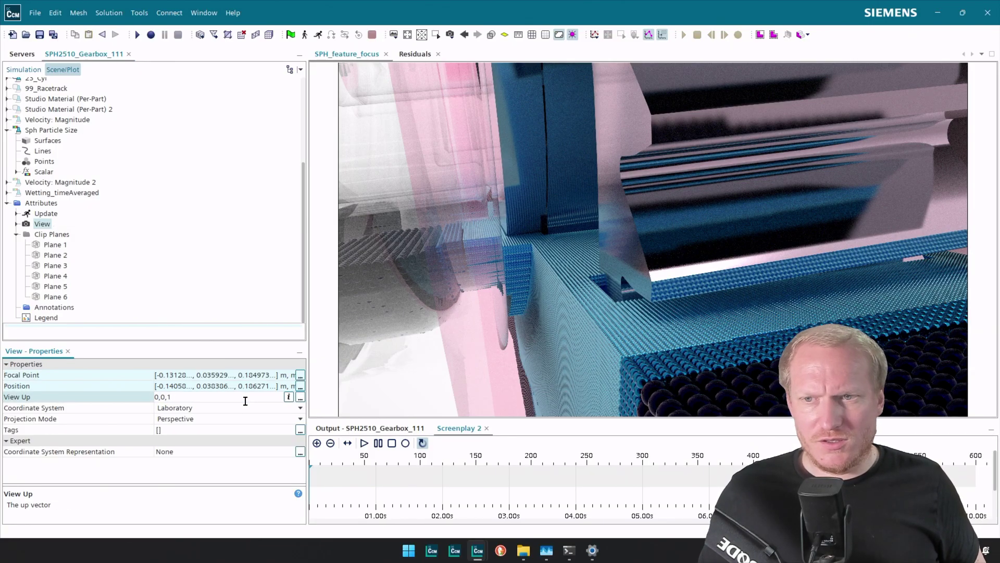
{"action": "type", "text": "0.0, 1"}
{"action": "key", "text": "Return"}
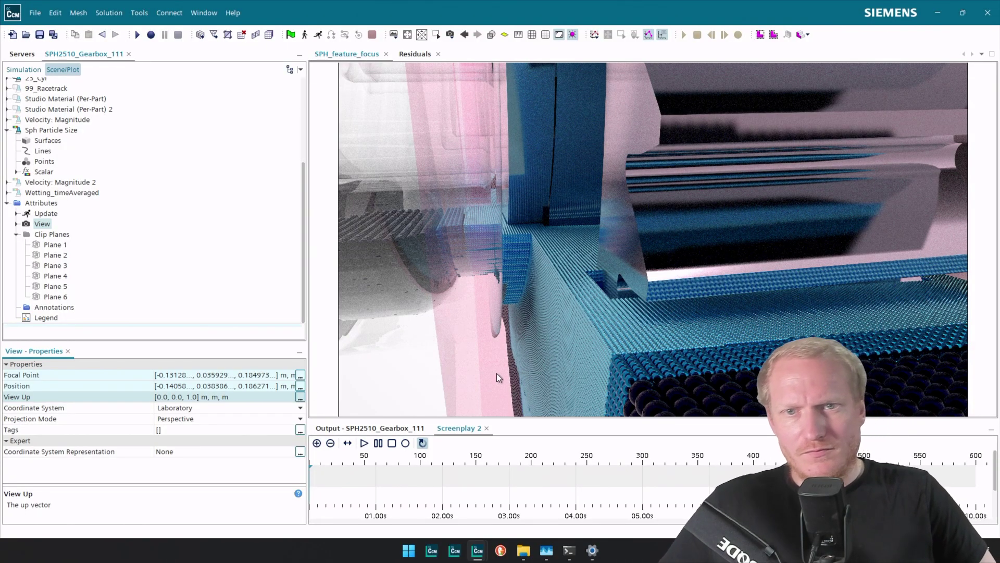
Step: Add a scene view keyframe sequence of about 2 s at the start of Screenplay 2 and inspect its first keyframe
{"action": "left_click", "coordinate": [209, 374]}
{"action": "left_click_drag", "start_coordinate": [422, 481], "coordinate": [377, 476]}
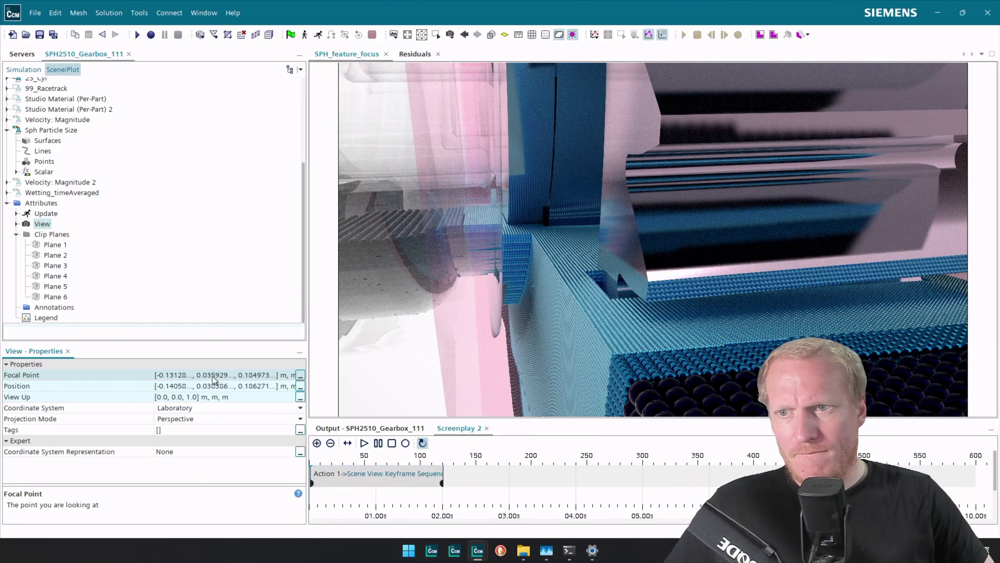
{"action": "left_click", "coordinate": [23, 69]}
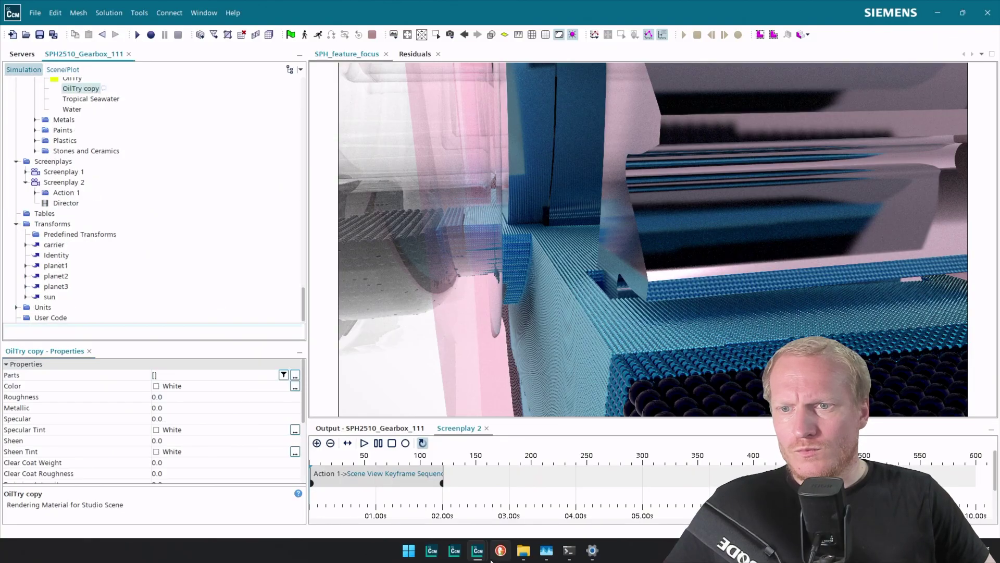
{"action": "left_click", "coordinate": [311, 483]}
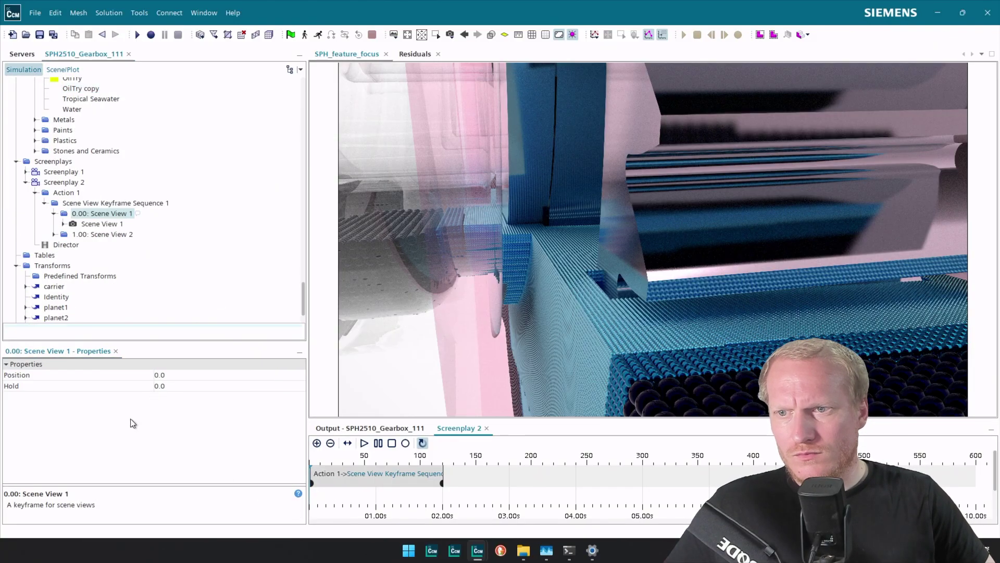
{"action": "left_click", "coordinate": [99, 223]}
Step: Rename the new screenplay action as Camera and set its start time to 0
{"action": "left_click", "coordinate": [67, 193]}
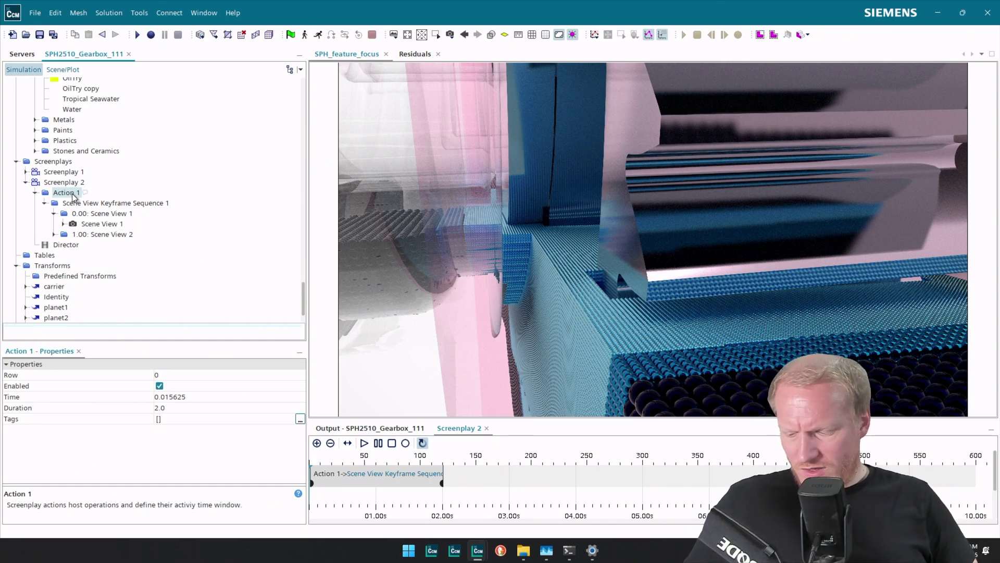
{"action": "left_click", "coordinate": [72, 193]}
{"action": "type", "text": "Came"}
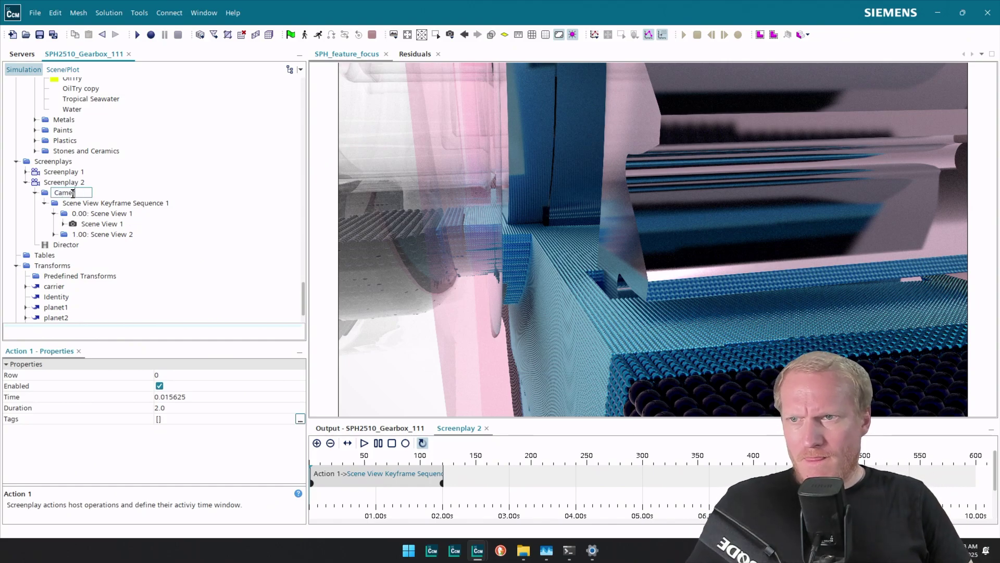
{"action": "type", "text": "ra"}
{"action": "key", "text": "Return"}
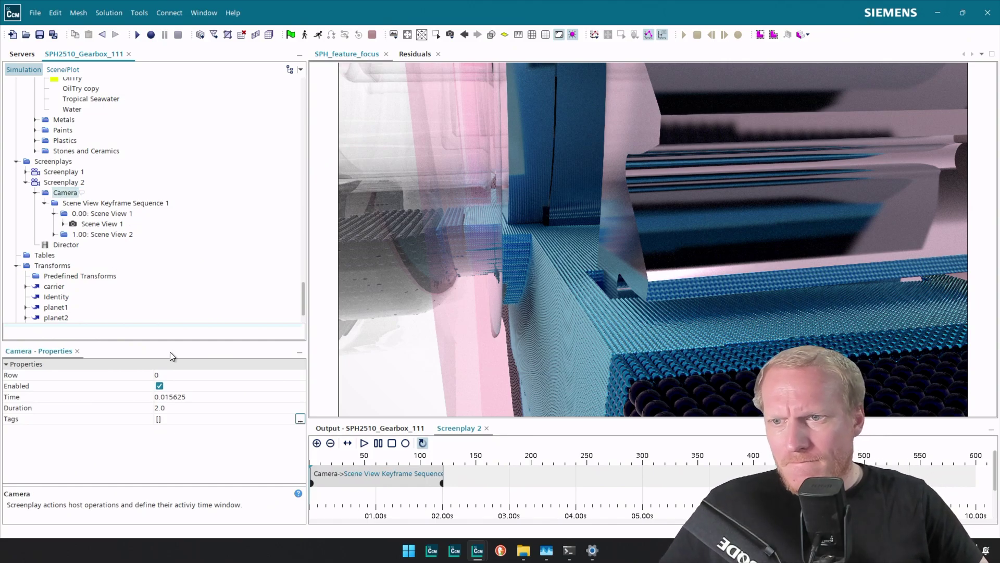
{"action": "left_click", "coordinate": [177, 396]}
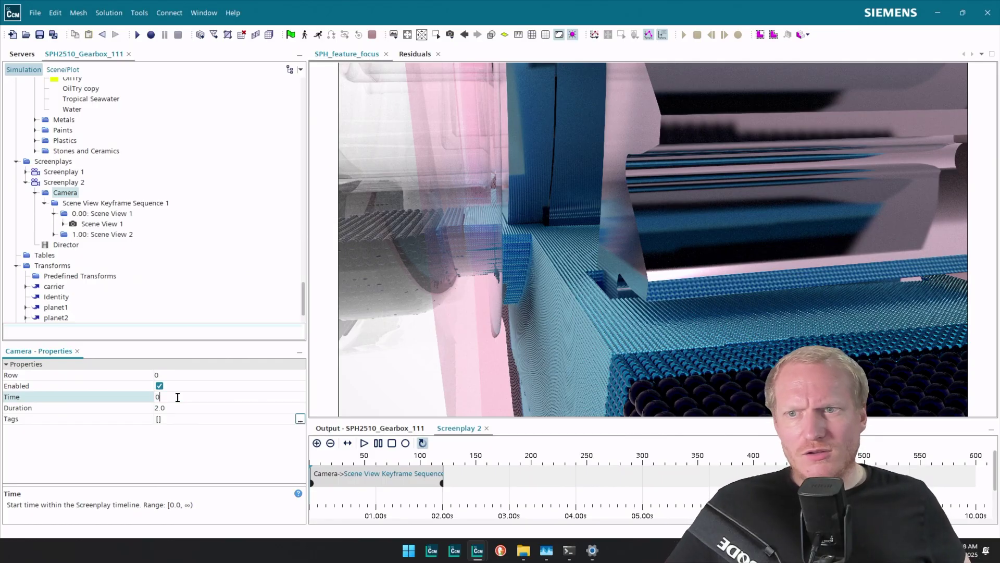
{"action": "type", "text": "0"}
{"action": "key", "text": "Return"}
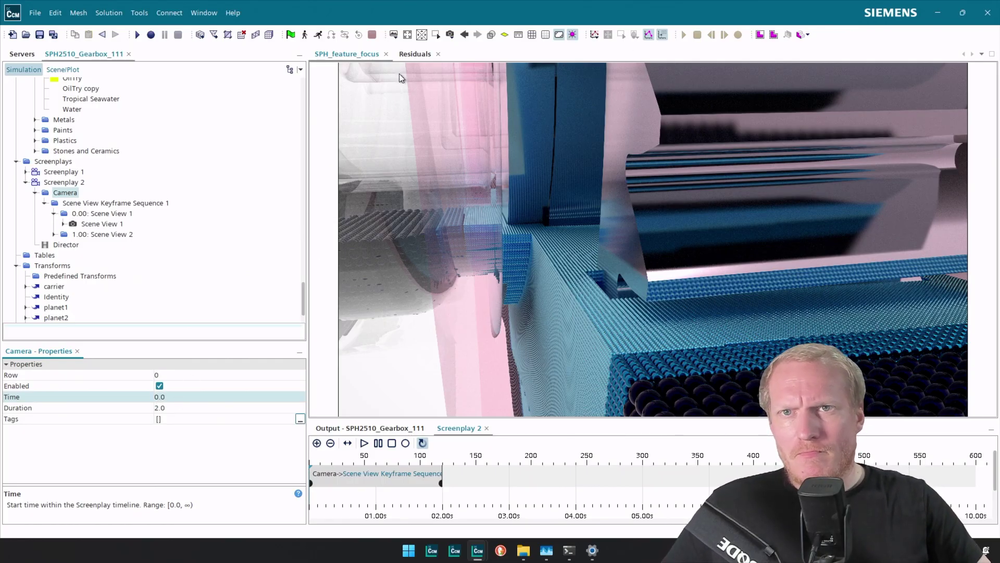
Step: Add a keyframe at about the middle of the Camera sequence and apply the stored View 6 to it
{"action": "left_click", "coordinate": [378, 483]}
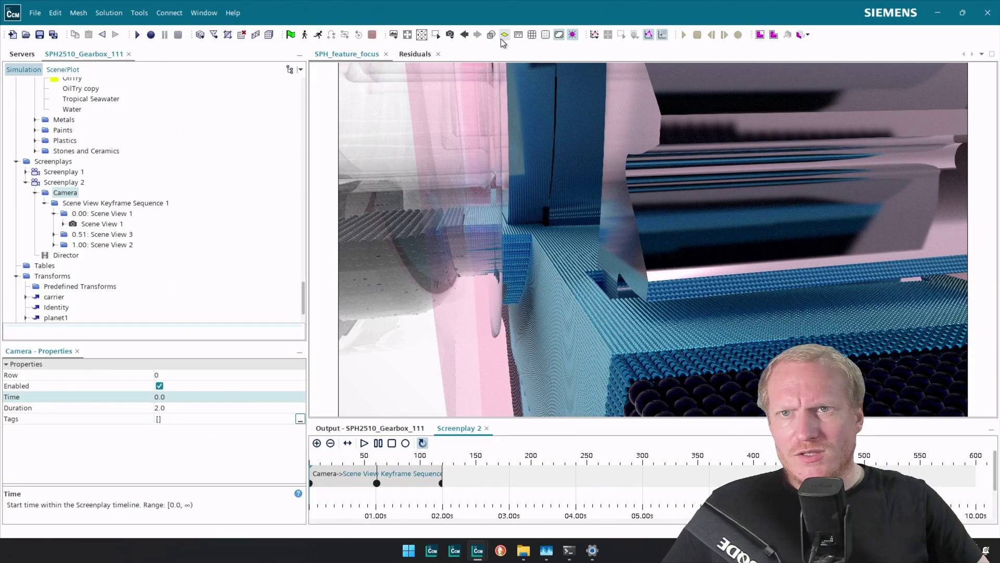
{"action": "left_click", "coordinate": [450, 35]}
{"action": "mouse_move", "coordinate": [478, 68]}
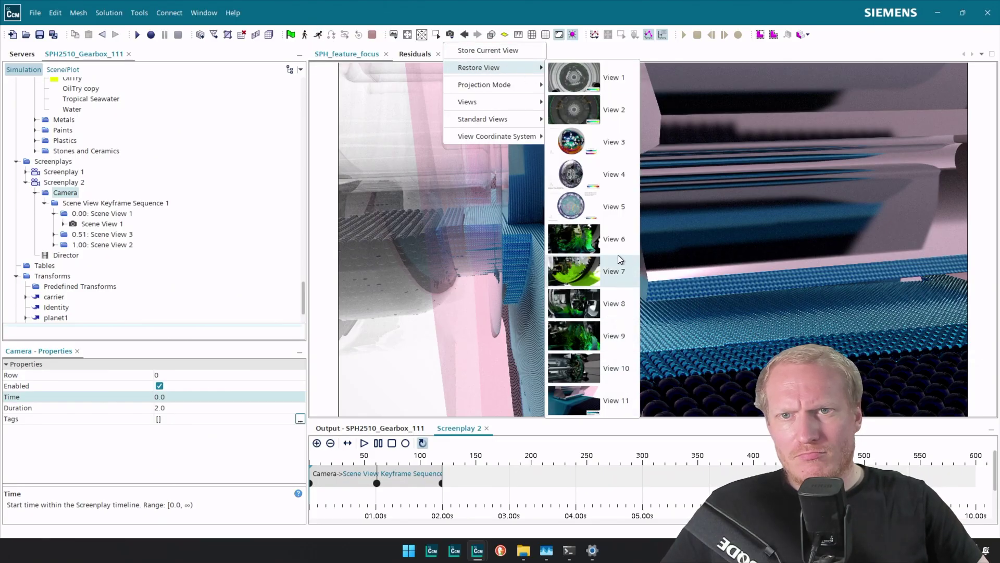
{"action": "left_click", "coordinate": [613, 242]}
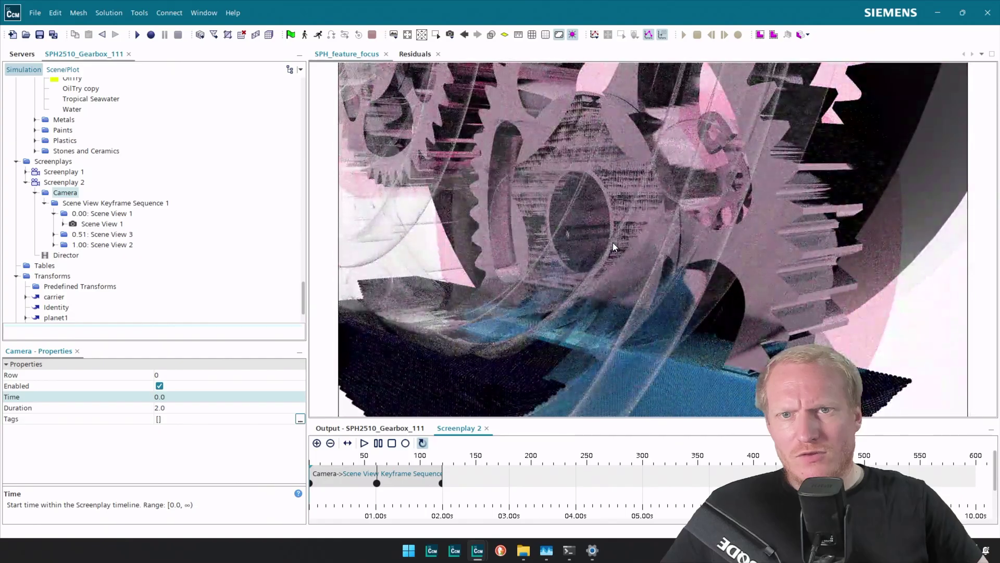
{"action": "right_click", "coordinate": [376, 484]}
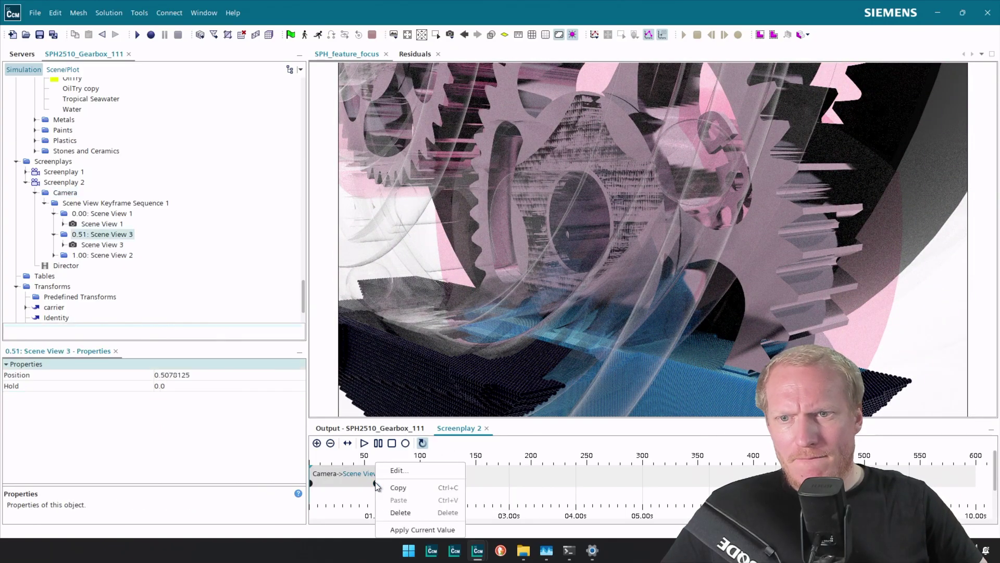
{"action": "left_click", "coordinate": [418, 527]}
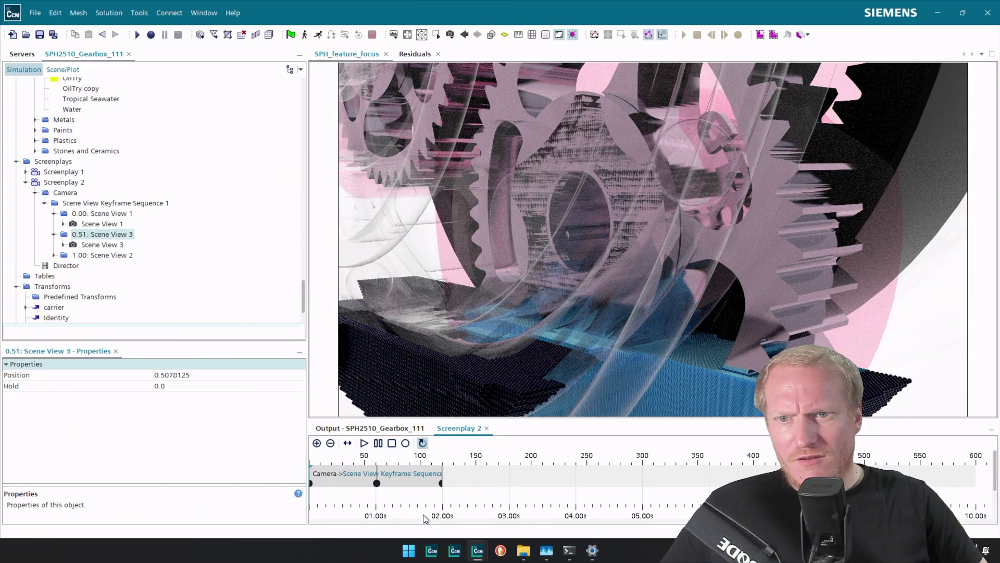
Step: Apply the stored View 10 to the end keyframe of the Camera sequence and preview the screenplay animation
{"action": "left_click", "coordinate": [450, 34]}
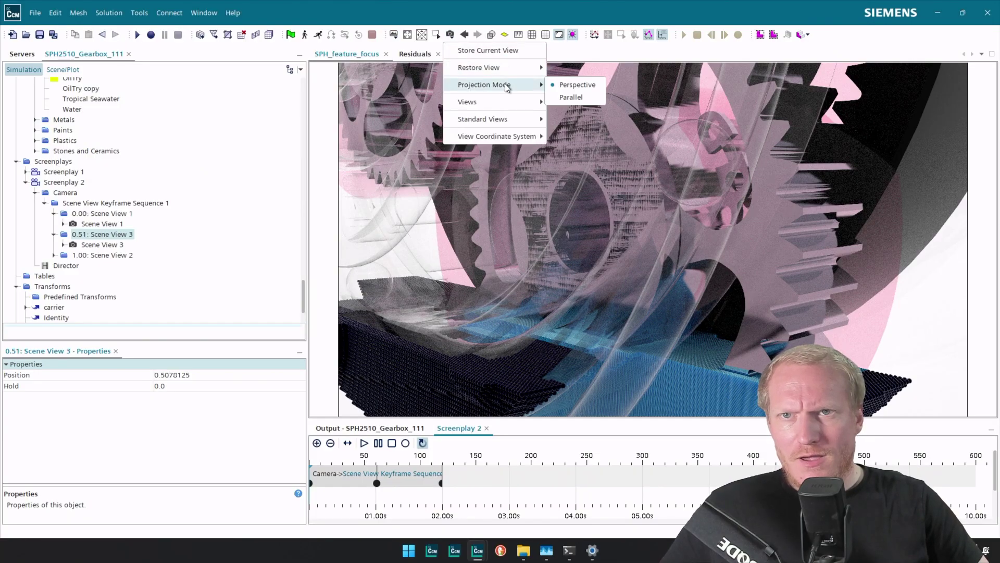
{"action": "mouse_move", "coordinate": [515, 68]}
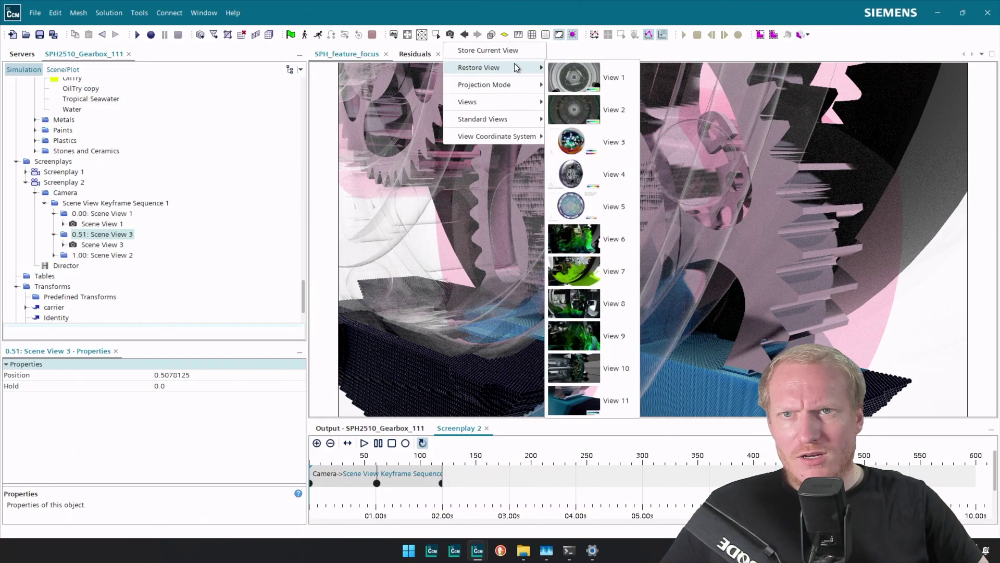
{"action": "left_click", "coordinate": [595, 373]}
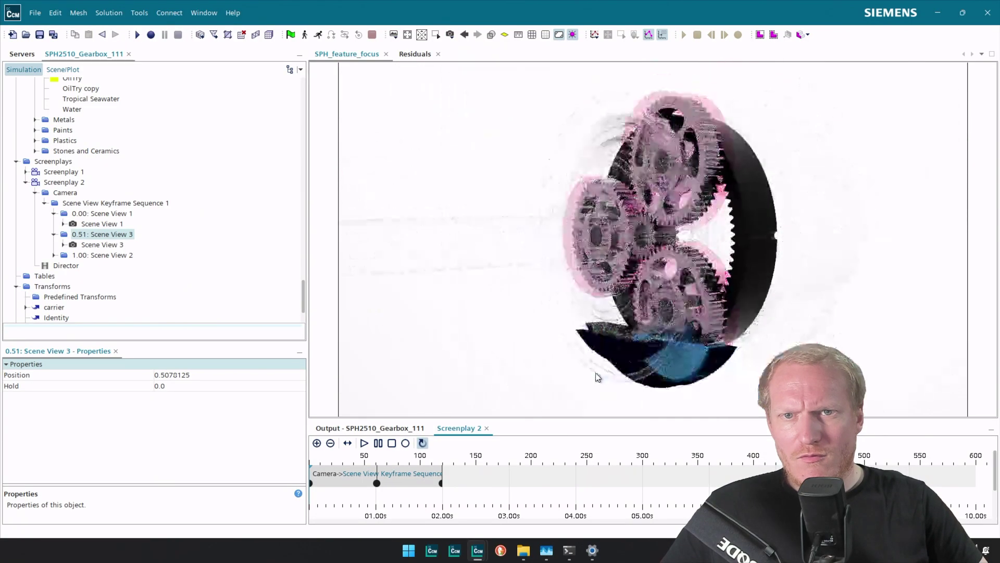
{"action": "right_click", "coordinate": [443, 490]}
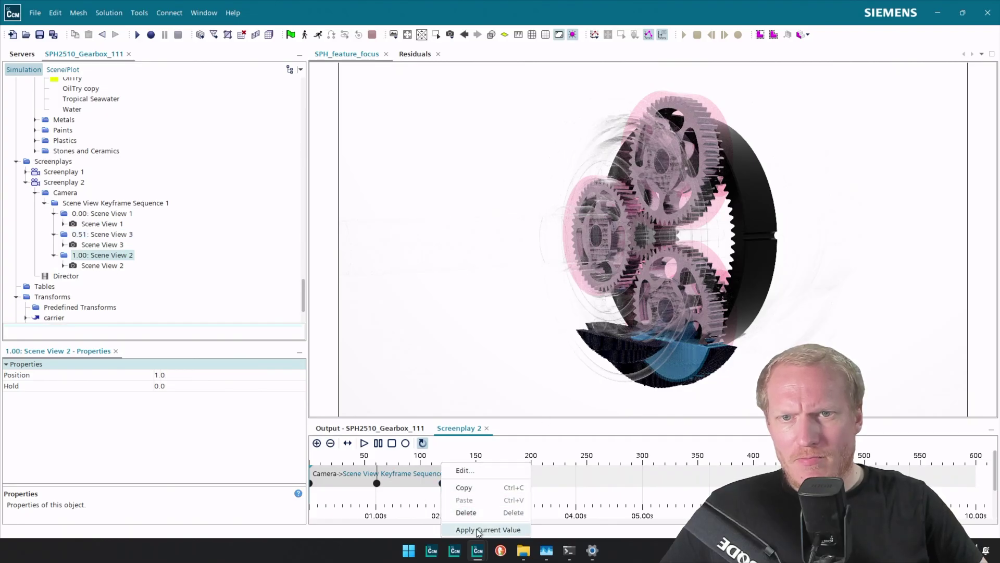
{"action": "left_click", "coordinate": [480, 530]}
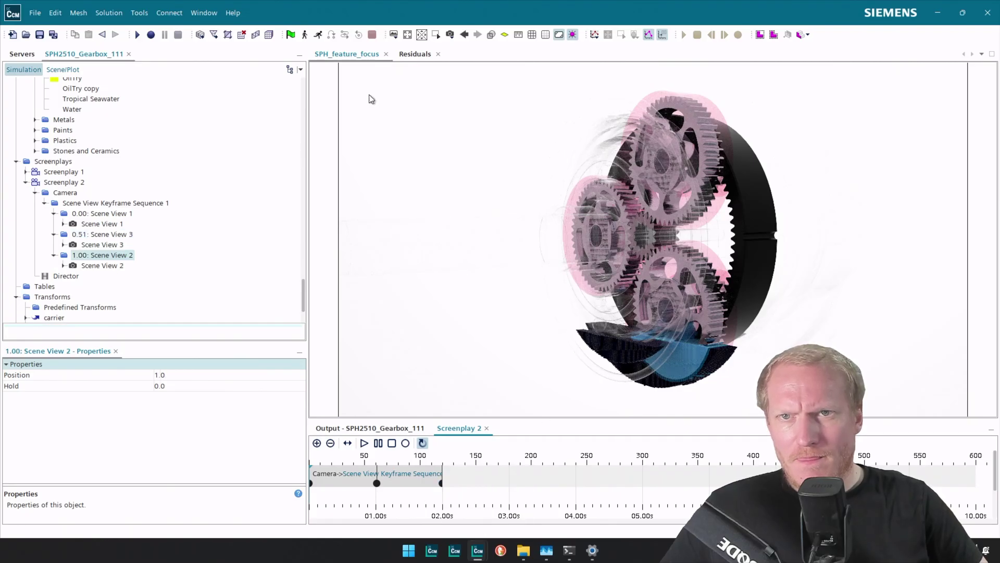
{"action": "left_click", "coordinate": [365, 444]}
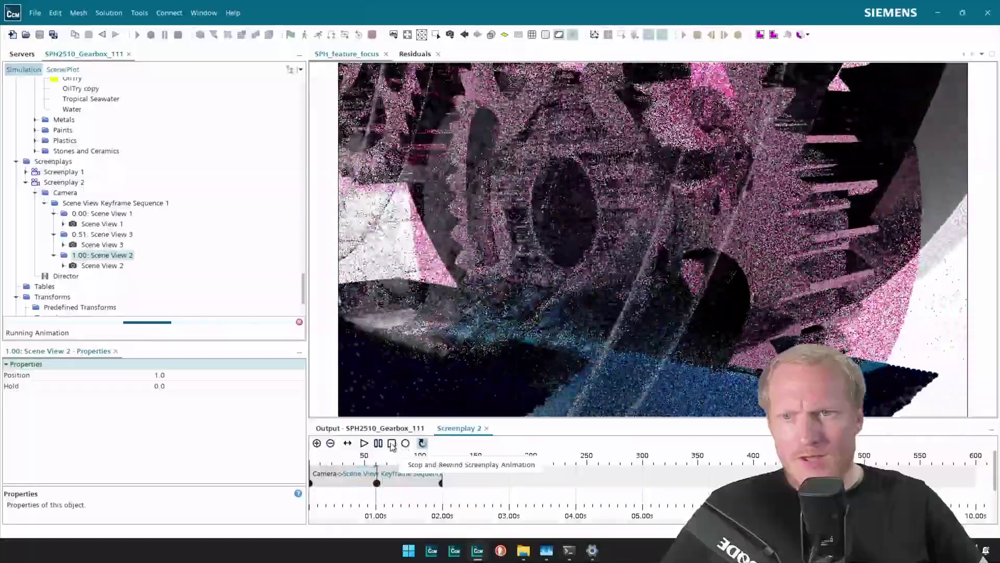
{"action": "left_click", "coordinate": [393, 443]}
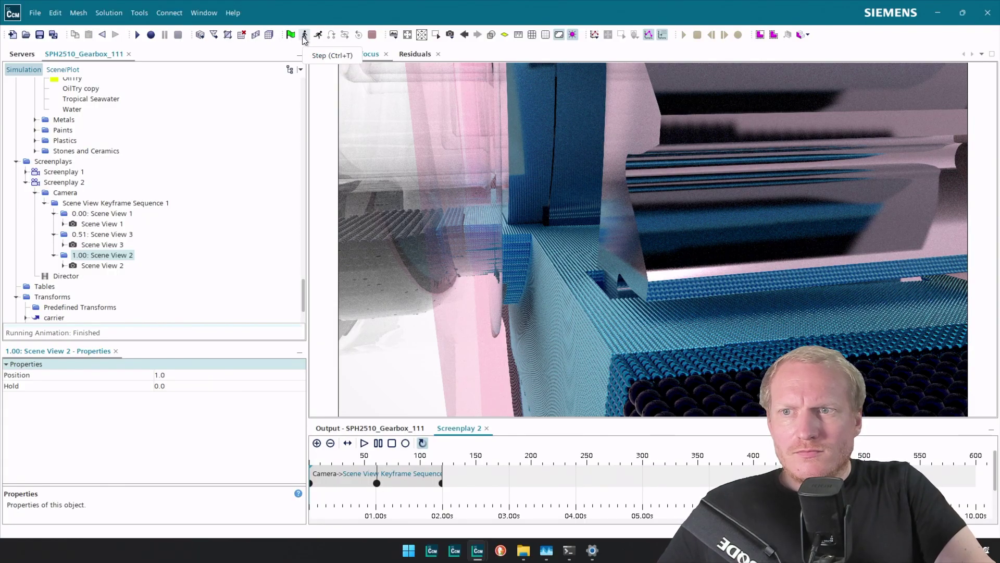
Step: Clear the solution with fields, mesh reset and recorded solution history included, and run the simulation
{"action": "left_click", "coordinate": [108, 13]}
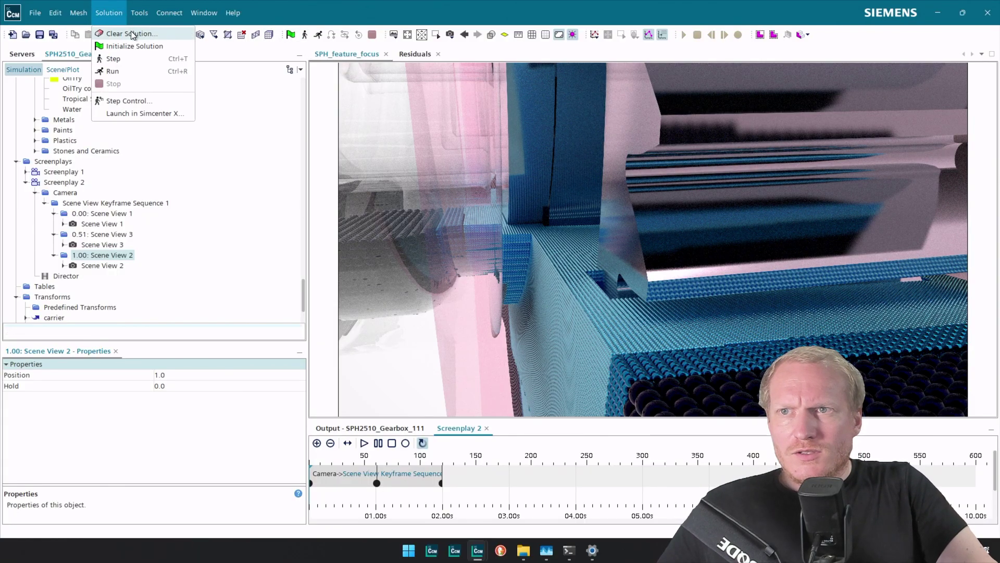
{"action": "left_click", "coordinate": [135, 34]}
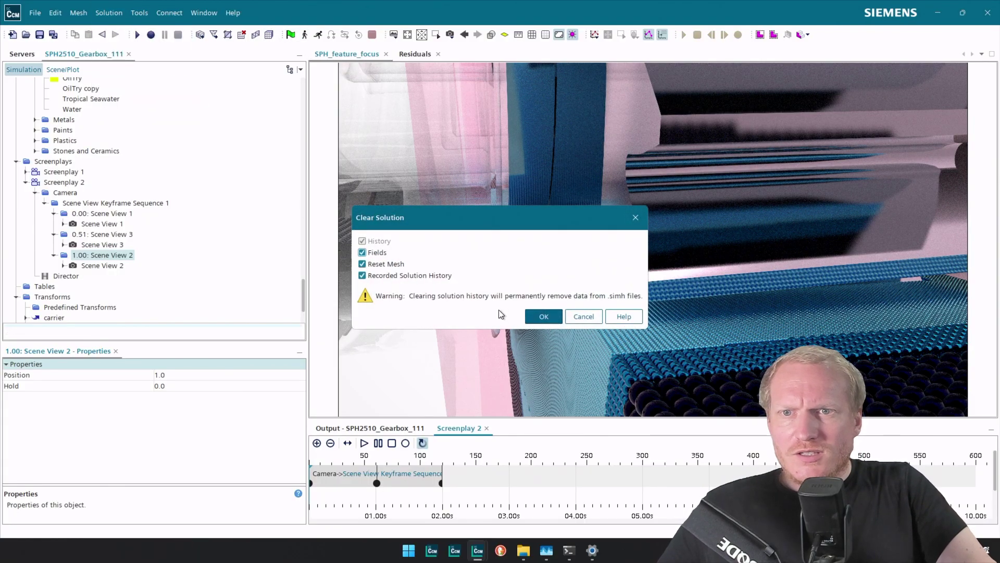
{"action": "left_click", "coordinate": [539, 316]}
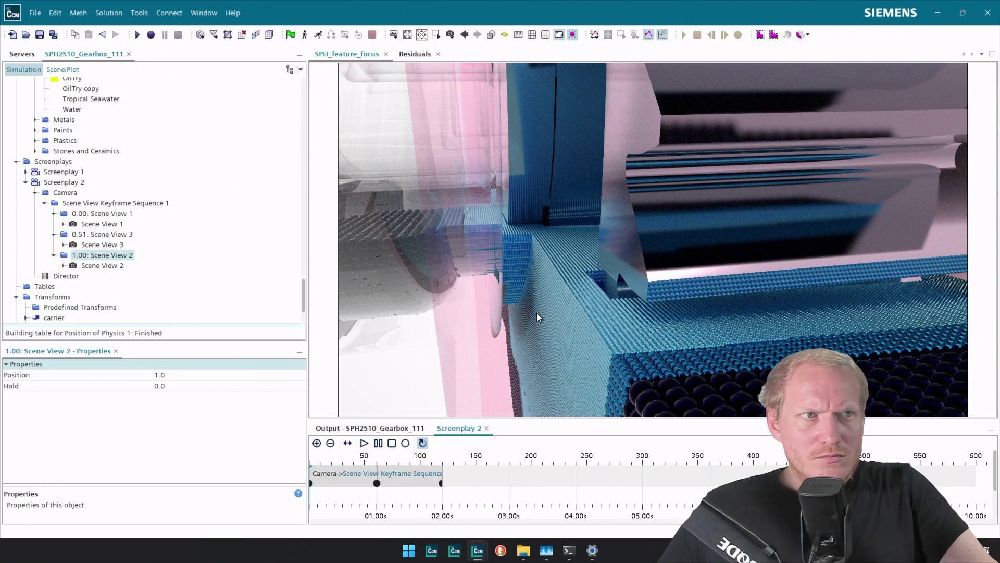
{"action": "left_click", "coordinate": [317, 35]}
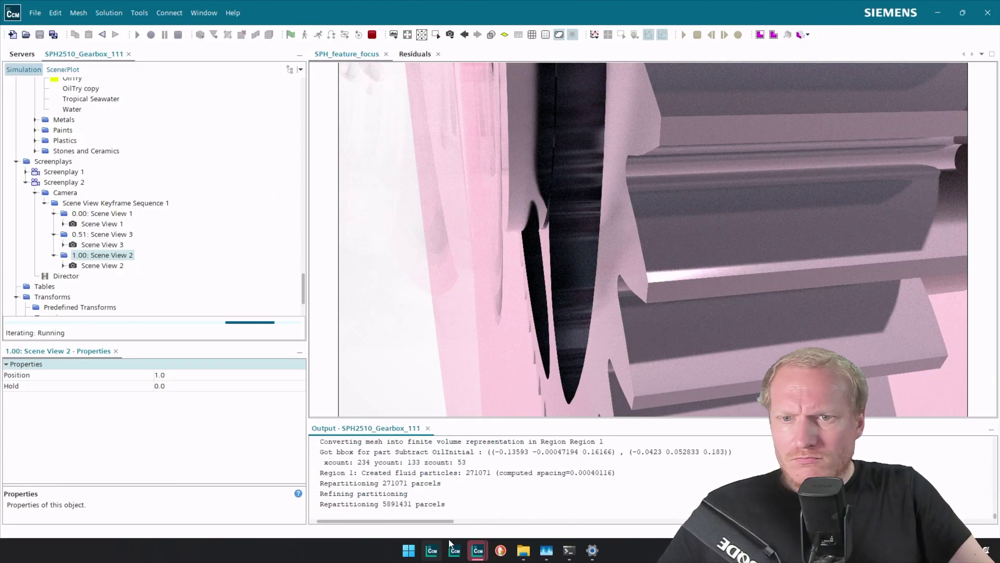
Step: Check the SPH2510_Gearbox_114 simulation window and return to the running SPH2510_Gearbox_111 window
{"action": "mouse_move", "coordinate": [480, 553]}
{"action": "left_click", "coordinate": [439, 501]}
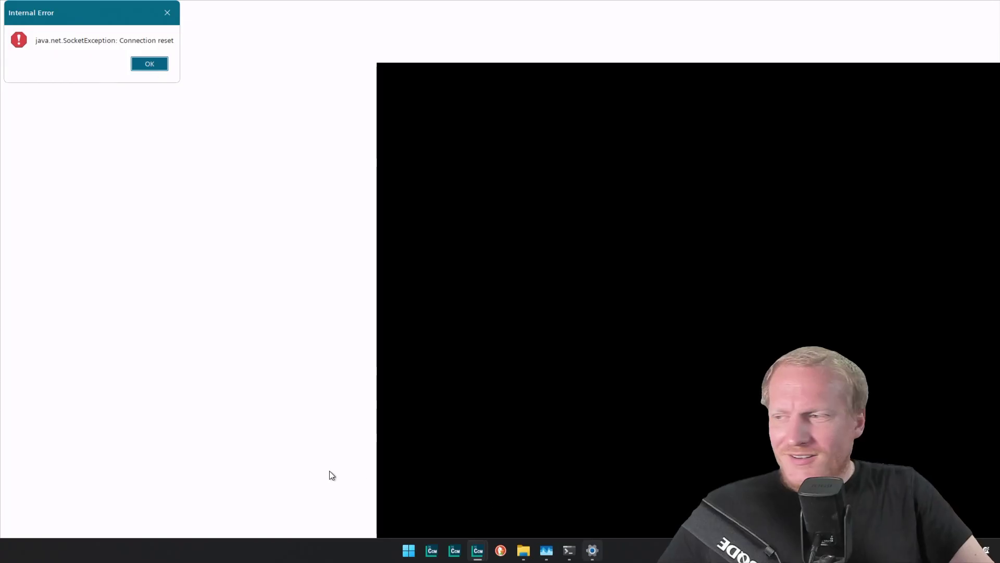
{"action": "mouse_move", "coordinate": [477, 551]}
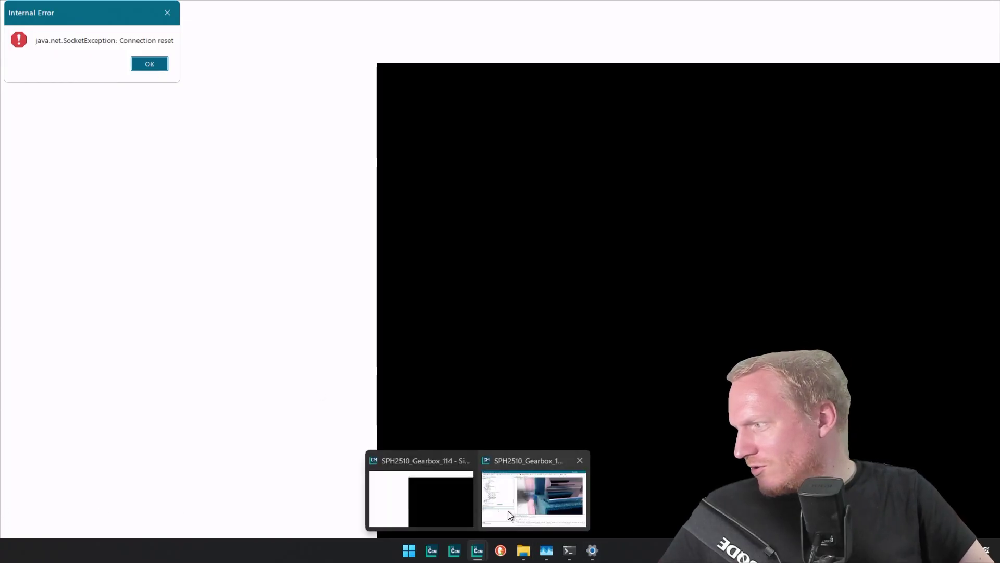
{"action": "left_click", "coordinate": [508, 510]}
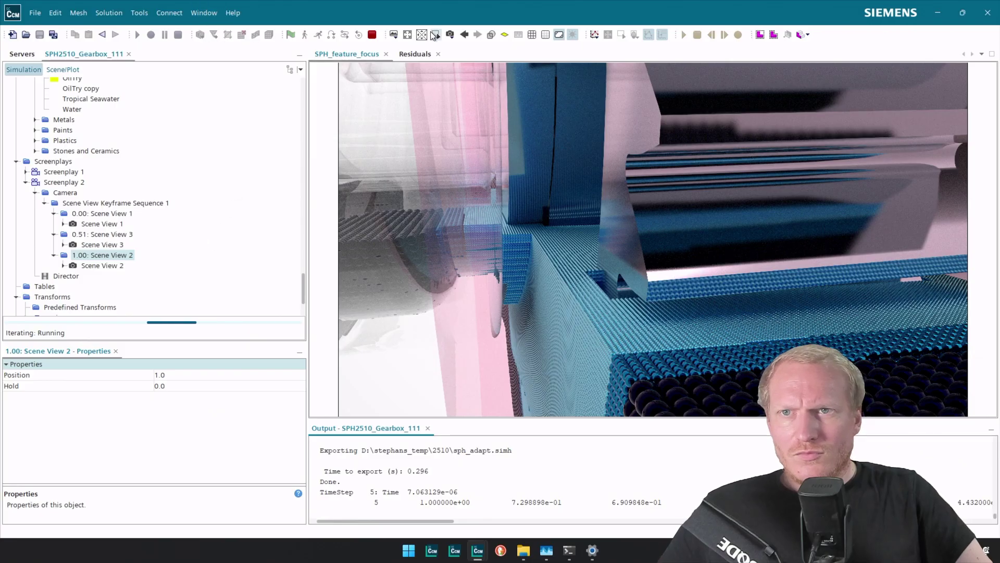
Step: Stop the running simulation and check the recorded representation choices of the planet1 transform without changing the selection
{"action": "left_click", "coordinate": [373, 40]}
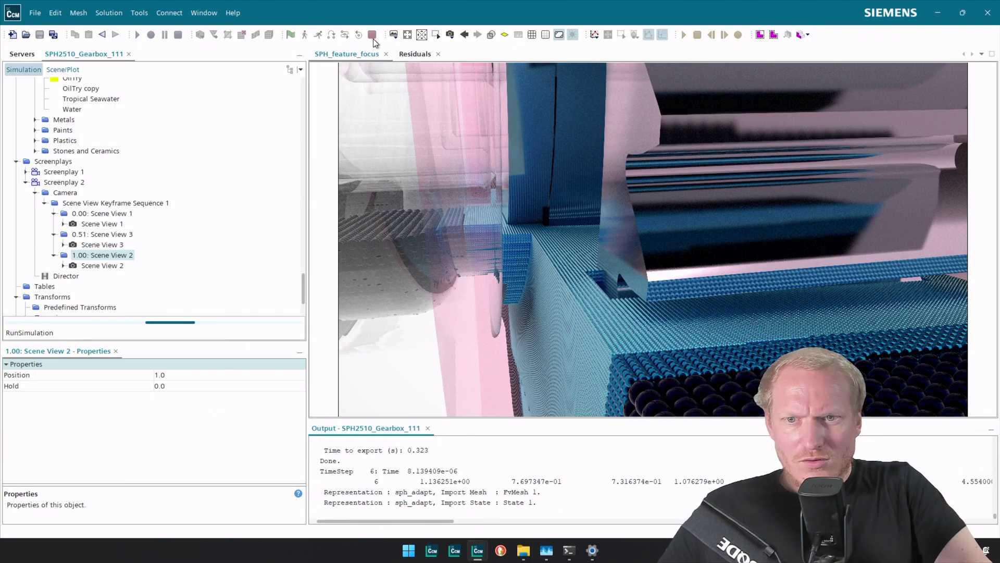
{"action": "left_click", "coordinate": [66, 70]}
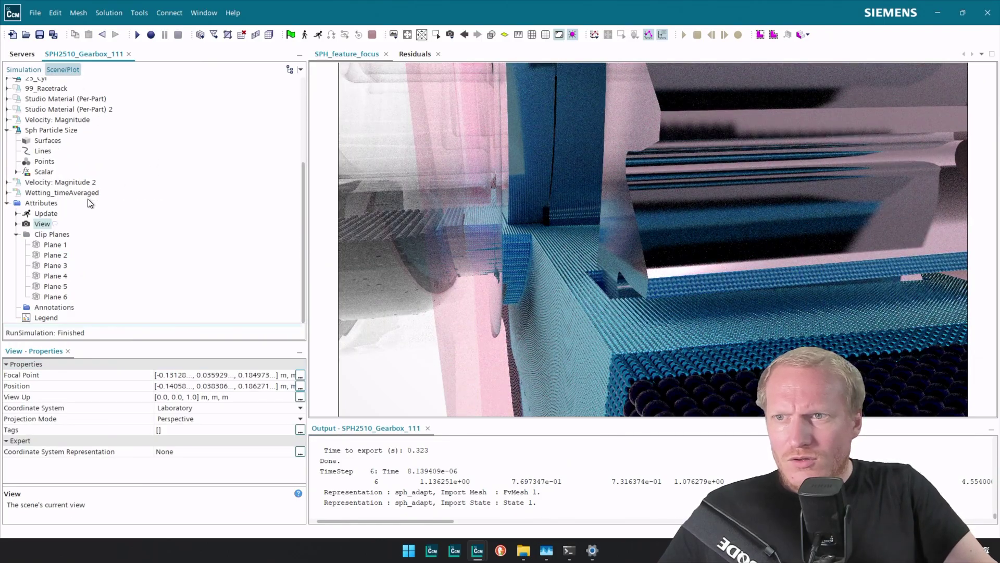
{"action": "scroll", "coordinate": [60, 139], "scroll_direction": "up", "scroll_amount": 4}
{"action": "scroll", "coordinate": [101, 161], "scroll_direction": "down", "scroll_amount": 4}
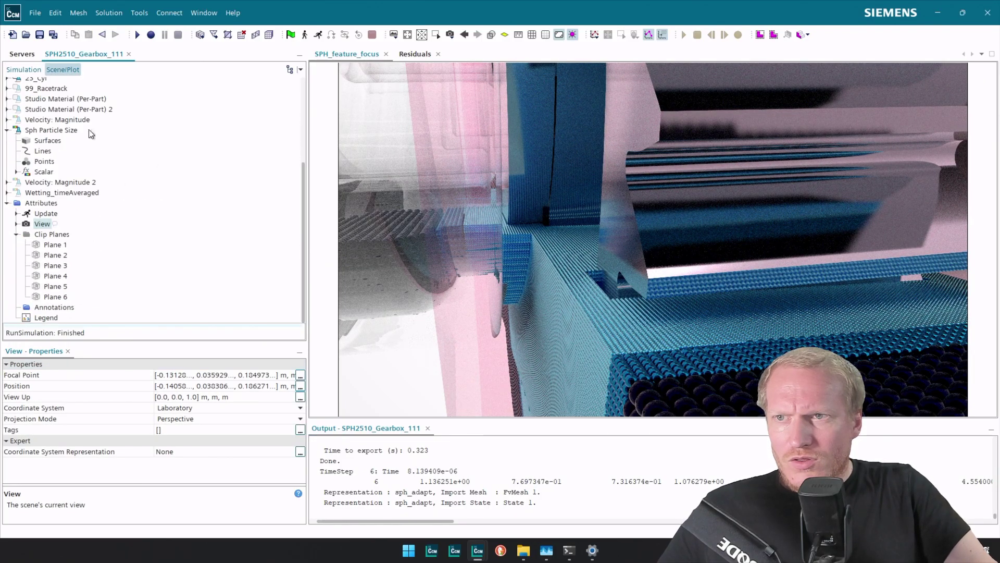
{"action": "scroll", "coordinate": [67, 131], "scroll_direction": "up", "scroll_amount": 5}
{"action": "left_click", "coordinate": [24, 69]}
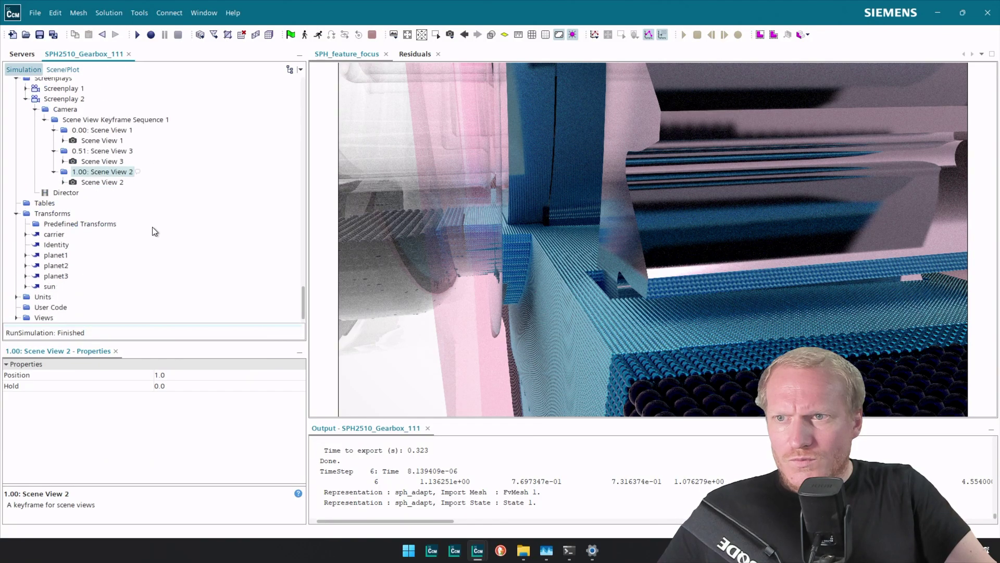
{"action": "left_click", "coordinate": [56, 255]}
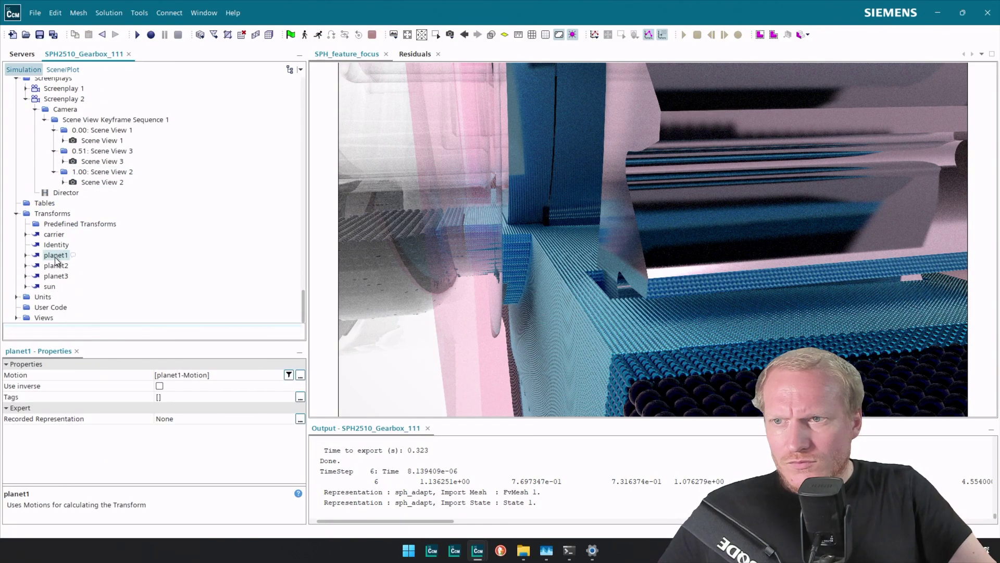
{"action": "left_click", "coordinate": [163, 418]}
{"action": "left_click", "coordinate": [163, 418]}
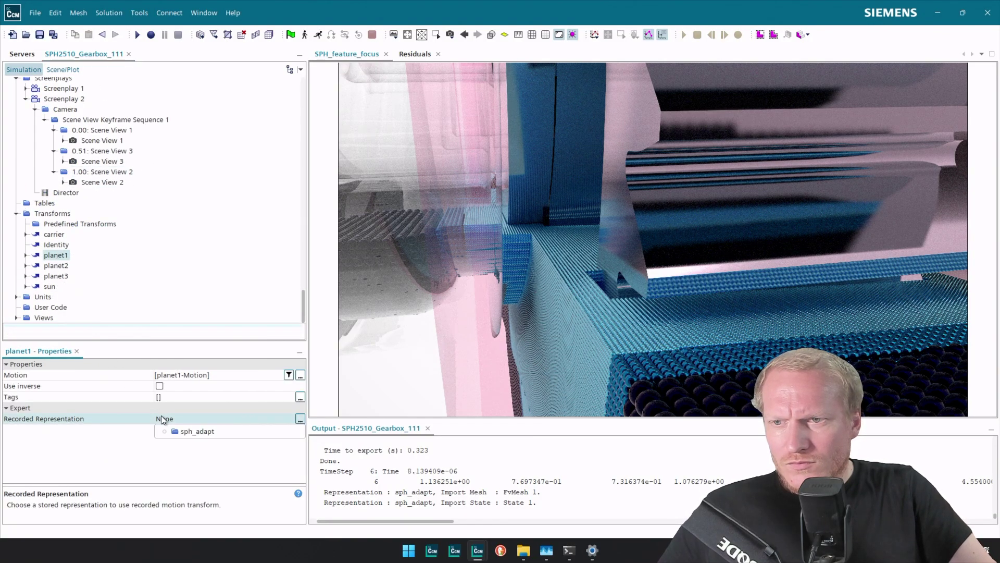
{"action": "left_click", "coordinate": [162, 419]}
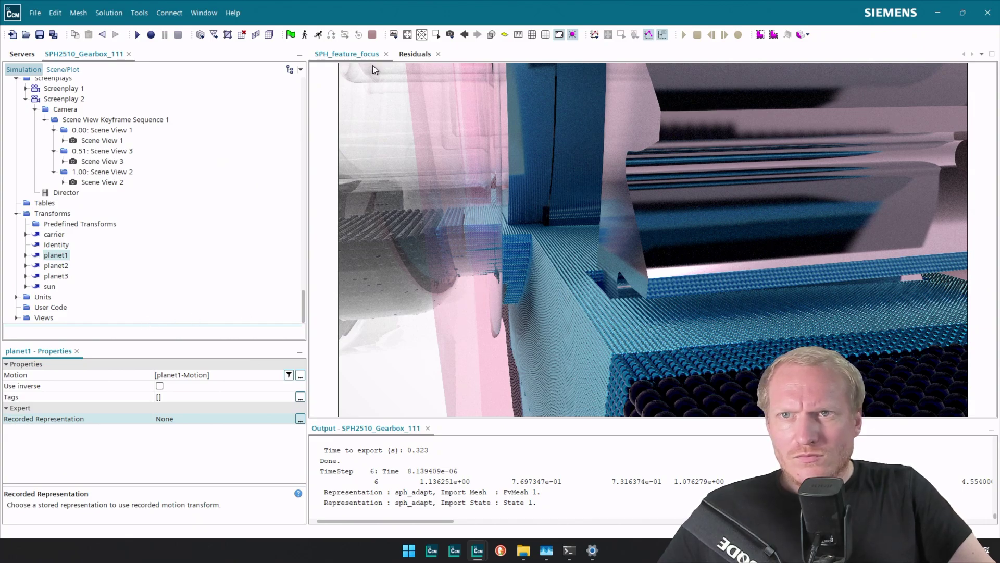
Step: Check the Residuals plot, then resume the simulation from the SPH_feature_focus scene and stop it after a few more time steps
{"action": "left_click", "coordinate": [415, 55]}
{"action": "left_click", "coordinate": [364, 55]}
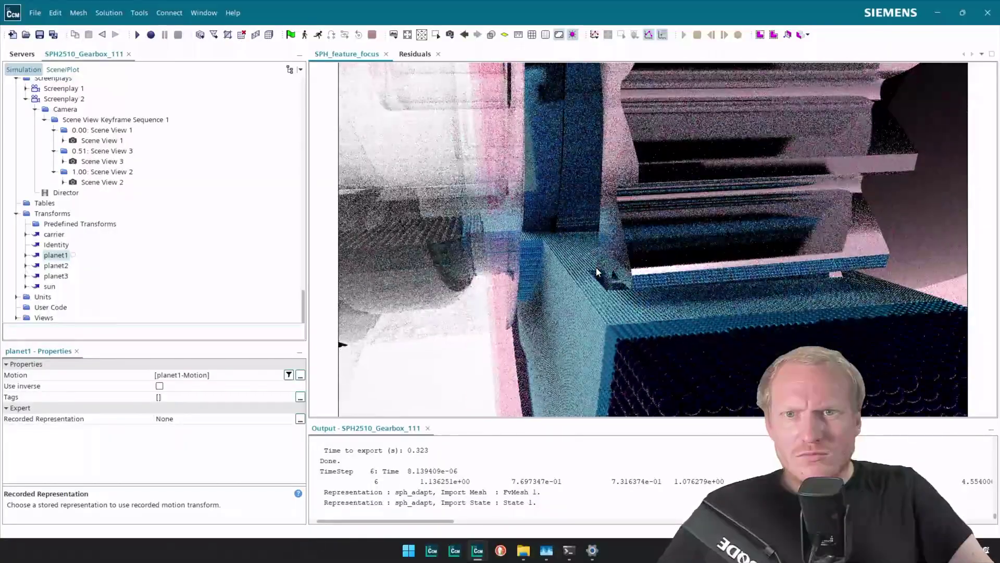
{"action": "left_click", "coordinate": [321, 36]}
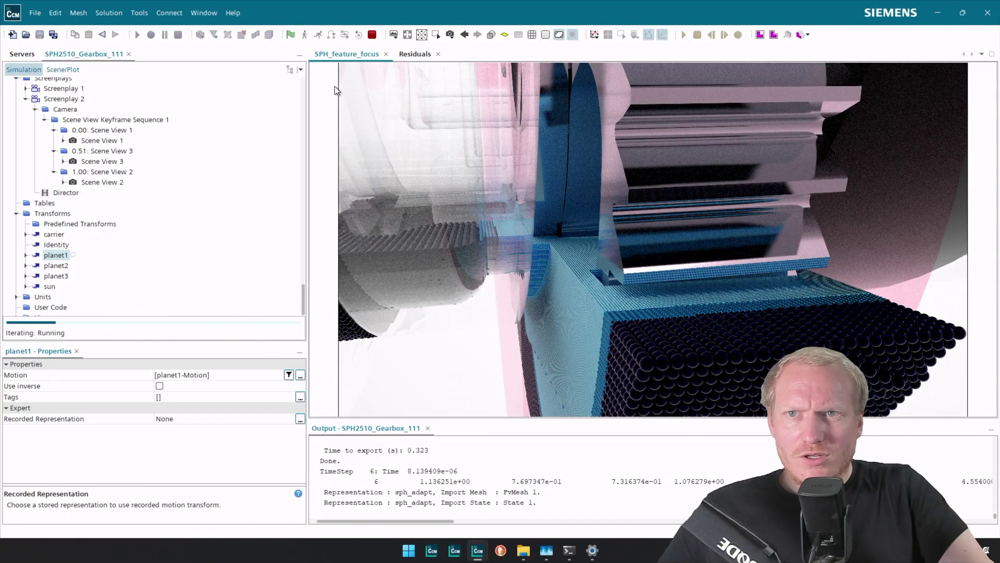
{"action": "left_click", "coordinate": [63, 70]}
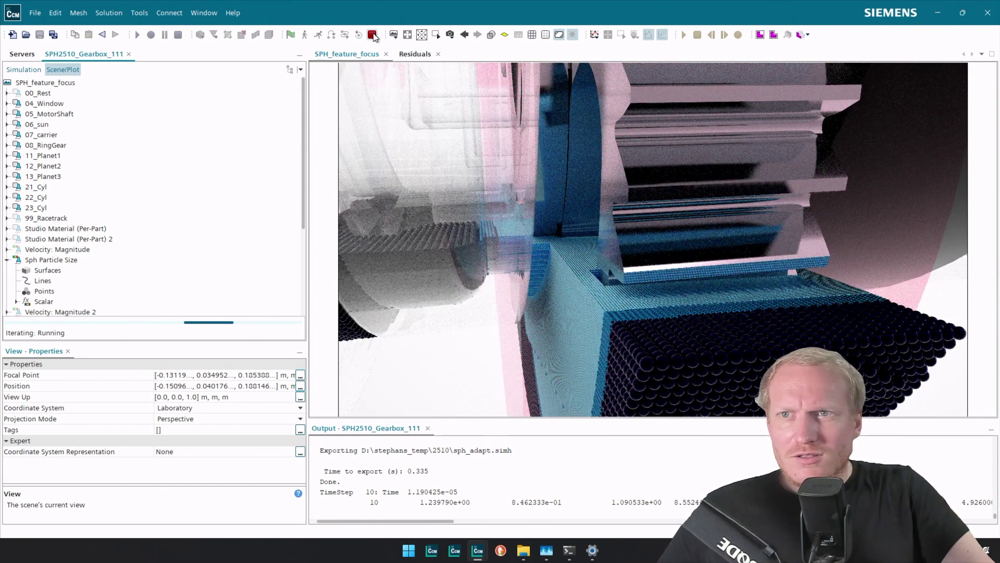
{"action": "left_click", "coordinate": [373, 35]}
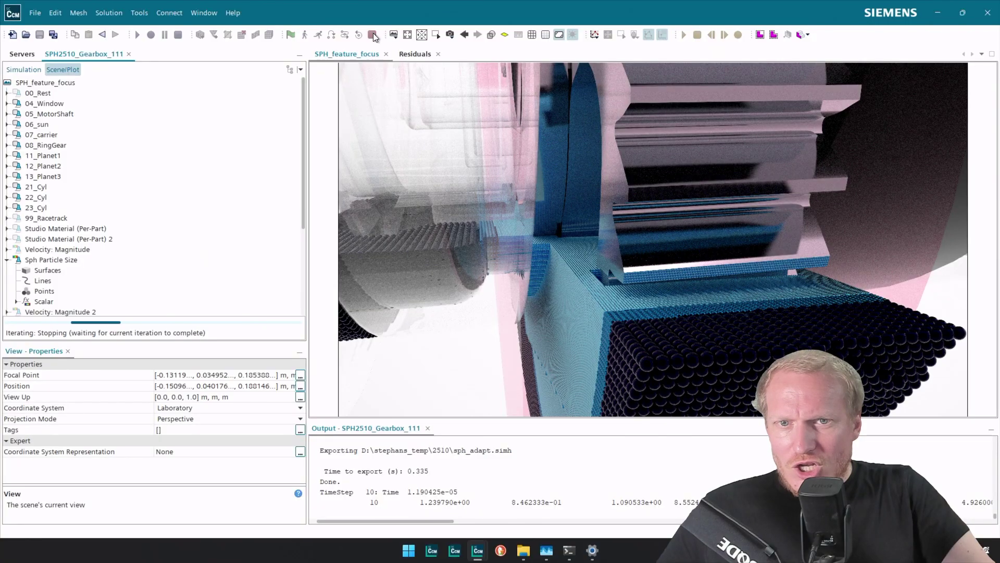
Step: Restore the stored View 11 in the SPH_feature_focus scene
{"action": "left_click", "coordinate": [451, 35]}
{"action": "mouse_move", "coordinate": [476, 66]}
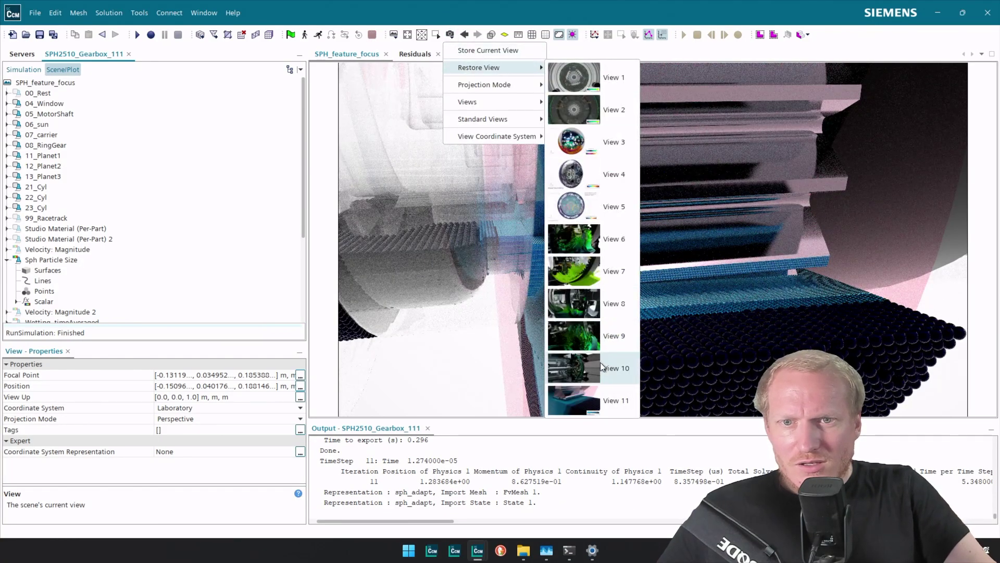
{"action": "left_click", "coordinate": [600, 401]}
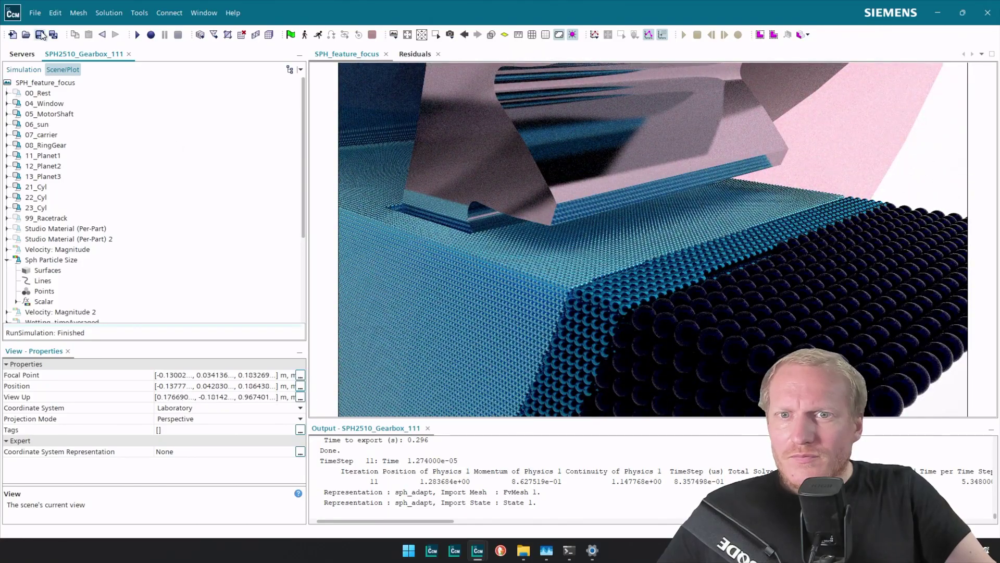
Step: Hide the Sph Particle Size displayer in the scene and show the Velocity: Magnitude displayer instead
{"action": "scroll", "coordinate": [114, 264], "scroll_direction": "down", "scroll_amount": 5}
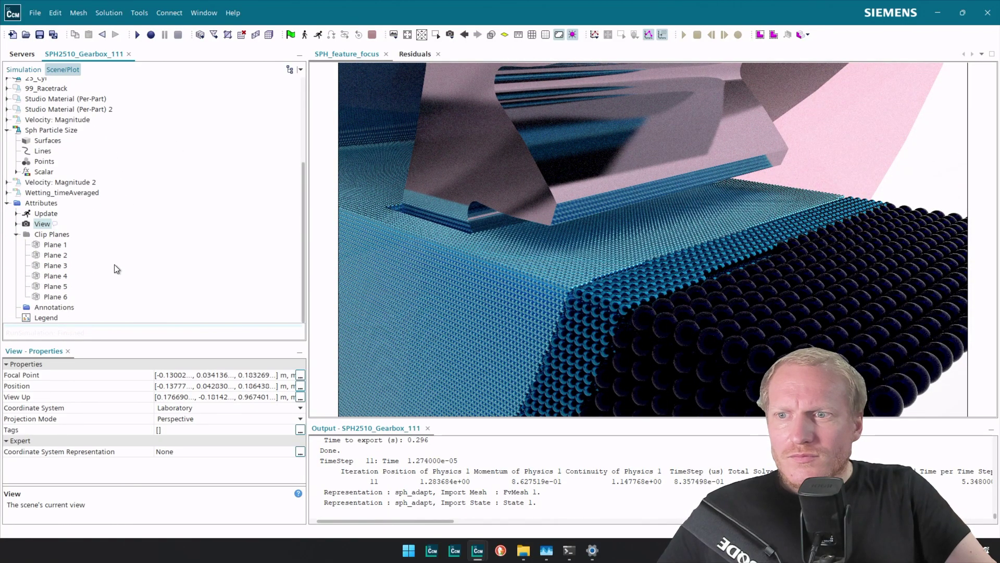
{"action": "left_click", "coordinate": [32, 69]}
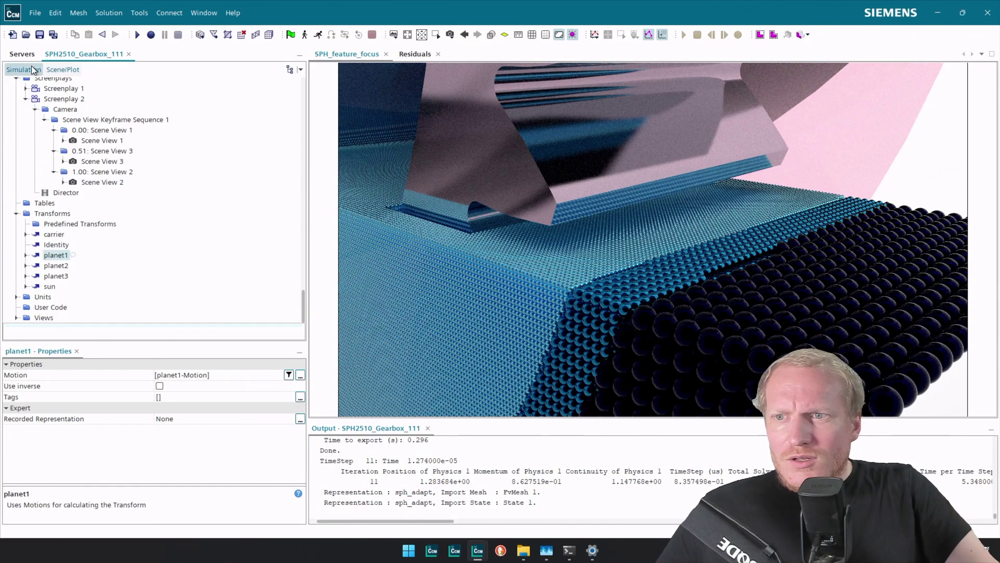
{"action": "scroll", "coordinate": [152, 237], "scroll_direction": "up", "scroll_amount": 6}
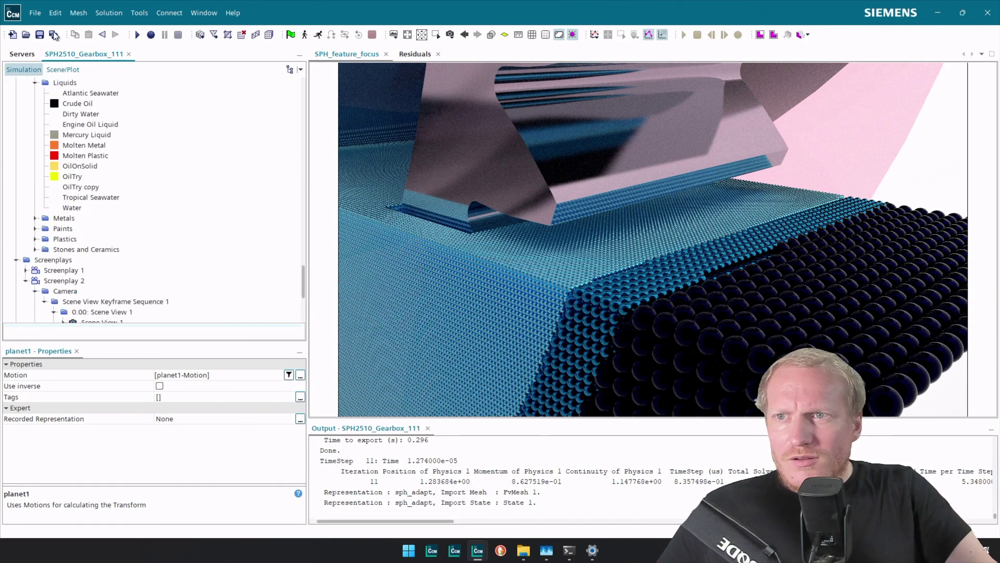
{"action": "left_click", "coordinate": [57, 70]}
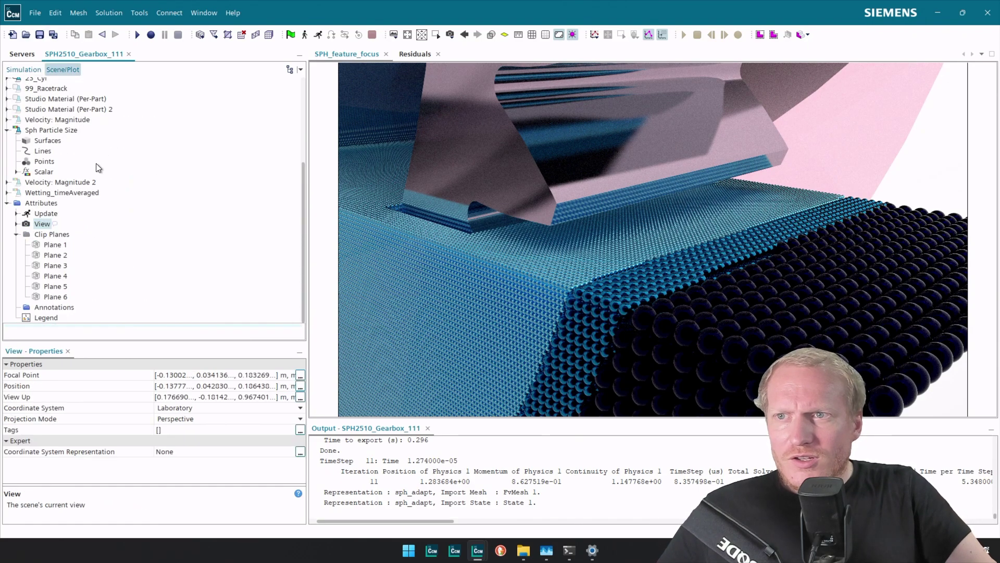
{"action": "left_click", "coordinate": [68, 130]}
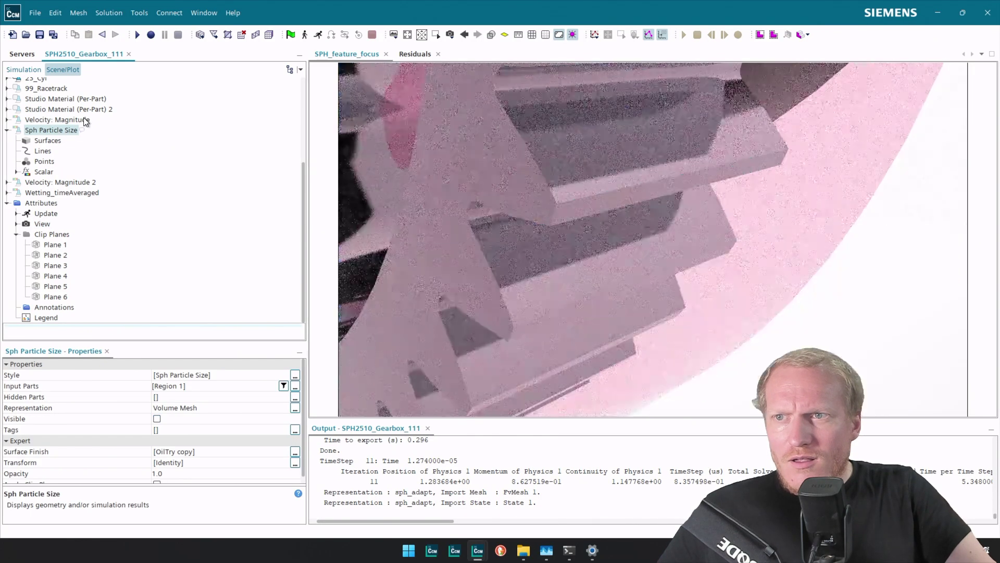
{"action": "left_click", "coordinate": [85, 120]}
{"action": "left_click", "coordinate": [6, 120]}
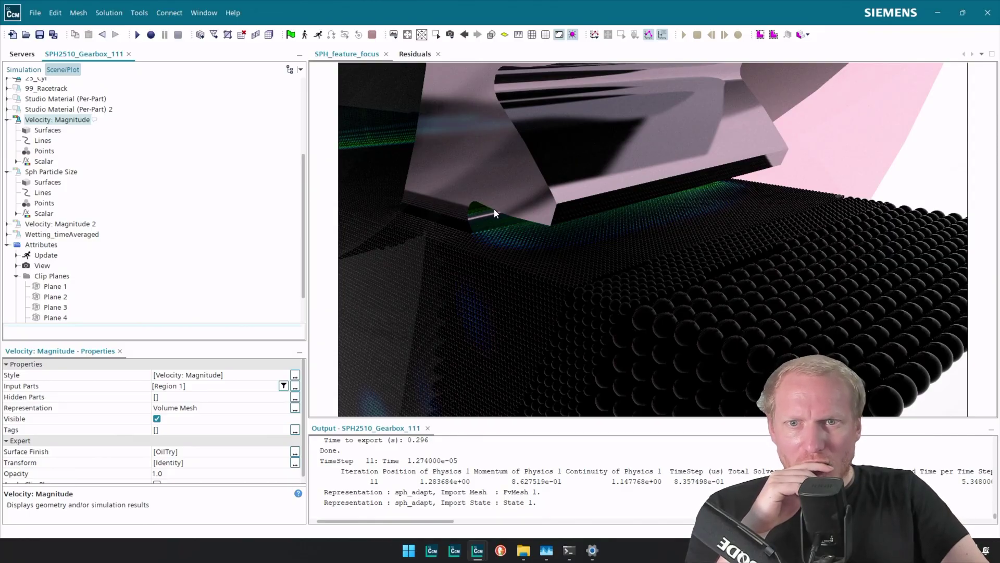
Step: Open the Screenplay 2 timeline and set the Camera action's duration to 5
{"action": "scroll", "coordinate": [151, 263], "scroll_direction": "down", "scroll_amount": 2}
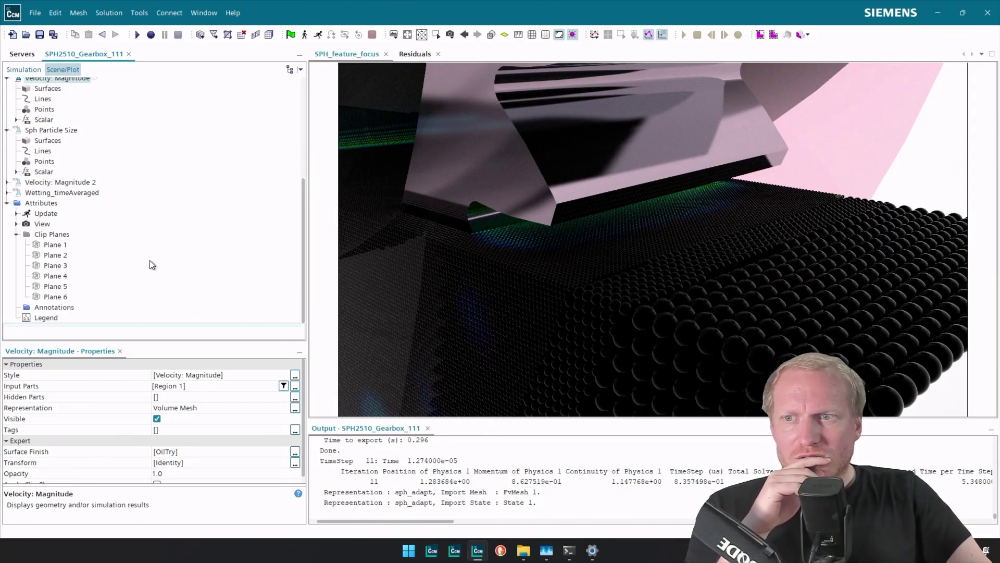
{"action": "left_click", "coordinate": [26, 70]}
{"action": "scroll", "coordinate": [126, 299], "scroll_direction": "down", "scroll_amount": 4}
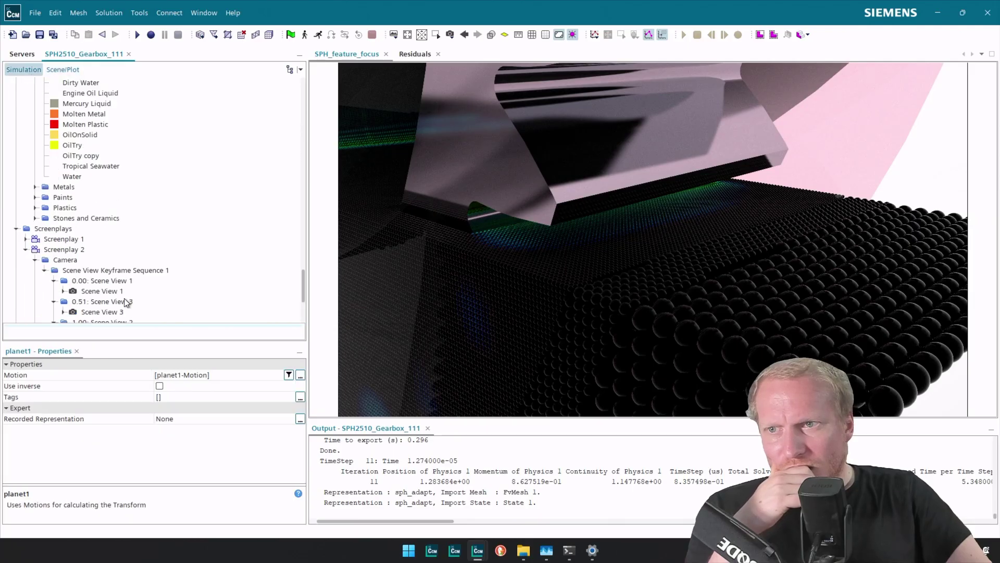
{"action": "double_click", "coordinate": [83, 187]}
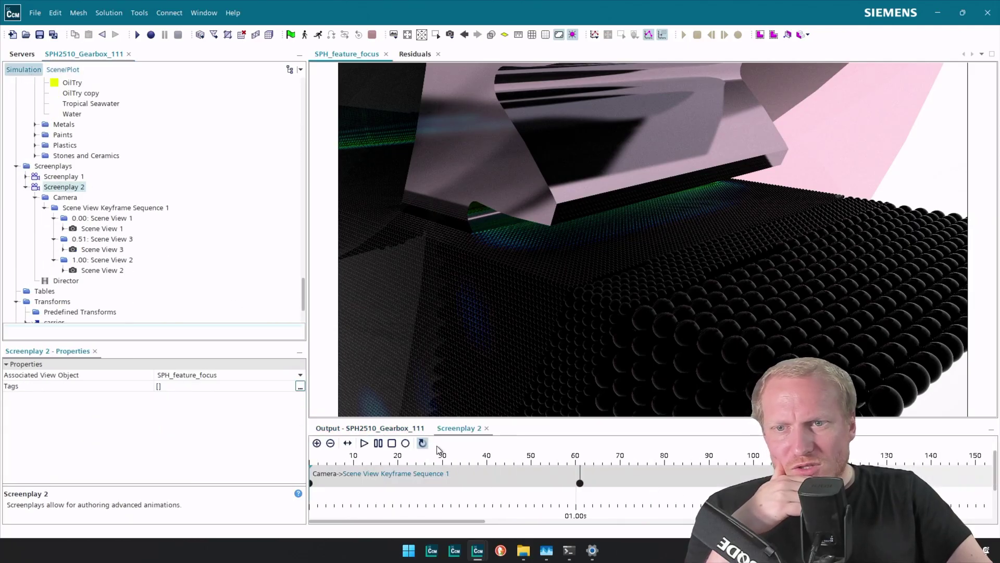
{"action": "left_click", "coordinate": [331, 443]}
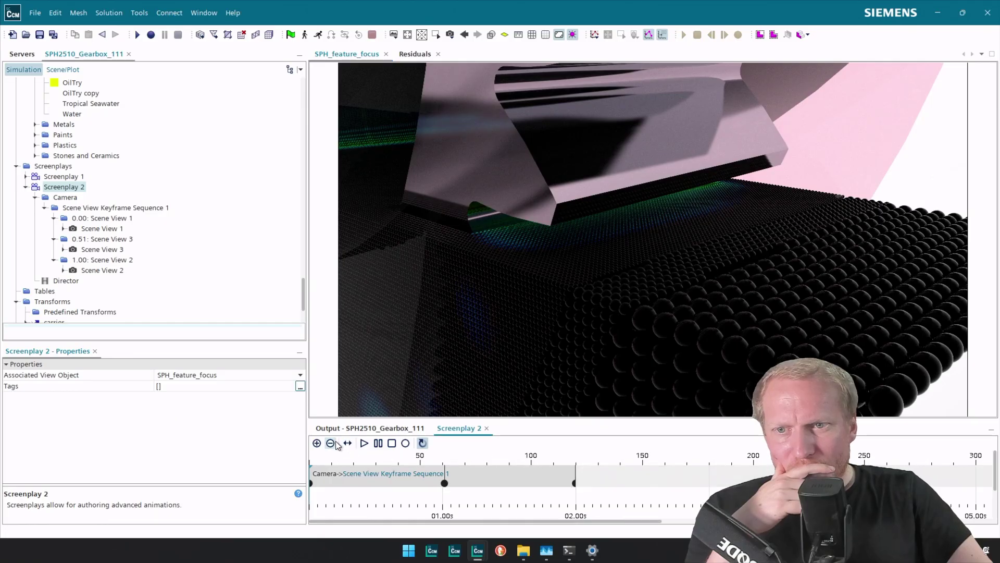
{"action": "left_click", "coordinate": [331, 443]}
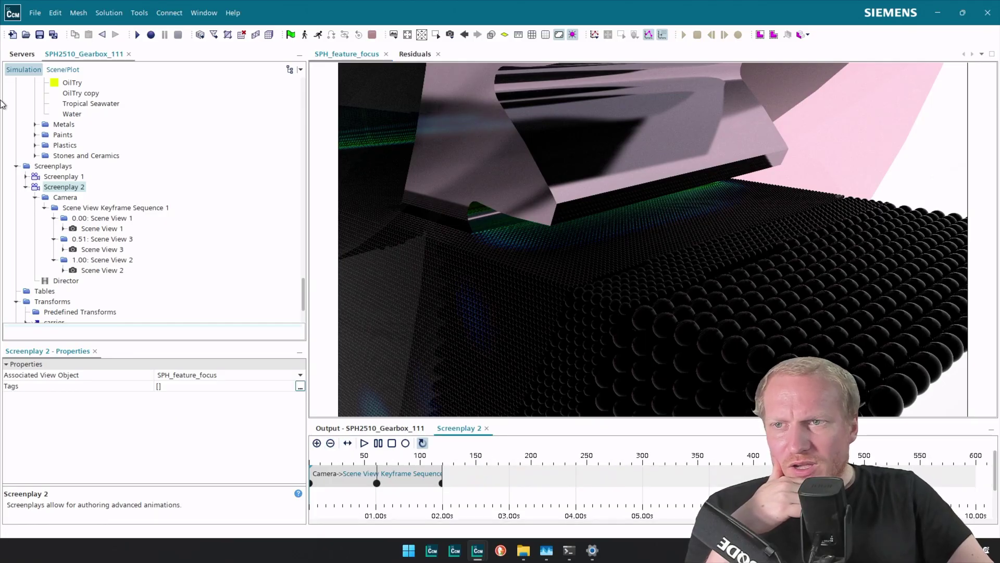
{"action": "left_click", "coordinate": [62, 197]}
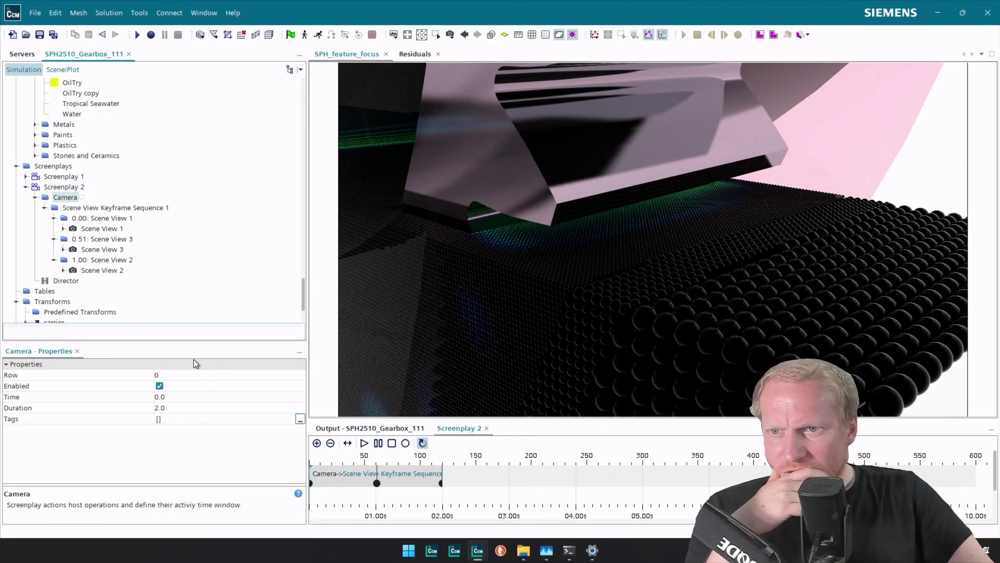
{"action": "left_click", "coordinate": [170, 408]}
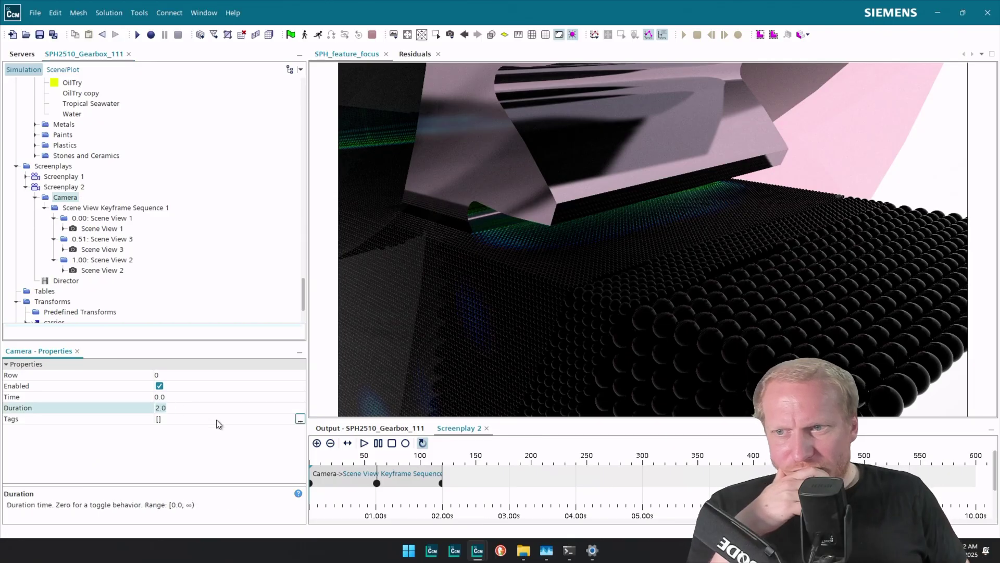
{"action": "type", "text": "5"}
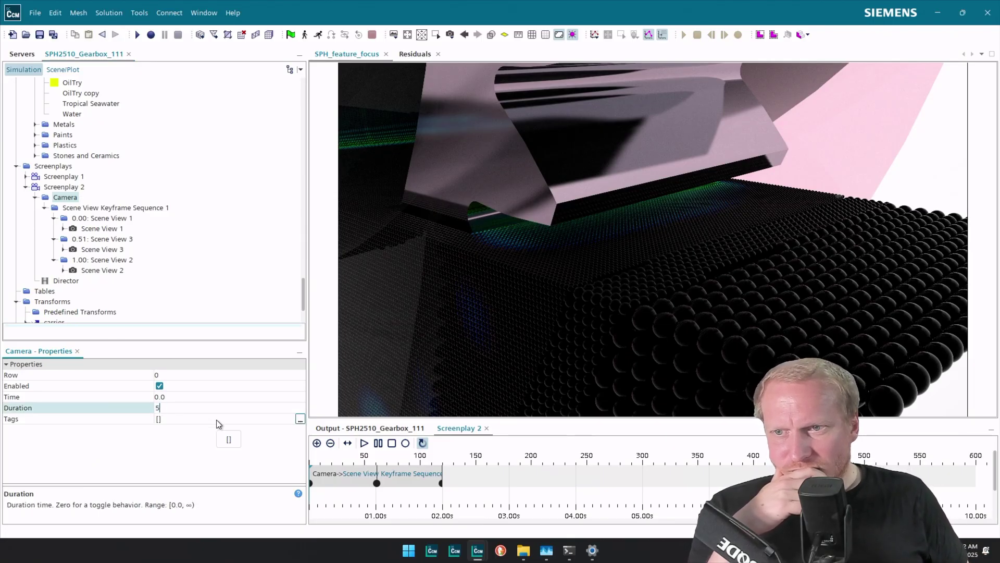
{"action": "key", "text": "Return"}
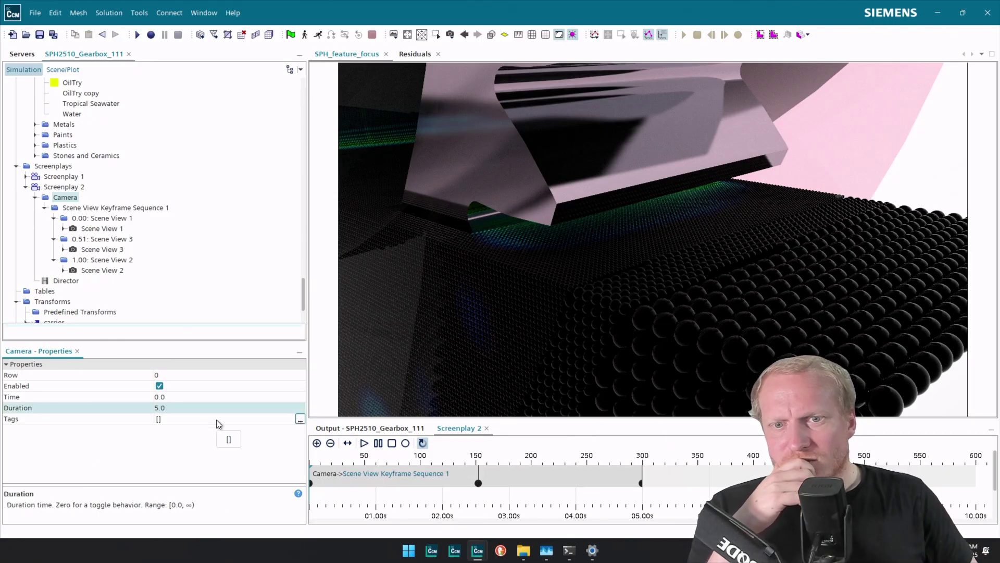
Step: Add the State Index of the sph_adapt solution view to the Screenplay 2 timeline as a new action below the Camera track
{"action": "scroll", "coordinate": [77, 170], "scroll_direction": "up", "scroll_amount": 4}
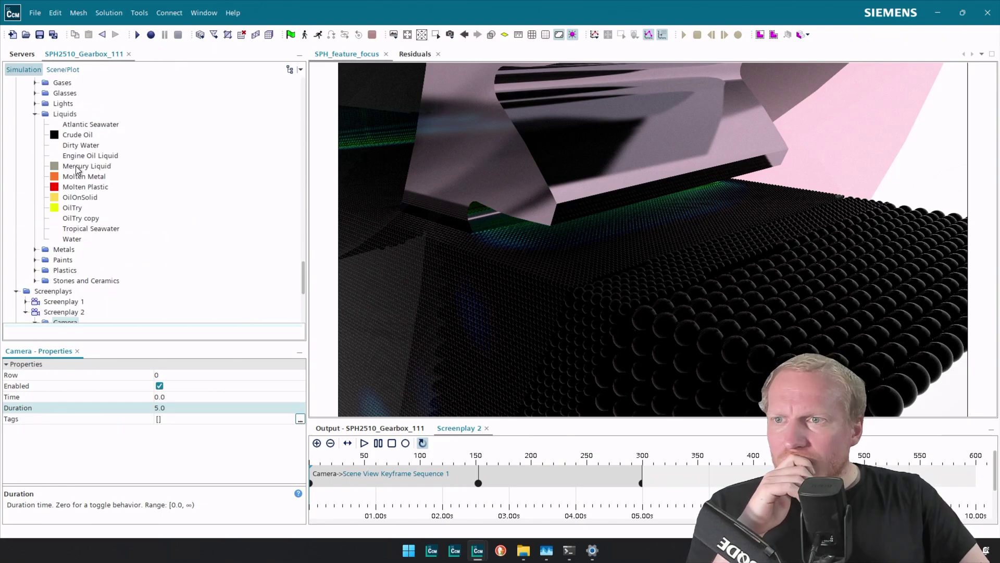
{"action": "scroll", "coordinate": [77, 170], "scroll_direction": "up", "scroll_amount": 15}
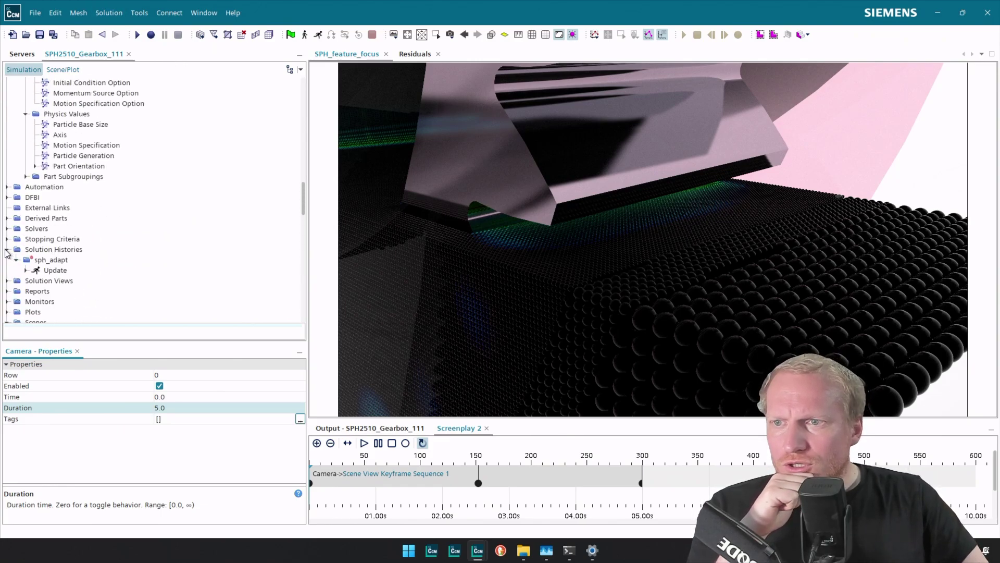
{"action": "left_click", "coordinate": [6, 281]}
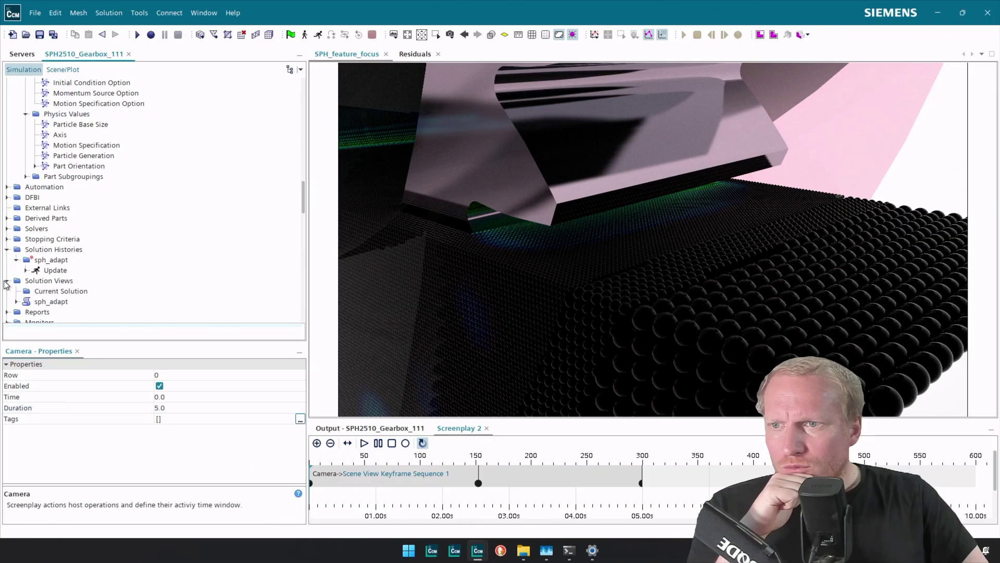
{"action": "left_click", "coordinate": [52, 303]}
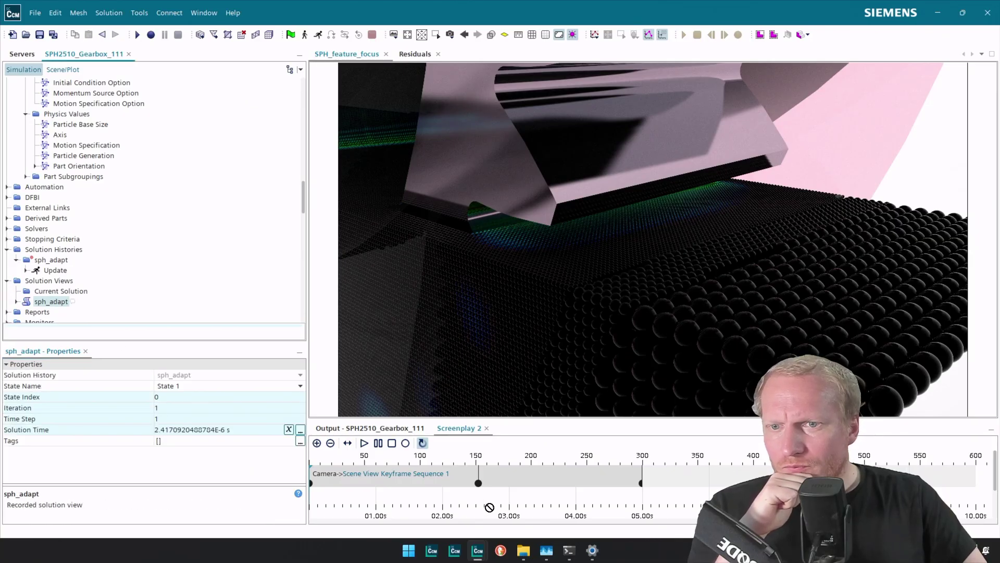
{"action": "left_click_drag", "start_coordinate": [189, 398], "coordinate": [367, 509]}
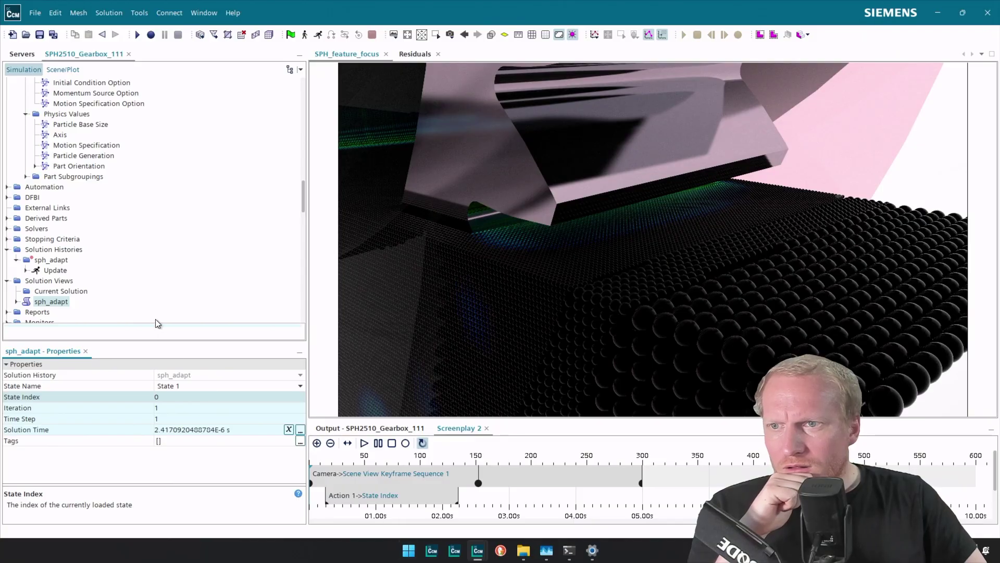
Step: Rename the new State Index action in Screenplay 2 as StatesIndex
{"action": "left_click", "coordinate": [326, 503]}
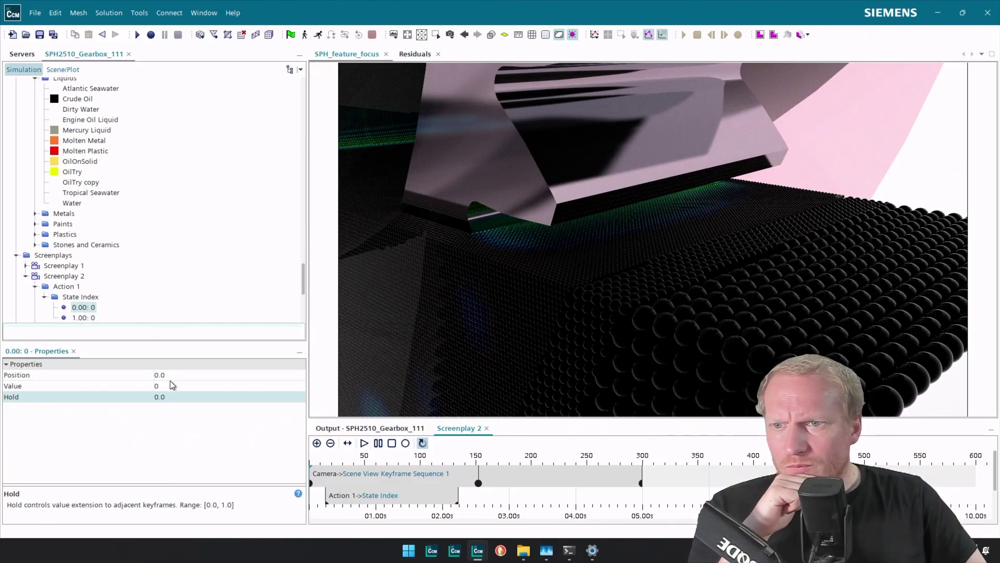
{"action": "left_click", "coordinate": [75, 289]}
{"action": "left_click", "coordinate": [76, 287]}
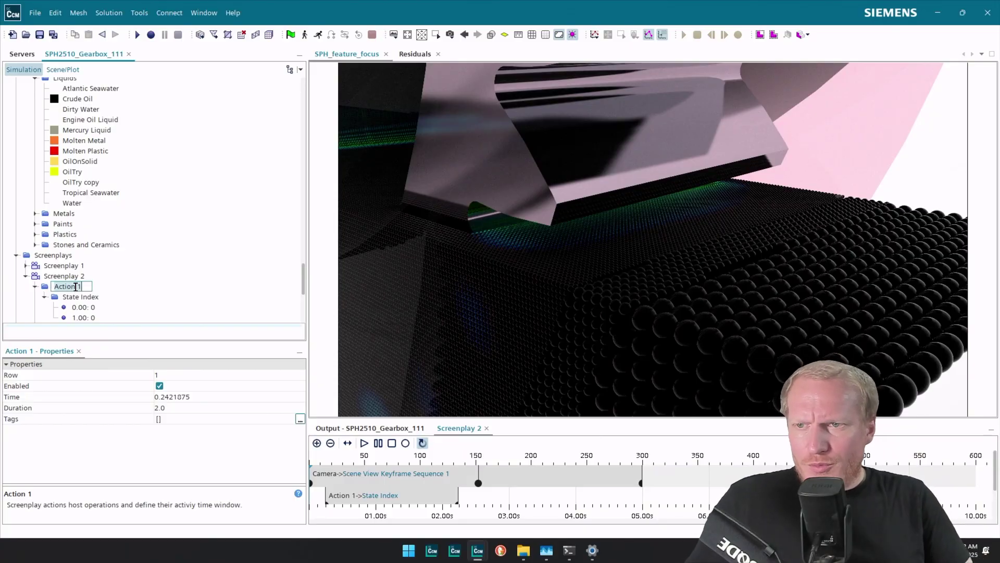
{"action": "type", "text": "States Index"}
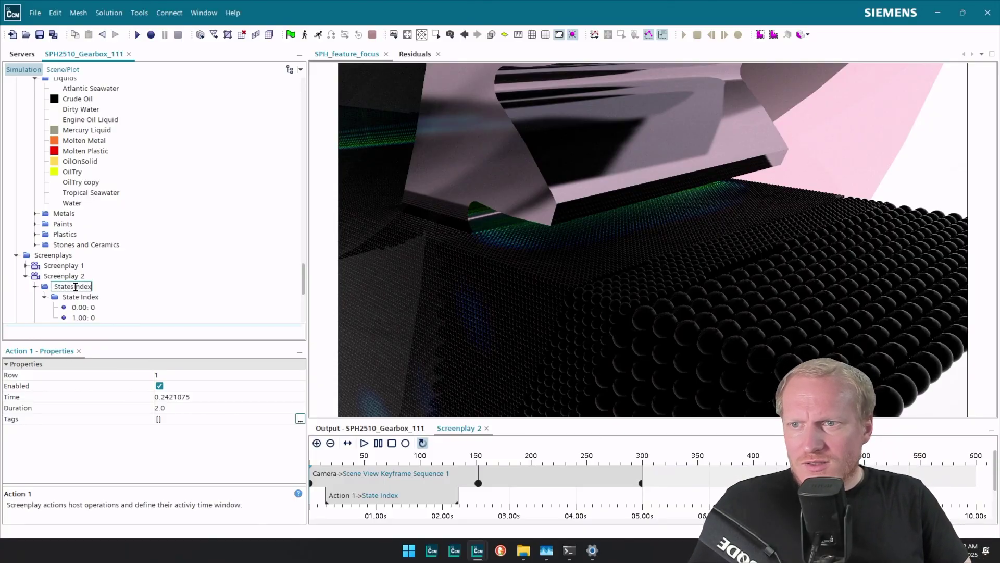
{"action": "key", "text": "Return"}
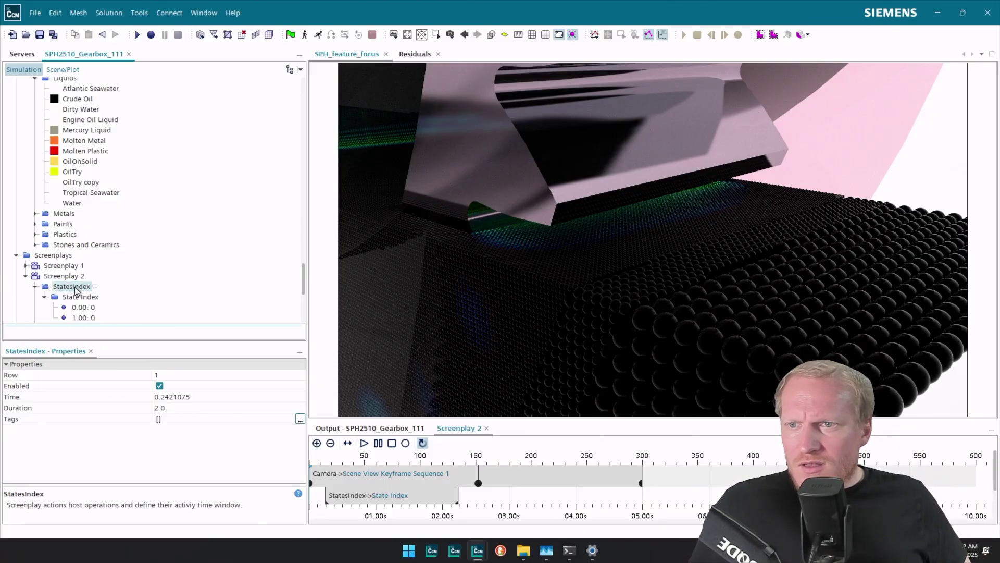
Step: Set the StatesIndex action's start time to 0 and its duration to 10
{"action": "left_click", "coordinate": [201, 397]}
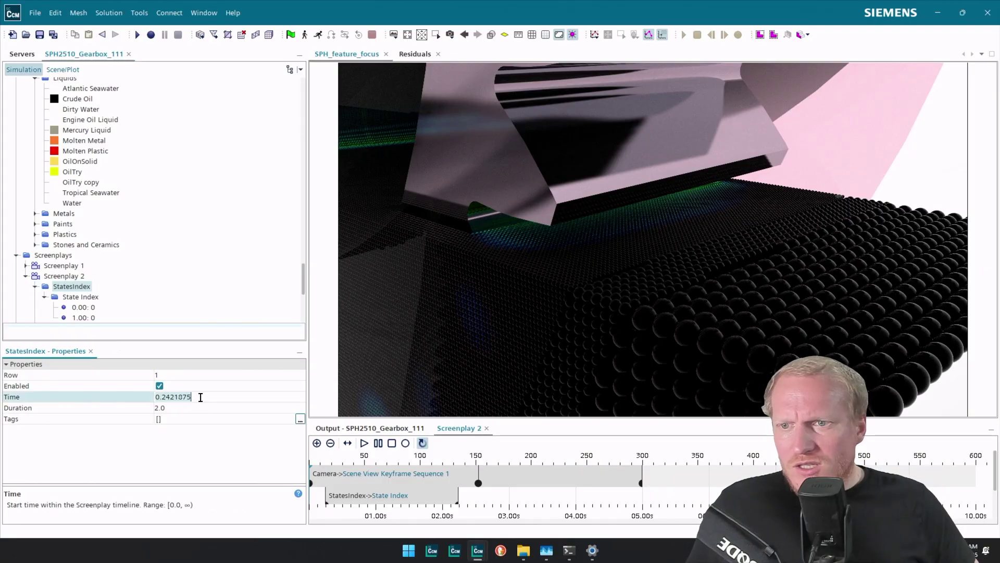
{"action": "type", "text": "0"}
{"action": "key", "text": "Return"}
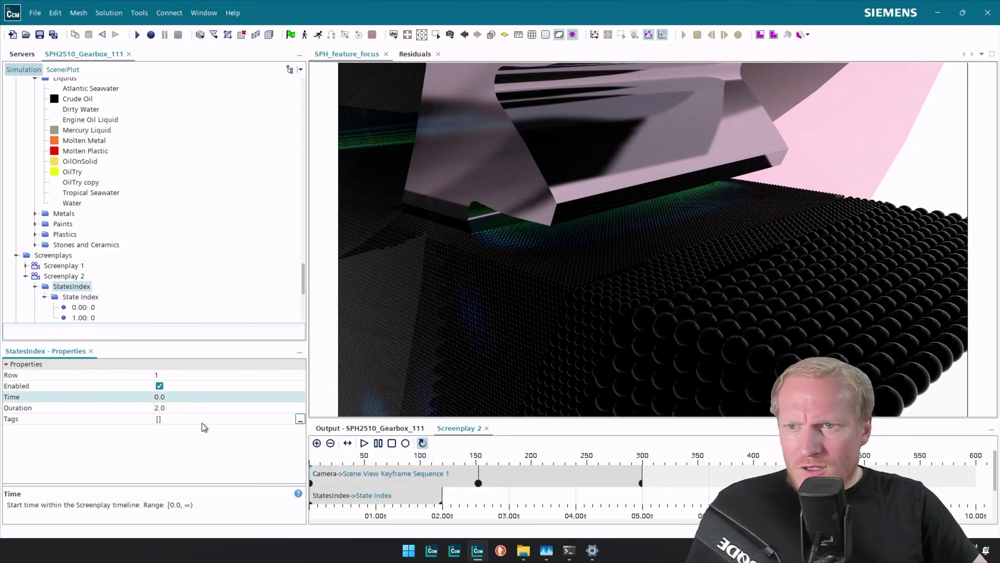
{"action": "left_click", "coordinate": [191, 405]}
{"action": "type", "text": "10"}
{"action": "key", "text": "Return"}
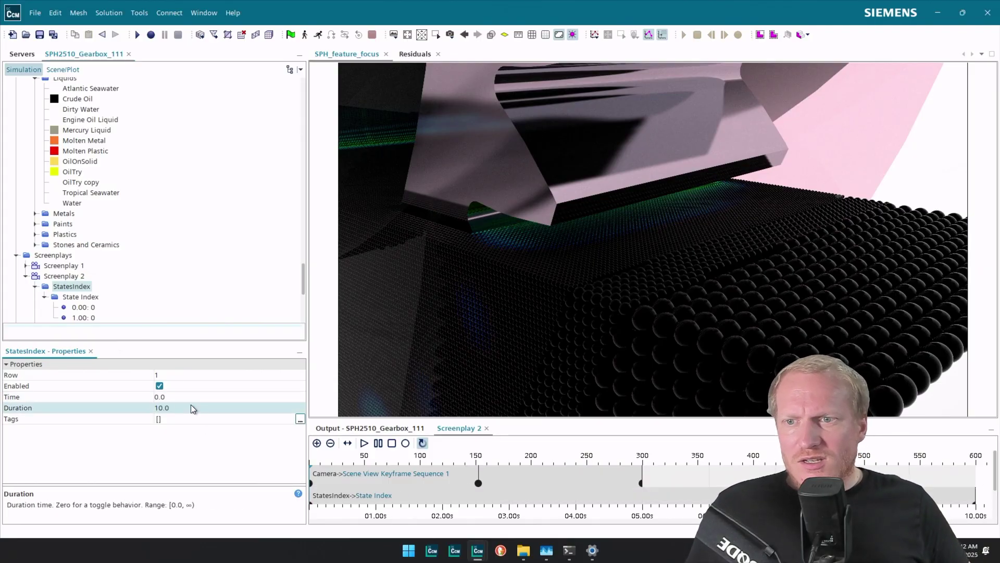
Step: Set the value of the State Index keyframe at position 1.00 to 599
{"action": "left_click", "coordinate": [84, 318]}
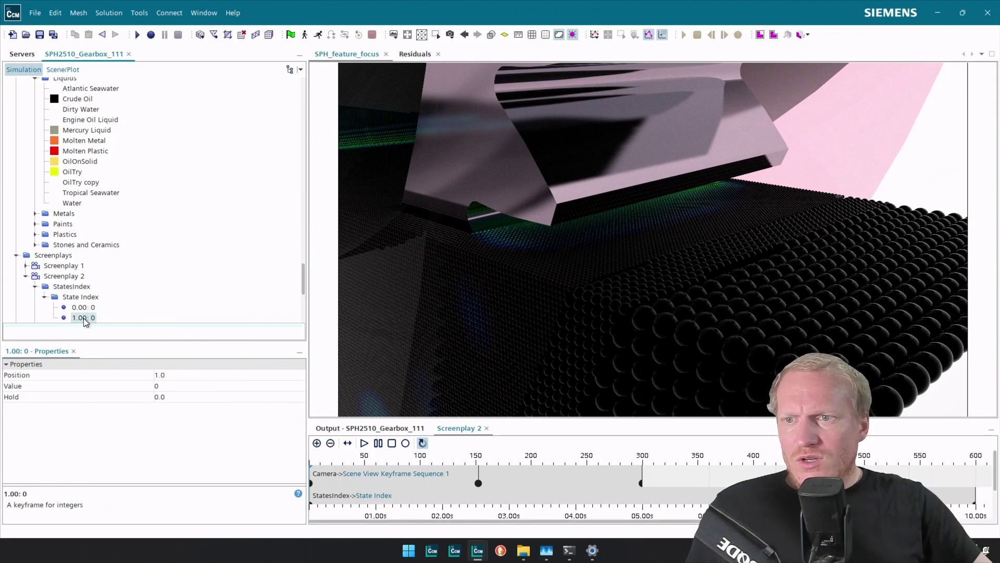
{"action": "left_click", "coordinate": [186, 389]}
{"action": "type", "text": "5"}
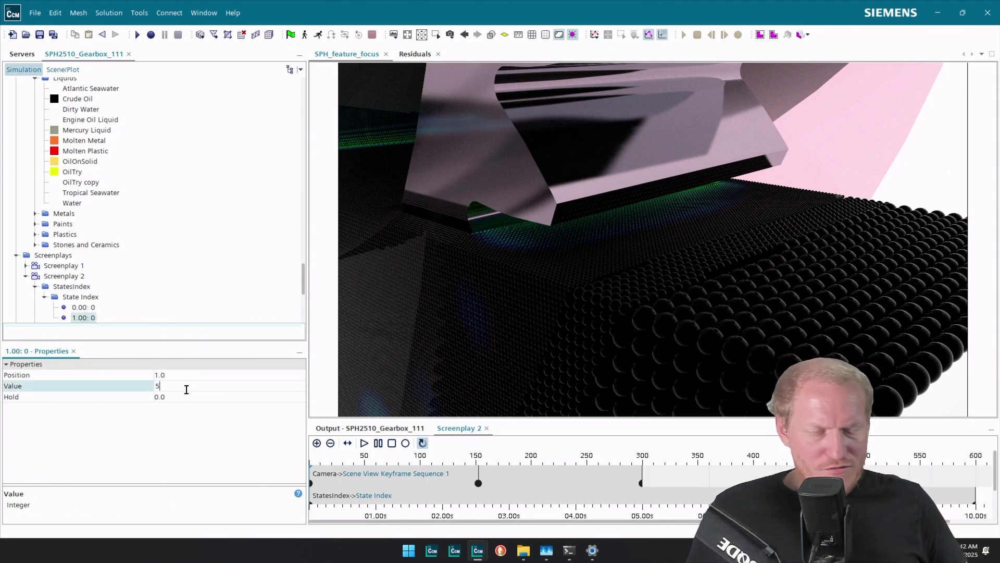
{"action": "type", "text": "99"}
{"action": "key", "text": "Return"}
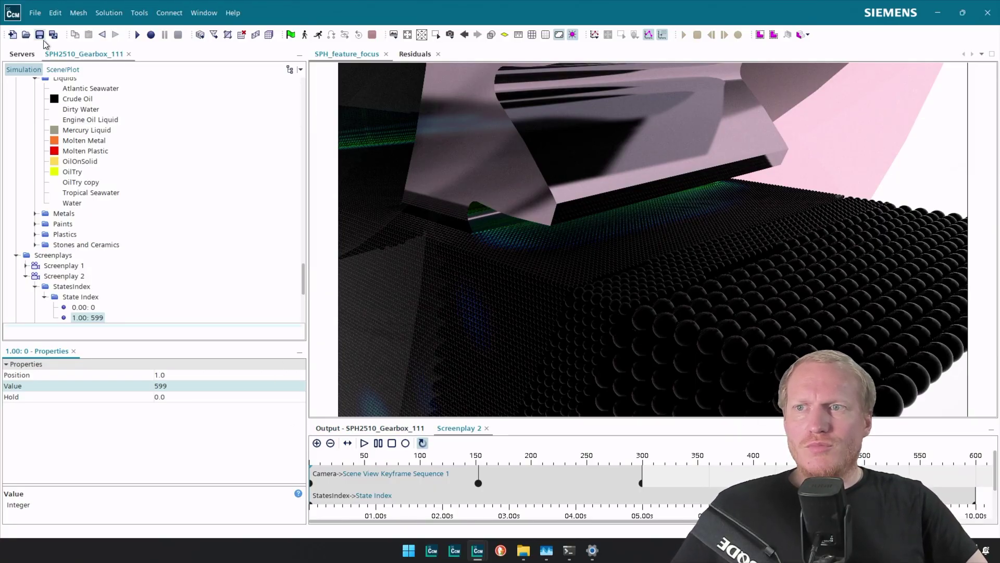
Step: Check the properties of the planet1, planet2 and planet3 transforms and save the simulation
{"action": "scroll", "coordinate": [149, 235], "scroll_direction": "down", "scroll_amount": 7}
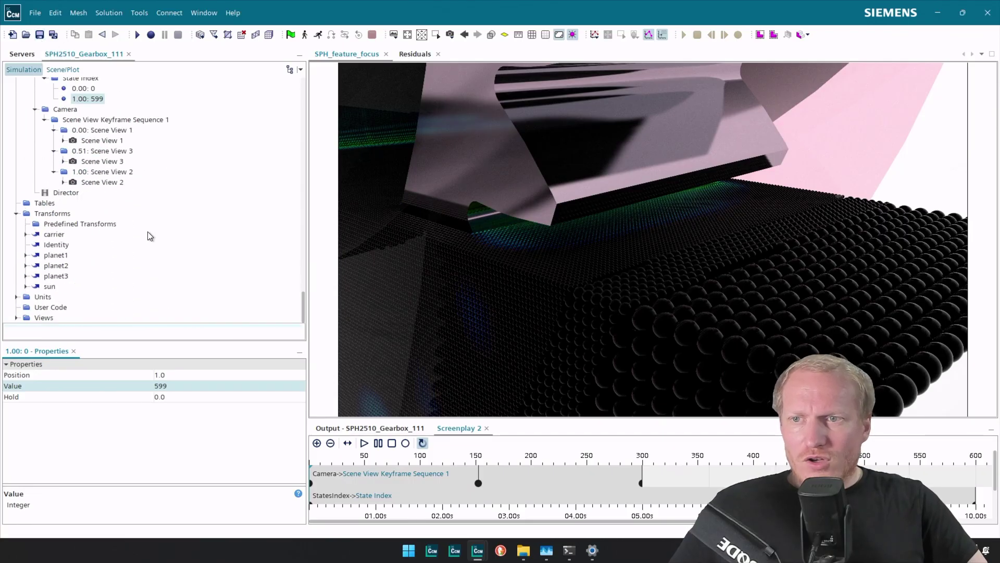
{"action": "left_click", "coordinate": [56, 255]}
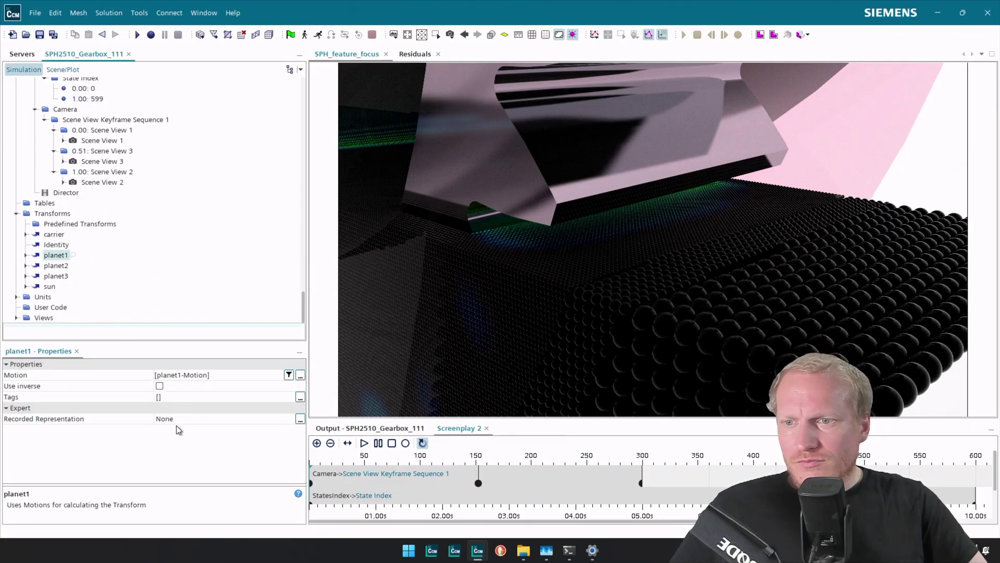
{"action": "left_click", "coordinate": [61, 265]}
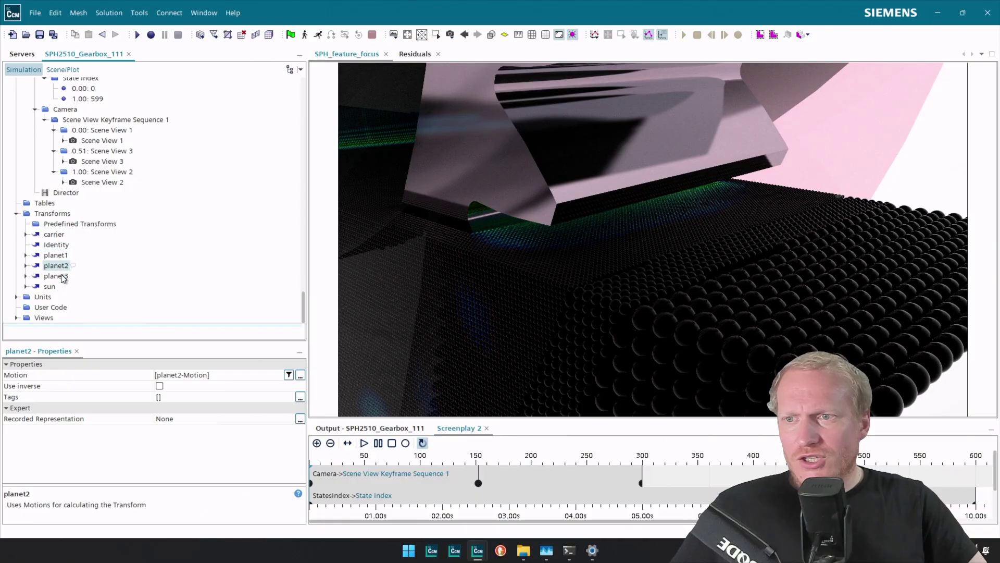
{"action": "left_click", "coordinate": [62, 277]}
{"action": "left_click", "coordinate": [40, 35]}
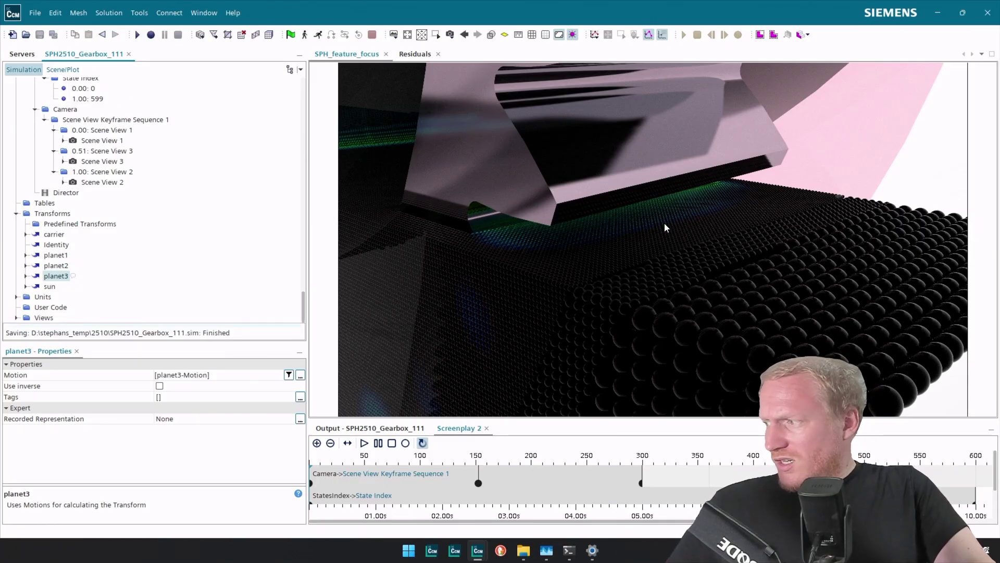
Step: Examine the velocity-coloured oil particles around the gears and the roller from several angles, close up and from farther away
{"action": "scroll", "coordinate": [639, 185], "scroll_direction": "down", "scroll_amount": 12}
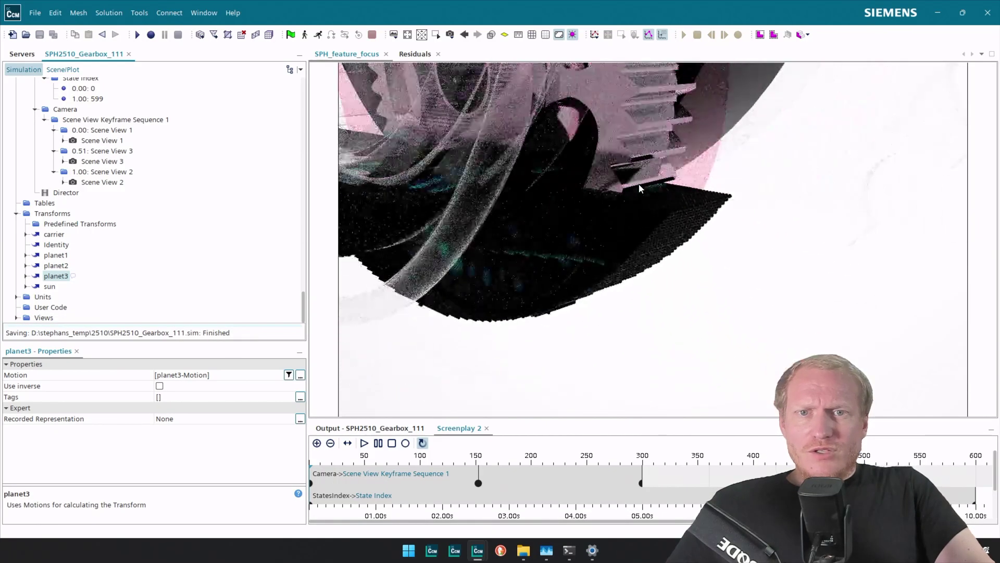
{"action": "left_click_drag", "start_coordinate": [639, 185], "coordinate": [687, 114]}
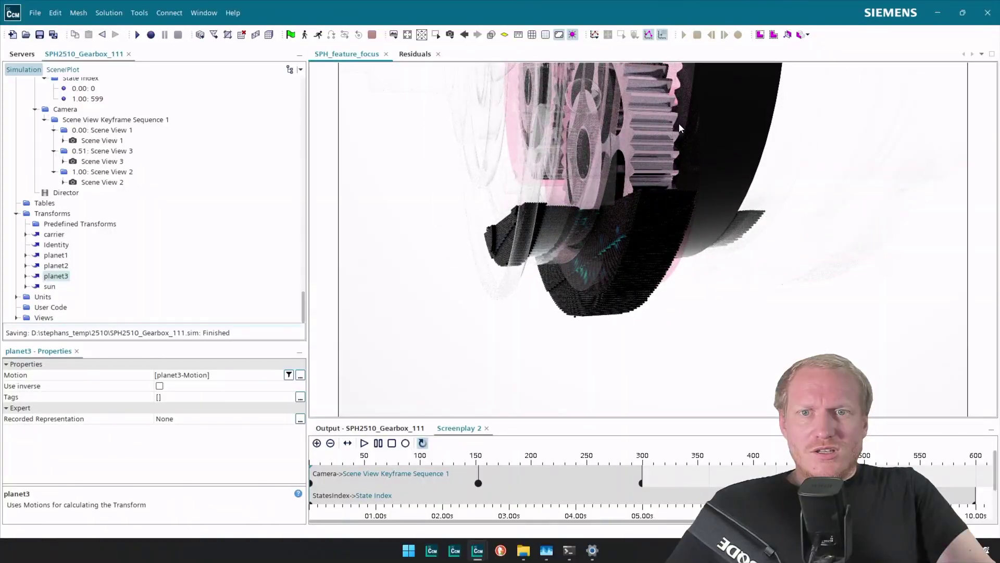
{"action": "right_click_drag", "start_coordinate": [679, 123], "coordinate": [677, 203]}
{"action": "left_click_drag", "start_coordinate": [678, 203], "coordinate": [431, 317]}
{"action": "left_click_drag", "start_coordinate": [507, 314], "coordinate": [549, 333]}
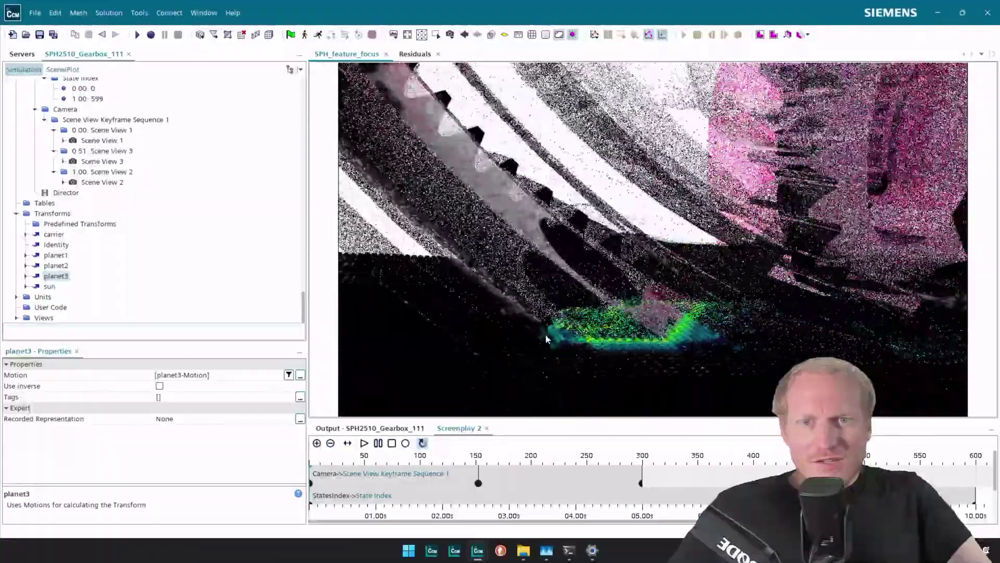
{"action": "scroll", "coordinate": [636, 338], "scroll_direction": "up", "scroll_amount": 3}
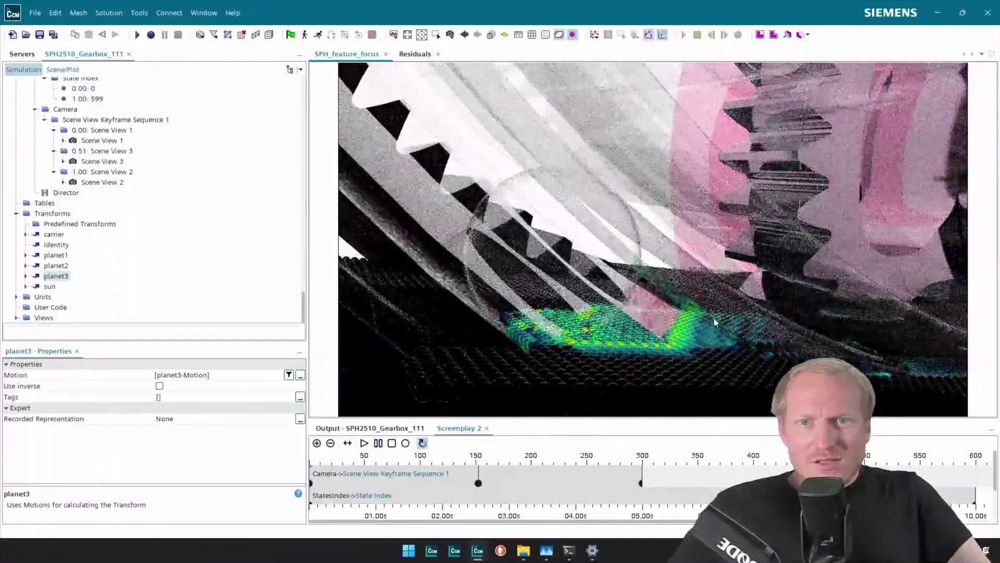
{"action": "left_click_drag", "start_coordinate": [564, 285], "coordinate": [707, 290]}
{"action": "left_click_drag", "start_coordinate": [488, 288], "coordinate": [673, 220]}
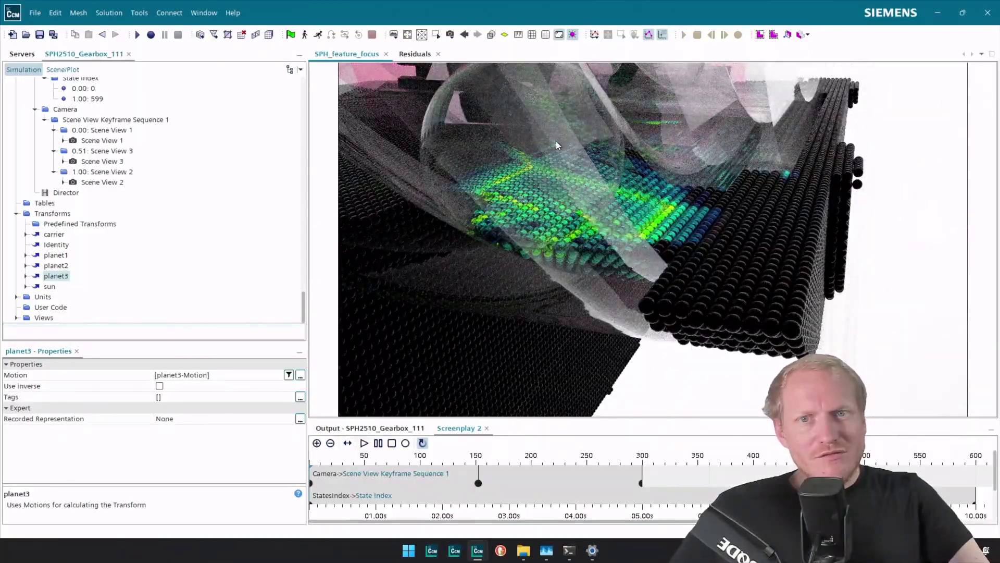
{"action": "left_click_drag", "start_coordinate": [560, 149], "coordinate": [726, 236]}
{"action": "scroll", "coordinate": [560, 266], "scroll_direction": "down", "scroll_amount": 3}
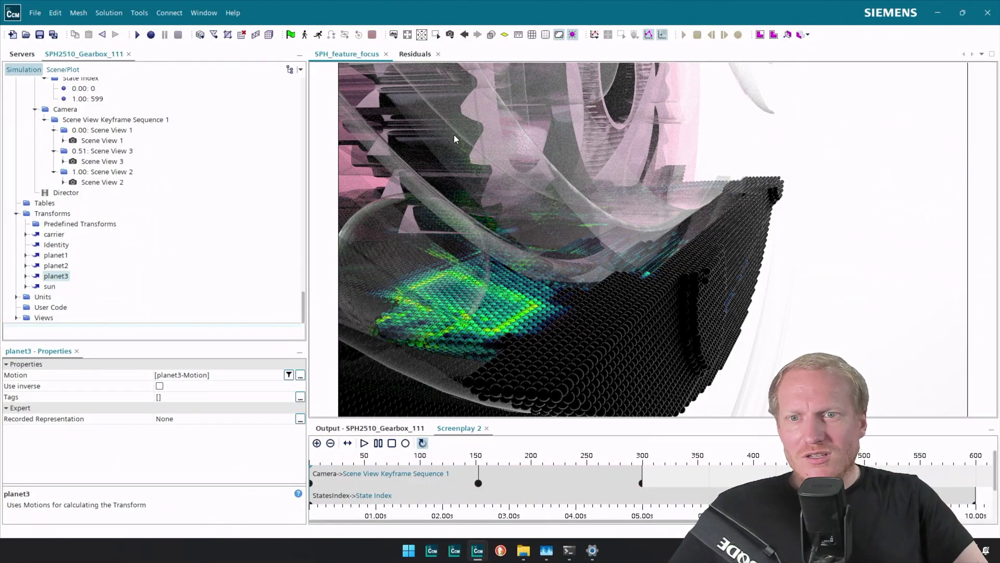
{"action": "left_click_drag", "start_coordinate": [495, 248], "coordinate": [921, 298]}
{"action": "scroll", "coordinate": [733, 282], "scroll_direction": "down", "scroll_amount": 7}
{"action": "scroll", "coordinate": [921, 299], "scroll_direction": "up", "scroll_amount": 4}
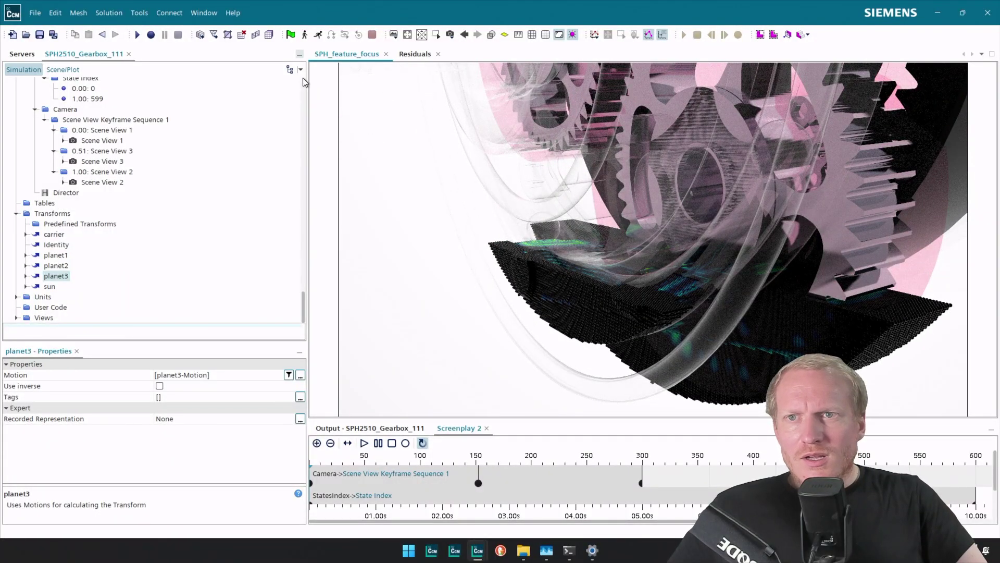
Step: Play Screenplay 2 and add a camera keyframe at about position 0.27, between Scene View 1 and Scene View 3
{"action": "left_click", "coordinate": [364, 443]}
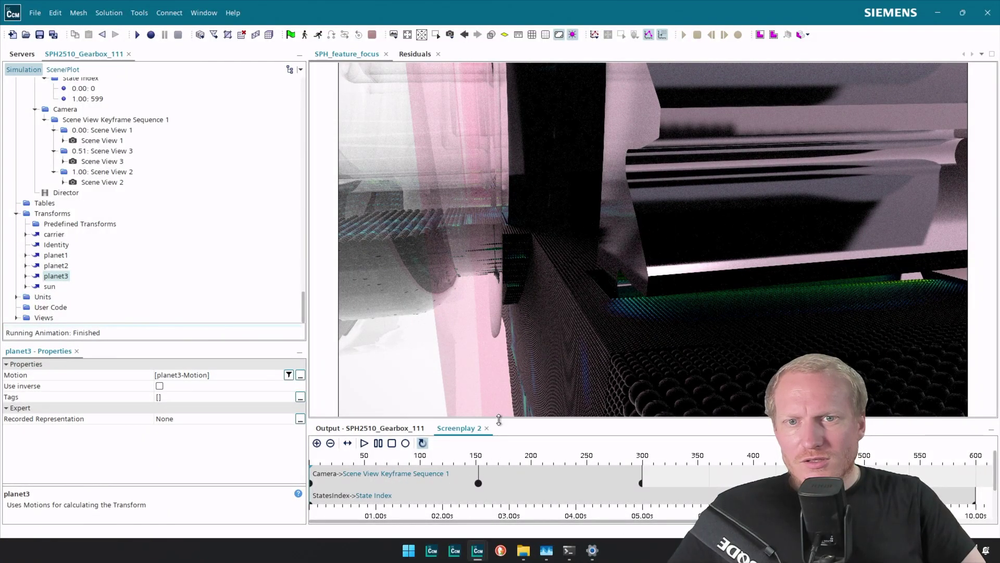
{"action": "left_click_drag", "start_coordinate": [499, 417], "coordinate": [498, 384]}
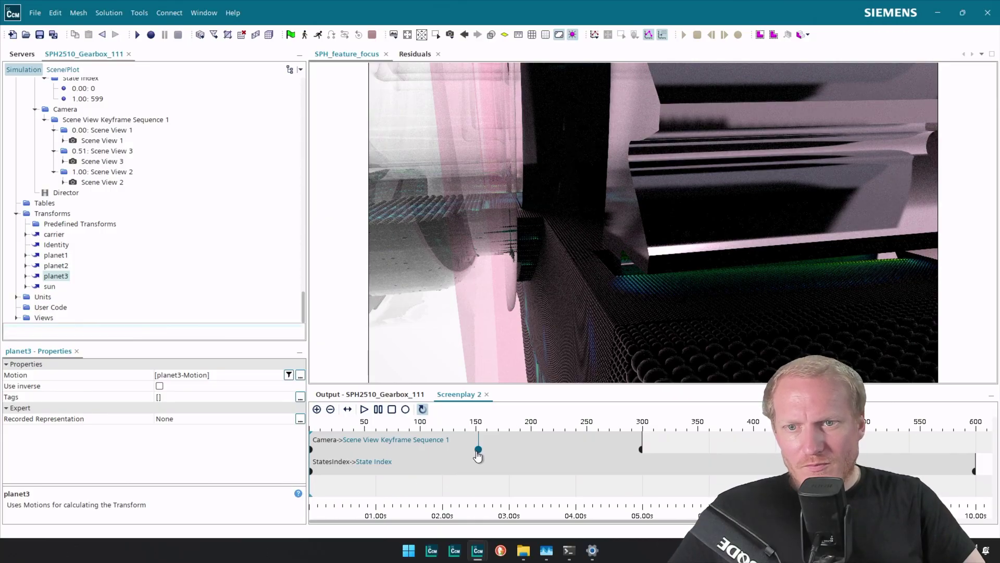
{"action": "mouse_move", "coordinate": [477, 451]}
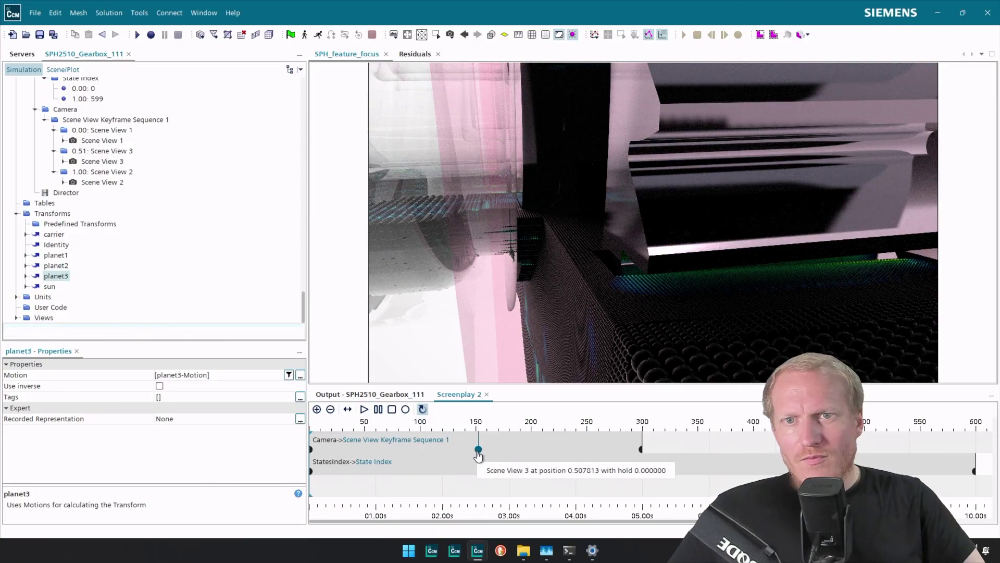
{"action": "left_click", "coordinate": [401, 449]}
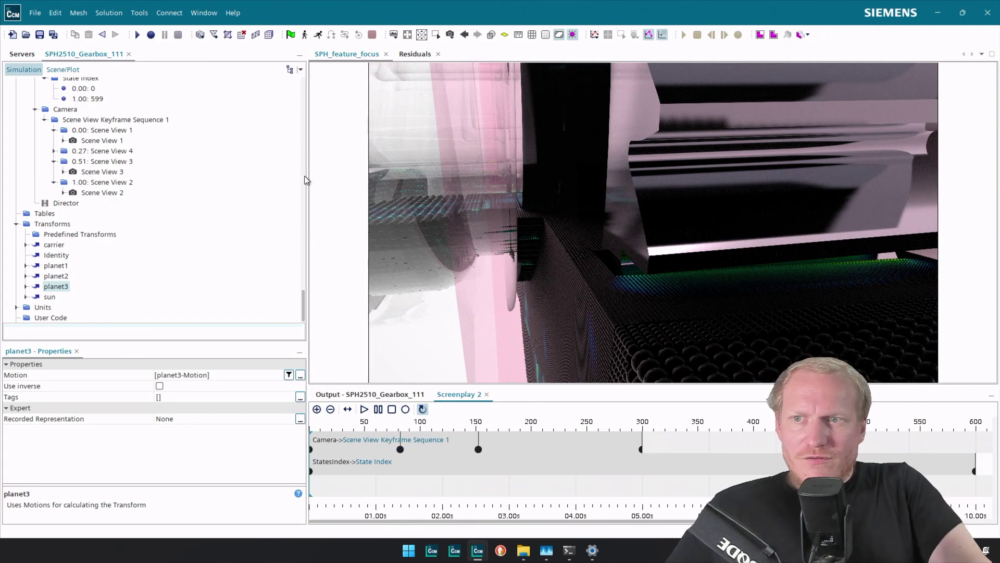
Step: Set the View Up vector of Scene View 3 in the camera keyframe sequence to 0,0,1
{"action": "left_click", "coordinate": [53, 151]}
{"action": "left_click", "coordinate": [99, 140]}
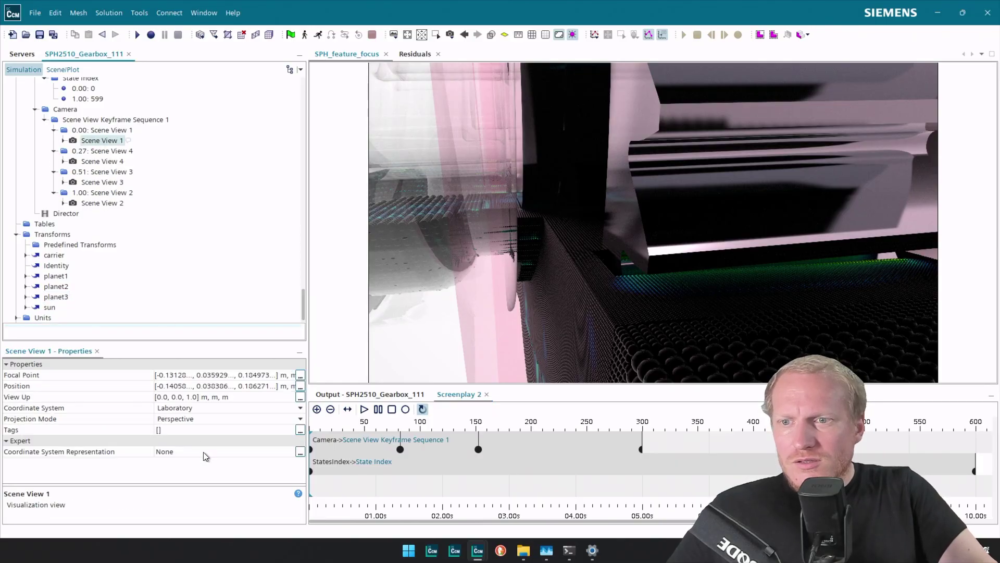
{"action": "left_click", "coordinate": [87, 184]}
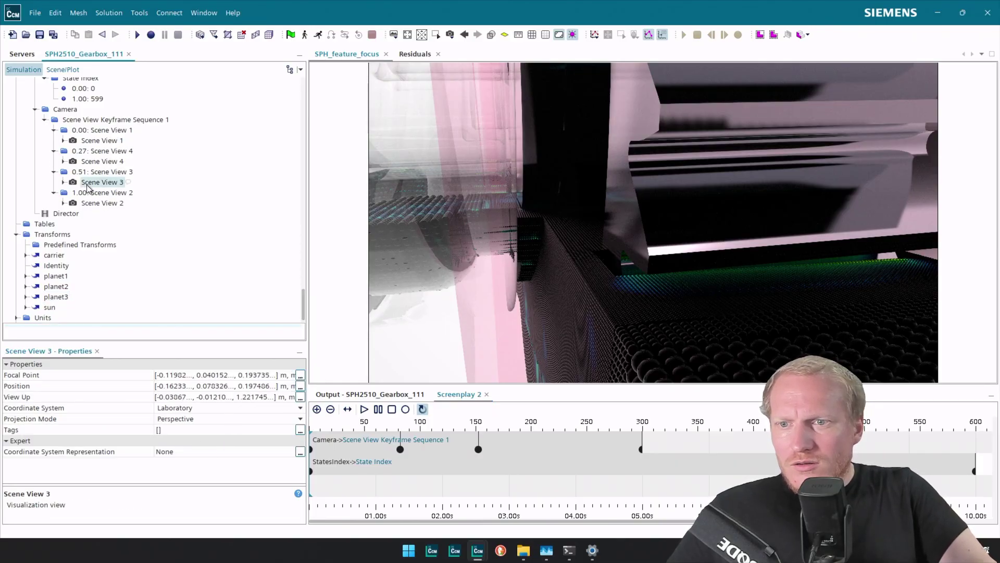
{"action": "left_click", "coordinate": [268, 398]}
{"action": "type", "text": "0,0,1"}
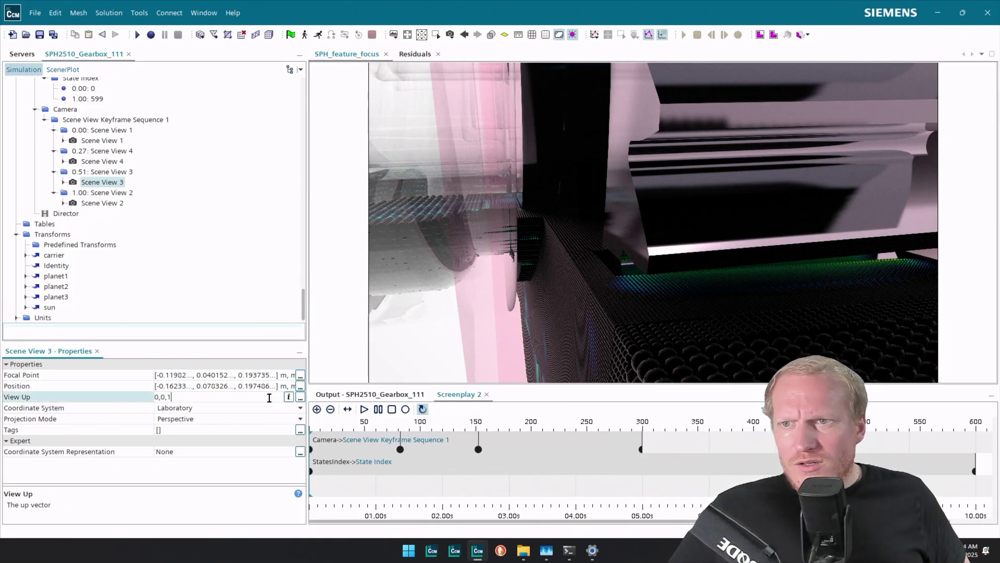
{"action": "key", "text": "Return"}
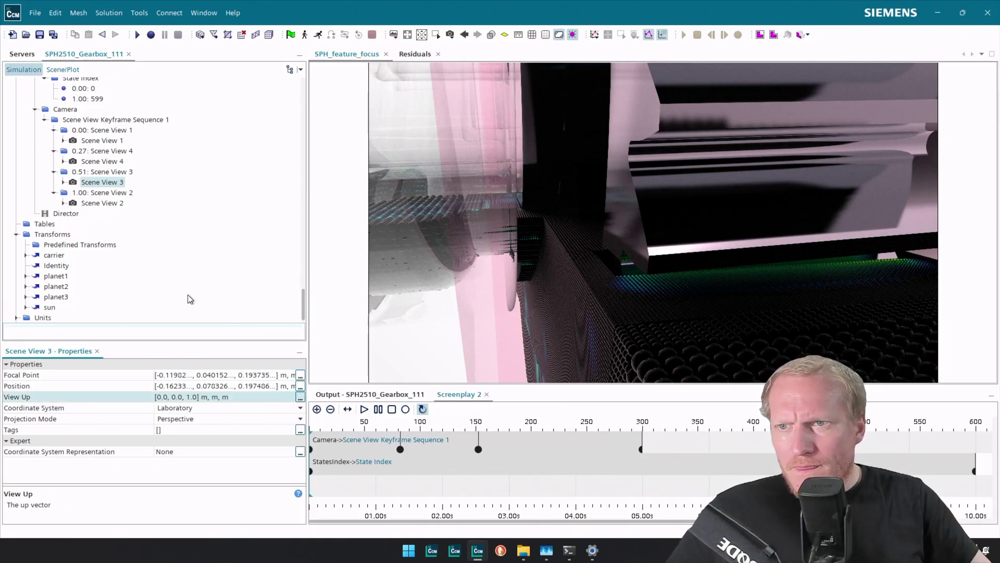
Step: Set the View Up vector of Scene View 2, the final camera keyframe, to 0,0,1
{"action": "left_click", "coordinate": [102, 203]}
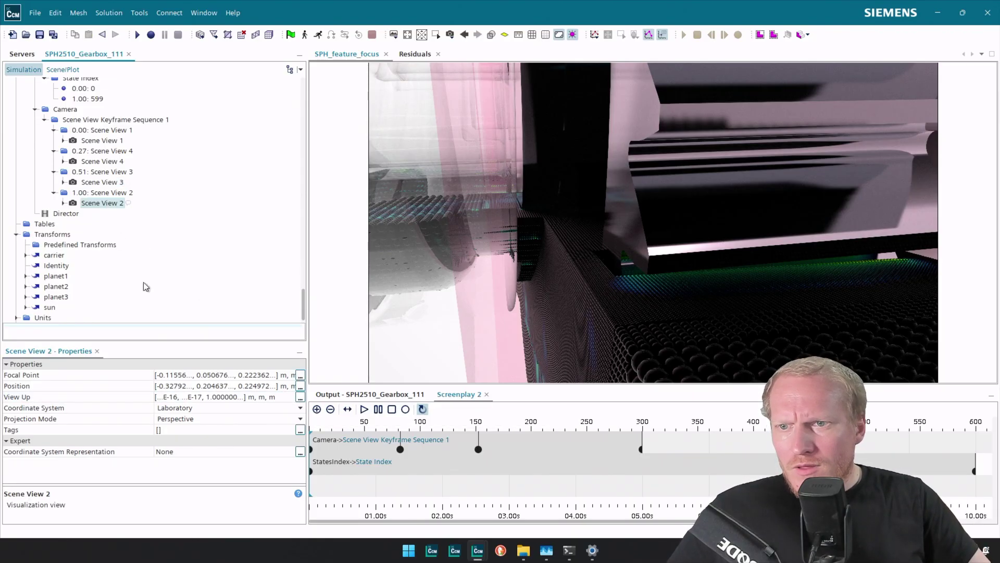
{"action": "left_click", "coordinate": [210, 398]}
{"action": "key", "text": "ctrl+a"}
{"action": "type", "text": "0,0,1"}
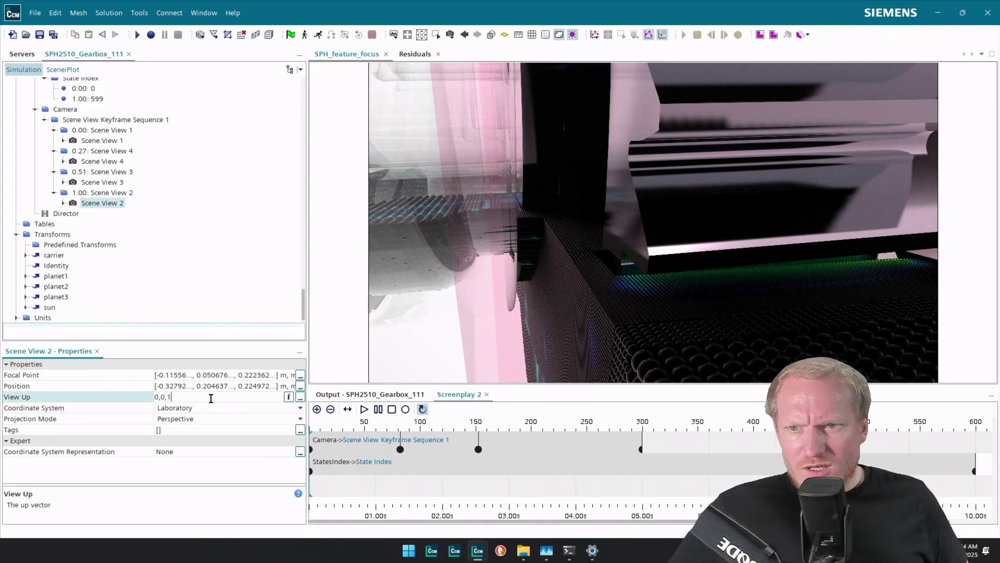
{"action": "key", "text": "Return"}
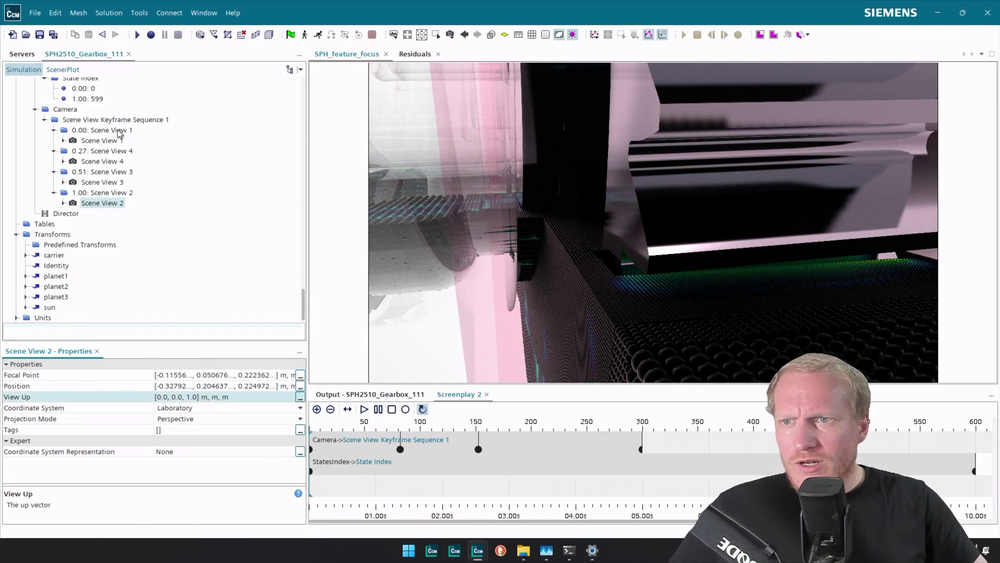
Step: Compare the focal point, position and View Up of Scene View 4 with those of Scene View 1
{"action": "left_click", "coordinate": [108, 161]}
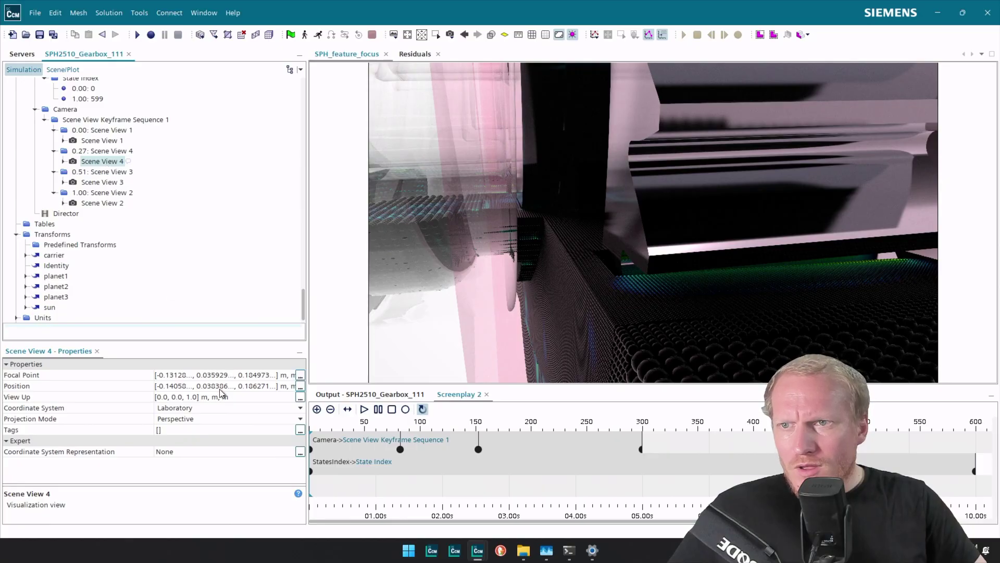
{"action": "left_click", "coordinate": [112, 140]}
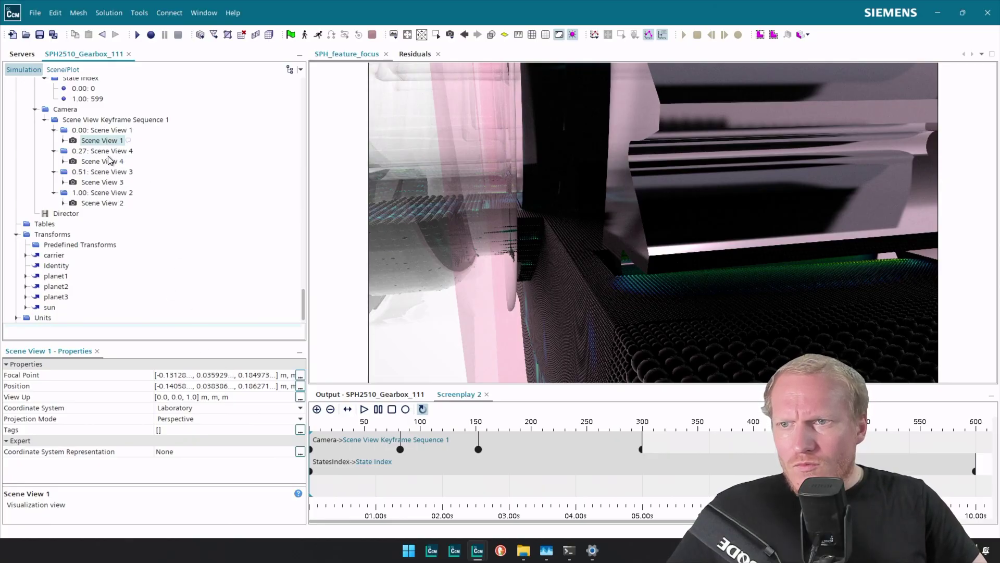
{"action": "left_click", "coordinate": [109, 163]}
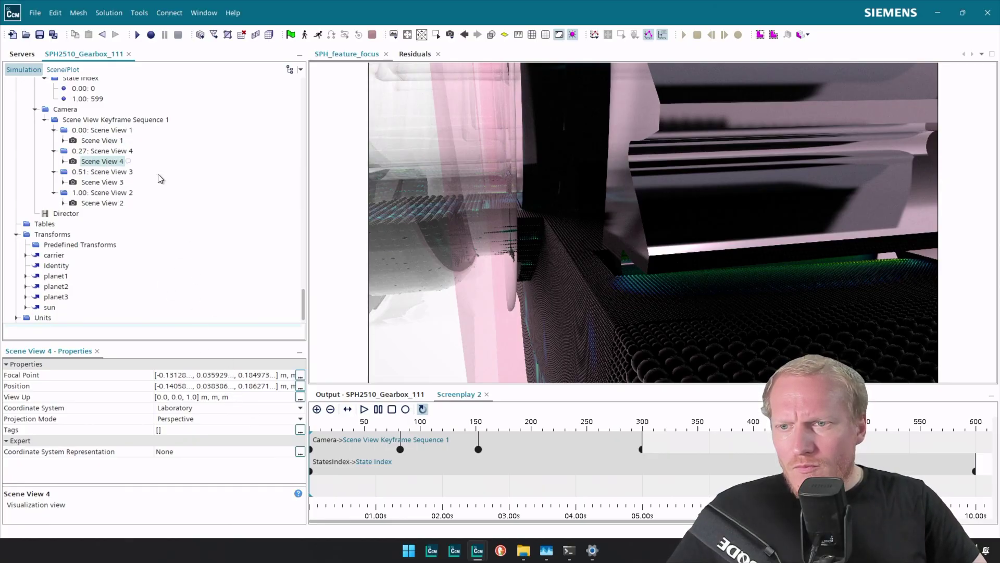
Step: Check the camera values of Scene View 1 again against those of Scene View 4
{"action": "left_click", "coordinate": [110, 130]}
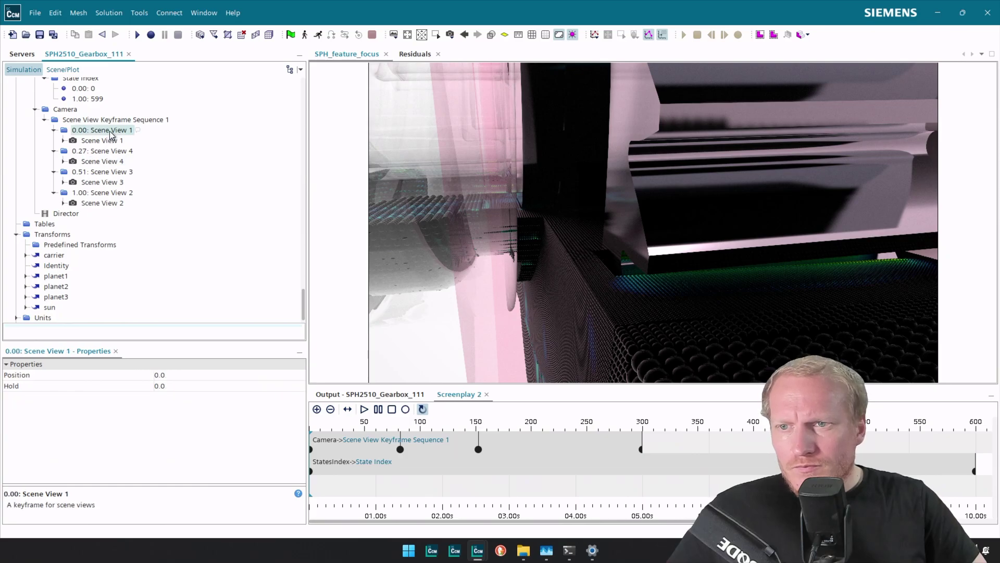
{"action": "left_click", "coordinate": [108, 141]}
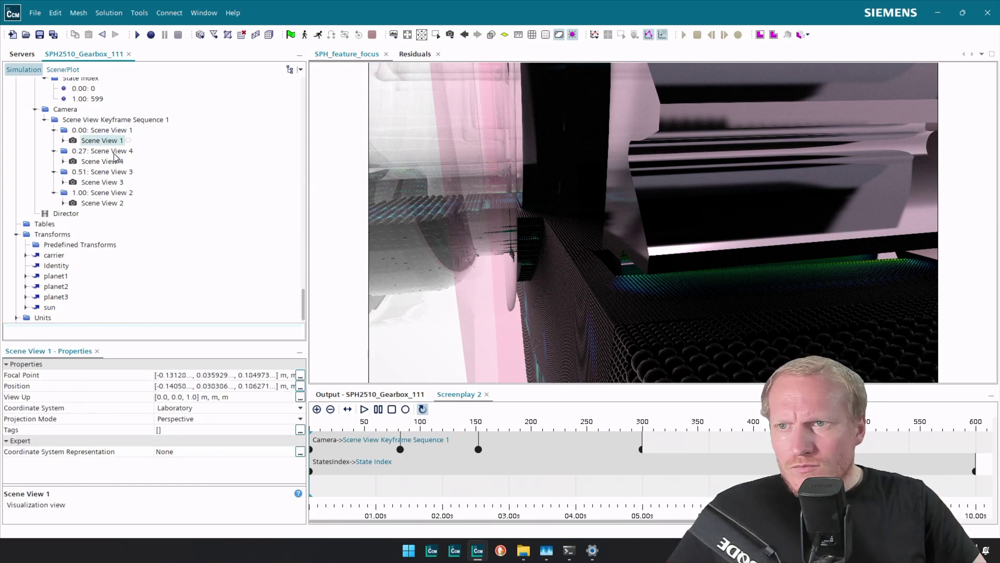
{"action": "left_click", "coordinate": [114, 163]}
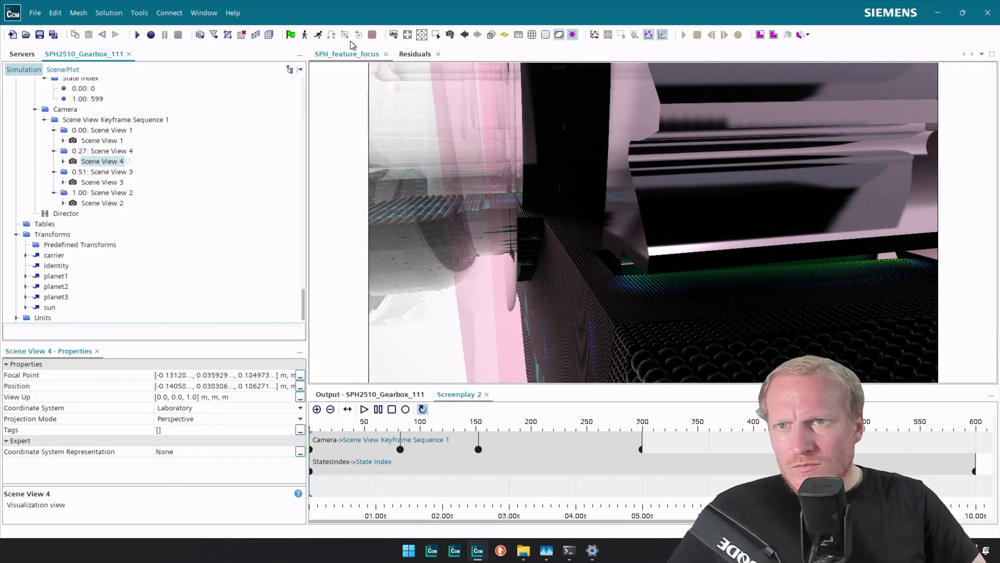
Step: Open the current view of the SPH_feature_focus scene and examine its full Focal Point coordinates
{"action": "left_click", "coordinate": [69, 69]}
{"action": "left_click", "coordinate": [49, 224]}
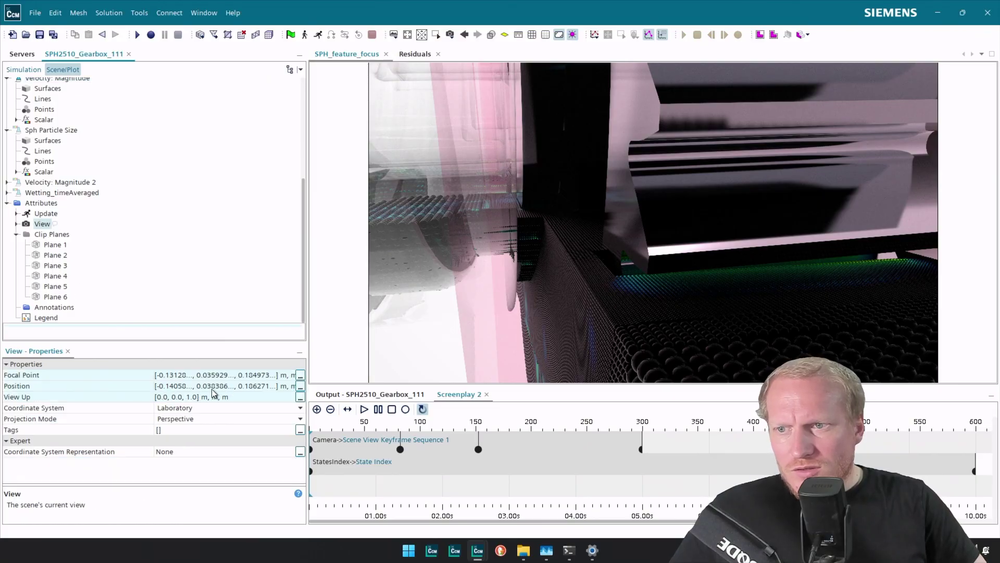
{"action": "left_click", "coordinate": [211, 376]}
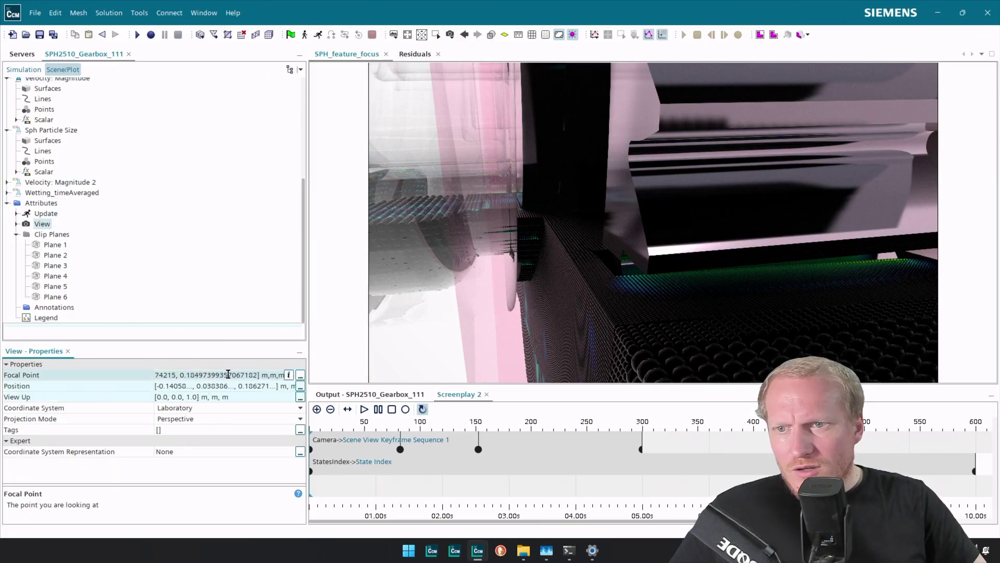
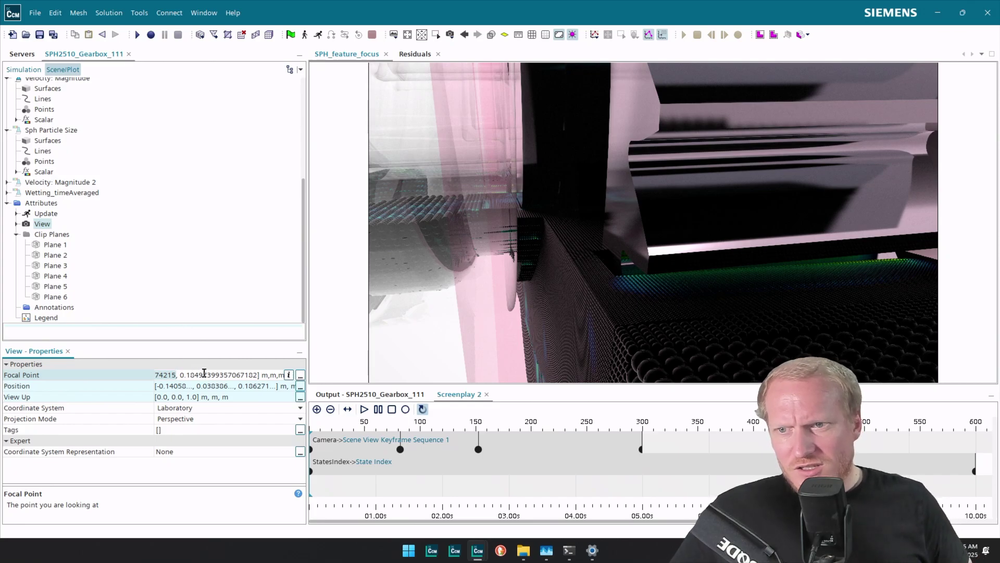
{"action": "key", "text": "Left"}
{"action": "key", "text": "Left"}
{"action": "key", "text": "Left"}
{"action": "key", "text": "Left"}
{"action": "key", "text": "Left"}
{"action": "key", "text": "Left"}
{"action": "key", "text": "Left"}
{"action": "key", "text": "Left"}
{"action": "key", "text": "Left"}
{"action": "key", "text": "Left"}
{"action": "key", "text": "Left"}
{"action": "key", "text": "Left"}
{"action": "key", "text": "Left"}
{"action": "key", "text": "Left"}
{"action": "key", "text": "Left"}
{"action": "key", "text": "Left"}
{"action": "key", "text": "Left"}
{"action": "key", "text": "Left"}
{"action": "key", "text": "Left"}
{"action": "key", "text": "Left"}
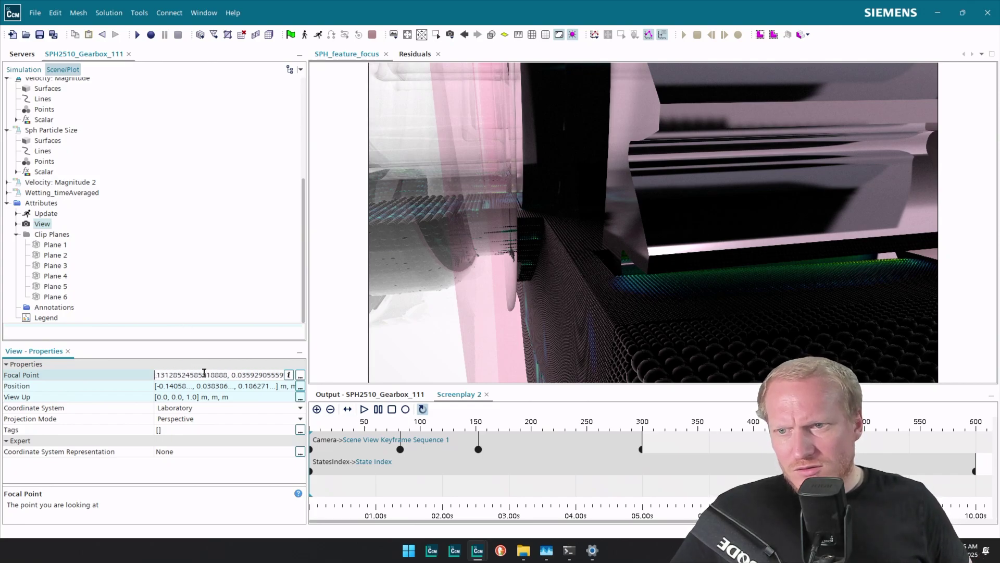
{"action": "key", "text": "Left"}
{"action": "key", "text": "Left"}
{"action": "key", "text": "Left"}
{"action": "key", "text": "Left"}
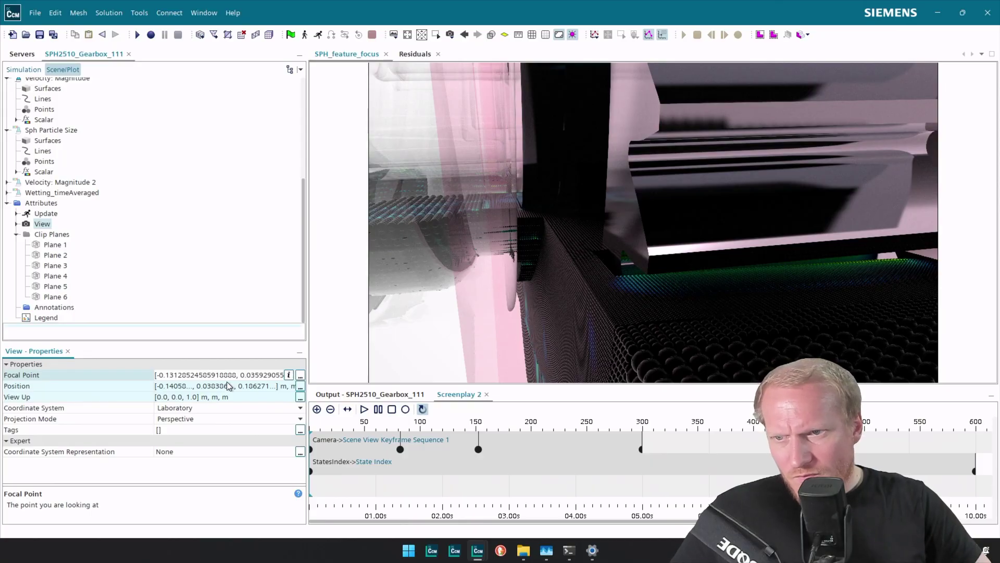
Step: Try a negative sign on the Y coordinate of the current view's Position
{"action": "left_click", "coordinate": [223, 384]}
{"action": "left_click", "coordinate": [180, 385]}
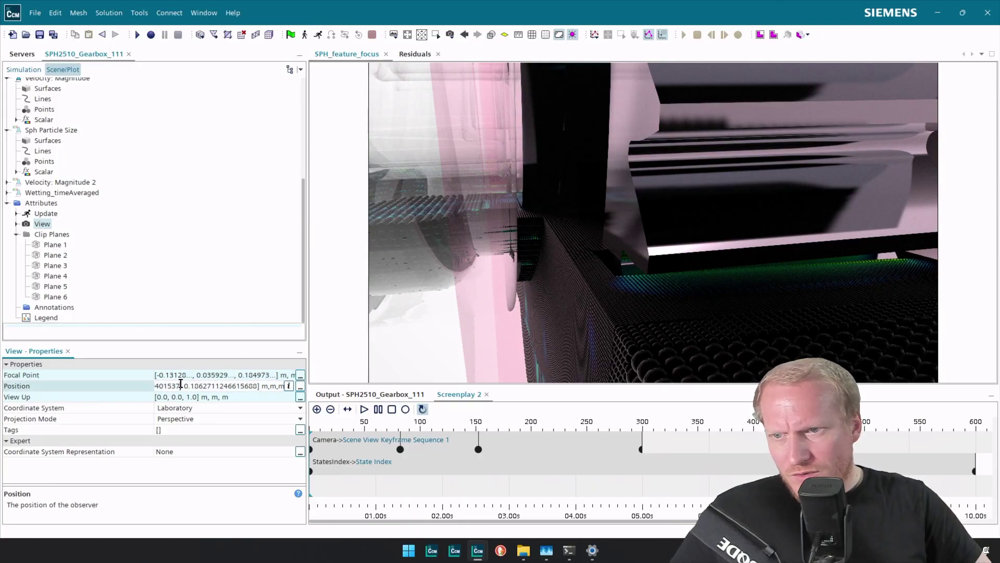
{"action": "key", "text": "Left"}
{"action": "key", "text": "Left"}
{"action": "key", "text": "Left"}
{"action": "key", "text": "Left"}
{"action": "key", "text": "Left"}
{"action": "key", "text": "Left"}
{"action": "key", "text": "Left"}
{"action": "key", "text": "Left"}
{"action": "key", "text": "Left"}
{"action": "key", "text": "Left"}
{"action": "key", "text": "Left"}
{"action": "key", "text": "Left"}
{"action": "key", "text": "Left"}
{"action": "key", "text": "Left"}
{"action": "key", "text": "Left"}
{"action": "key", "text": "Left"}
{"action": "key", "text": "Left"}
{"action": "key", "text": "Left"}
{"action": "key", "text": "Left"}
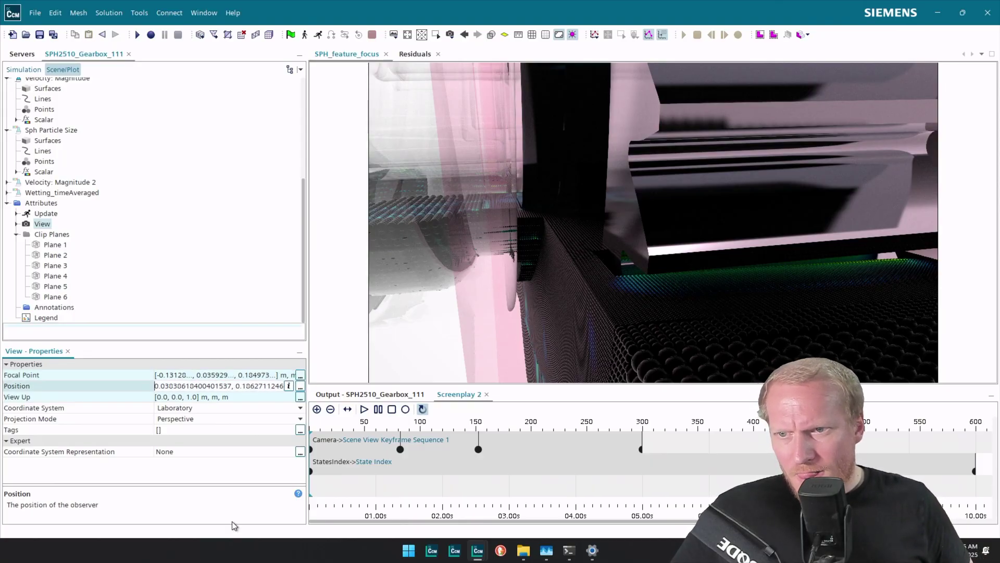
{"action": "key", "text": "Right"}
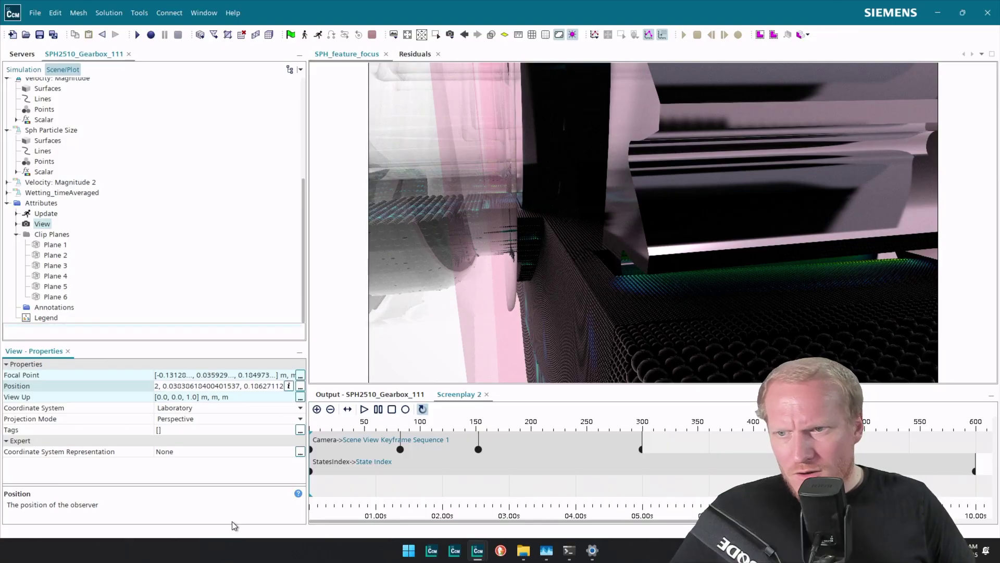
{"action": "type", "text": "-"}
{"action": "key", "text": "Return"}
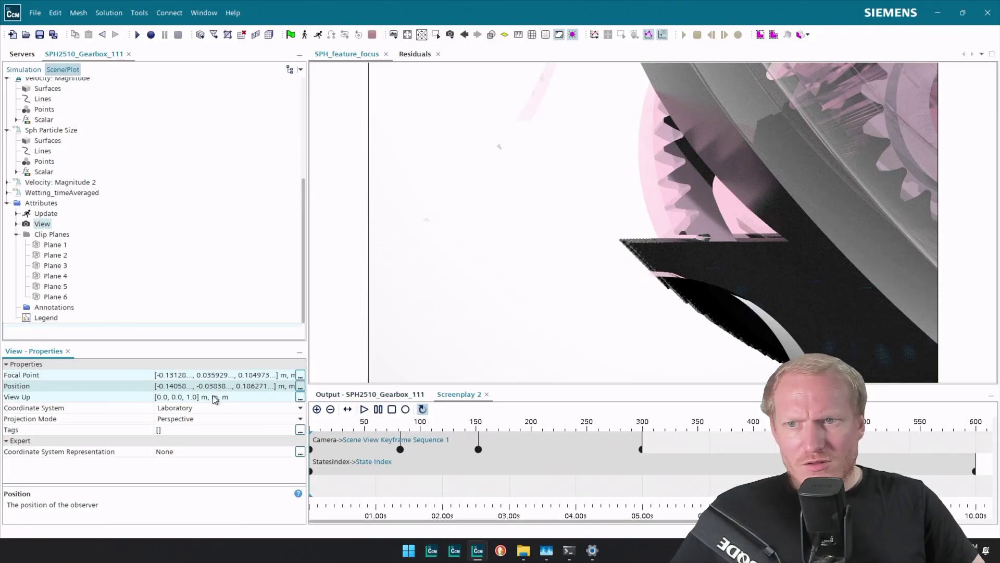
Step: Try -0.08 as the Y coordinate of the current view's Position
{"action": "left_click", "coordinate": [198, 388]}
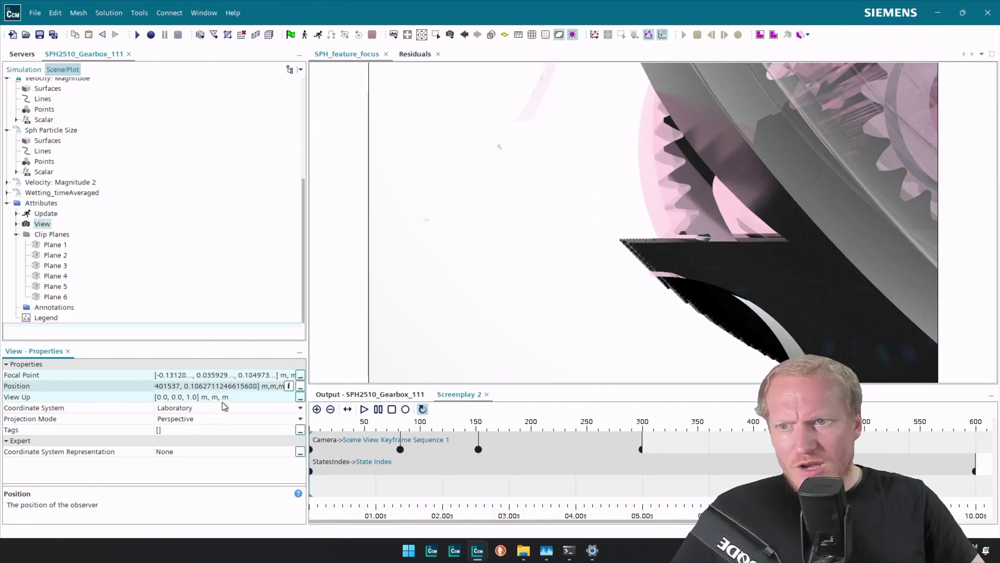
{"action": "left_click", "coordinate": [181, 386]}
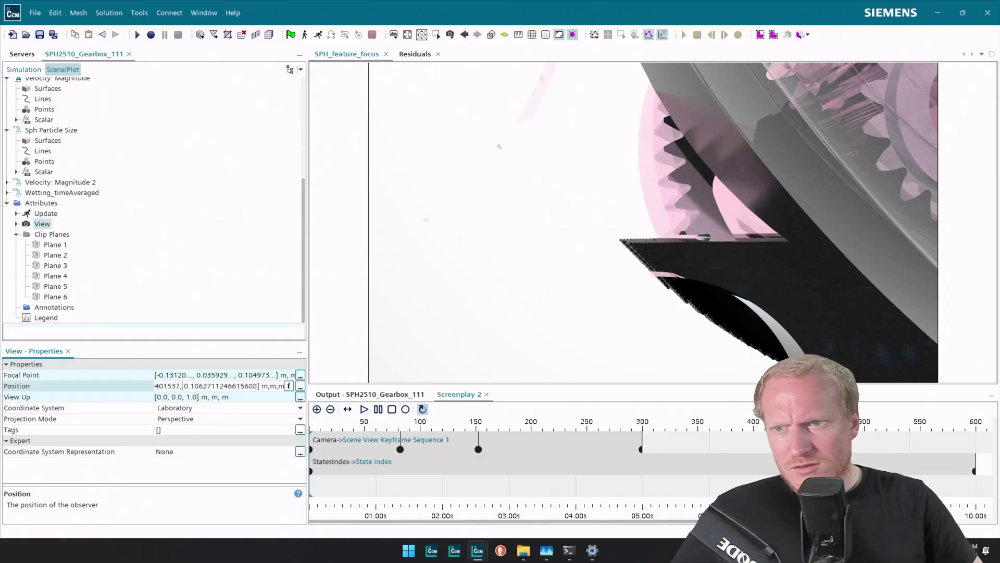
{"action": "key", "text": "BackSpace"}
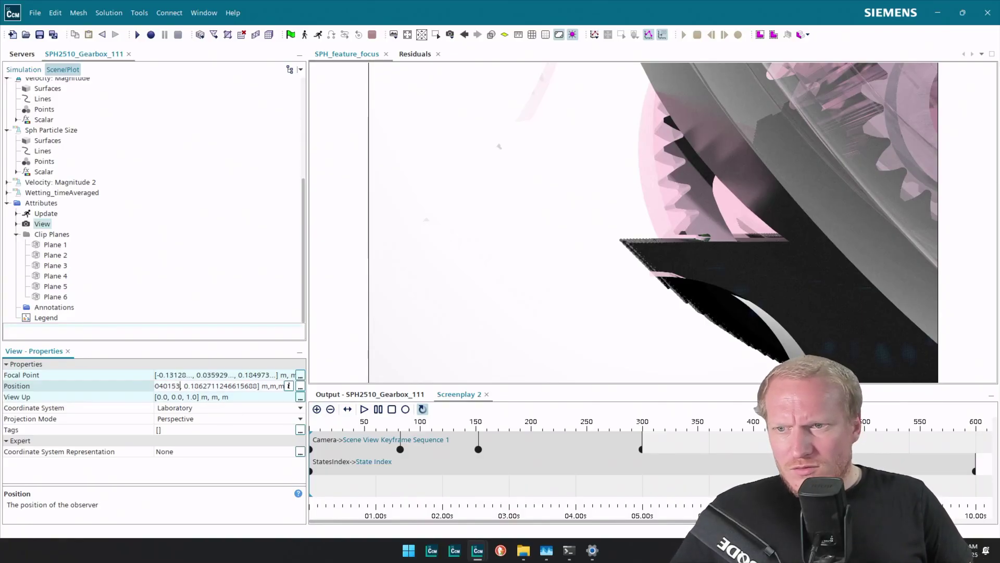
{"action": "key", "text": "BackSpace"}
{"action": "key", "text": "BackSpace"}
{"action": "key", "text": "BackSpace"}
{"action": "key", "text": "BackSpace"}
{"action": "key", "text": "BackSpace"}
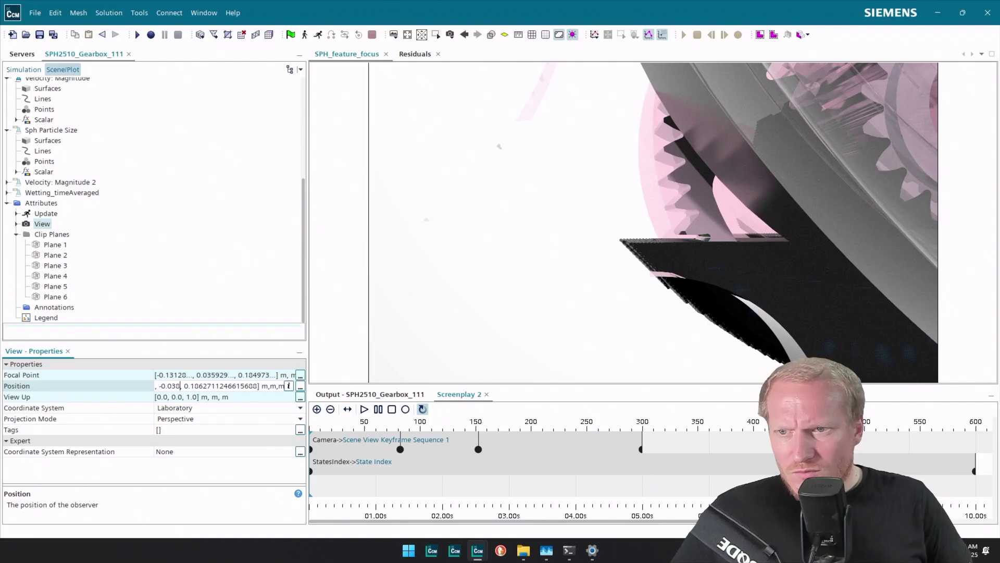
{"action": "key", "text": "BackSpace"}
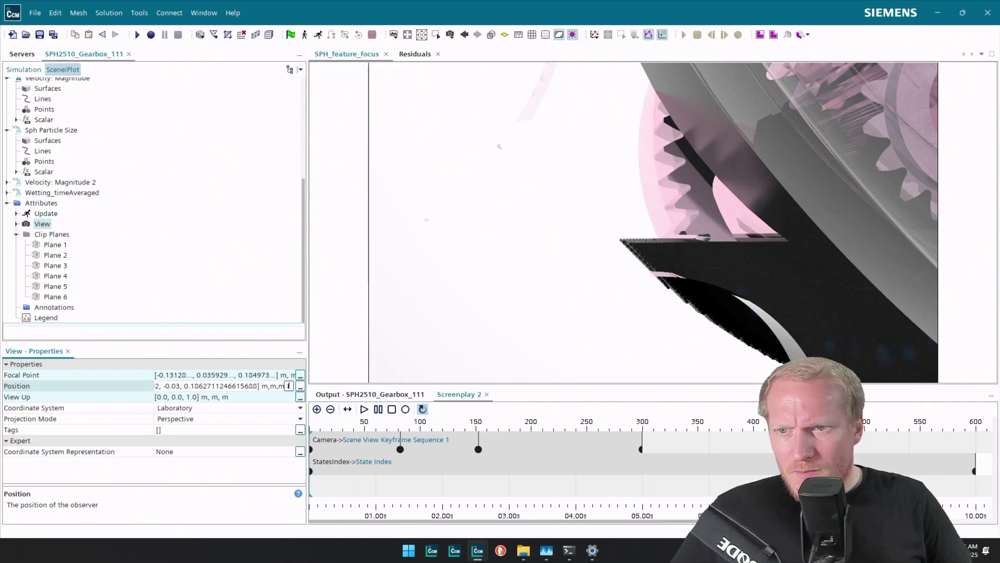
{"action": "key", "text": "BackSpace"}
{"action": "type", "text": "8"}
{"action": "key", "text": "Return"}
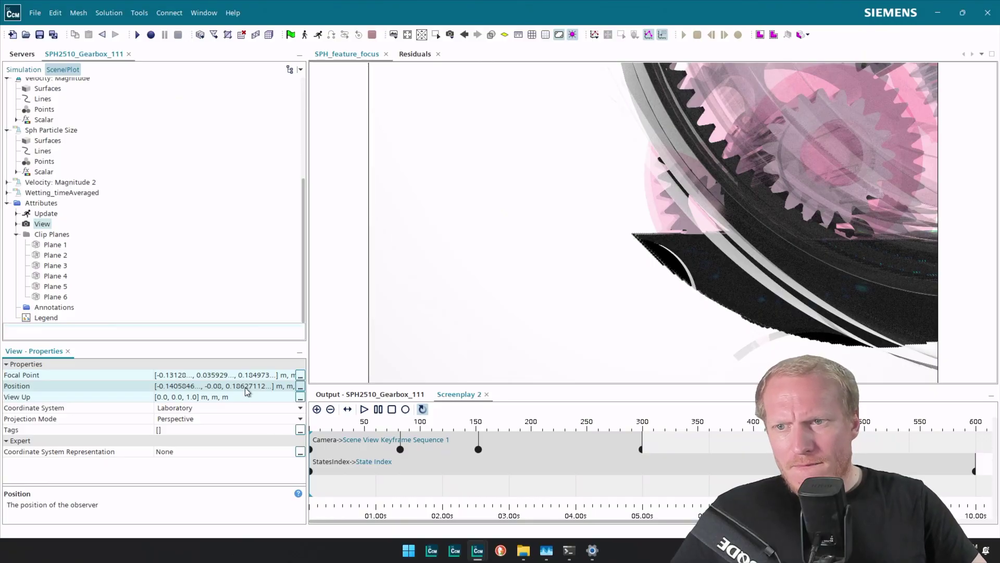
Step: Replace the trial Y coordinate and restore the current view's original Position
{"action": "left_click", "coordinate": [217, 390]}
{"action": "left_click", "coordinate": [180, 387]}
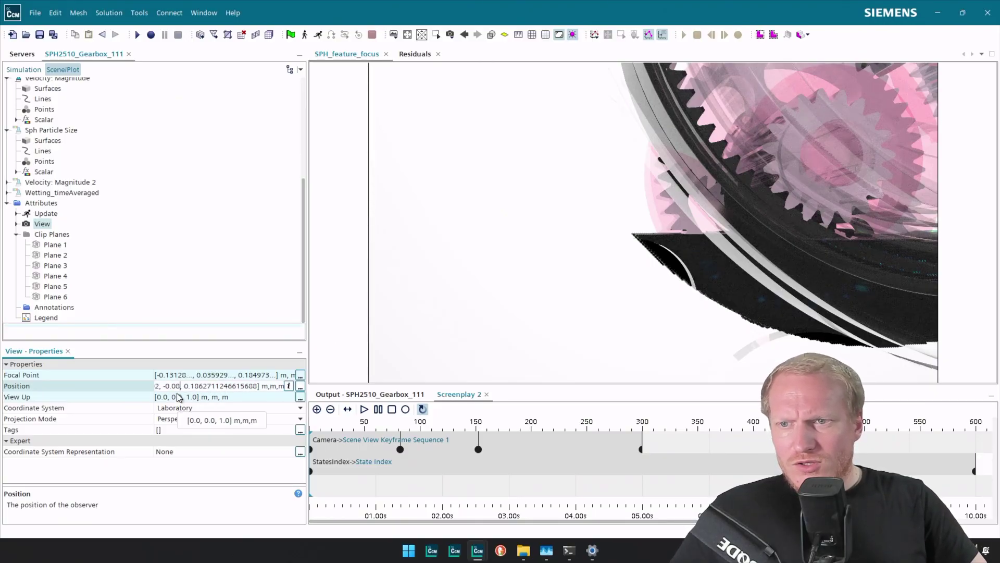
{"action": "key", "text": "BackSpace"}
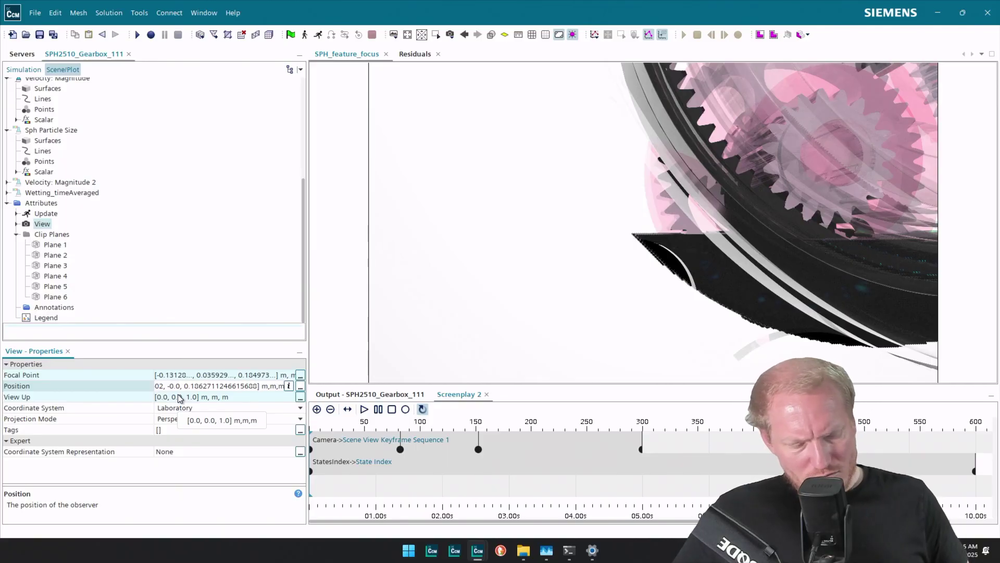
{"action": "type", "text": "30"}
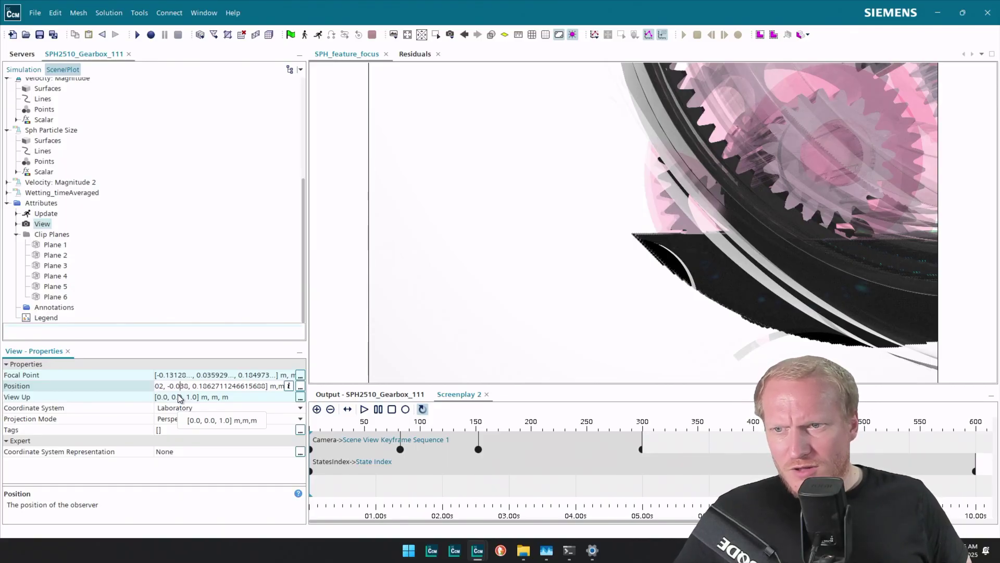
{"action": "key", "text": "Return"}
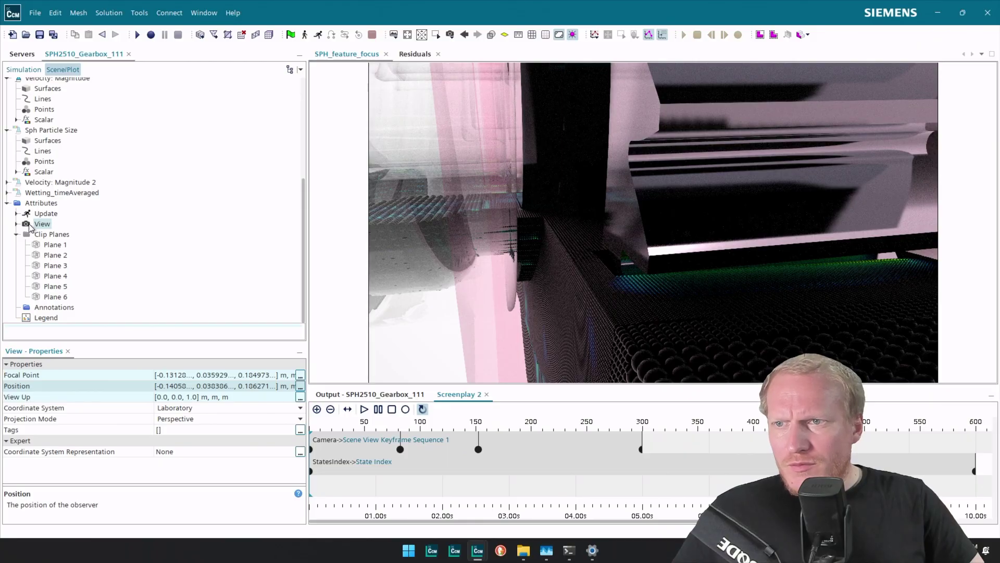
Step: Try to shorten the Y coordinate of the current view's Position to 0.03
{"action": "left_click", "coordinate": [31, 224]}
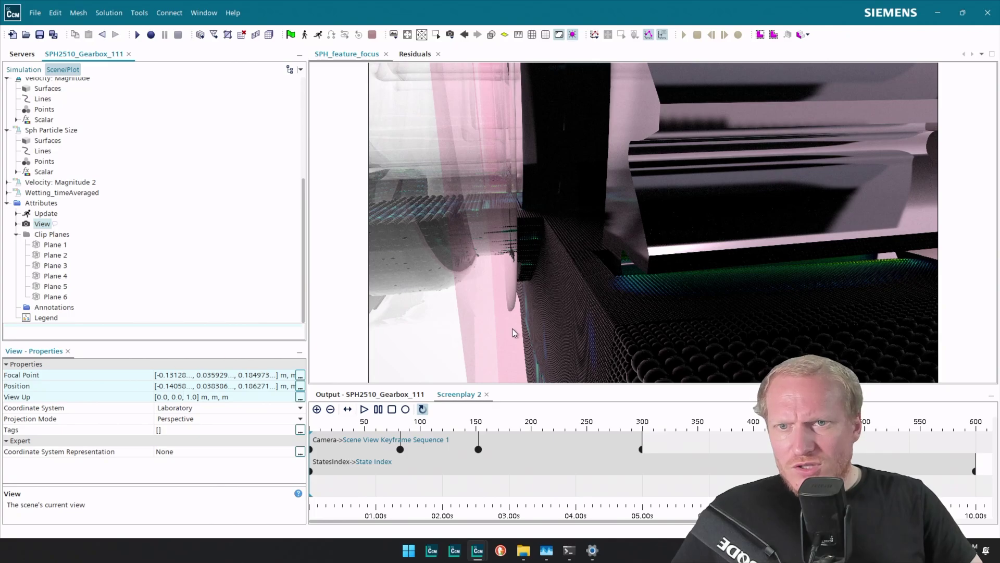
{"action": "left_click", "coordinate": [176, 385]}
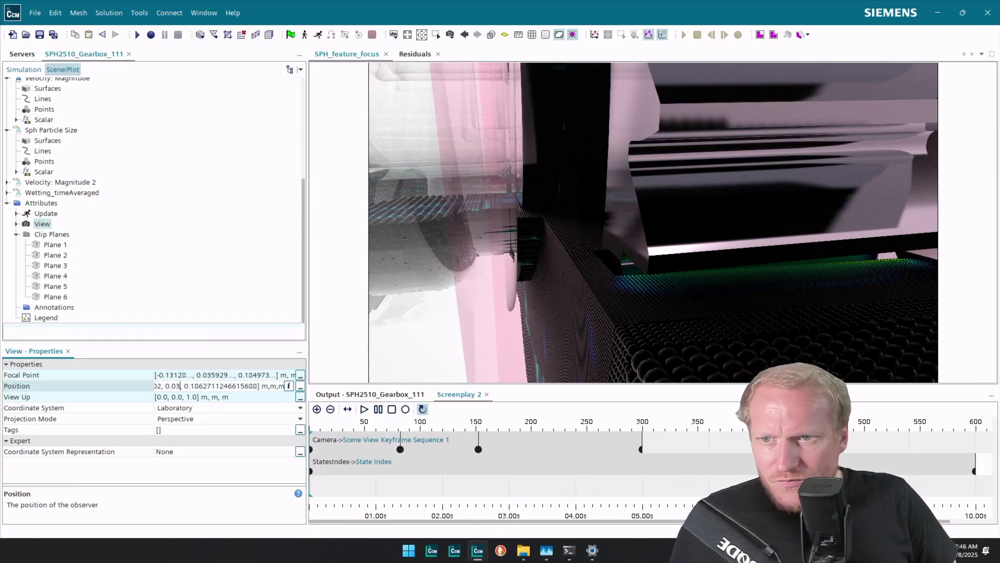
{"action": "key", "text": "Return"}
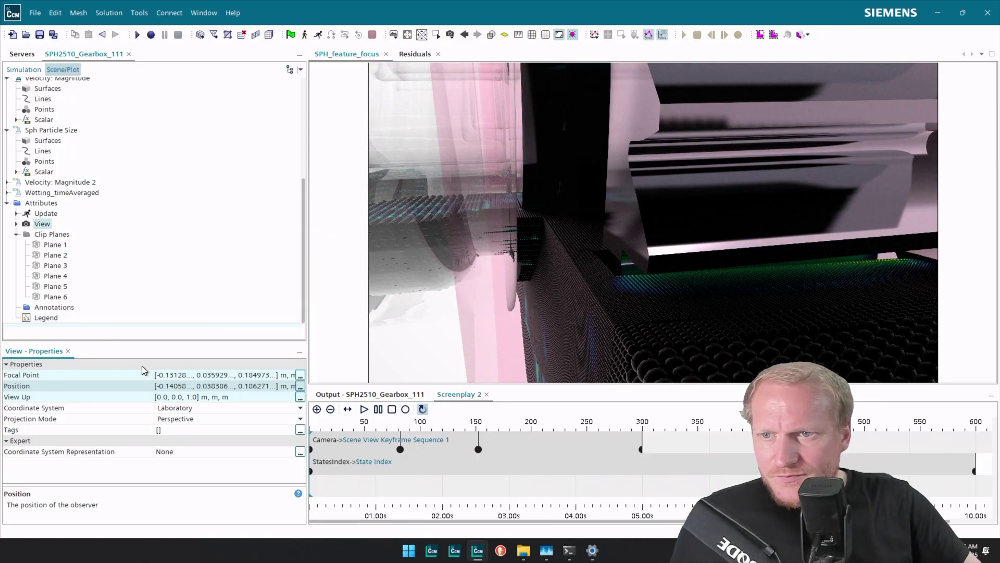
Step: Set the X coordinate of the current view's Position to -0.122
{"action": "left_click", "coordinate": [187, 399]}
{"action": "left_click", "coordinate": [175, 385]}
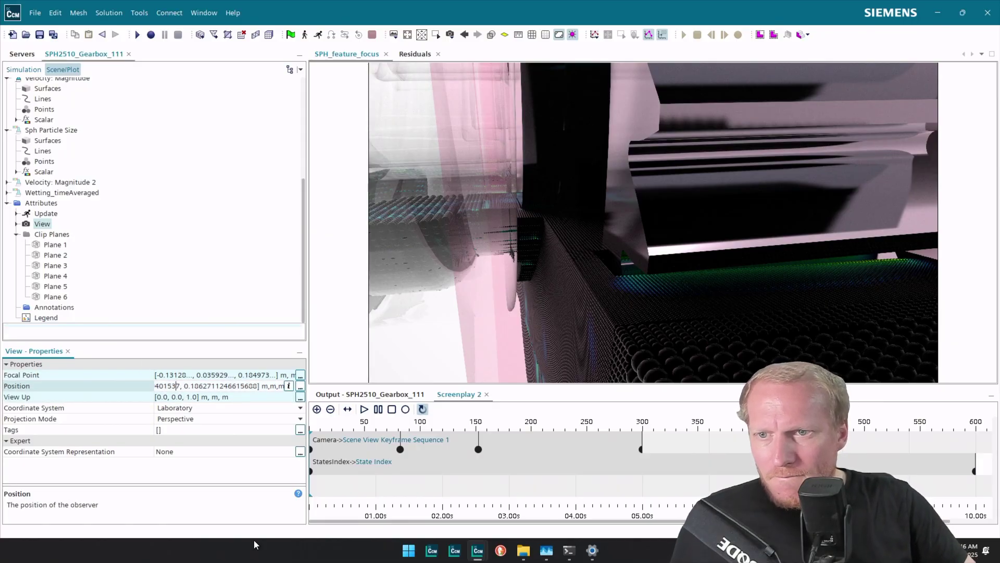
{"action": "key", "text": "Left"}
{"action": "key", "text": "Left"}
{"action": "key", "text": "Left"}
{"action": "key", "text": "Left"}
{"action": "key", "text": "Left"}
{"action": "key", "text": "Left"}
{"action": "key", "text": "Left"}
{"action": "key", "text": "Left"}
{"action": "key", "text": "Left"}
{"action": "key", "text": "Left"}
{"action": "key", "text": "Left"}
{"action": "key", "text": "Left"}
{"action": "key", "text": "Left"}
{"action": "key", "text": "Left"}
{"action": "key", "text": "Left"}
{"action": "key", "text": "Left"}
{"action": "key", "text": "Left"}
{"action": "key", "text": "Left"}
{"action": "key", "text": "Left"}
{"action": "key", "text": "Left"}
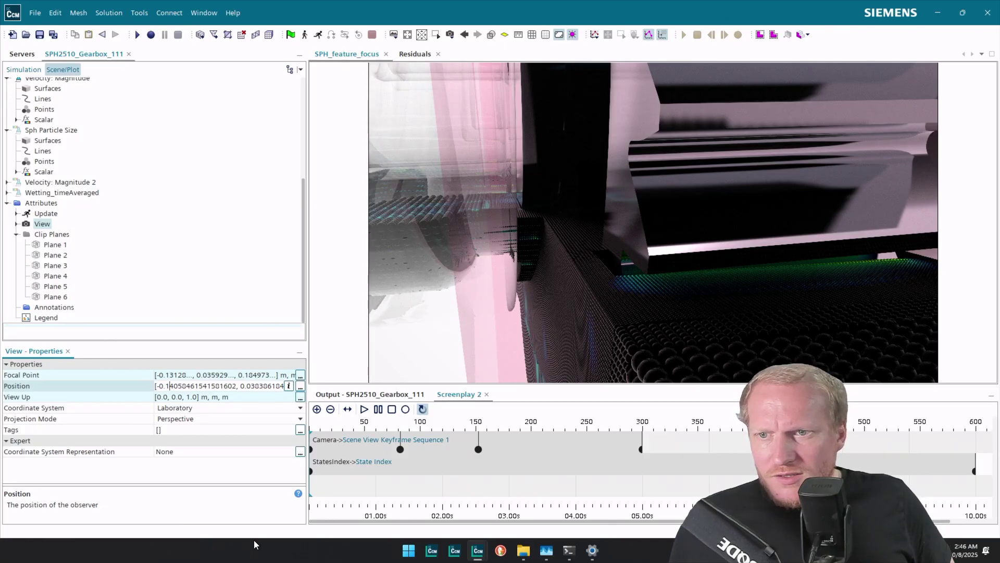
{"action": "key", "text": "Delete"}
{"action": "key", "text": "Delete"}
{"action": "key", "text": "Delete"}
{"action": "key", "text": "Delete"}
{"action": "key", "text": "Delete"}
{"action": "key", "text": "Delete"}
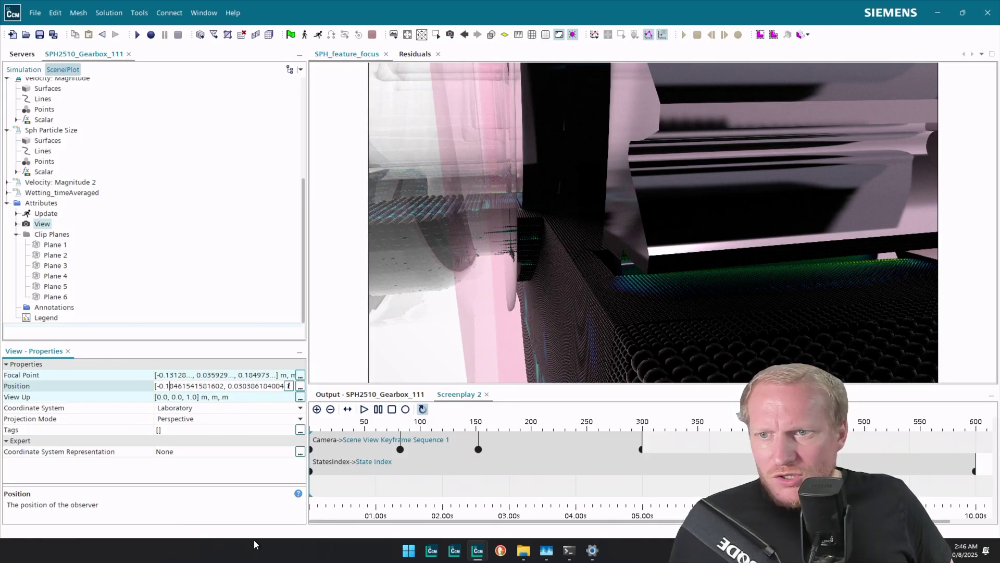
{"action": "key", "text": "Delete"}
{"action": "key", "text": "Delete"}
{"action": "key", "text": "Delete"}
{"action": "key", "text": "Delete"}
{"action": "key", "text": "Delete"}
{"action": "key", "text": "Delete"}
{"action": "key", "text": "Delete"}
{"action": "key", "text": "Delete"}
{"action": "key", "text": "Delete"}
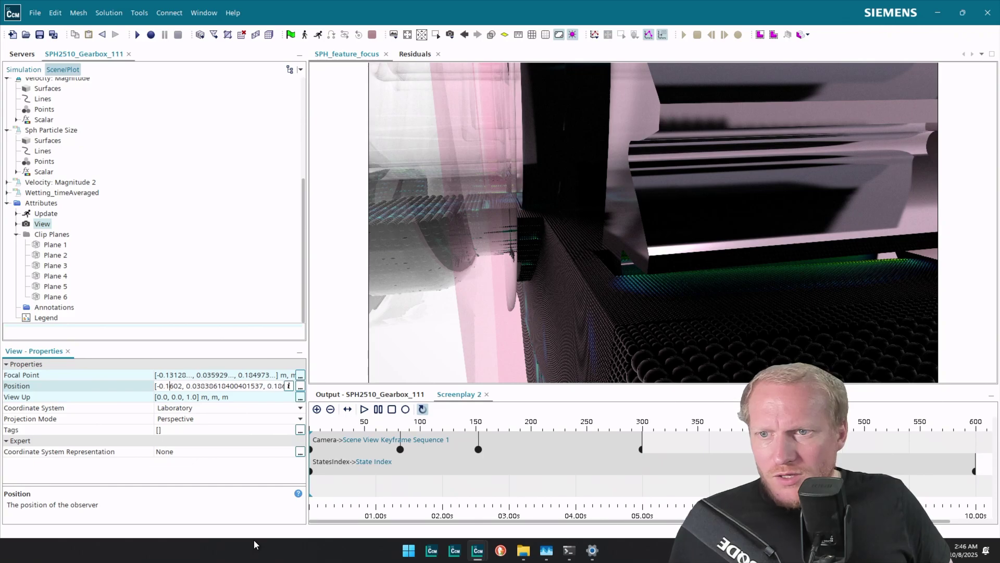
{"action": "type", "text": "22"}
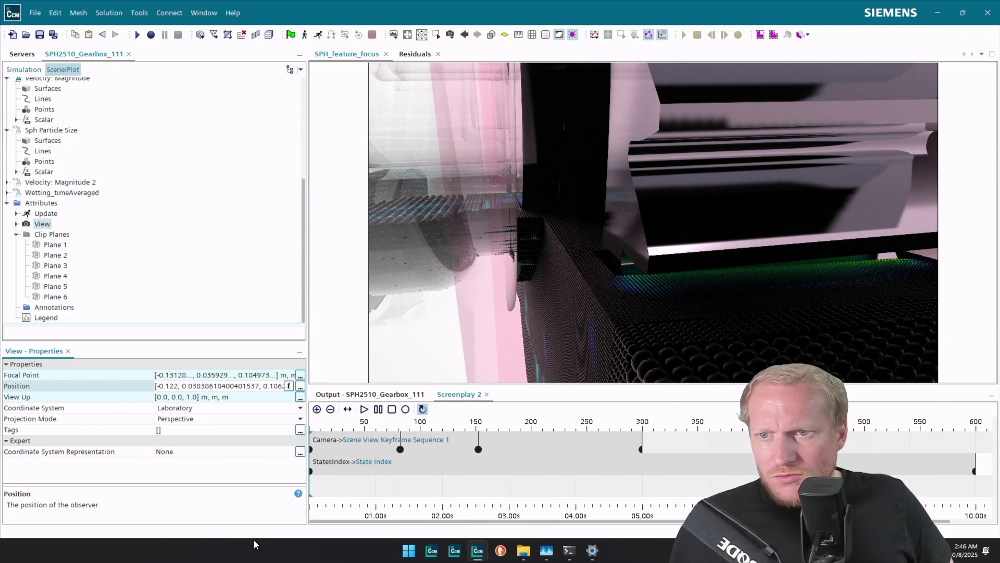
{"action": "key", "text": "Return"}
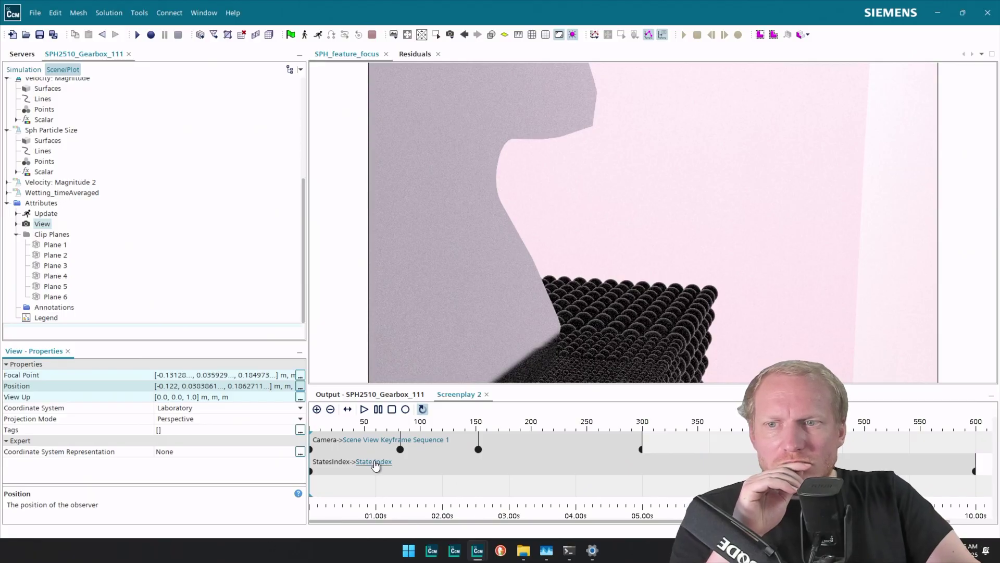
Step: Set the Y coordinate of the current view's Position to 0.0383
{"action": "left_click", "coordinate": [353, 449]}
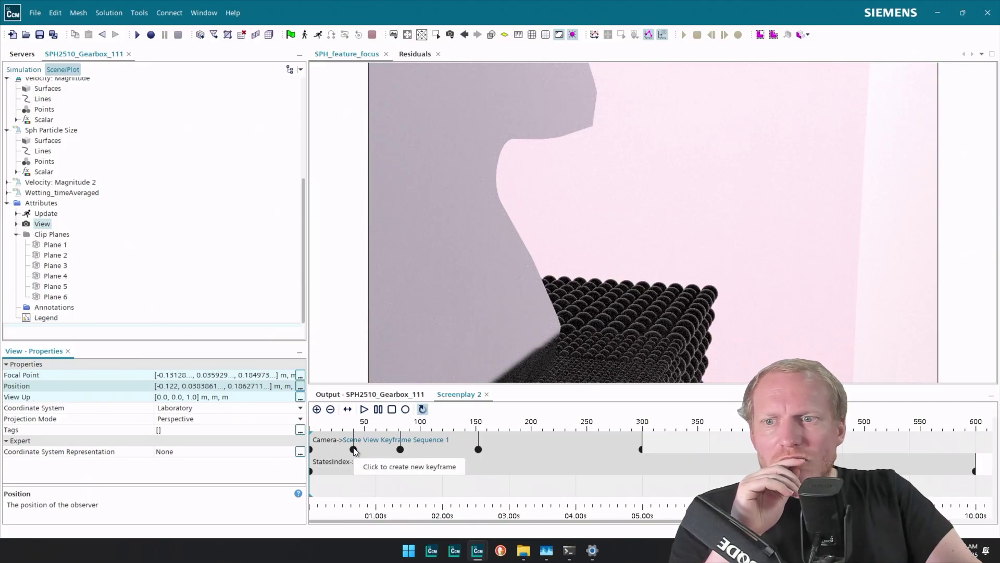
{"action": "left_click", "coordinate": [170, 386]}
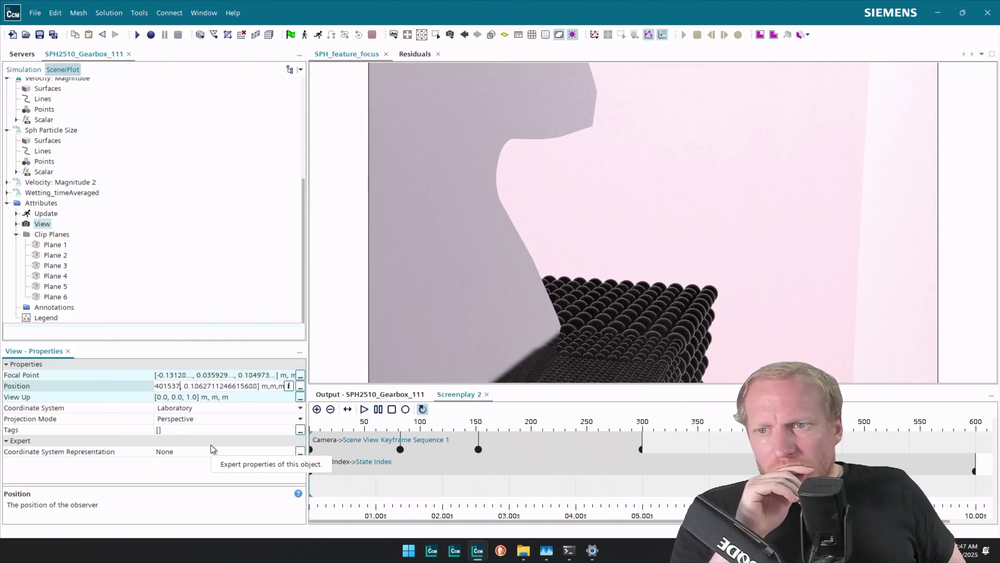
{"action": "key", "text": "BackSpace"}
{"action": "key", "text": "BackSpace"}
{"action": "key", "text": "BackSpace"}
{"action": "key", "text": "BackSpace"}
{"action": "key", "text": "BackSpace"}
{"action": "key", "text": "BackSpace"}
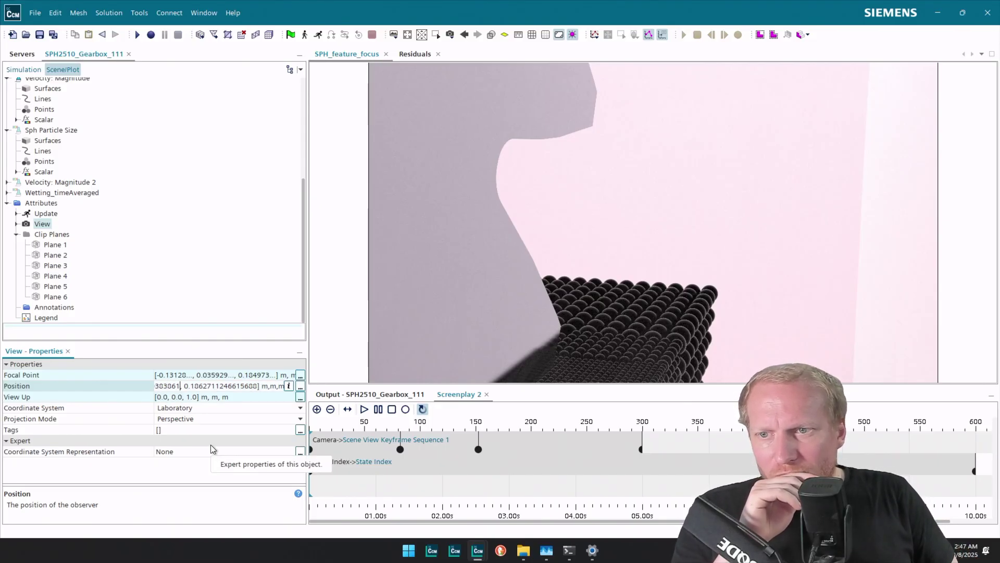
{"action": "key", "text": "Return"}
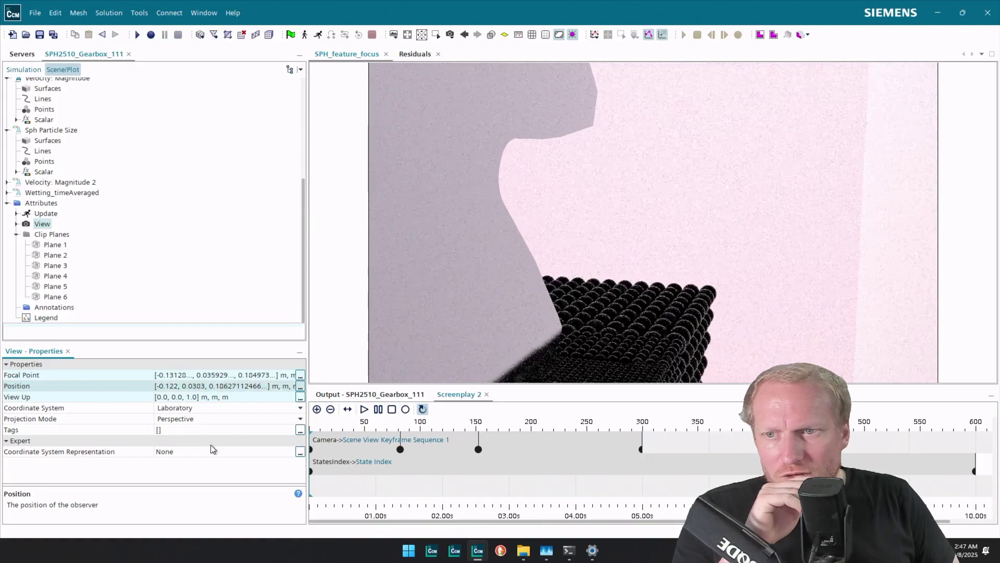
Step: Shorten the Z coordinate of the current view's Position to 0.186
{"action": "left_click", "coordinate": [246, 386]}
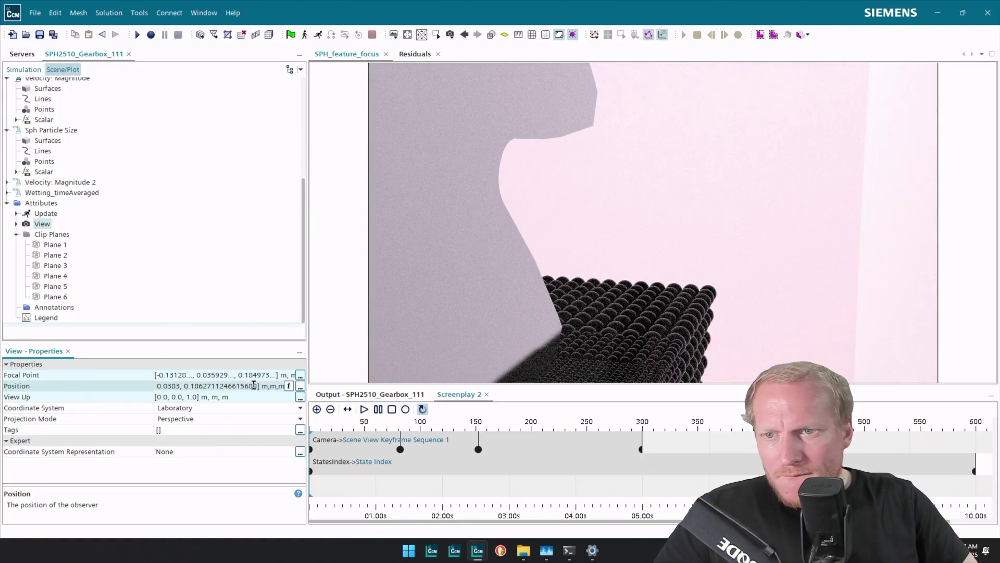
{"action": "key", "text": "BackSpace"}
{"action": "key", "text": "BackSpace"}
{"action": "key", "text": "BackSpace"}
{"action": "key", "text": "BackSpace"}
{"action": "key", "text": "BackSpace"}
{"action": "key", "text": "BackSpace"}
{"action": "key", "text": "BackSpace"}
{"action": "key", "text": "BackSpace"}
{"action": "key", "text": "BackSpace"}
{"action": "key", "text": "BackSpace"}
{"action": "key", "text": "BackSpace"}
{"action": "key", "text": "BackSpace"}
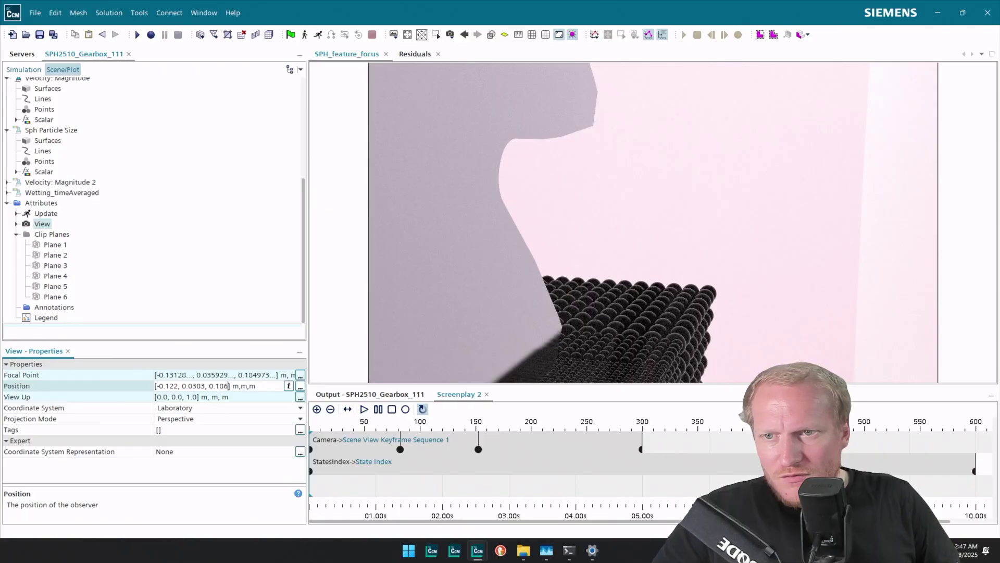
{"action": "key", "text": "Return"}
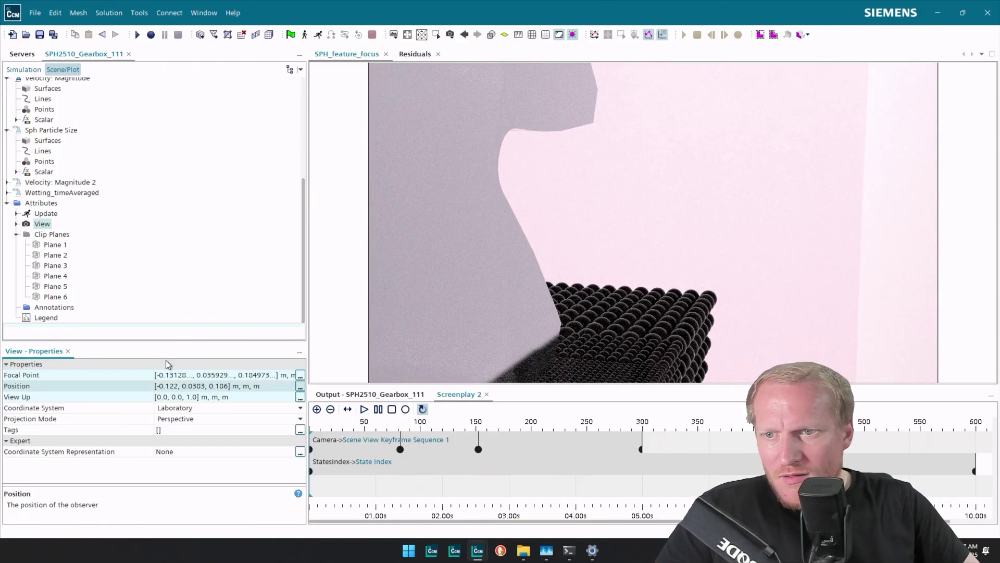
Step: Try X coordinates of -0.12 and -0.1 for the current view's Position
{"action": "left_click", "coordinate": [178, 386]}
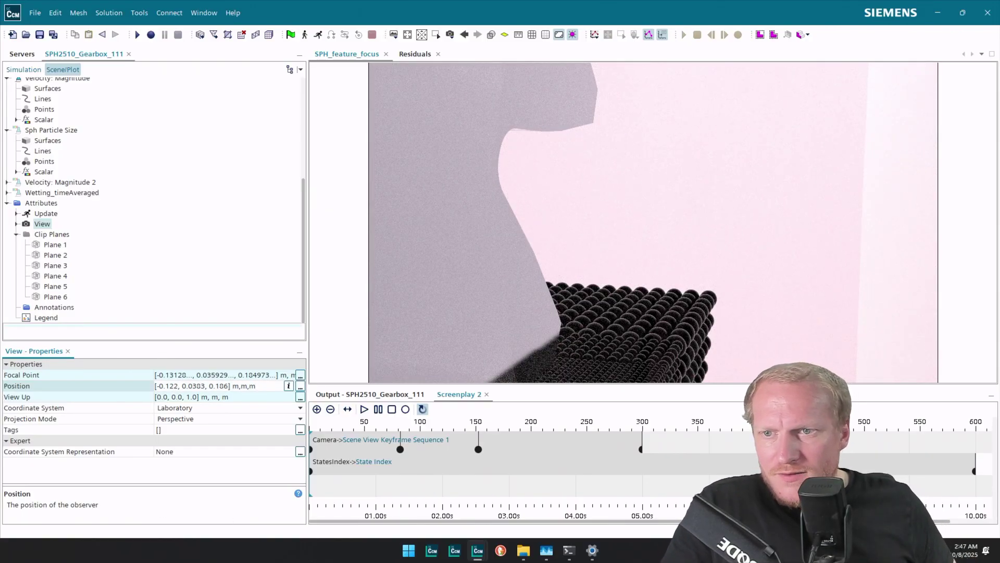
{"action": "key", "text": "BackSpace"}
{"action": "key", "text": "Return"}
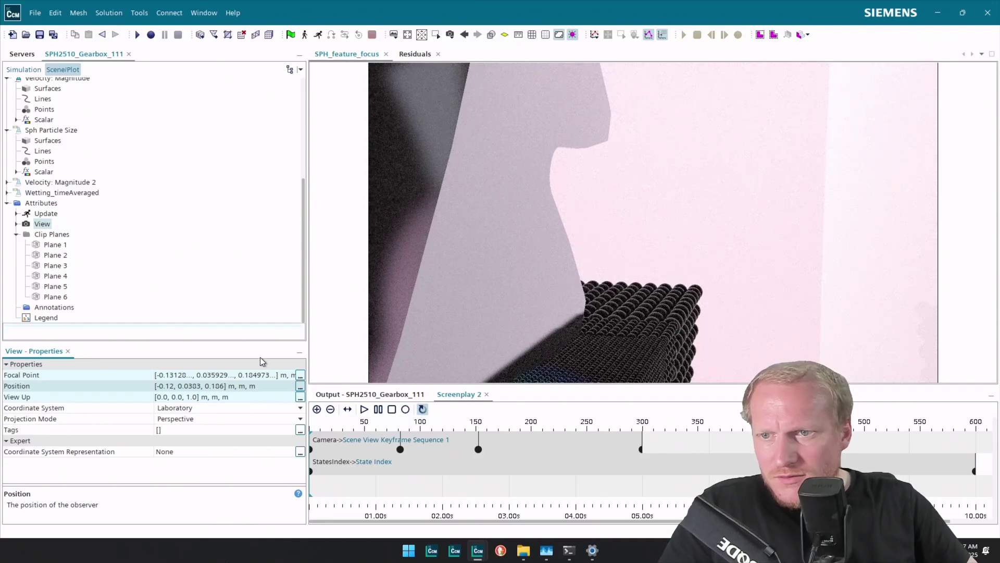
{"action": "left_click", "coordinate": [172, 385]}
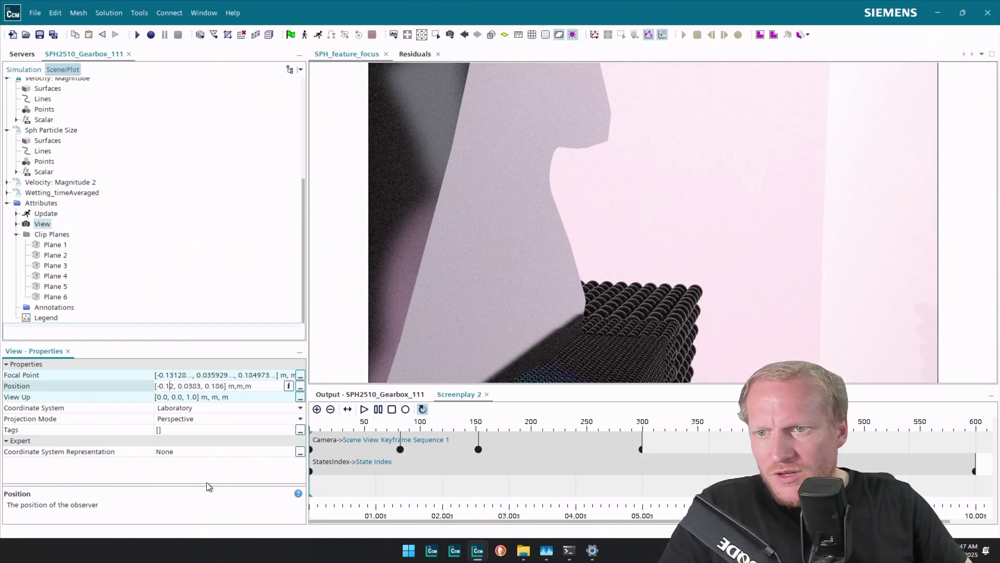
{"action": "key", "text": "BackSpace"}
{"action": "key", "text": "Return"}
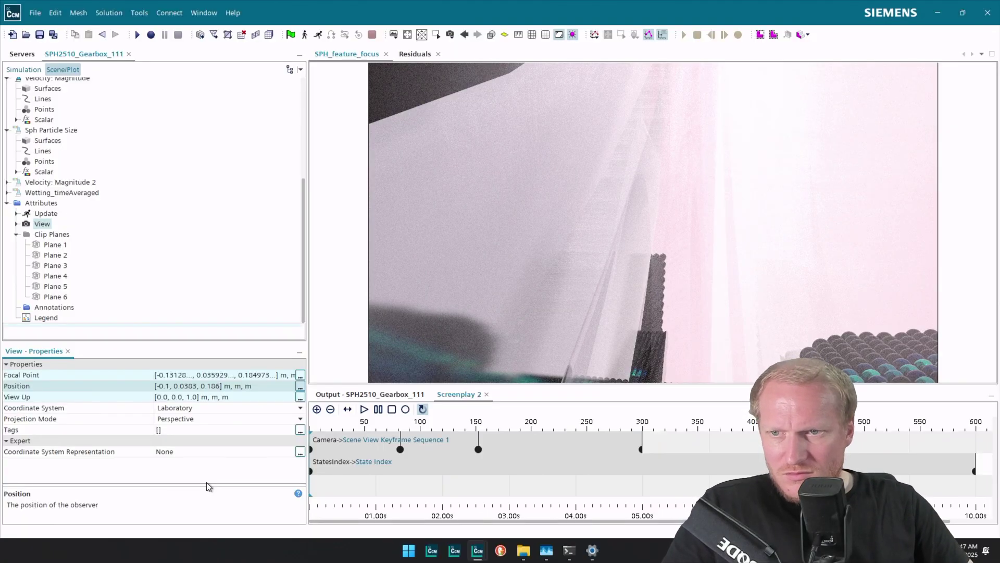
Step: Try X coordinates of -0.09 and -0.05 for the current view's Position
{"action": "left_click", "coordinate": [171, 386]}
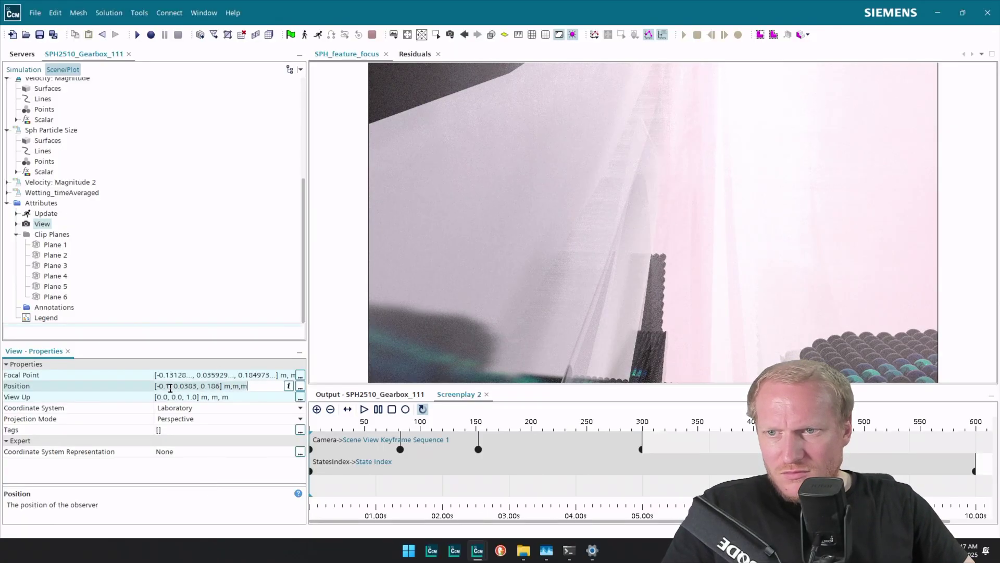
{"action": "key", "text": "BackSpace"}
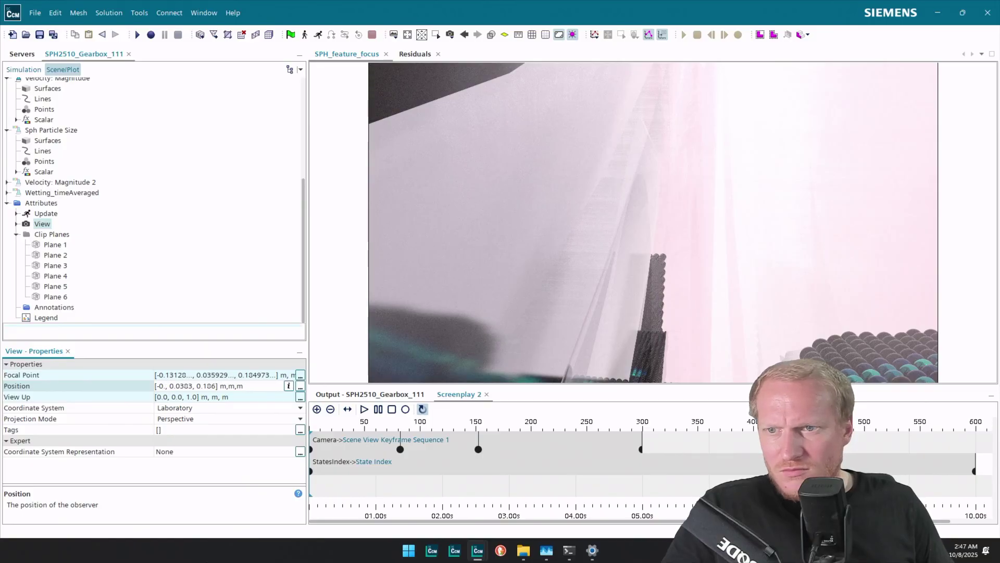
{"action": "type", "text": "09"}
{"action": "key", "text": "Return"}
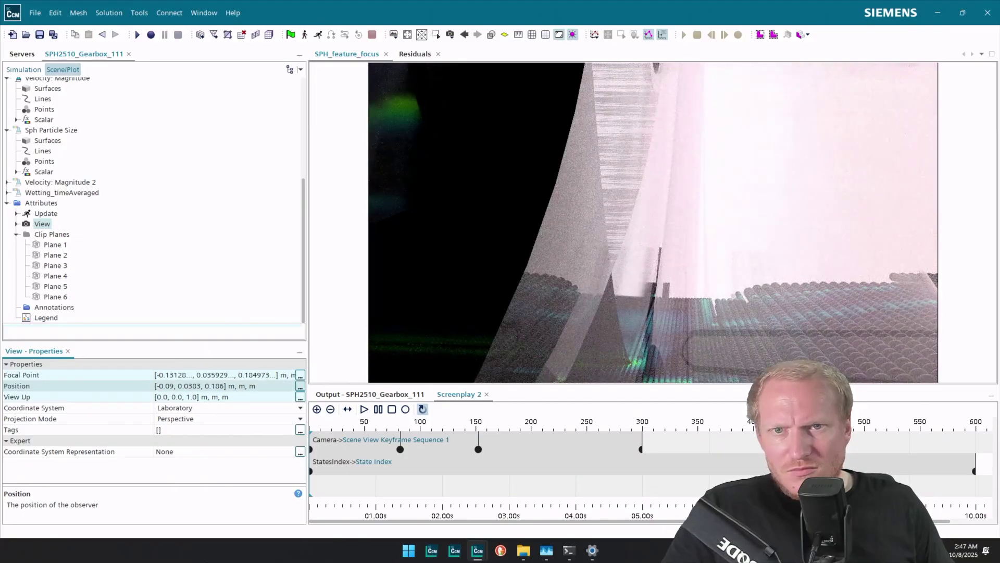
{"action": "left_click", "coordinate": [172, 385]}
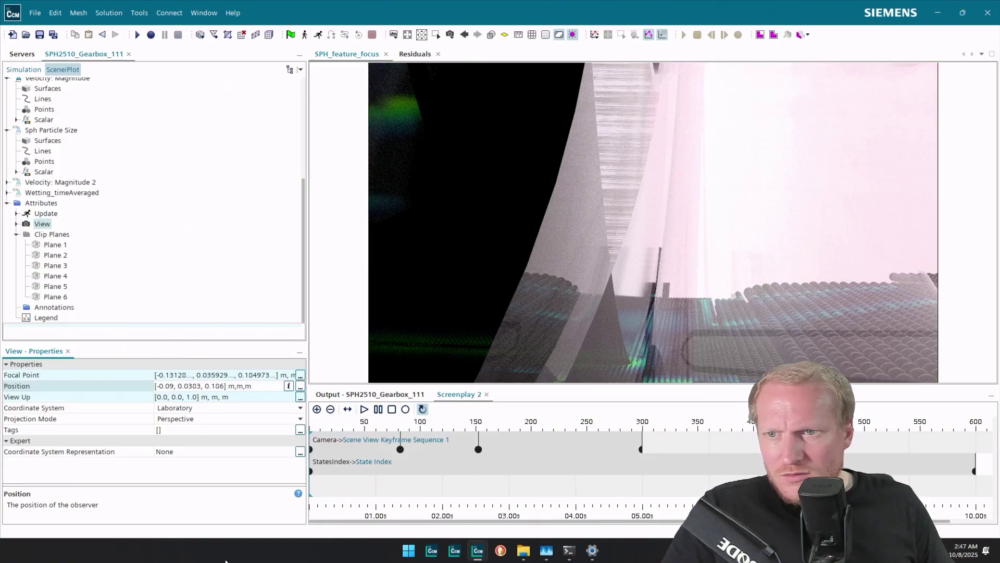
{"action": "key", "text": "BackSpace"}
{"action": "type", "text": "5"}
{"action": "key", "text": "Return"}
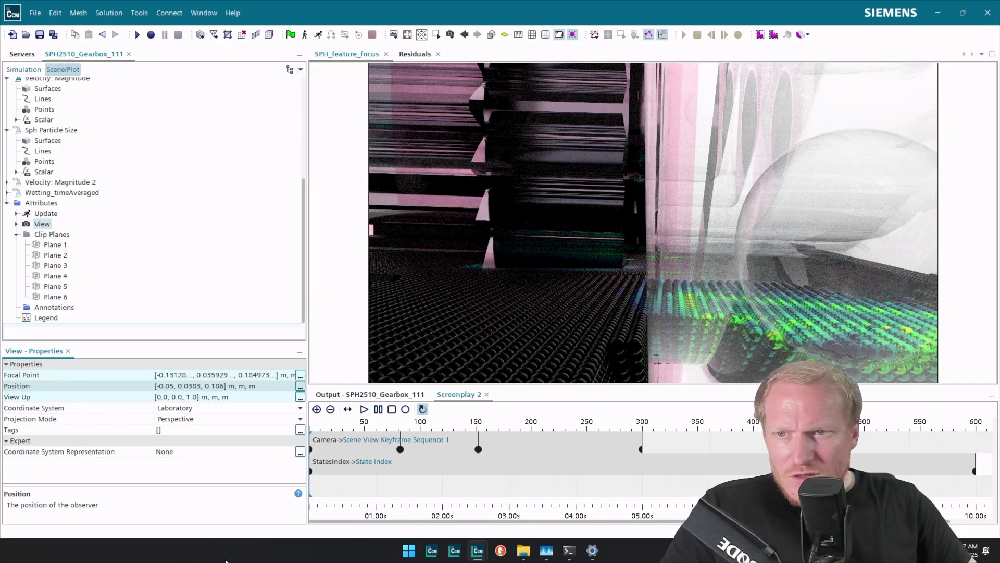
Step: Set the X coordinate of the current view's Position to -0.03
{"action": "left_click", "coordinate": [173, 387]}
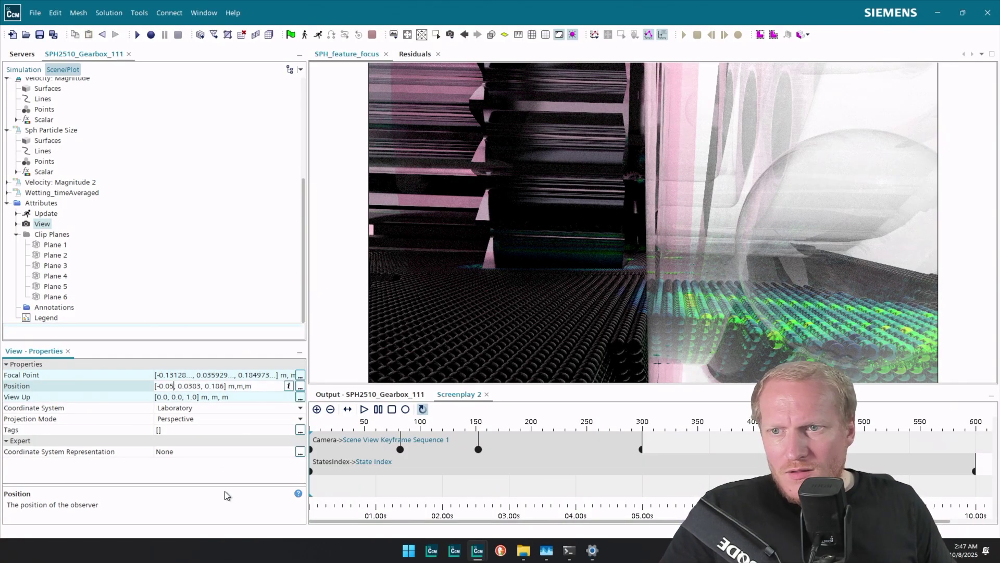
{"action": "key", "text": "BackSpace"}
{"action": "type", "text": "3"}
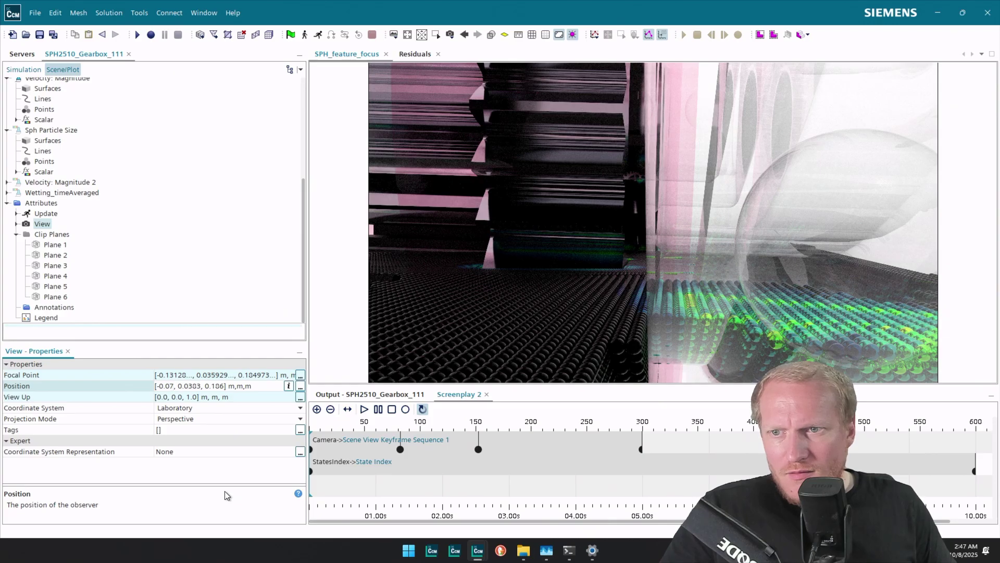
{"action": "key", "text": "Return"}
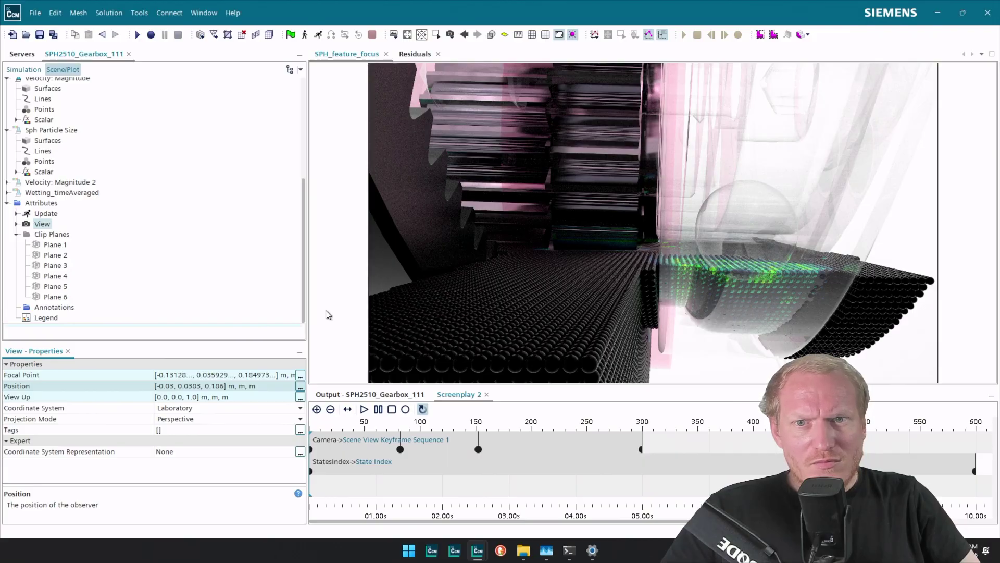
Step: Apply the current view to the camera keyframe at 0.27, Scene View 4
{"action": "left_click", "coordinate": [400, 449]}
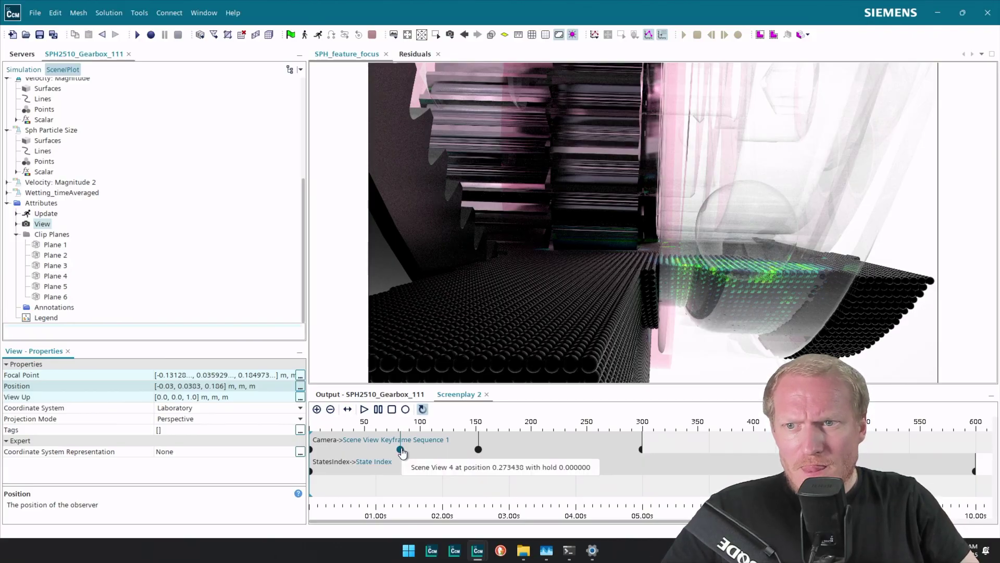
{"action": "right_click", "coordinate": [401, 450]}
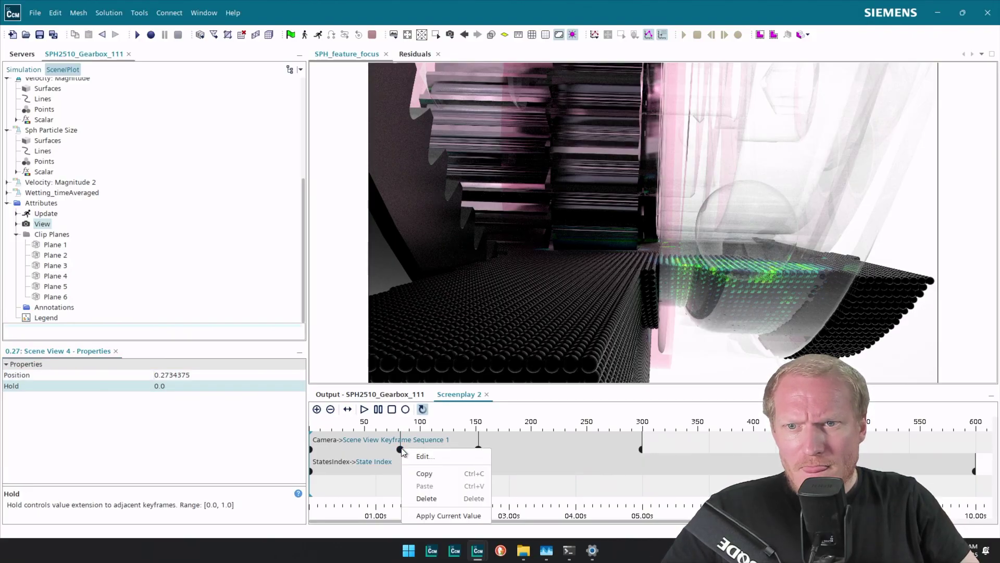
{"action": "left_click", "coordinate": [442, 515]}
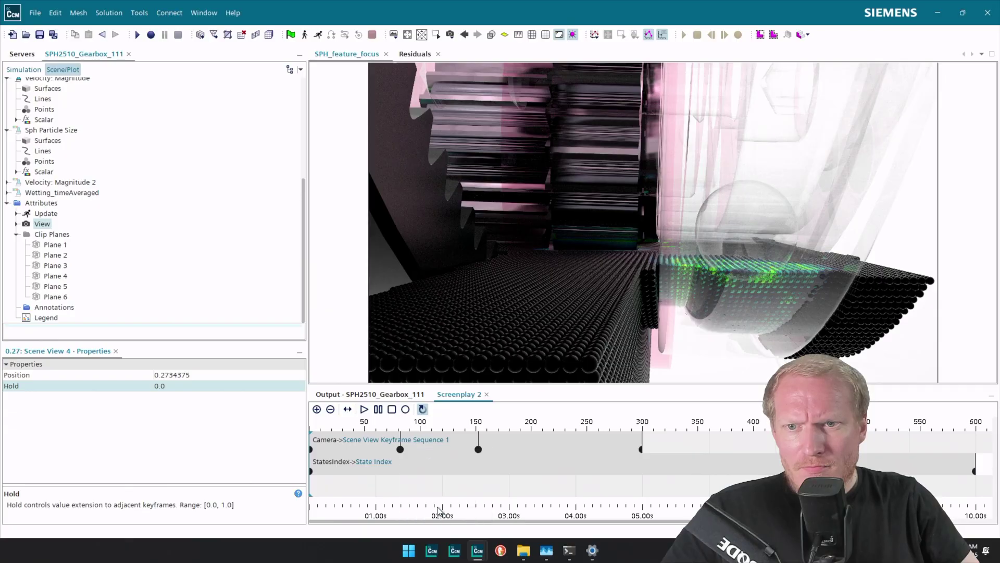
Step: Try adding a camera keyframe at about 0.147, between Scene View 1 and Scene View 4
{"action": "left_click", "coordinate": [358, 449]}
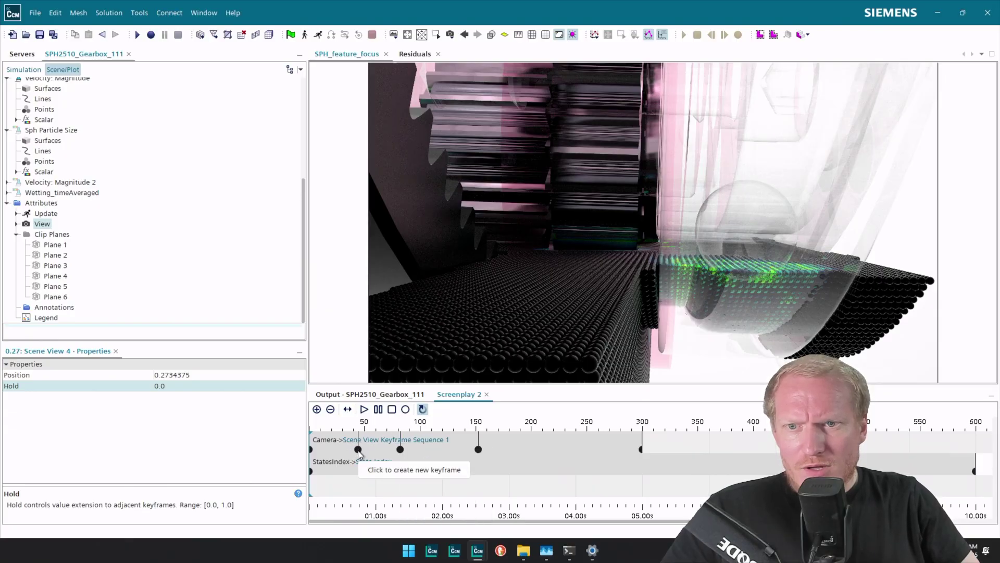
{"action": "left_click", "coordinate": [358, 451]}
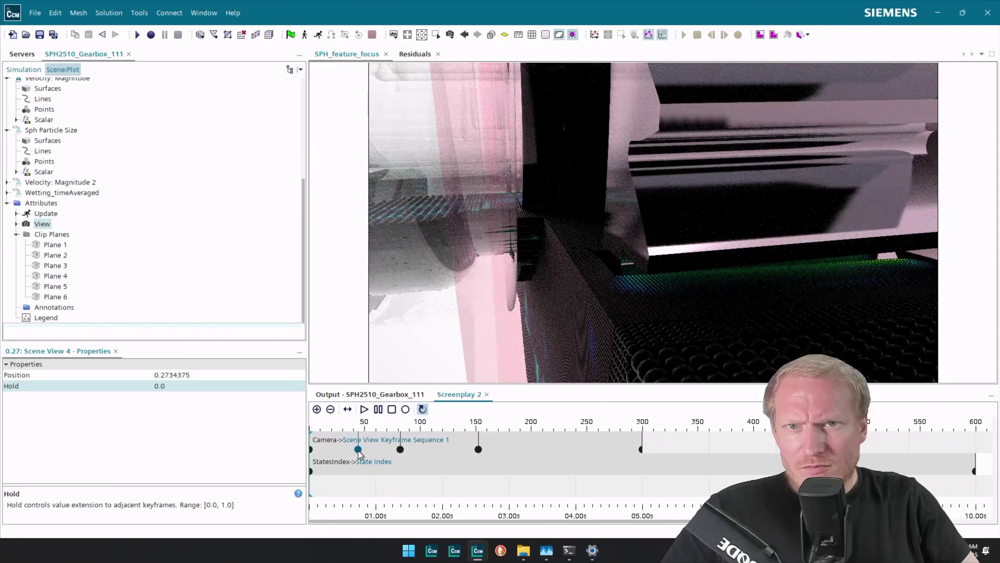
{"action": "left_click", "coordinate": [345, 449]}
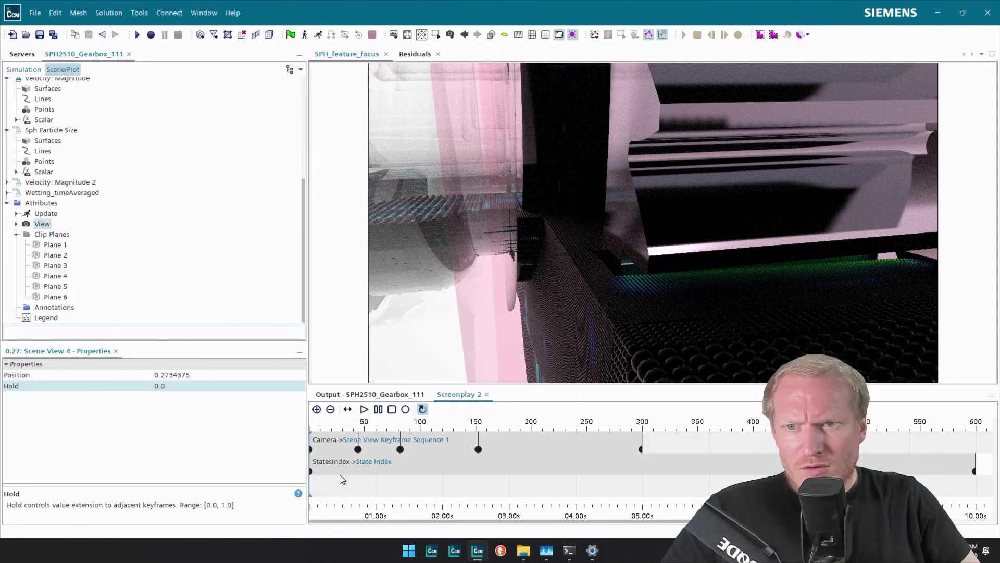
{"action": "left_click", "coordinate": [357, 449]}
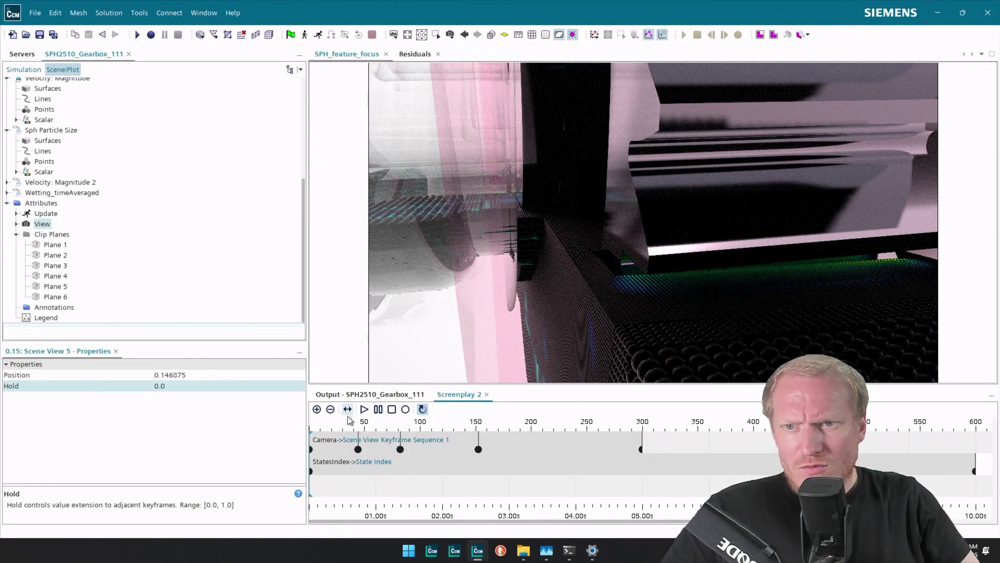
Step: Delete the newly added camera keyframe at about 0.147 and dismiss the exception dialog
{"action": "left_click", "coordinate": [358, 449]}
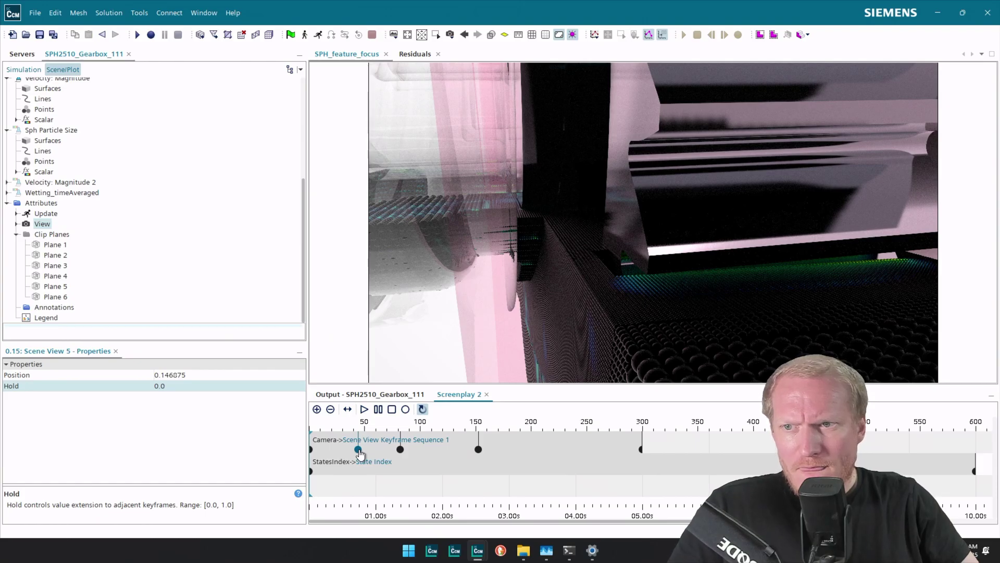
{"action": "key", "text": "Delete"}
{"action": "left_click", "coordinate": [533, 289]}
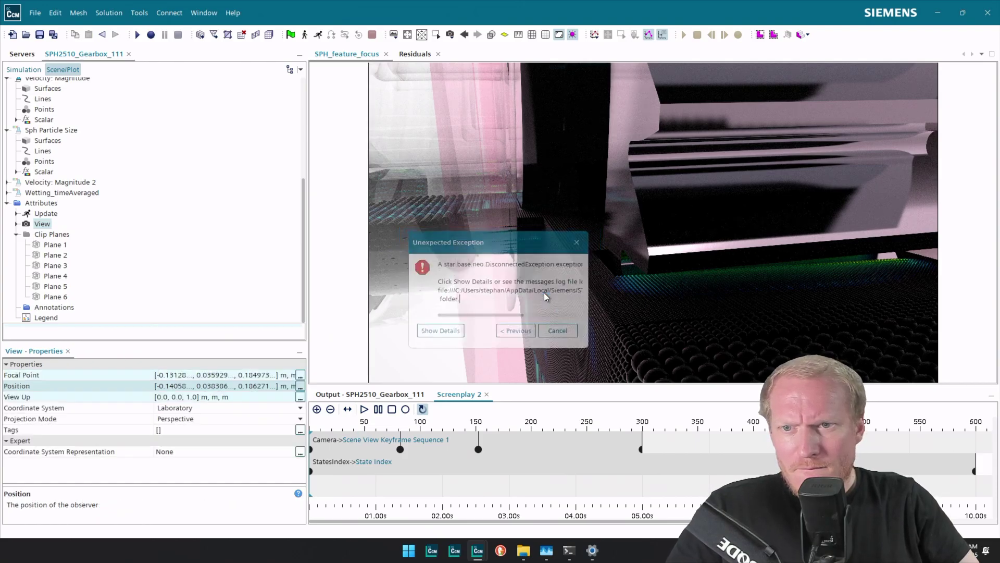
{"action": "left_click", "coordinate": [562, 333]}
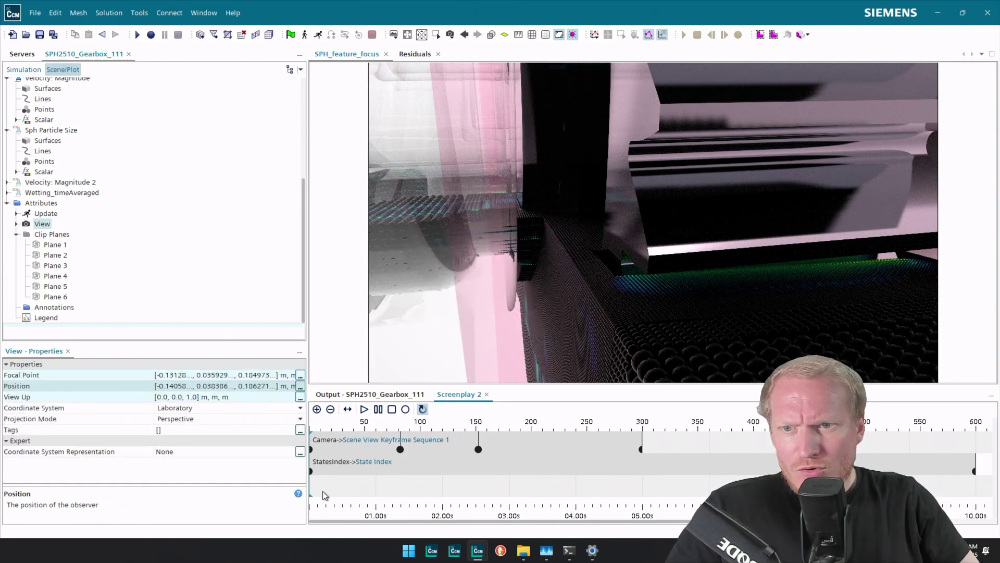
Step: Preview the start of the camera path, add a camera keyframe at about 0.145, and return the timeline to its beginning
{"action": "left_click_drag", "start_coordinate": [323, 491], "coordinate": [392, 491]}
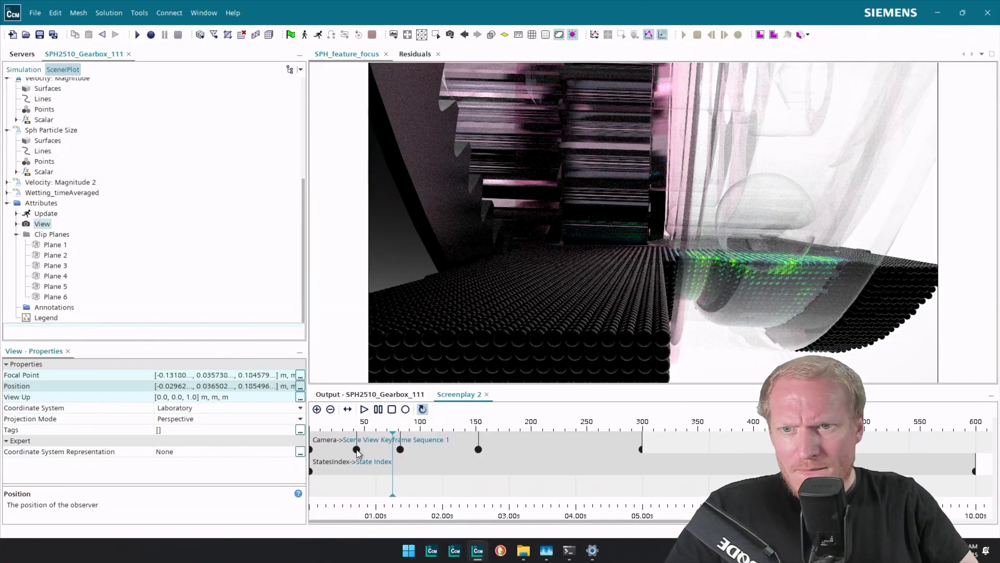
{"action": "left_click_drag", "start_coordinate": [390, 481], "coordinate": [292, 483]}
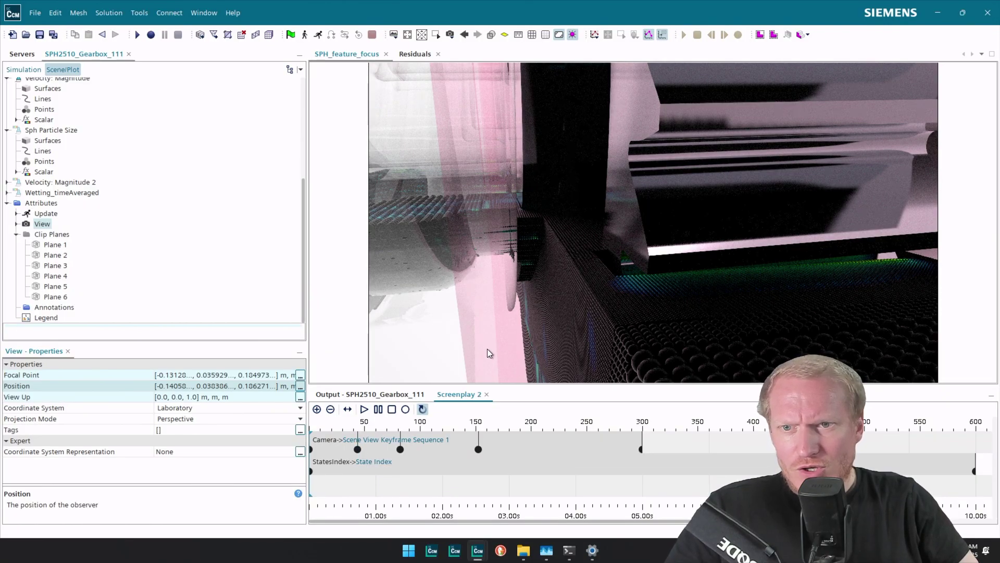
Step: Orient the current view to face the gears from the side, with View Up set to [0, 0, 1]
{"action": "left_click_drag", "start_coordinate": [506, 300], "coordinate": [525, 340]}
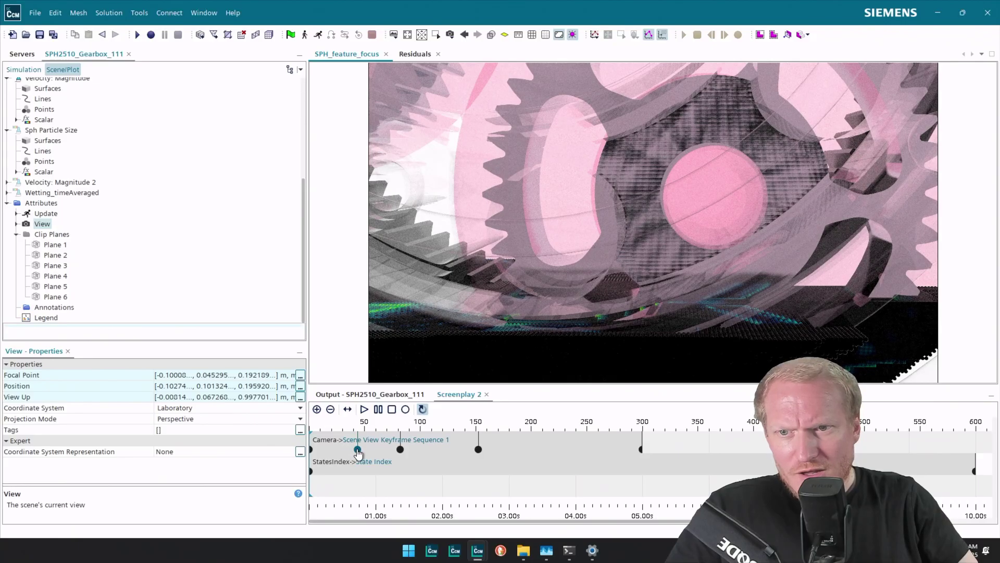
{"action": "left_click", "coordinate": [273, 397]}
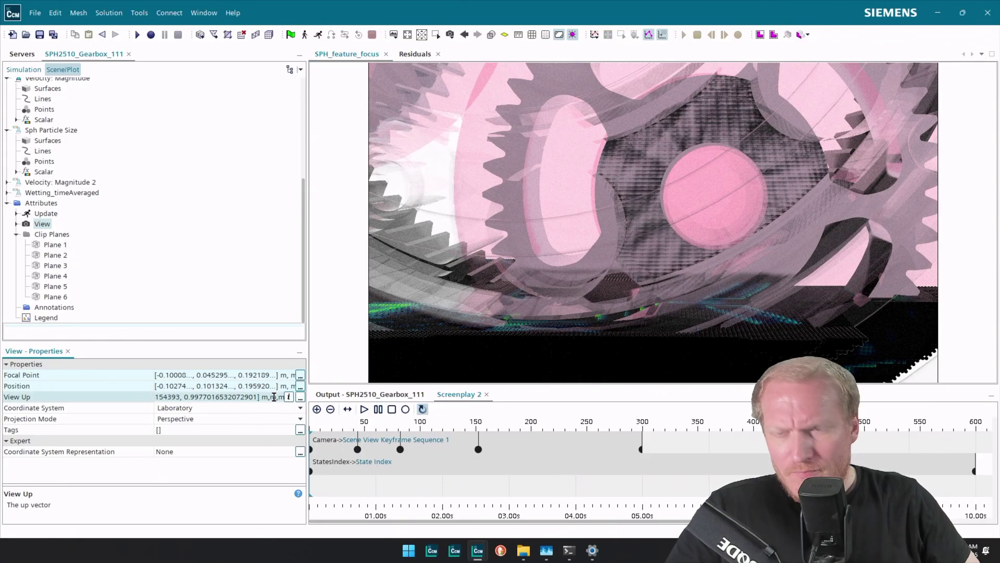
{"action": "type", "text": "0, 0.0, 1"}
{"action": "key", "text": "Return"}
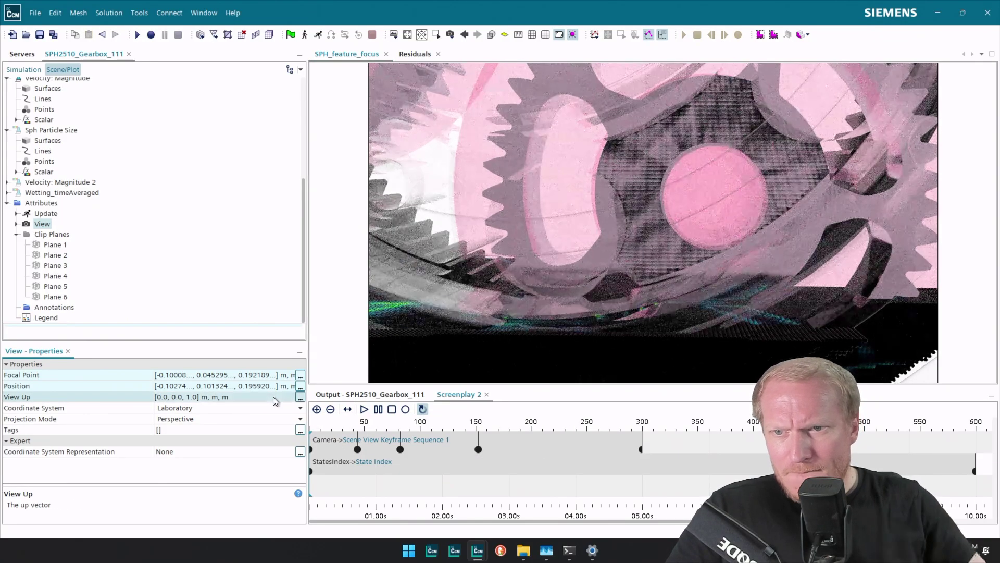
Step: Apply the current view to the camera keyframe at about 0.145, Scene View 5, and return the timeline to its beginning
{"action": "right_click", "coordinate": [358, 449]}
{"action": "left_click", "coordinate": [399, 516]}
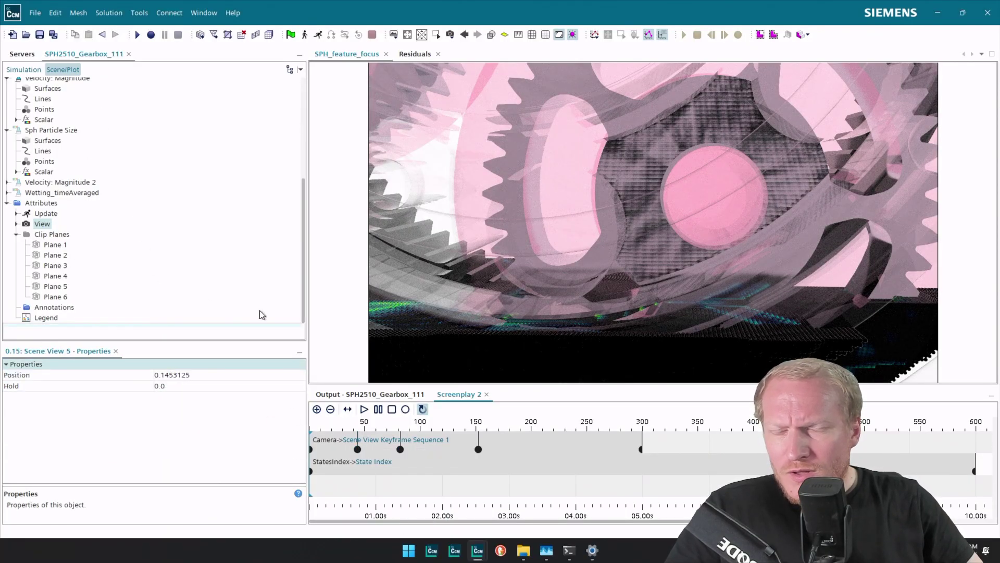
{"action": "mouse_move", "coordinate": [310, 485]}
{"action": "left_mouse_down"}
{"action": "mouse_move", "coordinate": [321, 484]}
{"action": "mouse_move", "coordinate": [310, 485]}
{"action": "left_mouse_up"}
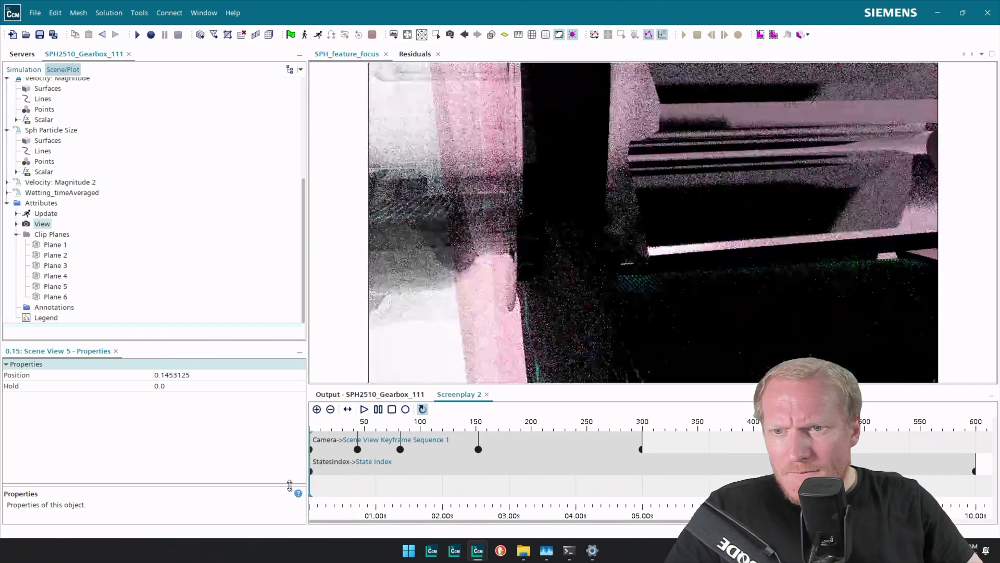
Step: Copy the focal point of Scene View 1 into Scene View 5 and preview the camera path up to about 2.1 s
{"action": "left_click", "coordinate": [12, 71]}
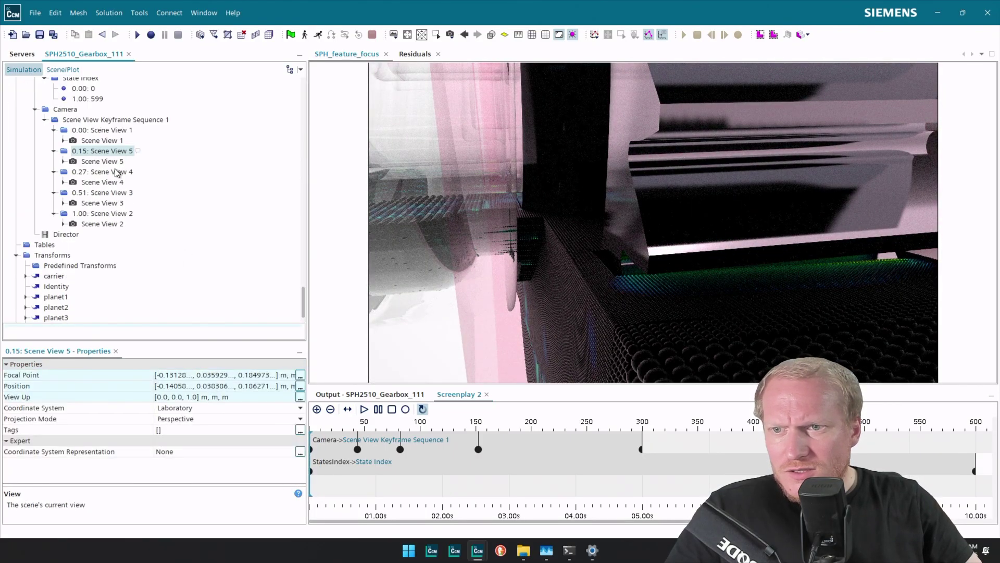
{"action": "left_click", "coordinate": [111, 141]}
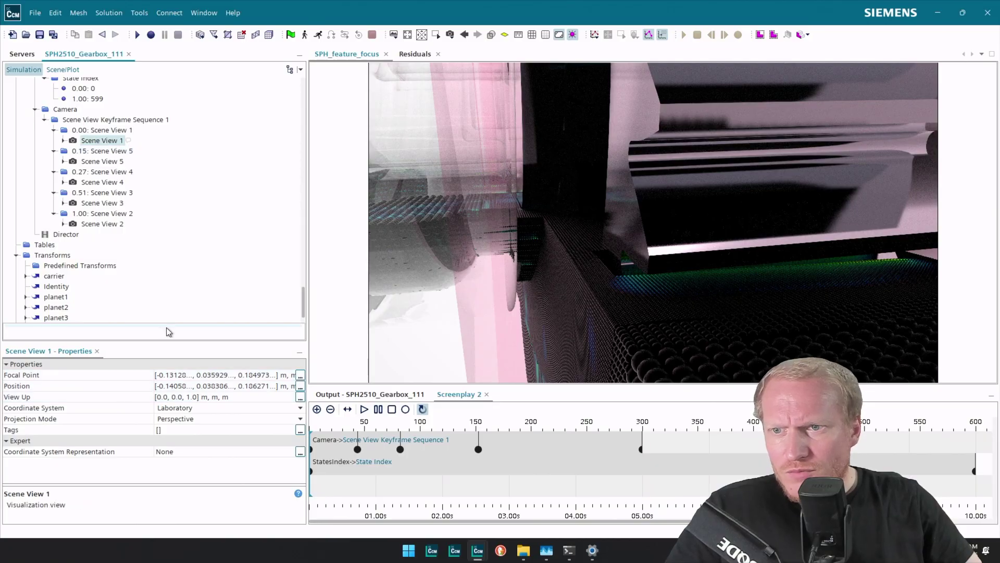
{"action": "left_click", "coordinate": [196, 374]}
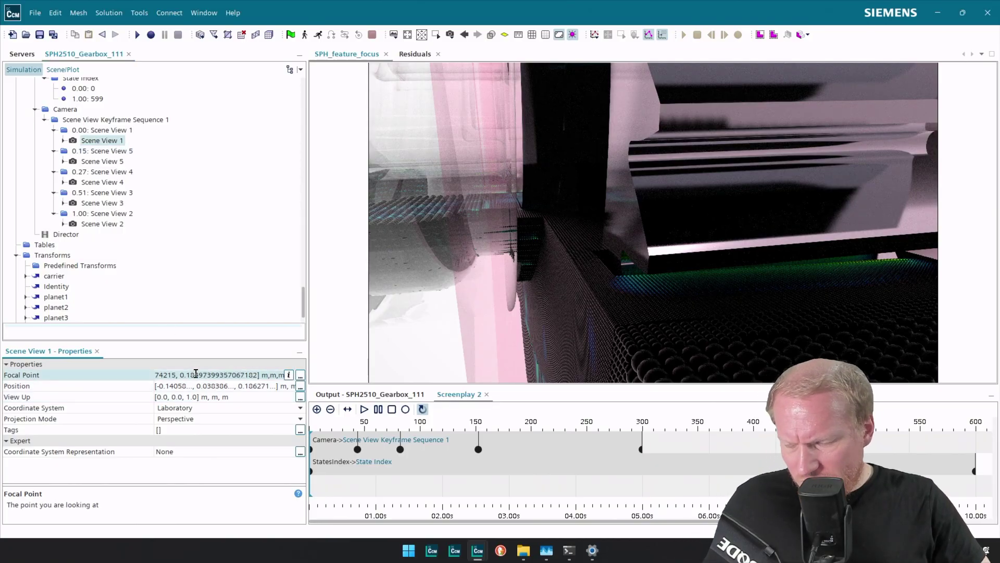
{"action": "left_click", "coordinate": [103, 161]}
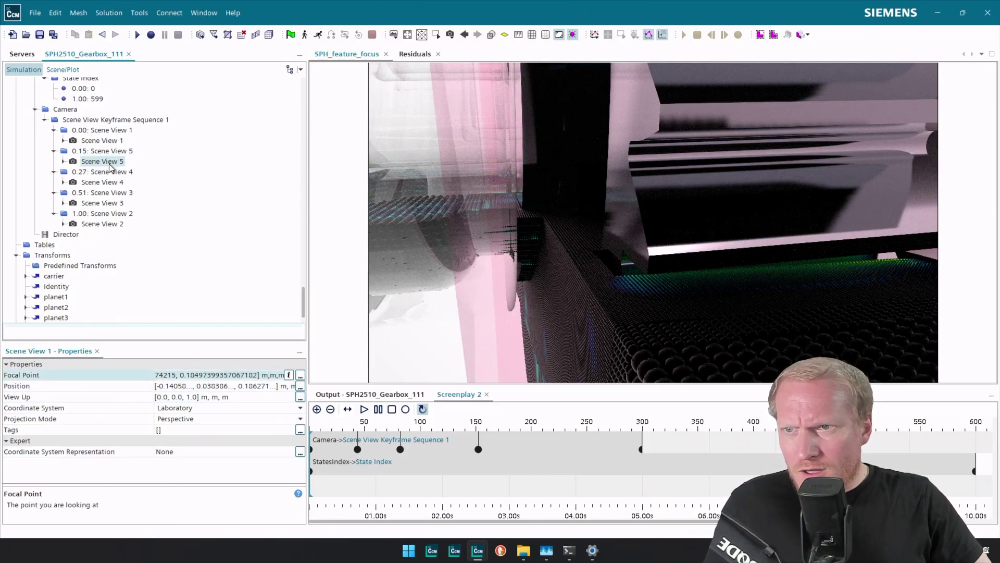
{"action": "left_click", "coordinate": [216, 376]}
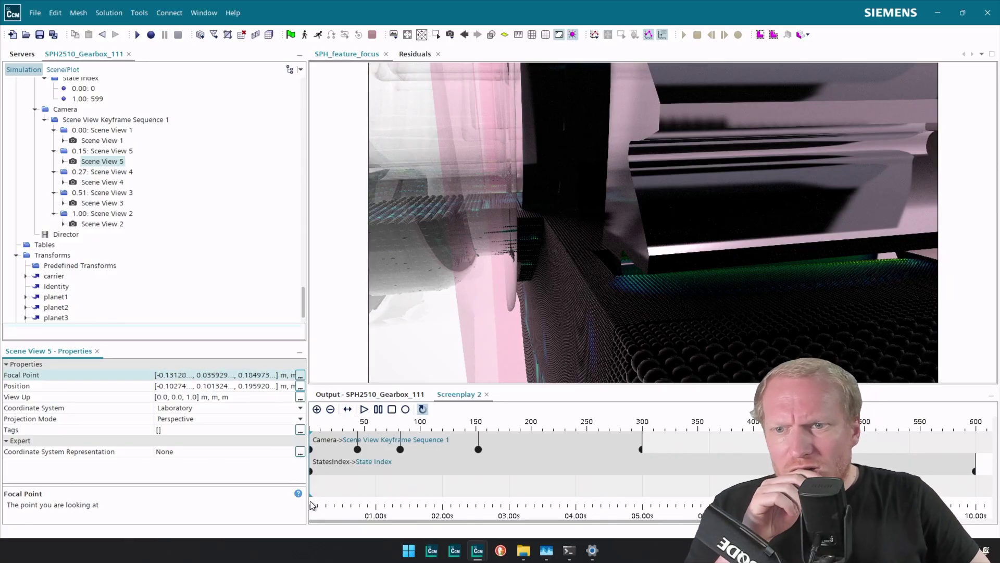
{"action": "left_click_drag", "start_coordinate": [312, 493], "coordinate": [450, 490]}
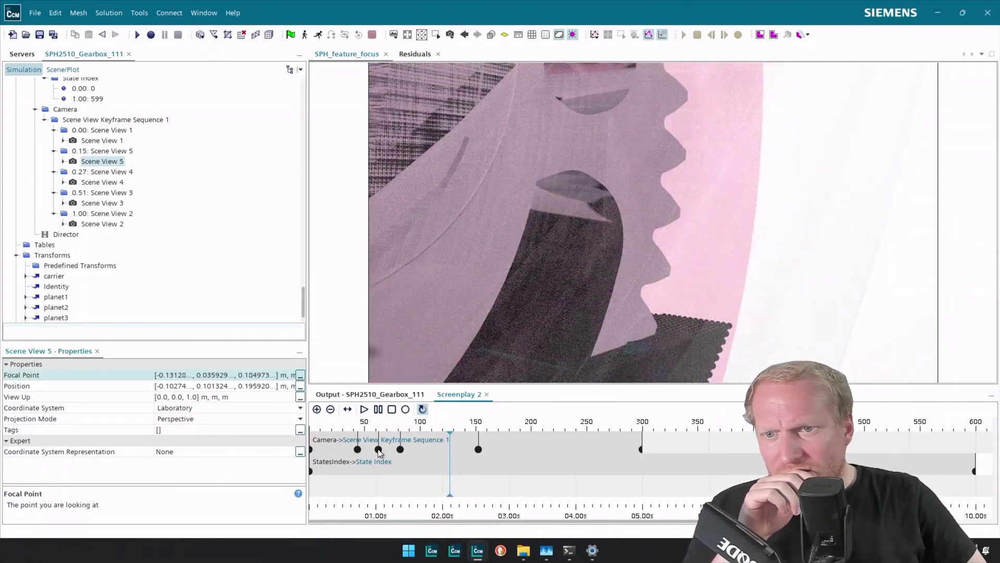
Step: Set the camera keyframe positions to 0.3 for Scene View 4 and 0.15 for Scene View 5
{"action": "left_click", "coordinate": [102, 172]}
{"action": "left_click", "coordinate": [178, 375]}
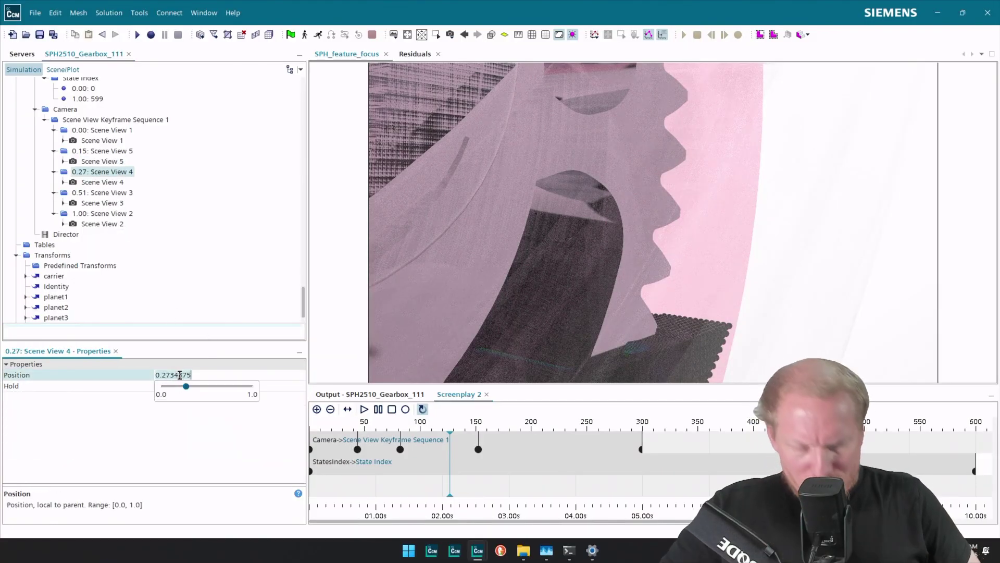
{"action": "type", "text": "0.3"}
{"action": "key", "text": "Return"}
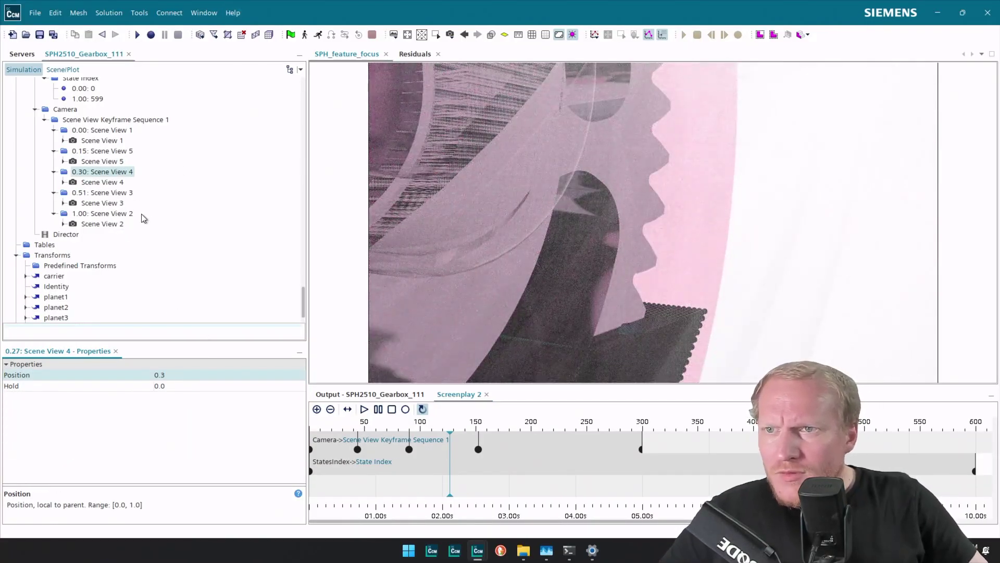
{"action": "left_click", "coordinate": [114, 152]}
{"action": "left_click", "coordinate": [196, 376]}
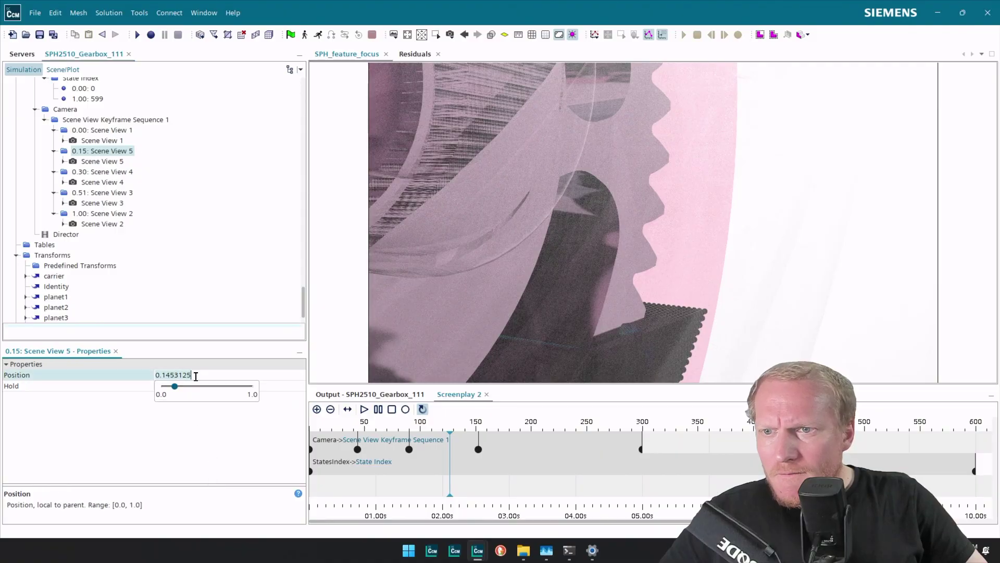
{"action": "key", "text": "BackSpace"}
{"action": "key", "text": "Return"}
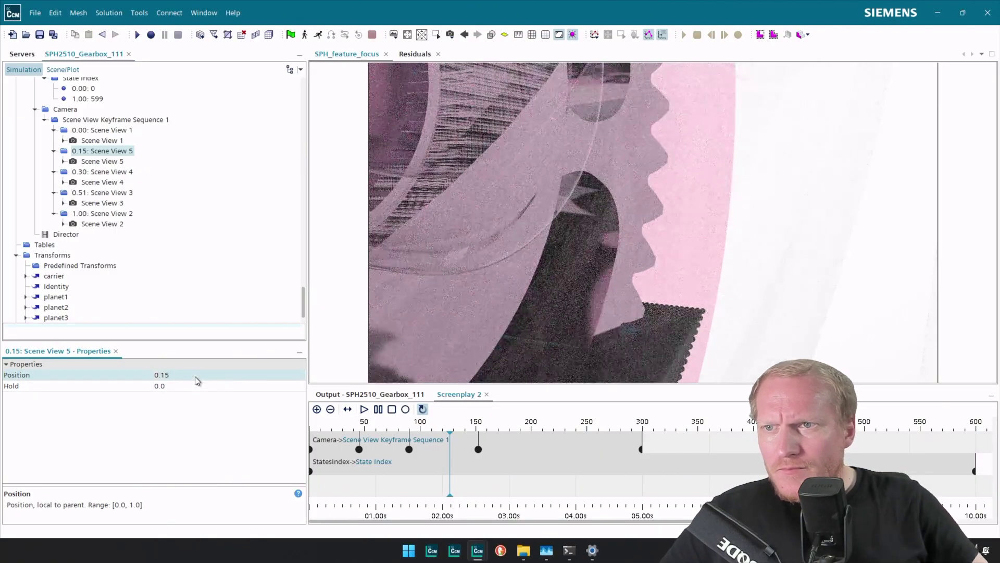
Step: Duplicate the Scene View 5 keyframe within the camera keyframe sequence and set the copy's position to 0.45
{"action": "left_click_drag", "start_coordinate": [108, 150], "coordinate": [102, 122]}
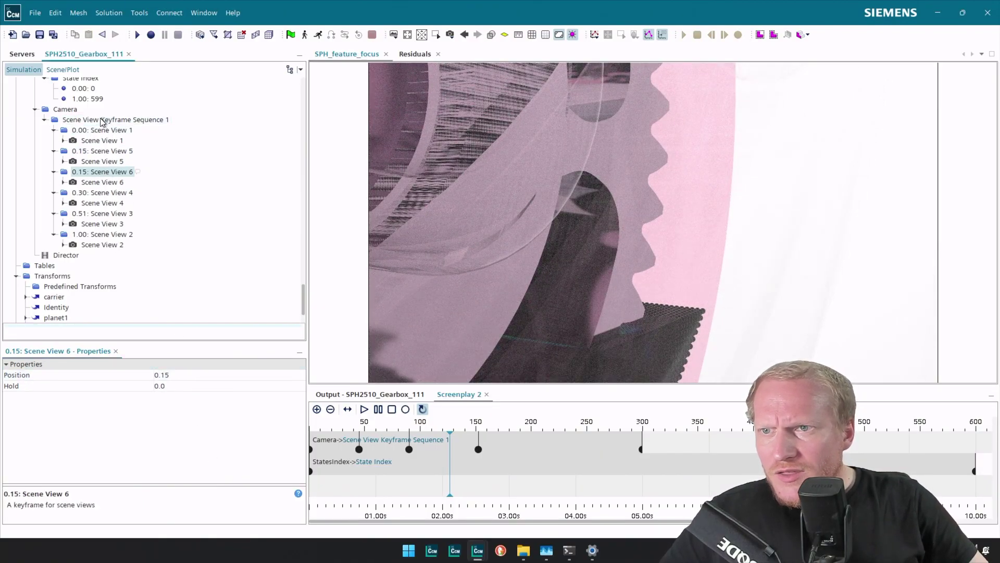
{"action": "left_click", "coordinate": [170, 374]}
{"action": "type", "text": "0.45"}
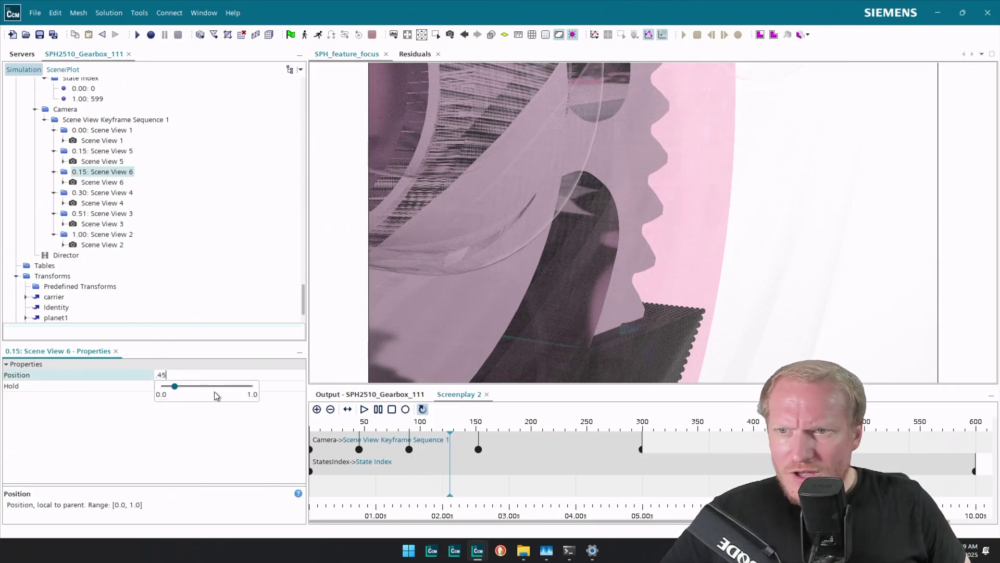
{"action": "key", "text": "Return"}
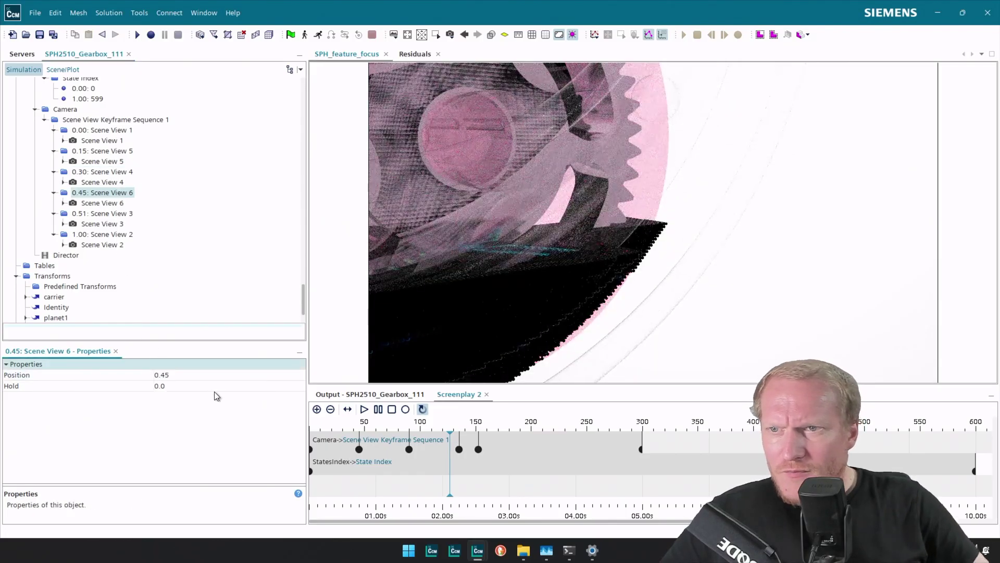
Step: Move the Scene View 3 keyframe to position 0.7 and preview the camera path up to about 3.2 s
{"action": "left_click", "coordinate": [111, 214]}
{"action": "left_click", "coordinate": [186, 379]}
{"action": "type", "text": "0.7"}
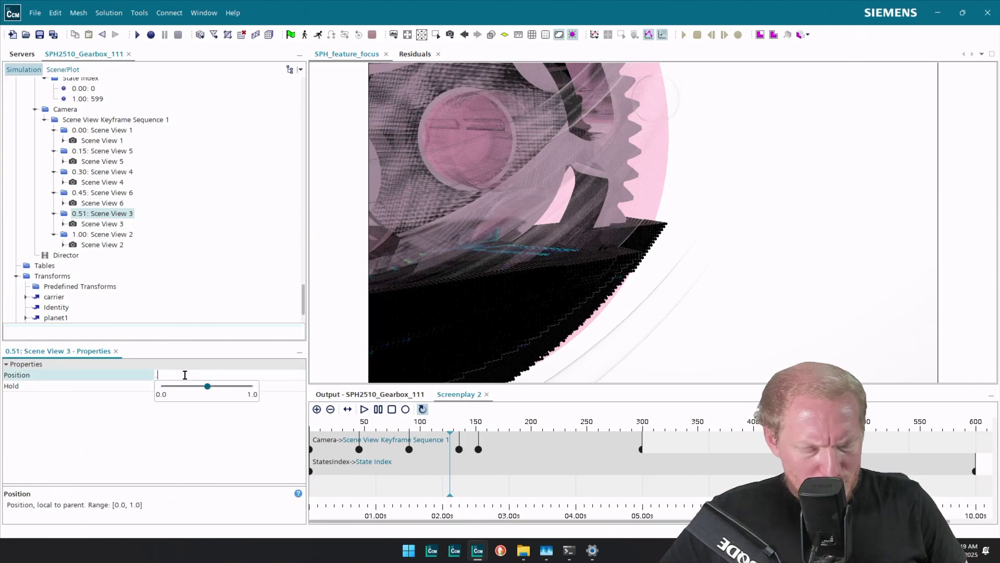
{"action": "key", "text": "Return"}
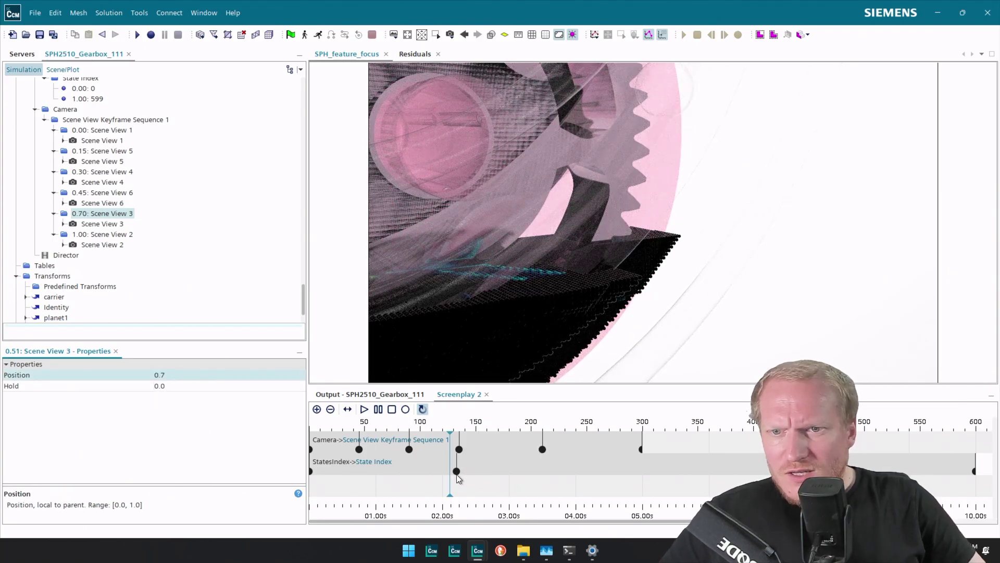
{"action": "left_click_drag", "start_coordinate": [450, 480], "coordinate": [473, 478]}
{"action": "left_click_drag", "start_coordinate": [492, 479], "coordinate": [521, 490]}
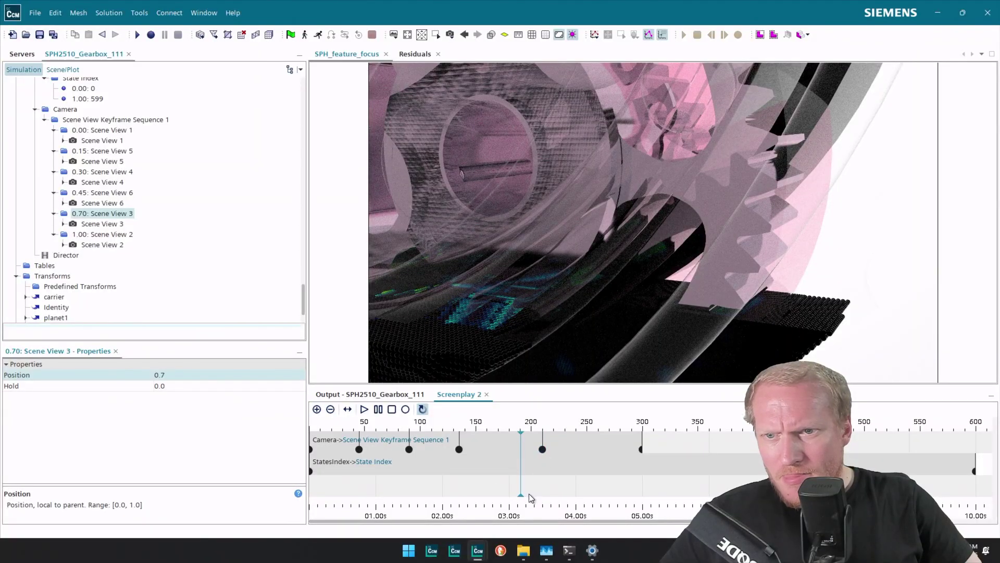
Step: Delete the Scene View 3 camera keyframe and preview the path up to about 4.4 s
{"action": "right_click", "coordinate": [109, 216]}
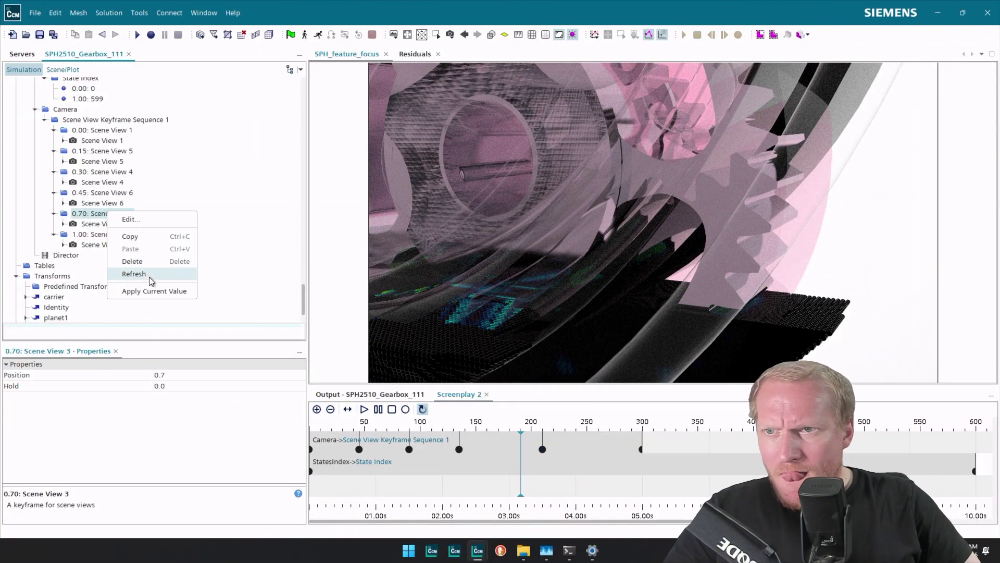
{"action": "left_click", "coordinate": [151, 260]}
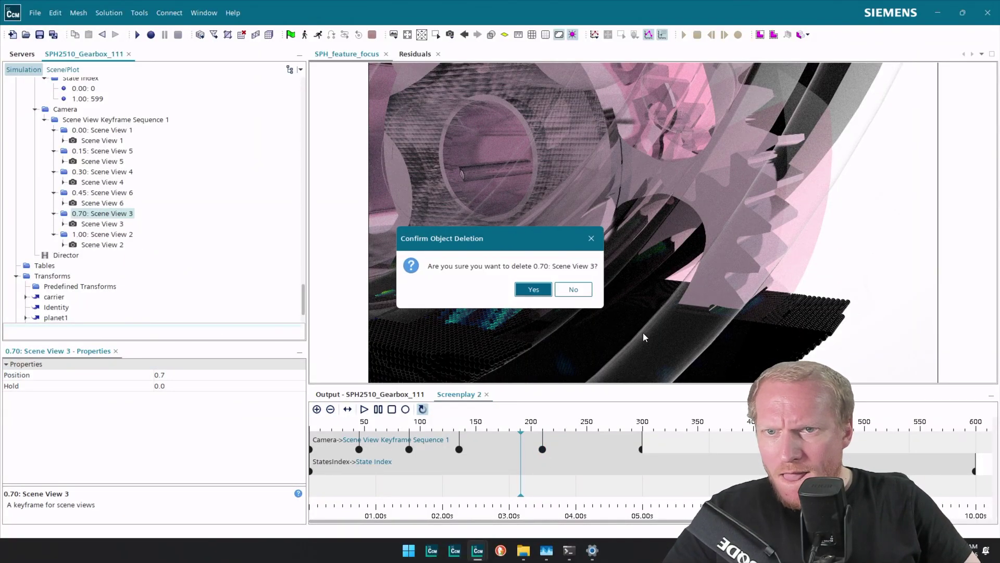
{"action": "left_click", "coordinate": [533, 289]}
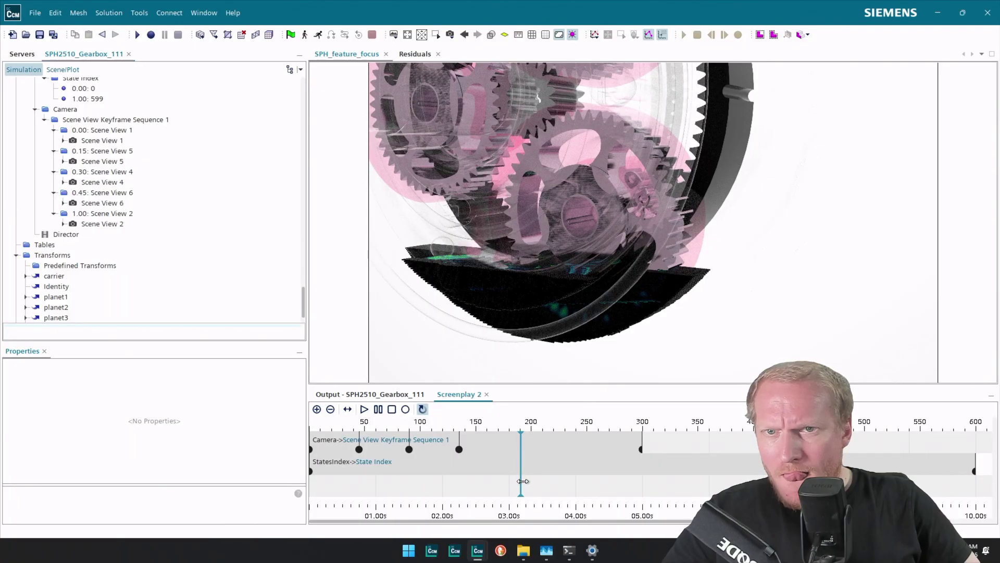
{"action": "left_click_drag", "start_coordinate": [523, 481], "coordinate": [601, 473]}
Step: Set the Camera action's duration to 10 and preview the path back to about 1.6 s
{"action": "scroll", "coordinate": [83, 172], "scroll_direction": "up", "scroll_amount": 4}
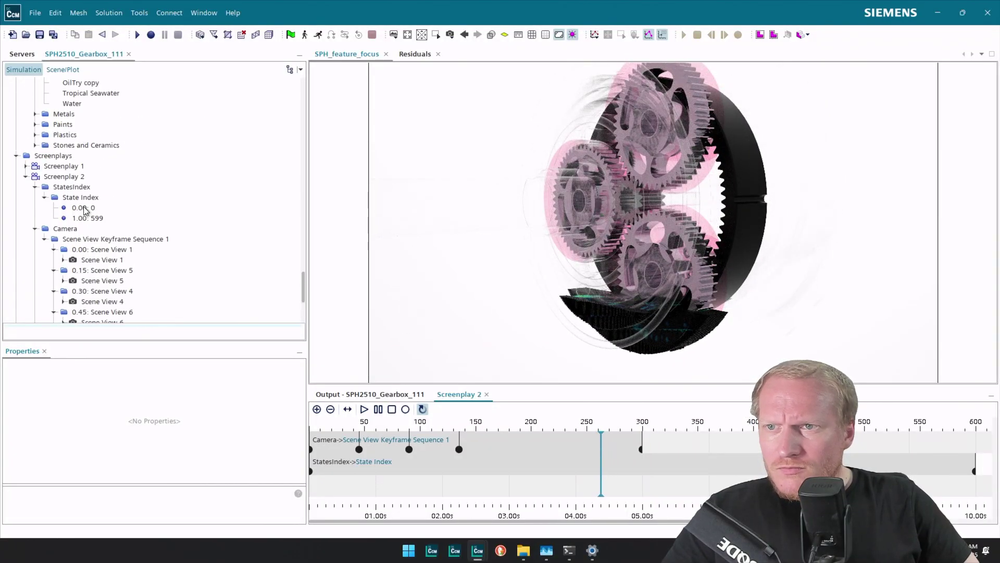
{"action": "left_click", "coordinate": [71, 230]}
{"action": "left_click", "coordinate": [177, 407]}
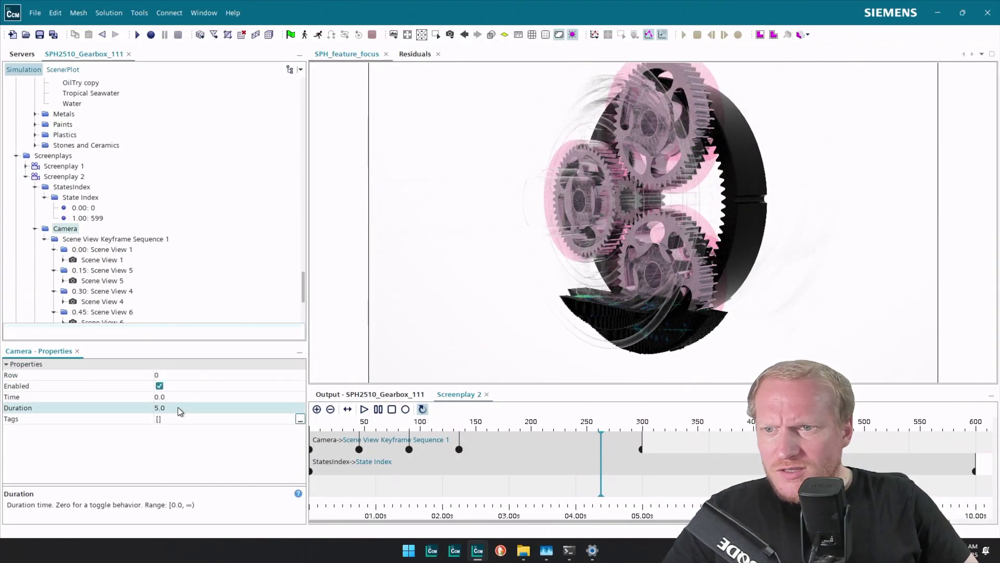
{"action": "type", "text": "10"}
{"action": "key", "text": "Return"}
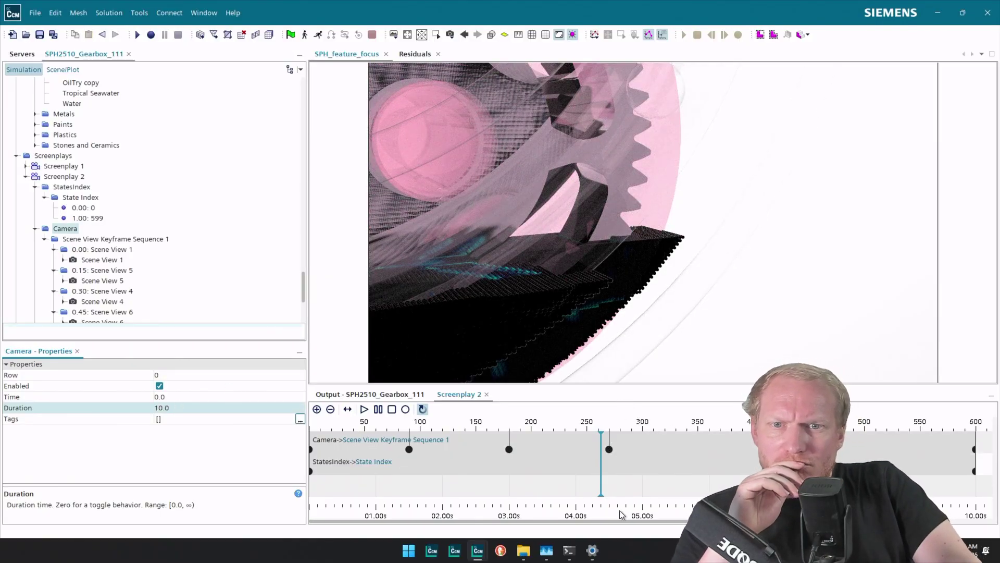
{"action": "left_click_drag", "start_coordinate": [601, 486], "coordinate": [418, 488]}
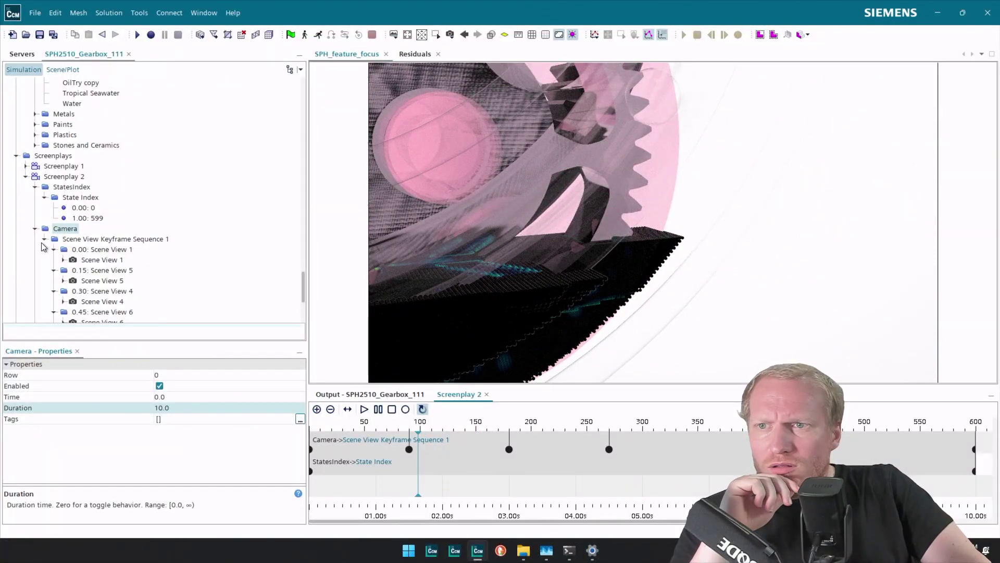
Step: Disable the StatesIndex action of Screenplay 2 and return the timeline to its beginning
{"action": "left_click", "coordinate": [75, 186]}
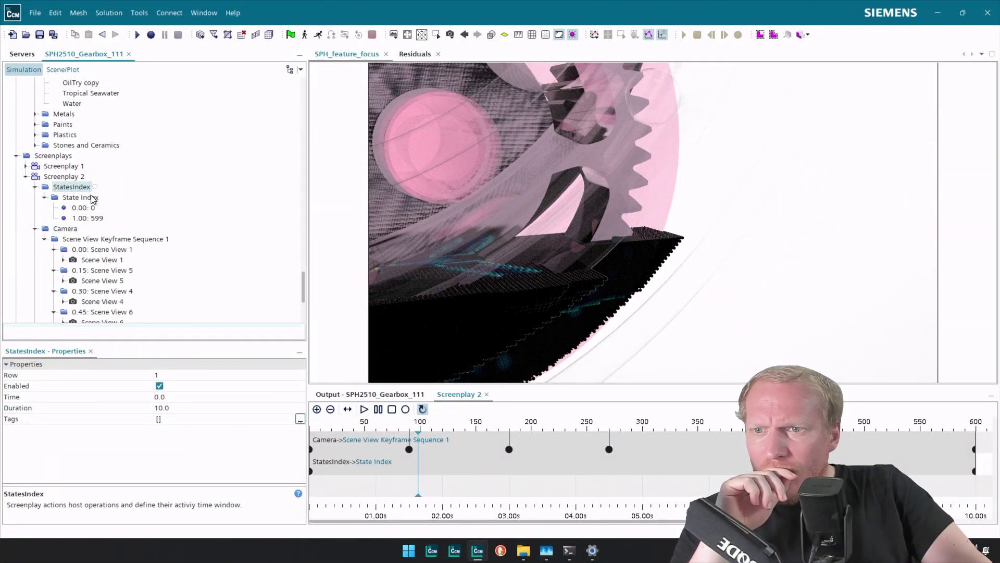
{"action": "left_click", "coordinate": [160, 385]}
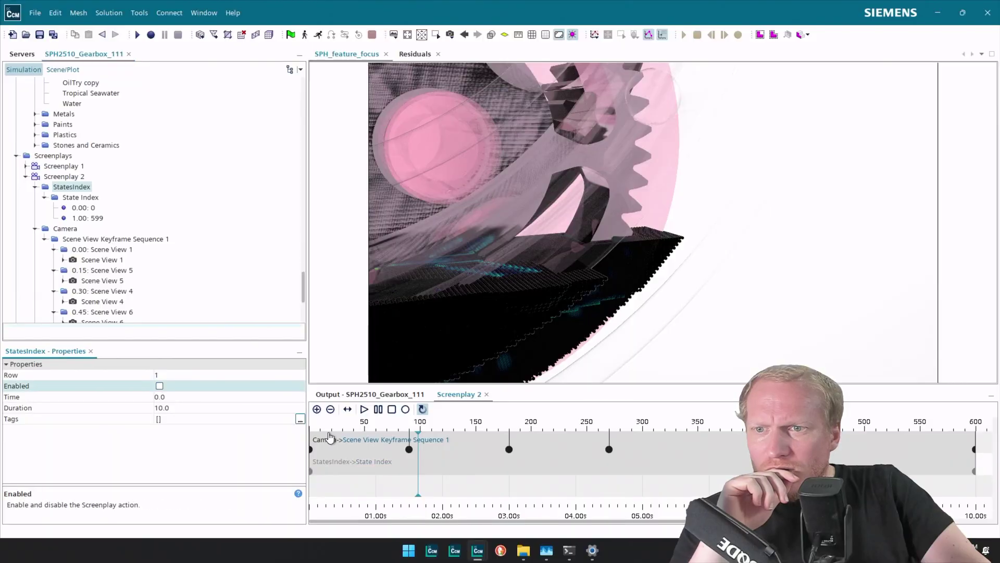
{"action": "left_click_drag", "start_coordinate": [419, 475], "coordinate": [253, 466]}
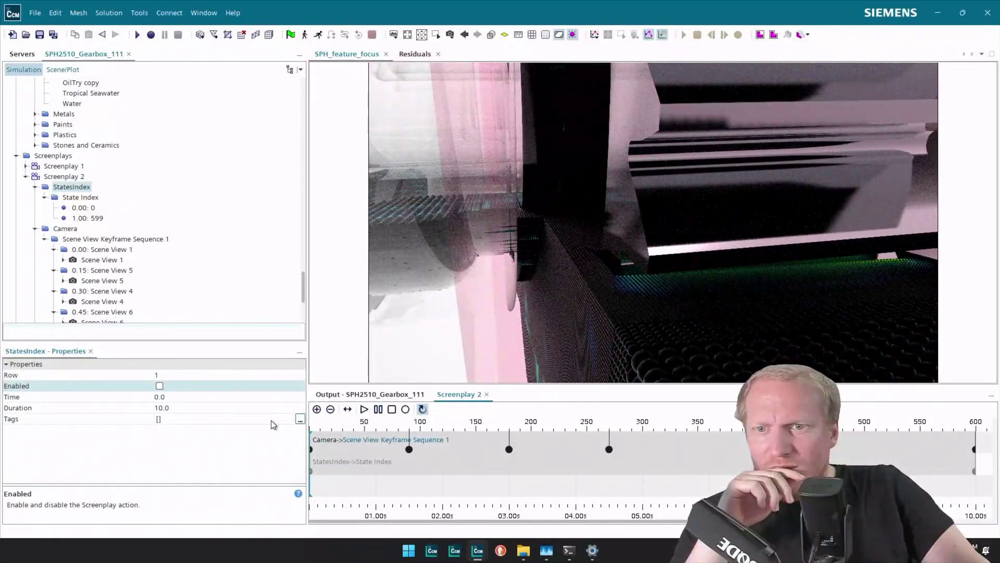
Step: Examine the current view's focal point and position from the timeline start to the 0.15 camera keyframe
{"action": "left_click", "coordinate": [61, 70]}
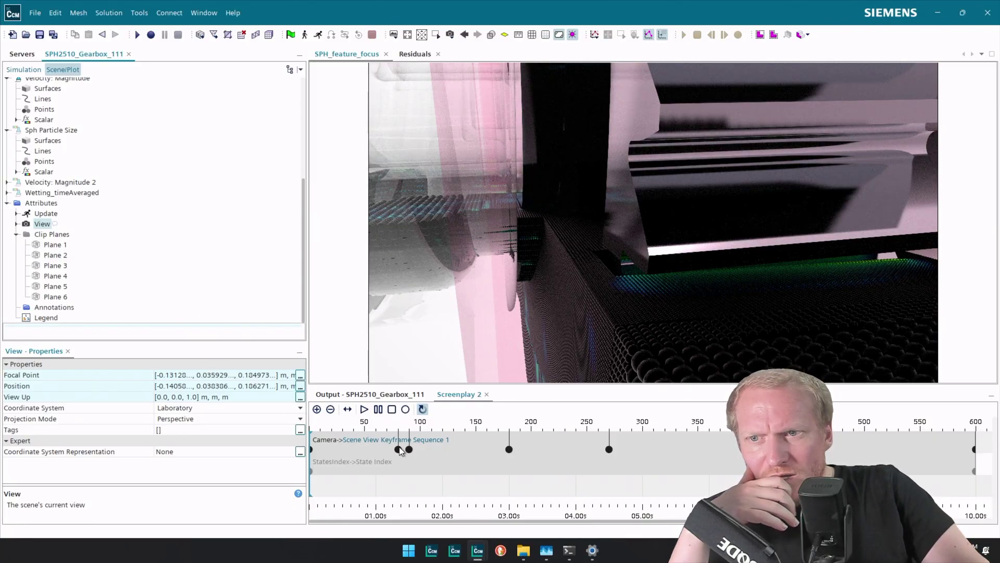
{"action": "left_click_drag", "start_coordinate": [311, 488], "coordinate": [412, 487]}
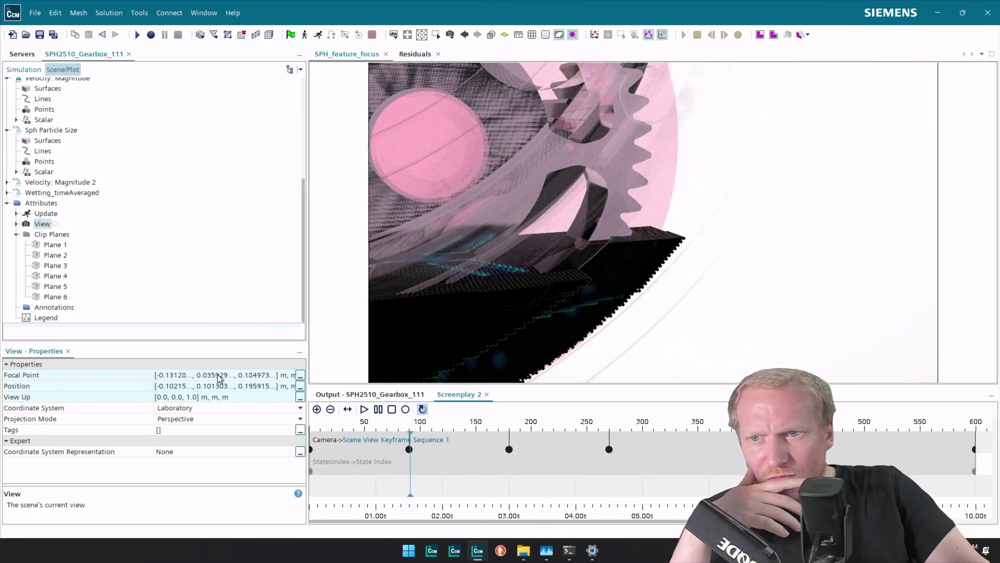
{"action": "left_click", "coordinate": [24, 70]}
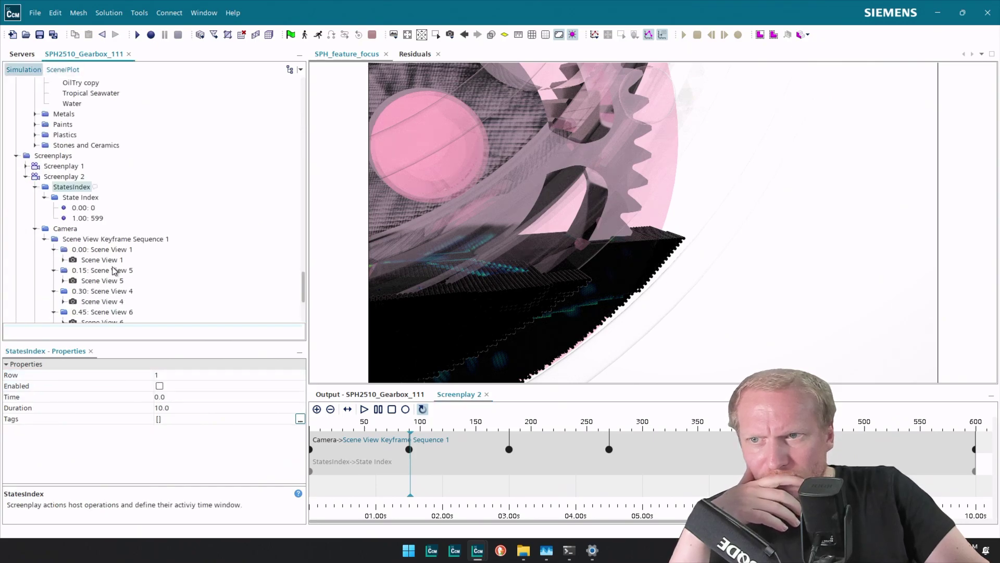
{"action": "left_click", "coordinate": [66, 71]}
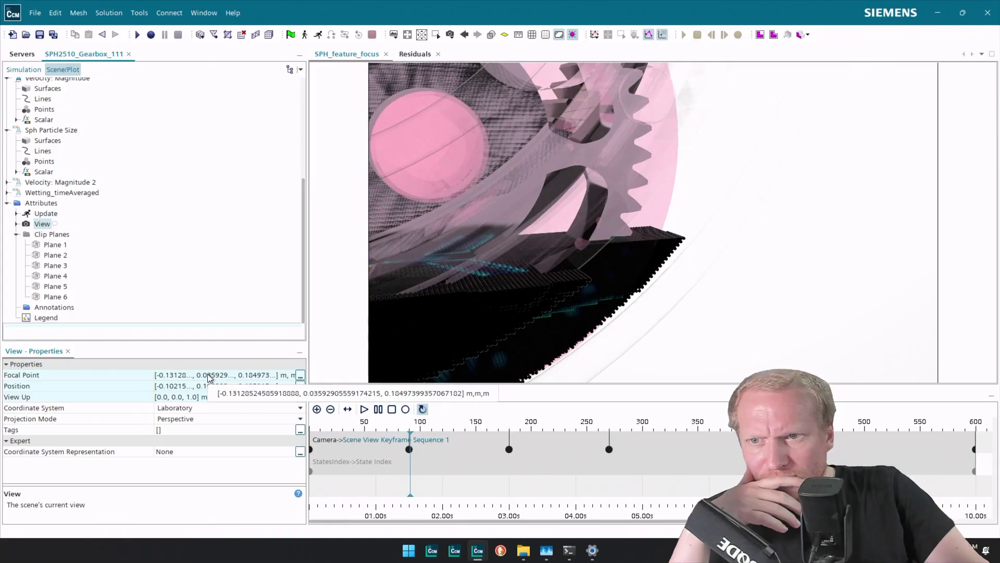
{"action": "left_click", "coordinate": [172, 375]}
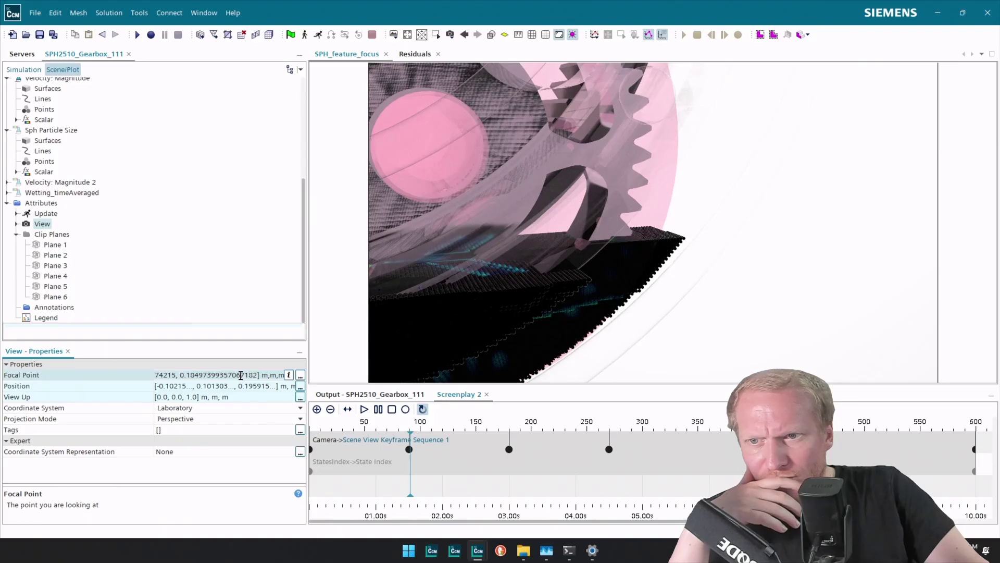
Step: Set the z-coordinate of Scene View 1's focal point to 0.19 m in Screenplay 2's first camera keyframe
{"action": "left_click", "coordinate": [23, 70]}
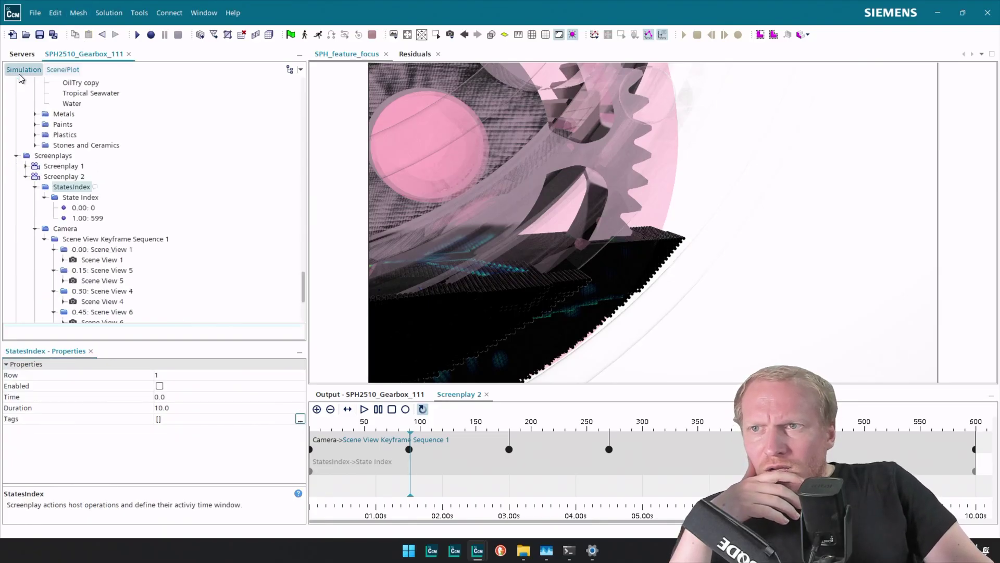
{"action": "left_click", "coordinate": [95, 262]}
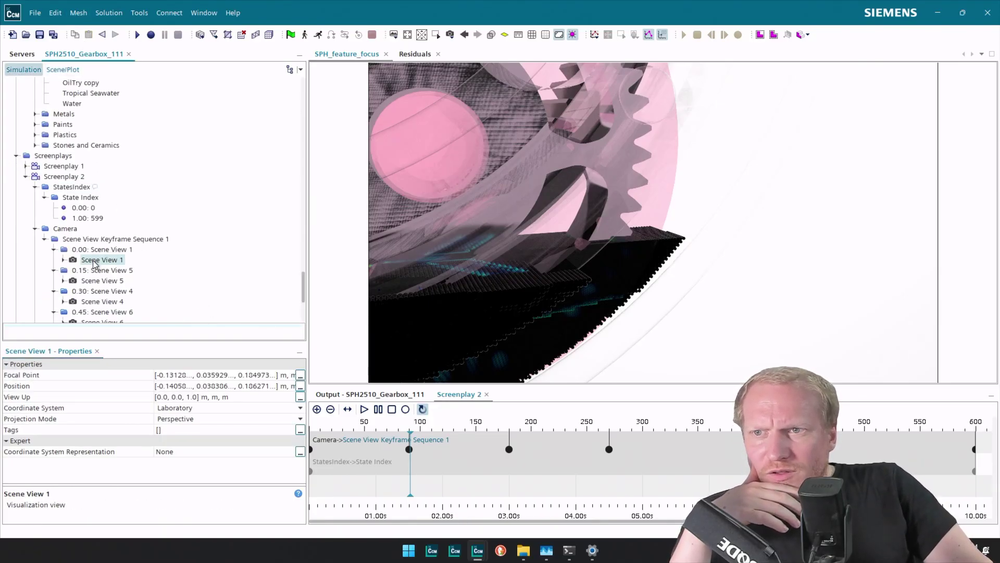
{"action": "left_click", "coordinate": [262, 376]}
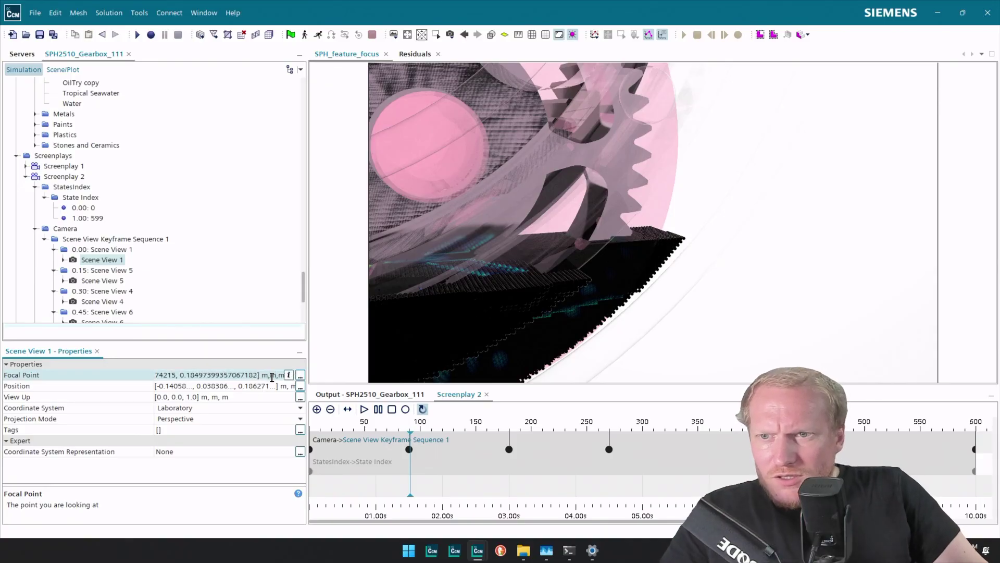
{"action": "left_click", "coordinate": [255, 374]}
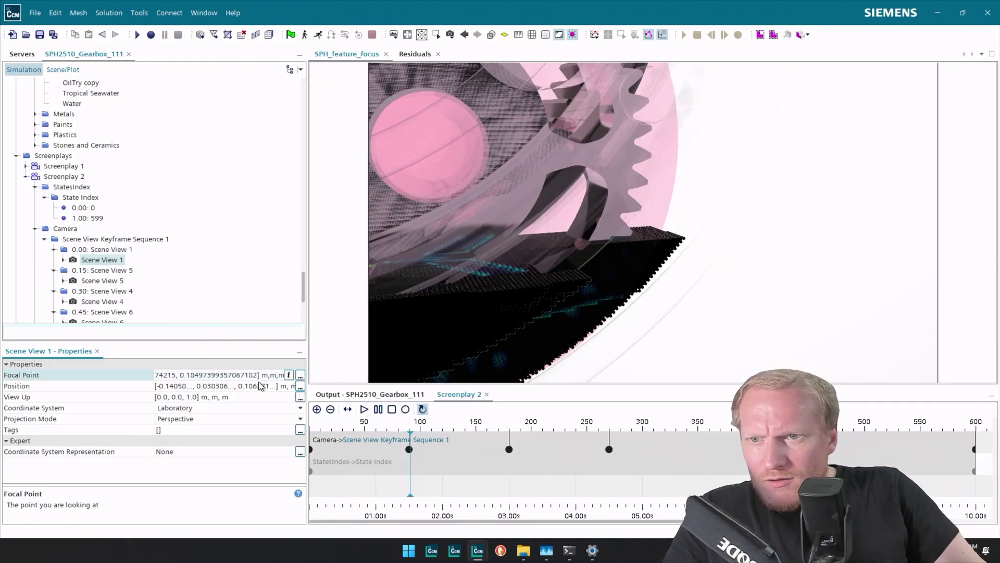
{"action": "key", "text": "Left"}
{"action": "key", "text": "Left"}
{"action": "key", "text": "Left"}
{"action": "key", "text": "Left"}
{"action": "key", "text": "Left"}
{"action": "key", "text": "Left"}
{"action": "key", "text": "Left"}
{"action": "key", "text": "Left"}
{"action": "key", "text": "Left"}
{"action": "key", "text": "Left"}
{"action": "key", "text": "Left"}
{"action": "key", "text": "Left"}
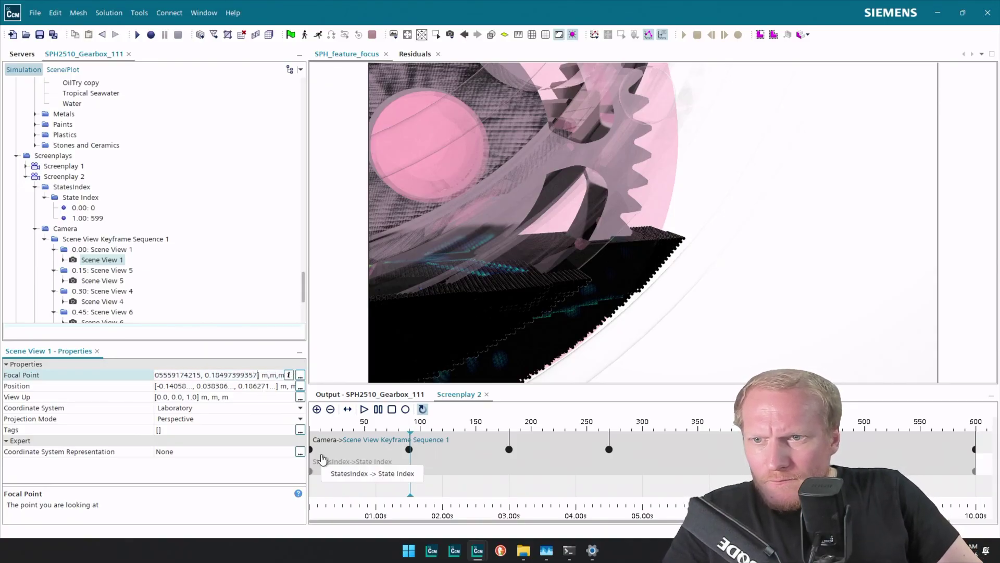
{"action": "key", "text": "Left"}
{"action": "key", "text": "Left"}
{"action": "key", "text": "Left"}
{"action": "key", "text": "Left"}
{"action": "key", "text": "Left"}
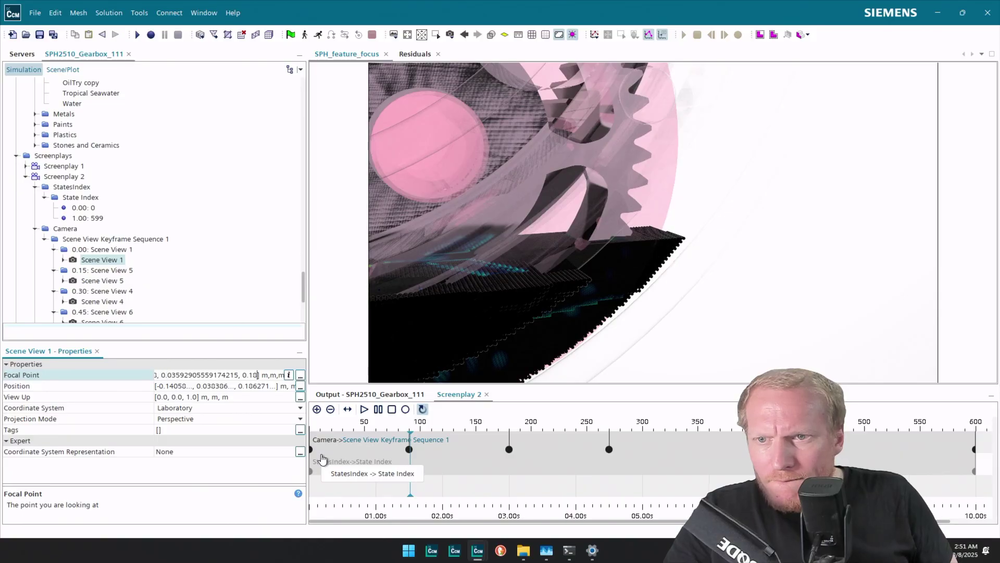
{"action": "key", "text": "Return"}
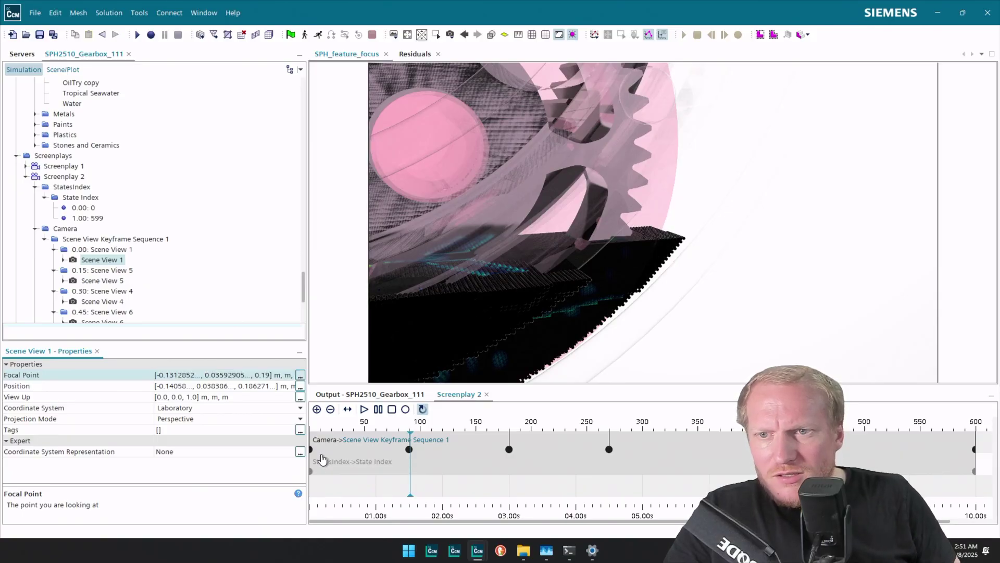
{"action": "left_click", "coordinate": [252, 386]}
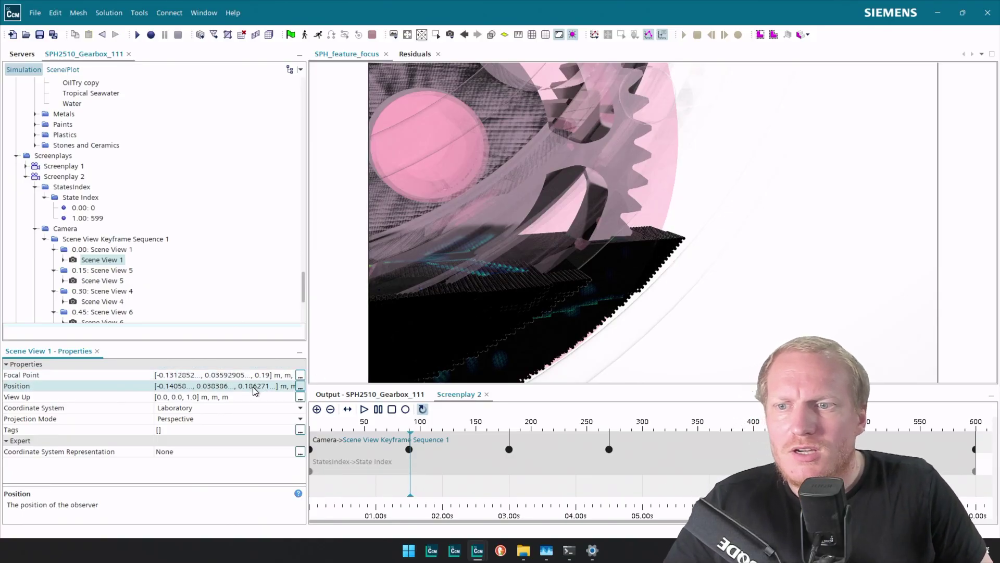
{"action": "left_click", "coordinate": [202, 387]}
{"action": "key", "text": "shift+End"}
{"action": "key", "text": "Delete"}
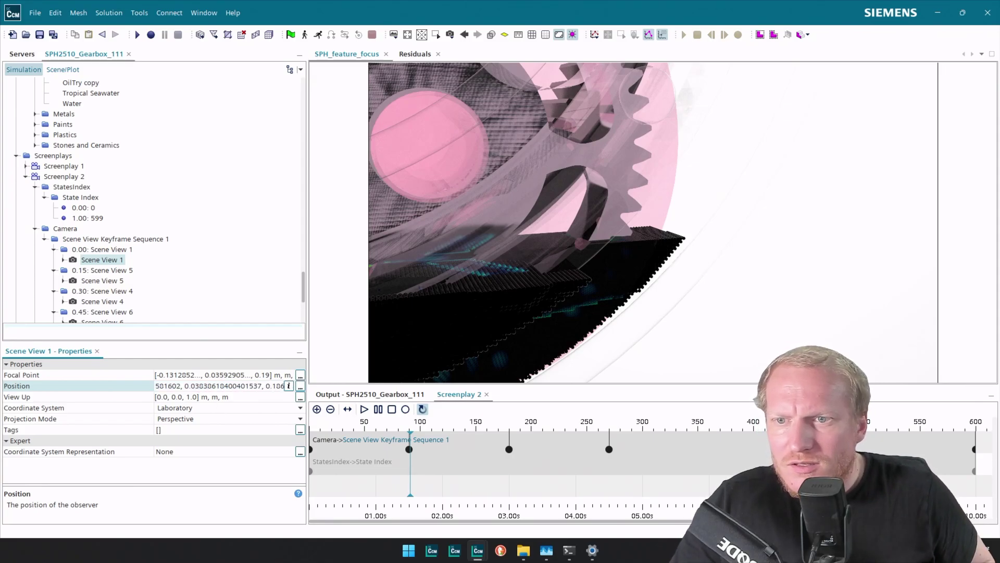
{"action": "key", "text": "Escape"}
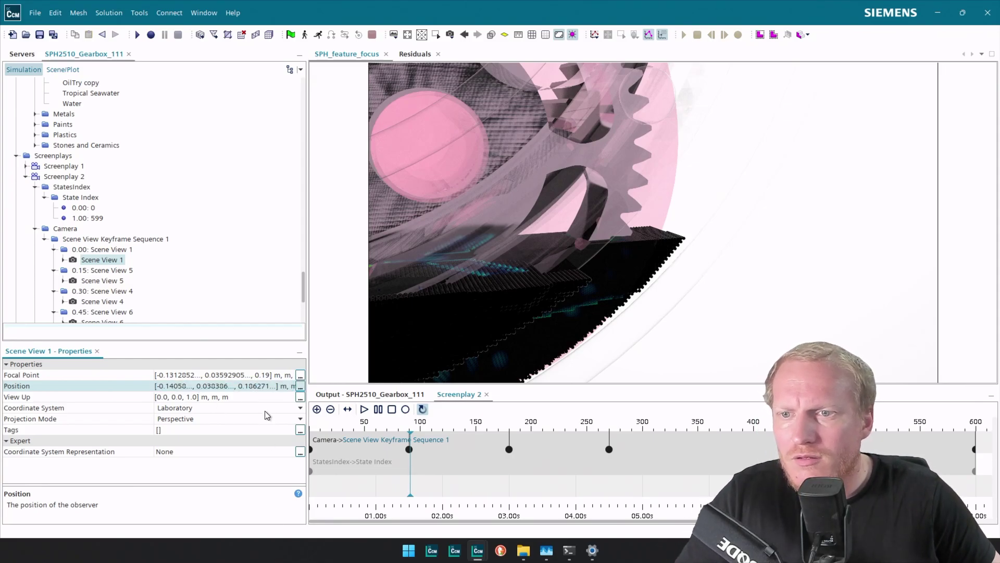
Step: Shorten Scene View 1's camera position to y 0.038 m and z 0.1862 m
{"action": "left_click", "coordinate": [248, 386]}
{"action": "left_click", "coordinate": [258, 386]}
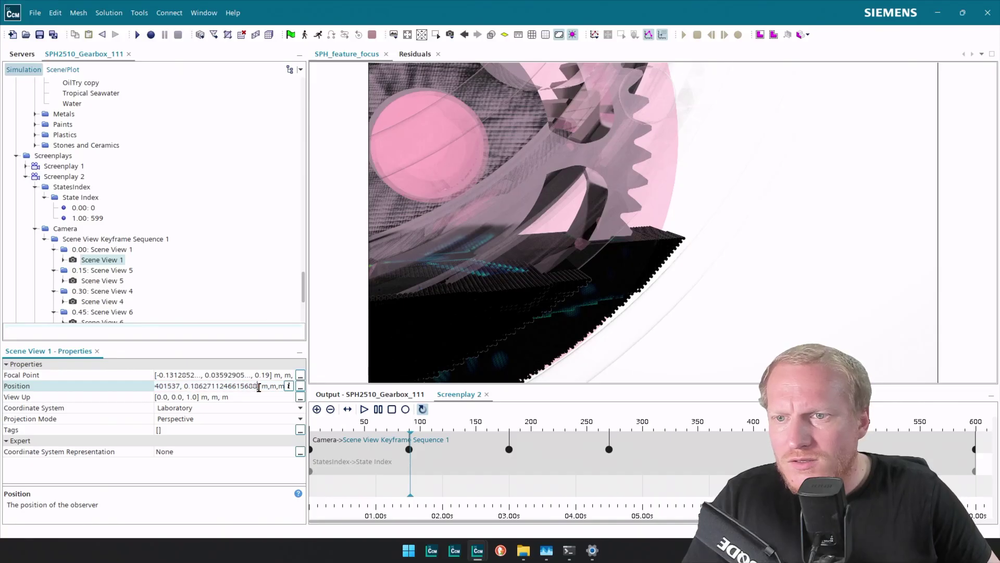
{"action": "key", "text": "BackSpace"}
{"action": "key", "text": "BackSpace"}
{"action": "key", "text": "BackSpace"}
{"action": "key", "text": "BackSpace"}
{"action": "key", "text": "BackSpace"}
{"action": "key", "text": "BackSpace"}
{"action": "key", "text": "BackSpace"}
{"action": "key", "text": "BackSpace"}
{"action": "key", "text": "BackSpace"}
{"action": "key", "text": "BackSpace"}
{"action": "key", "text": "BackSpace"}
{"action": "key", "text": "BackSpace"}
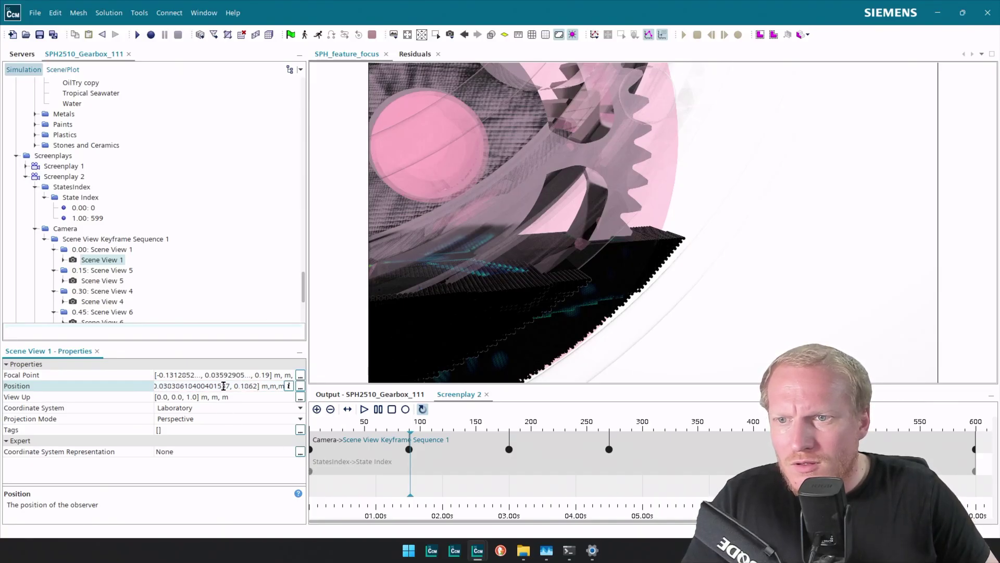
{"action": "key", "text": "BackSpace"}
{"action": "key", "text": "BackSpace"}
{"action": "key", "text": "BackSpace"}
{"action": "key", "text": "BackSpace"}
{"action": "key", "text": "BackSpace"}
{"action": "key", "text": "BackSpace"}
{"action": "key", "text": "BackSpace"}
{"action": "key", "text": "BackSpace"}
{"action": "key", "text": "BackSpace"}
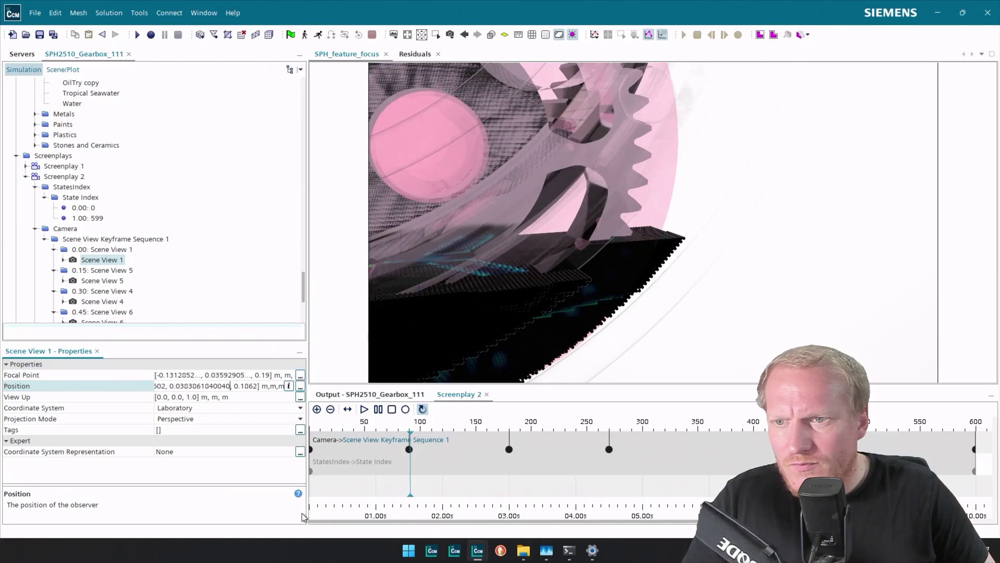
{"action": "key", "text": "BackSpace"}
{"action": "key", "text": "BackSpace"}
{"action": "key", "text": "BackSpace"}
{"action": "key", "text": "BackSpace"}
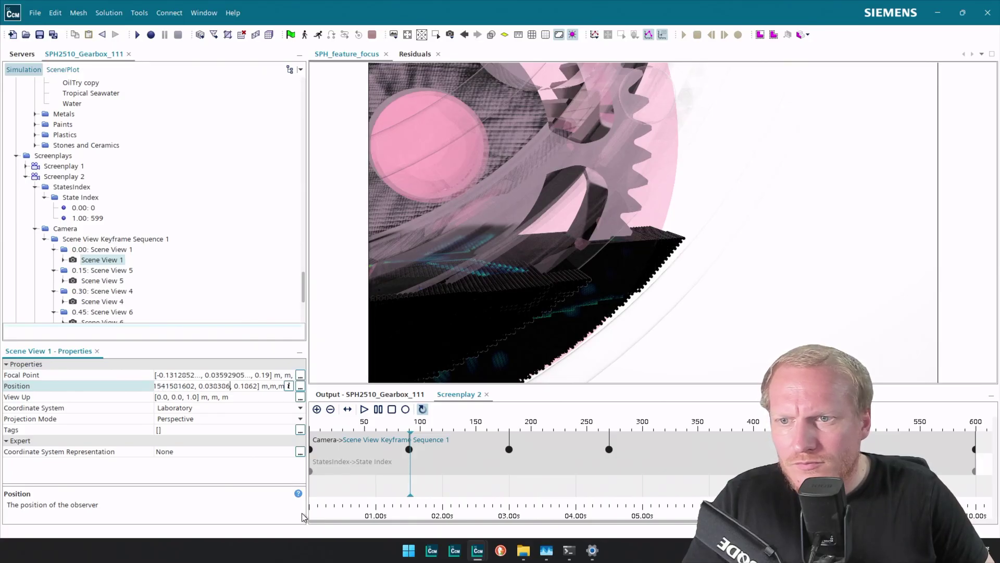
{"action": "key", "text": "BackSpace"}
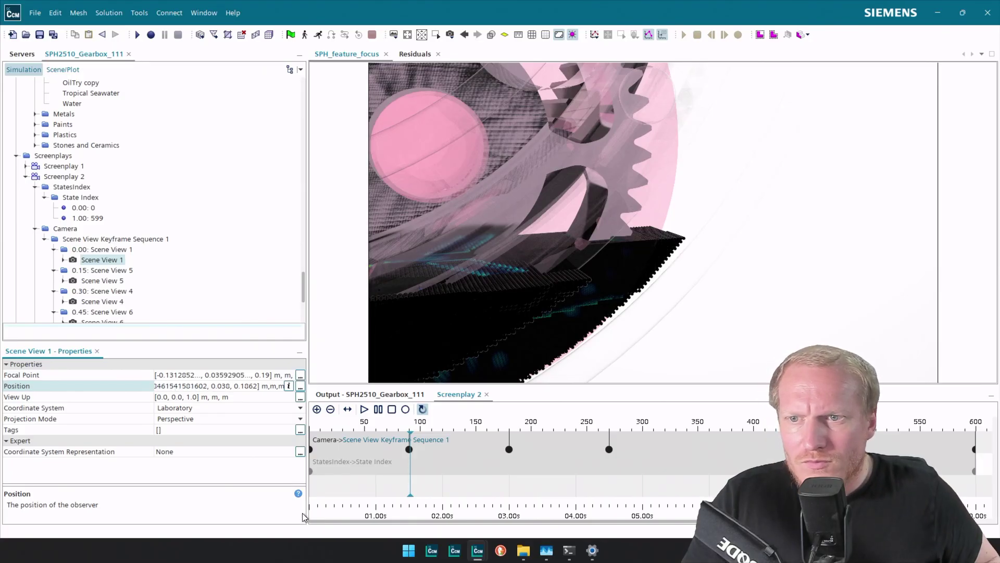
{"action": "key", "text": "Return"}
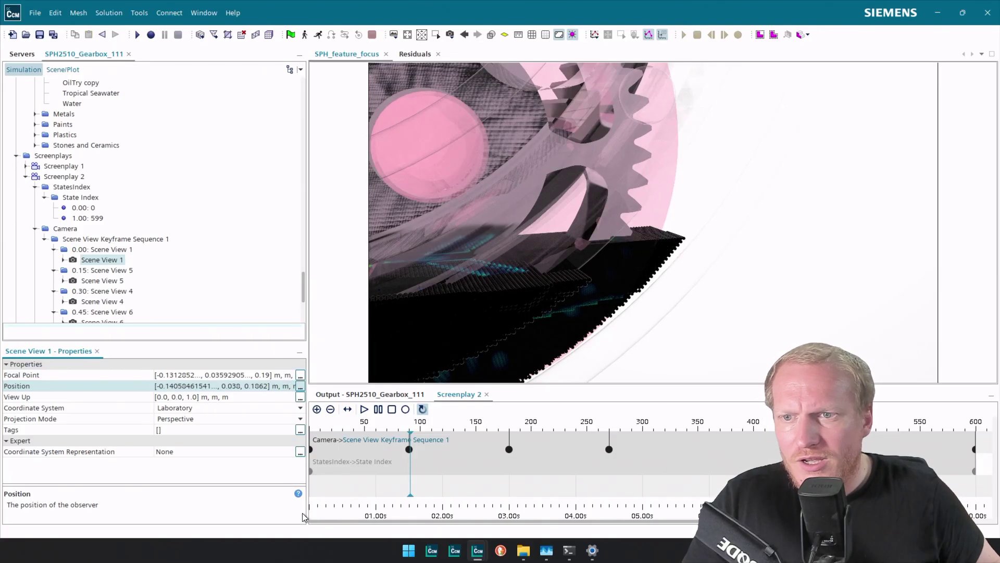
Step: Set the x-coordinate of Scene View 1's camera position to -0.141 m
{"action": "left_click", "coordinate": [170, 380]}
{"action": "double_click", "coordinate": [188, 386]}
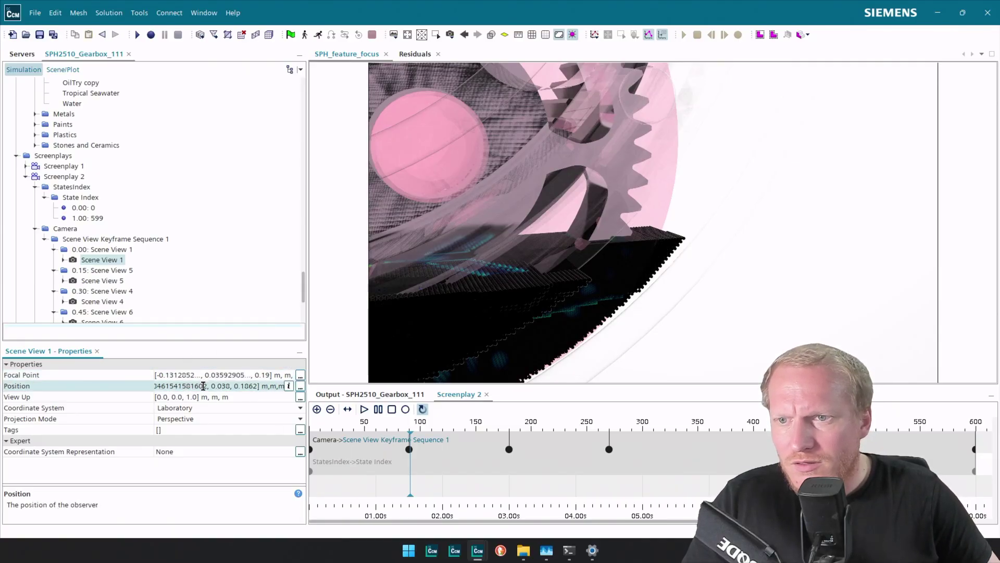
{"action": "key", "text": "BackSpace"}
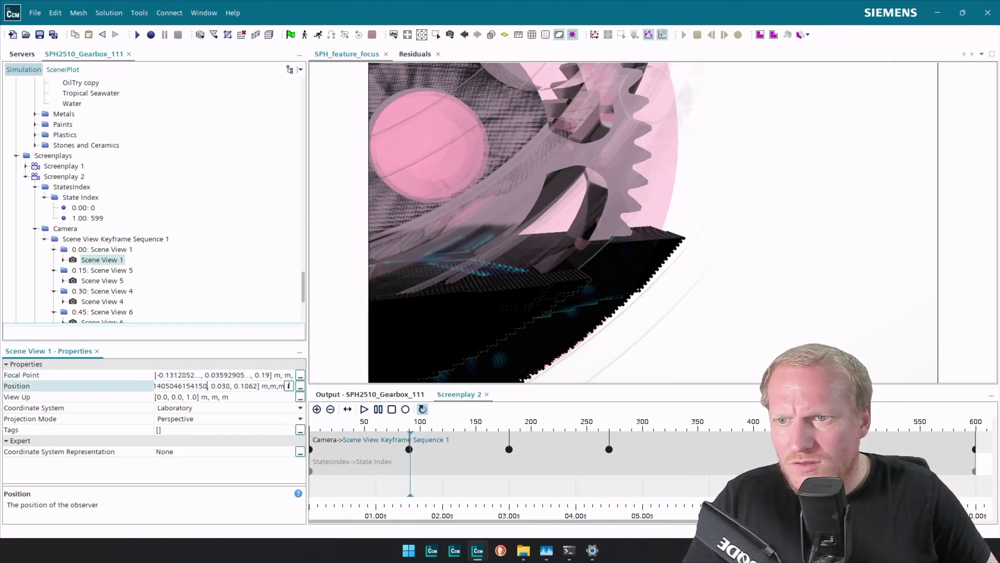
{"action": "key", "text": "BackSpace"}
{"action": "key", "text": "BackSpace"}
{"action": "key", "text": "BackSpace"}
{"action": "key", "text": "BackSpace"}
{"action": "key", "text": "BackSpace"}
{"action": "key", "text": "BackSpace"}
{"action": "key", "text": "BackSpace"}
{"action": "key", "text": "BackSpace"}
{"action": "key", "text": "BackSpace"}
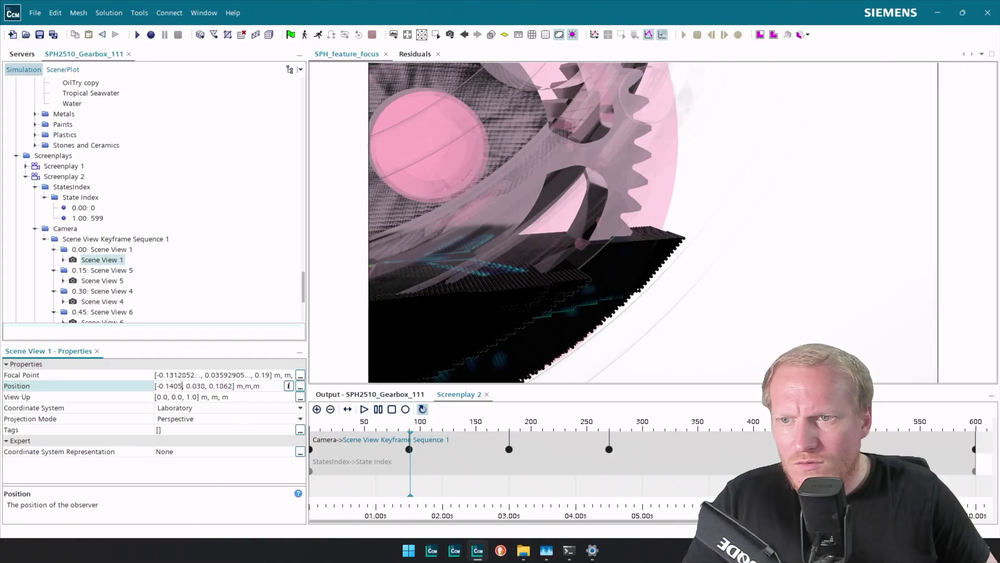
{"action": "key", "text": "BackSpace"}
{"action": "key", "text": "BackSpace"}
{"action": "type", "text": "1"}
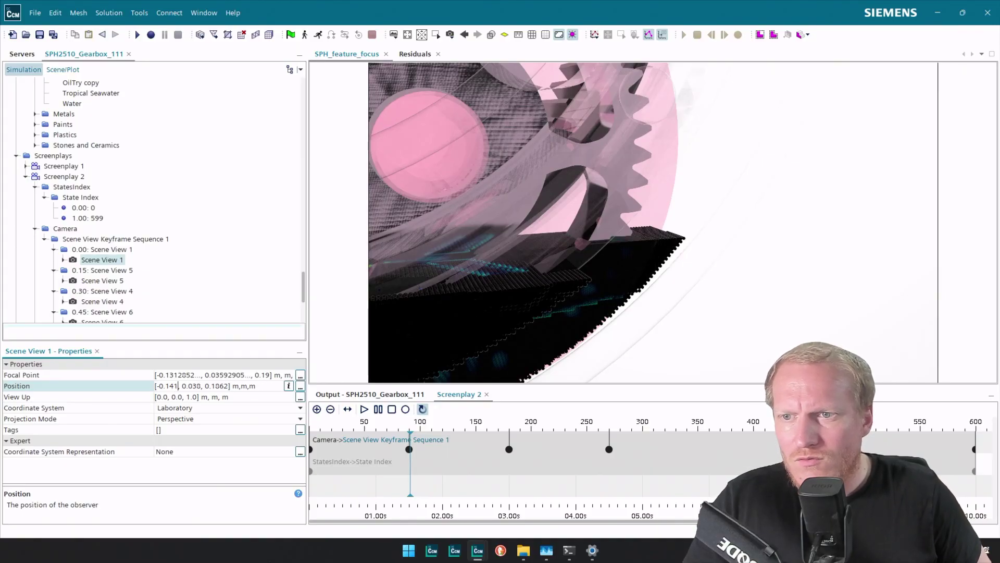
{"action": "key", "text": "Return"}
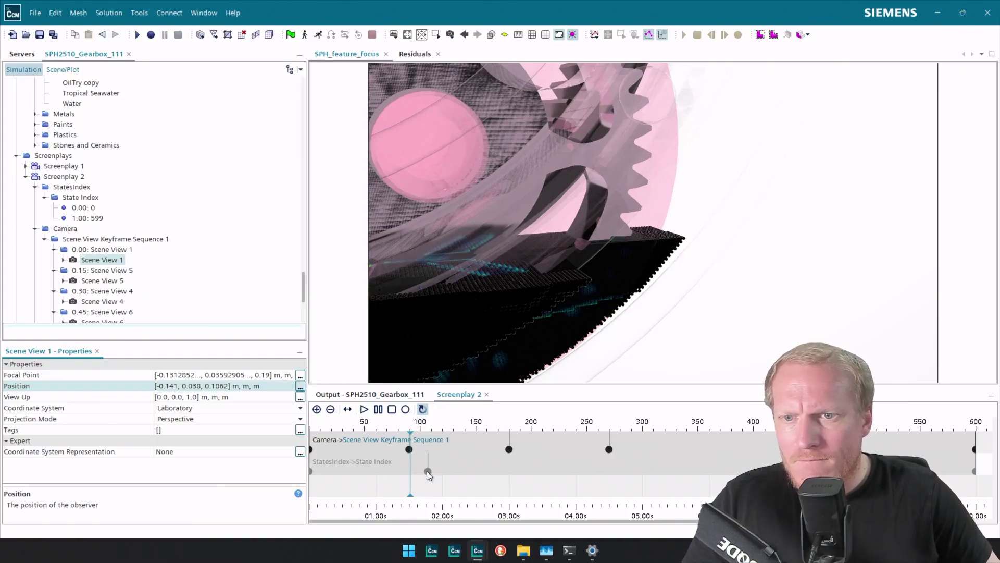
Step: Return the timeline to its beginning, restore stored View 11 and reorient it to look along the gear tooth above the oil particles
{"action": "left_click_drag", "start_coordinate": [411, 485], "coordinate": [311, 486]}
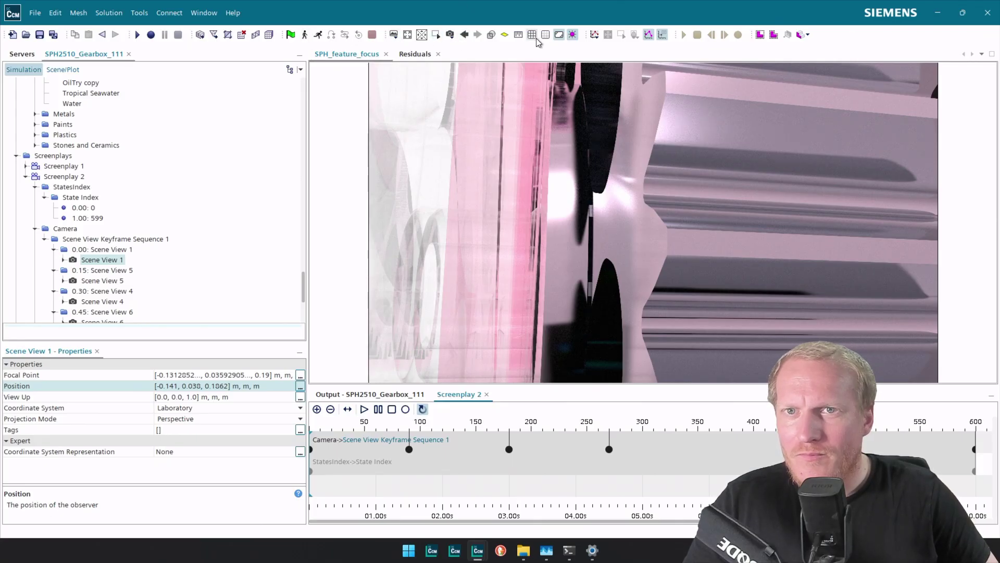
{"action": "left_click", "coordinate": [450, 37]}
{"action": "mouse_move", "coordinate": [495, 67]}
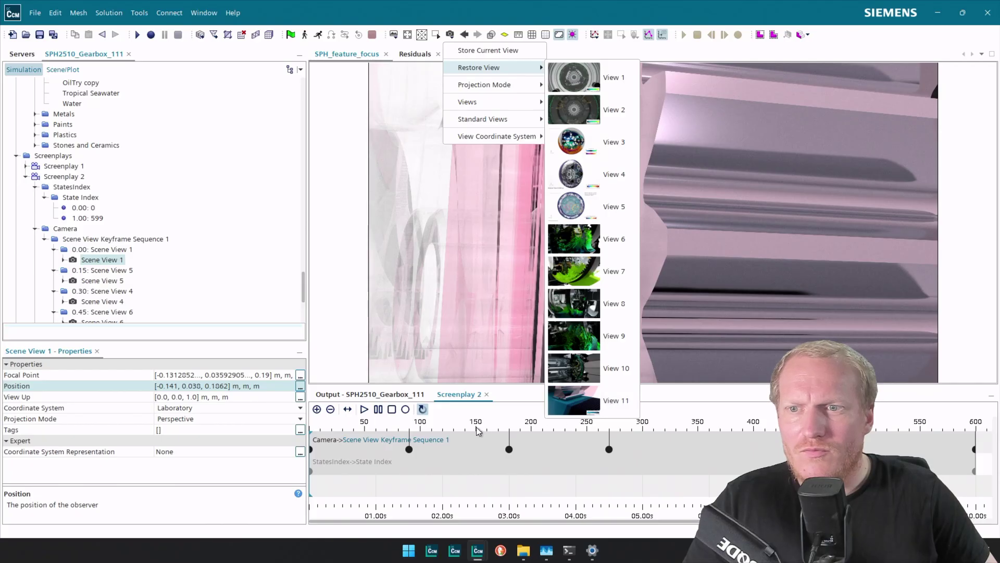
{"action": "left_click", "coordinate": [594, 397]}
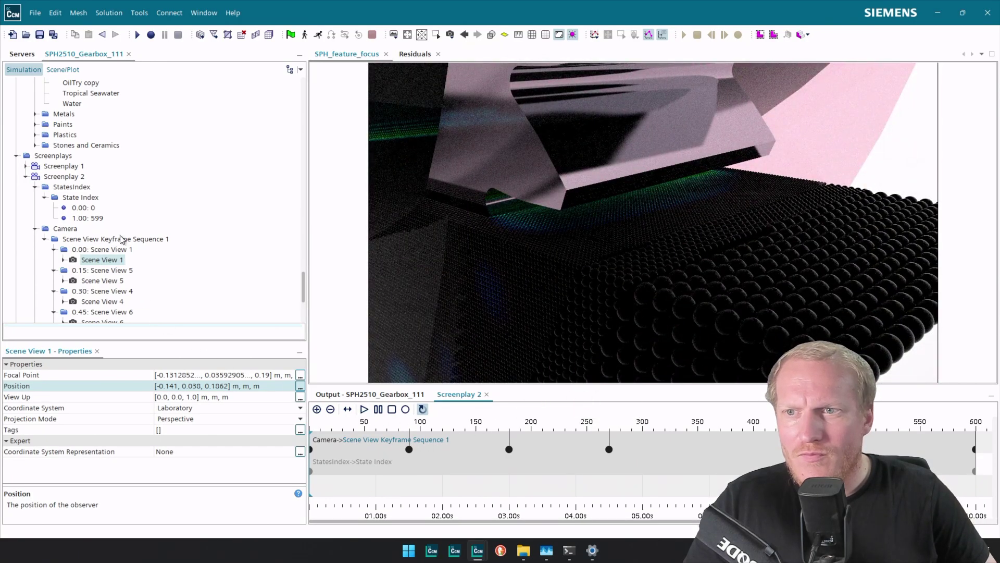
{"action": "left_click", "coordinate": [66, 70]}
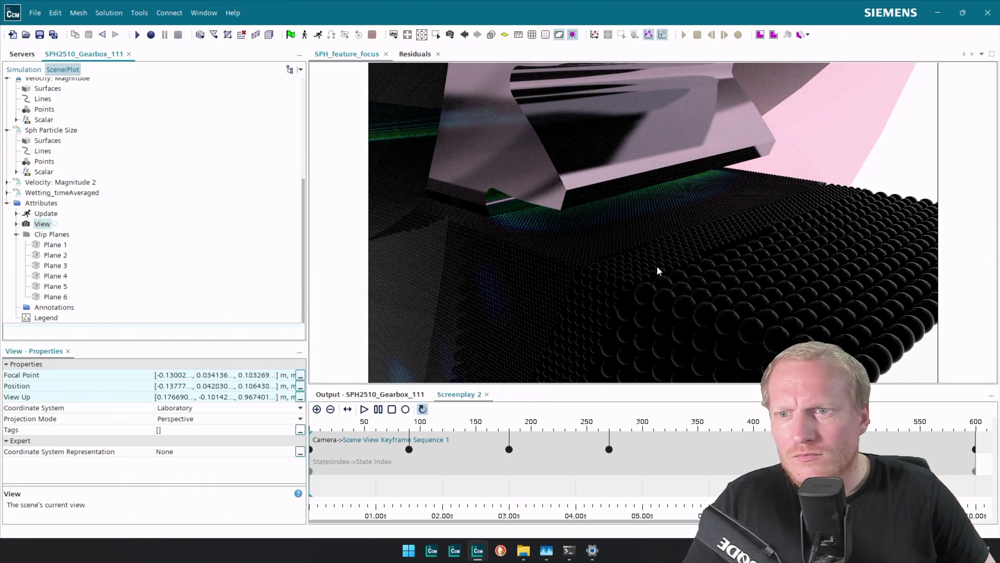
{"action": "mouse_move", "coordinate": [657, 266]}
{"action": "left_mouse_down"}
{"action": "mouse_move", "coordinate": [608, 248]}
{"action": "mouse_move", "coordinate": [564, 249]}
{"action": "mouse_move", "coordinate": [630, 234]}
{"action": "mouse_move", "coordinate": [692, 239]}
{"action": "mouse_move", "coordinate": [662, 236]}
{"action": "mouse_move", "coordinate": [657, 266]}
{"action": "mouse_move", "coordinate": [651, 222]}
{"action": "mouse_move", "coordinate": [688, 231]}
{"action": "mouse_move", "coordinate": [658, 249]}
{"action": "left_mouse_up"}
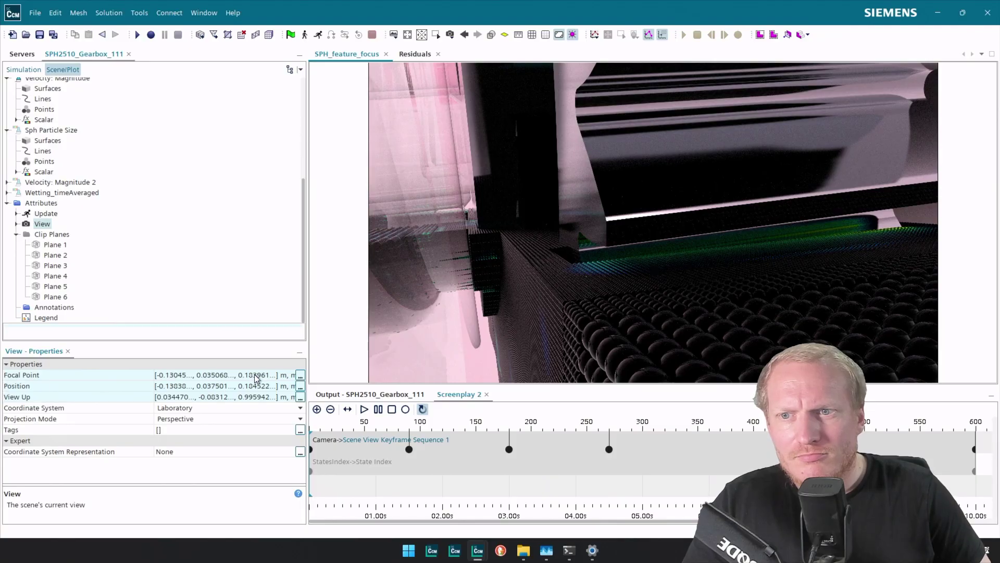
Step: Set the current scene view's up vector to 0, 0, 1
{"action": "left_click", "coordinate": [260, 397]}
{"action": "key", "text": "ctrl+a"}
{"action": "type", "text": "0, "}
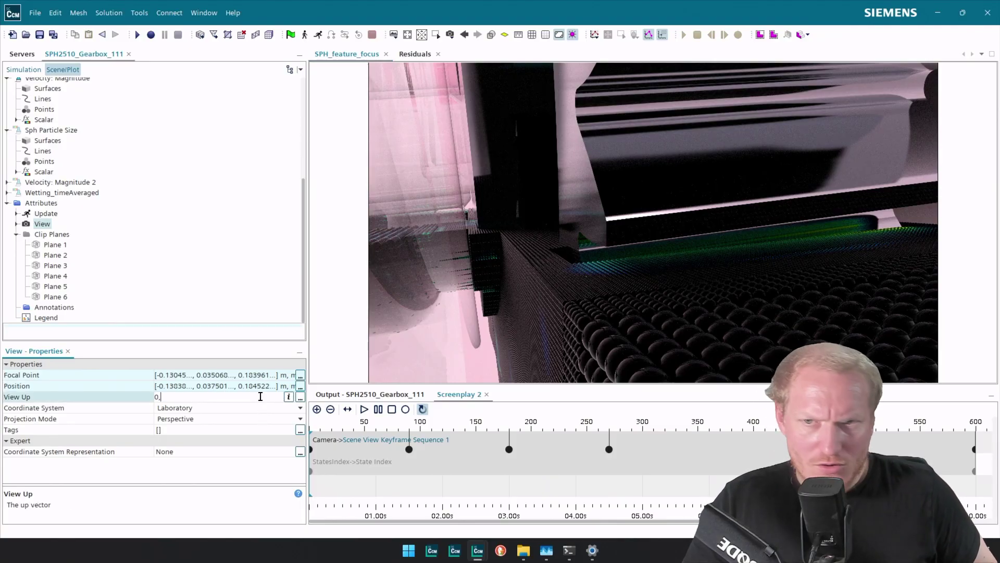
{"action": "type", "text": "0.0, 1"}
{"action": "key", "text": "Return"}
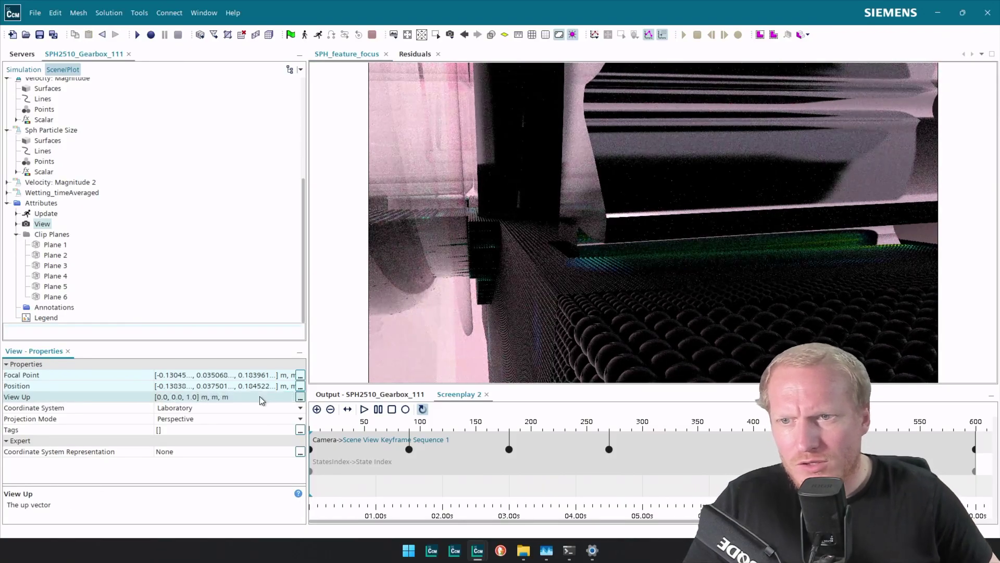
Step: Set the z-coordinate of the current scene view's camera position to 0.185 m
{"action": "left_click", "coordinate": [260, 386]}
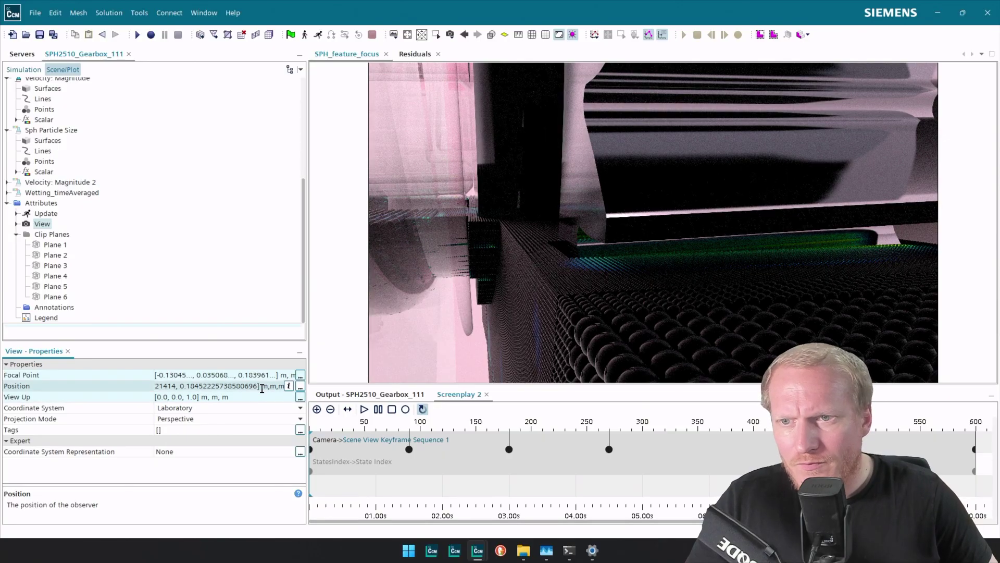
{"action": "key", "text": "BackSpace"}
{"action": "key", "text": "BackSpace"}
{"action": "key", "text": "BackSpace"}
{"action": "key", "text": "BackSpace"}
{"action": "key", "text": "BackSpace"}
{"action": "key", "text": "BackSpace"}
{"action": "key", "text": "BackSpace"}
{"action": "key", "text": "BackSpace"}
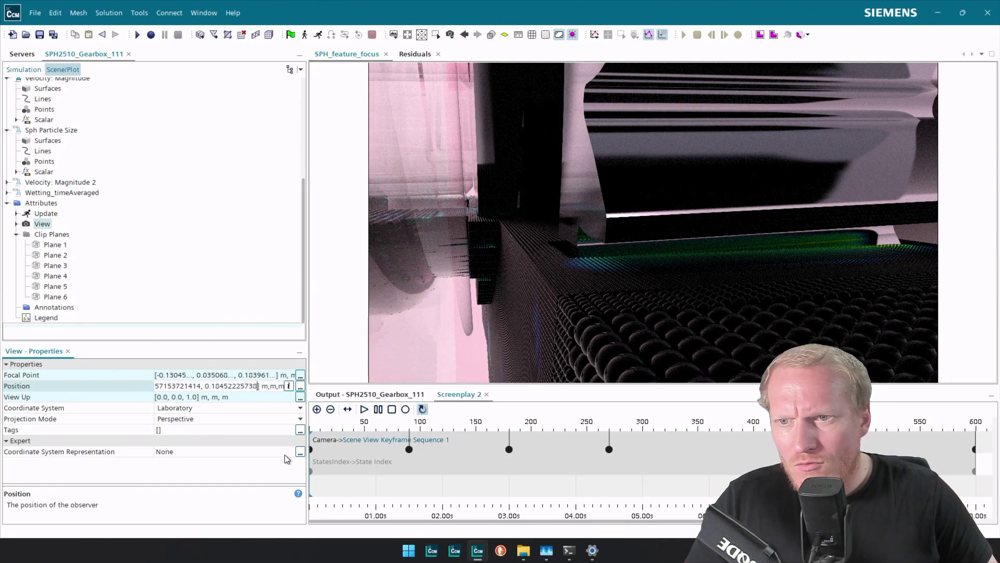
{"action": "key", "text": "BackSpace"}
{"action": "key", "text": "BackSpace"}
{"action": "key", "text": "BackSpace"}
{"action": "key", "text": "BackSpace"}
{"action": "key", "text": "BackSpace"}
{"action": "key", "text": "BackSpace"}
{"action": "key", "text": "BackSpace"}
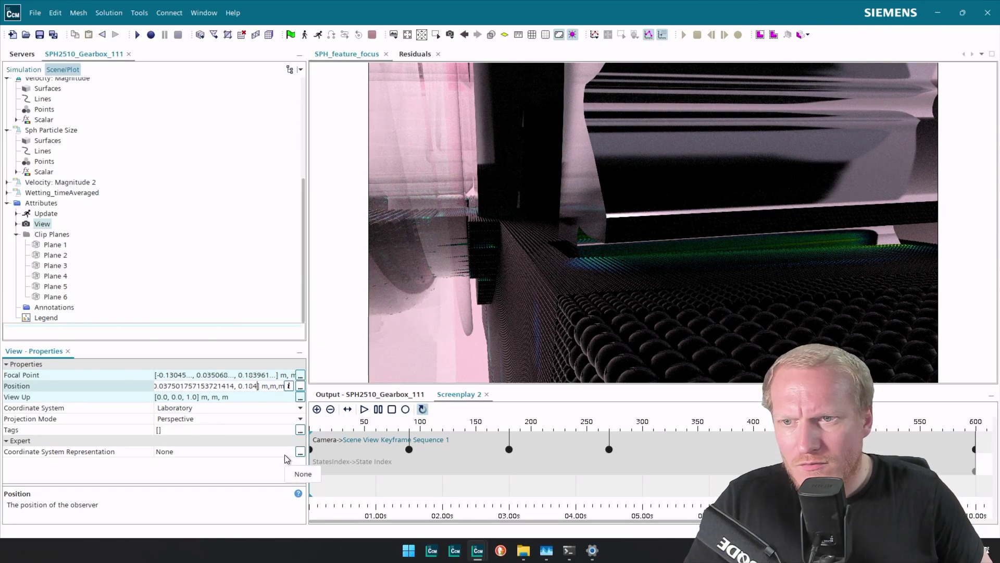
{"action": "type", "text": "5"}
{"action": "key", "text": "Return"}
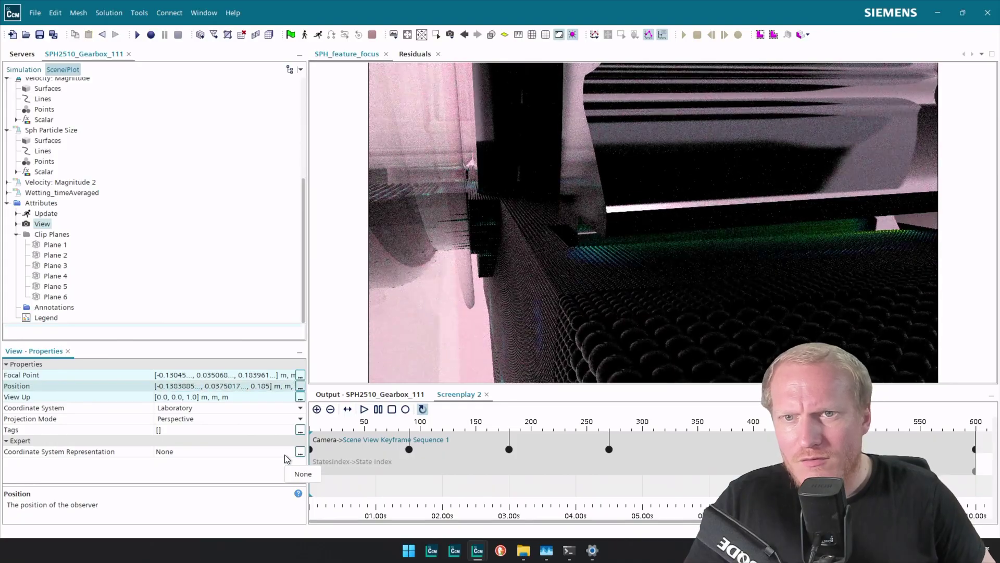
Step: Shorten the y-coordinate of the current scene view's camera position to 0.0375 m
{"action": "left_click", "coordinate": [226, 386]}
{"action": "key", "text": "BackSpace"}
{"action": "key", "text": "BackSpace"}
{"action": "key", "text": "BackSpace"}
{"action": "key", "text": "BackSpace"}
{"action": "key", "text": "BackSpace"}
{"action": "key", "text": "BackSpace"}
{"action": "key", "text": "BackSpace"}
{"action": "key", "text": "BackSpace"}
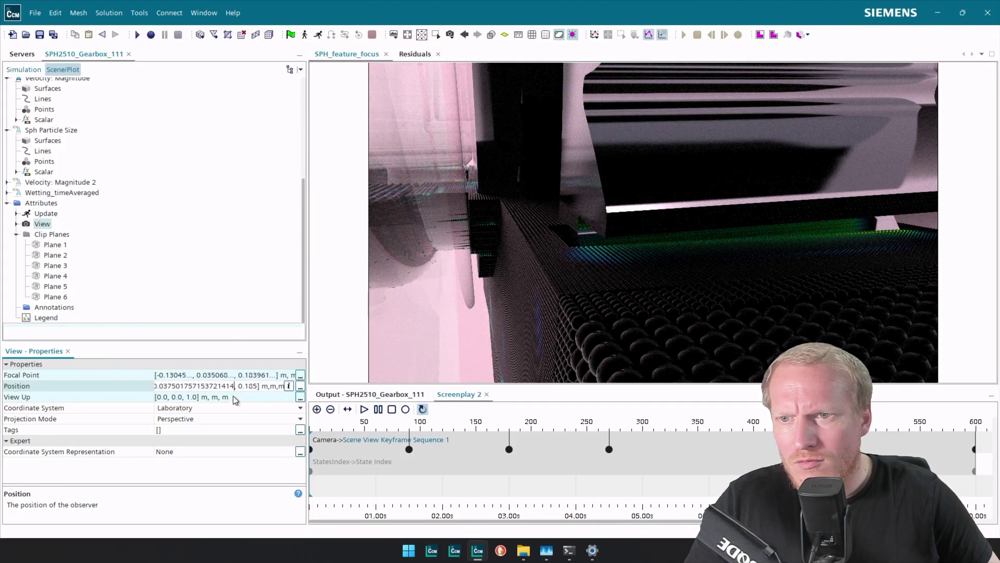
{"action": "key", "text": "BackSpace"}
{"action": "key", "text": "BackSpace"}
{"action": "key", "text": "BackSpace"}
{"action": "key", "text": "BackSpace"}
{"action": "key", "text": "BackSpace"}
{"action": "key", "text": "BackSpace"}
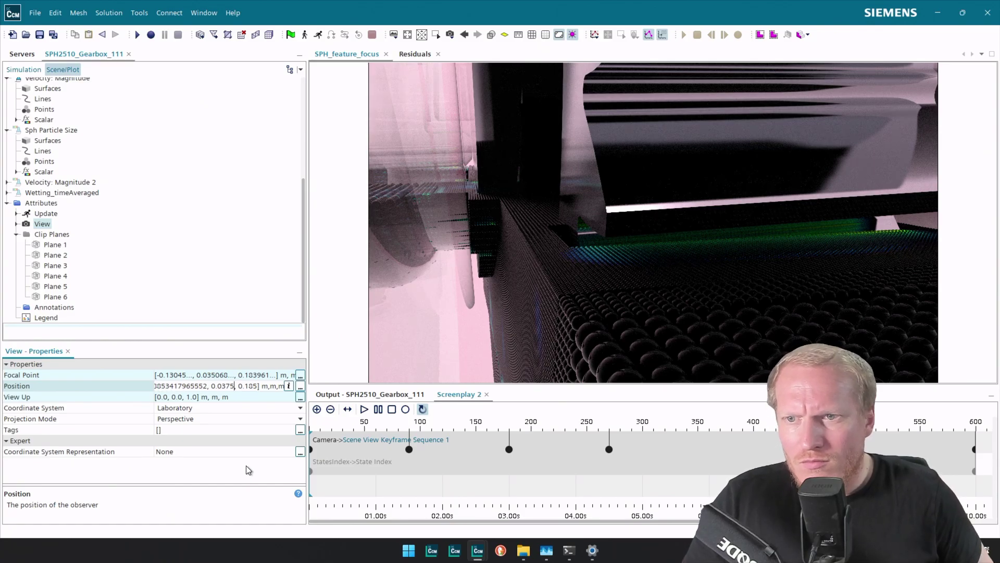
{"action": "key", "text": "Return"}
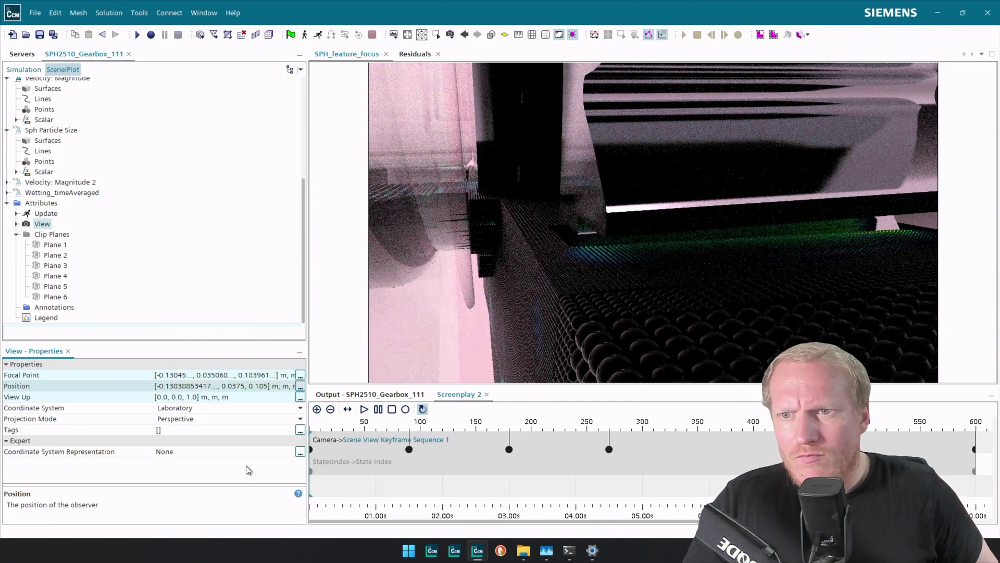
Step: Shorten the x-coordinate of the current scene view's camera position to -0.138 m
{"action": "left_click", "coordinate": [205, 387]}
{"action": "key", "text": "BackSpace"}
{"action": "key", "text": "BackSpace"}
{"action": "key", "text": "BackSpace"}
{"action": "key", "text": "BackSpace"}
{"action": "key", "text": "BackSpace"}
{"action": "key", "text": "BackSpace"}
{"action": "key", "text": "BackSpace"}
{"action": "key", "text": "BackSpace"}
{"action": "key", "text": "BackSpace"}
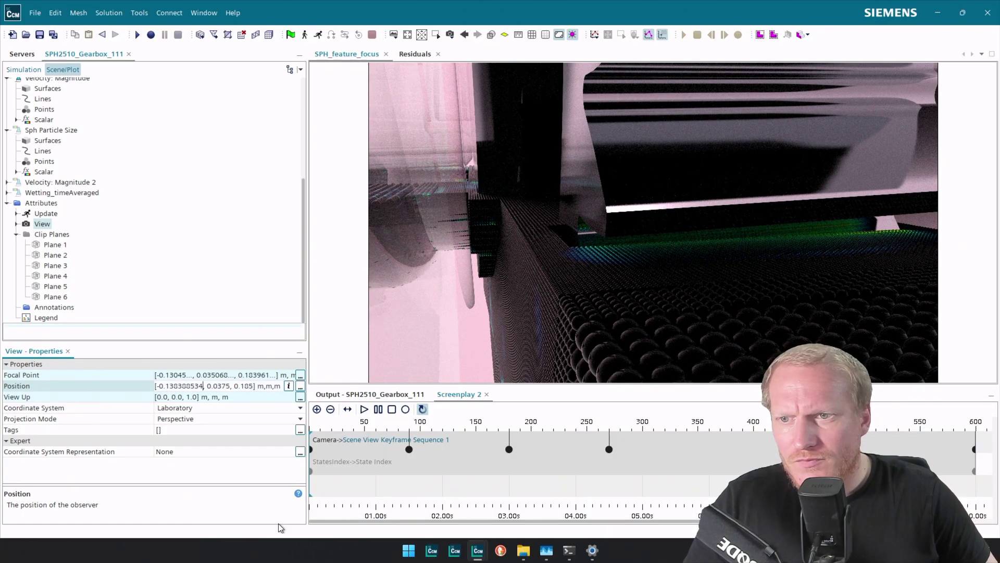
{"action": "key", "text": "BackSpace"}
{"action": "key", "text": "BackSpace"}
{"action": "key", "text": "BackSpace"}
{"action": "key", "text": "BackSpace"}
{"action": "key", "text": "BackSpace"}
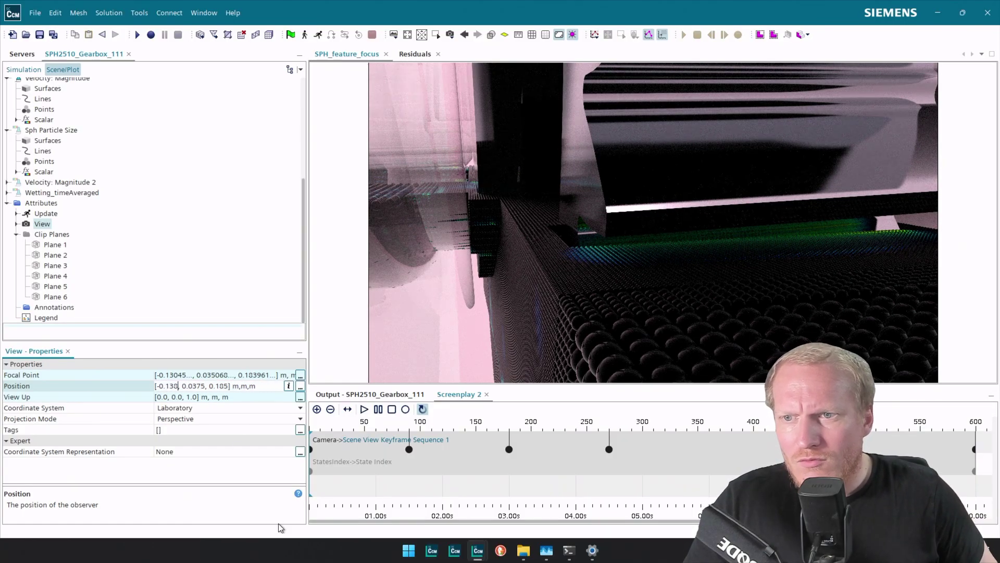
{"action": "key", "text": "Return"}
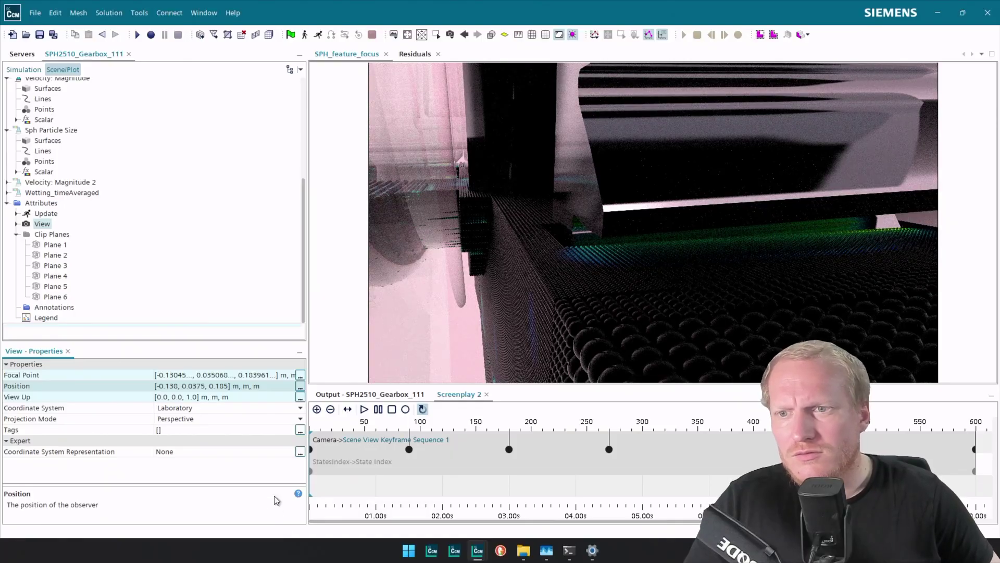
Step: Lower the z-coordinate of the current scene view's camera position to 0.184 m
{"action": "left_click", "coordinate": [174, 388]}
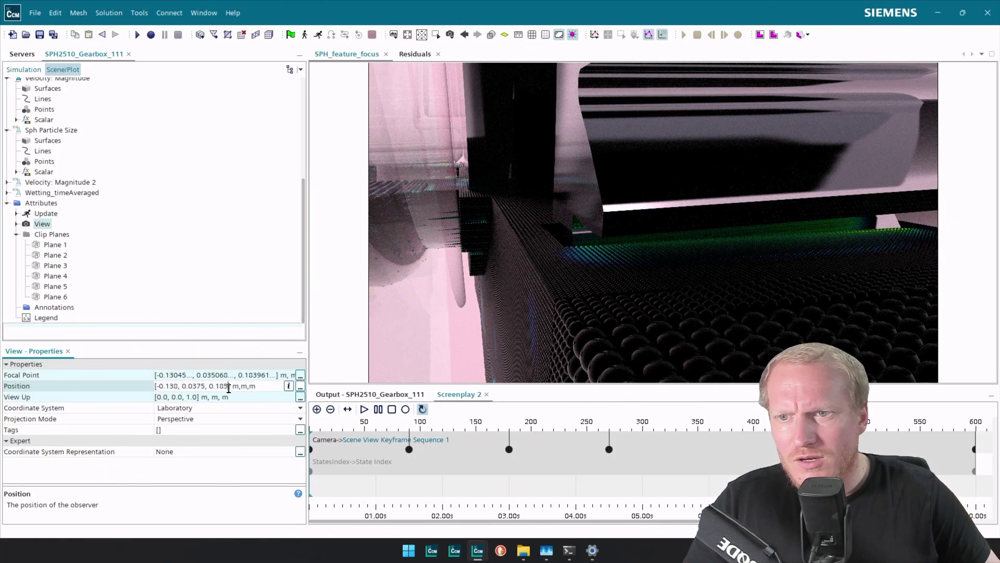
{"action": "key", "text": "BackSpace"}
{"action": "type", "text": "4"}
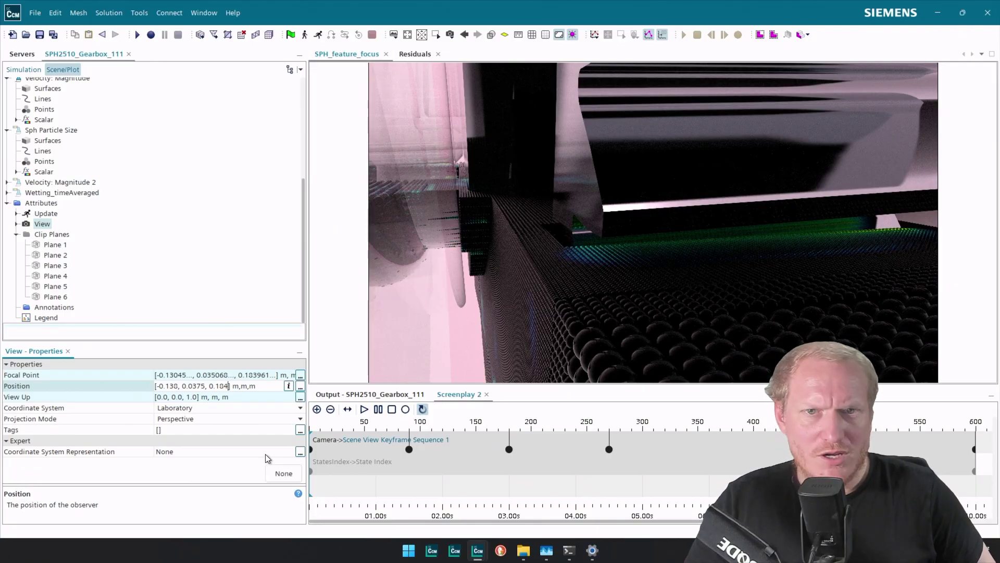
{"action": "key", "text": "Return"}
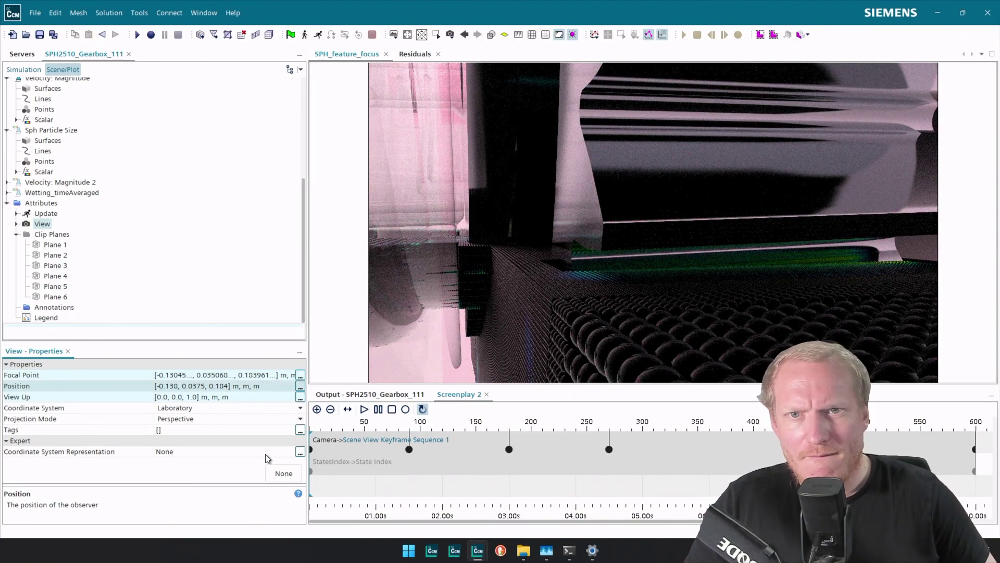
Step: Round the z-coordinate of the current scene view's focal point to 0.184 m
{"action": "left_click", "coordinate": [259, 375]}
{"action": "key", "text": "BackSpace"}
{"action": "key", "text": "BackSpace"}
{"action": "key", "text": "BackSpace"}
{"action": "key", "text": "BackSpace"}
{"action": "key", "text": "BackSpace"}
{"action": "key", "text": "BackSpace"}
{"action": "key", "text": "BackSpace"}
{"action": "key", "text": "BackSpace"}
{"action": "key", "text": "BackSpace"}
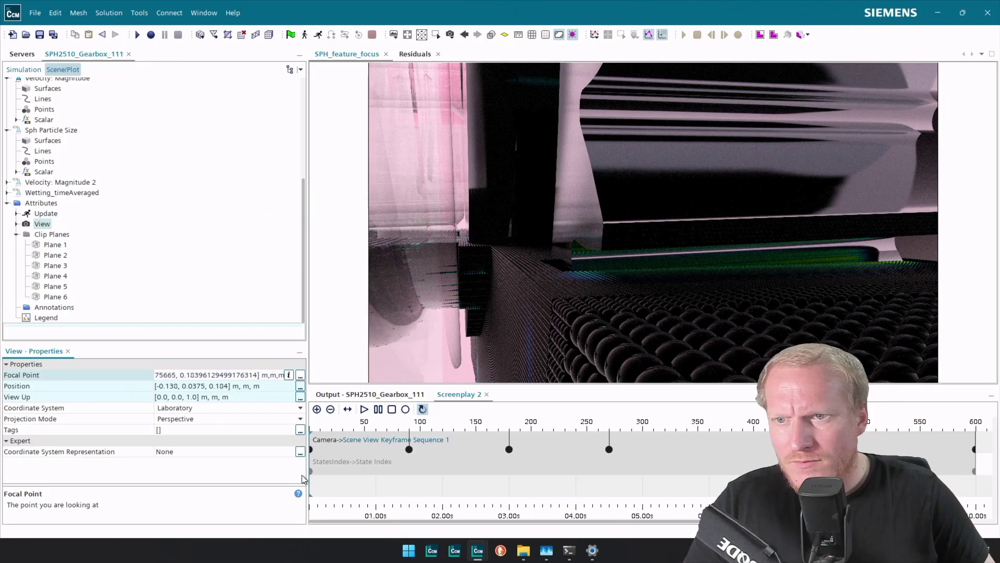
{"action": "key", "text": "BackSpace"}
{"action": "key", "text": "BackSpace"}
{"action": "key", "text": "BackSpace"}
{"action": "key", "text": "BackSpace"}
{"action": "key", "text": "BackSpace"}
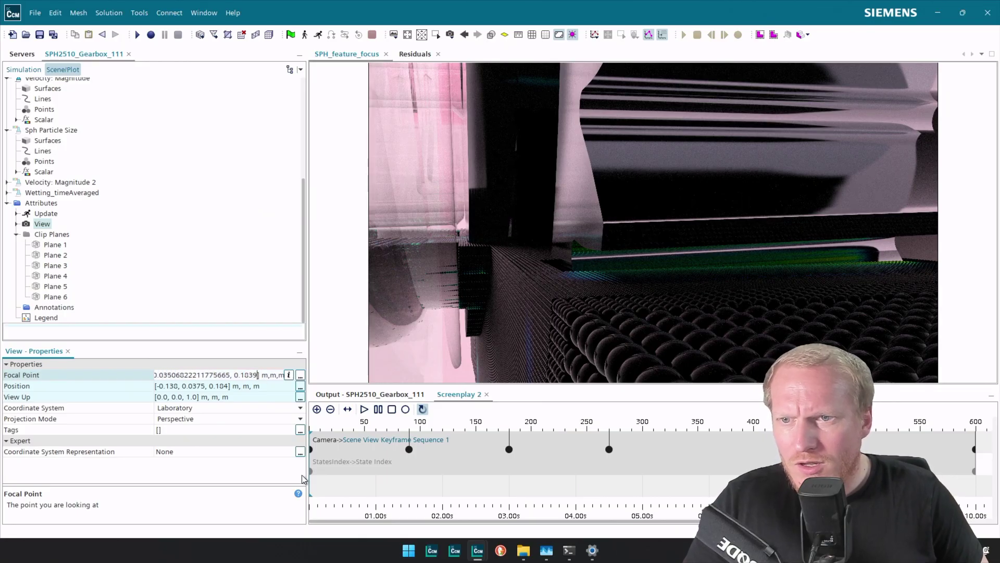
{"action": "key", "text": "BackSpace"}
{"action": "type", "text": "4"}
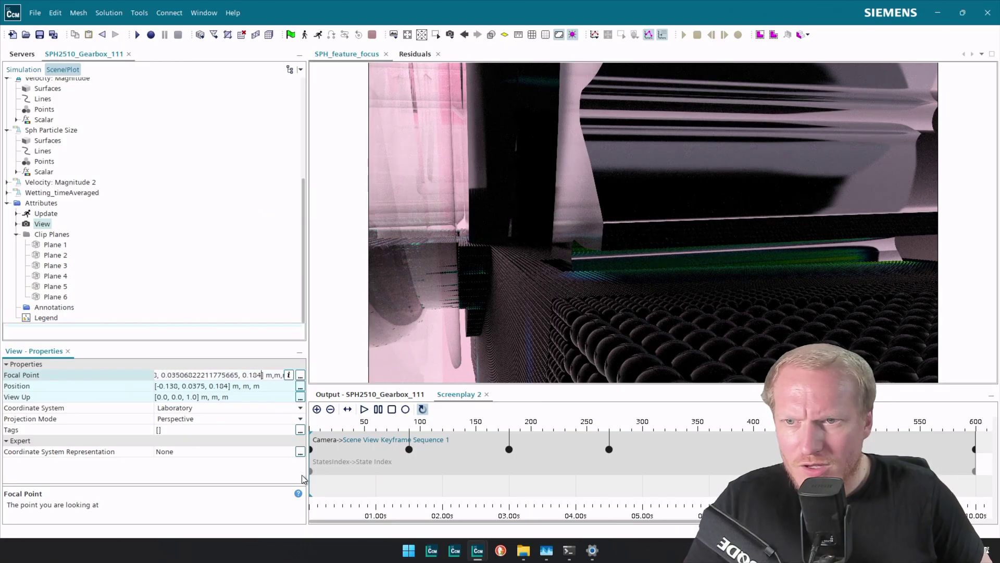
{"action": "key", "text": "Return"}
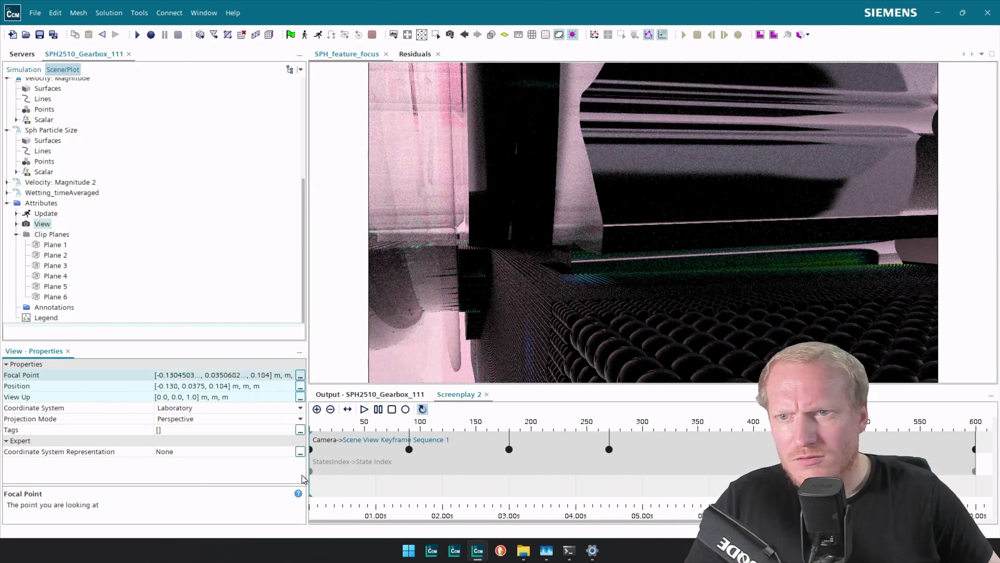
Step: Shorten the y-coordinate of the current scene view's focal point to 0.035 m
{"action": "left_click", "coordinate": [238, 376]}
{"action": "key", "text": "BackSpace"}
{"action": "key", "text": "BackSpace"}
{"action": "key", "text": "BackSpace"}
{"action": "key", "text": "BackSpace"}
{"action": "key", "text": "BackSpace"}
{"action": "key", "text": "BackSpace"}
{"action": "key", "text": "BackSpace"}
{"action": "key", "text": "BackSpace"}
{"action": "key", "text": "BackSpace"}
{"action": "key", "text": "BackSpace"}
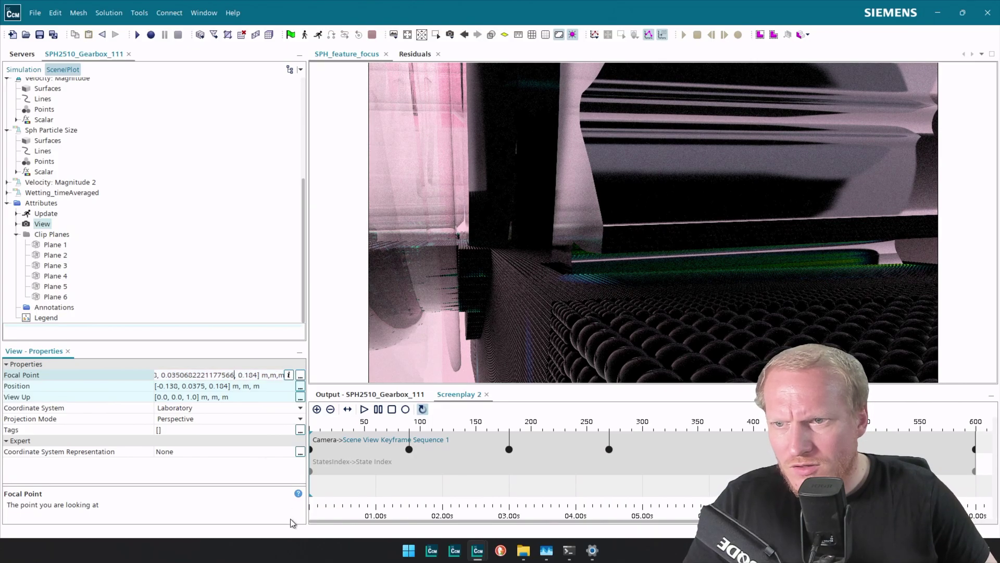
{"action": "key", "text": "BackSpace"}
{"action": "key", "text": "BackSpace"}
{"action": "key", "text": "BackSpace"}
{"action": "key", "text": "BackSpace"}
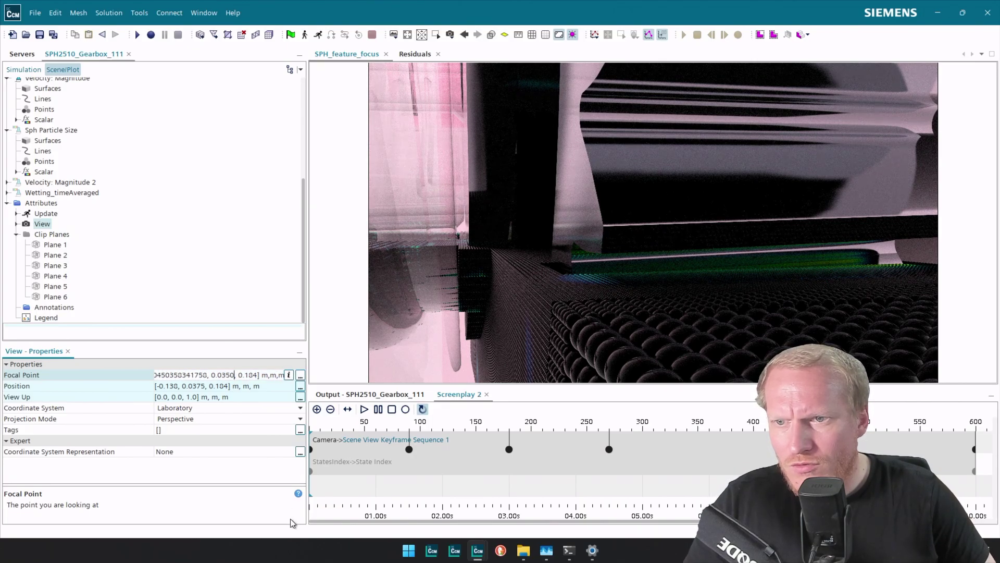
{"action": "key", "text": "Return"}
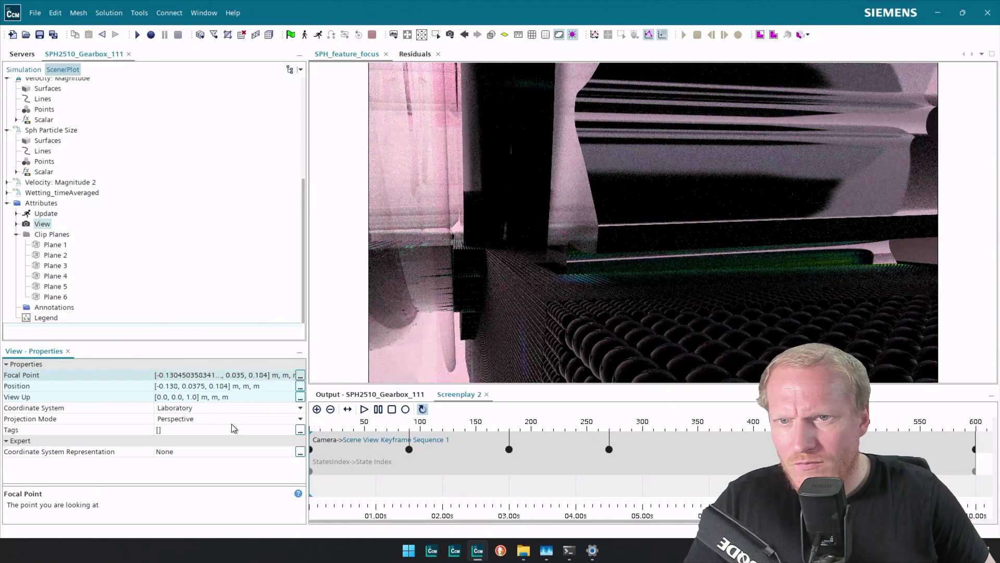
Step: Set the x-coordinate of the current scene view's focal point to -0.12 m
{"action": "left_click", "coordinate": [205, 374]}
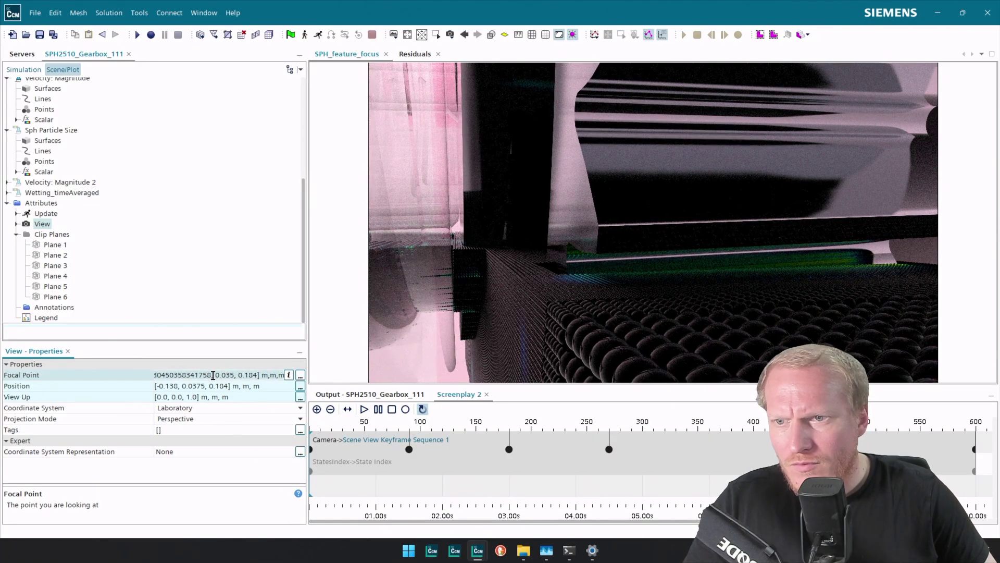
{"action": "left_click", "coordinate": [212, 376]}
{"action": "key", "text": "BackSpace"}
{"action": "key", "text": "BackSpace"}
{"action": "key", "text": "BackSpace"}
{"action": "key", "text": "BackSpace"}
{"action": "key", "text": "BackSpace"}
{"action": "key", "text": "BackSpace"}
{"action": "key", "text": "BackSpace"}
{"action": "key", "text": "BackSpace"}
{"action": "key", "text": "BackSpace"}
{"action": "key", "text": "BackSpace"}
{"action": "key", "text": "BackSpace"}
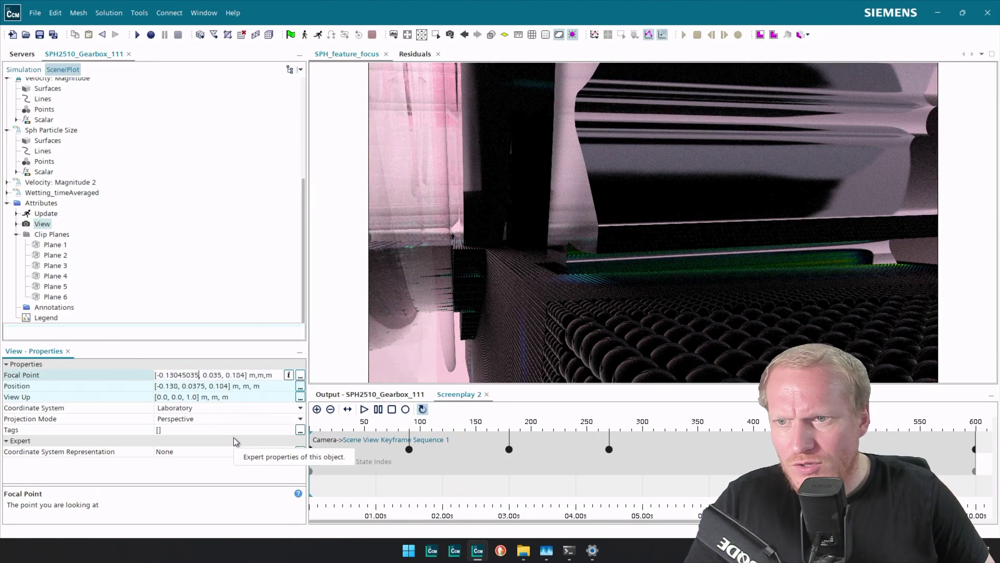
{"action": "key", "text": "BackSpace"}
{"action": "key", "text": "BackSpace"}
{"action": "key", "text": "BackSpace"}
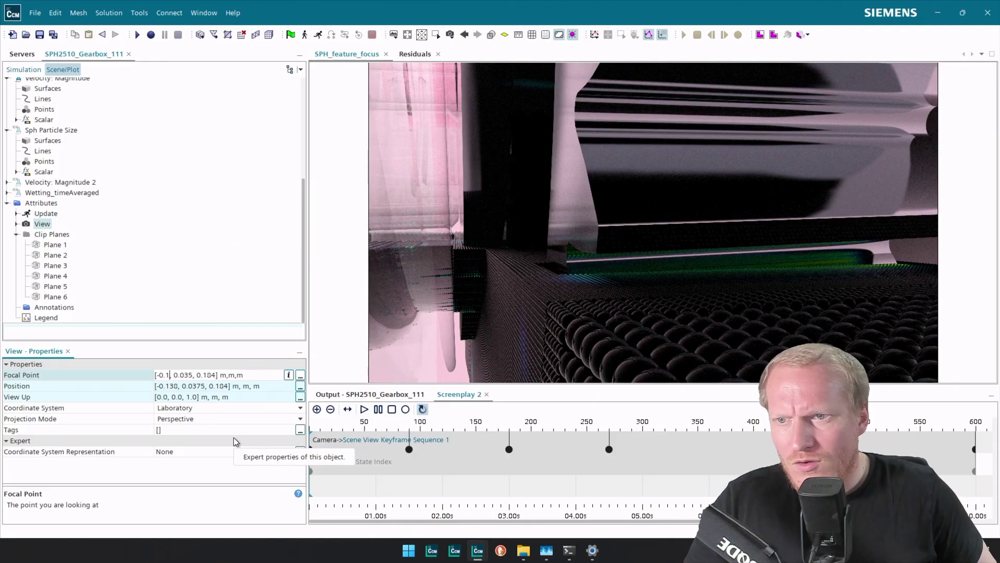
{"action": "type", "text": "2"}
{"action": "key", "text": "Return"}
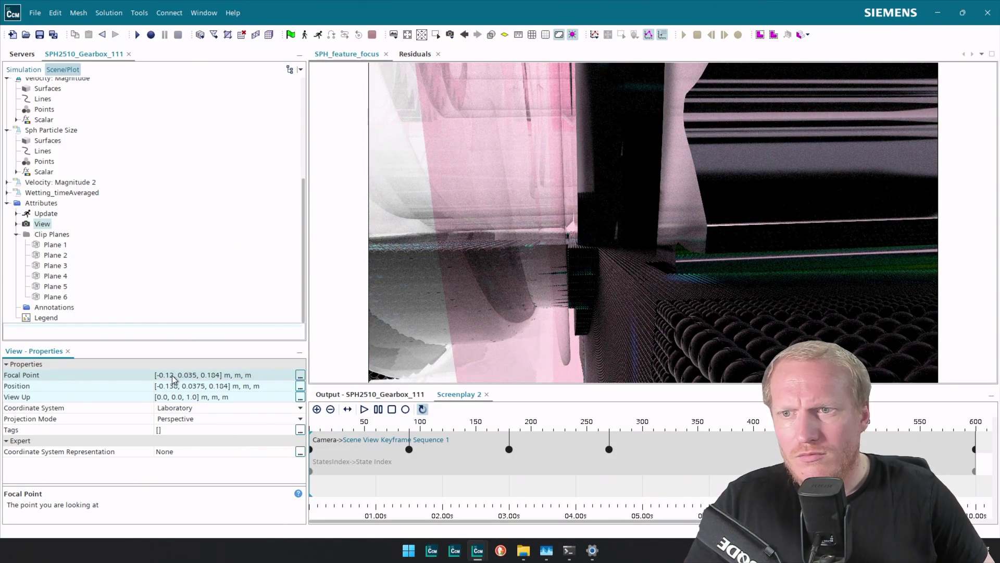
Step: Try 0.05 m and 0.0 m as the focal point's y-coordinate, and settle on 0.03 m
{"action": "left_click", "coordinate": [192, 376]}
{"action": "left_click", "coordinate": [192, 376]}
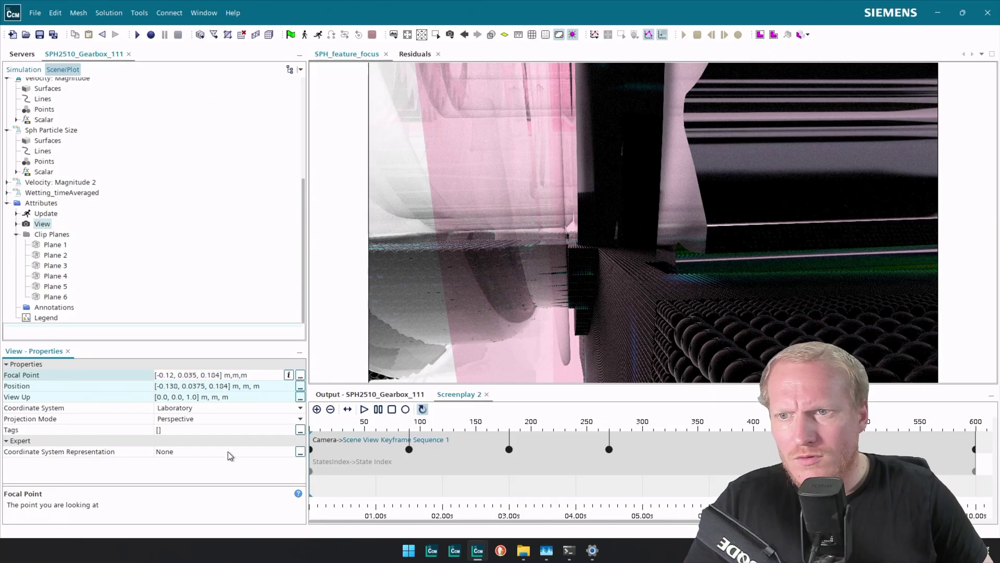
{"action": "key", "text": "BackSpace"}
{"action": "key", "text": "Return"}
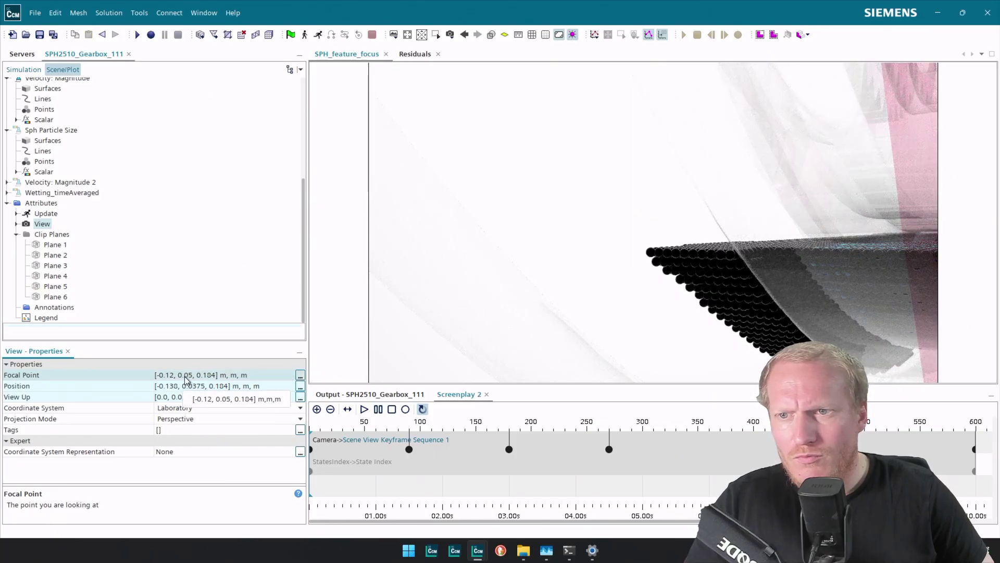
{"action": "left_click", "coordinate": [192, 375]}
{"action": "key", "text": "BackSpace"}
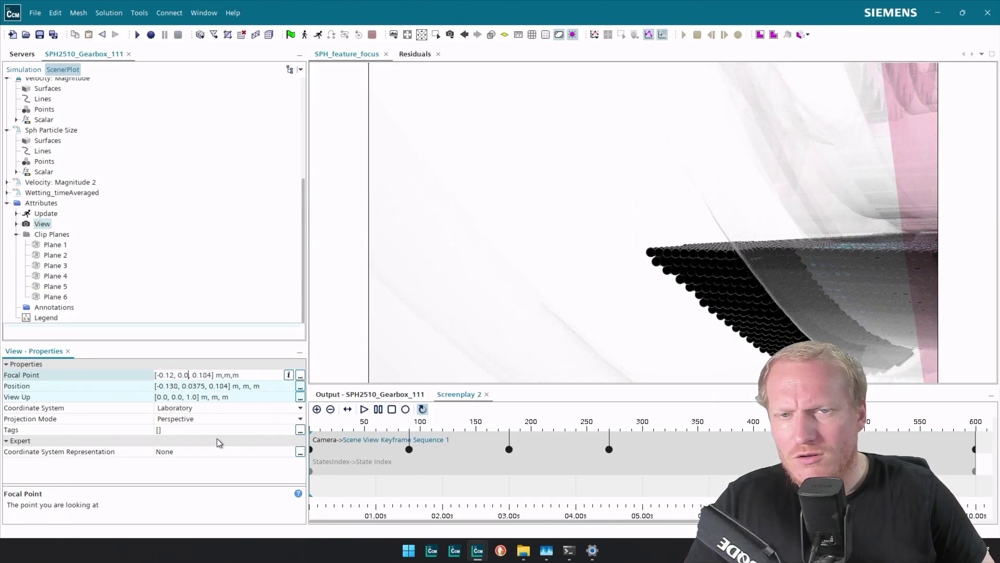
{"action": "key", "text": "Return"}
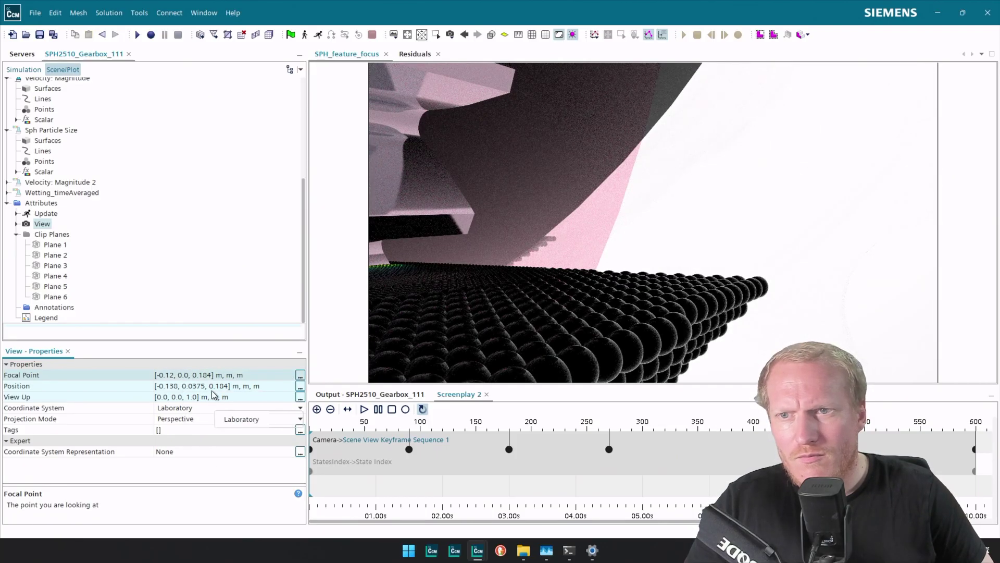
{"action": "left_click", "coordinate": [188, 375]}
{"action": "type", "text": "3"}
{"action": "key", "text": "Return"}
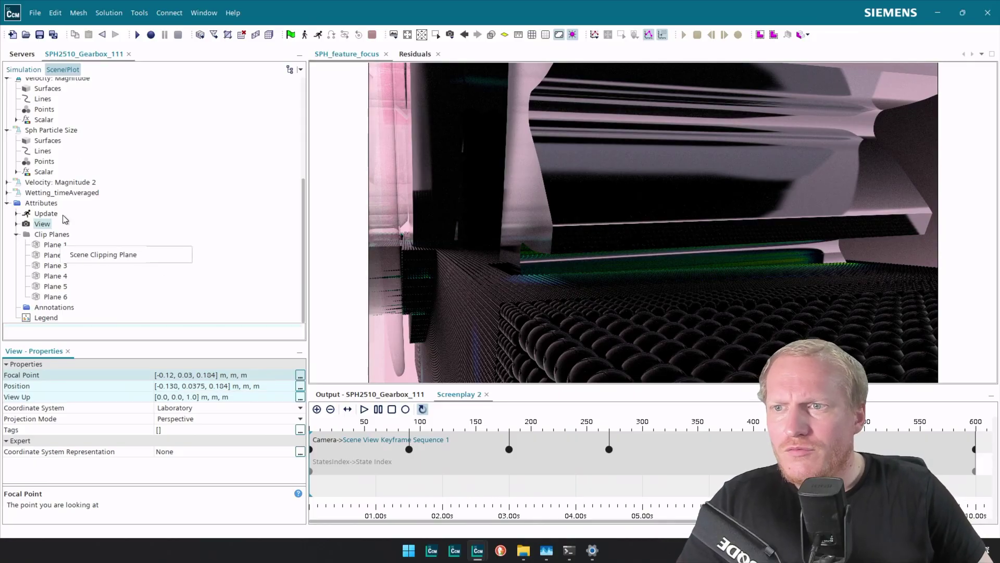
Step: Apply the current scene view to the first camera keyframe at 0.00
{"action": "right_click", "coordinate": [312, 450]}
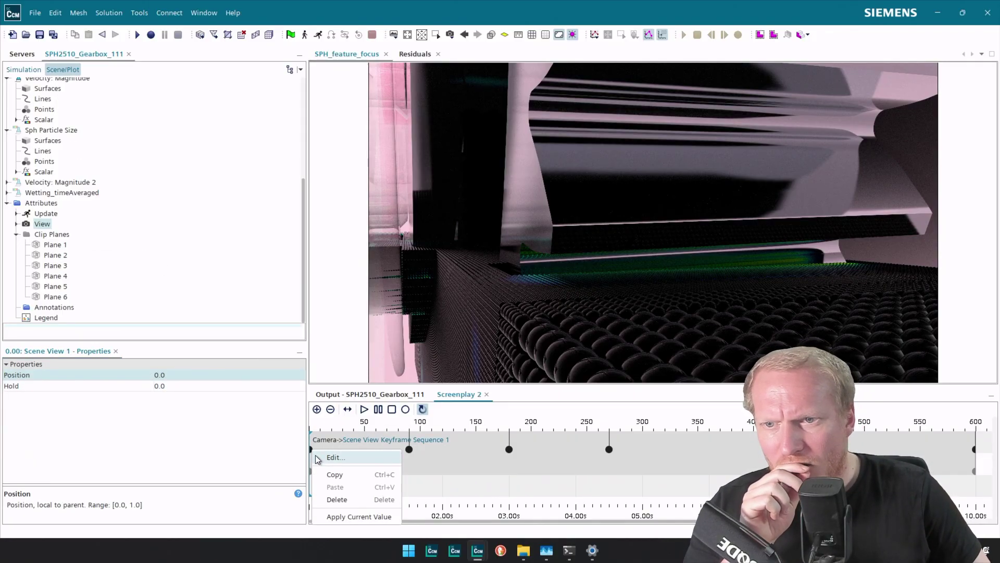
{"action": "left_click", "coordinate": [369, 517]}
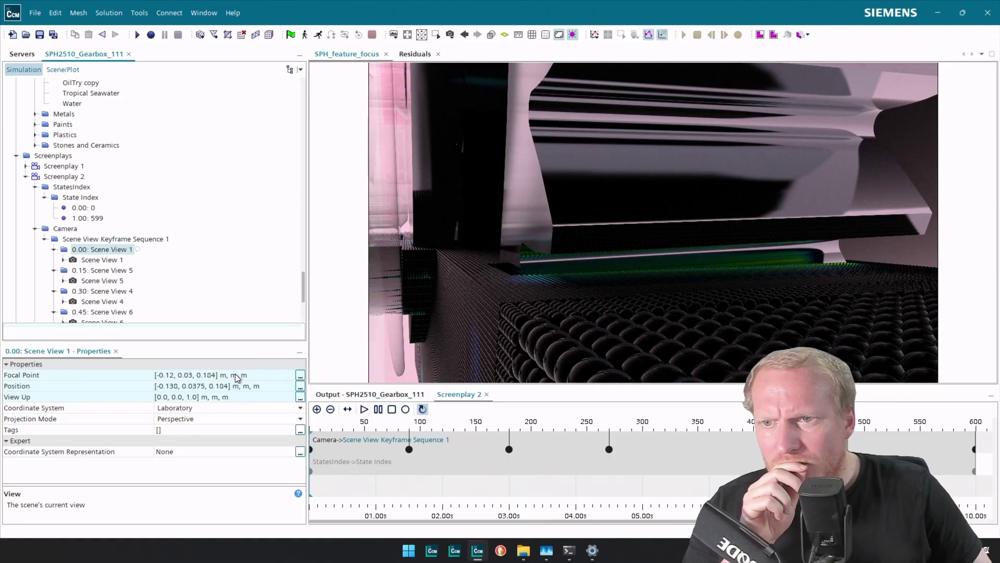
Step: Copy Scene View 1's focal point of -0.12, 0.03, 0.184 m to Scene View 5 in the 0.15 keyframe
{"action": "left_click_drag", "start_coordinate": [236, 373], "coordinate": [110, 282]}
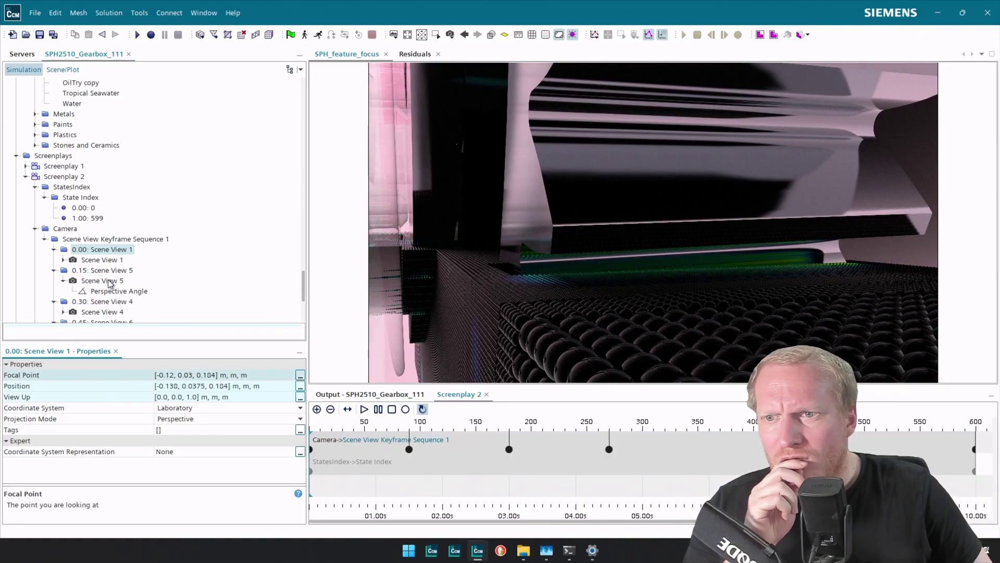
{"action": "left_click", "coordinate": [253, 377]}
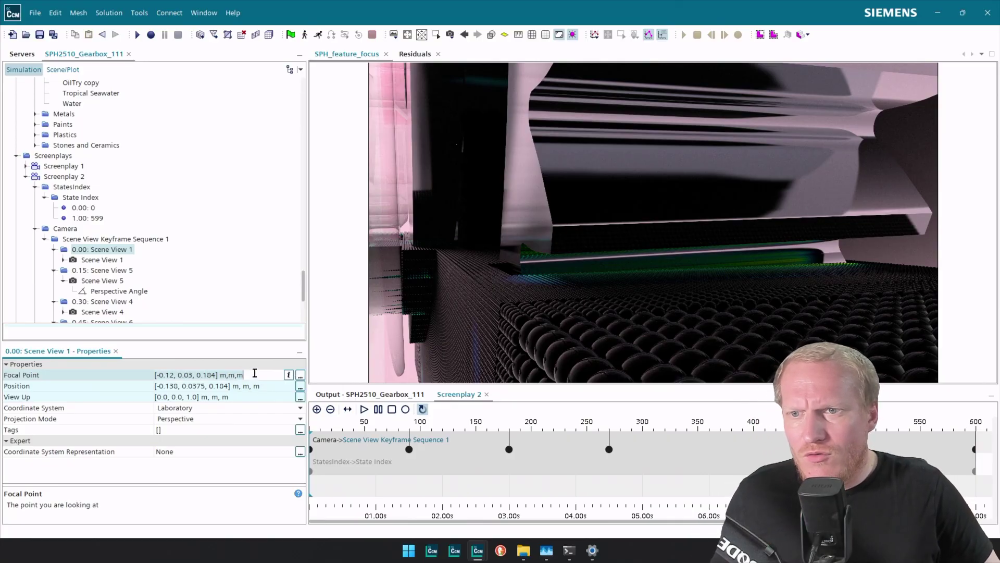
{"action": "left_click", "coordinate": [106, 282]}
{"action": "left_click", "coordinate": [216, 377]}
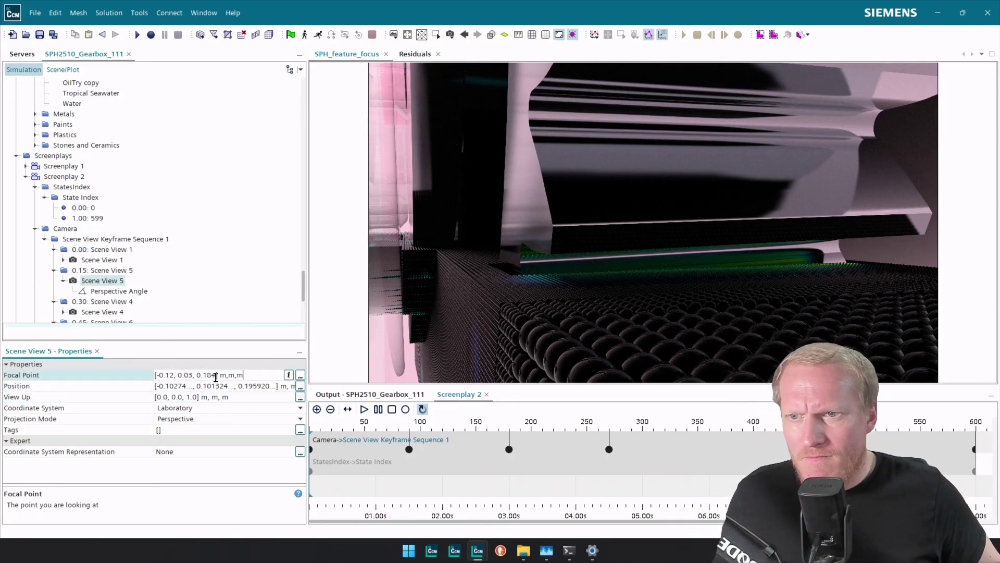
{"action": "key", "text": "Return"}
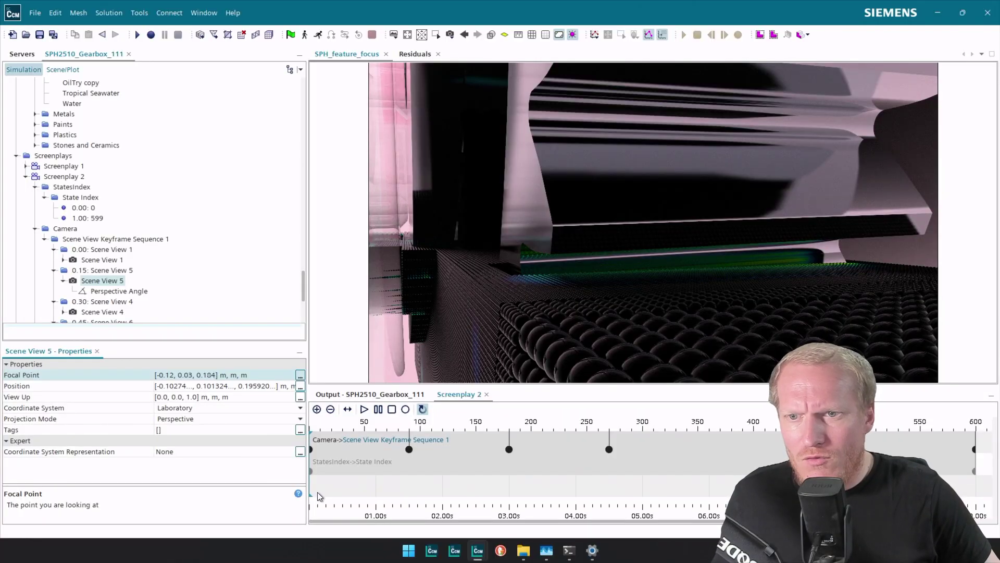
Step: Move the timeline to the second camera keyframe and set the z-coordinate of the current scene view's focal point to 0.184 m
{"action": "left_click_drag", "start_coordinate": [314, 492], "coordinate": [411, 493]}
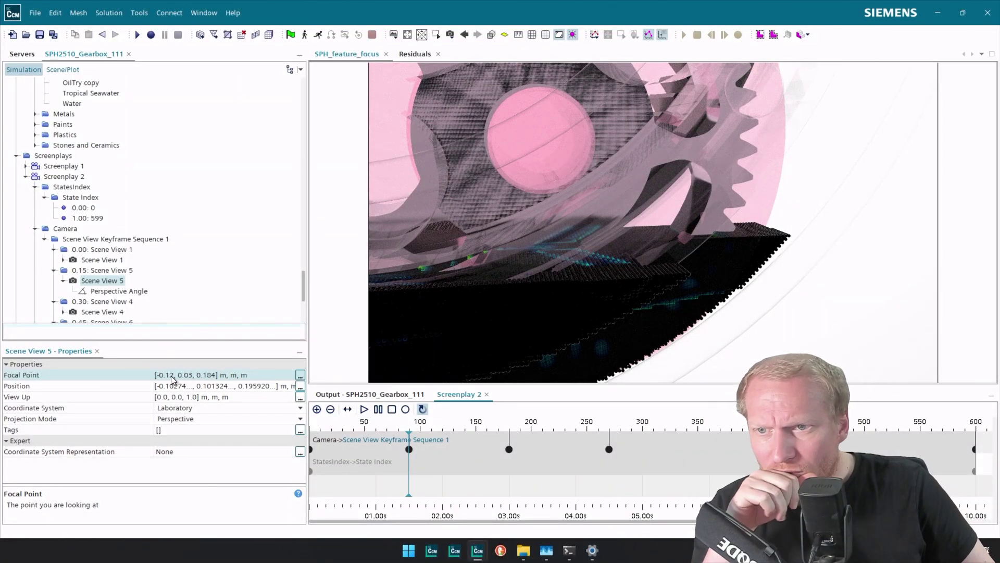
{"action": "left_click", "coordinate": [62, 69]}
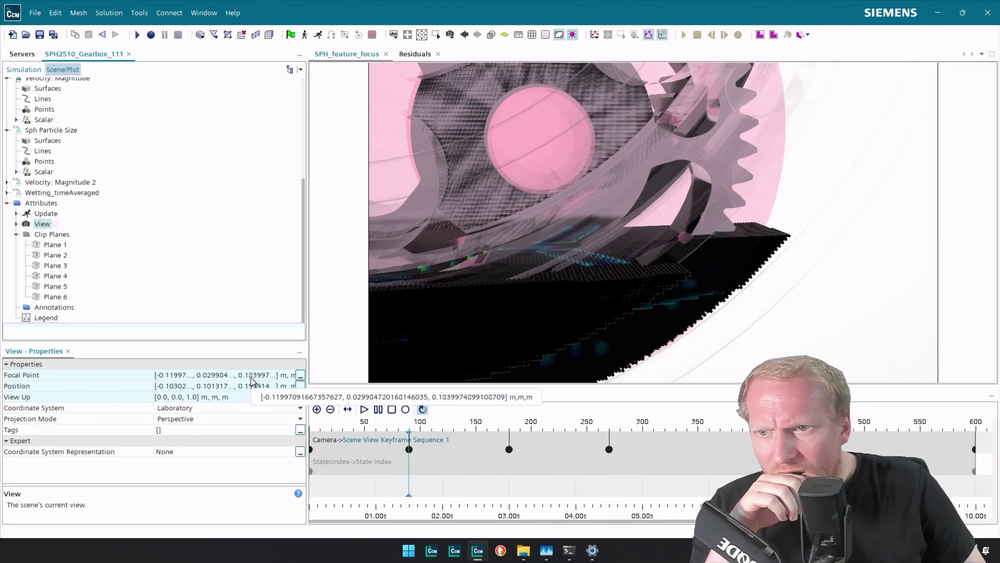
{"action": "left_click", "coordinate": [198, 376]}
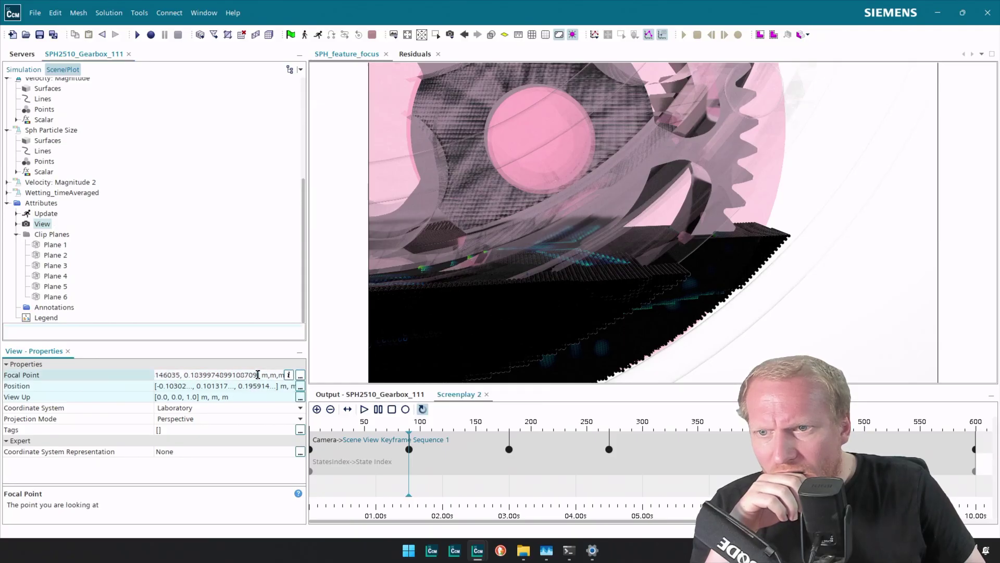
{"action": "key", "text": "BackSpace"}
{"action": "key", "text": "BackSpace"}
{"action": "key", "text": "BackSpace"}
{"action": "key", "text": "BackSpace"}
{"action": "key", "text": "BackSpace"}
{"action": "key", "text": "BackSpace"}
{"action": "key", "text": "BackSpace"}
{"action": "key", "text": "BackSpace"}
{"action": "key", "text": "BackSpace"}
{"action": "key", "text": "BackSpace"}
{"action": "key", "text": "BackSpace"}
{"action": "key", "text": "BackSpace"}
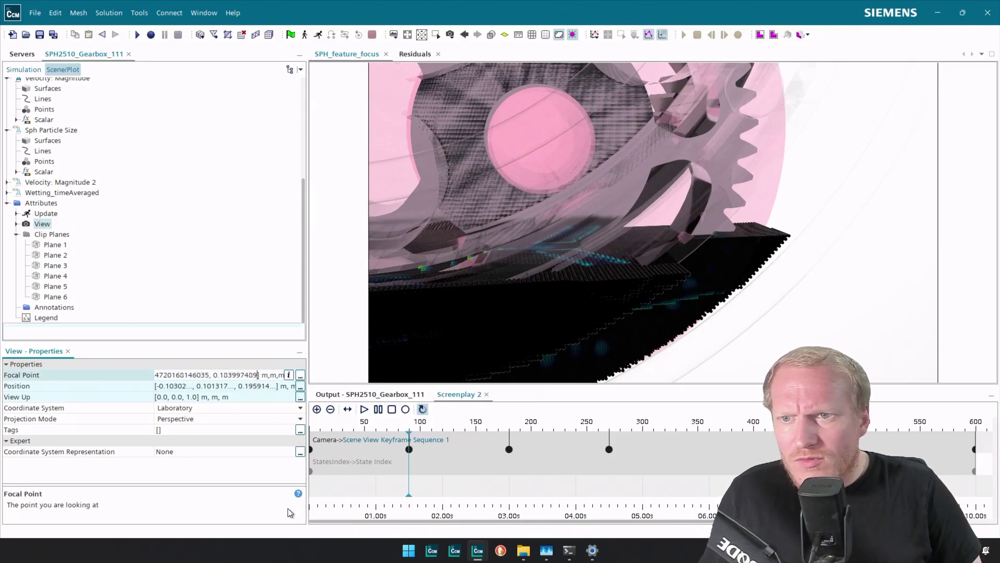
{"action": "key", "text": "BackSpace"}
{"action": "key", "text": "BackSpace"}
{"action": "key", "text": "BackSpace"}
{"action": "type", "text": "84"}
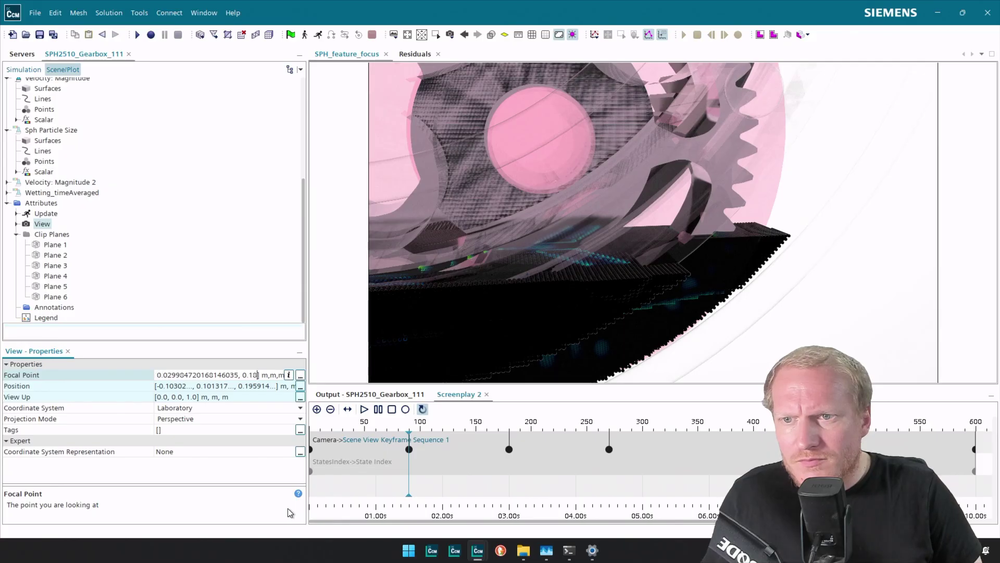
Step: Set the y-coordinate of the current scene view's focal point to 0.03 m
{"action": "key", "text": "Left"}
{"action": "key", "text": "Left"}
{"action": "key", "text": "Left"}
{"action": "key", "text": "Left"}
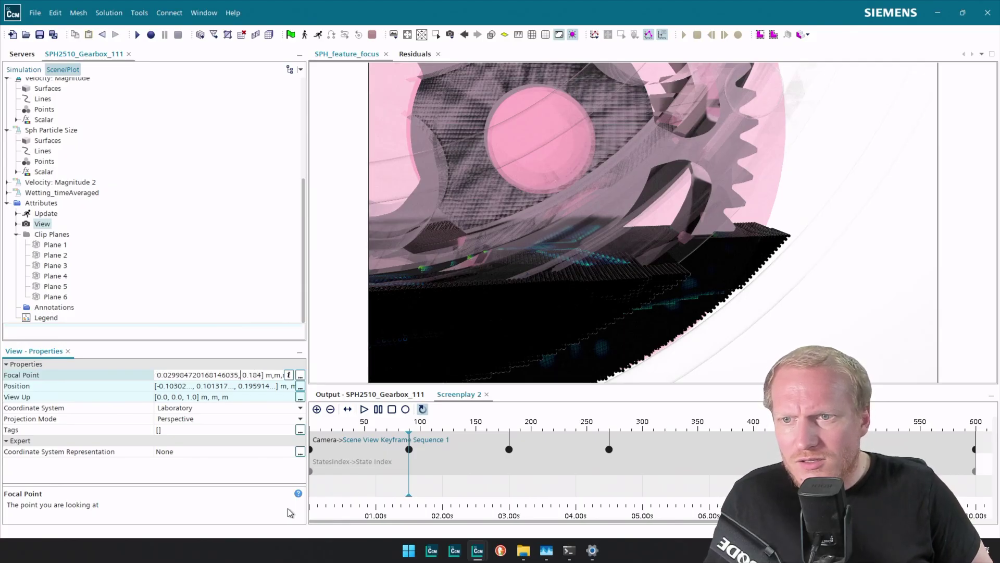
{"action": "key", "text": "BackSpace"}
{"action": "key", "text": "BackSpace"}
{"action": "key", "text": "BackSpace"}
{"action": "key", "text": "BackSpace"}
{"action": "key", "text": "BackSpace"}
{"action": "key", "text": "BackSpace"}
{"action": "key", "text": "BackSpace"}
{"action": "key", "text": "BackSpace"}
{"action": "key", "text": "BackSpace"}
{"action": "key", "text": "BackSpace"}
{"action": "key", "text": "BackSpace"}
{"action": "key", "text": "BackSpace"}
{"action": "key", "text": "BackSpace"}
{"action": "key", "text": "BackSpace"}
{"action": "key", "text": "BackSpace"}
{"action": "key", "text": "BackSpace"}
{"action": "key", "text": "BackSpace"}
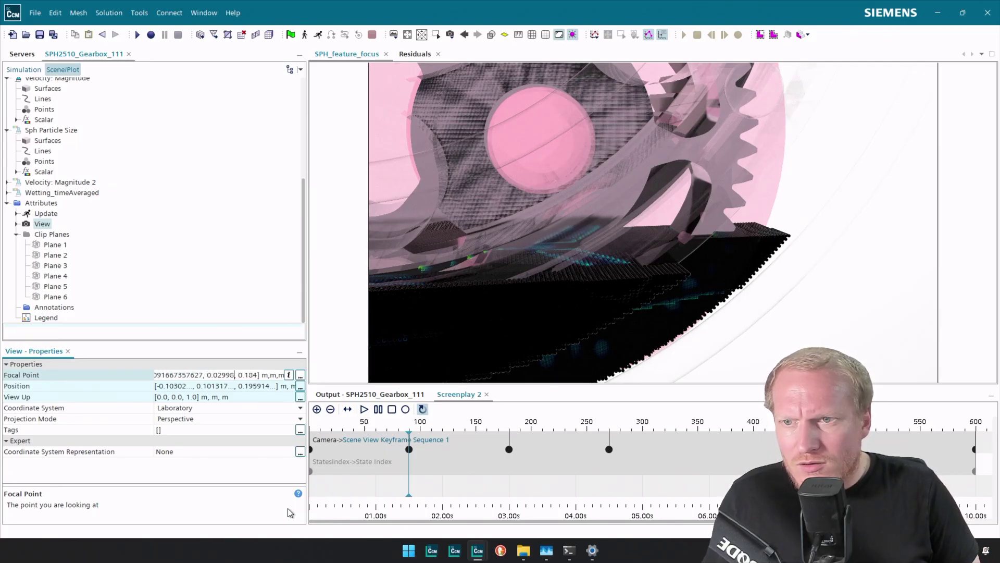
{"action": "type", "text": "3"}
{"action": "key", "text": "Return"}
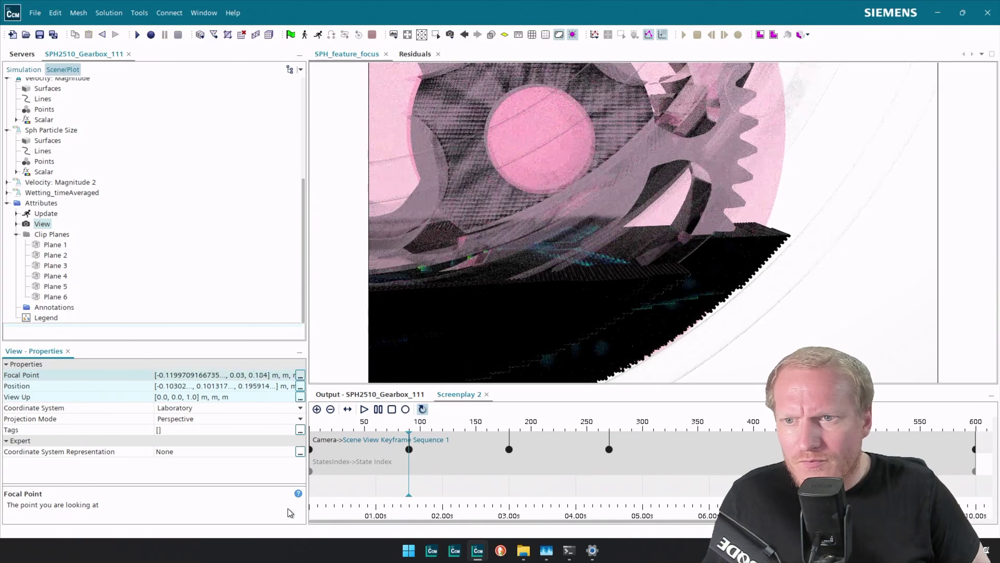
Step: Try -0.1 m as the x-coordinate of the current view's focal point, and settle on -0.09 m
{"action": "left_click", "coordinate": [182, 385]}
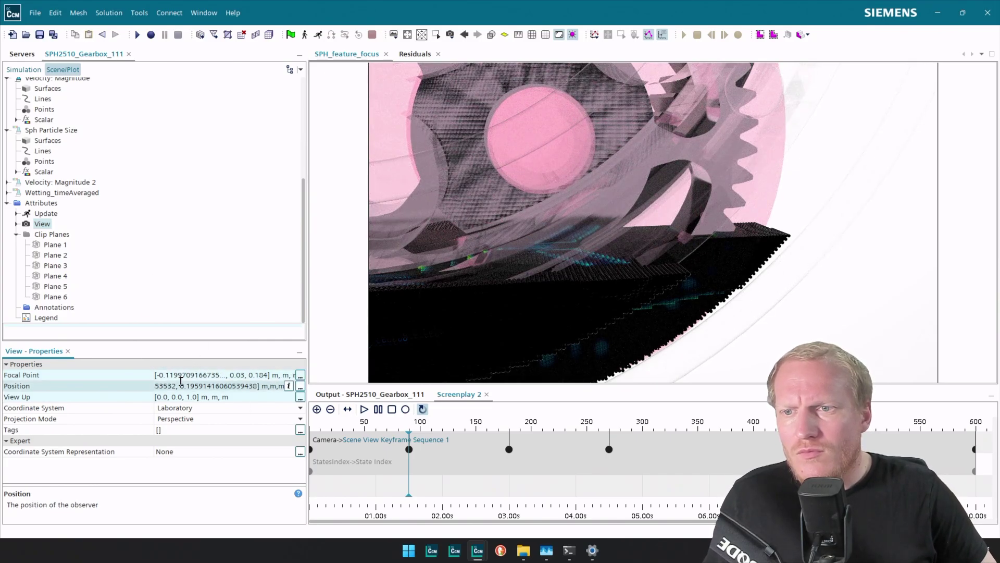
{"action": "left_click", "coordinate": [181, 376]}
{"action": "double_click", "coordinate": [181, 376]}
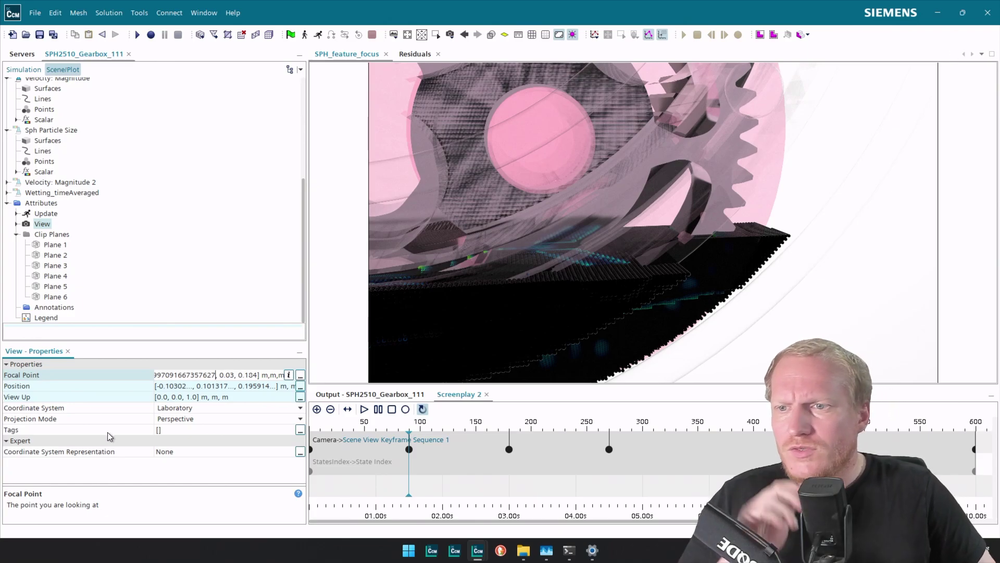
{"action": "key", "text": "BackSpace"}
{"action": "key", "text": "BackSpace"}
{"action": "key", "text": "BackSpace"}
{"action": "key", "text": "BackSpace"}
{"action": "key", "text": "BackSpace"}
{"action": "key", "text": "BackSpace"}
{"action": "key", "text": "BackSpace"}
{"action": "key", "text": "BackSpace"}
{"action": "key", "text": "BackSpace"}
{"action": "key", "text": "BackSpace"}
{"action": "key", "text": "BackSpace"}
{"action": "key", "text": "BackSpace"}
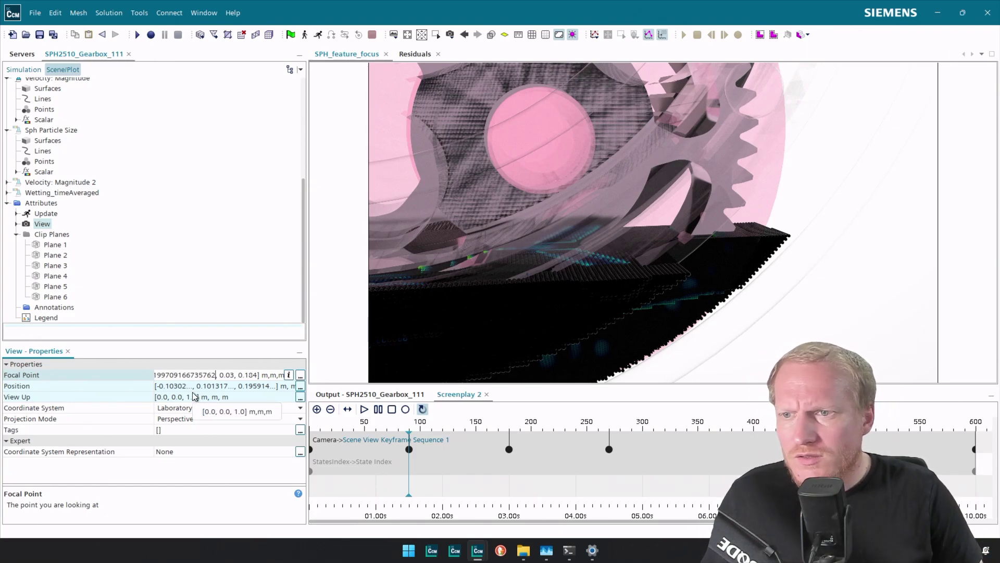
{"action": "key", "text": "BackSpace"}
{"action": "key", "text": "BackSpace"}
{"action": "key", "text": "BackSpace"}
{"action": "key", "text": "BackSpace"}
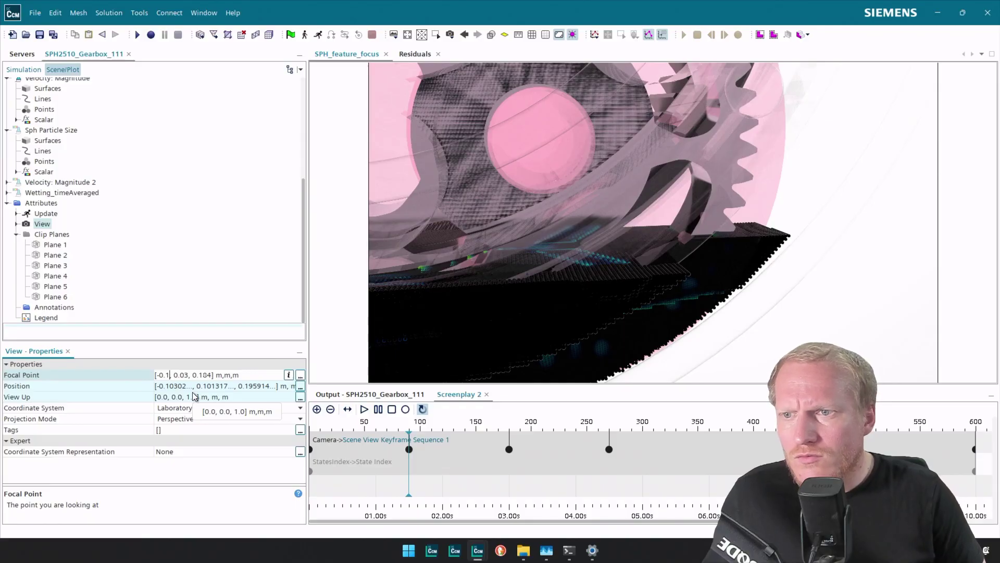
{"action": "key", "text": "Return"}
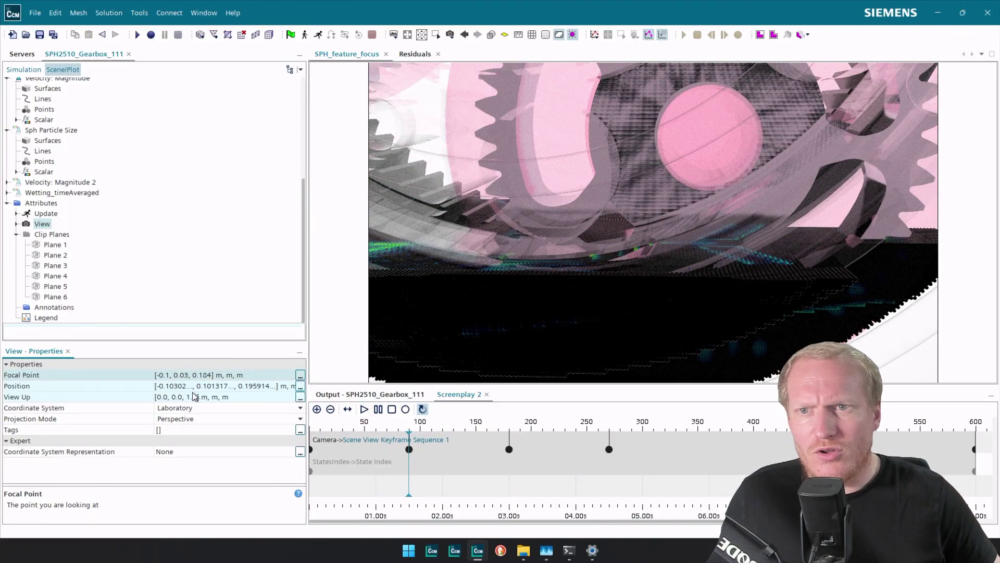
{"action": "left_click", "coordinate": [170, 374]}
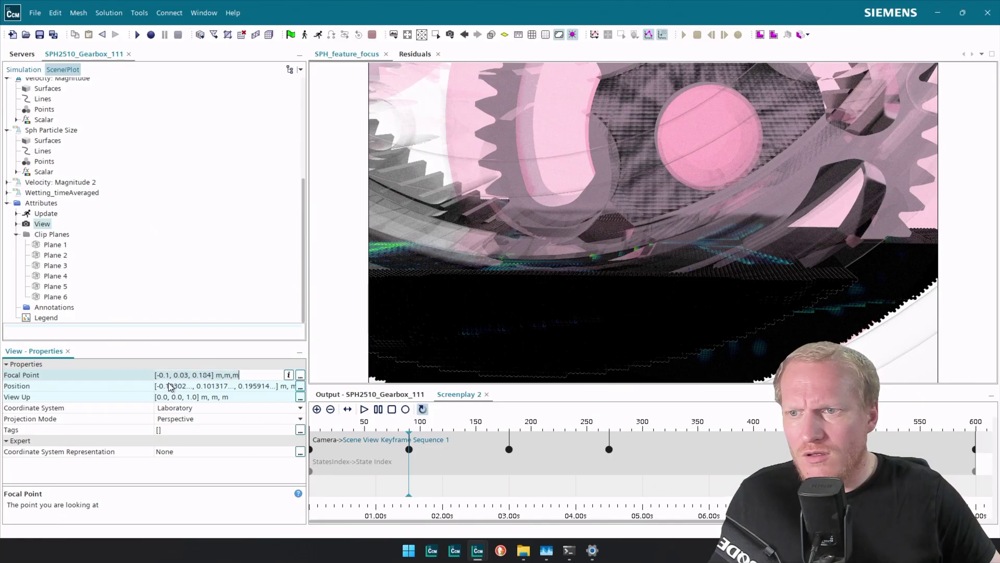
{"action": "key", "text": "BackSpace"}
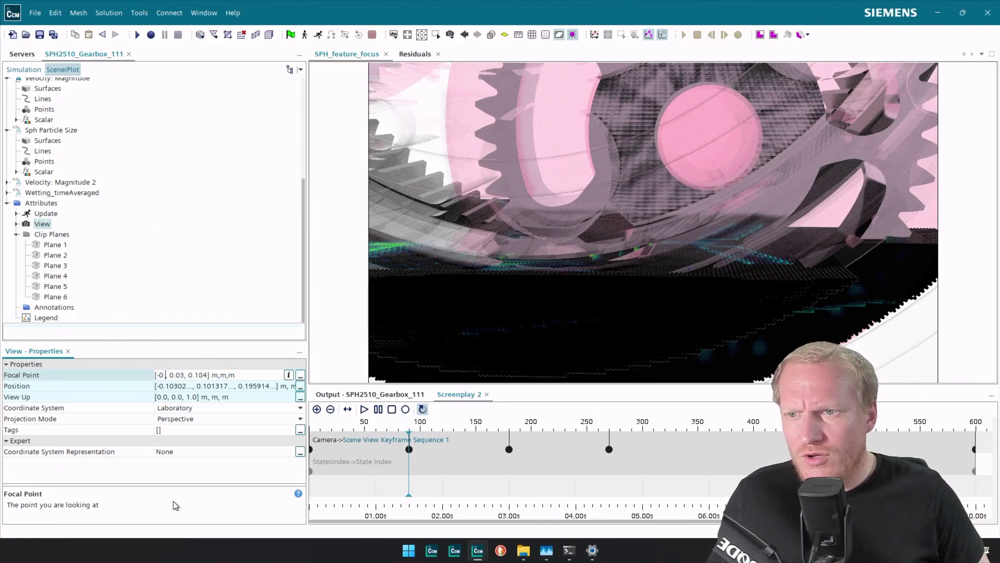
{"action": "type", "text": "09"}
{"action": "key", "text": "Return"}
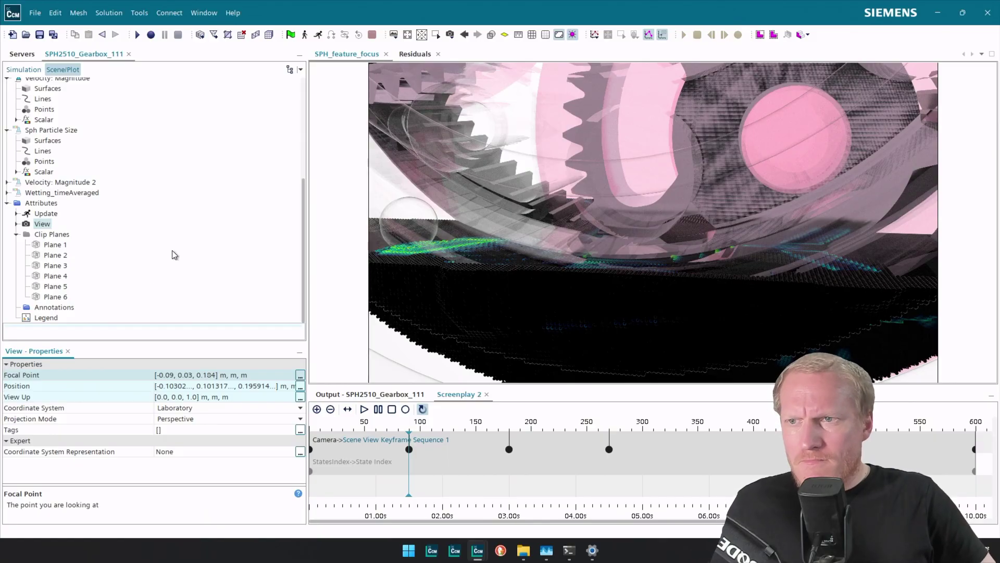
Step: Copy the current view's focal point of -0.09, 0.03, 0.184 m to Scene View 5 in the 0.15 keyframe
{"action": "left_click", "coordinate": [253, 376]}
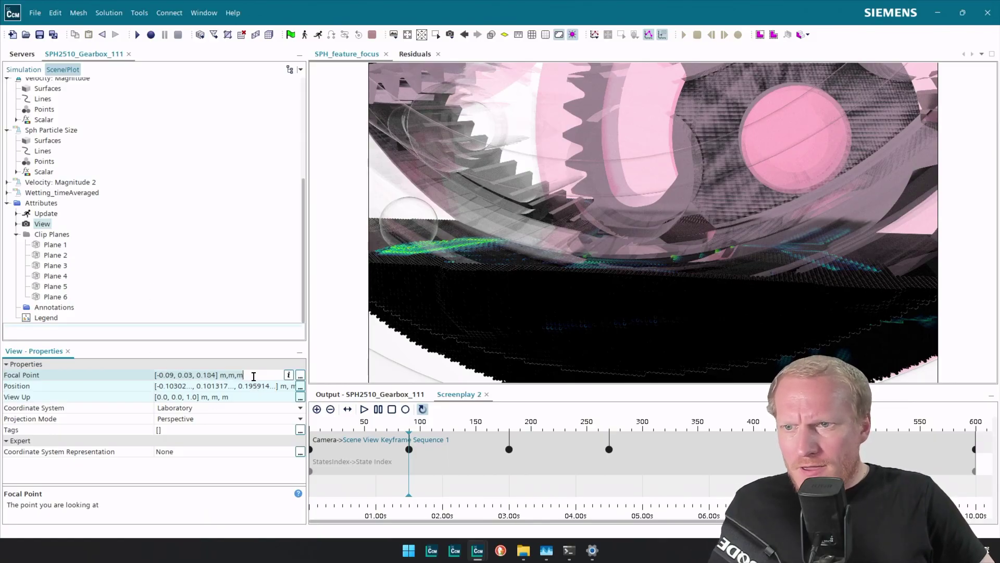
{"action": "left_click", "coordinate": [37, 70]}
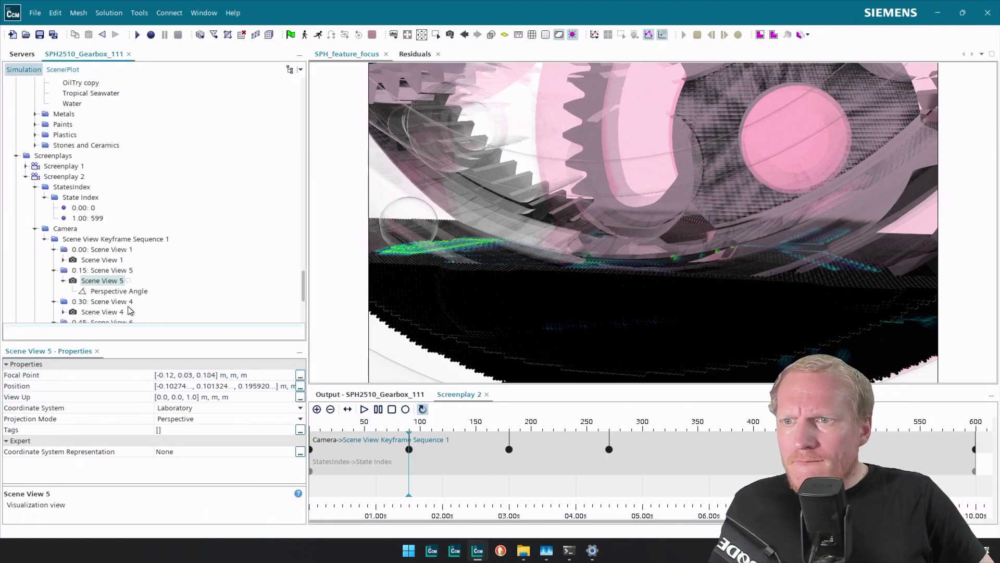
{"action": "left_click", "coordinate": [210, 376]}
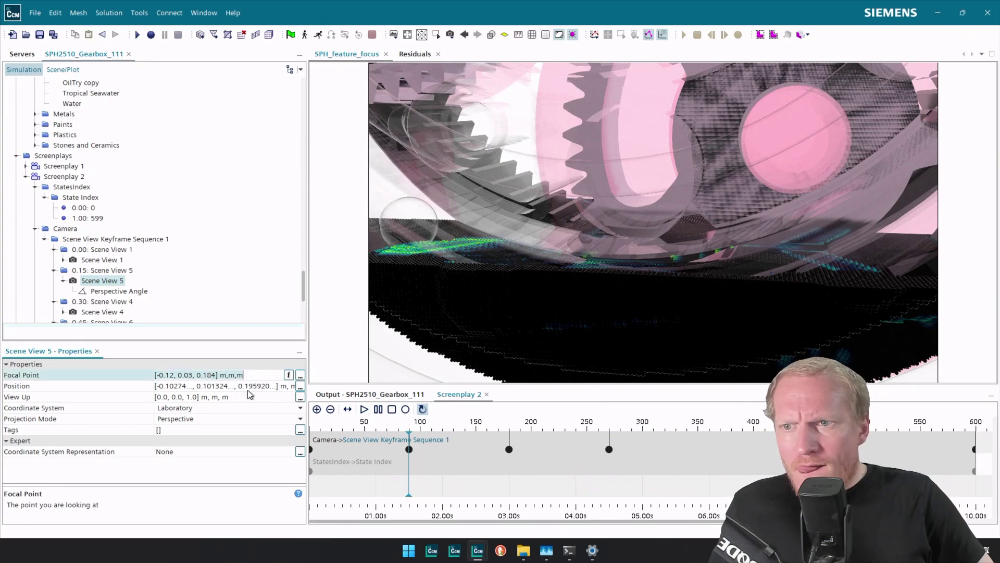
{"action": "key", "text": "Return"}
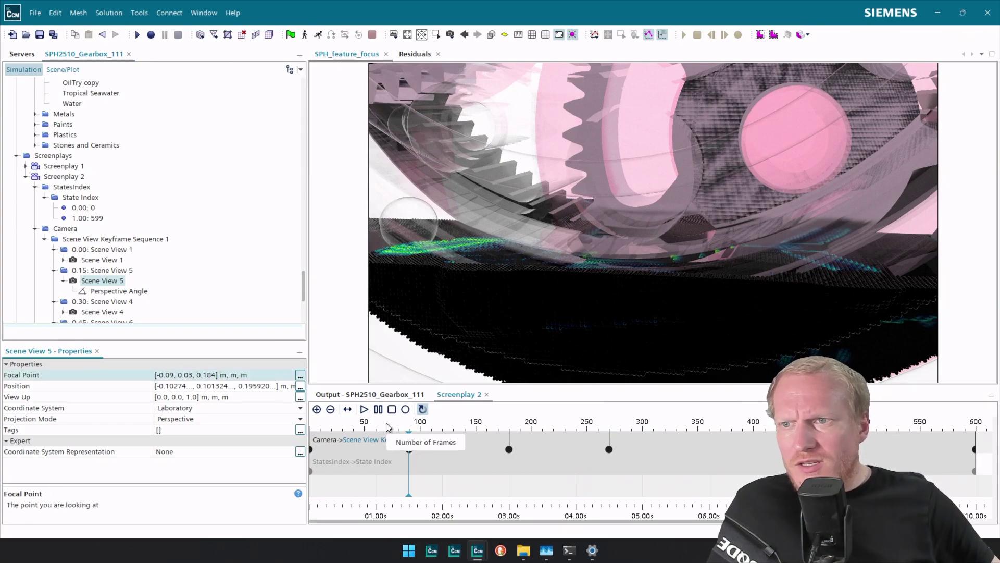
Step: Set the focal point of Scene View 6 in the 0.45 keyframe to -0.09, 0.03, 0.184 m
{"action": "scroll", "coordinate": [105, 300], "scroll_direction": "down", "scroll_amount": 1}
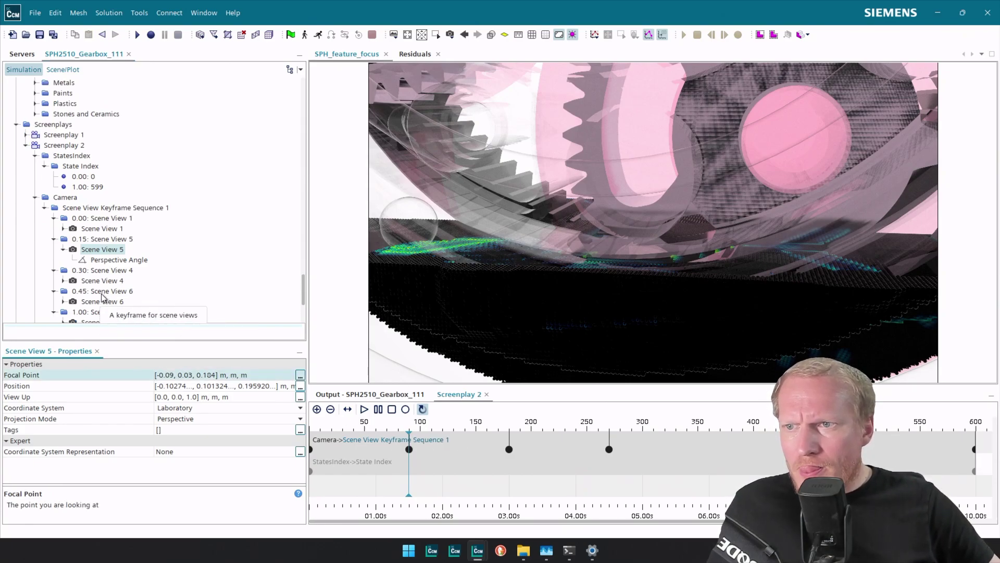
{"action": "left_click", "coordinate": [103, 301]}
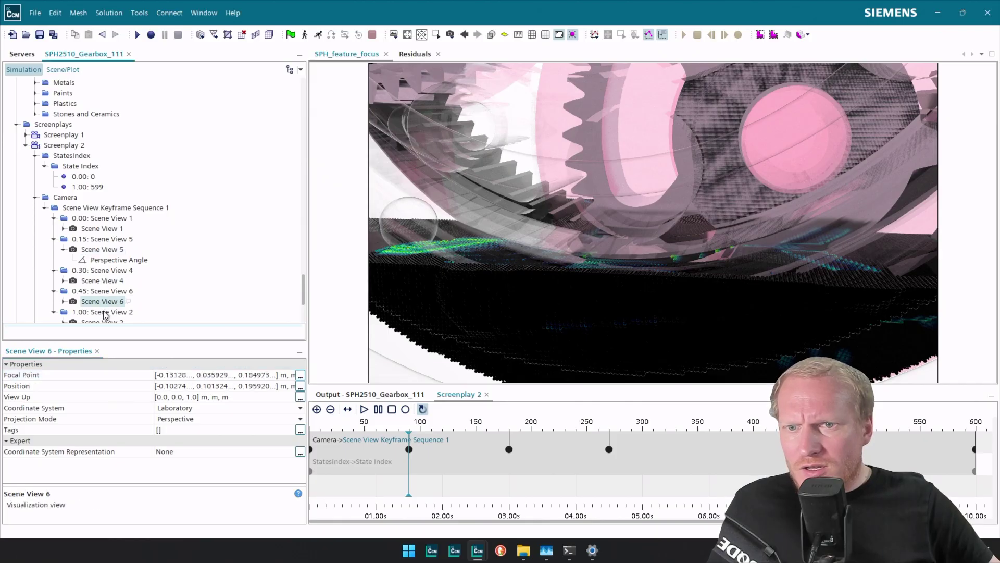
{"action": "left_click", "coordinate": [110, 281]}
{"action": "left_click", "coordinate": [102, 302]}
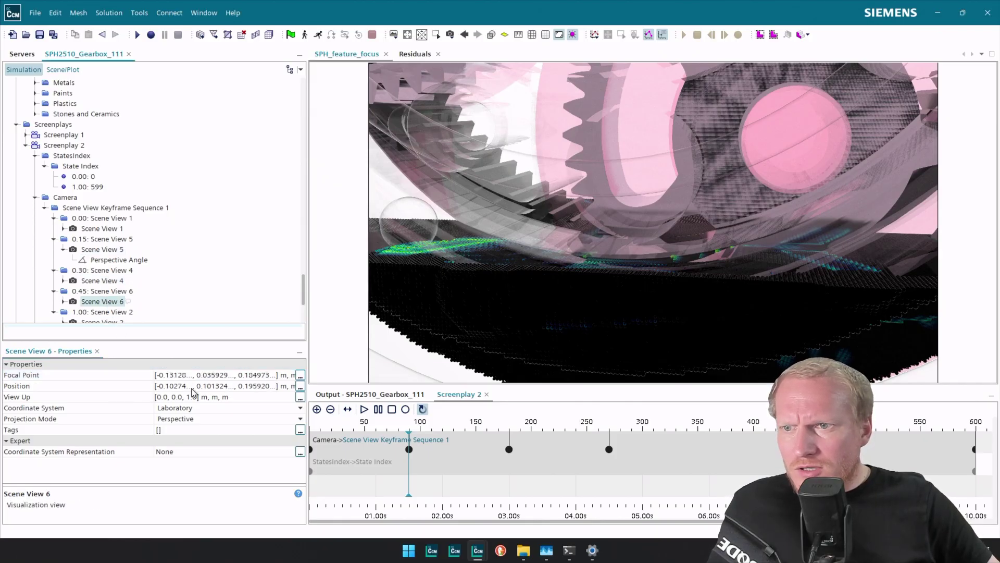
{"action": "left_click", "coordinate": [211, 373]}
{"action": "key", "text": "ctrl+a"}
{"action": "type", "text": "[-0.09, 0.03, 0.184] m,m,m"}
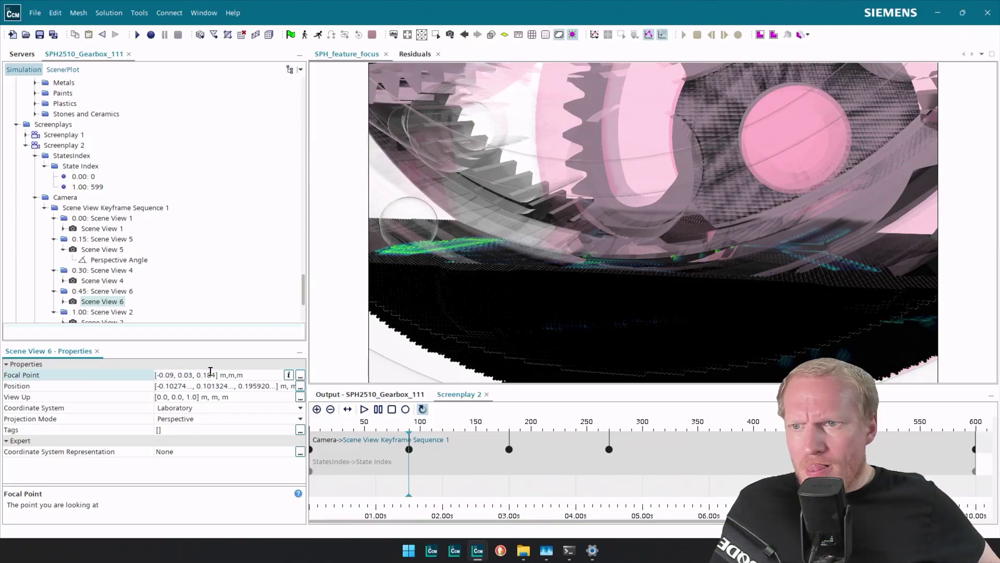
{"action": "key", "text": "Return"}
Step: Set the focal point of Scene View 4 in the 0.30 keyframe to -0.09, 0.03, 0.184 m
{"action": "left_click", "coordinate": [102, 282]}
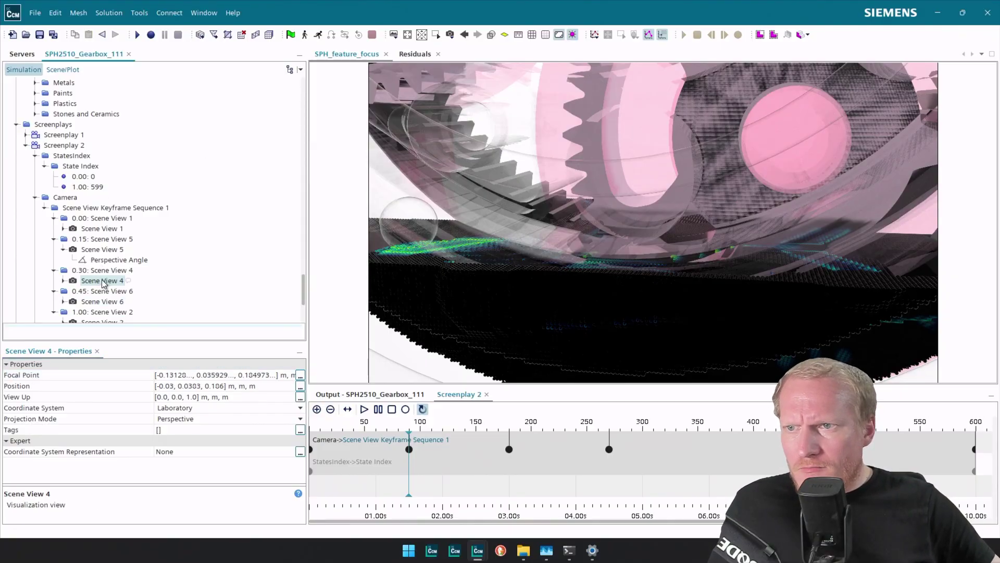
{"action": "left_click", "coordinate": [220, 375]}
{"action": "key", "text": "ctrl+a"}
{"action": "type", "text": "[-0.09, 0.03, 0.184] m,m,m"}
{"action": "key", "text": "Return"}
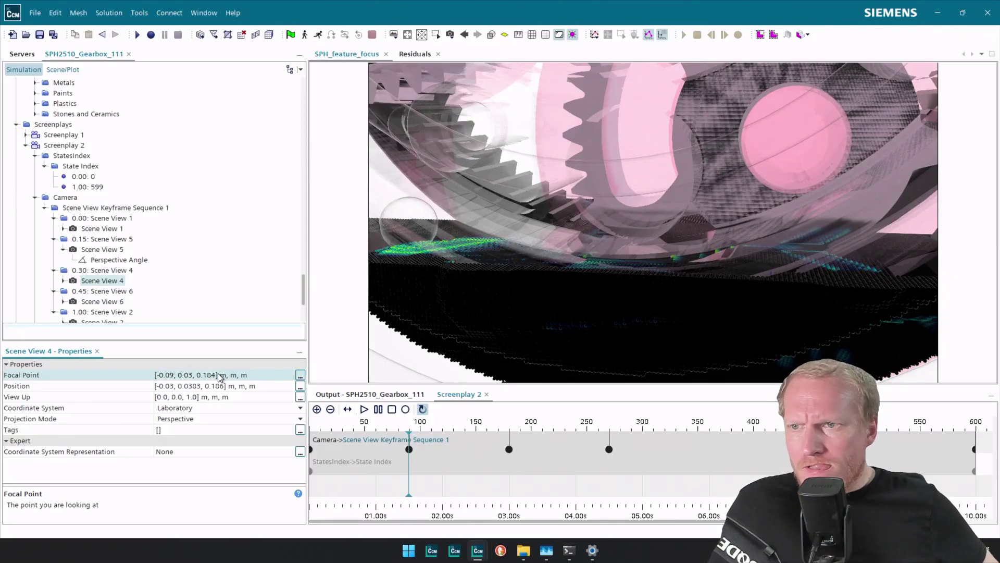
Step: Set the focal point of Scene View 2 in the 1.00 keyframe to -0.09, 0.03, 0.184 m
{"action": "scroll", "coordinate": [135, 256], "scroll_direction": "down", "scroll_amount": 2}
{"action": "left_click", "coordinate": [111, 263]}
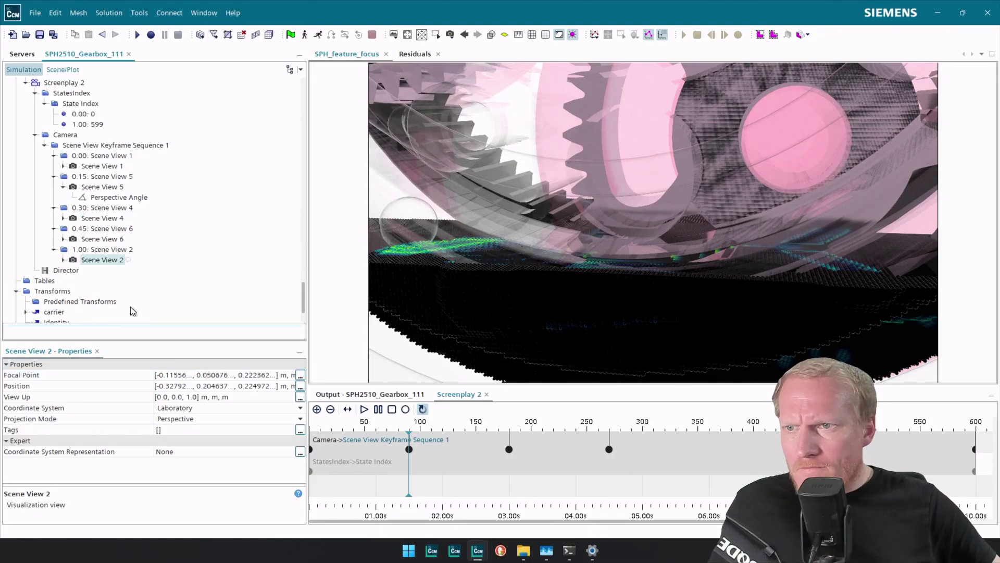
{"action": "left_click", "coordinate": [192, 376]}
{"action": "key", "text": "ctrl+a"}
{"action": "type", "text": "[-0.09, 0.03, 0.184]"}
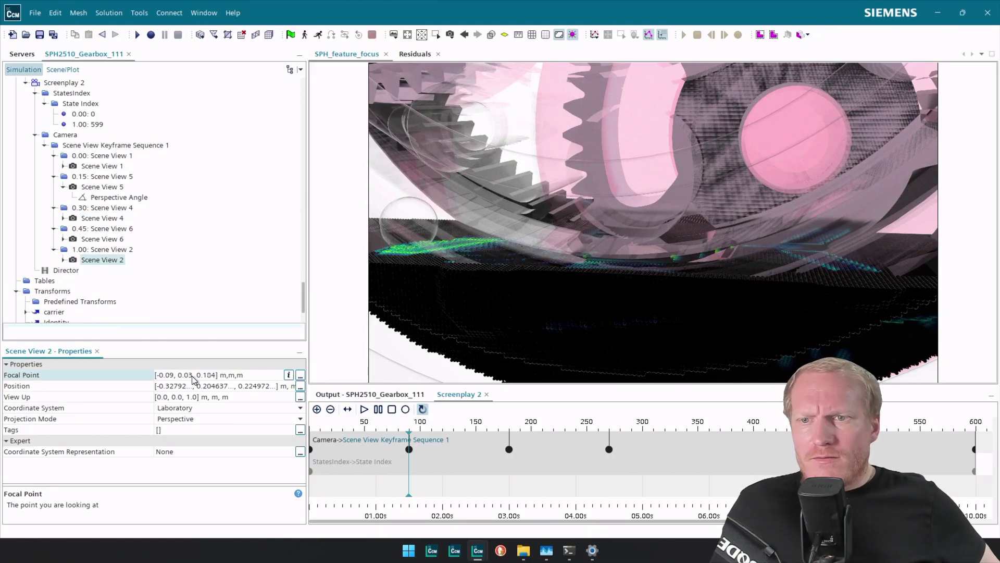
{"action": "key", "text": "Return"}
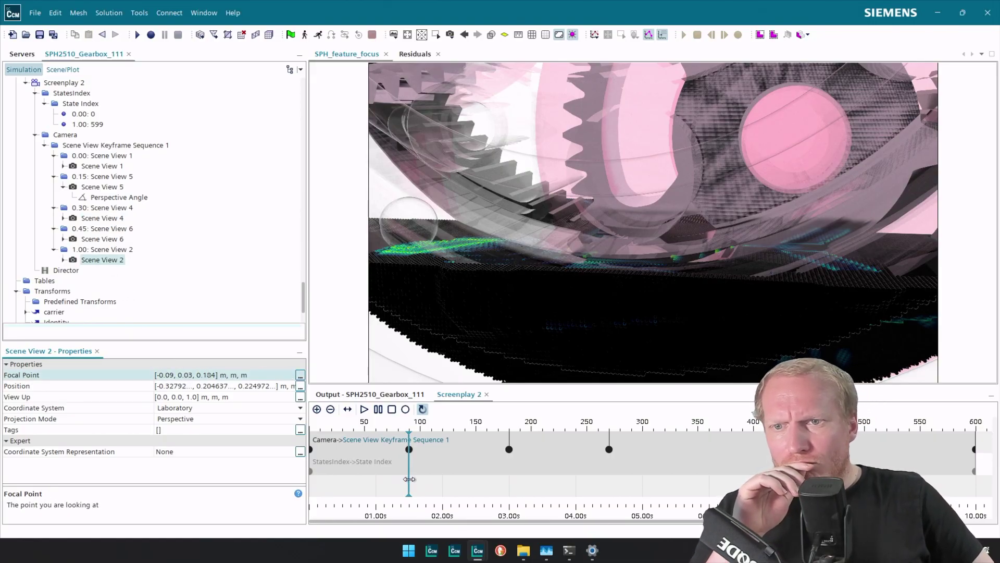
Step: Preview the camera path to the end of the timeline and try 0.25 m as the z-coordinate of Scene View 2's focal point
{"action": "left_click_drag", "start_coordinate": [409, 479], "coordinate": [512, 479]}
{"action": "left_click_drag", "start_coordinate": [526, 478], "coordinate": [940, 478]}
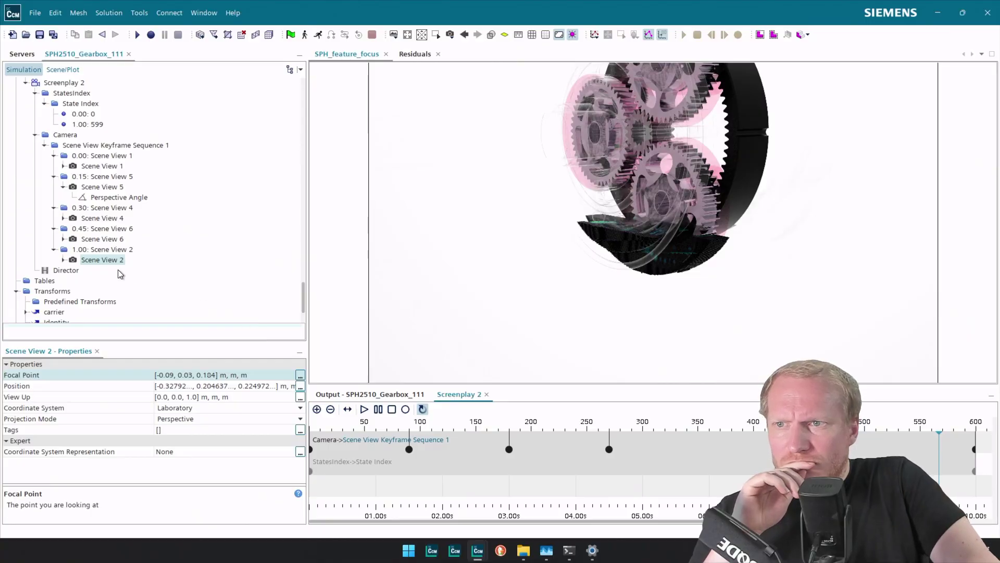
{"action": "left_click", "coordinate": [216, 374]}
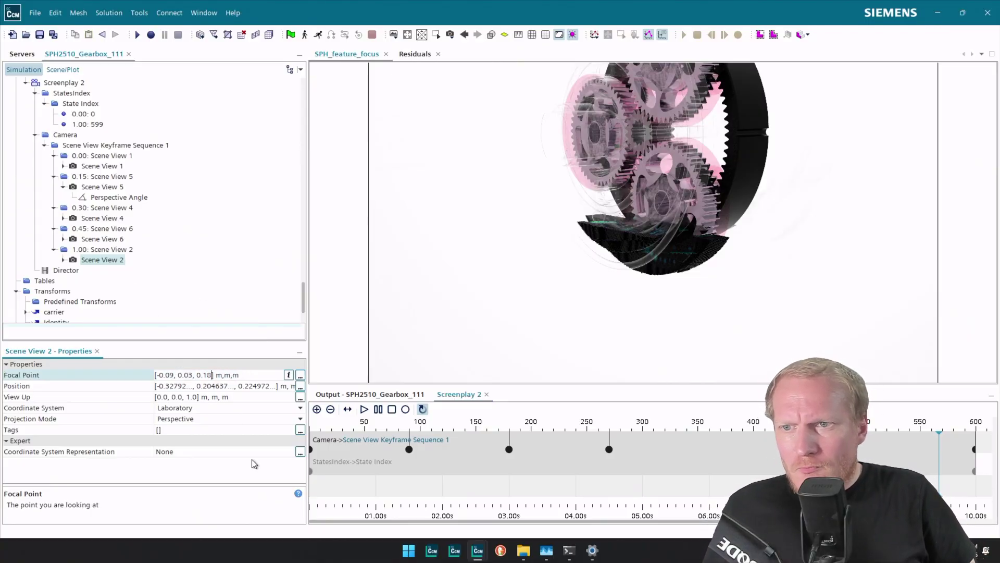
{"action": "key", "text": "BackSpace"}
{"action": "key", "text": "BackSpace"}
{"action": "type", "text": "25"}
{"action": "key", "text": "Return"}
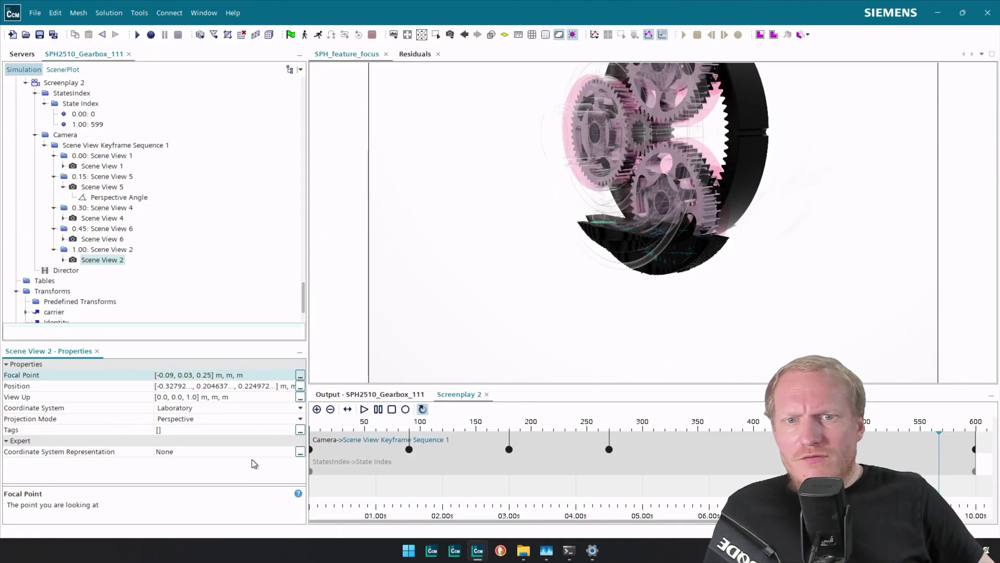
{"action": "left_click_drag", "start_coordinate": [939, 457], "coordinate": [974, 465]}
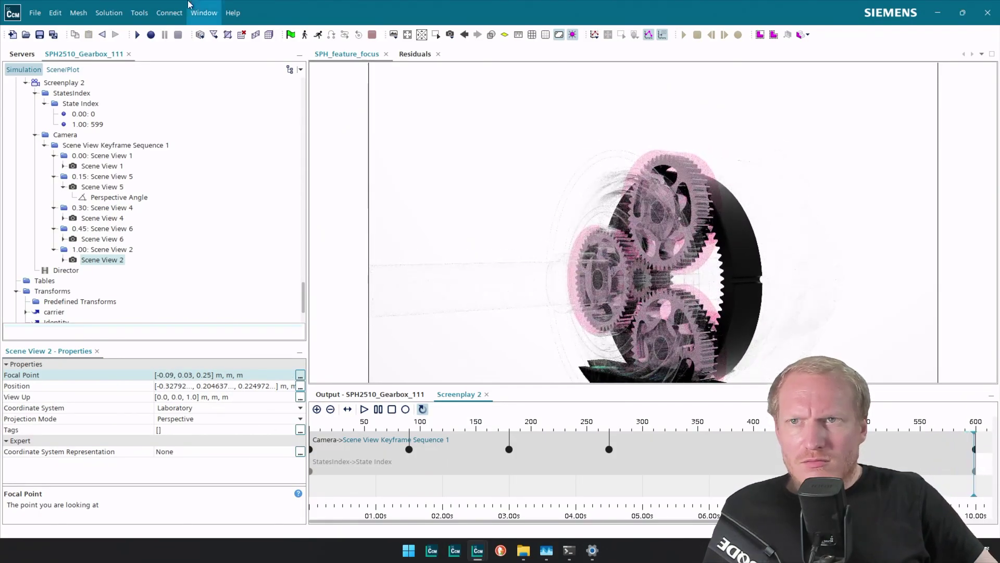
Step: Restore the stored view showing the whole gearbox and apply it to Scene View 2 in the 1.00 keyframe
{"action": "left_click", "coordinate": [448, 37]}
{"action": "mouse_move", "coordinate": [484, 67]}
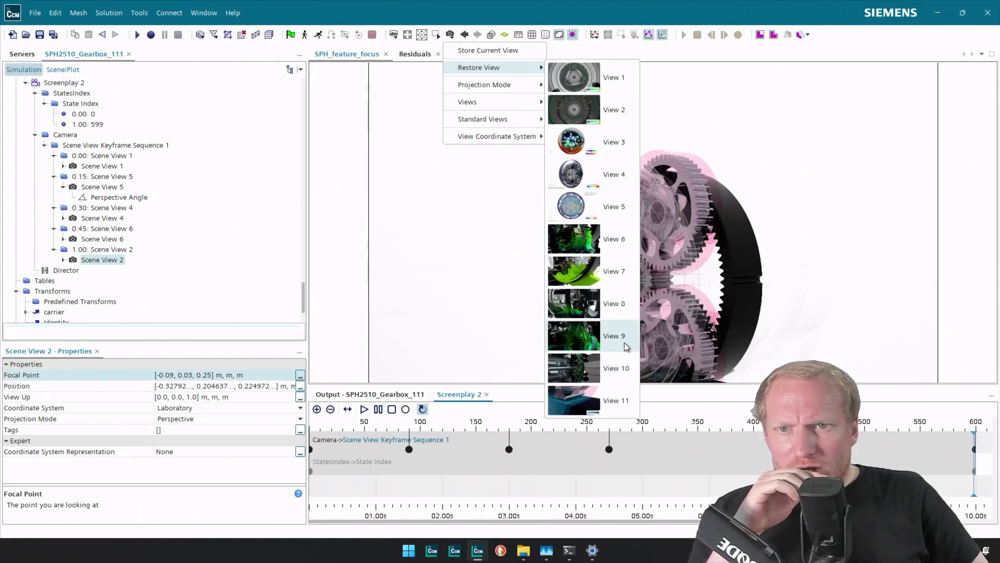
{"action": "left_click", "coordinate": [614, 380]}
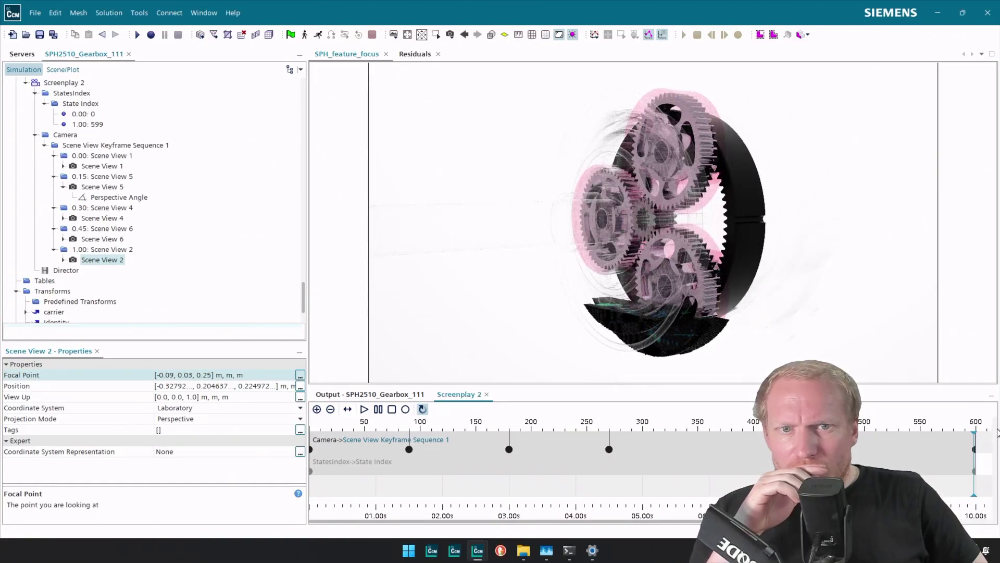
{"action": "right_click", "coordinate": [105, 259]}
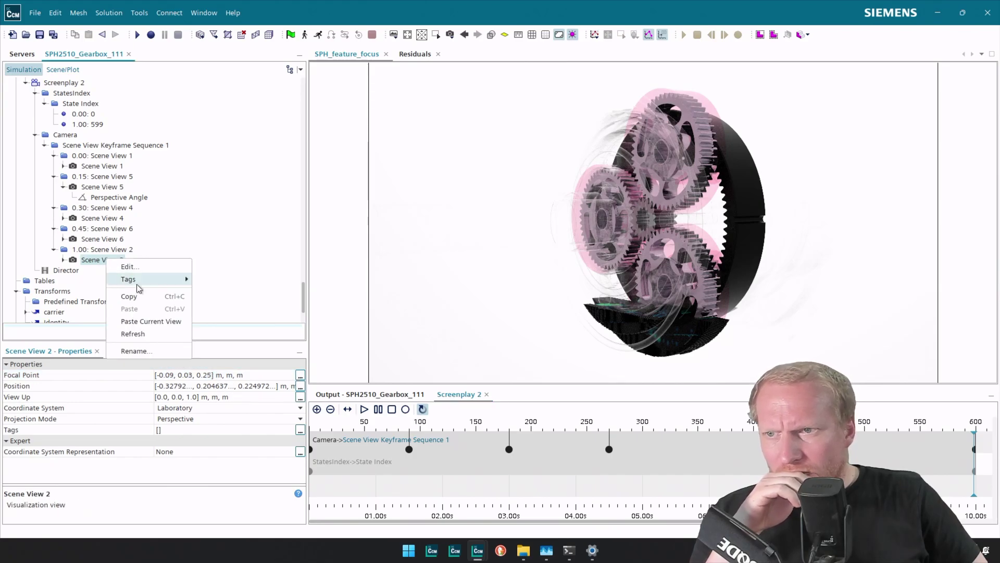
{"action": "left_click", "coordinate": [172, 323]}
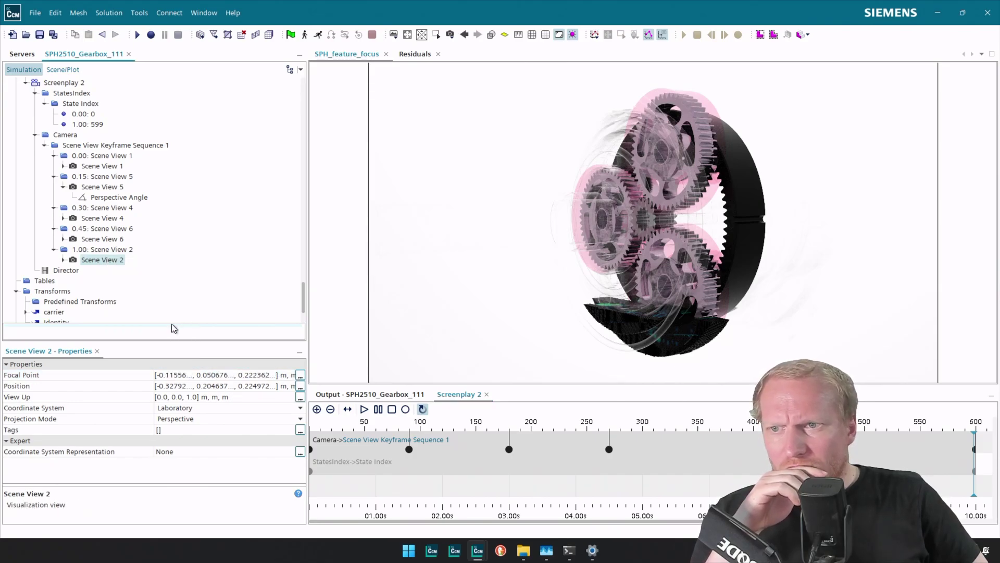
Step: Play the screenplay to check the camera movement, stop it, and save the simulation
{"action": "left_click", "coordinate": [364, 408]}
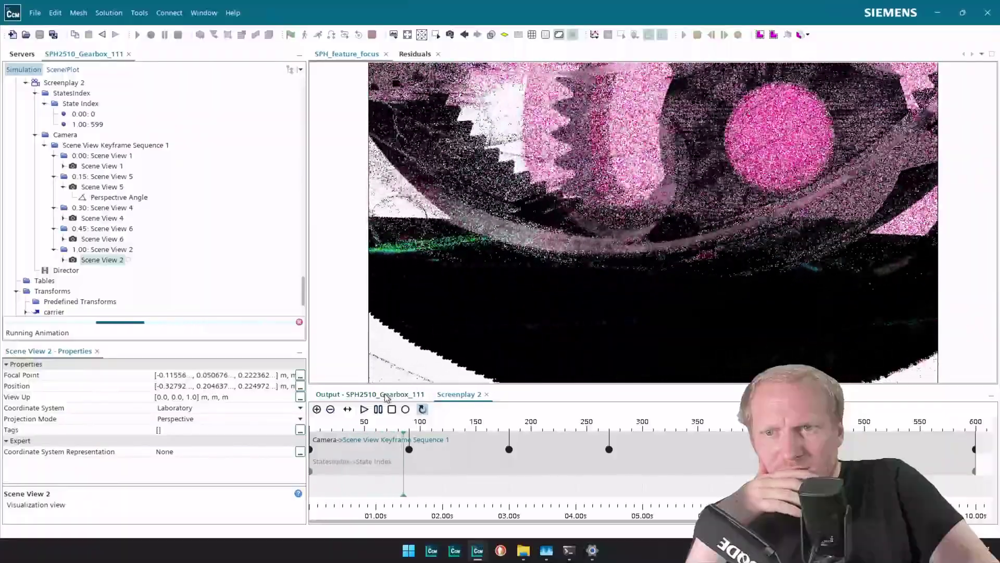
{"action": "left_click", "coordinate": [392, 409]}
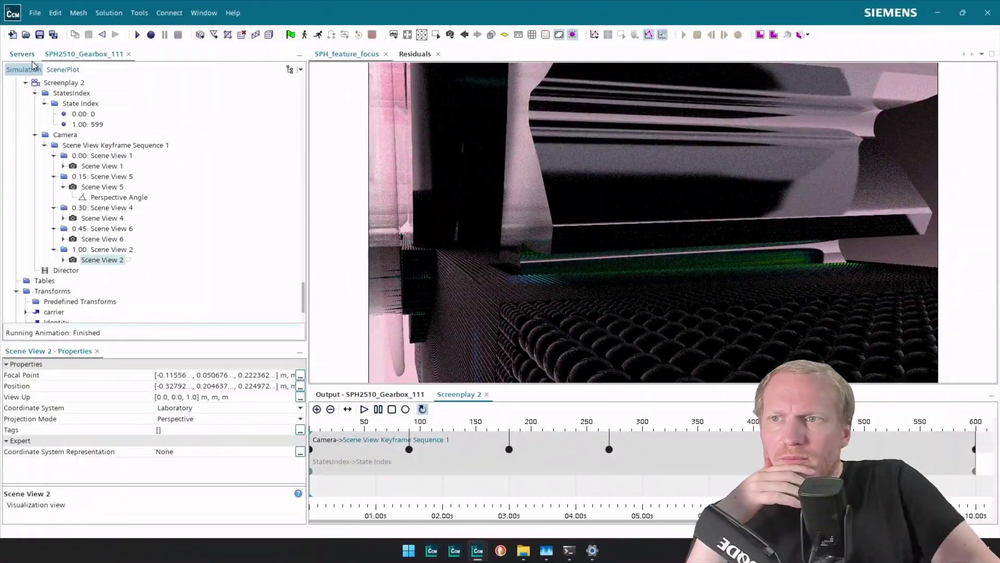
{"action": "left_click", "coordinate": [40, 35]}
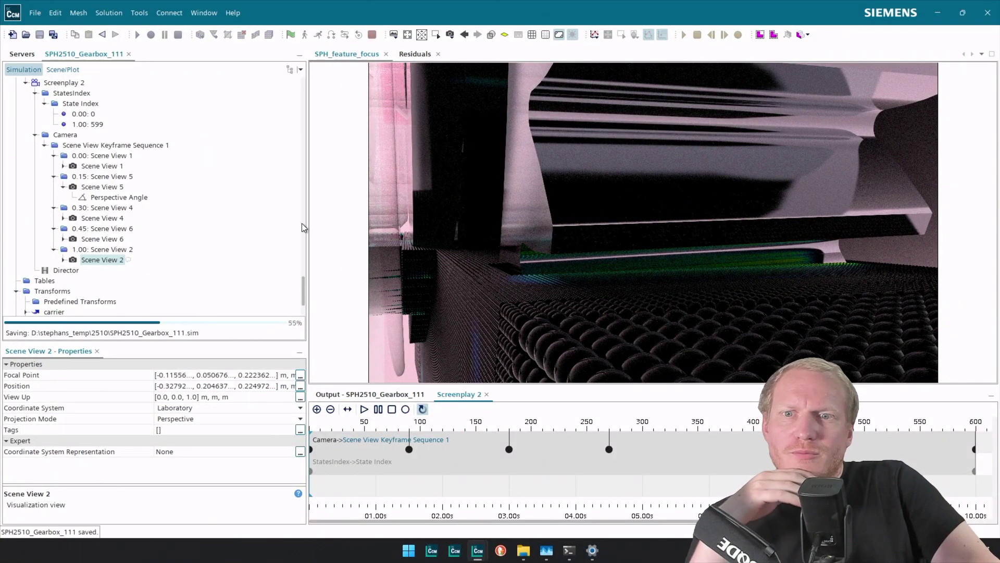